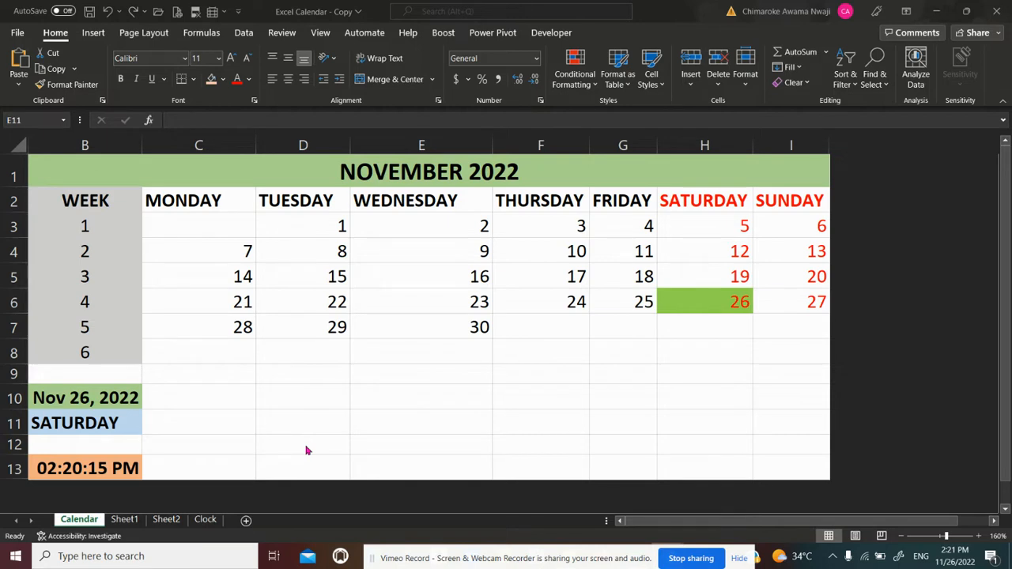
Advance the date in cell B10 of the Calendar sheet by one day with the formula =NOW()+1
click(65, 396)
click(219, 119)
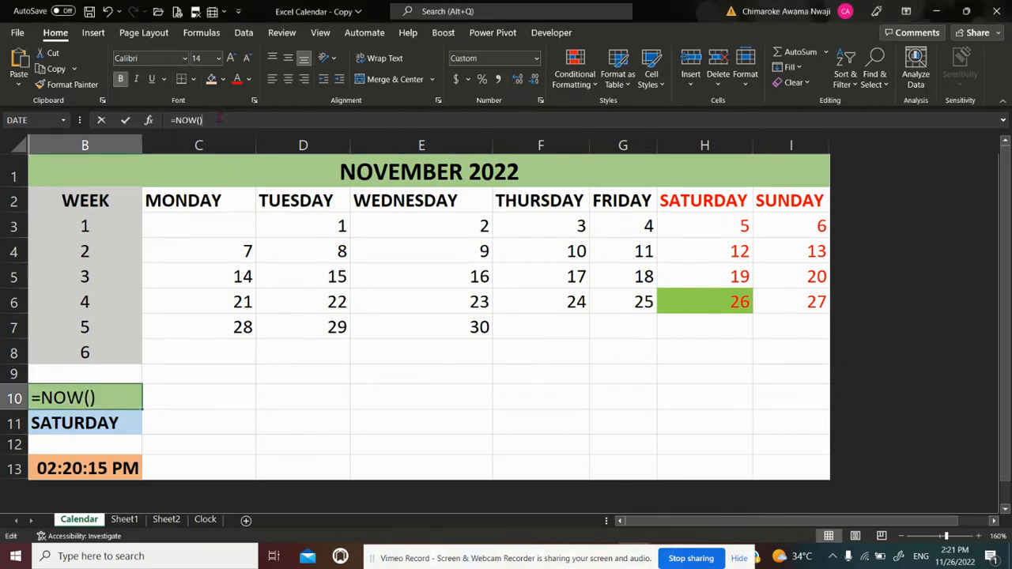
text(+1)
key(Return)
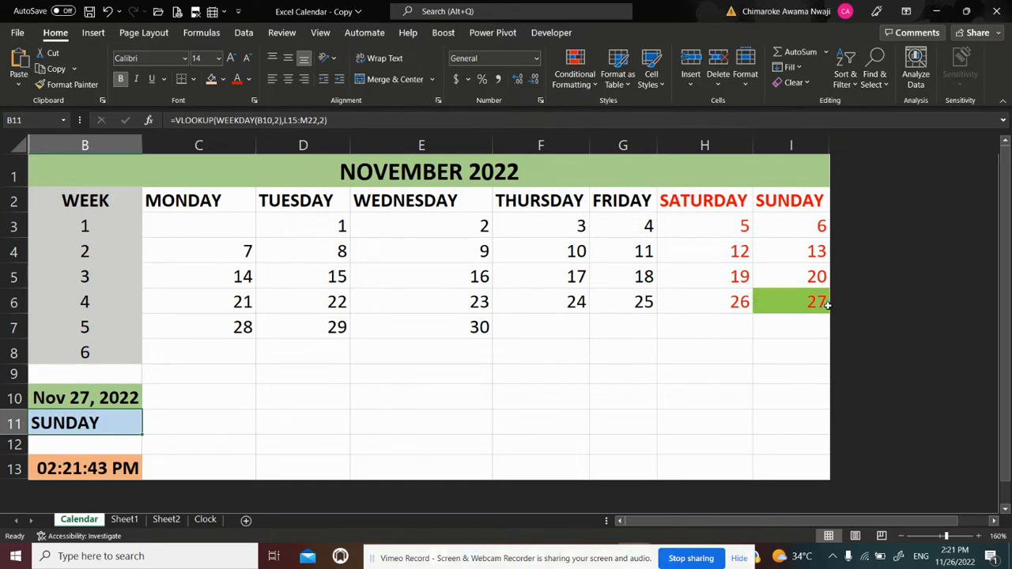
Change the date formula in cell B10 to =NOW()+7 so the calendar moves a week ahead of today
click(71, 400)
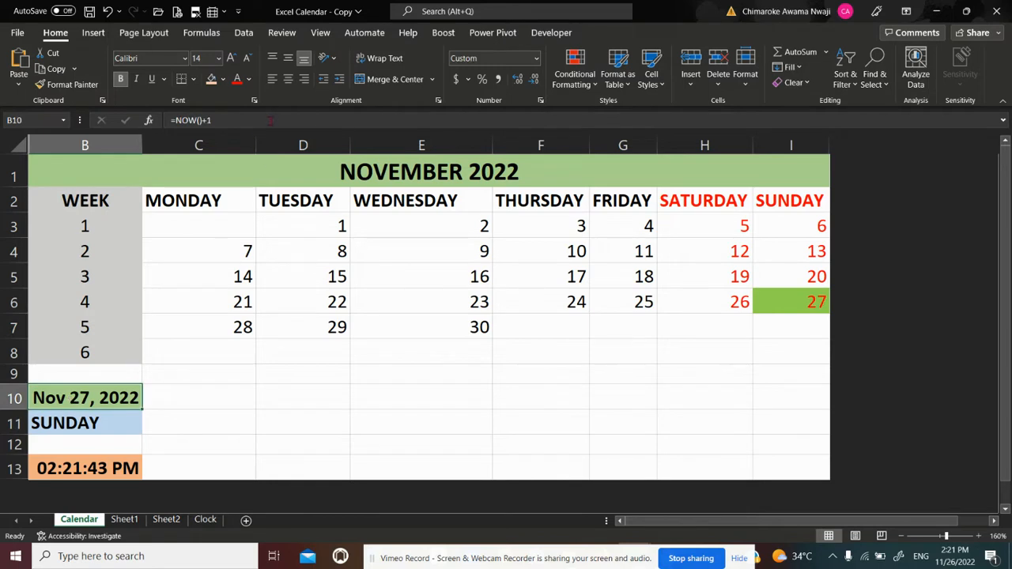
click(235, 118)
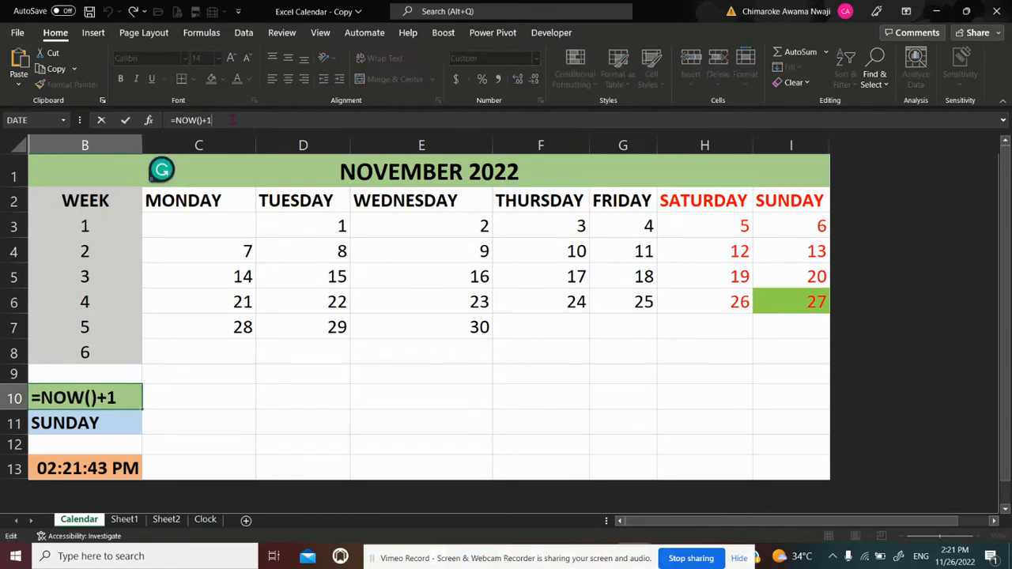
key(BackSpace)
key(BackSpace)
text(+7)
key(Return)
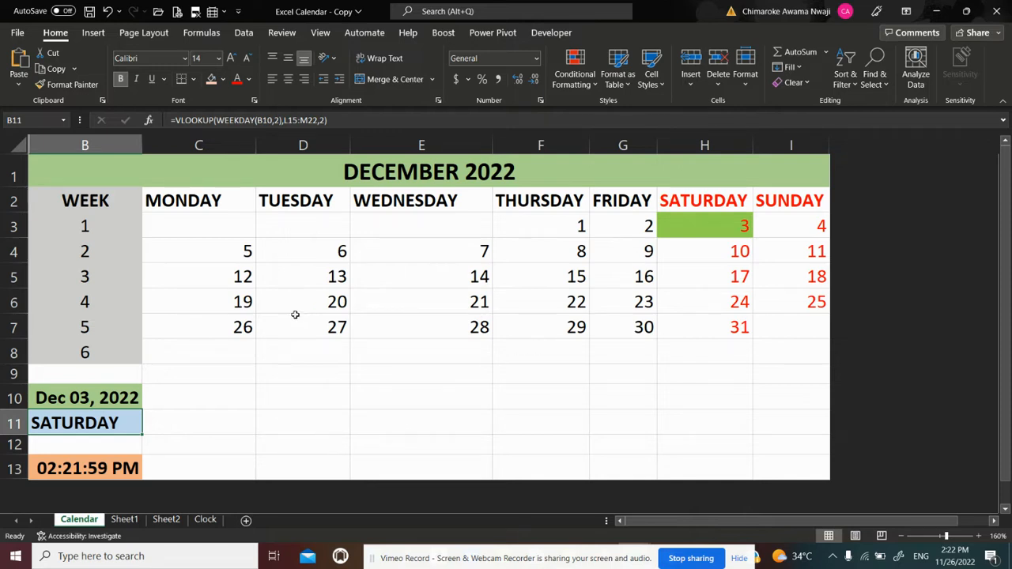
Restore the date formula in cell B10 to =NOW() without any added days
click(114, 396)
double_click(114, 396)
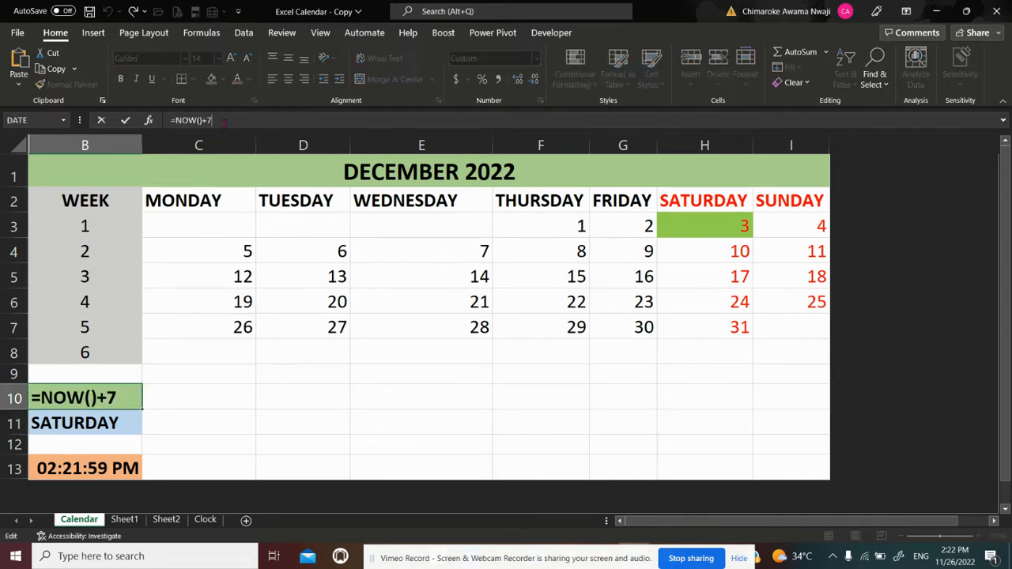
key(BackSpace)
key(BackSpace)
key(Return)
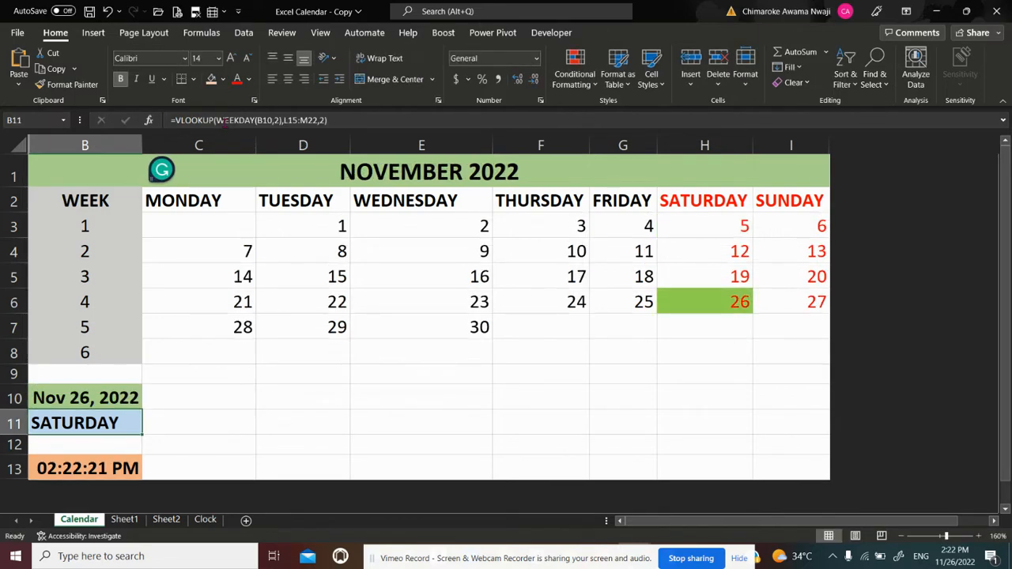
click(178, 394)
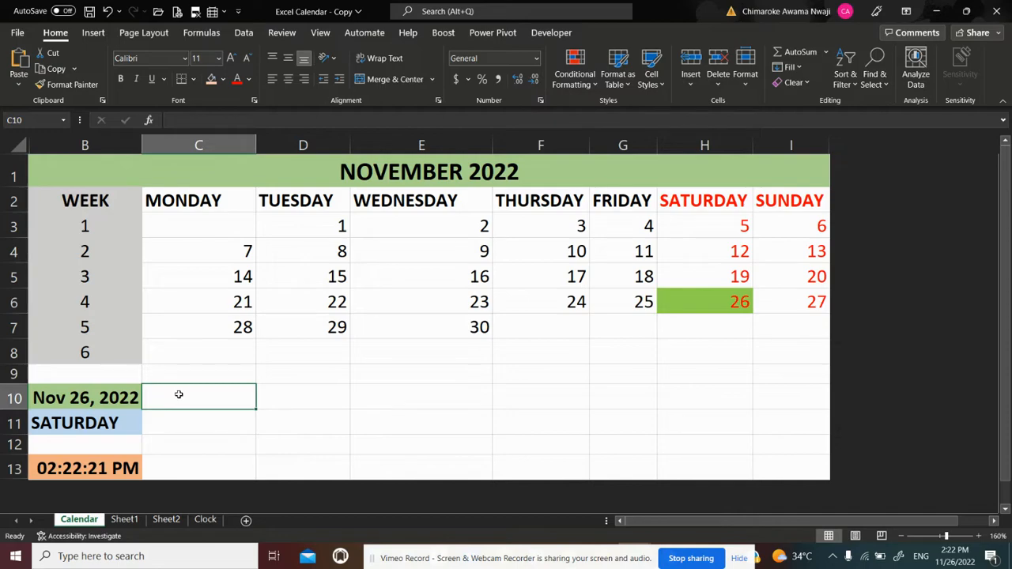
Create a new blank workbook
click(24, 35)
click(156, 134)
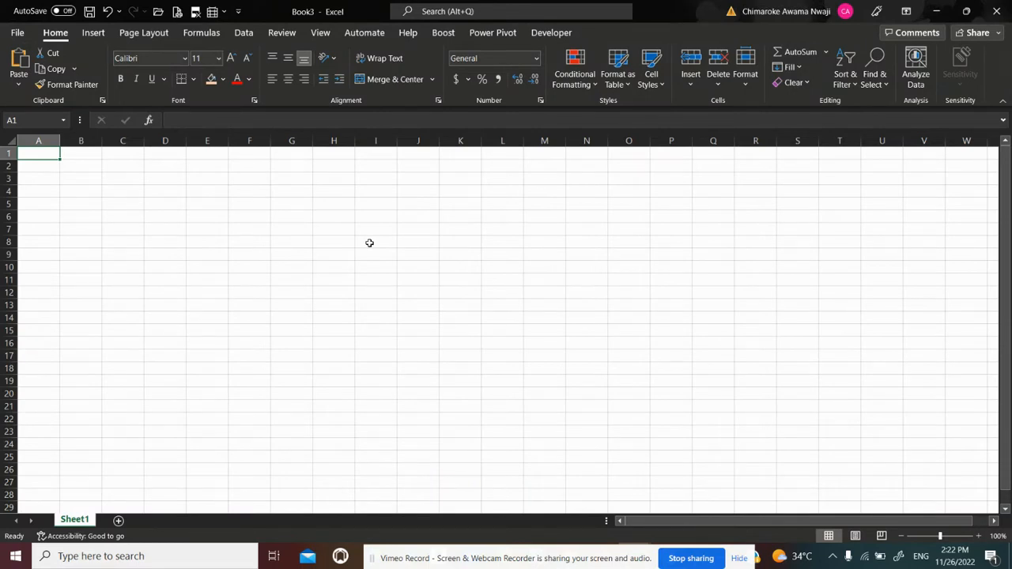
key(Right)
key(Down)
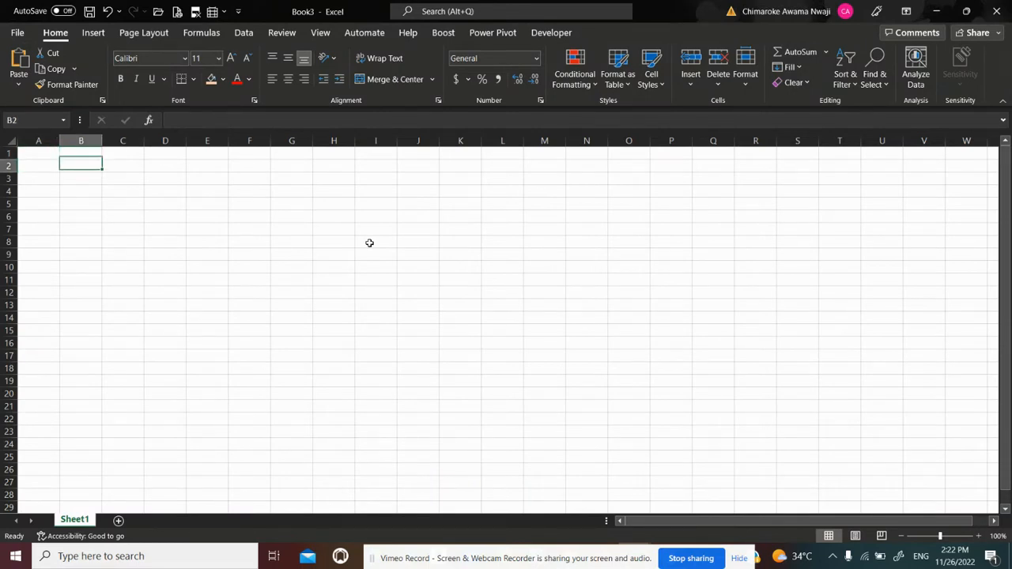
key(Up)
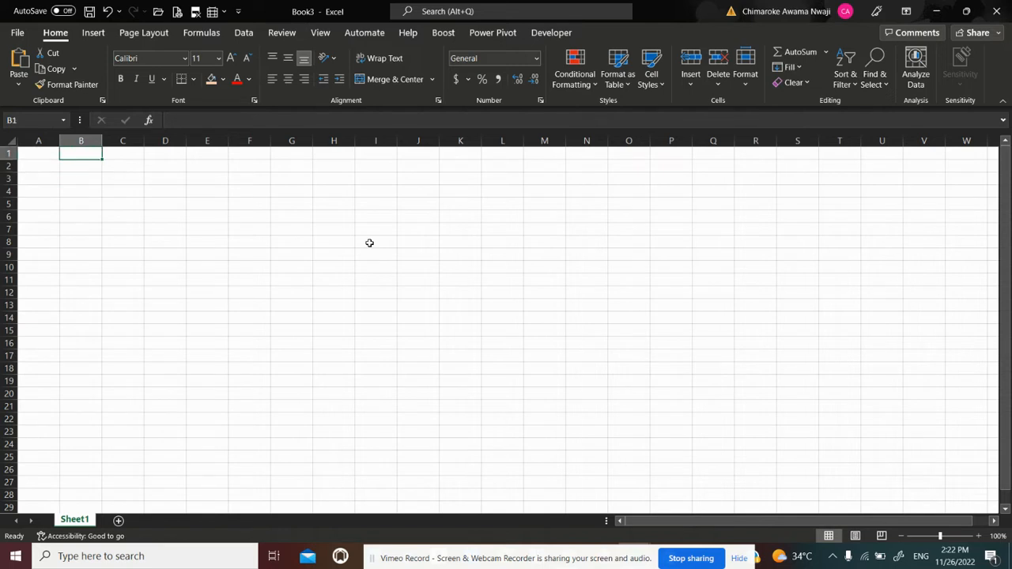
key(Down)
key(Down)
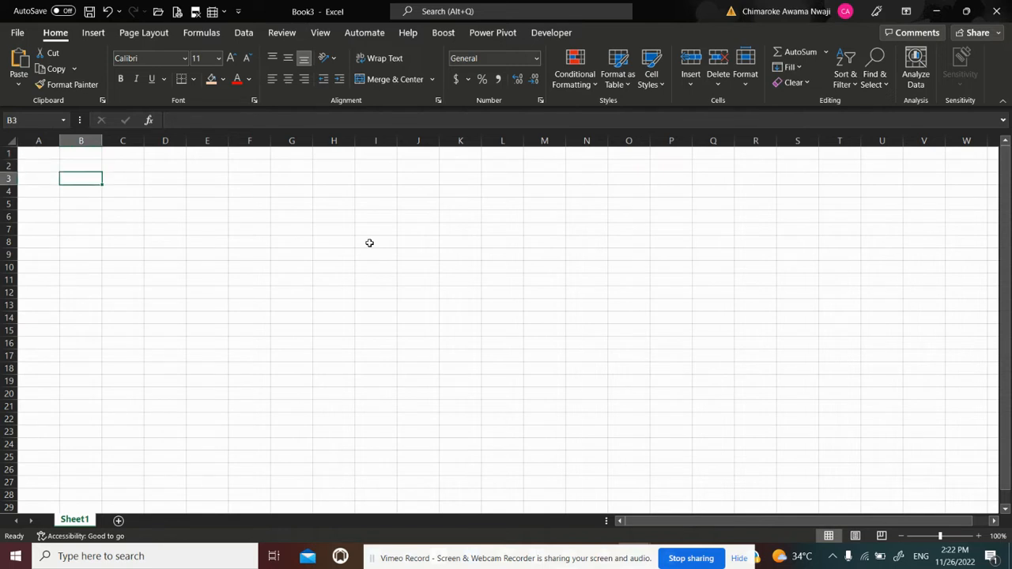
key(Right)
key(Left)
key(Right)
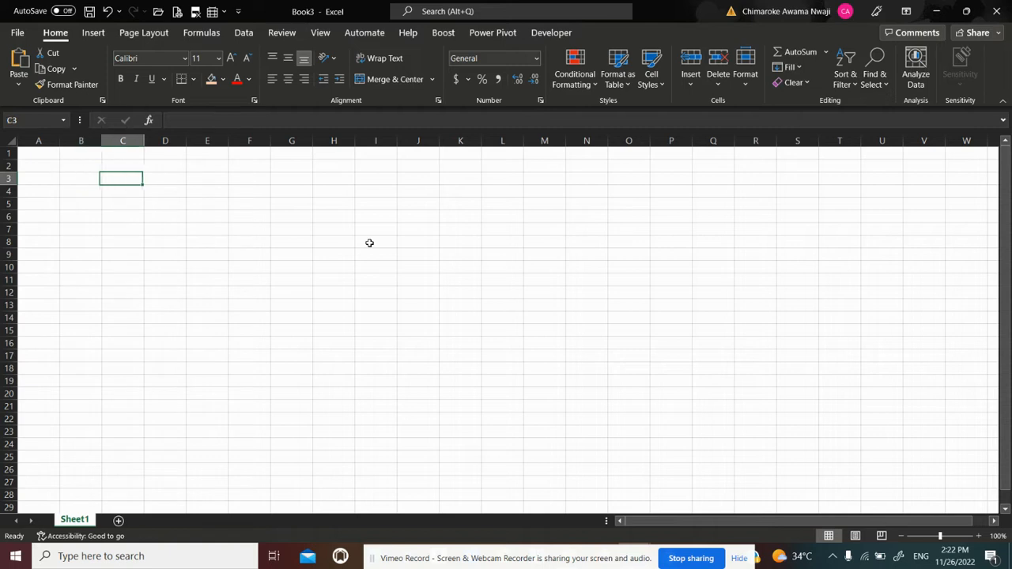
key(Right)
key(Down)
key(Left)
key(Left)
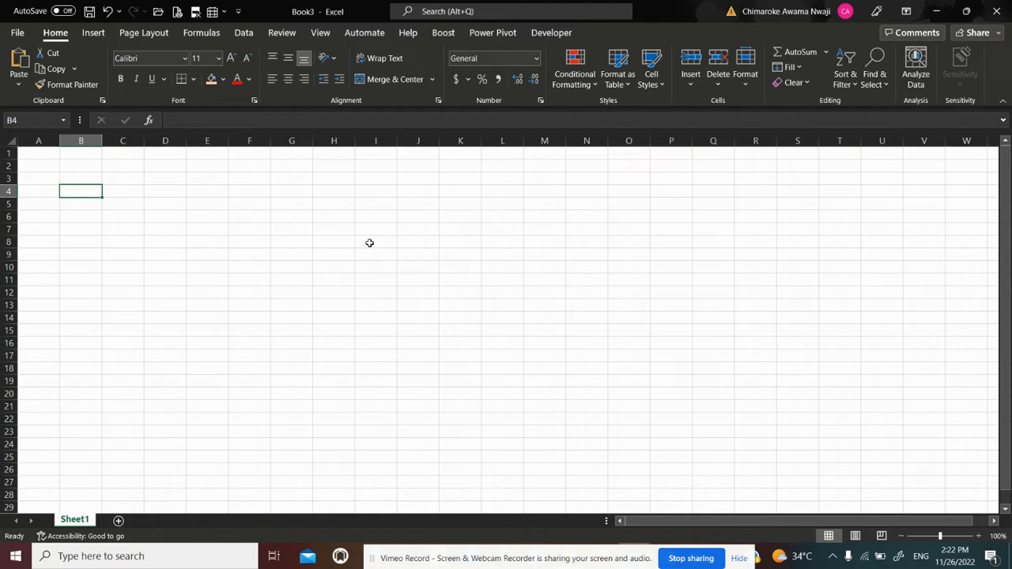
Enter the header WEEK NUM in cell B3, autofit column B to it and make the header bold
key(Up)
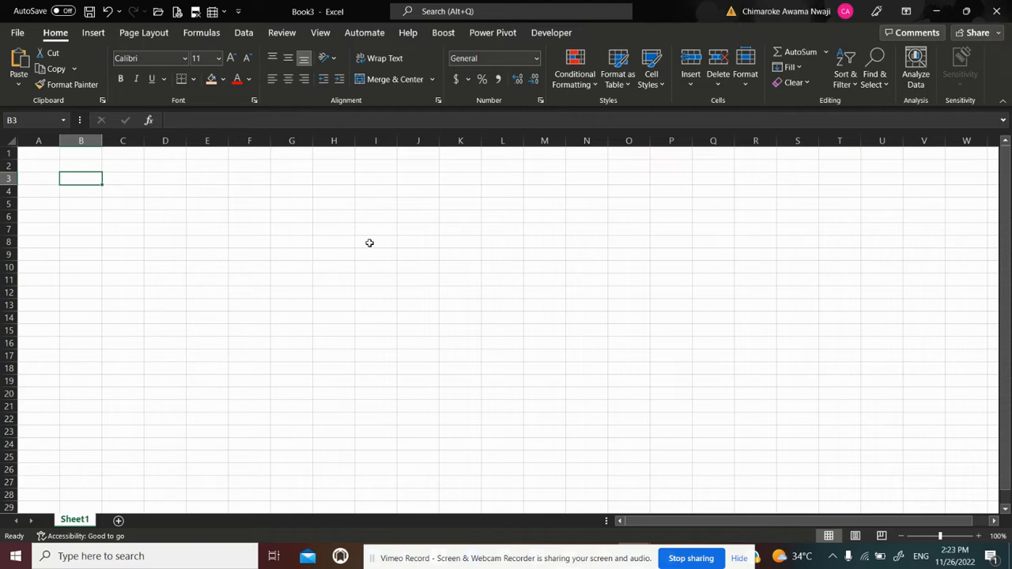
text(WEEK)
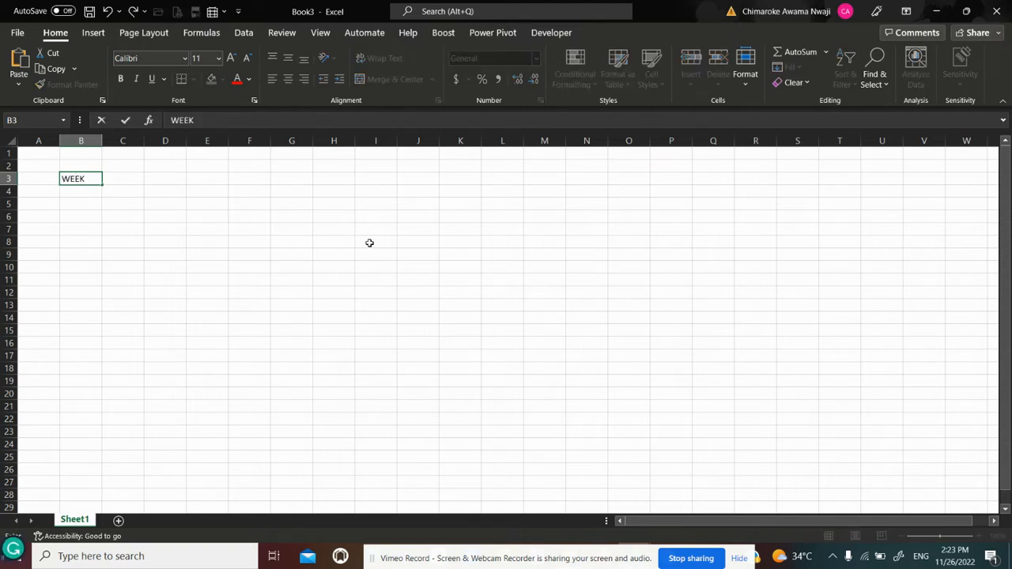
text( NUM)
key(Return)
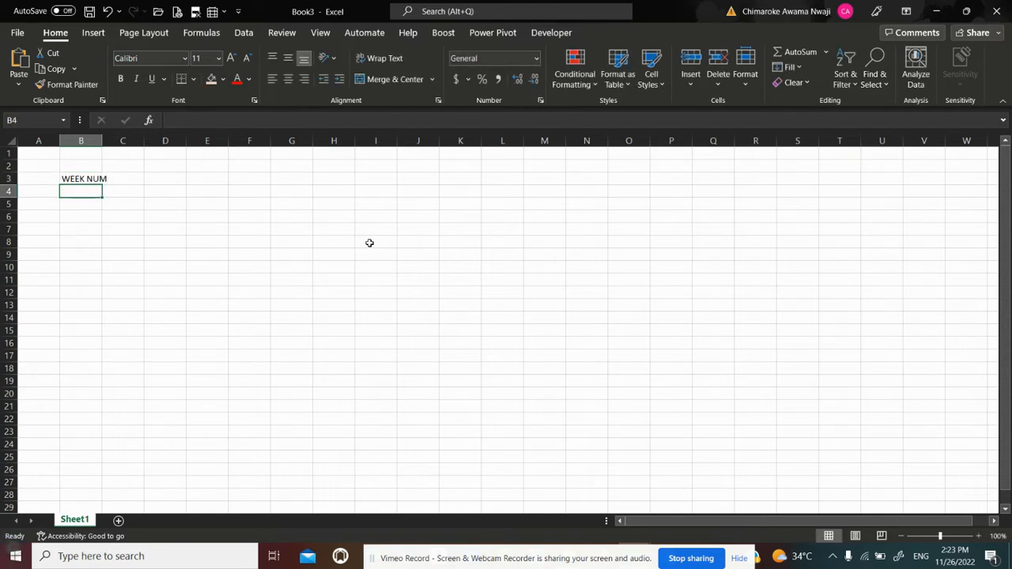
double_click(102, 140)
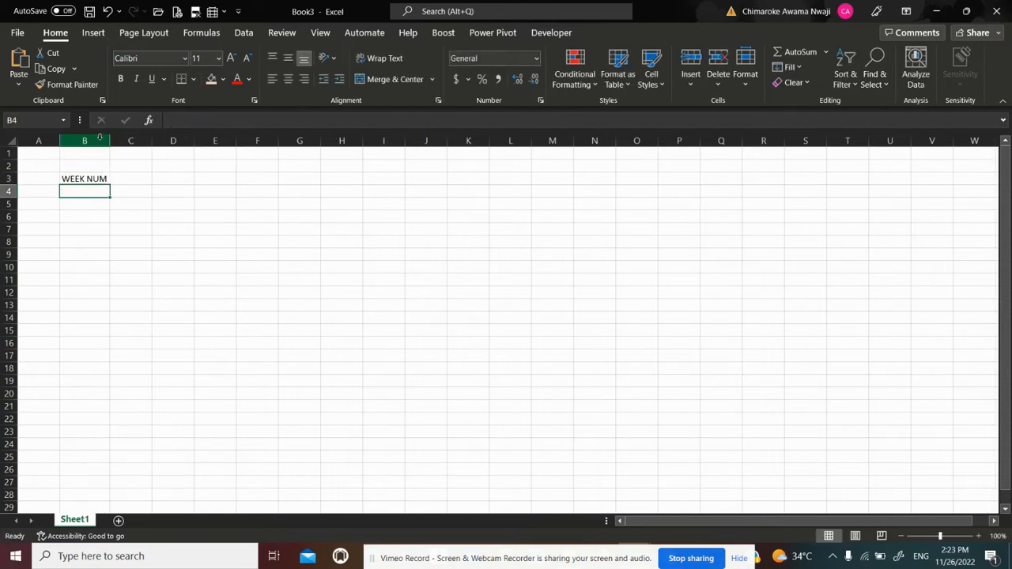
click(90, 178)
key(ctrl+b)
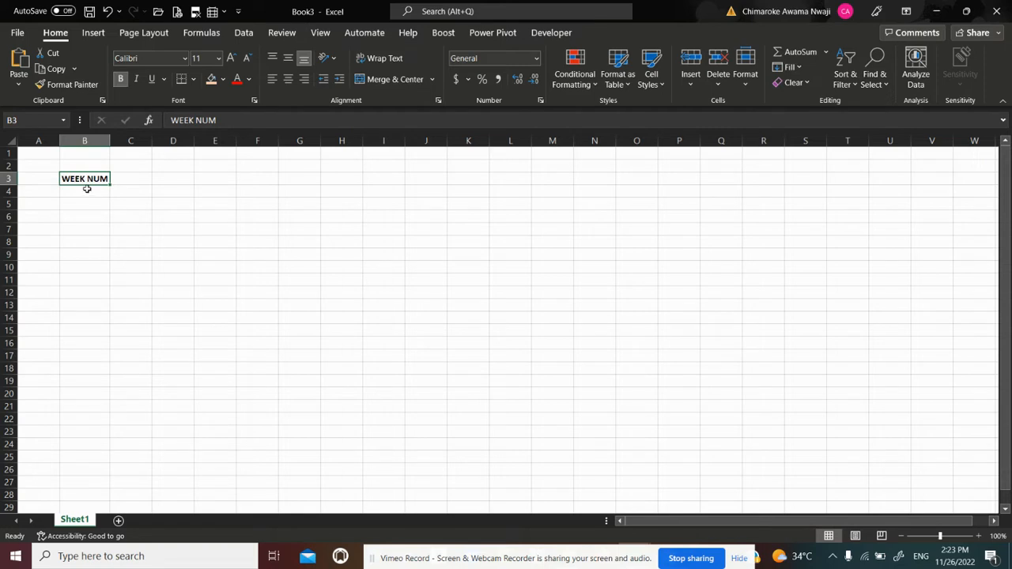
Enter the week numbers 1, 2, 3 and 4 in cells B4 to B7 below the WEEK NUM header
click(87, 191)
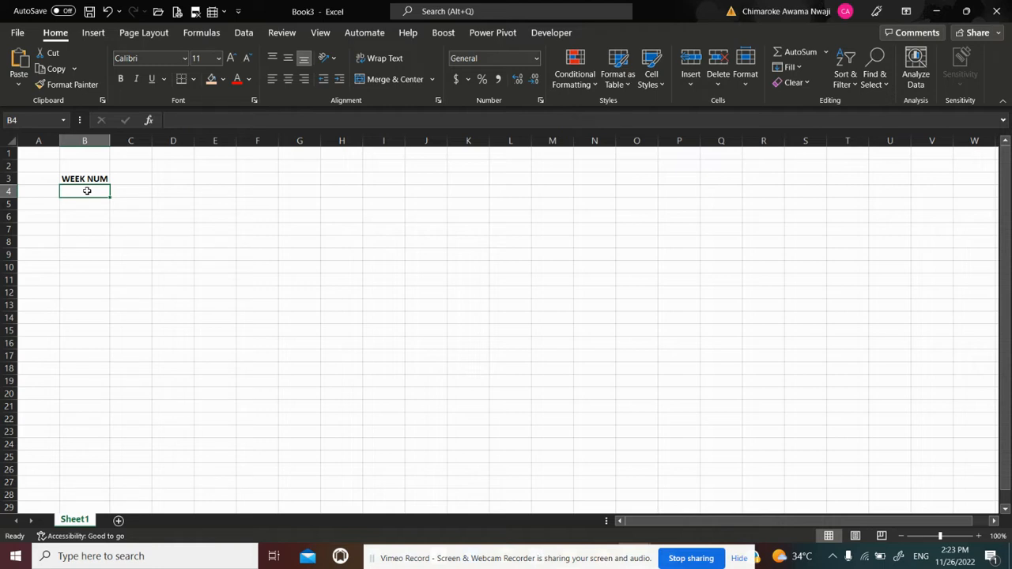
text(1)
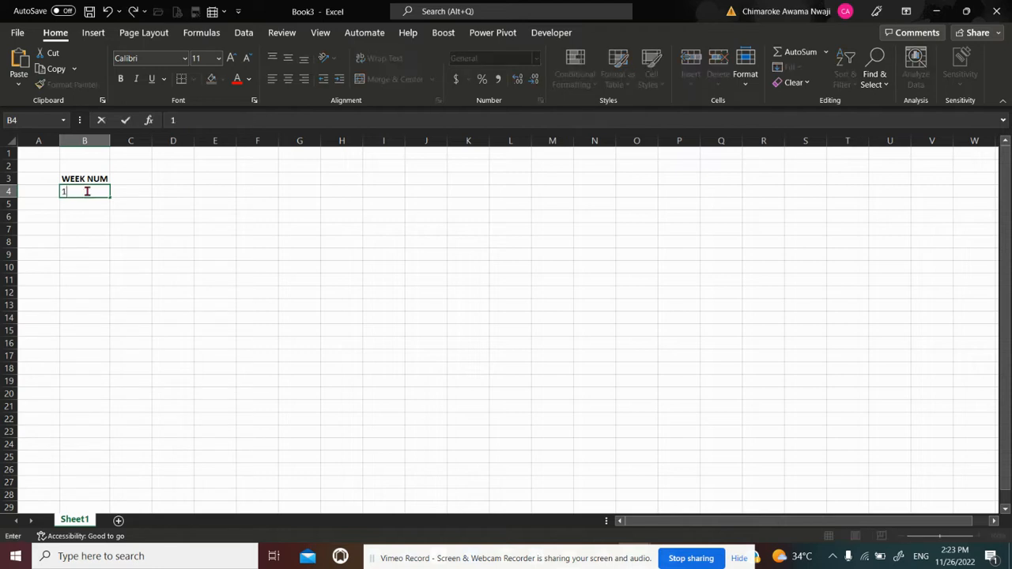
key(Return)
text(2)
key(Return)
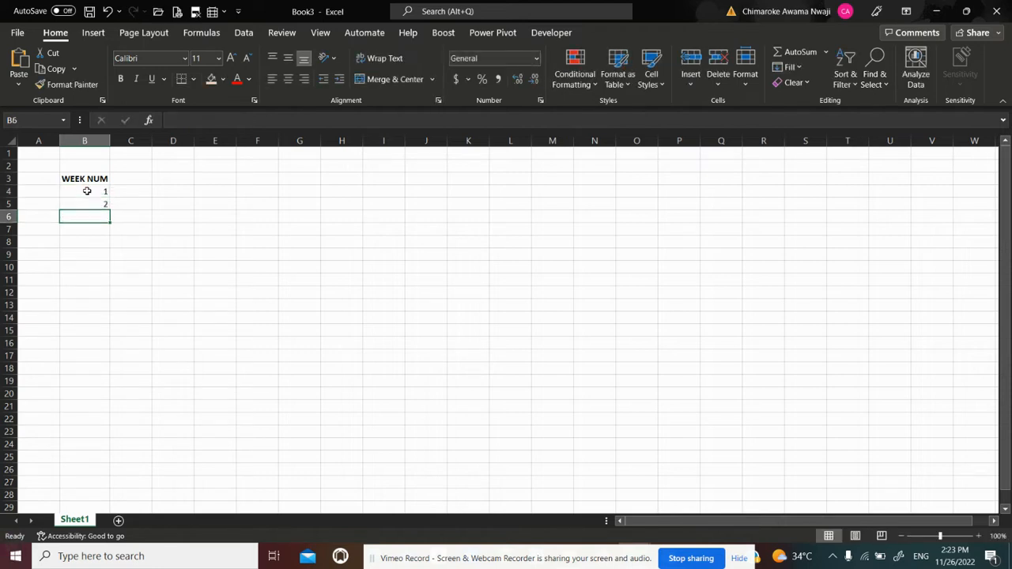
text(3)
key(Return)
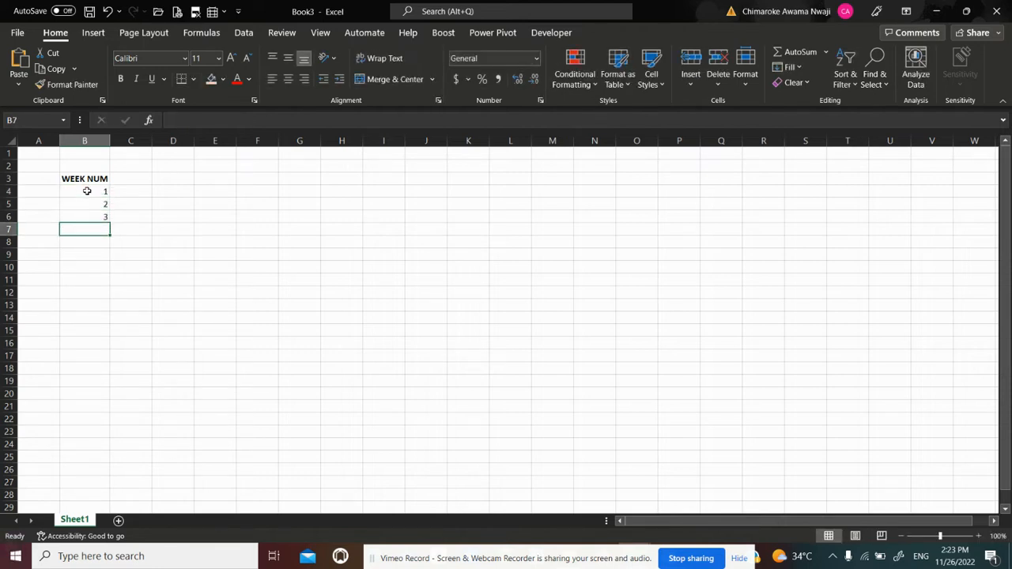
text(4)
key(Return)
Clear the week numbers from cells B4 to B7, keeping the WEEK NUM header
key(Up)
key(Up)
key(Up)
key(Up)
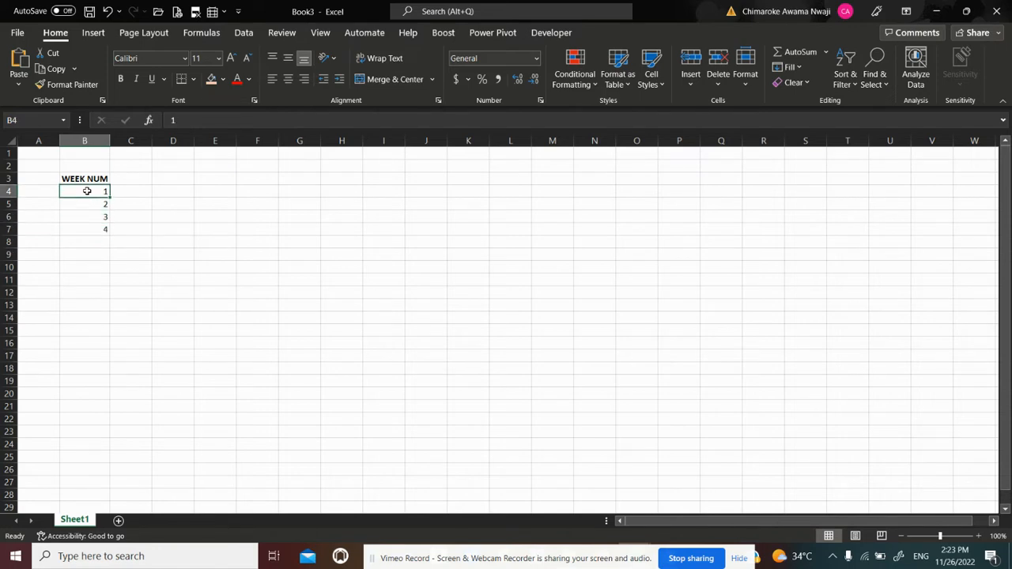
key(shift+Down)
key(shift+Down)
key(shift+Down)
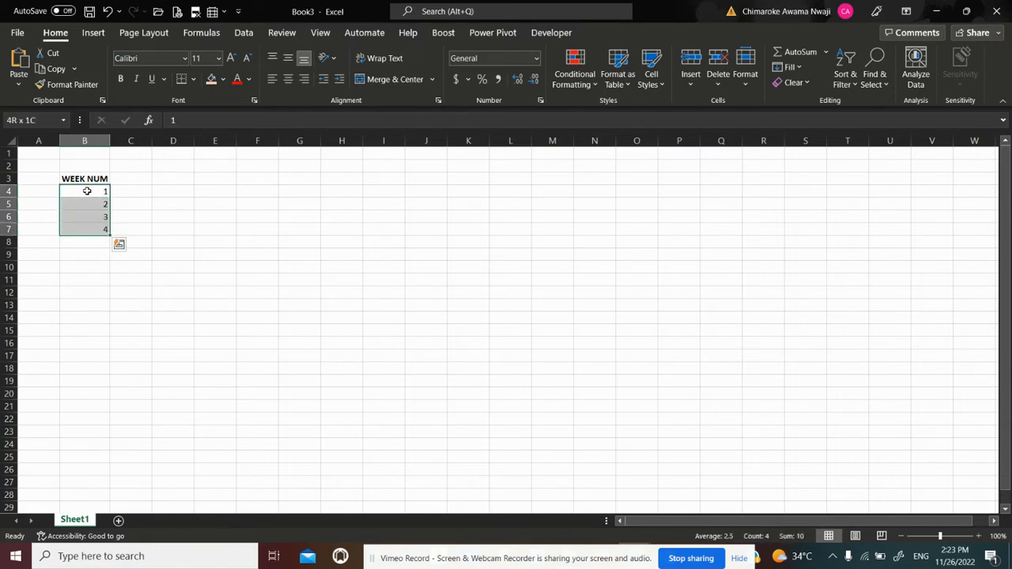
key(Delete)
key(Up)
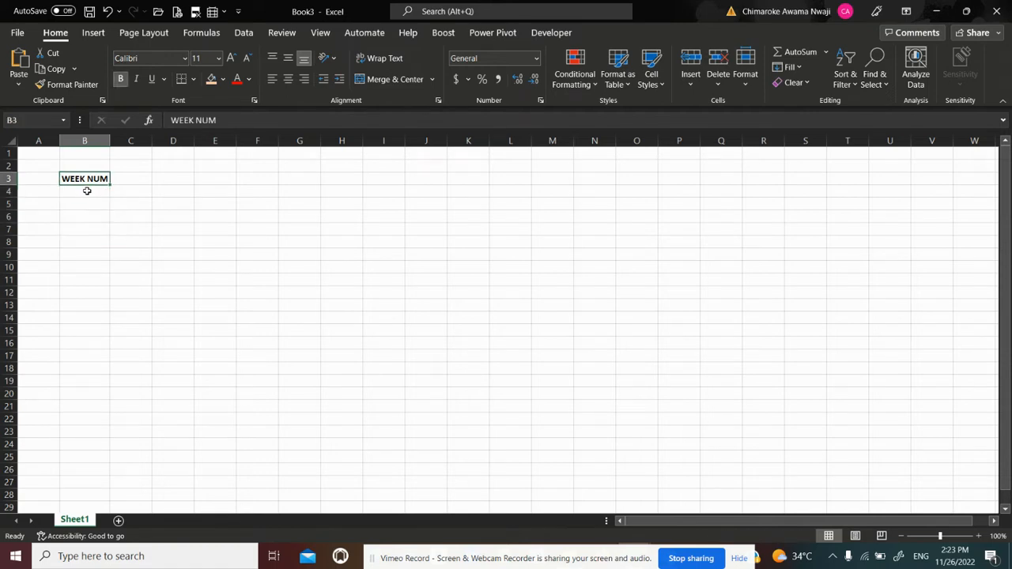
key(Down)
key(Down)
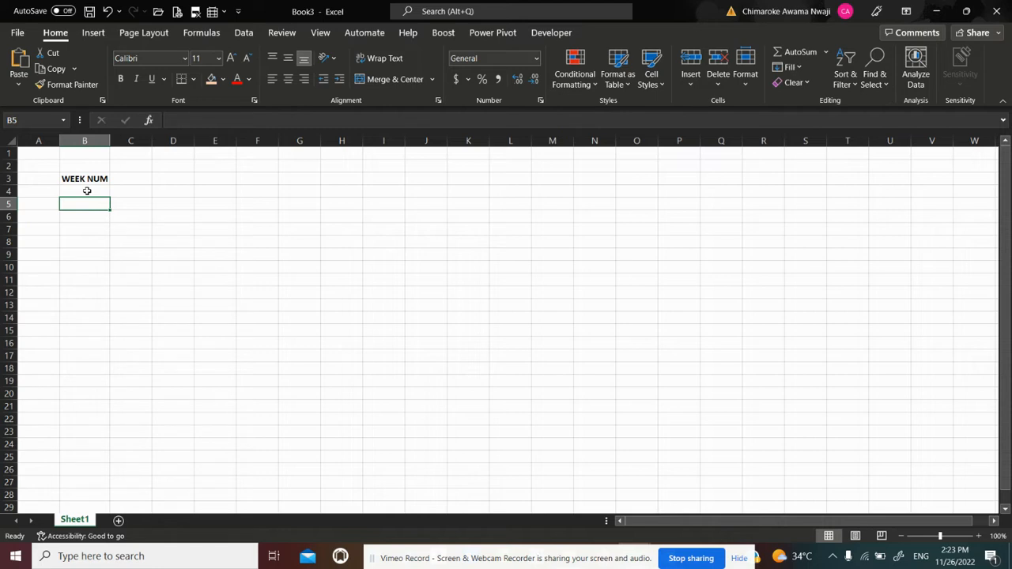
List the needed functions SEQUENCE, DATE and TIME in cells P3 to P5
click(676, 181)
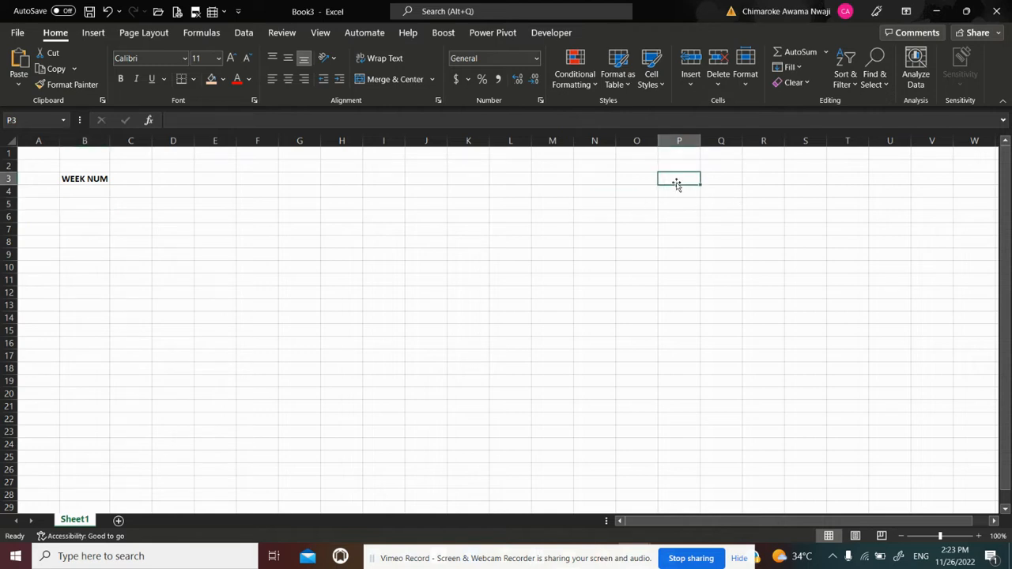
text(SEQUE)
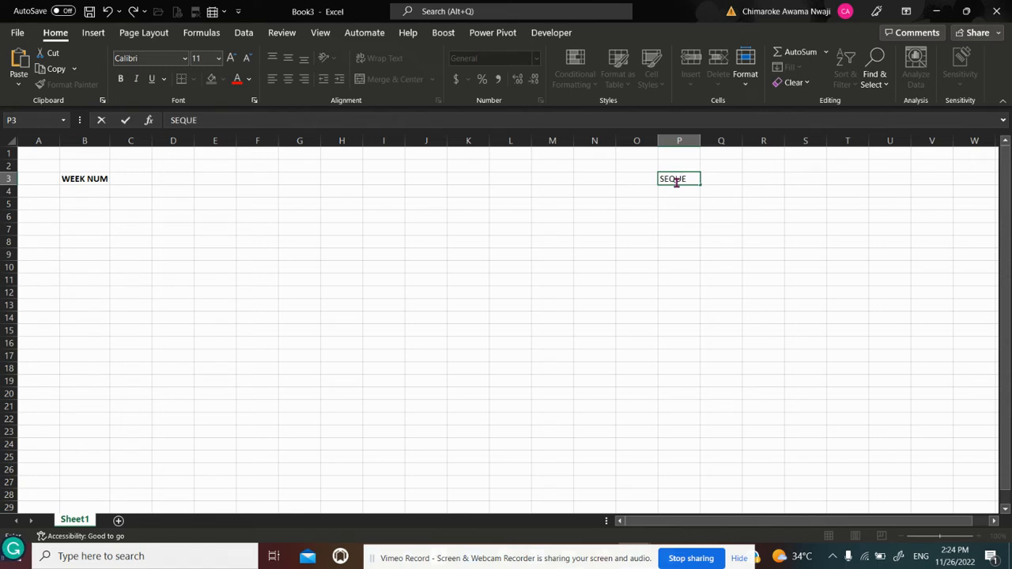
text(NCE)
key(Return)
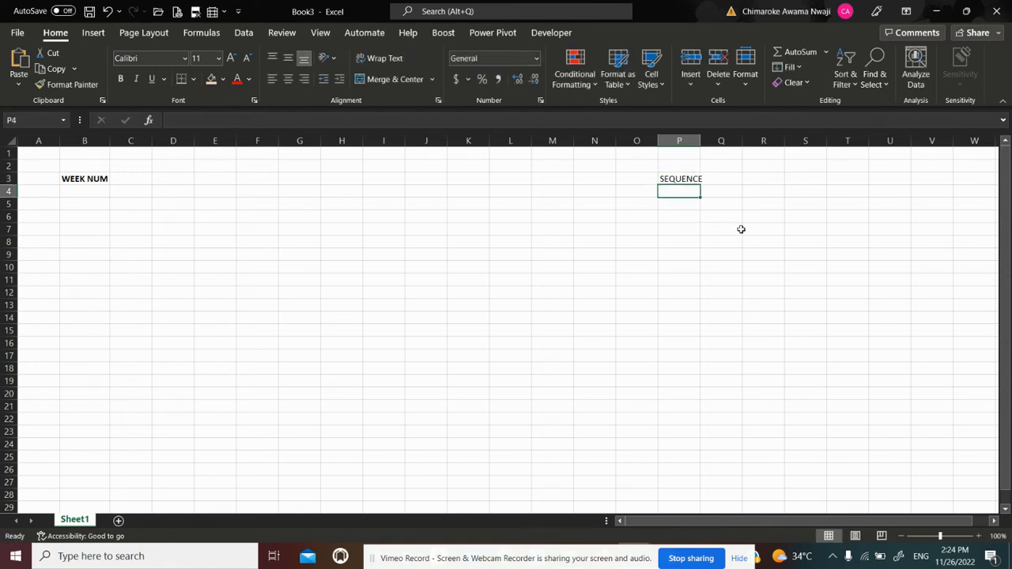
text(DATE)
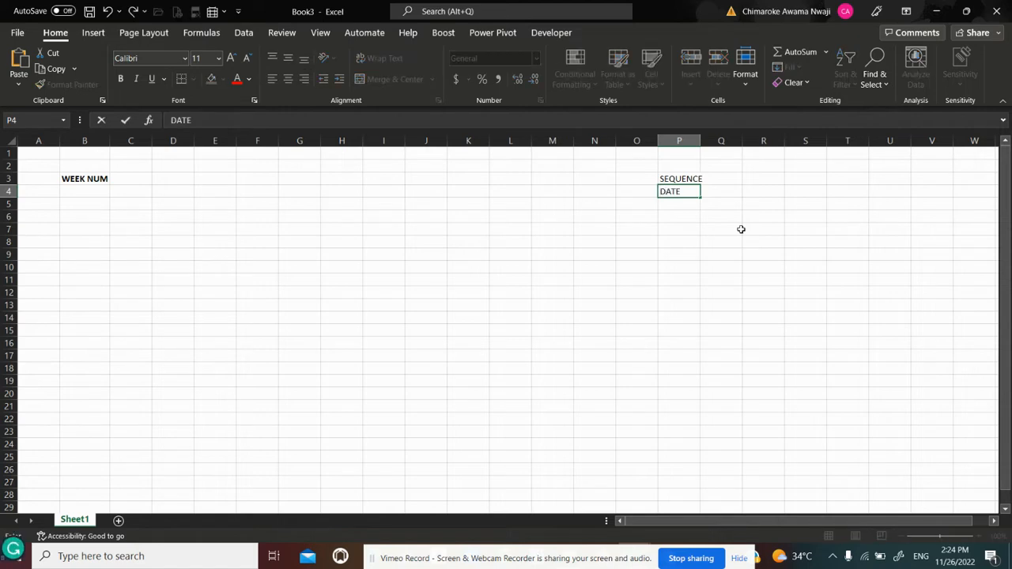
key(Return)
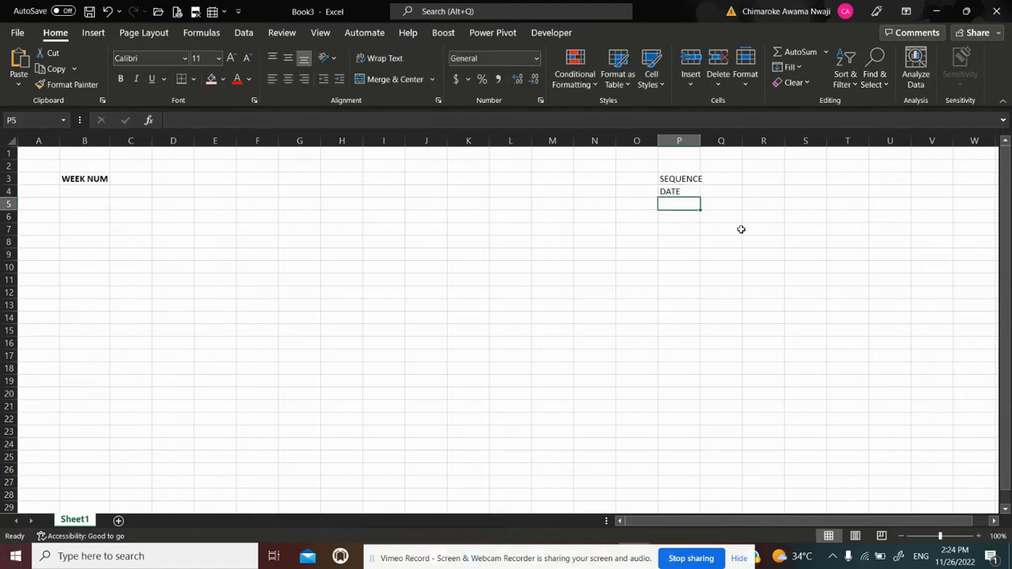
text(TIME)
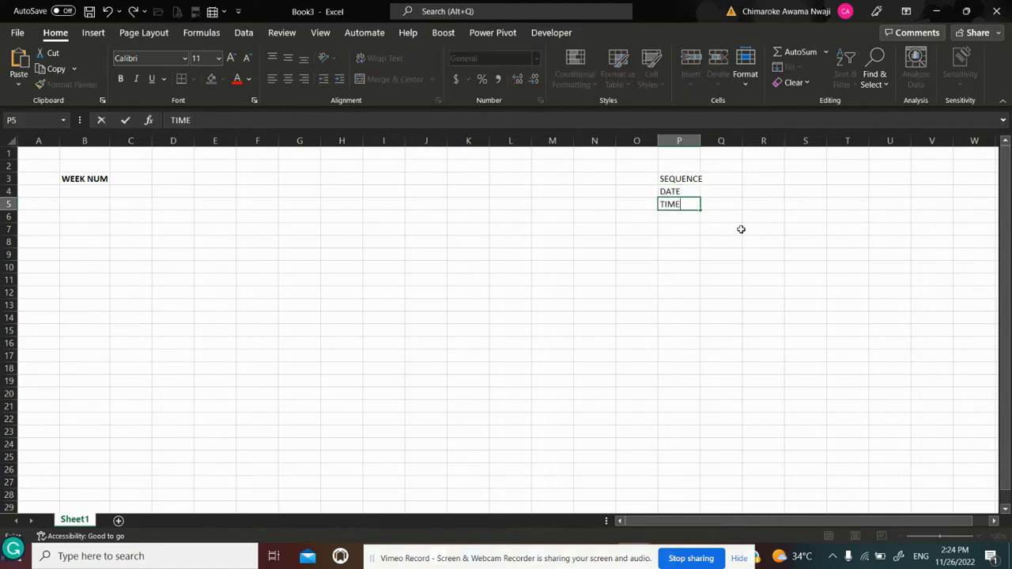
key(Return)
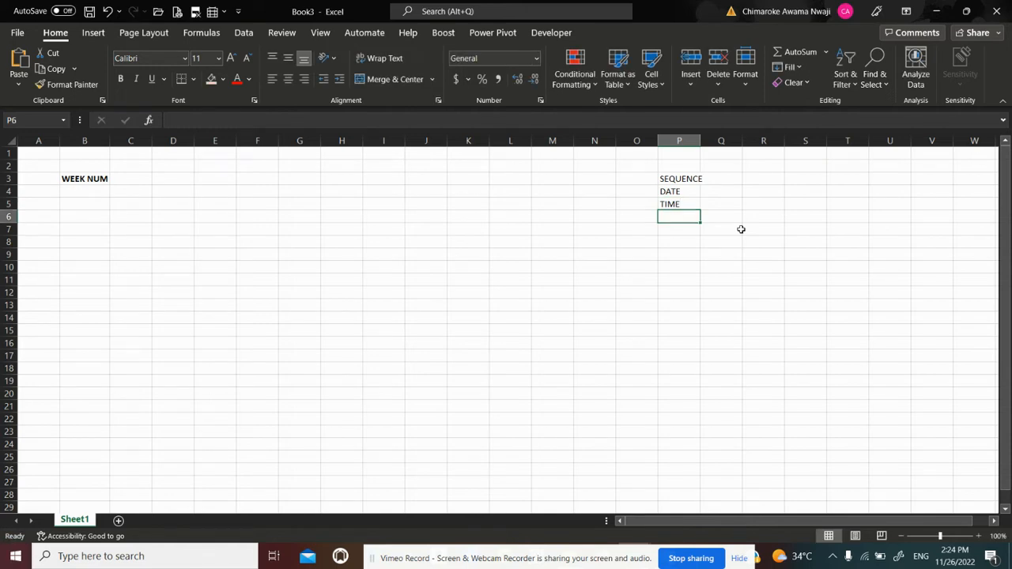
Add CONDITIONAL FORMATTING in cell P6 and LOOKUP in cell P7 to the function list
text(CONDITI)
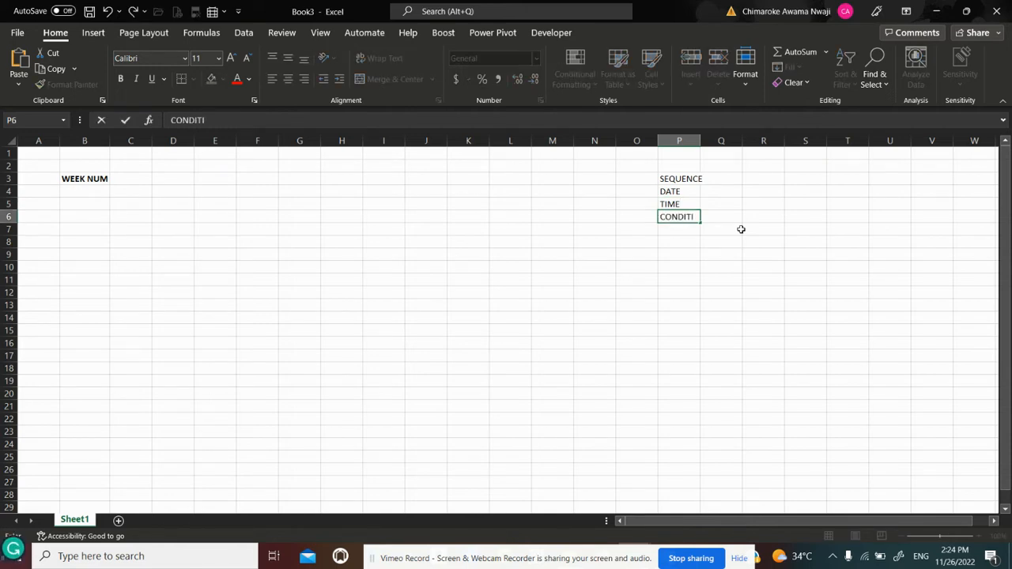
text(ONAL FORMATI)
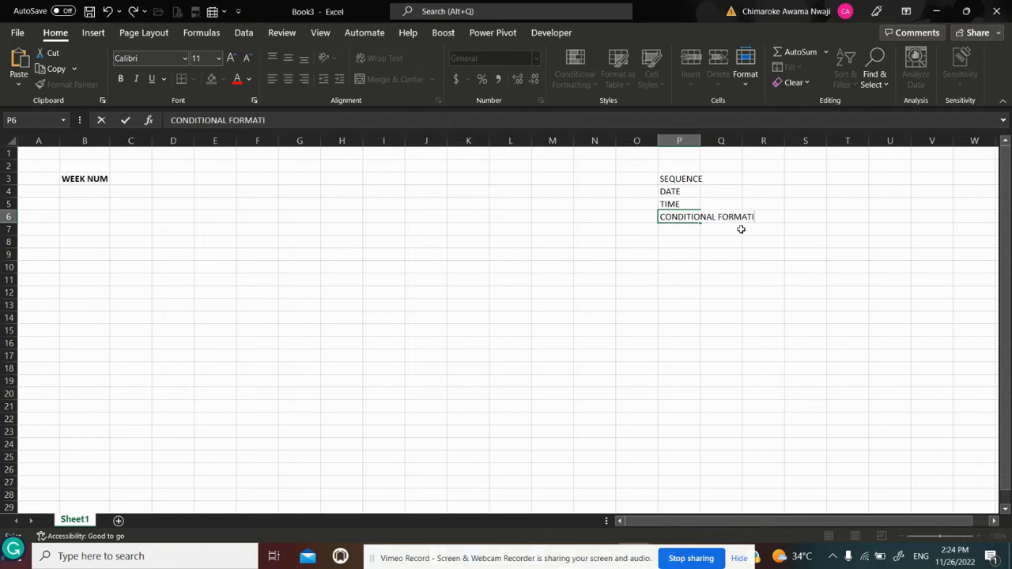
key(BackSpace)
text(TING)
key(Return)
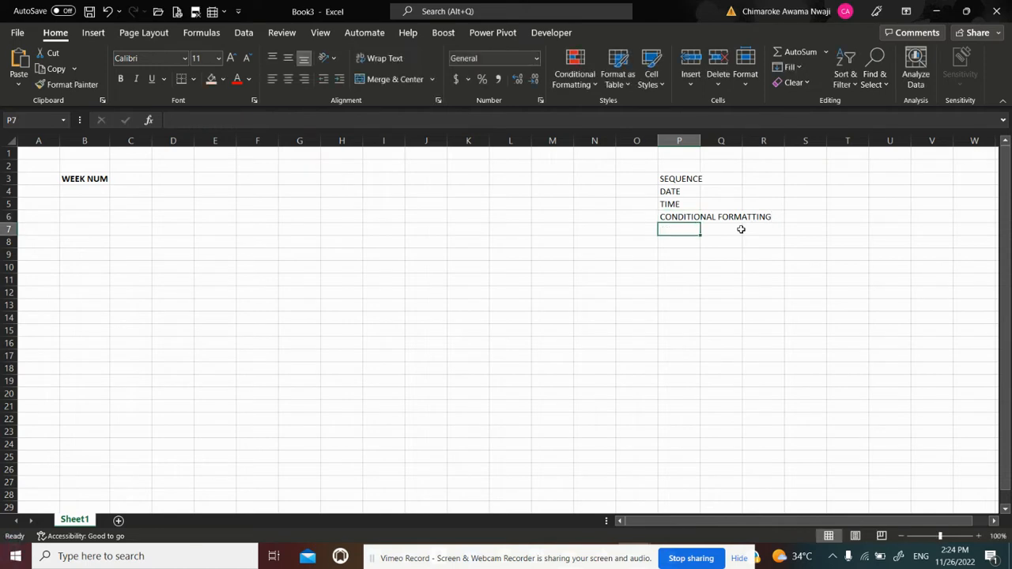
text(LOOK)
text(UP)
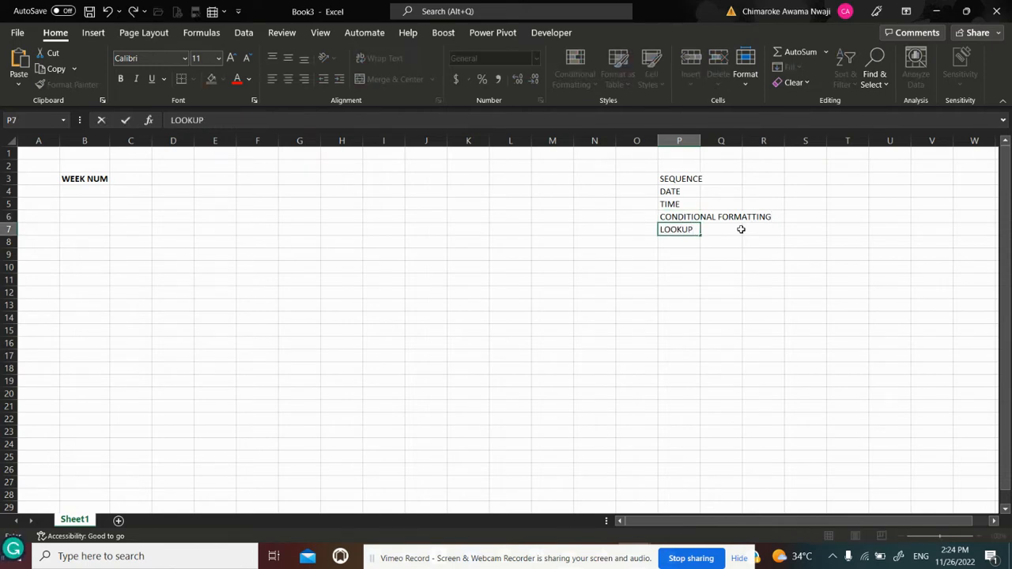
key(Return)
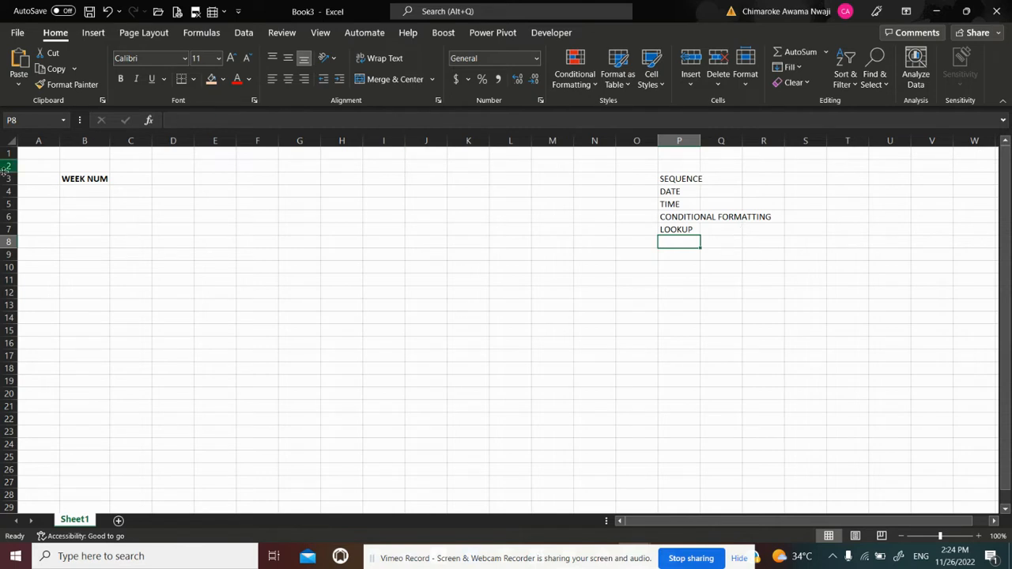
Enter the formula =SEQUENCE(6) in cell B4 to generate six week numbers below the WEEK NUM header
click(82, 188)
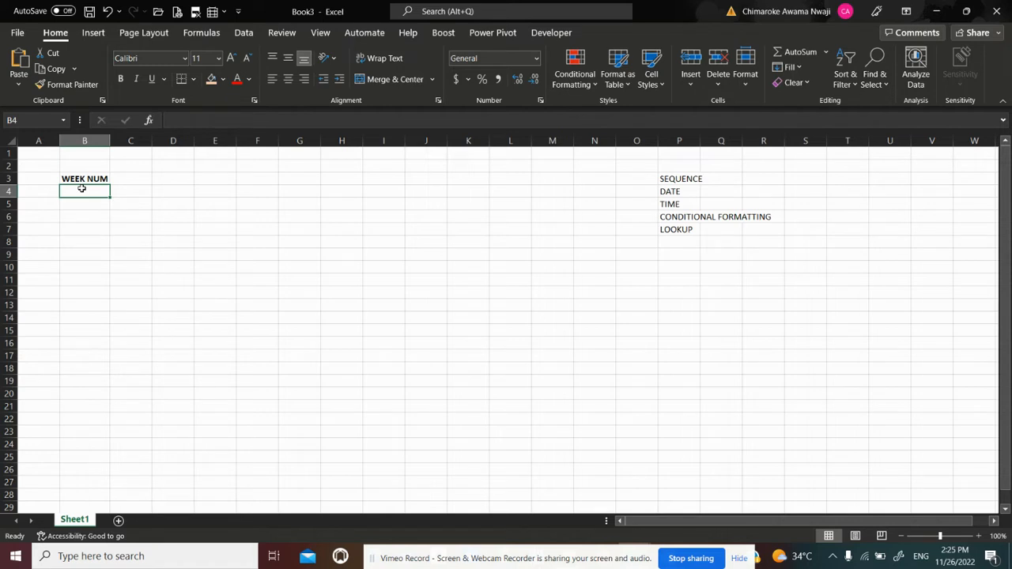
text(=S)
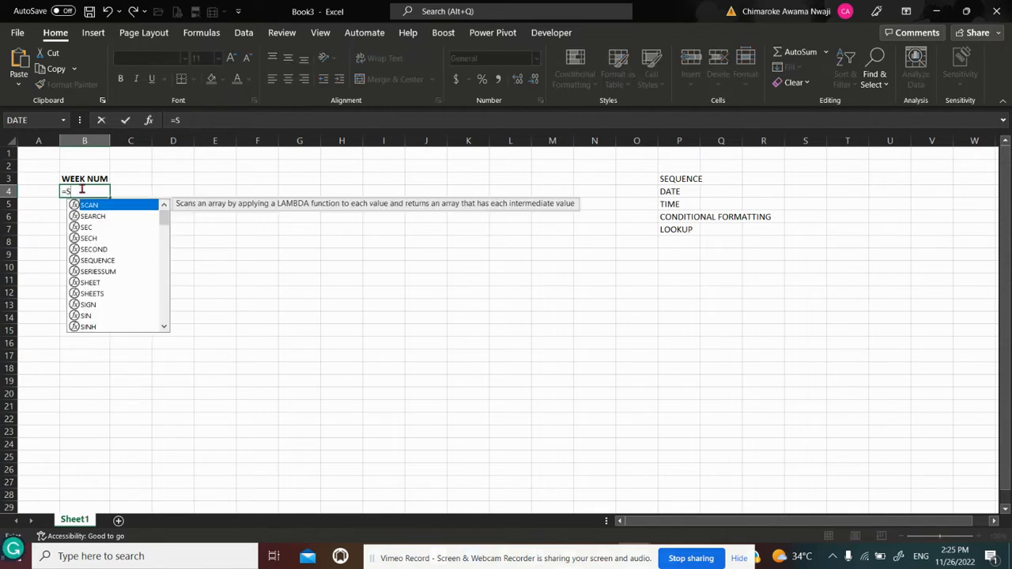
text(EQUENCE)
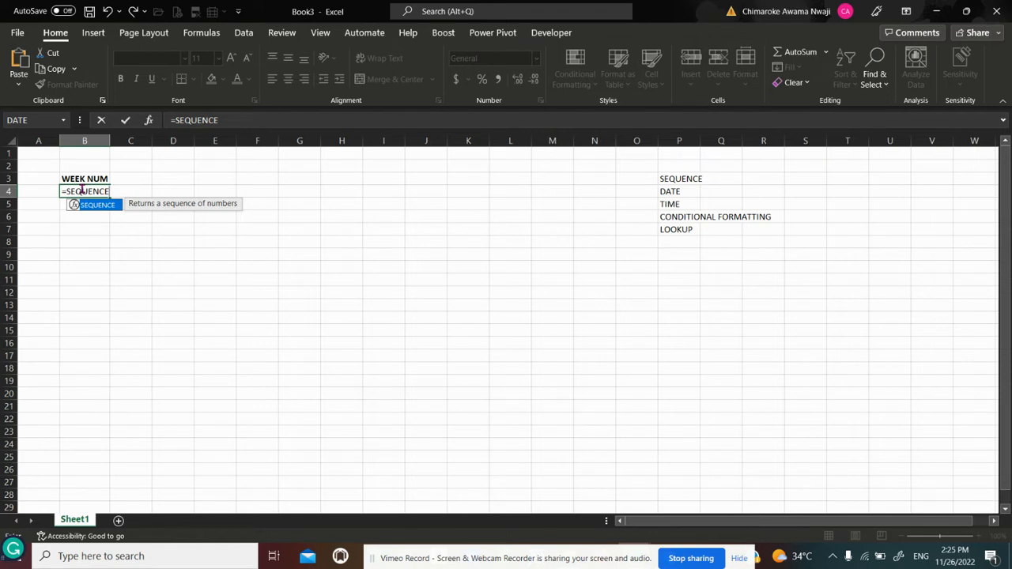
text(()
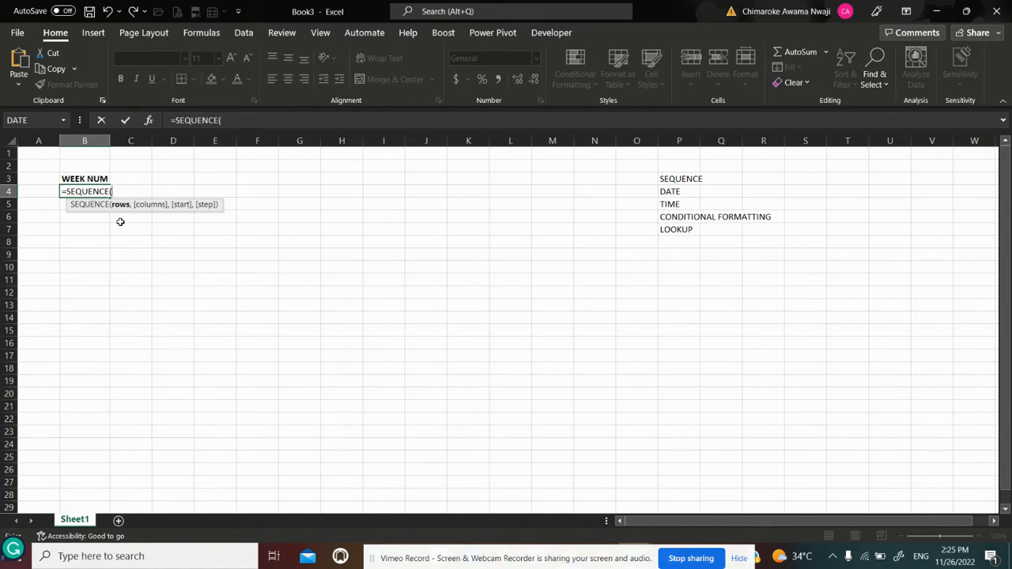
text(6,)
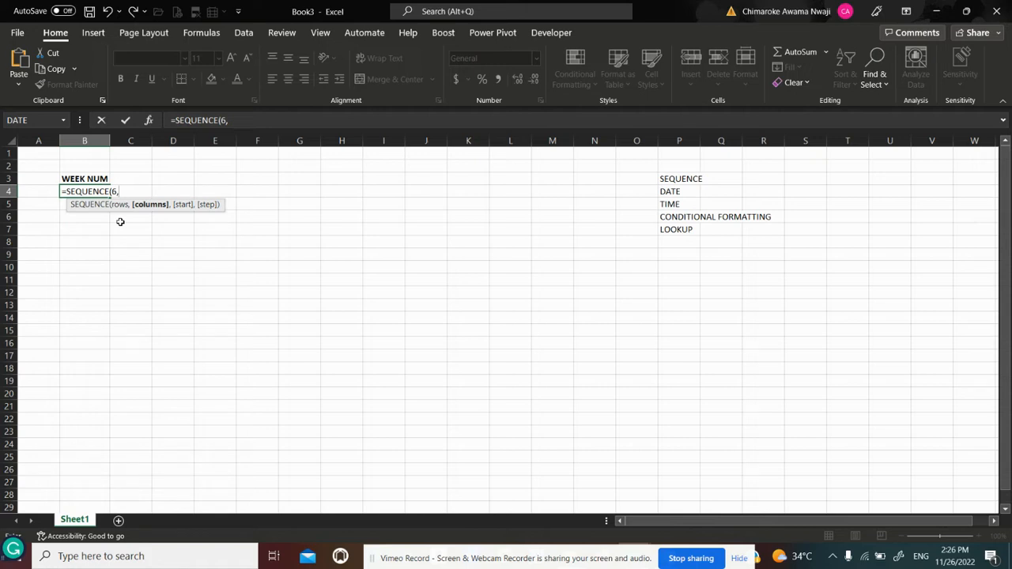
key(BackSpace)
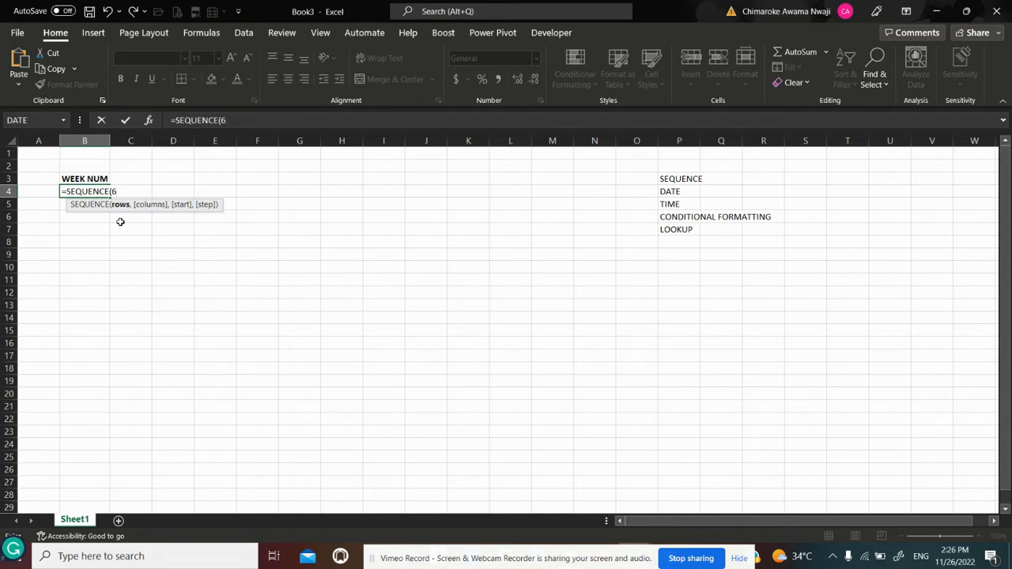
text())
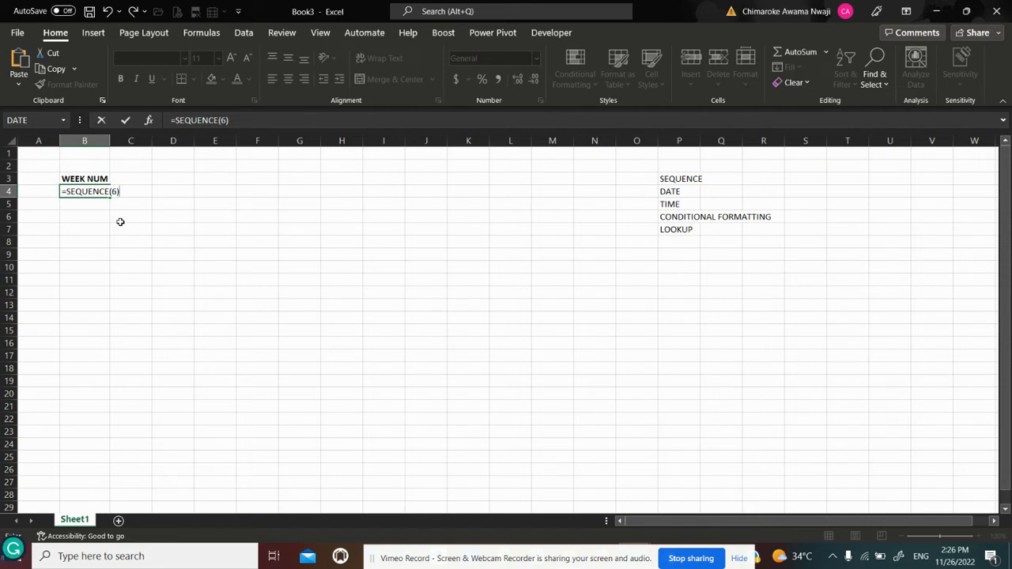
key(BackSpace)
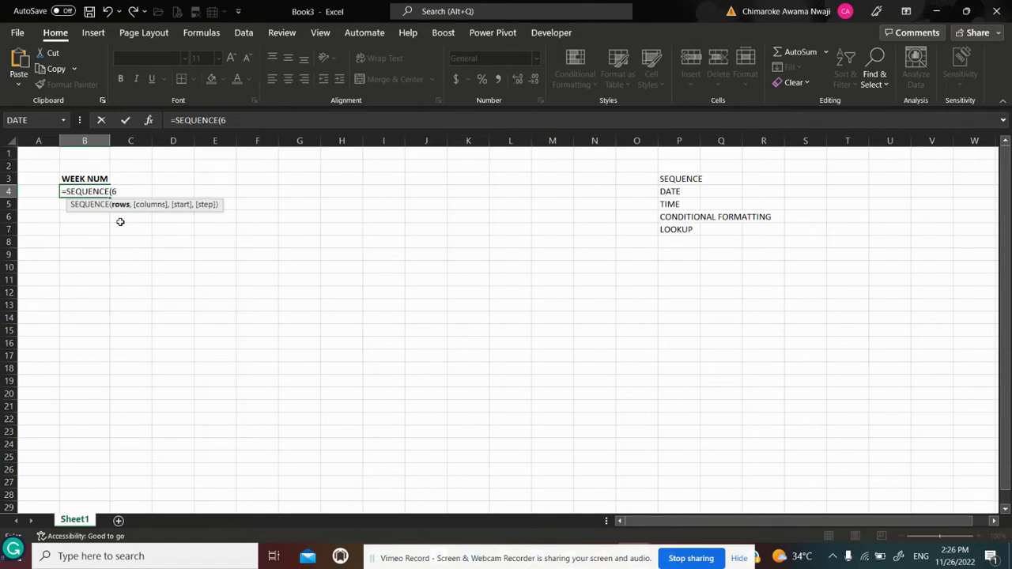
text())
key(Return)
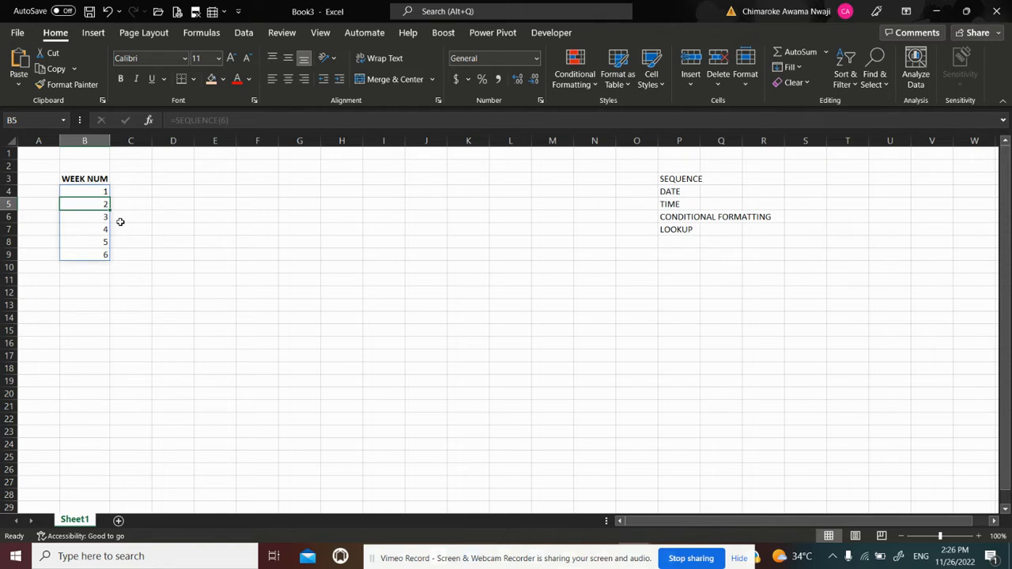
Undo the SEQUENCE formula entered in cell B4
key(Up)
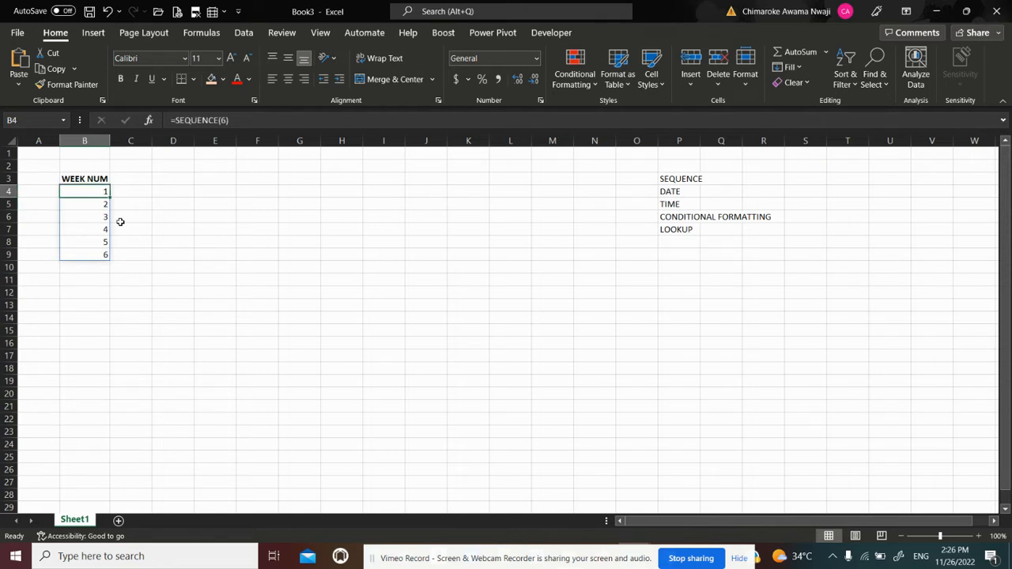
text(=SE)
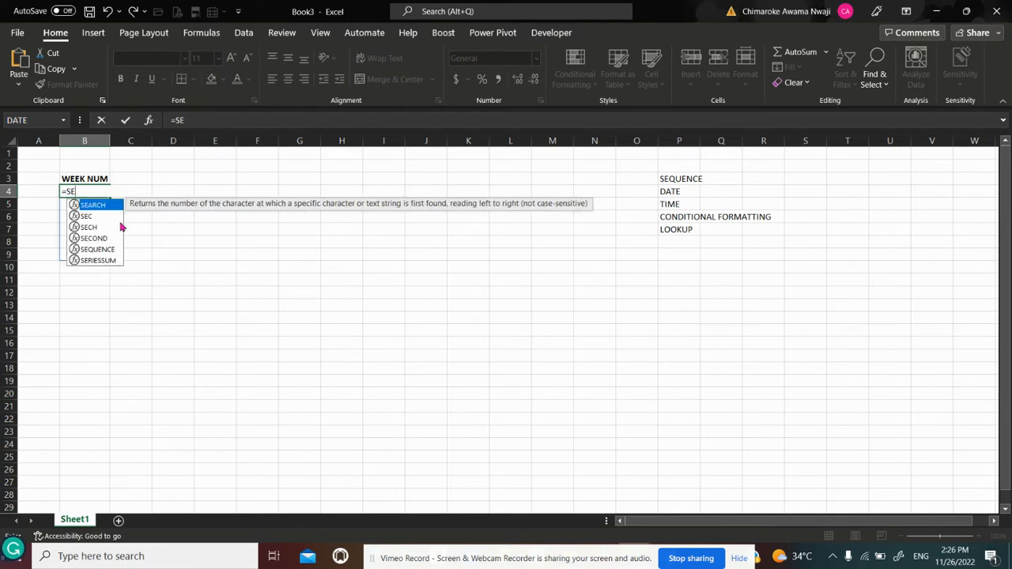
text(`)
key(ctrl+z)
key(ctrl+z)
key(ctrl+z)
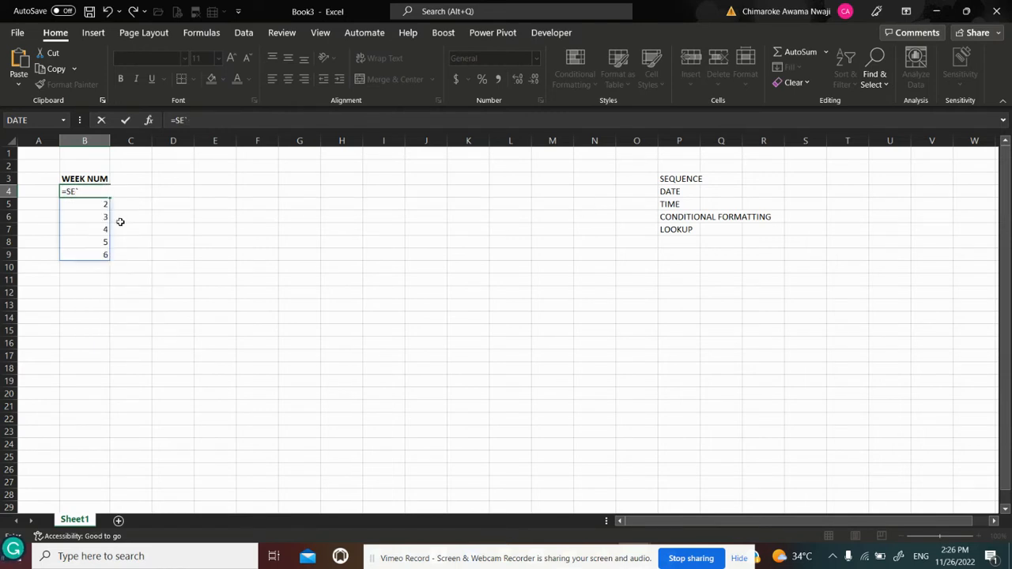
key(Escape)
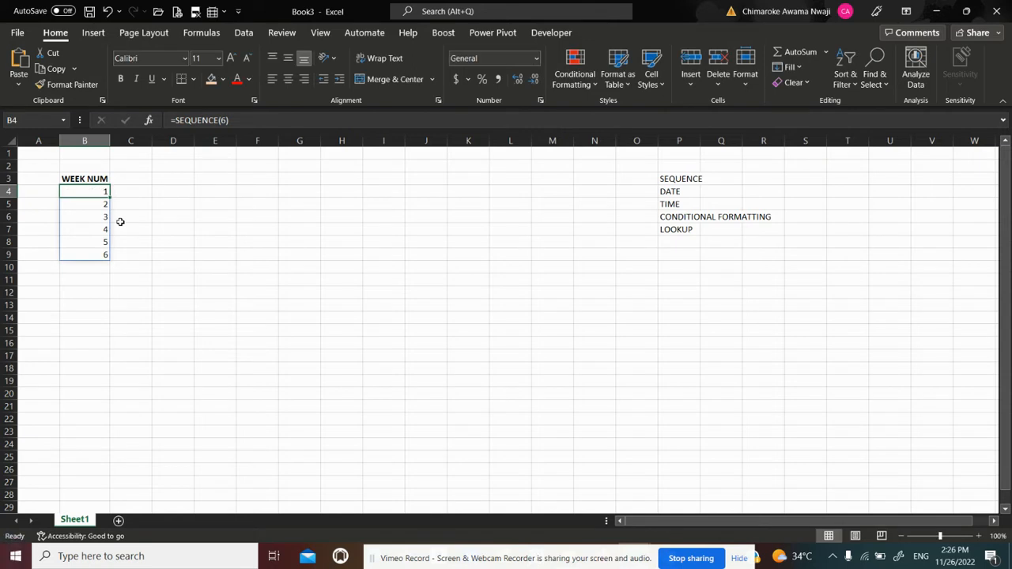
key(ctrl+z)
Enter =SEQUENCE(6,1,1,1) in cell B4 to fill the WEEK NUM column with six rows starting at 1
text(=)
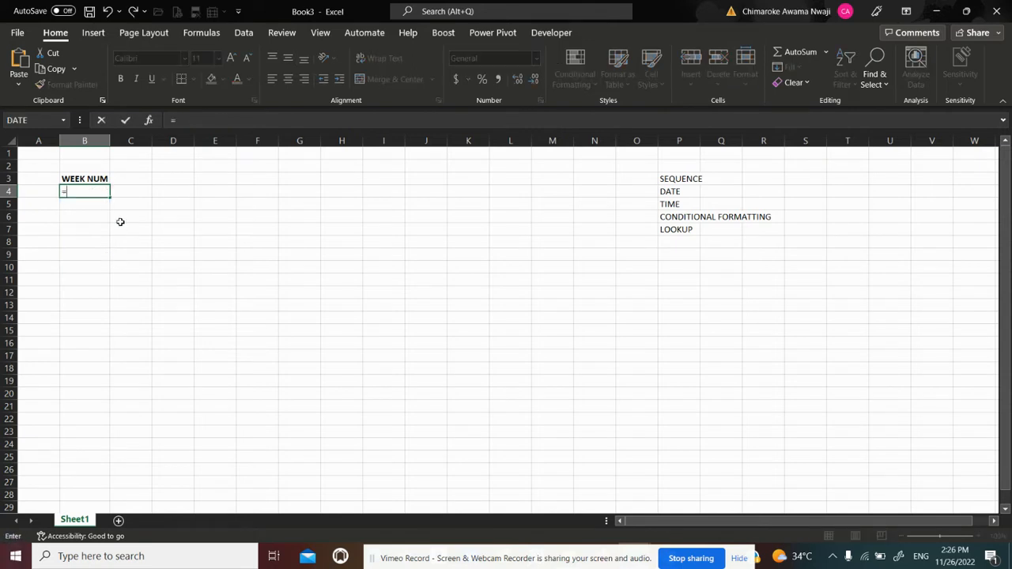
text(SEQUE)
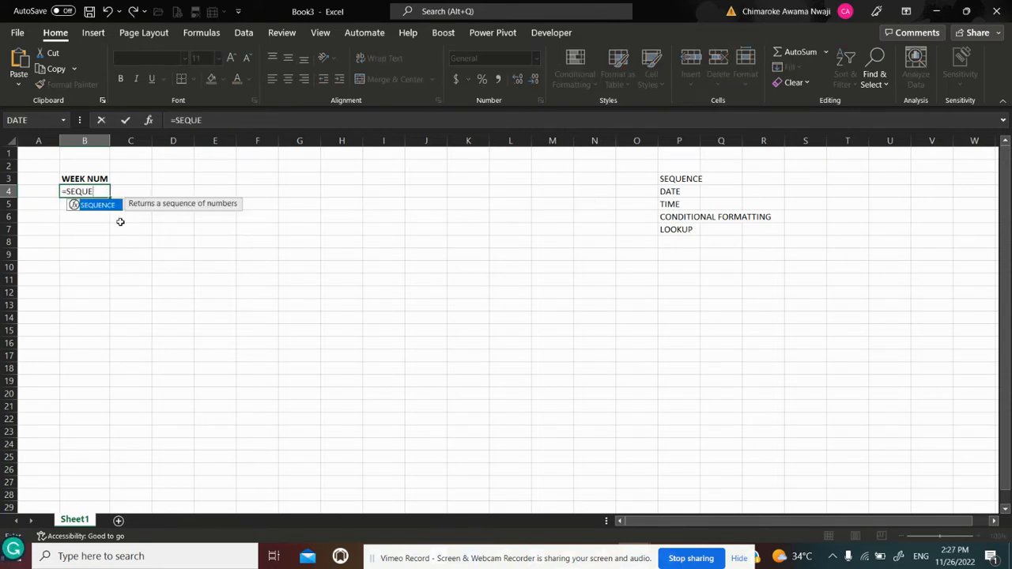
text(NCE()
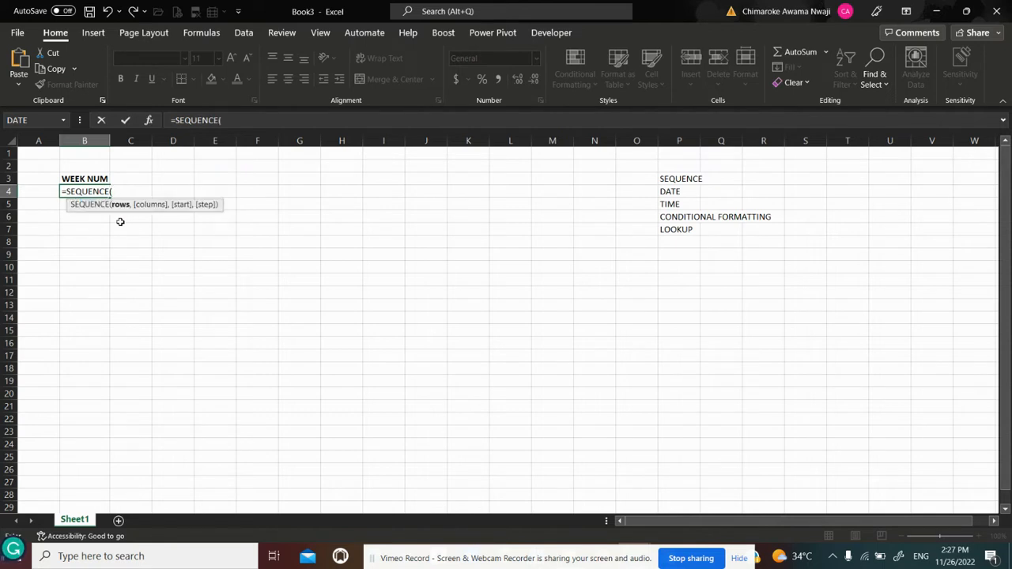
text(6,)
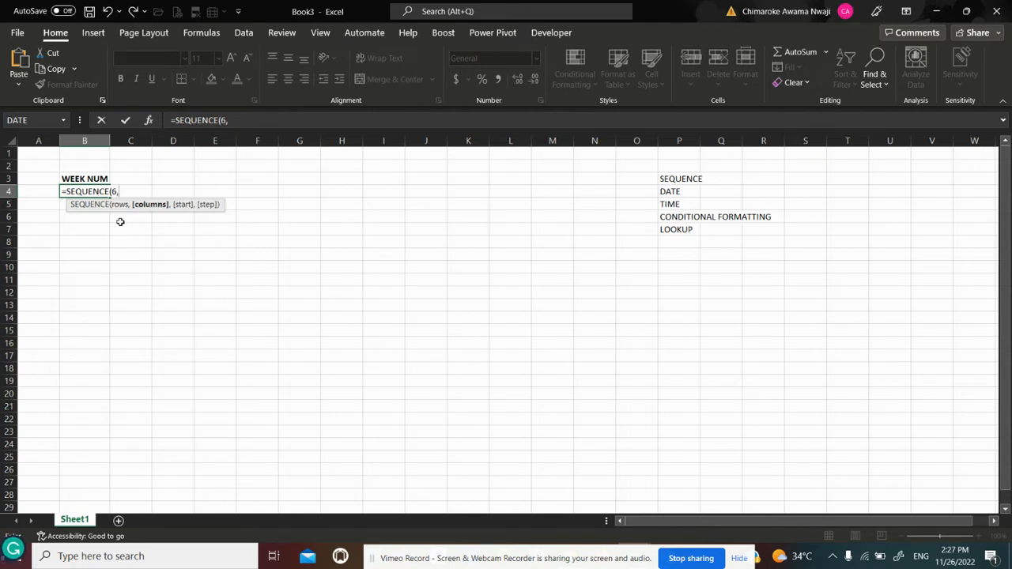
text(1)
text(,1)
text(,1)
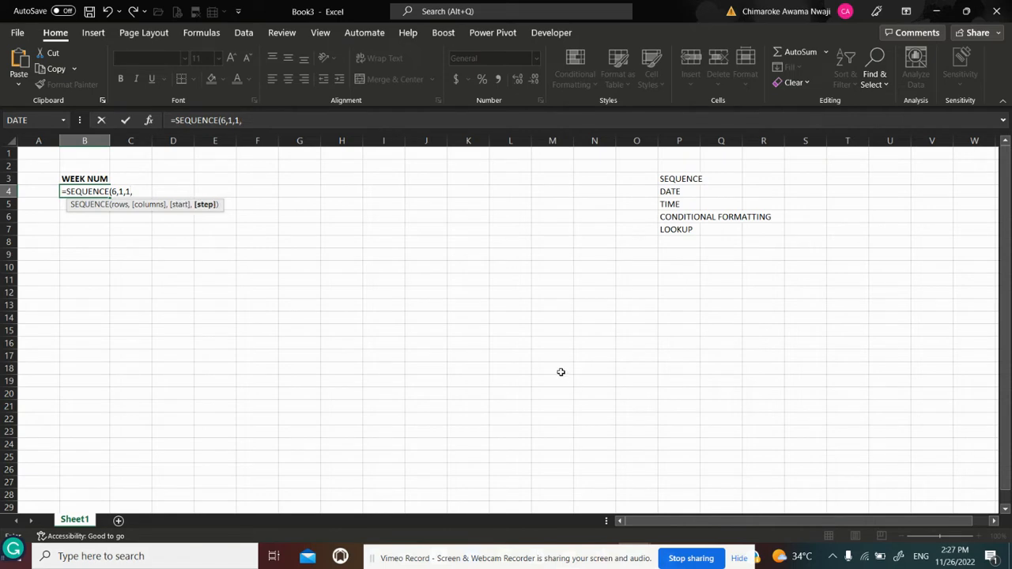
text())
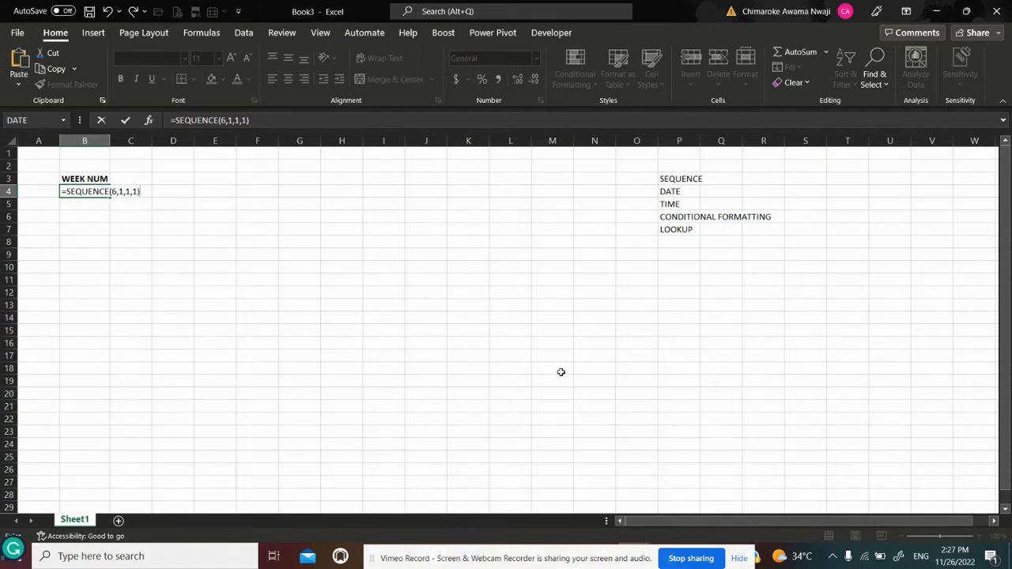
key(Return)
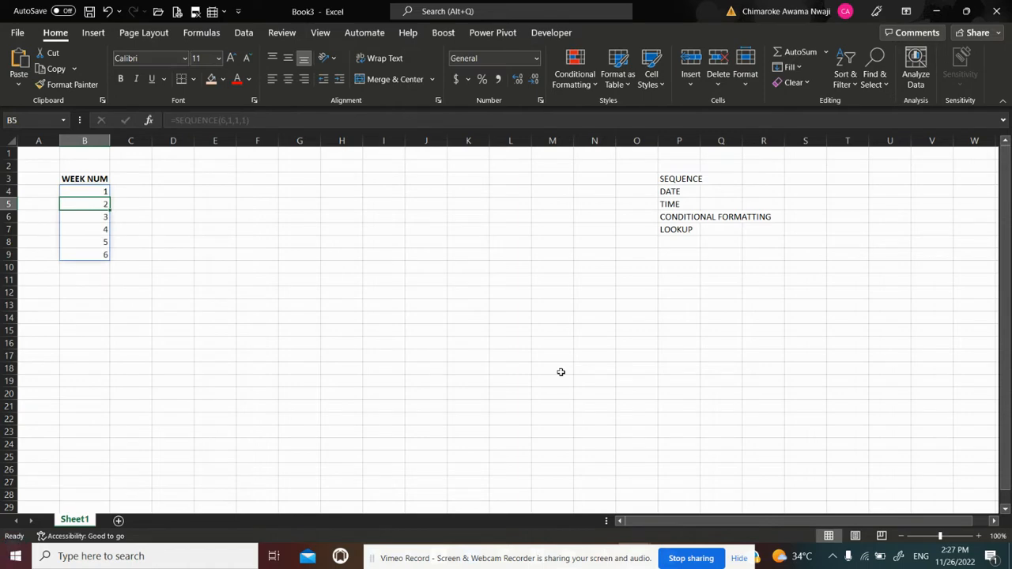
Magnify the worksheet to 160% and bring column A back into view
click(979, 536)
click(979, 536)
click(979, 536)
click(979, 536)
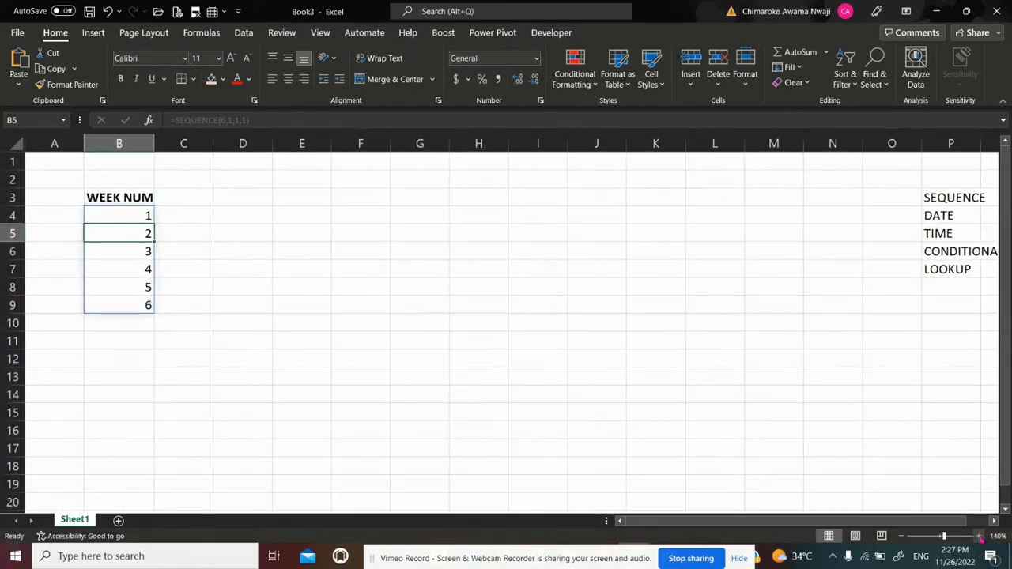
click(979, 536)
click(979, 536)
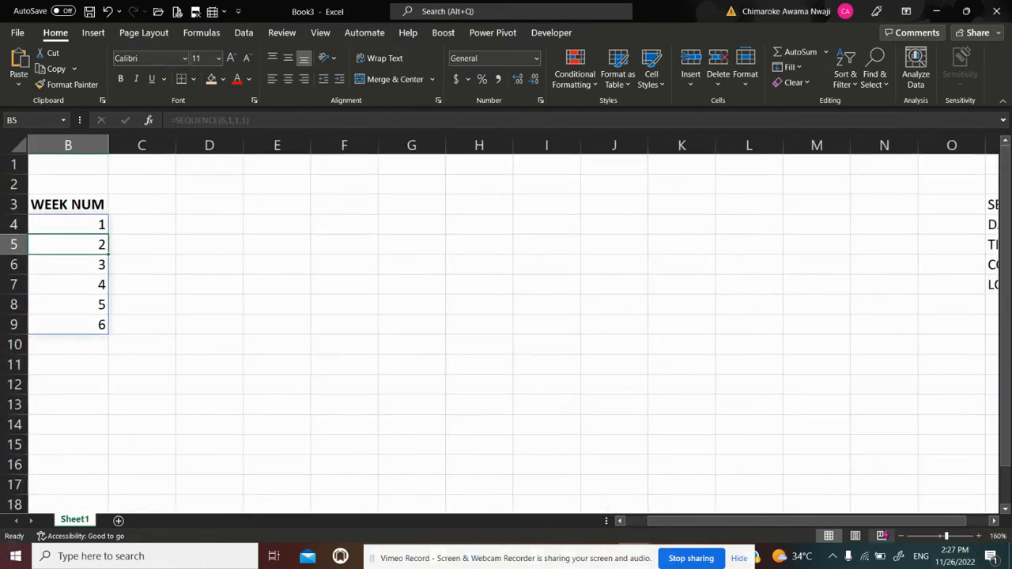
click(621, 521)
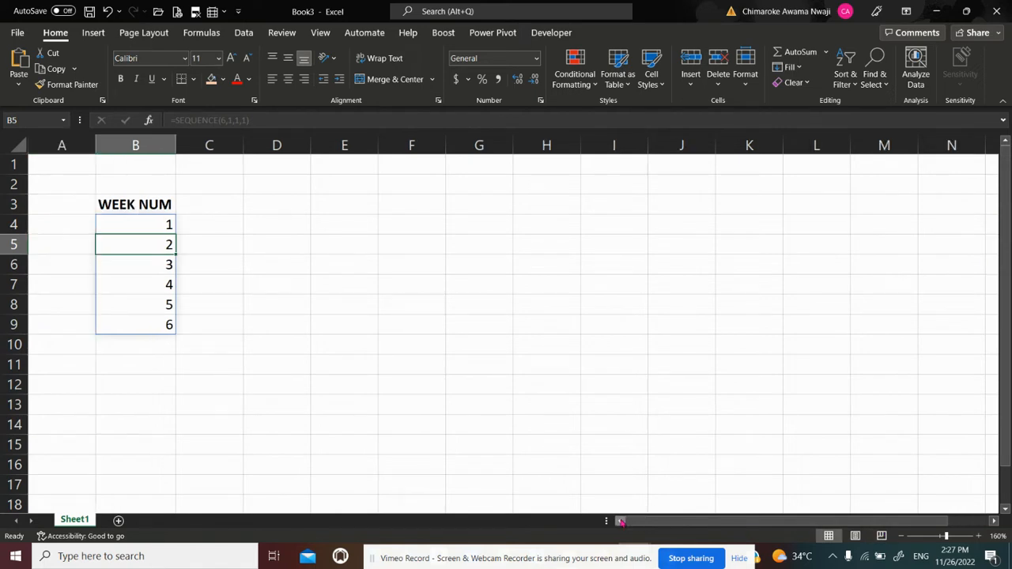
click(155, 226)
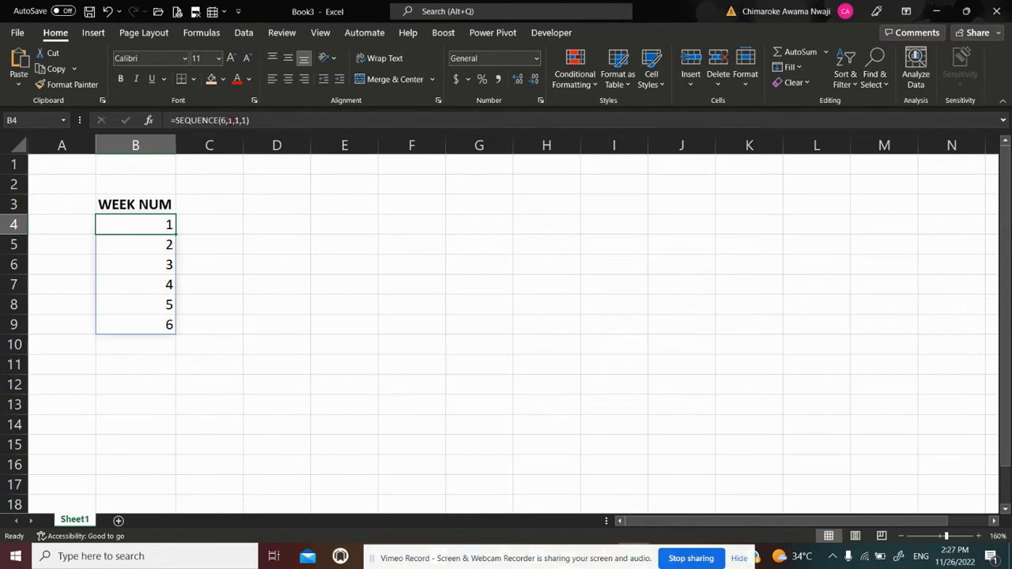
key(Down)
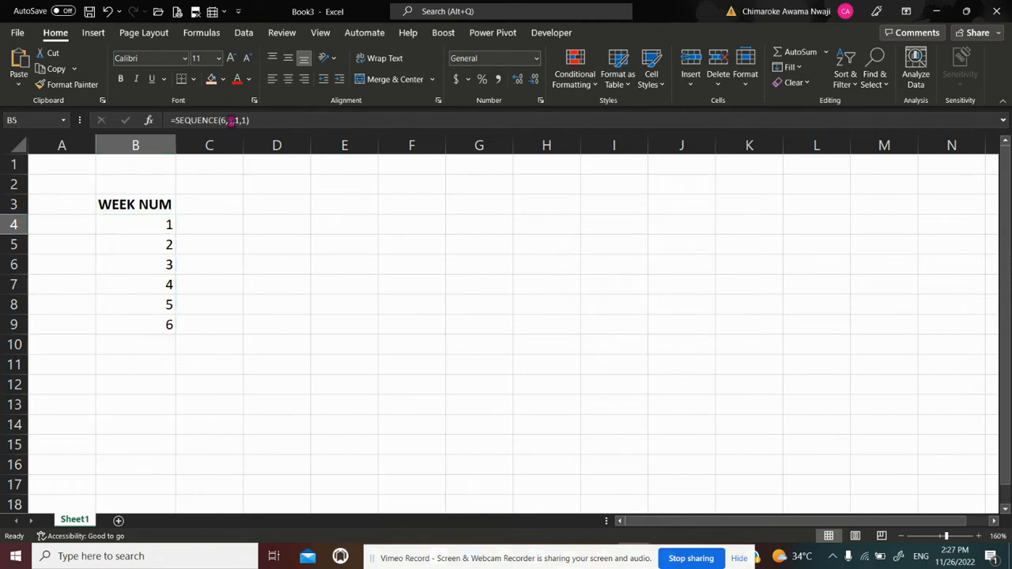
scroll(230, 121, down, 1)
scroll(231, 120, down, 2)
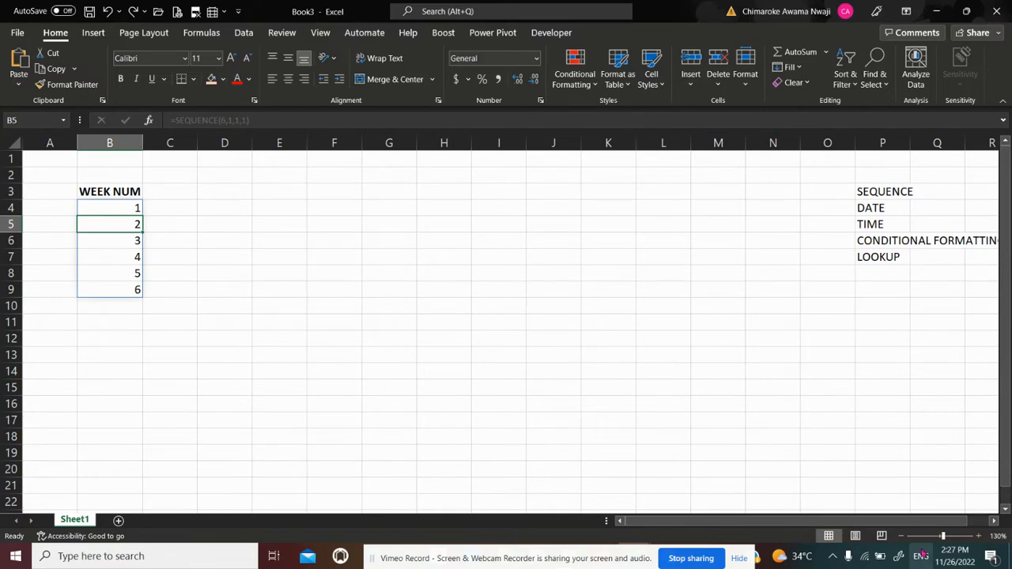
click(979, 536)
click(978, 536)
click(979, 536)
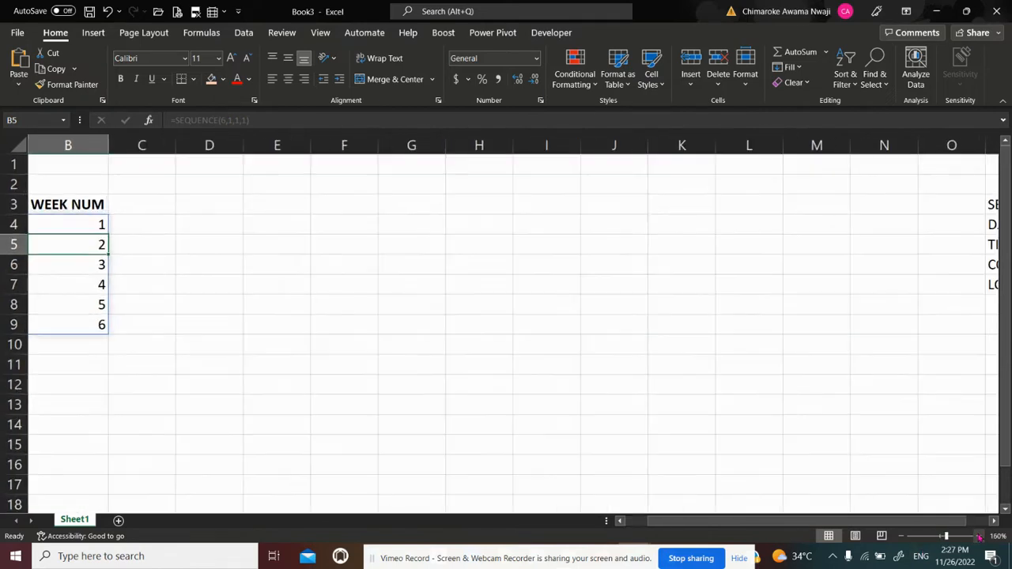
click(621, 521)
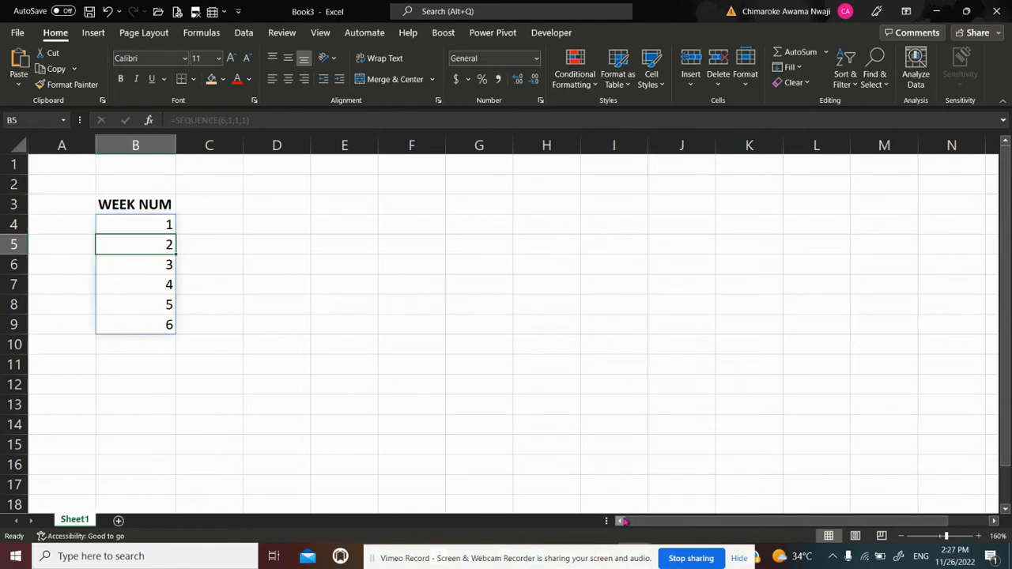
Clear the spilled week numbers from B4:B9 below the WEEK NUM header
click(132, 224)
key(ctrl+shift+Down)
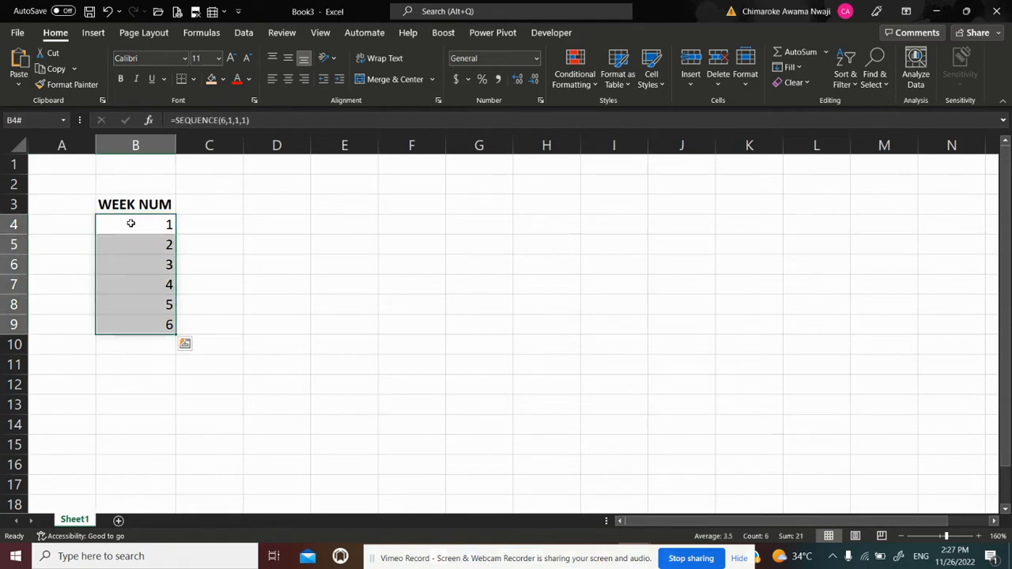
key(Delete)
key(Up)
key(Down)
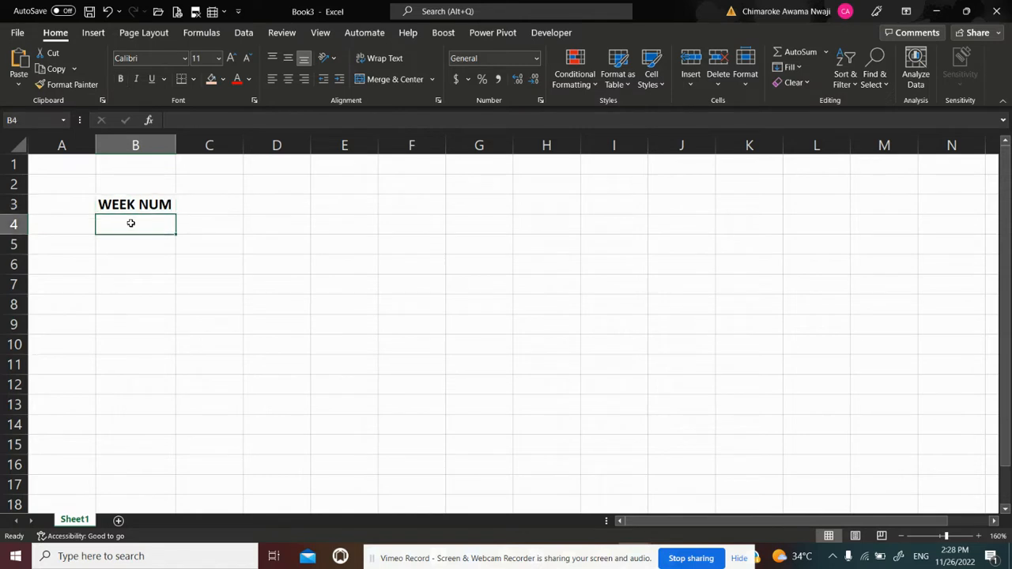
Enter =SEQUENCE(6,1,1,1) in cell B4 to generate six week numbers starting at 1
text(=SEQ)
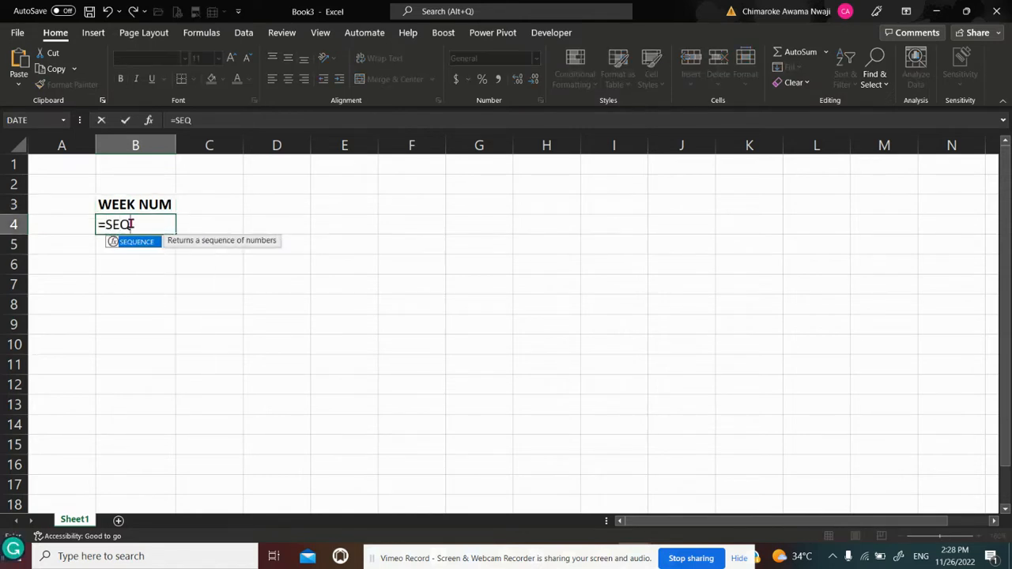
text(UENCE()
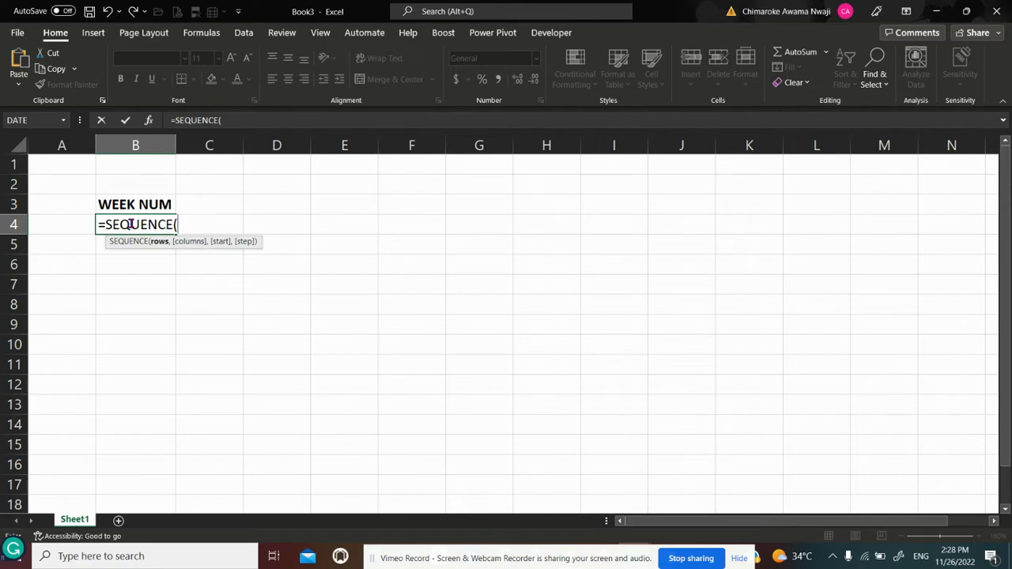
text(6,)
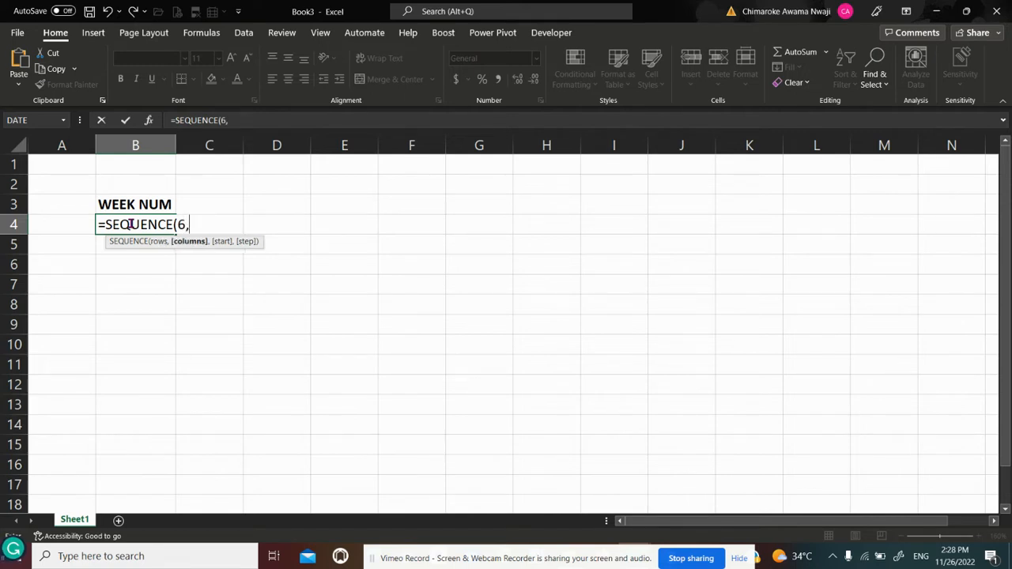
text(1,1,)
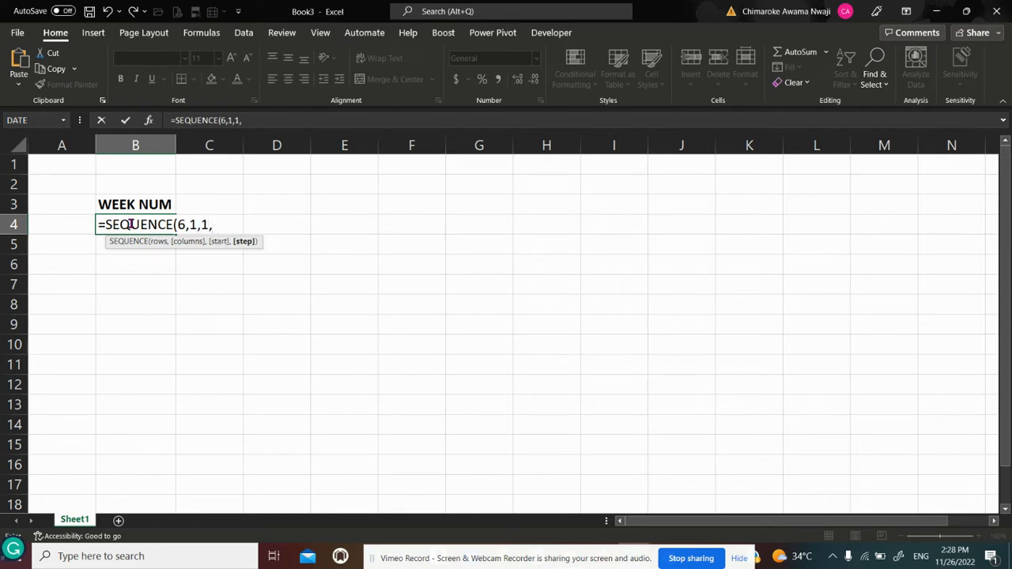
text(1))
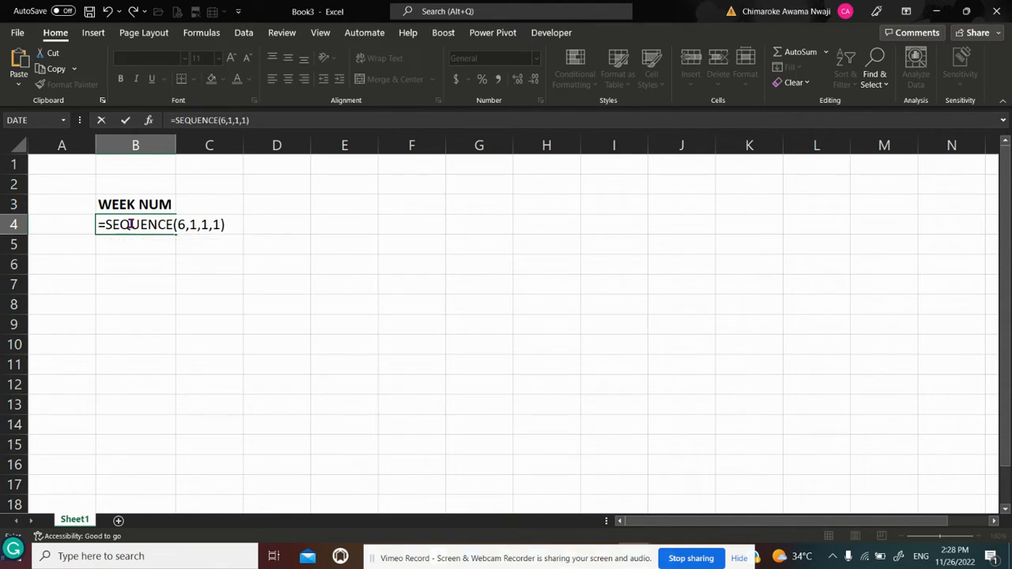
key(Return)
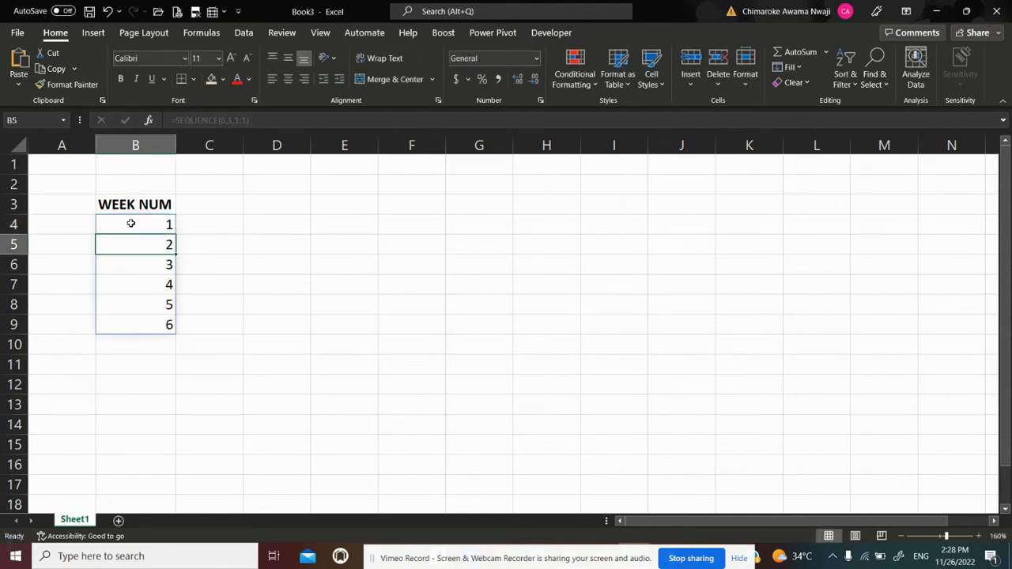
Center the week numbers in B4:B9 and make them bold
click(131, 224)
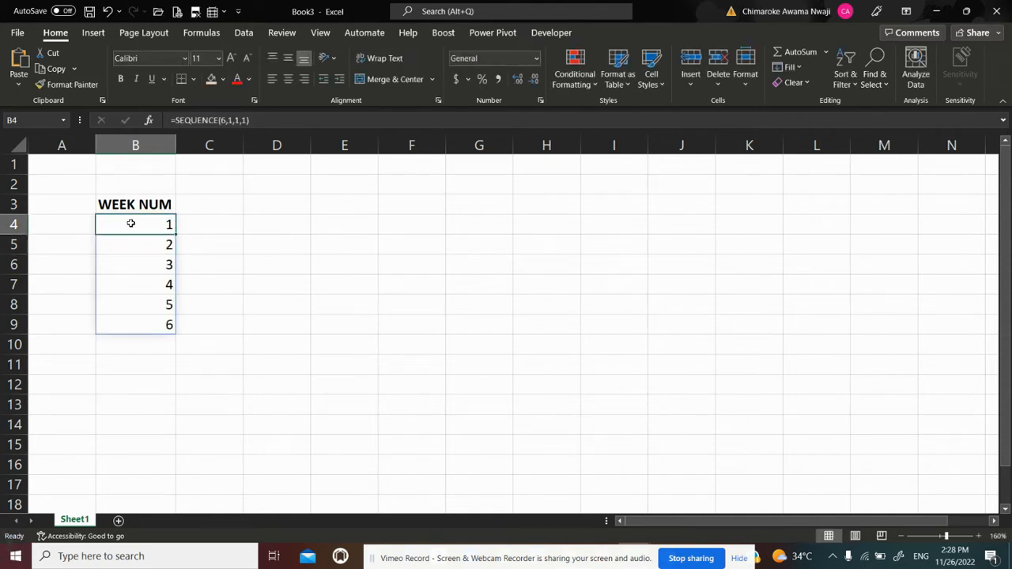
key(shift+Down)
key(shift+Down)
key(shift+Down)
key(shift+Down)
key(shift+Down)
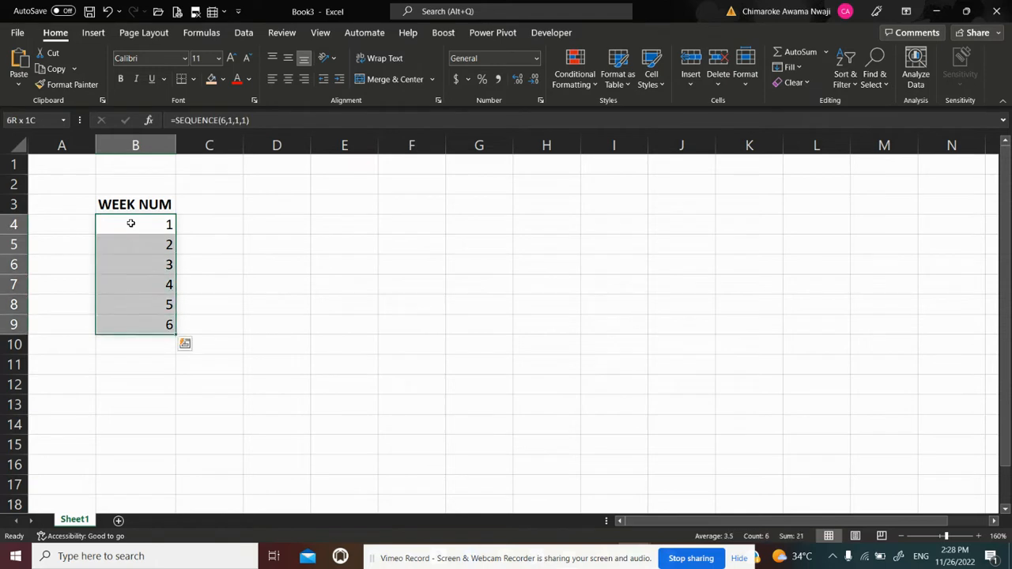
click(288, 79)
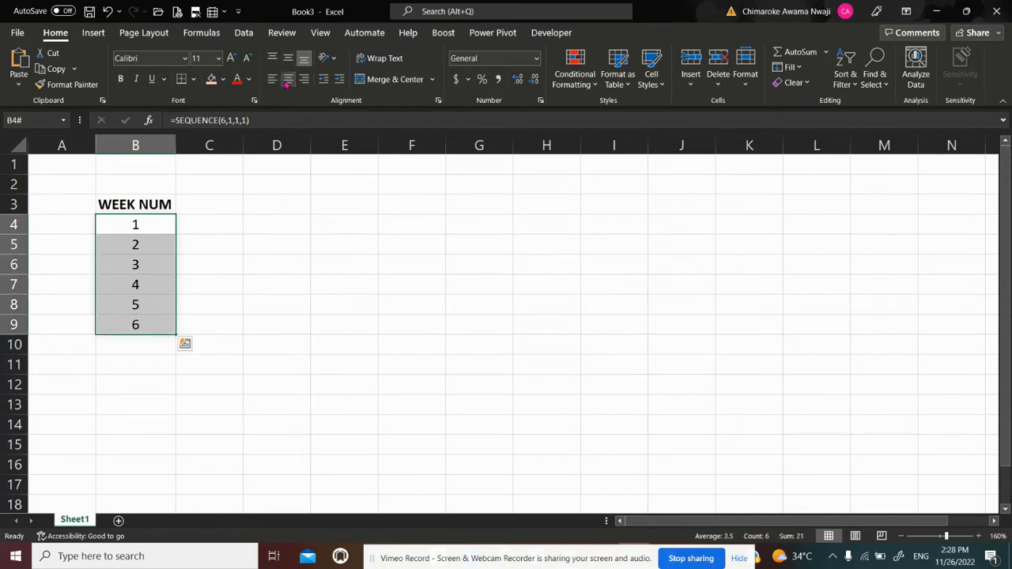
key(ctrl+b)
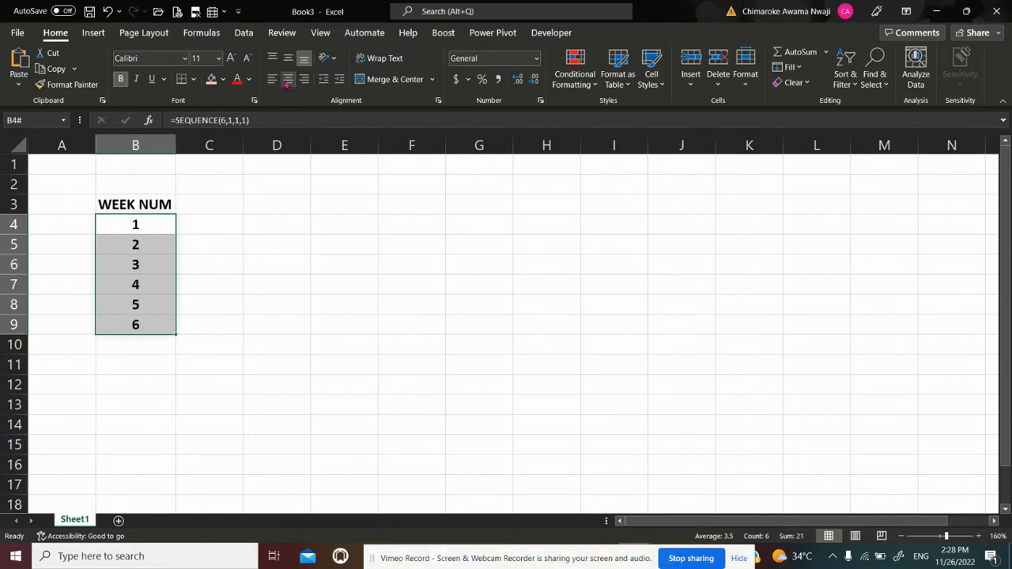
Apply a light gray fill to the WEEK NUM header and its week numbers, B3:B9
key(Up)
key(shift+Down)
key(shift+Down)
key(shift+Down)
key(shift+Down)
key(shift+Down)
key(shift+Down)
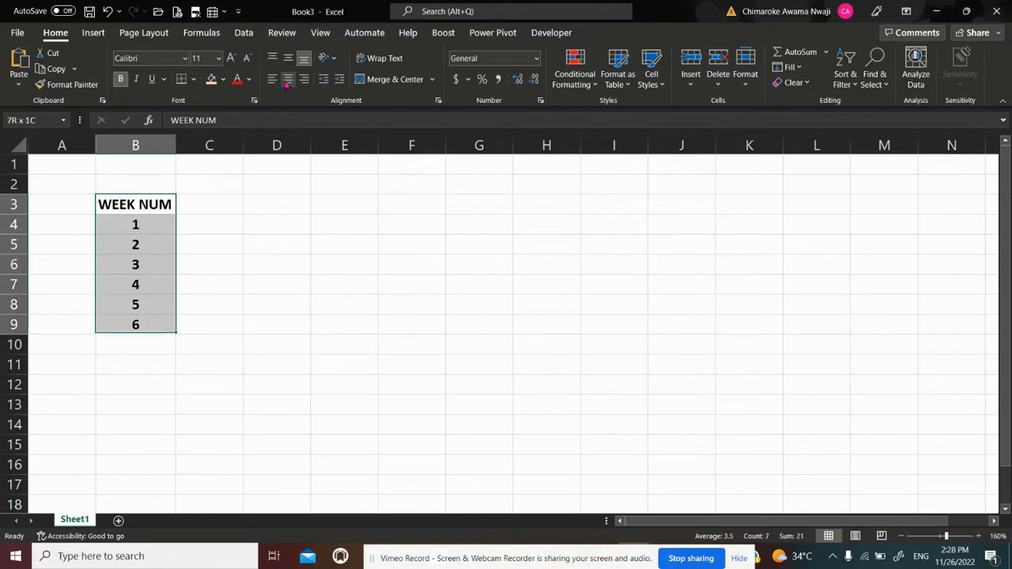
click(226, 81)
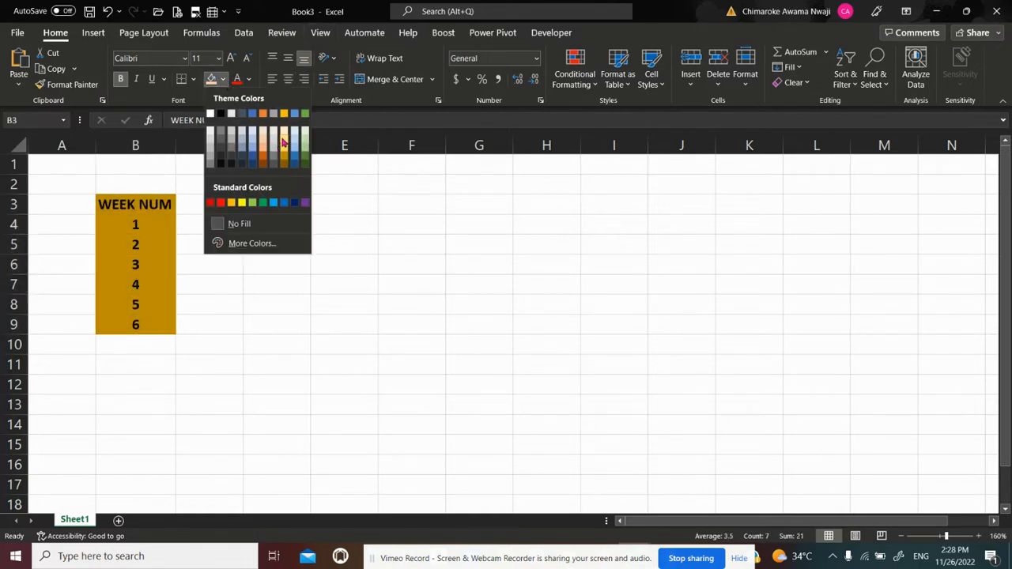
click(231, 136)
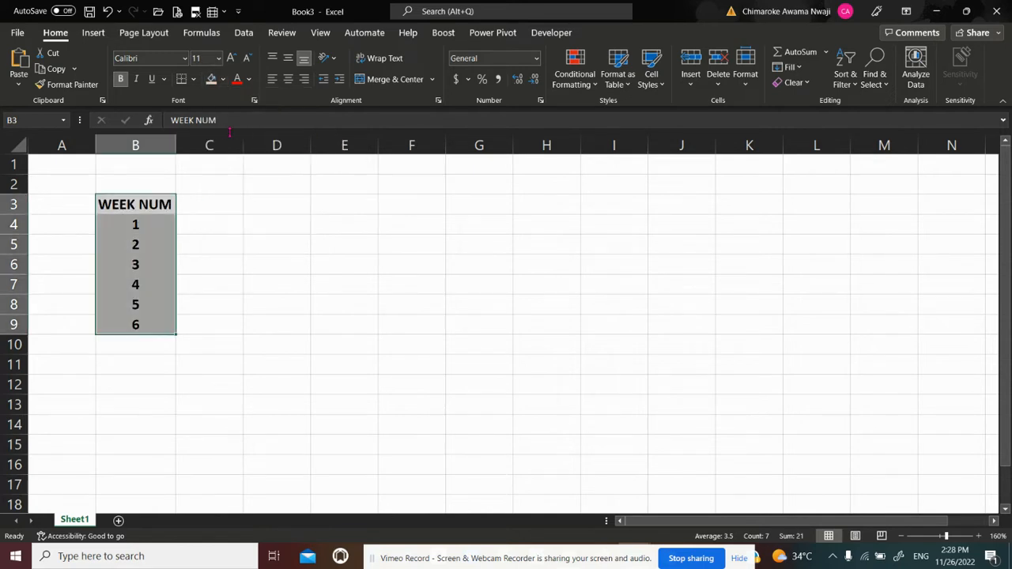
Enter SUN in cell C3 as the first weekday header, centered and bold
click(209, 207)
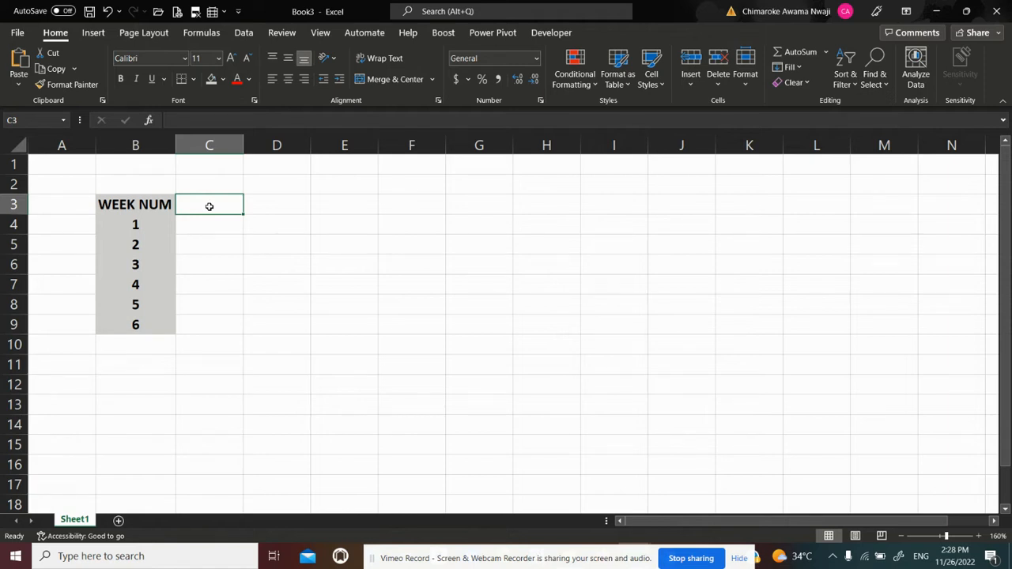
text(SUN)
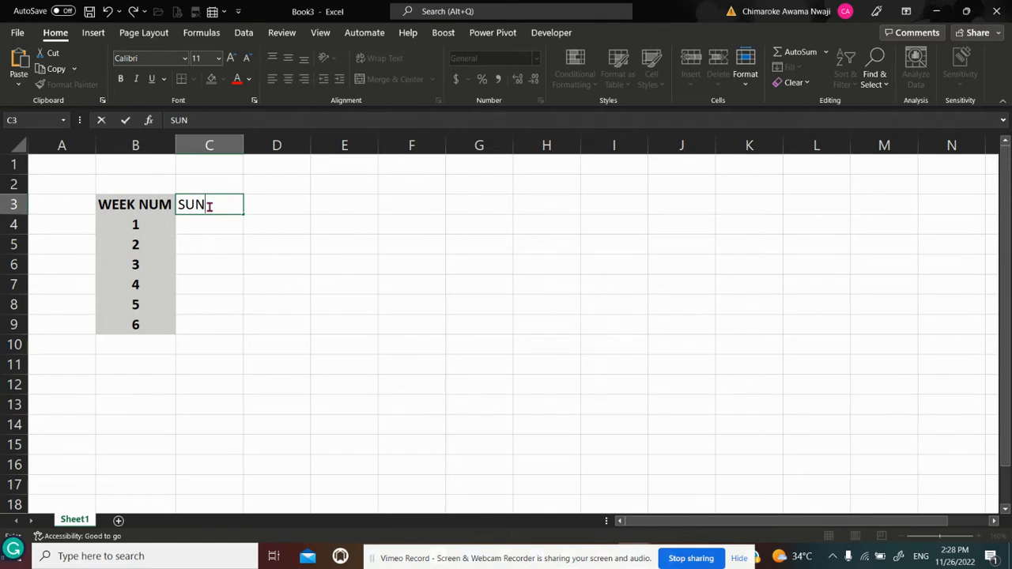
key(Return)
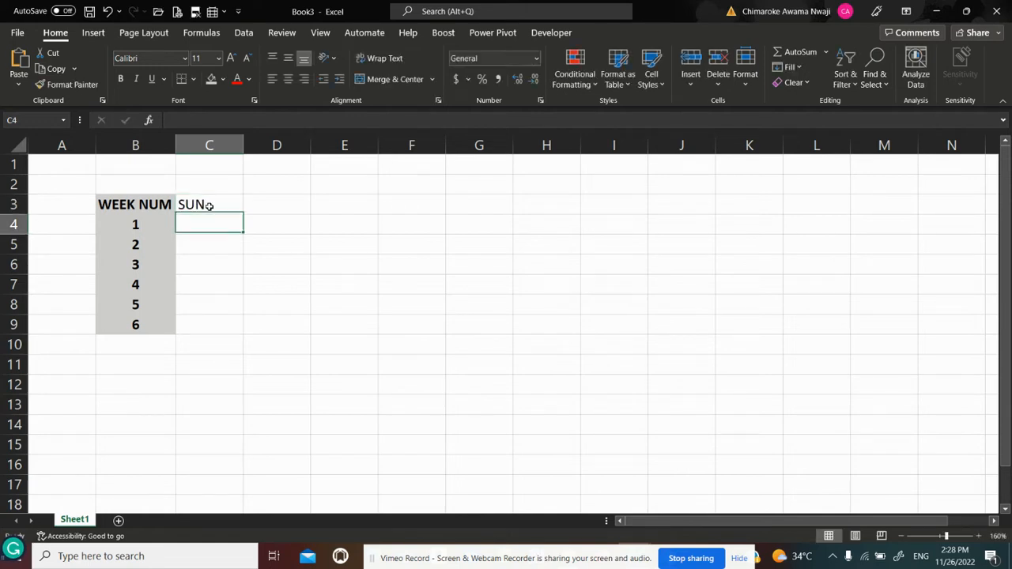
click(209, 206)
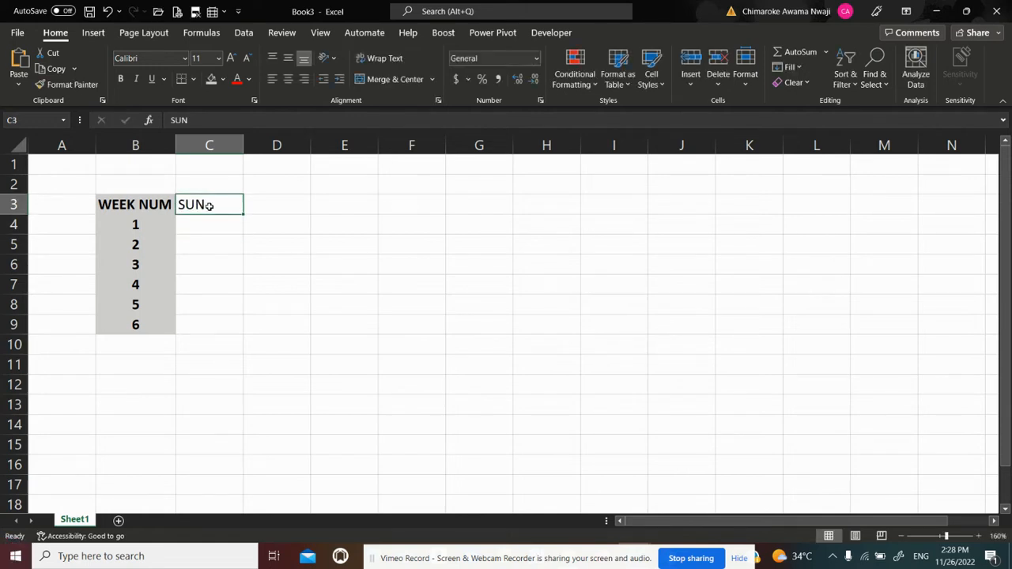
click(290, 80)
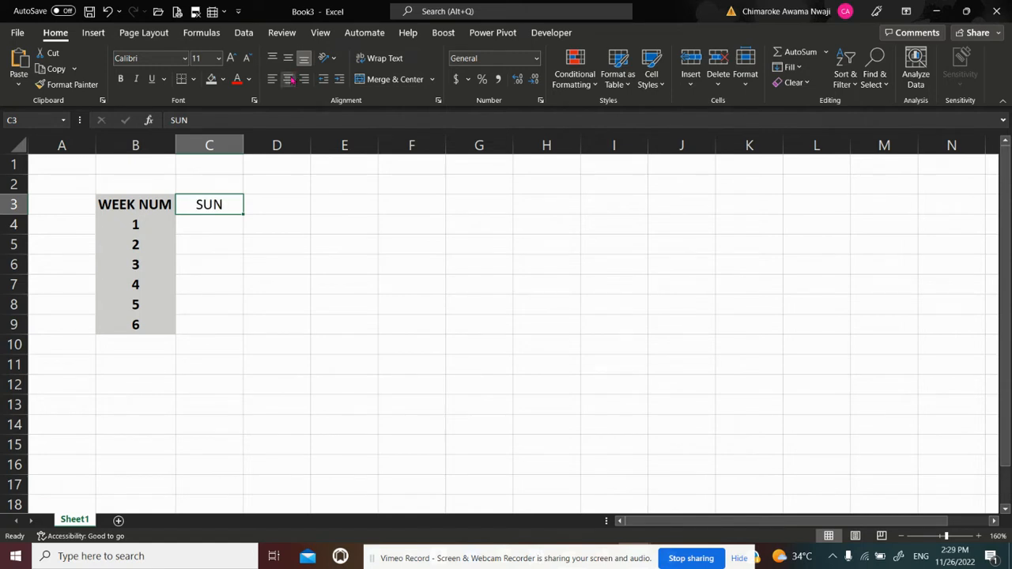
key(ctrl+b)
Autofill the weekday headers from SUN in C3 across to SAT in I3
click(240, 248)
click(231, 219)
click(225, 206)
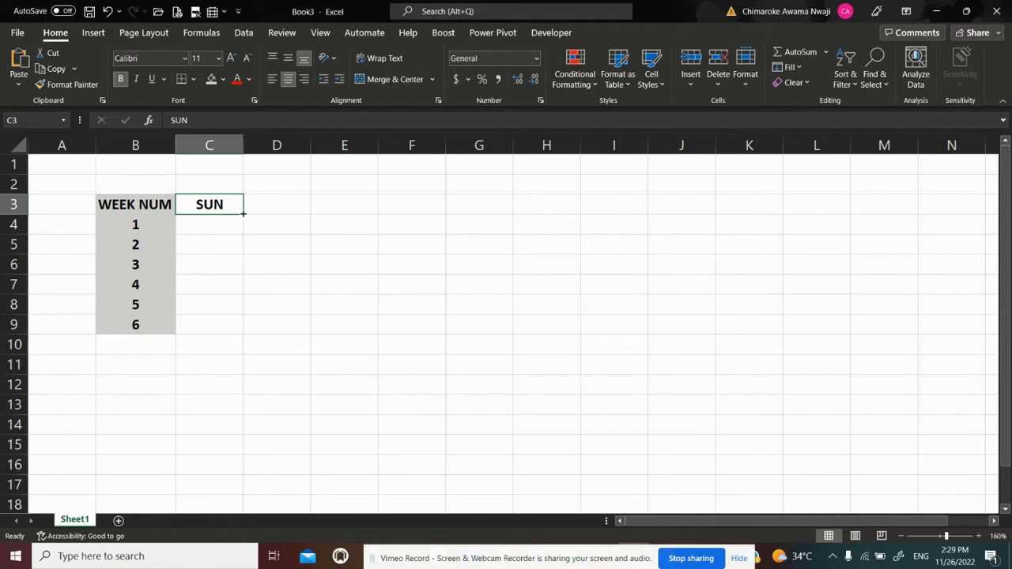
drag(243, 214, 631, 218)
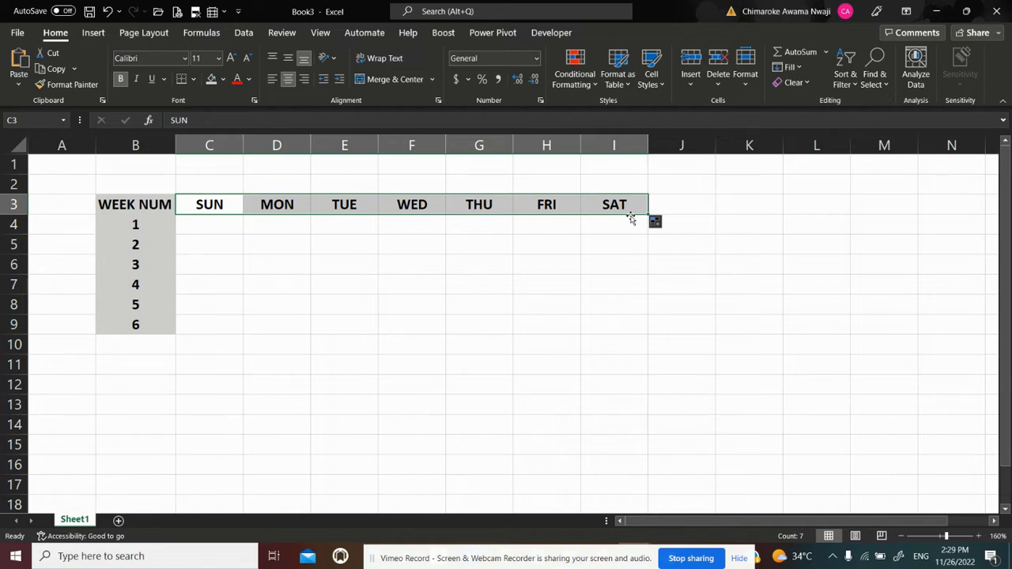
Apply a light blue fill to the weekday headers in C3:I3
click(223, 82)
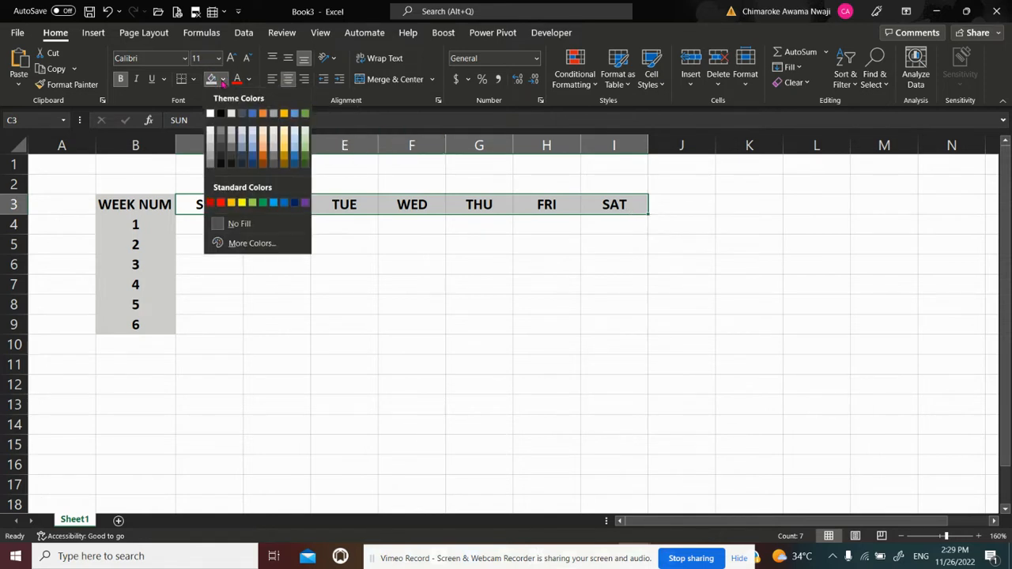
click(253, 144)
click(277, 253)
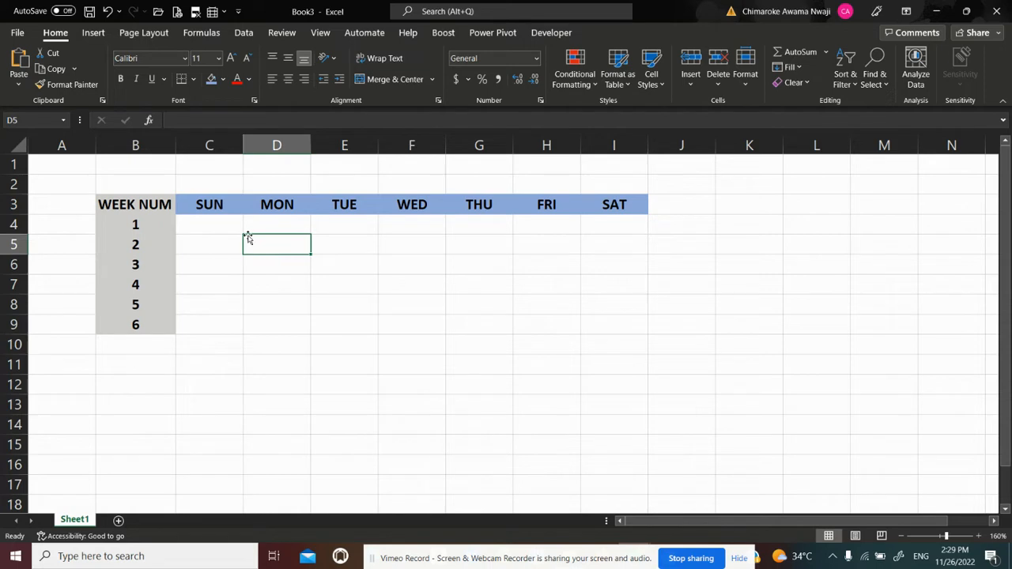
click(152, 182)
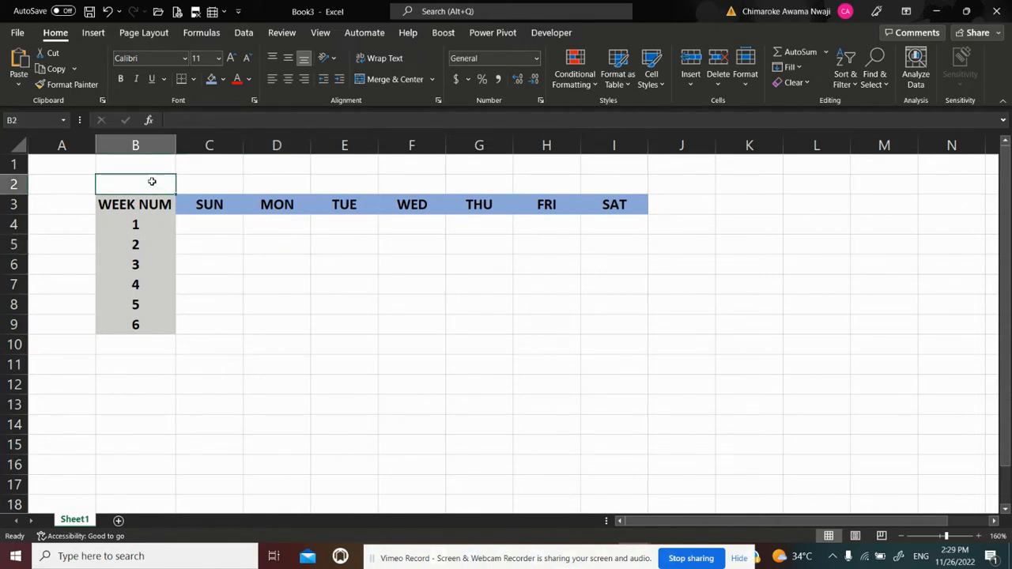
key(Up)
key(Down)
key(Right)
key(Right)
key(Right)
key(Left)
key(Left)
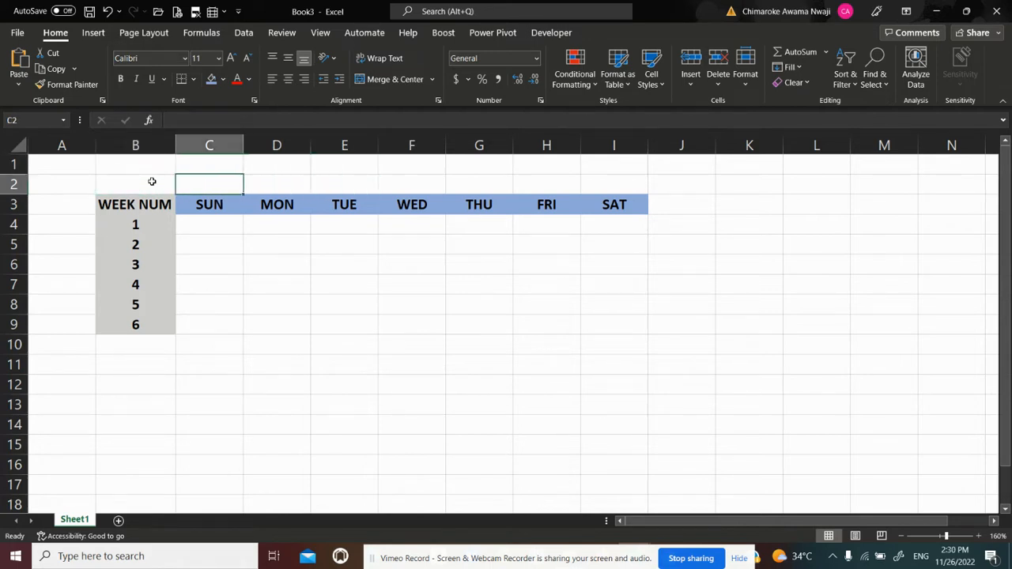
key(Left)
key(Up)
key(Down)
key(Down)
key(Down)
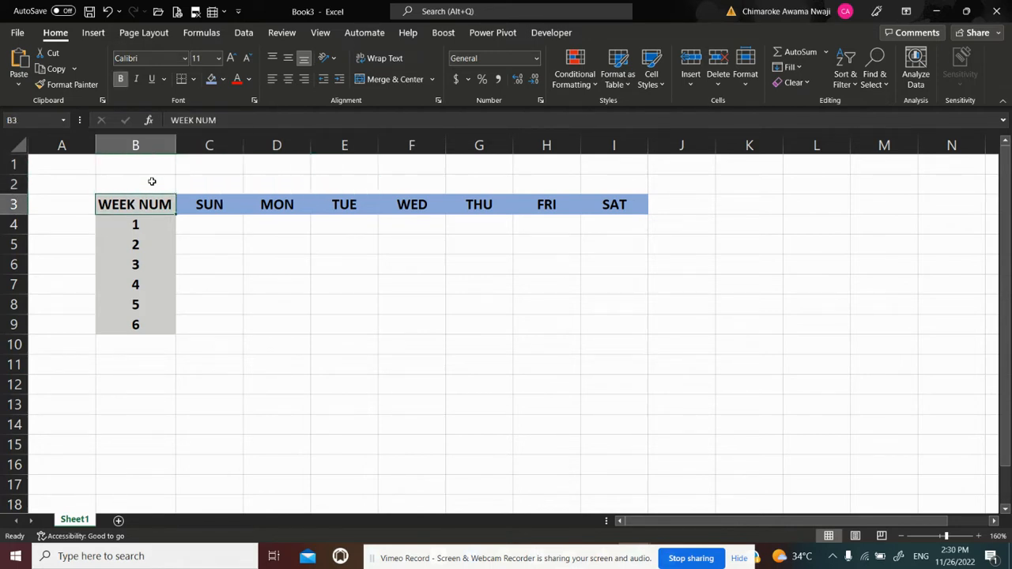
key(Right)
key(Up)
key(Up)
key(Up)
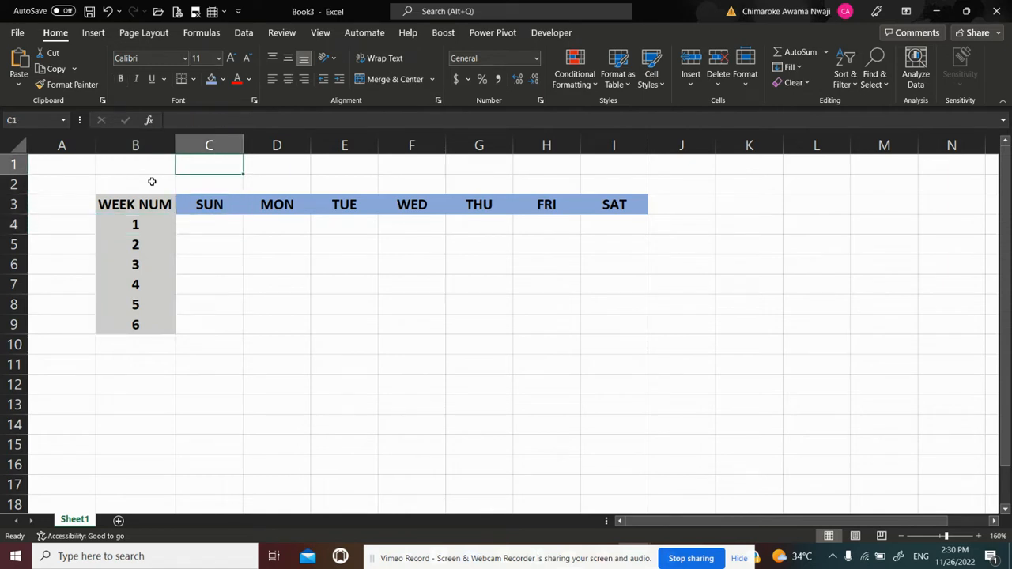
key(Left)
key(Left)
key(Down)
key(Right)
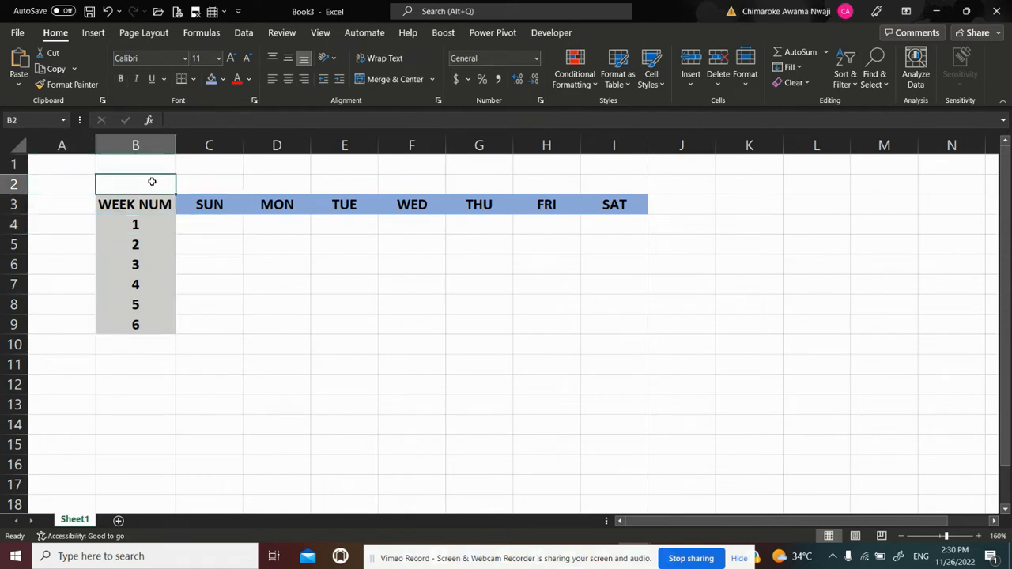
key(Down)
key(Down)
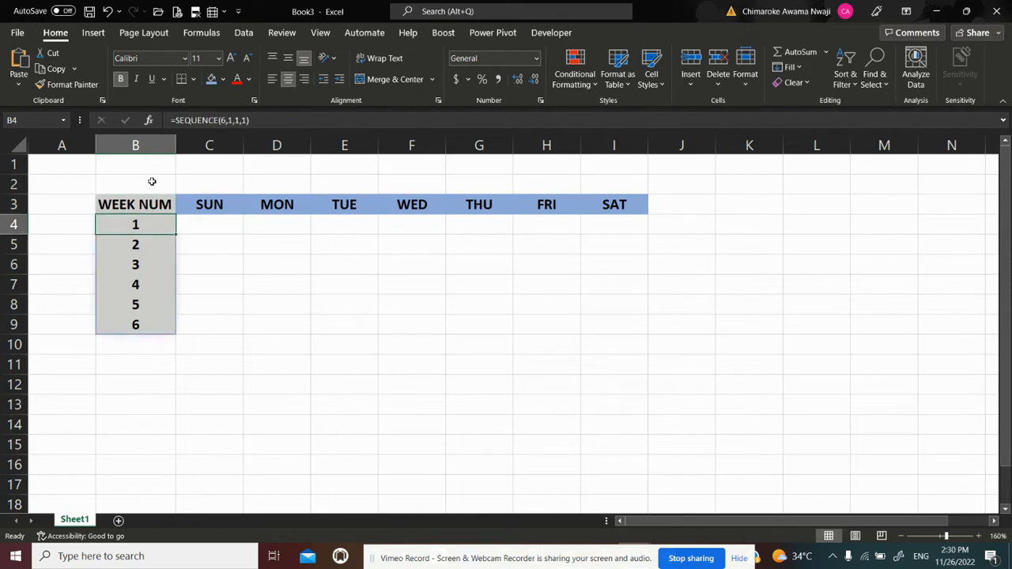
Enter the formula =SEQUENCE(6,7,1,1) in cell C4 to fill the calendar grid under the weekday headers
key(Right)
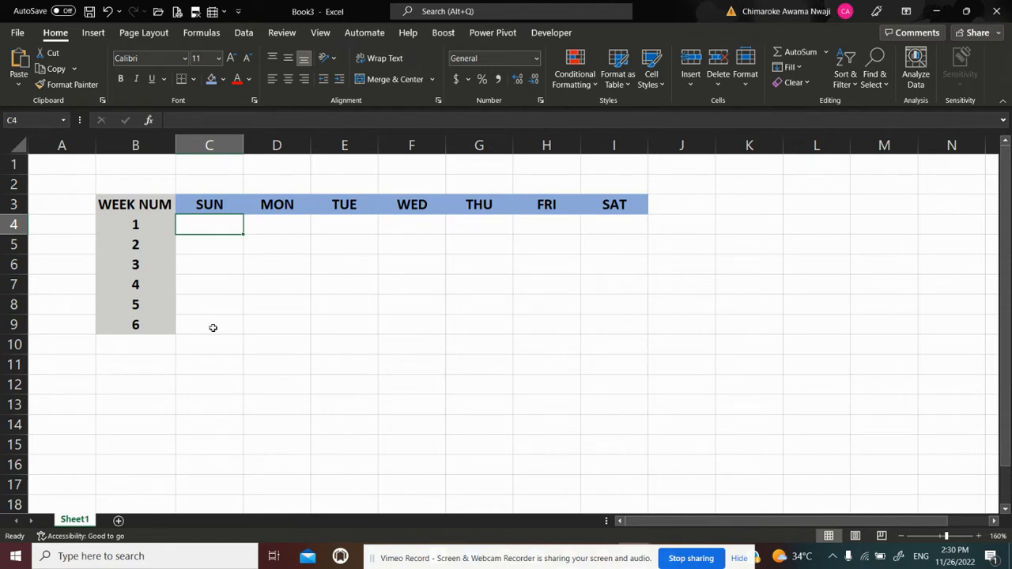
text(=)
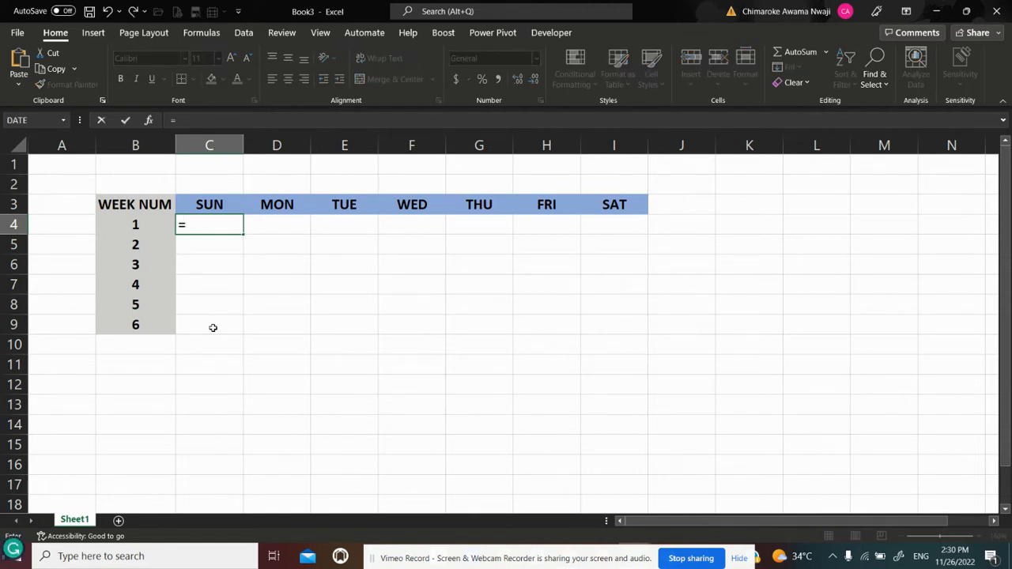
text(SEQUENC)
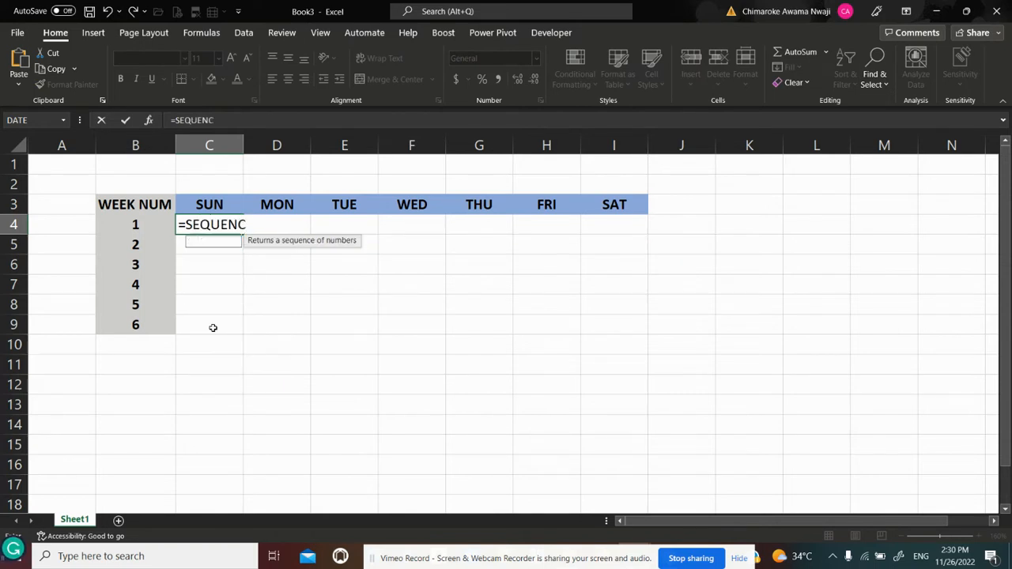
text(E)
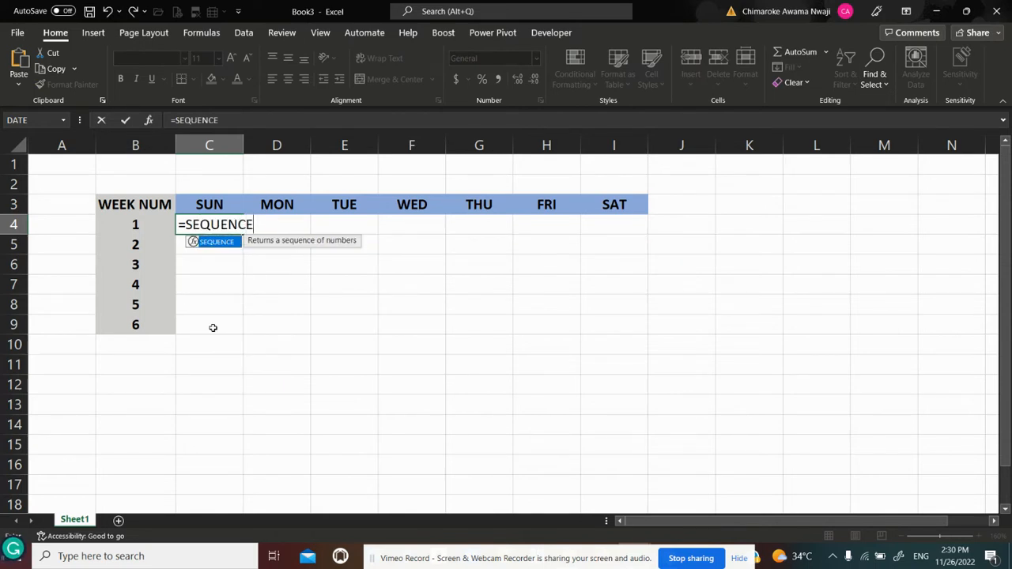
text((6)
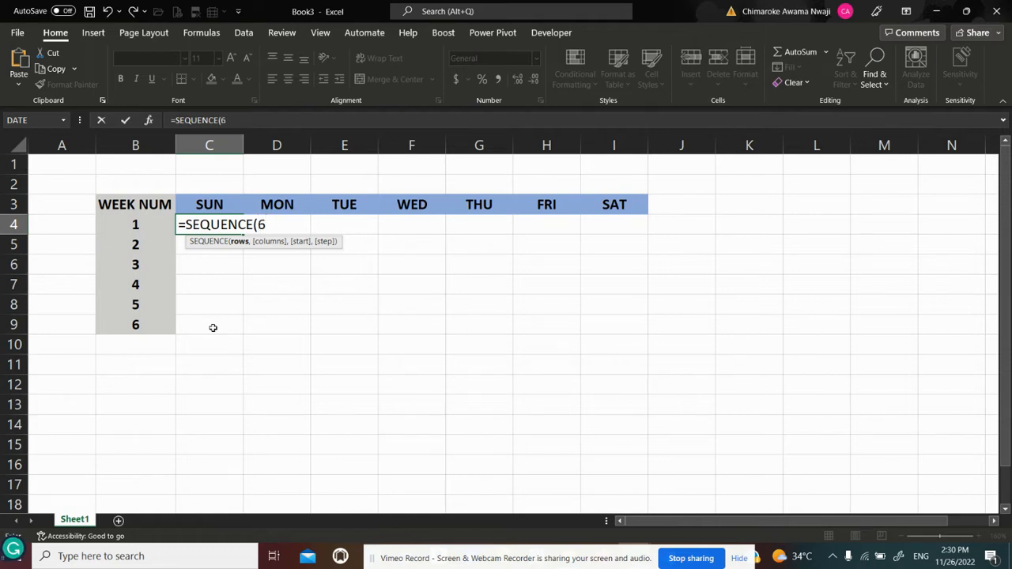
text(,)
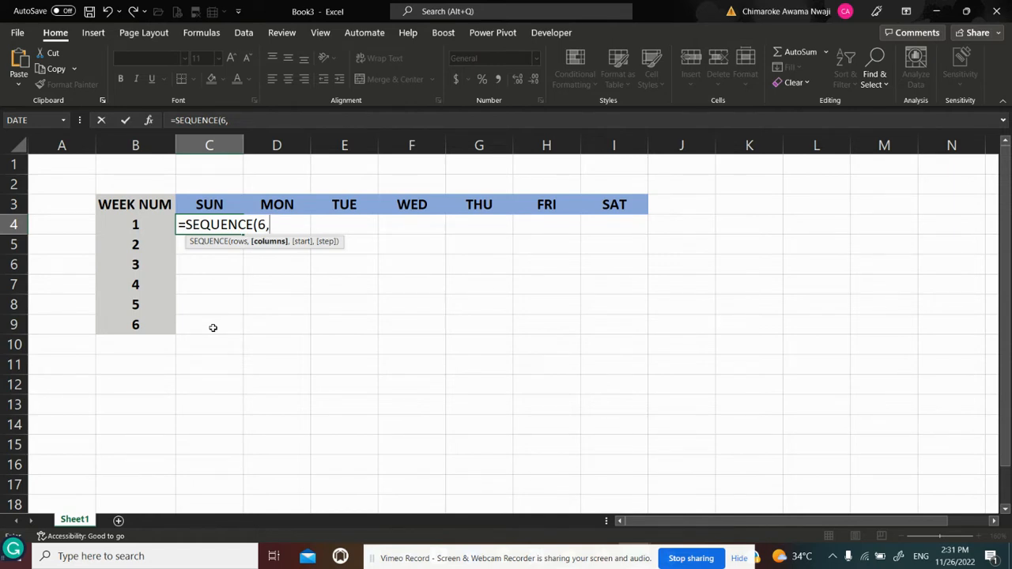
text(7)
text(,)
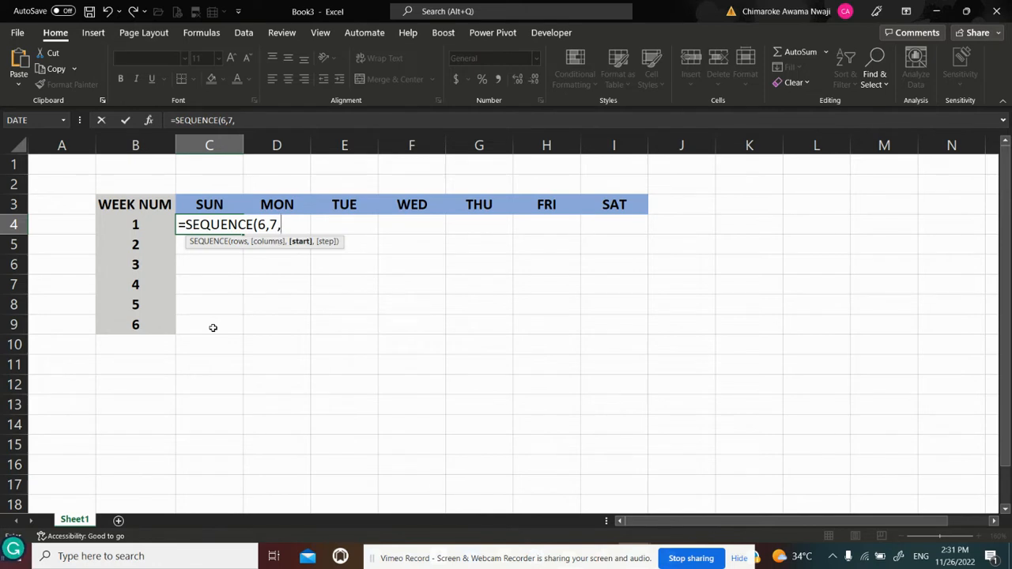
text(1,1))
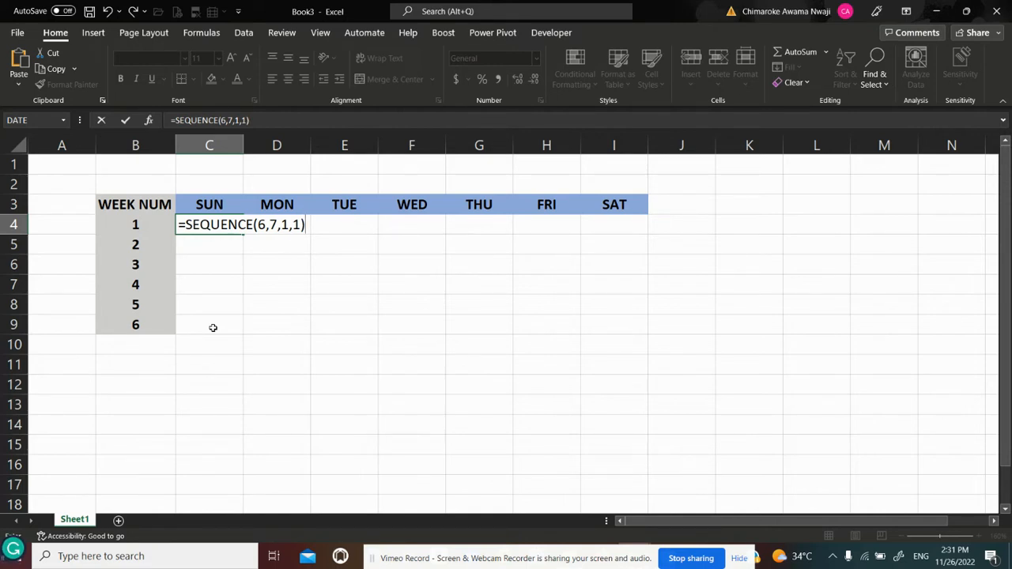
key(Return)
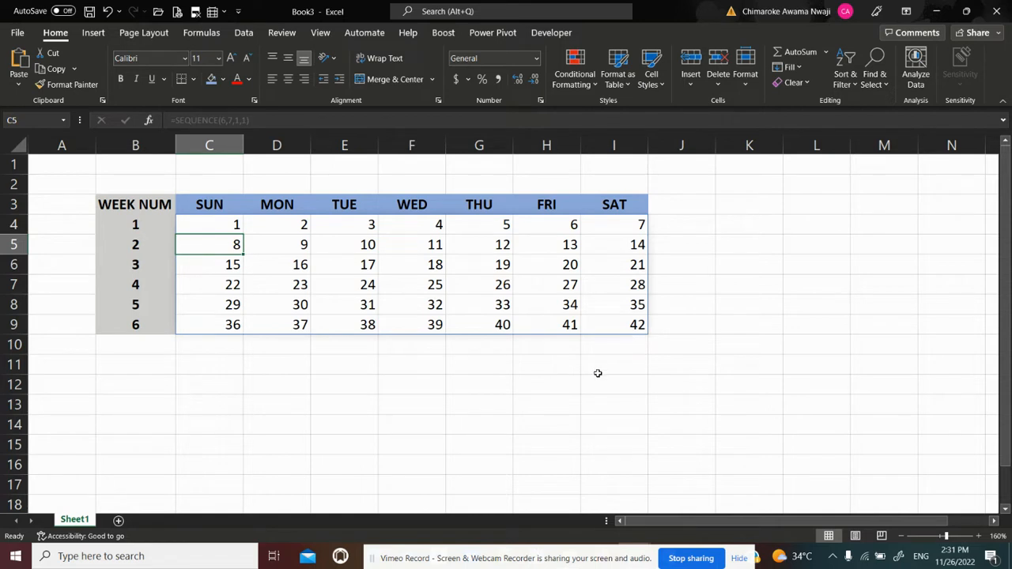
Apply an outside border around the calendar numbers in C4:I9
key(Up)
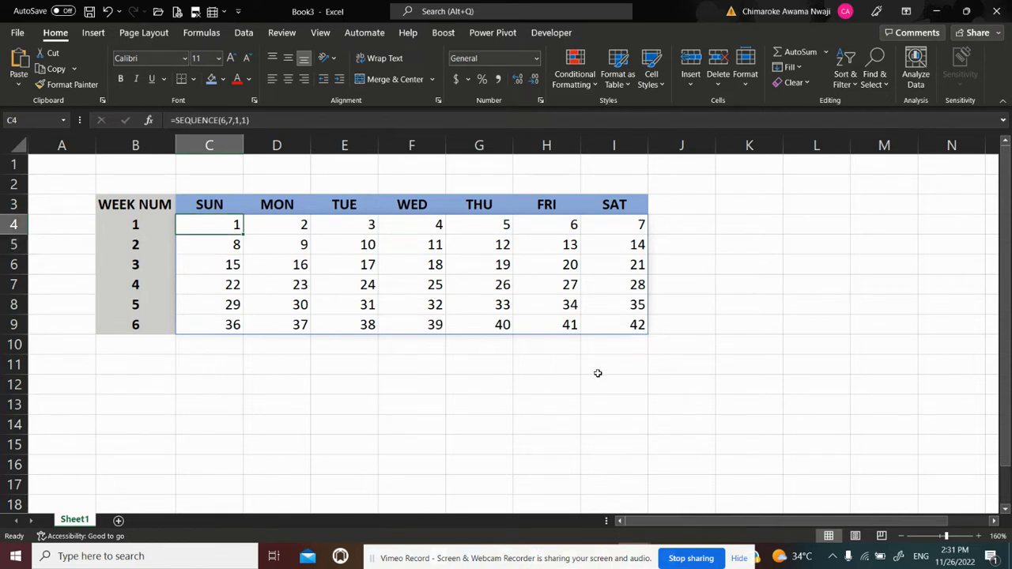
key(shift+Right)
key(shift+Right)
key(shift+Right)
key(shift+Right)
key(shift+Right)
key(shift+Right)
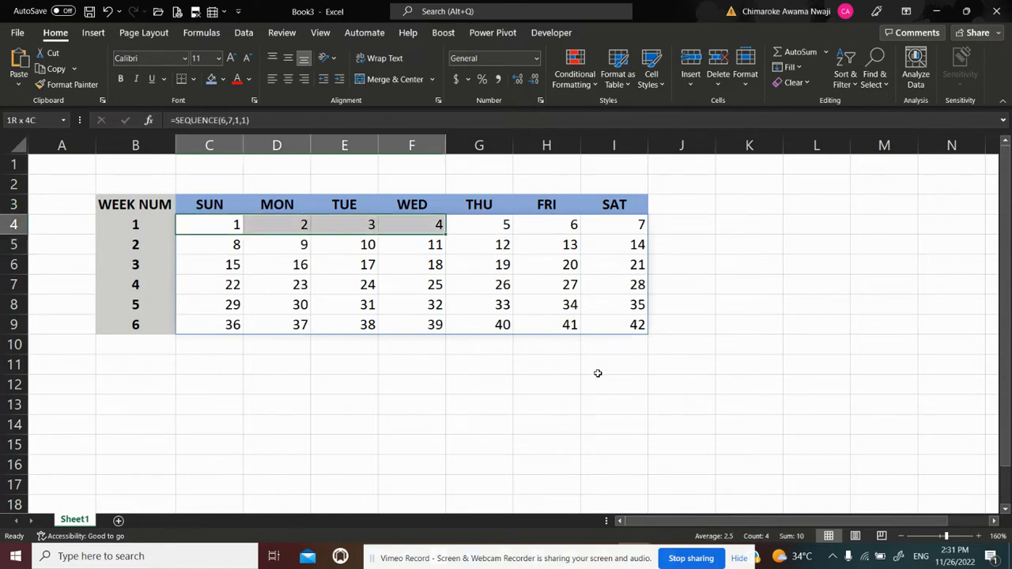
key(shift+Down)
key(shift+Down)
key(shift+Down)
key(shift+Down)
key(shift+Down)
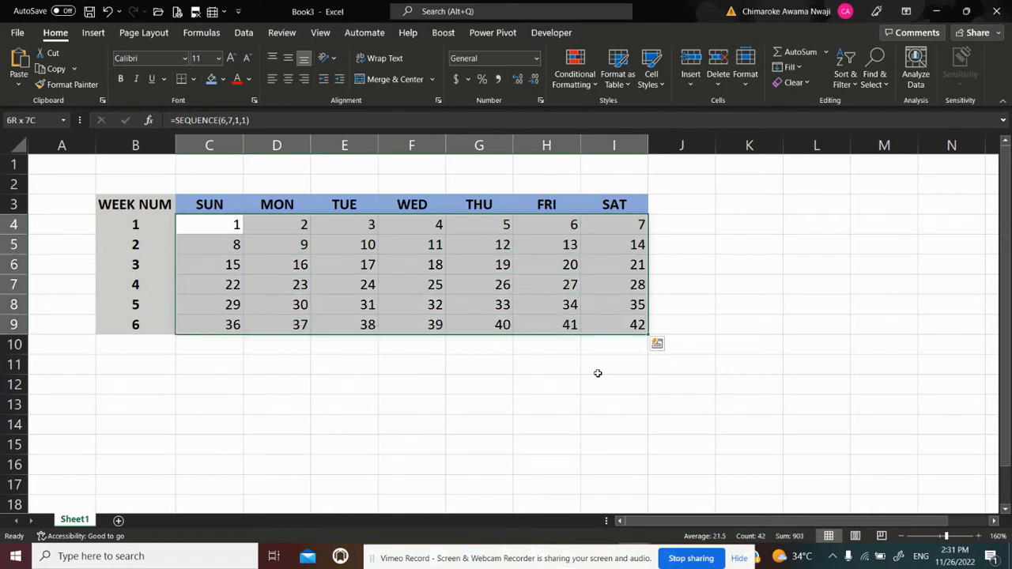
click(193, 79)
click(195, 234)
click(243, 403)
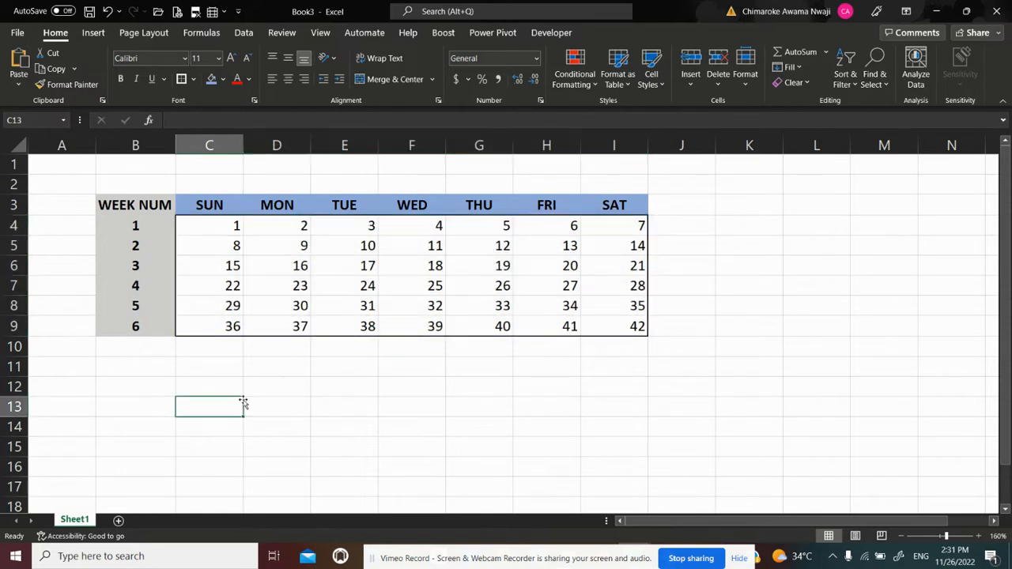
Apply outside borders around the weekday headers in C3:I3 and around the week number column, B3:B9
click(190, 204)
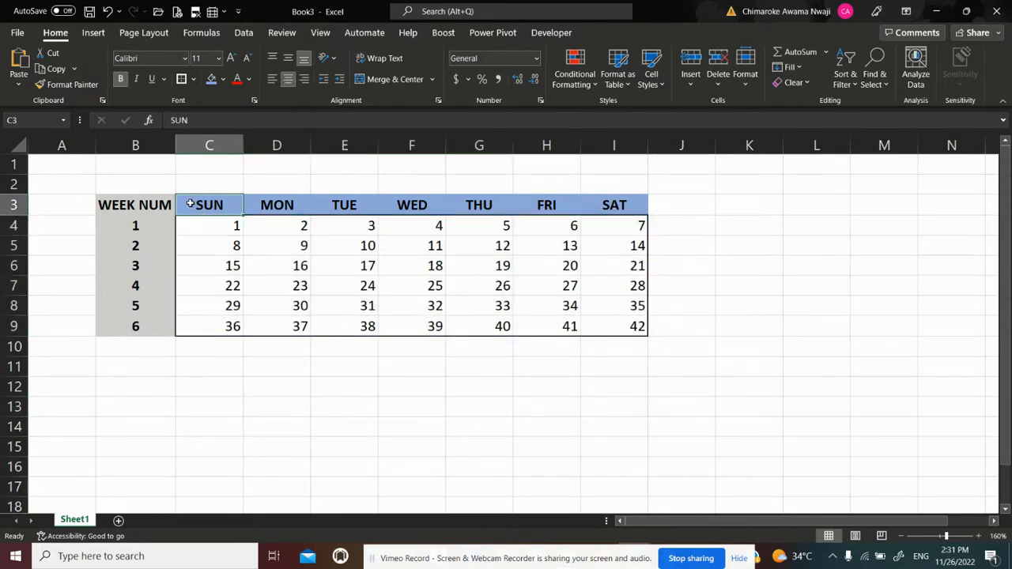
drag(189, 204, 625, 208)
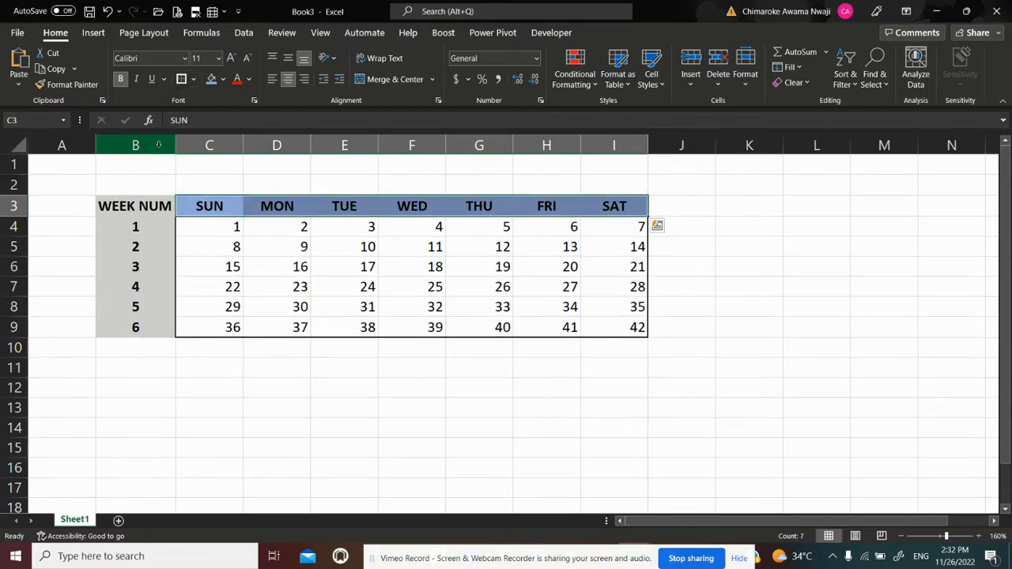
click(136, 200)
key(shift+Down)
key(shift+Down)
key(shift+Down)
key(shift+Down)
key(shift+Down)
key(shift+Down)
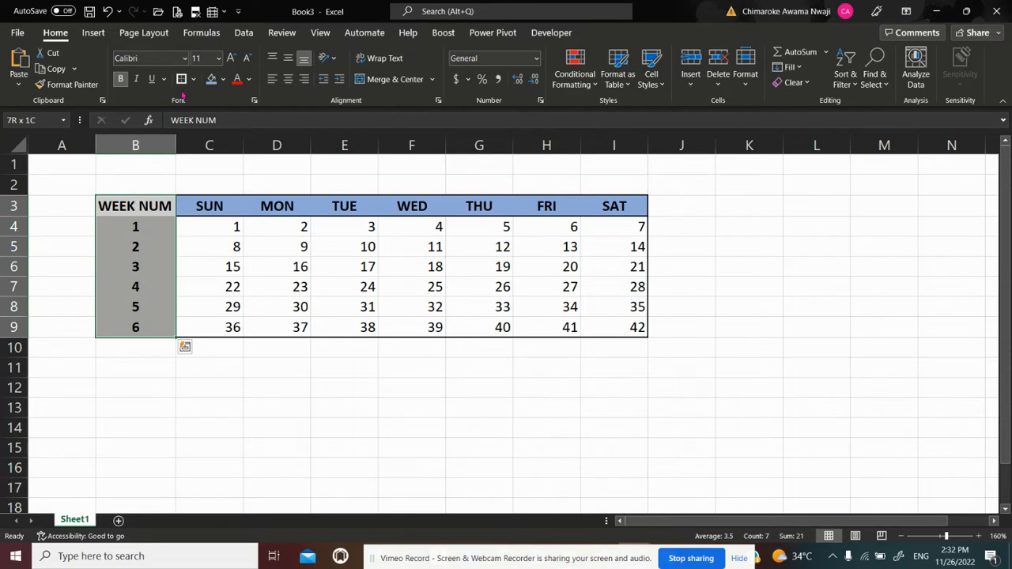
click(242, 287)
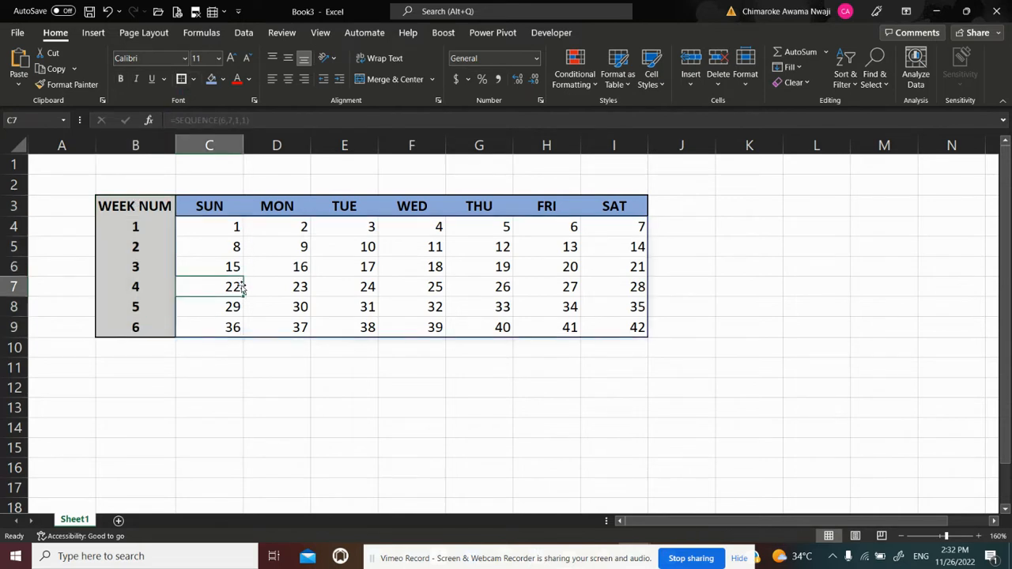
click(234, 406)
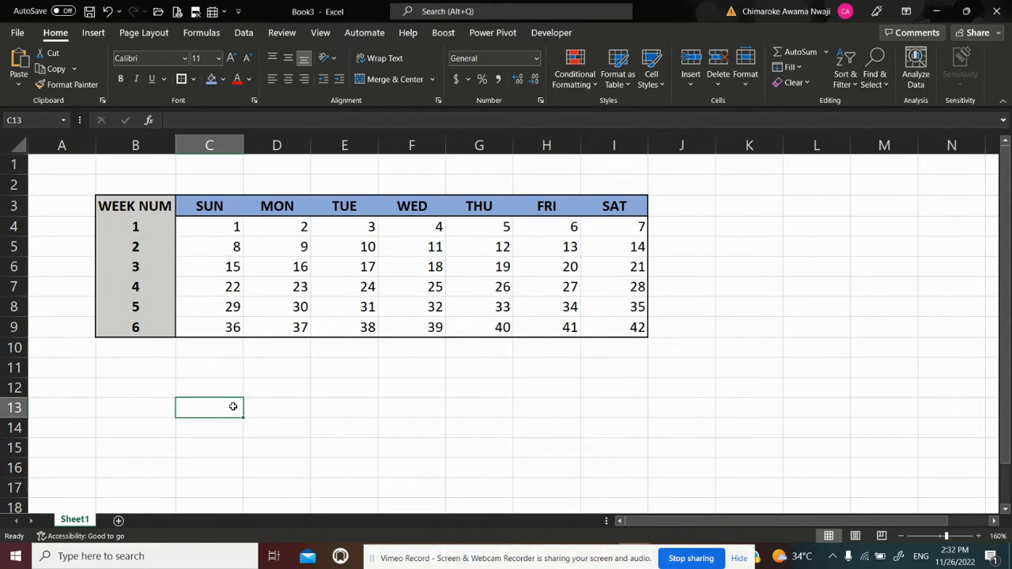
Enter the labels DATE, DAY and TIME in cells B11, B12 and B13 below the calendar
click(979, 536)
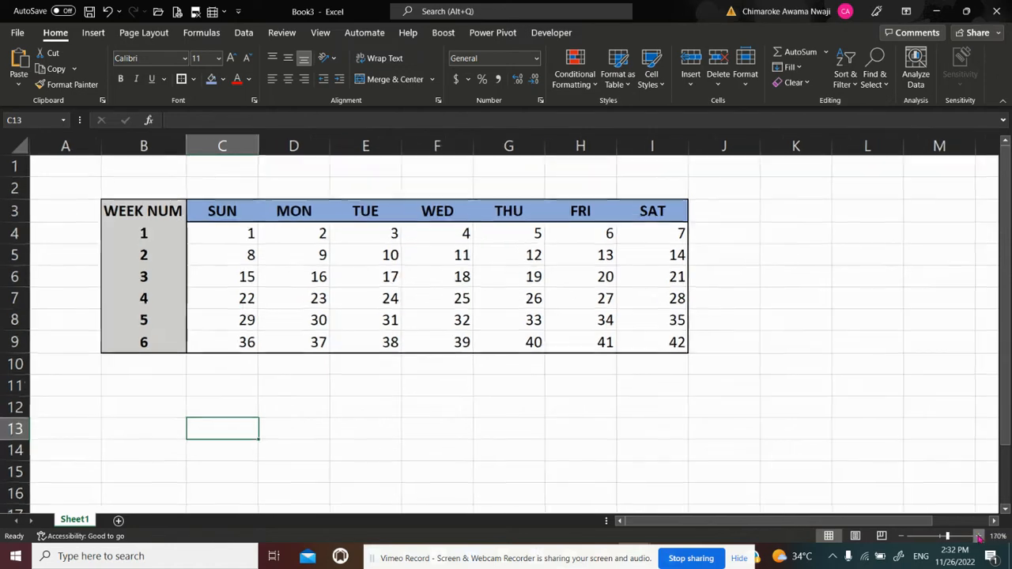
click(979, 536)
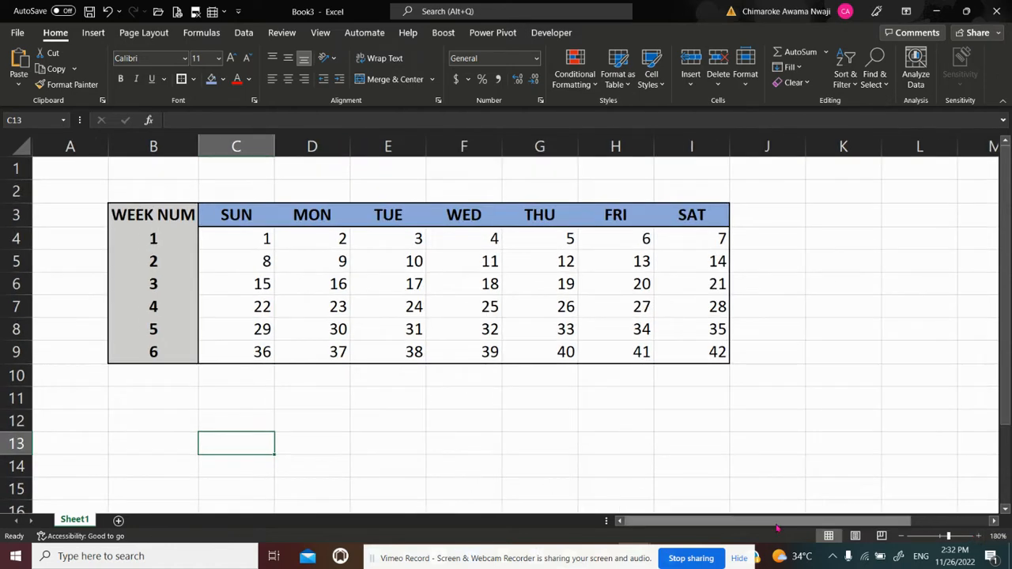
click(979, 536)
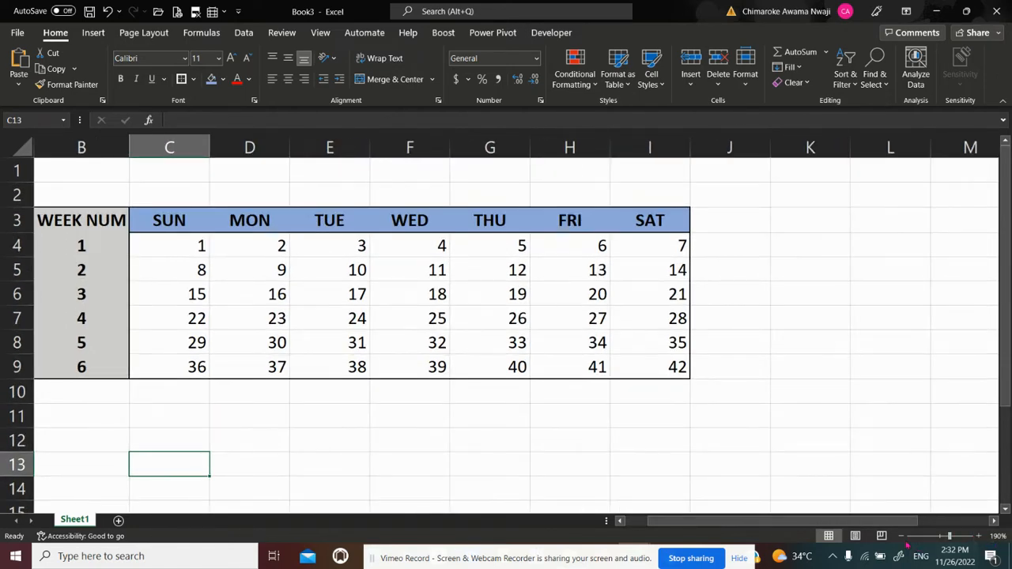
click(620, 522)
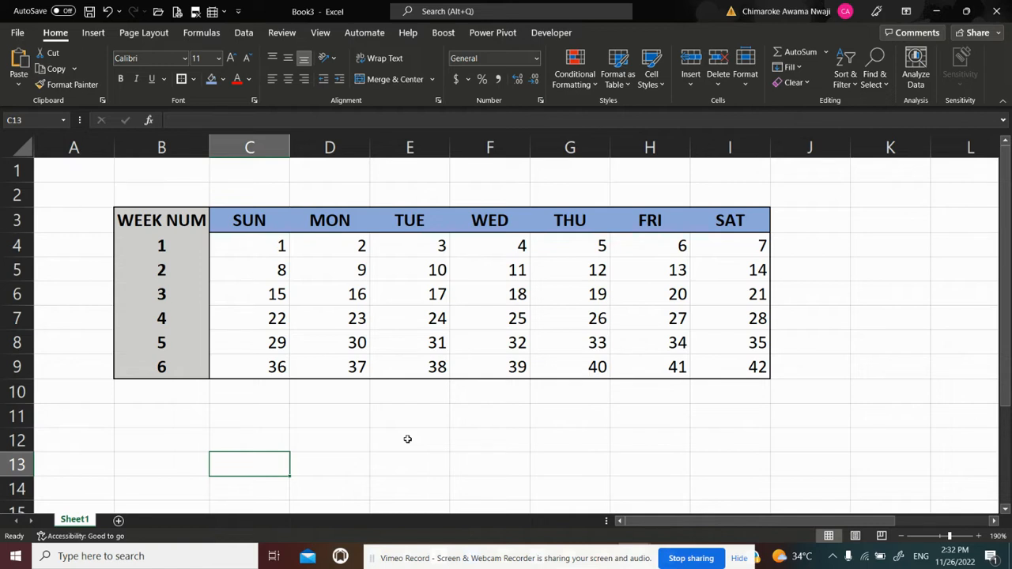
click(148, 415)
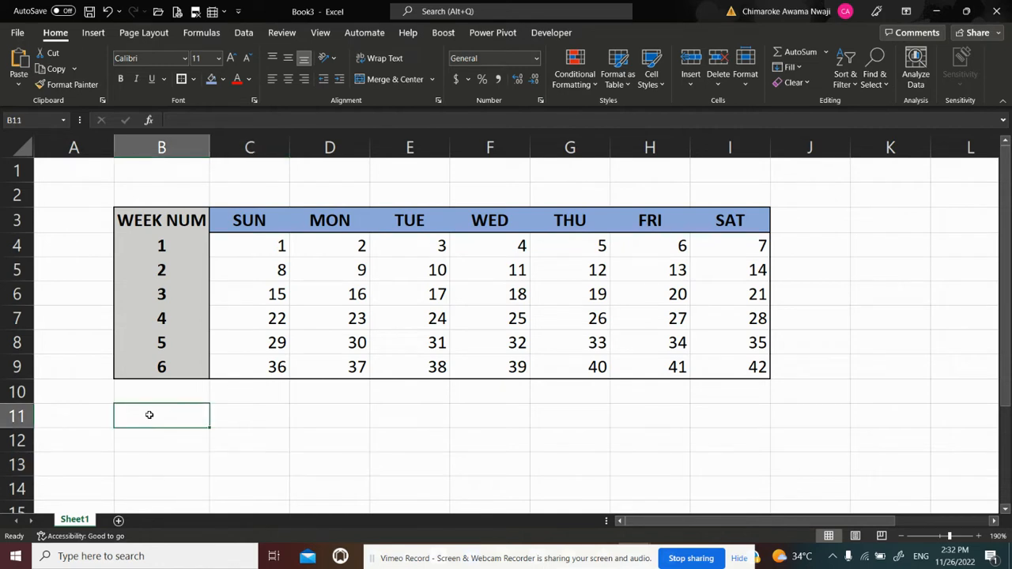
text(DATE)
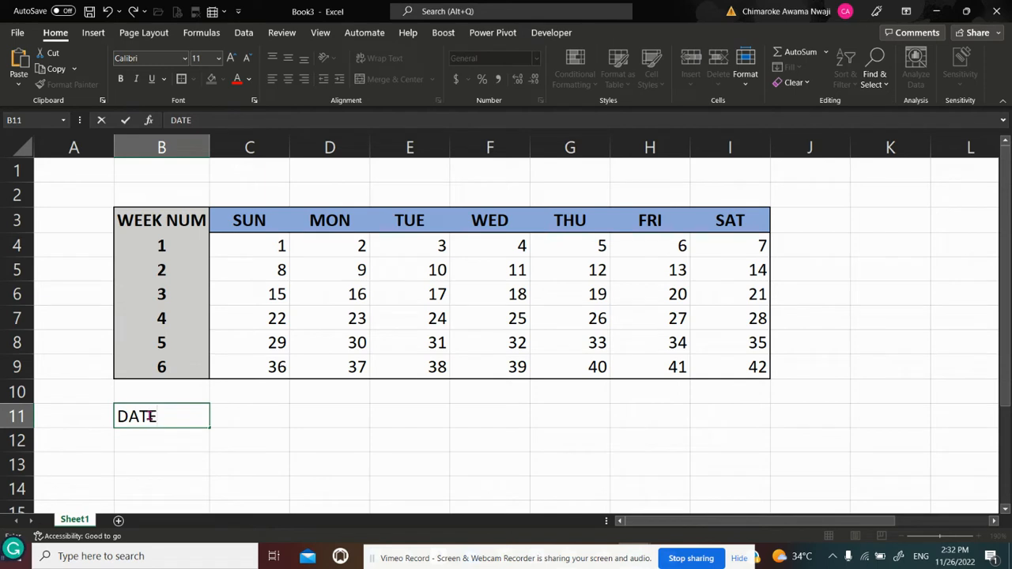
key(Return)
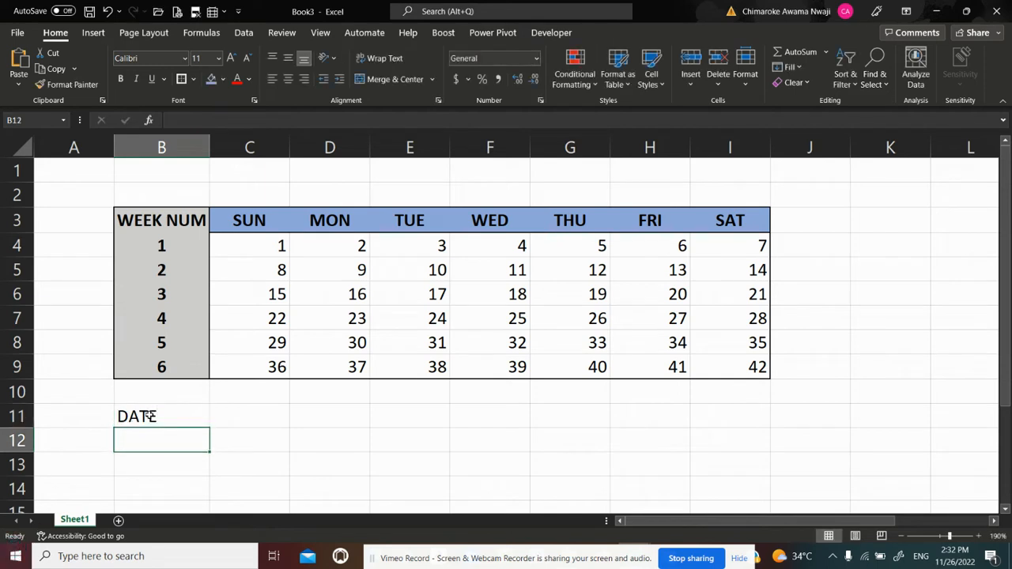
text(DAY)
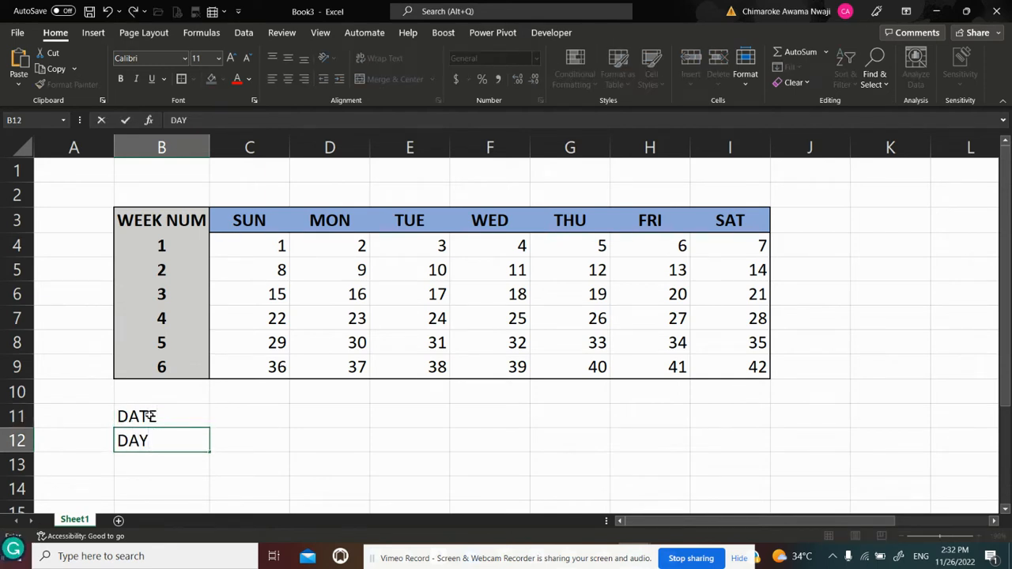
key(Return)
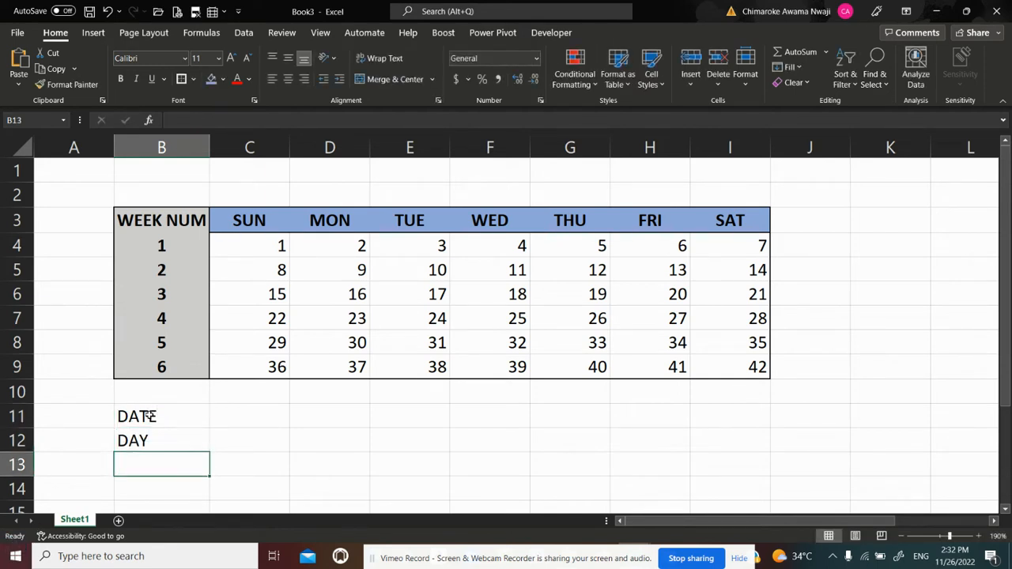
text(TIME)
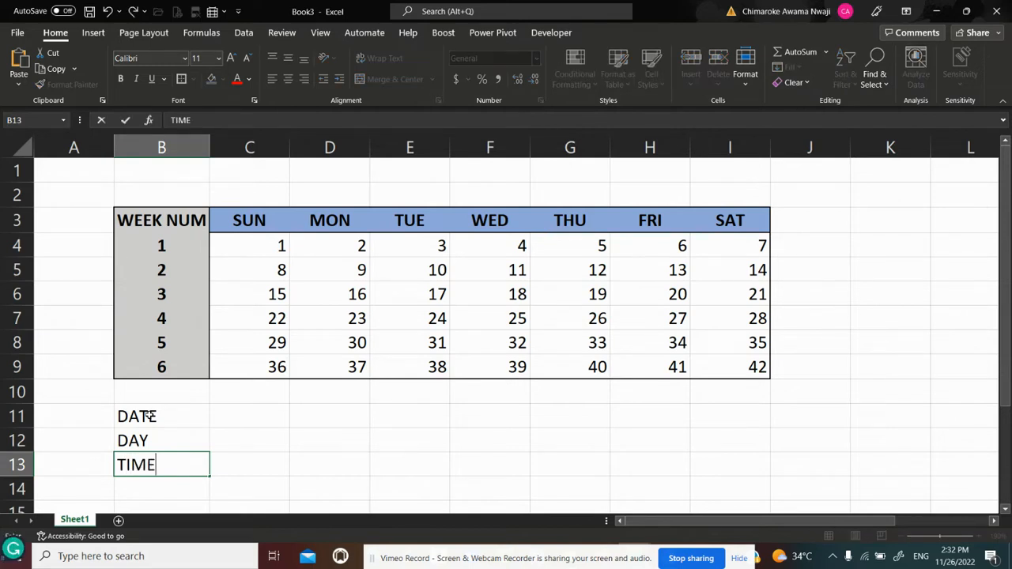
key(Return)
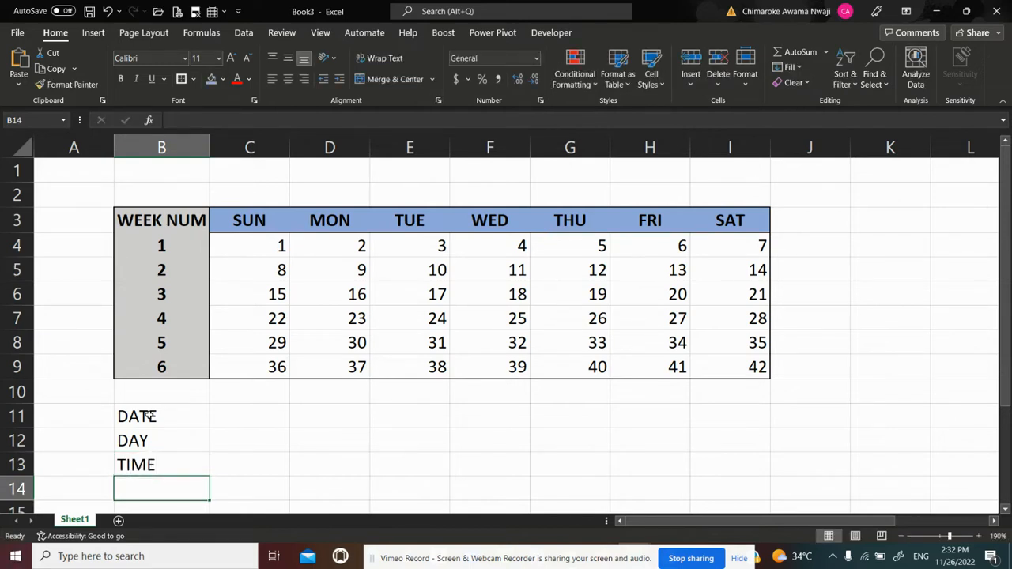
Apply an outside border to the WEEK NUM header cell, B3
key(Up)
key(Up)
key(Up)
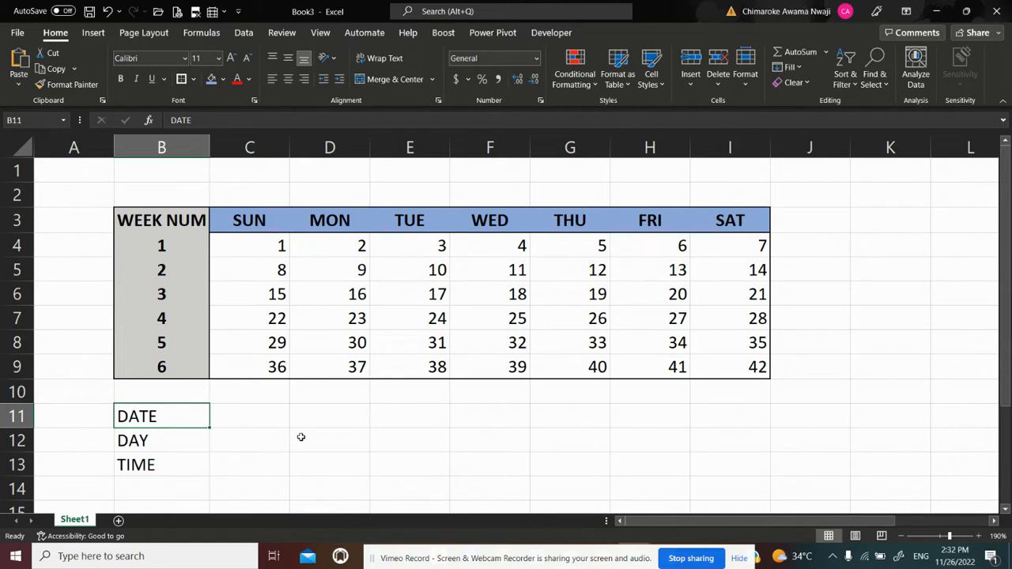
click(148, 223)
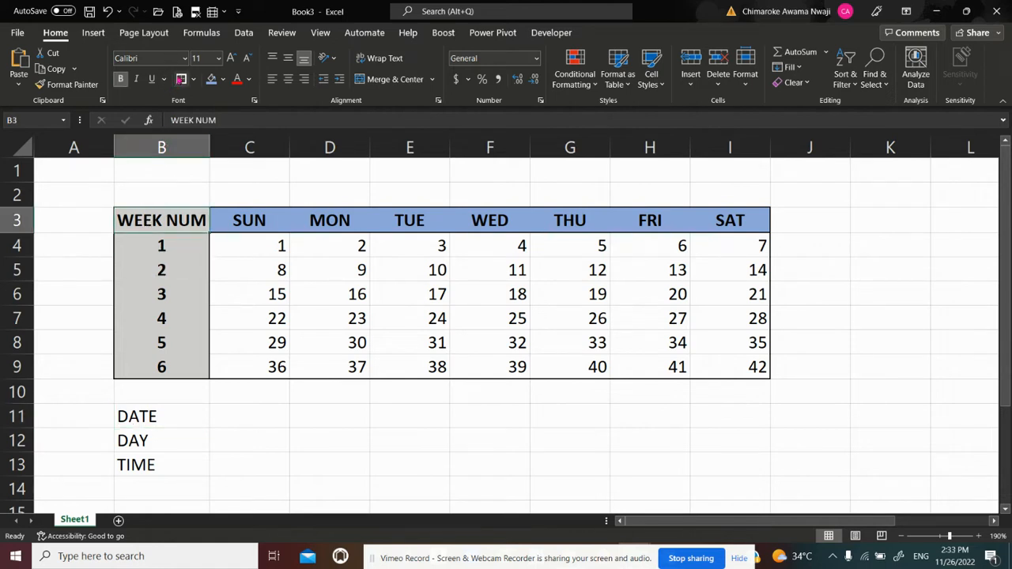
click(233, 384)
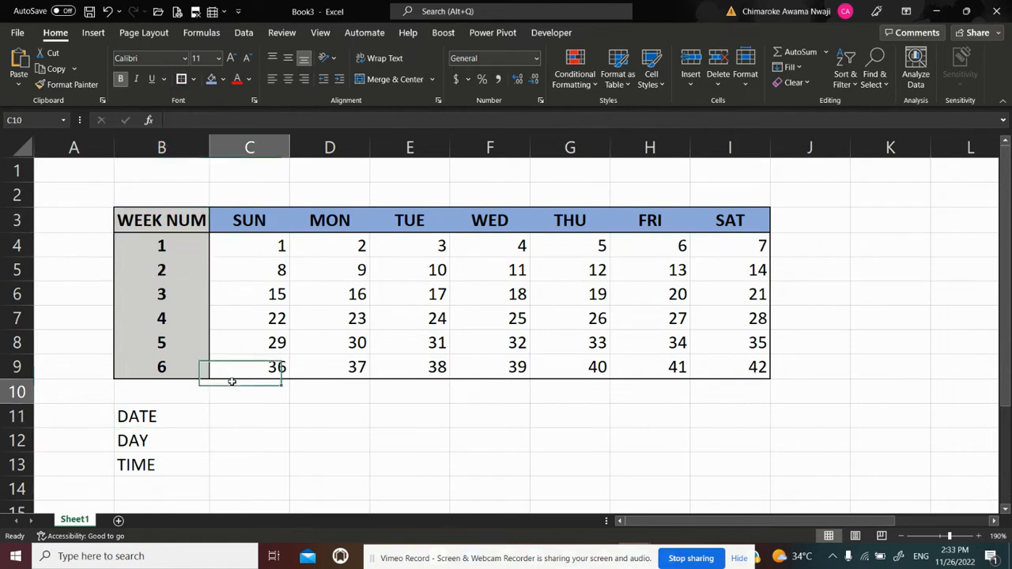
Replace the DATE label in B11 with the formula =TODAY() and widen column B to fit the date
click(153, 417)
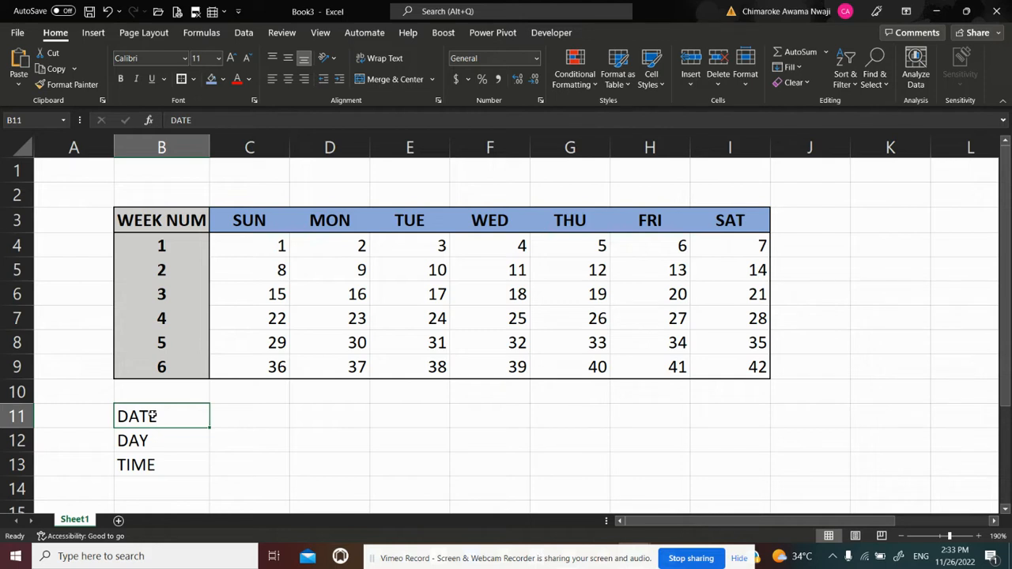
text(=)
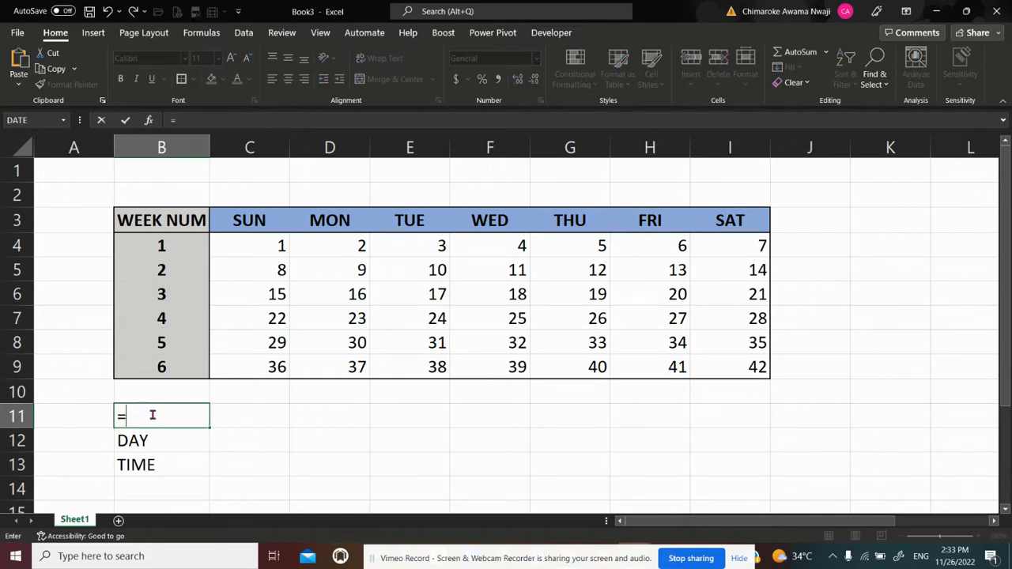
text(TODAY)
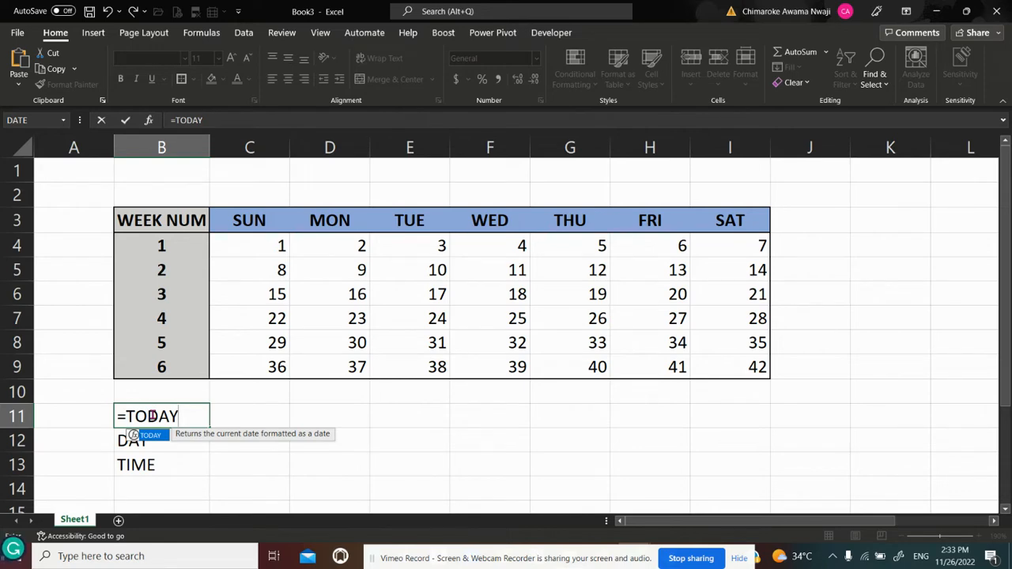
text(()
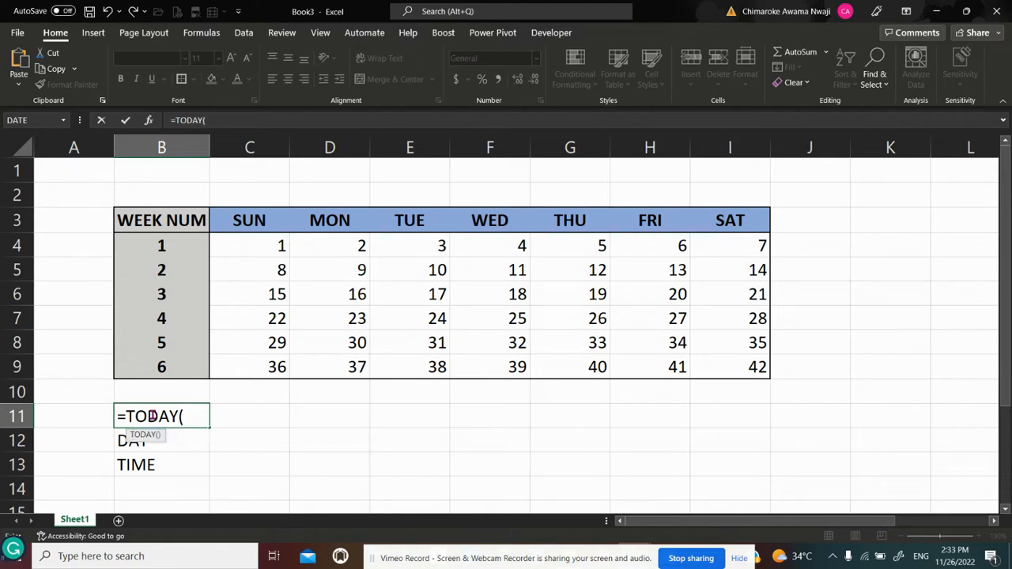
text())
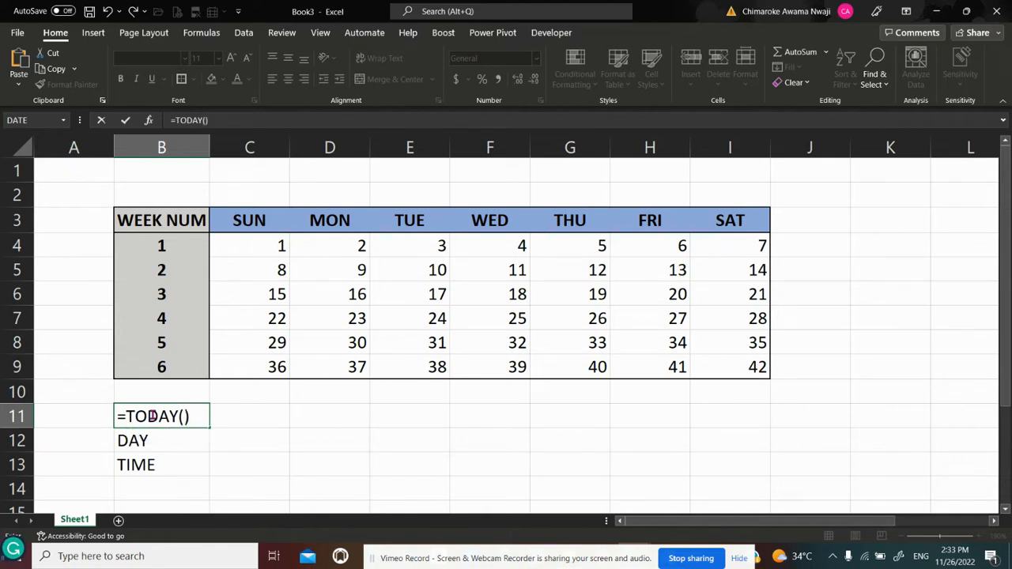
key(Return)
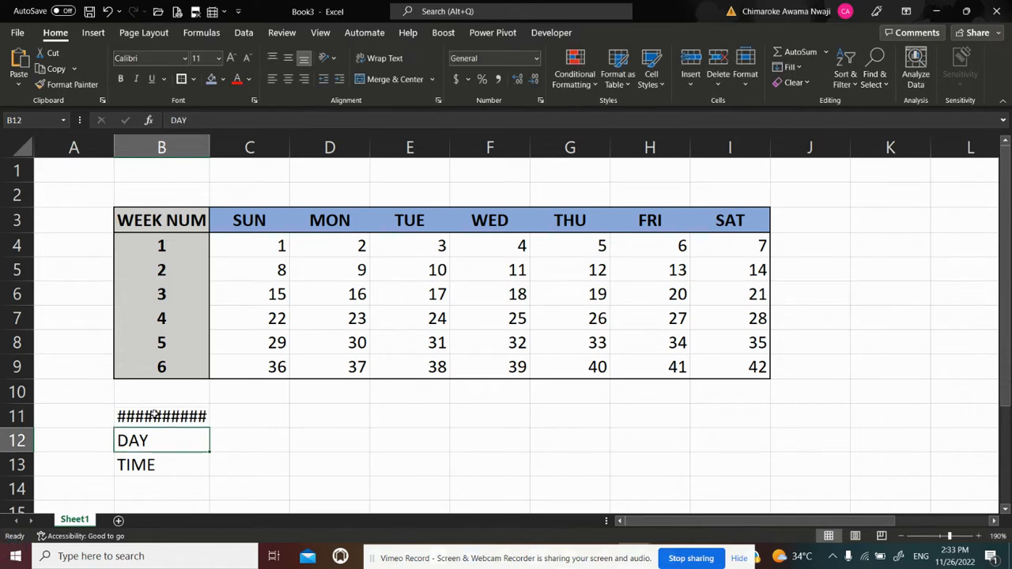
click(154, 415)
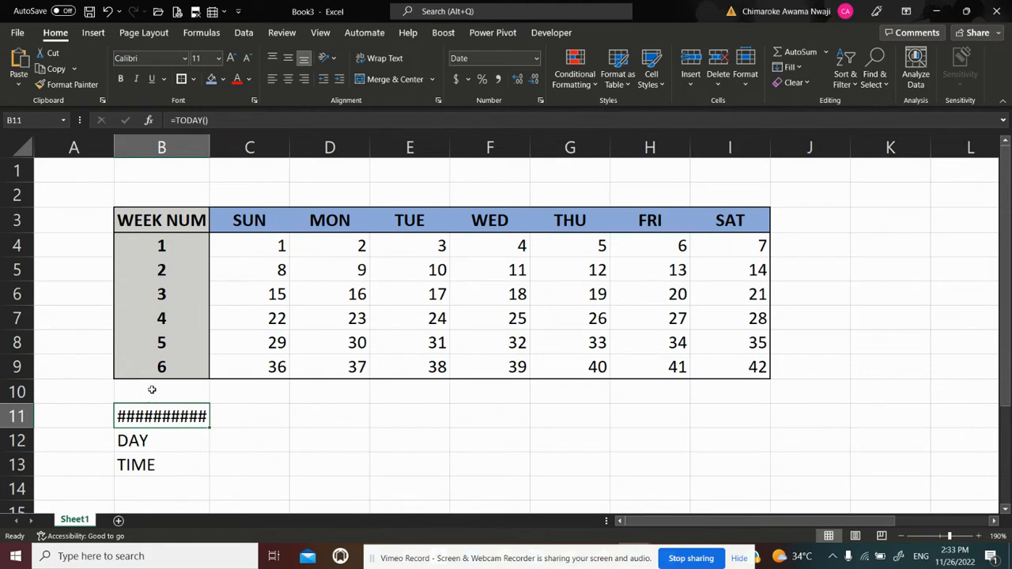
drag(207, 152, 221, 151)
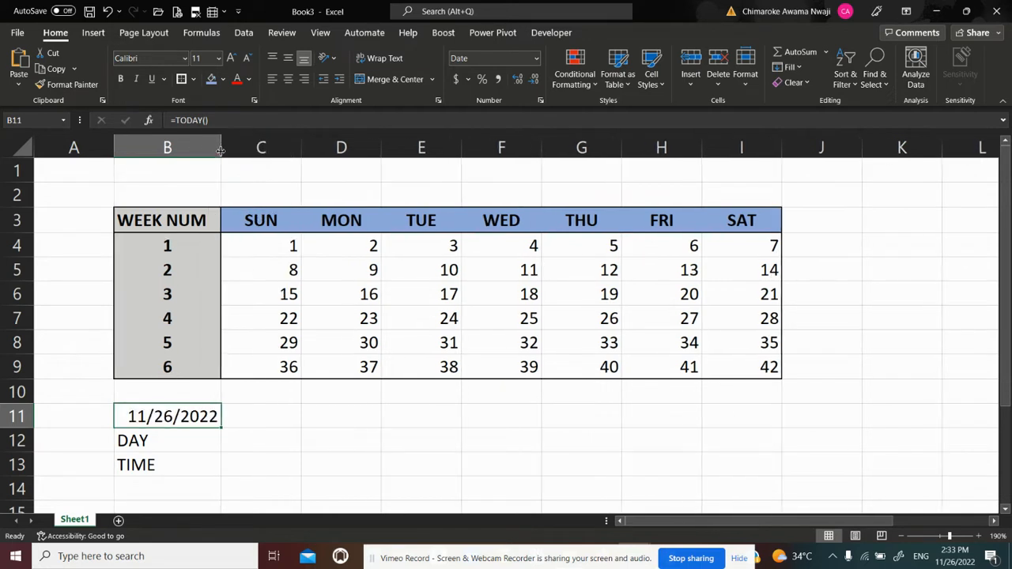
Format the date in B11 with the English (United Kingdom) locale and the 14/03/12 date type
click(249, 424)
click(190, 417)
key(ctrl+1)
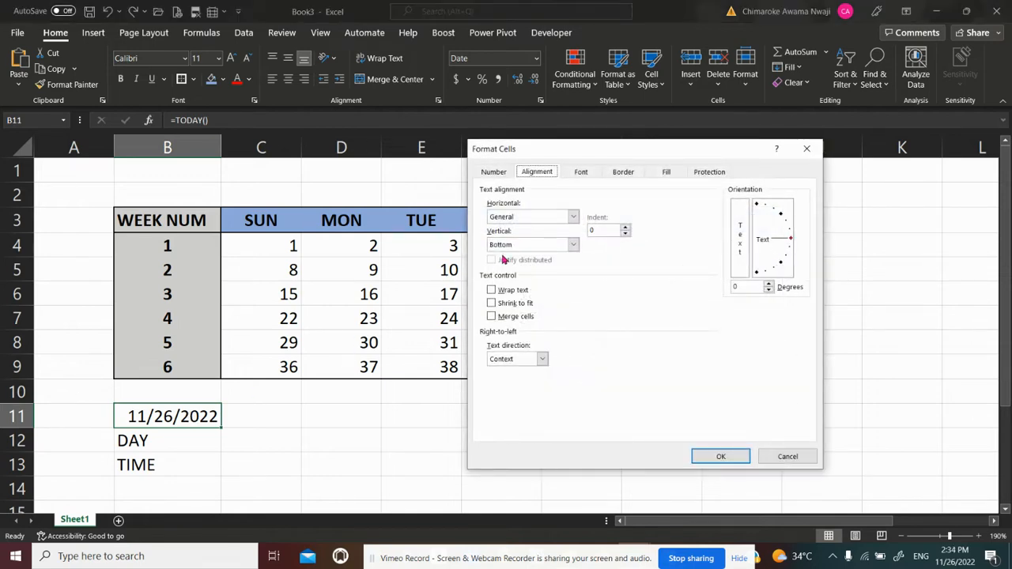
drag(557, 154, 685, 132)
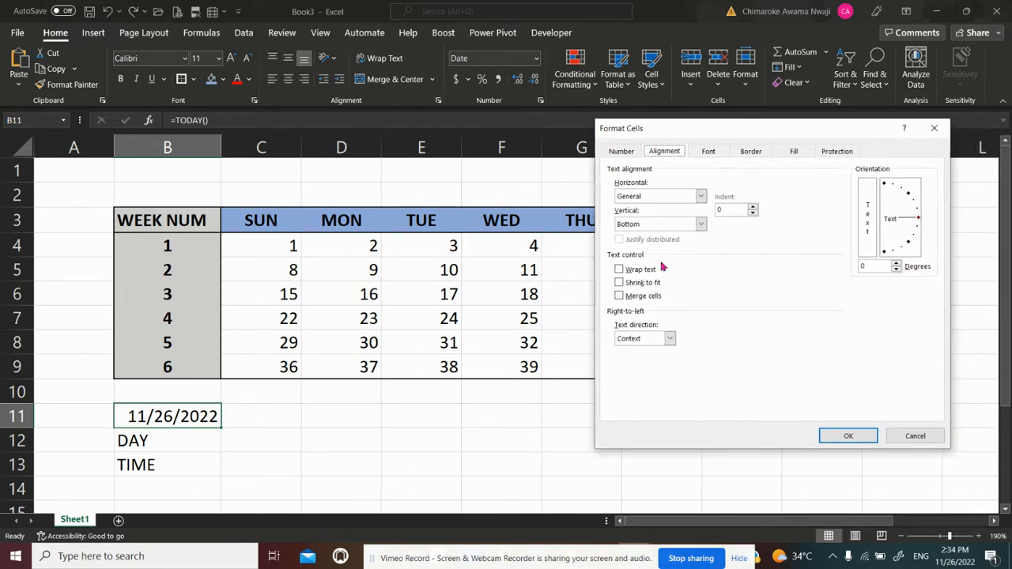
click(621, 151)
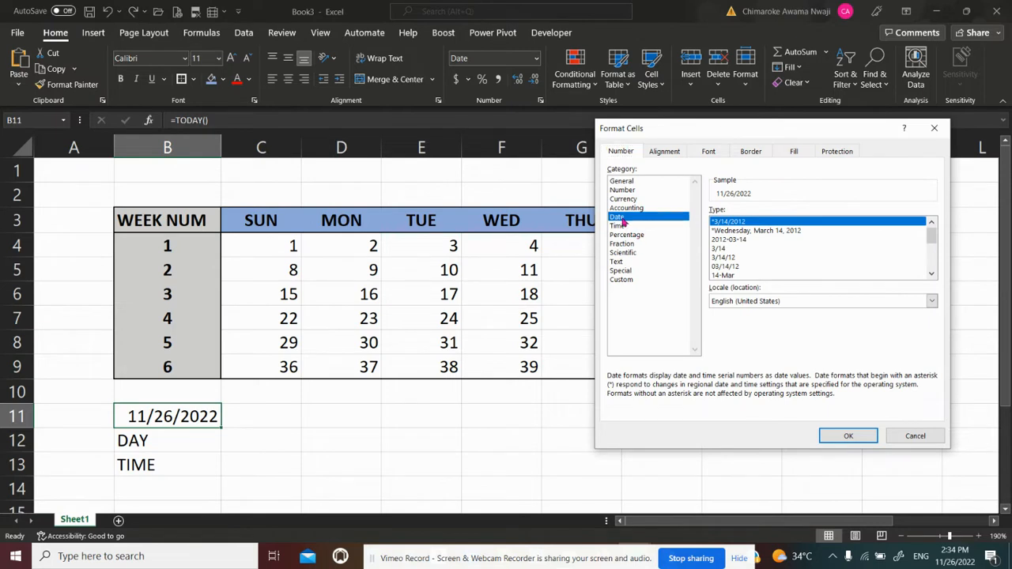
click(794, 301)
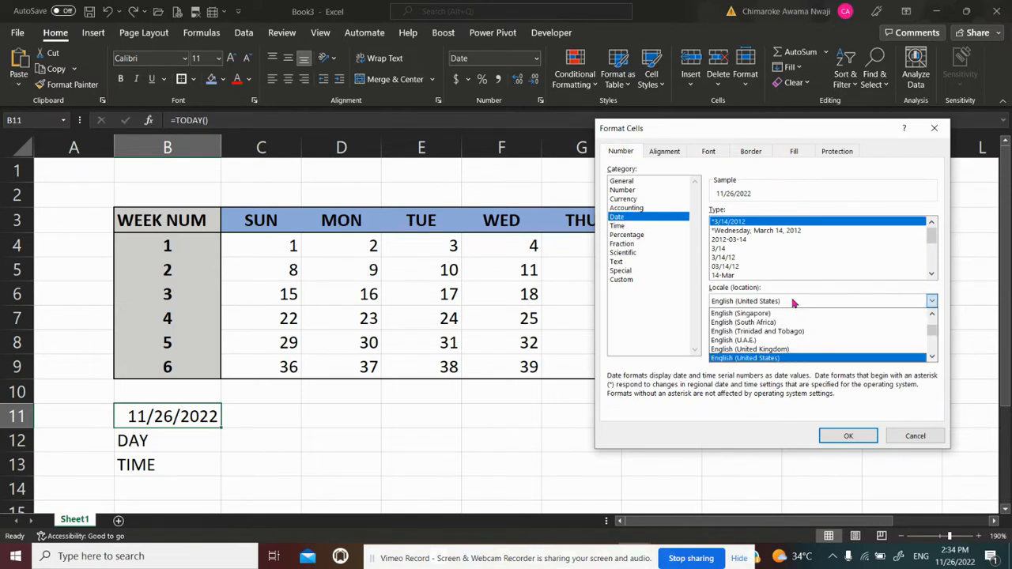
click(766, 349)
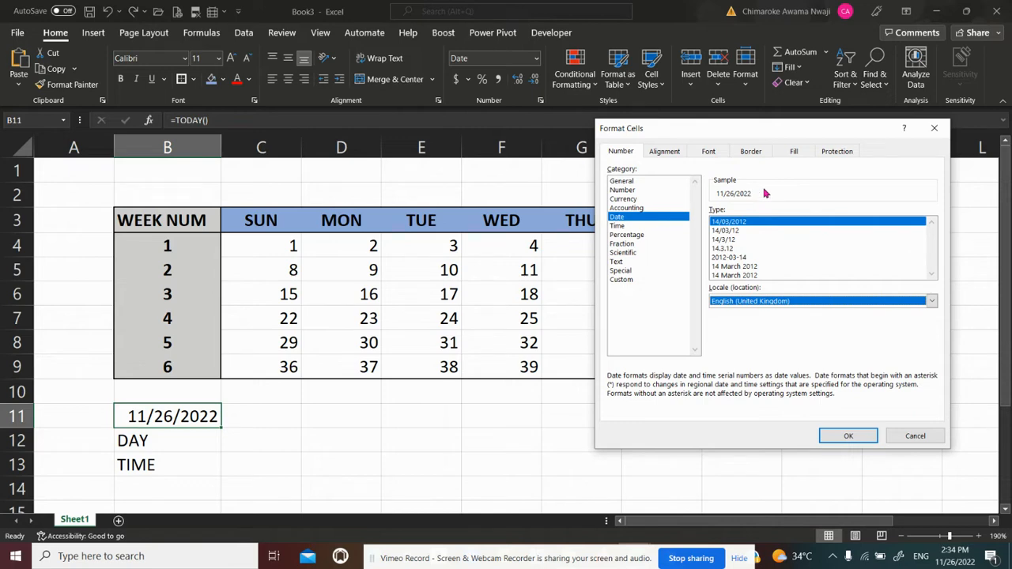
click(736, 233)
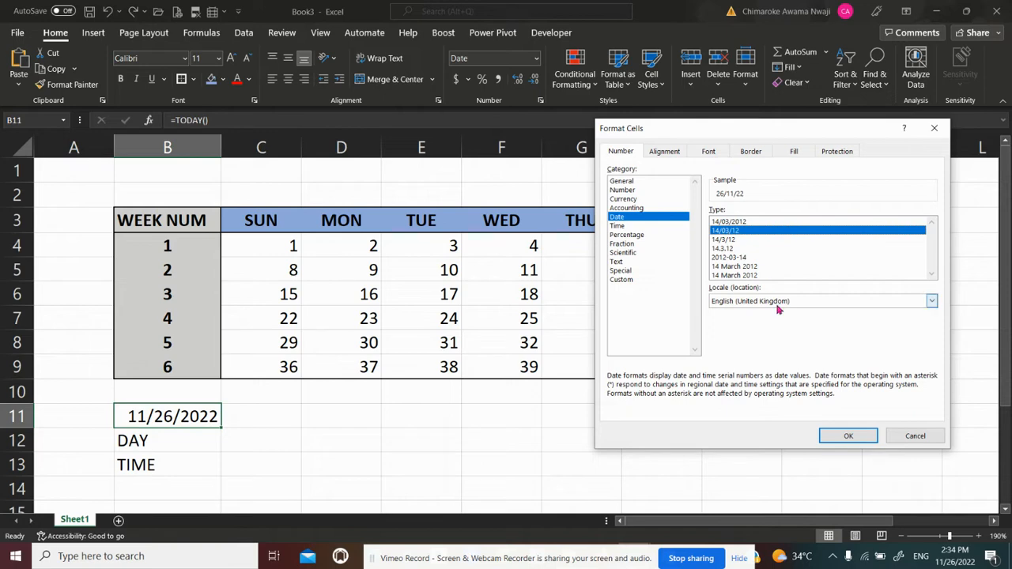
click(837, 433)
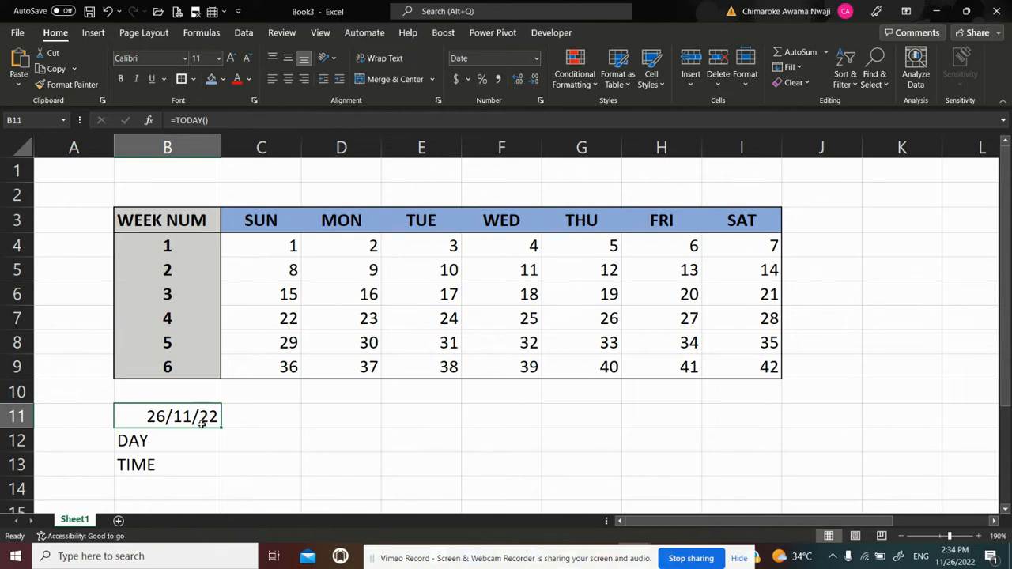
Change the date format of B11 to the four-digit-year type 14/03/2012
key(ctrl+1)
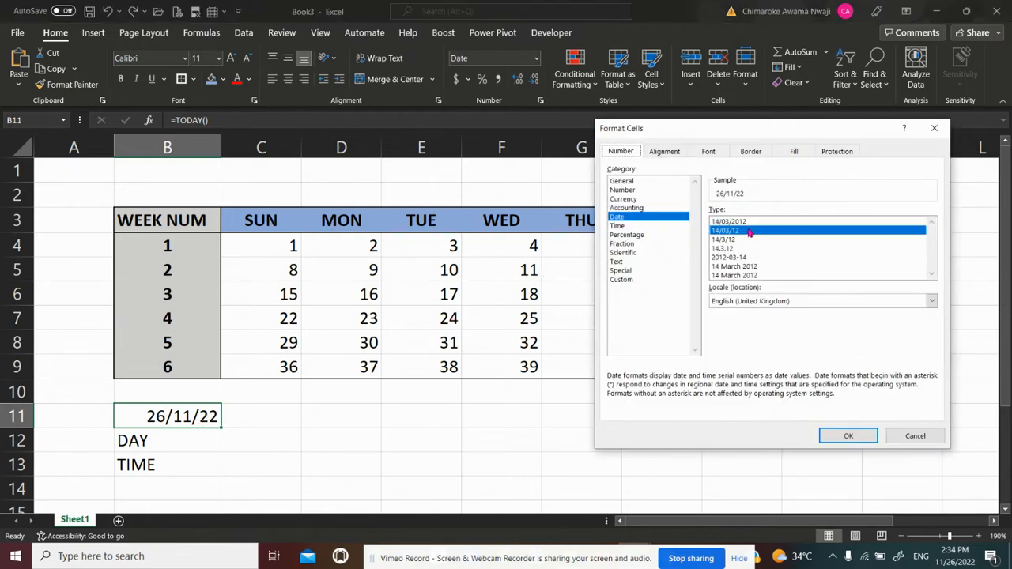
click(742, 223)
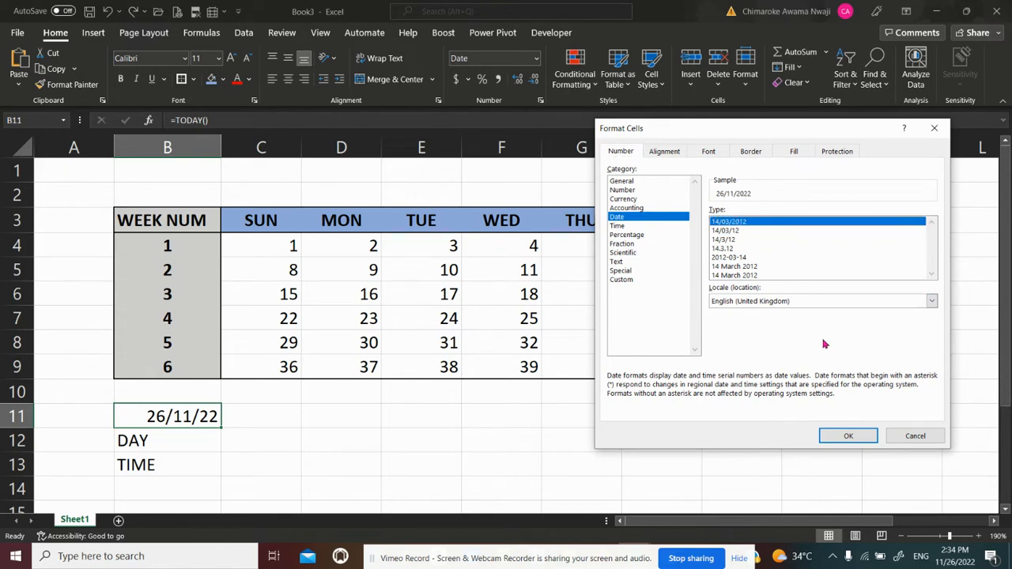
click(839, 436)
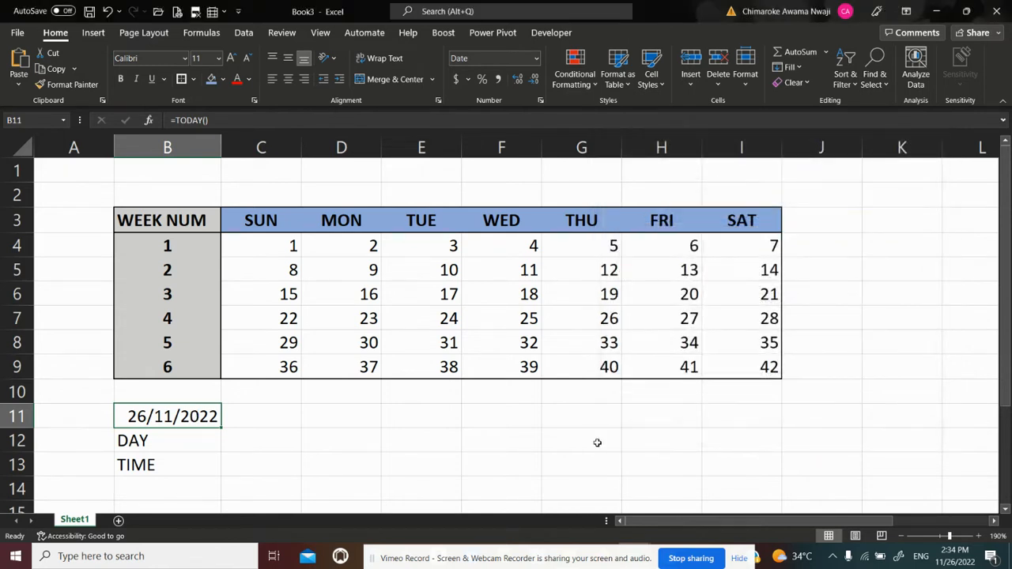
click(260, 436)
Make the date in B11 bold and fill its cell with a dark green theme colour
click(147, 419)
key(ctrl+b)
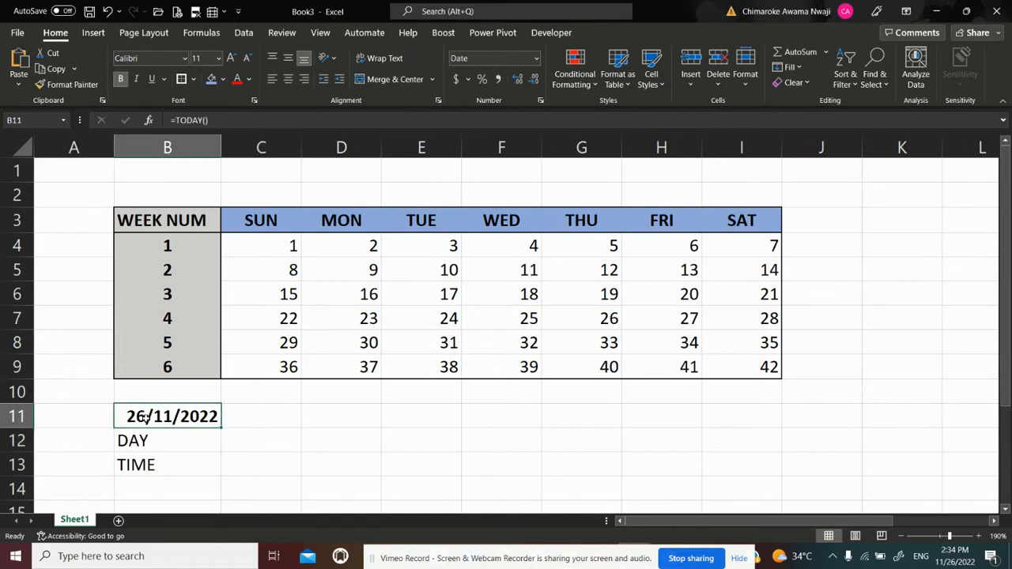
click(223, 81)
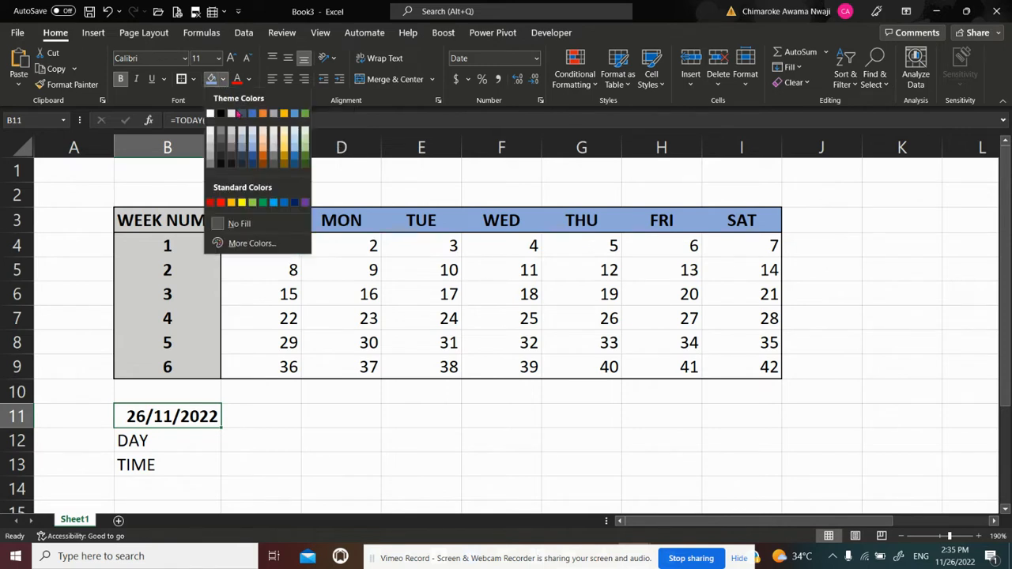
click(307, 156)
click(252, 429)
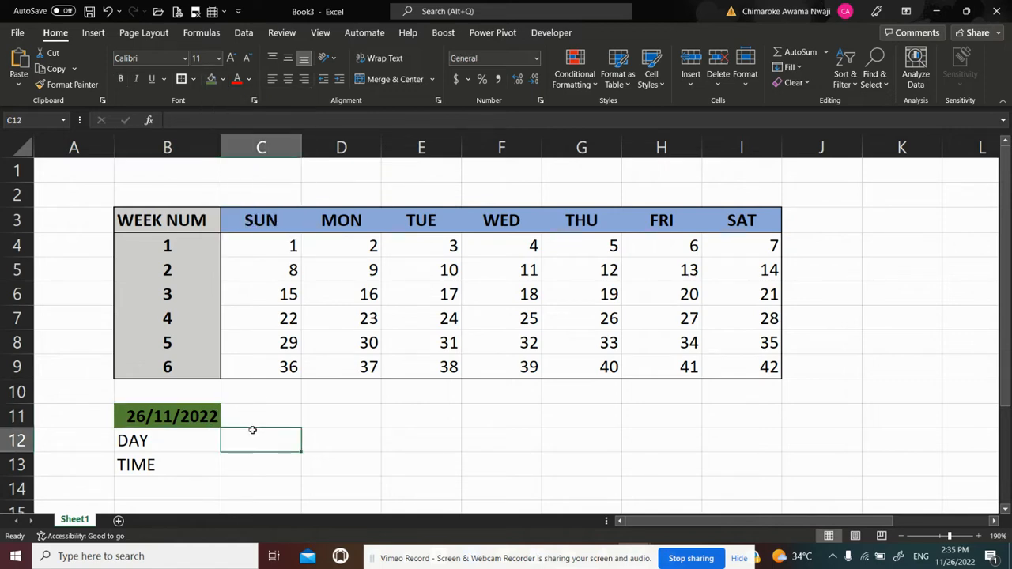
Set the font size of the date in B11 to 12
click(198, 419)
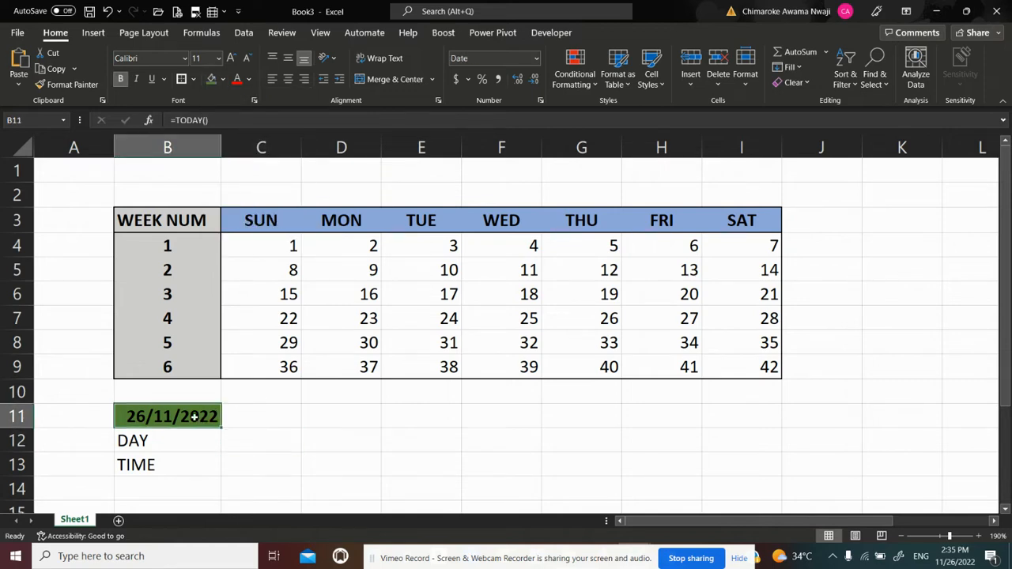
click(203, 58)
text(12)
key(Return)
click(258, 444)
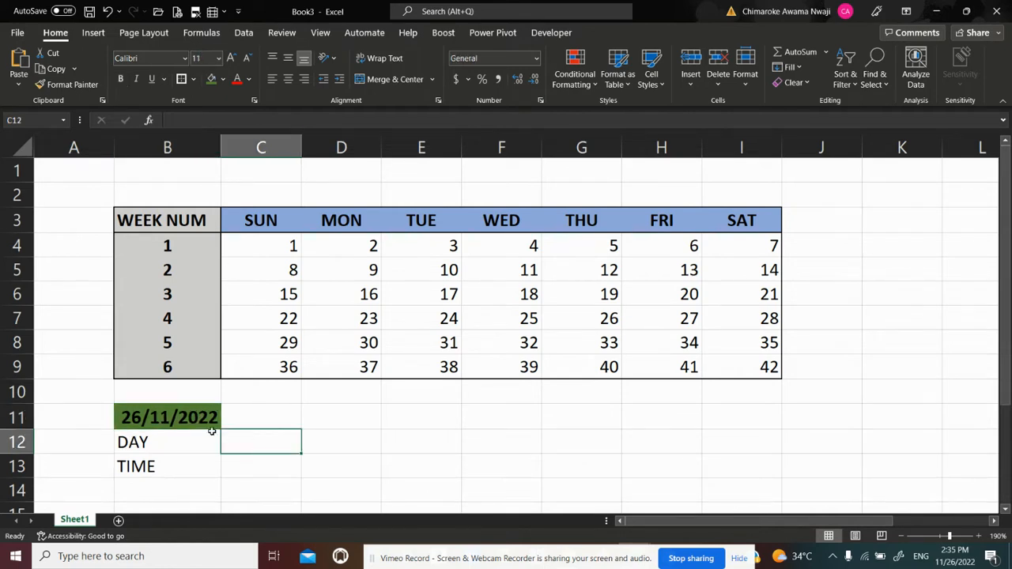
click(189, 422)
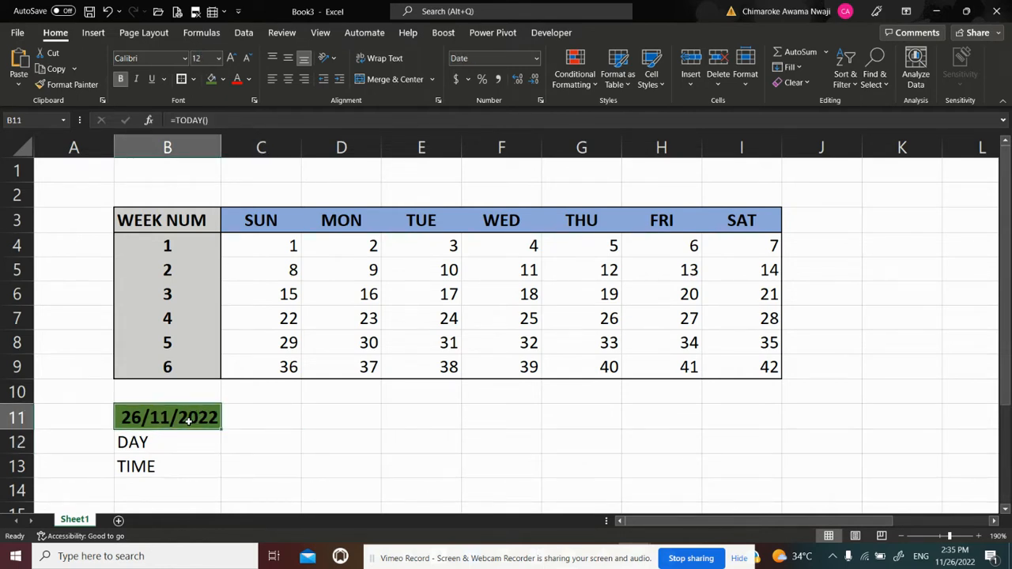
Replace the DAY label in B12 with =WEEKDAY(B11,1), using the Sunday-to-Saturday return type
click(133, 443)
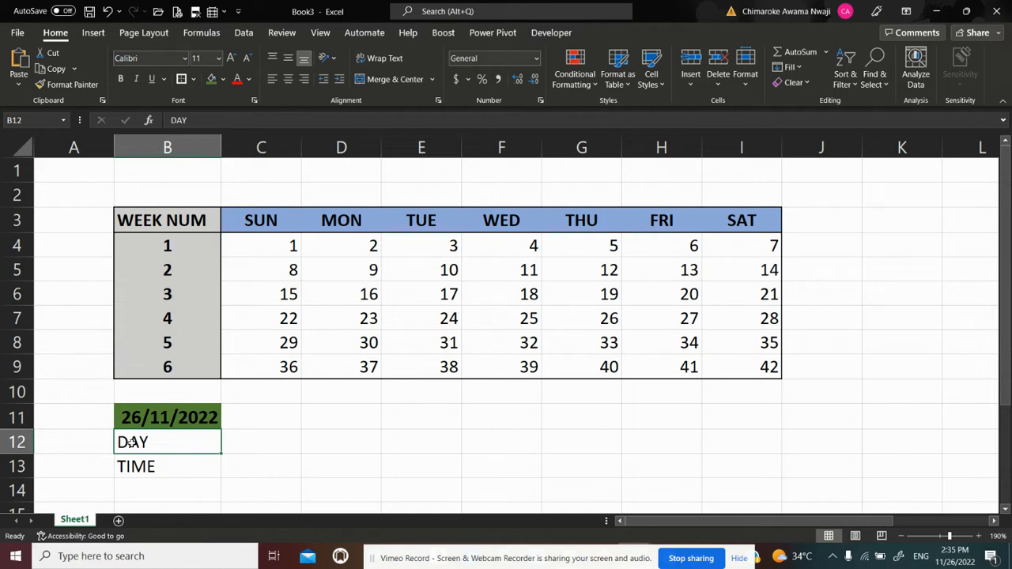
text(=W)
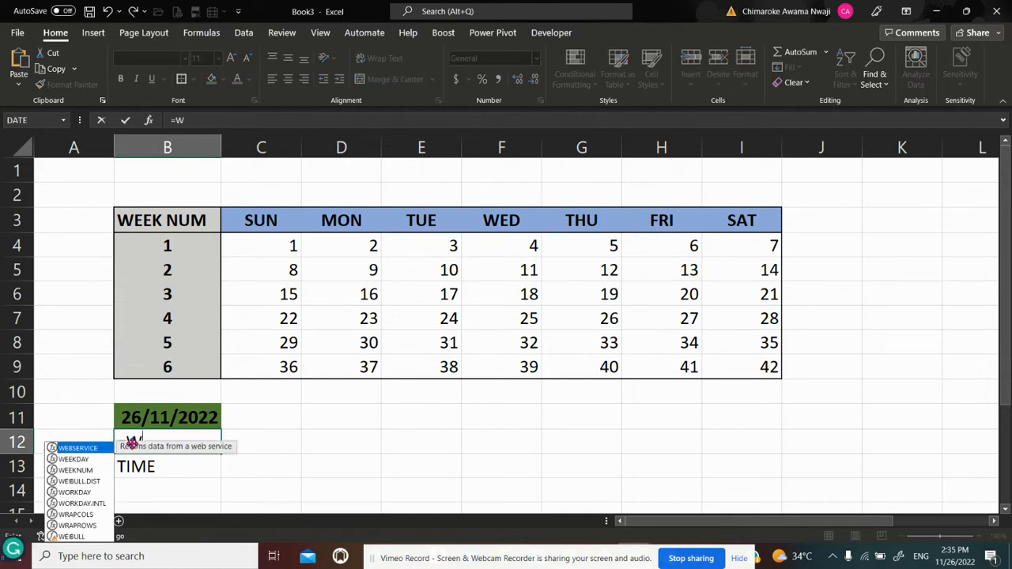
text(EEKDAY)
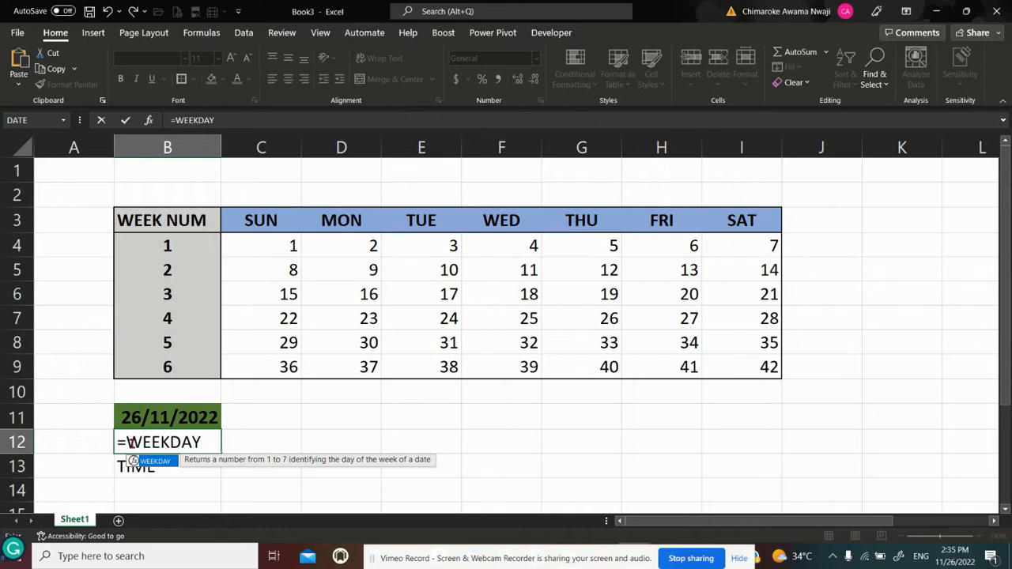
text(()
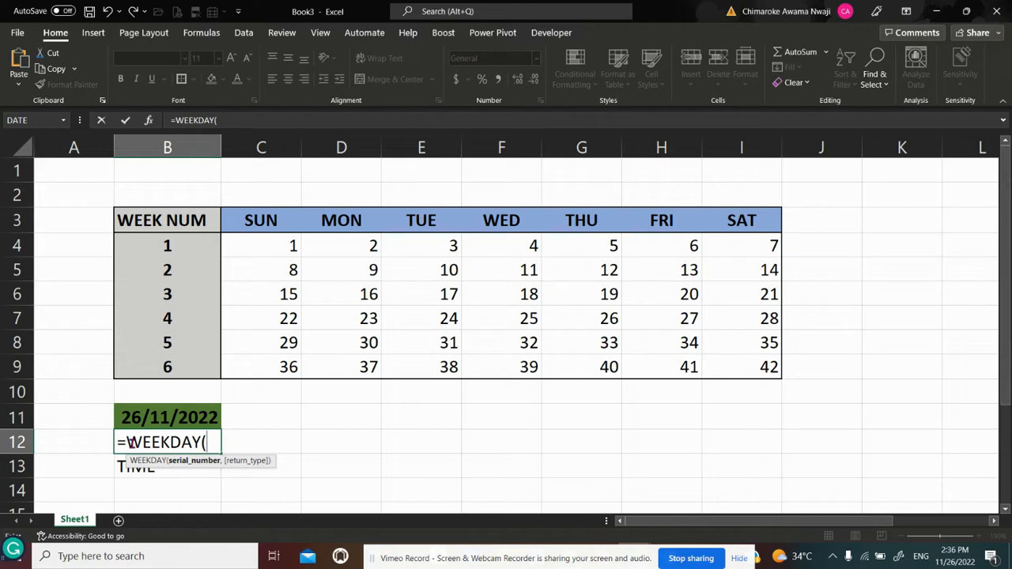
click(139, 417)
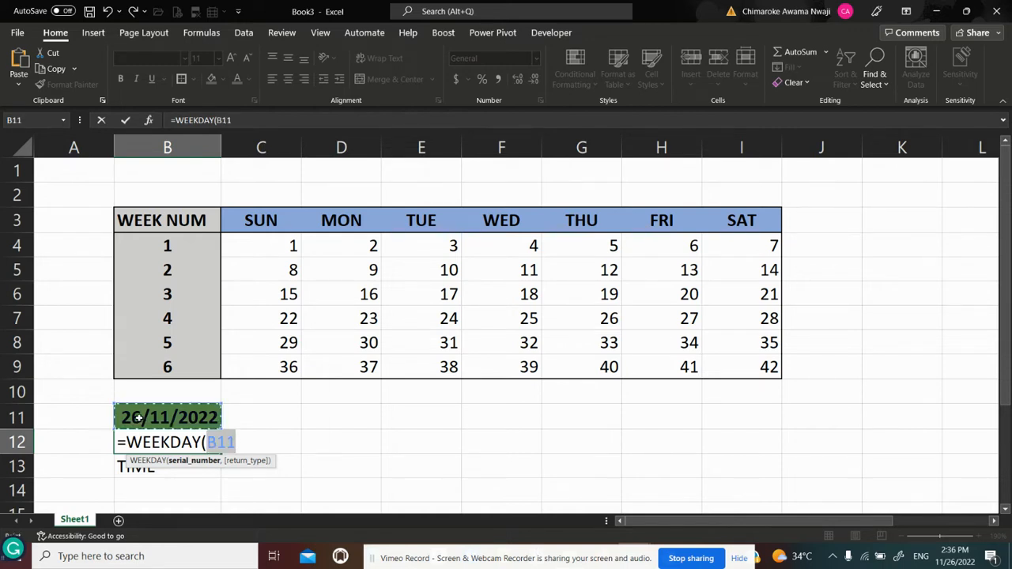
text(,)
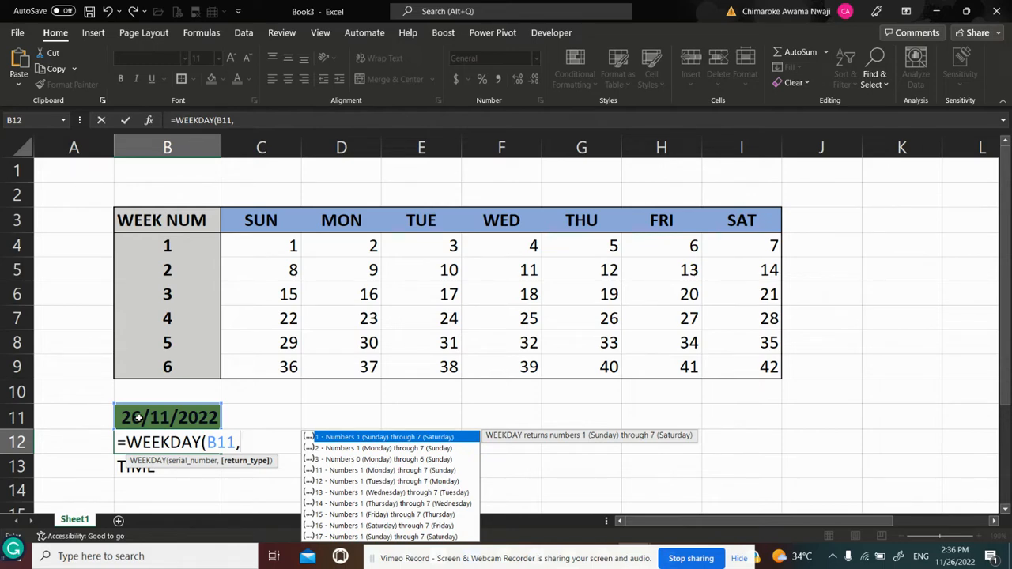
double_click(369, 438)
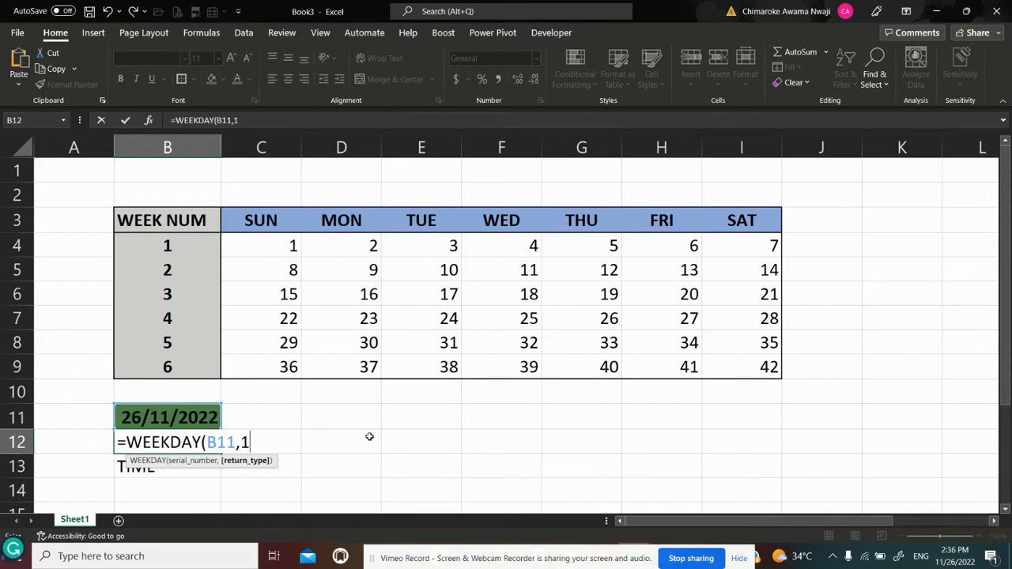
text())
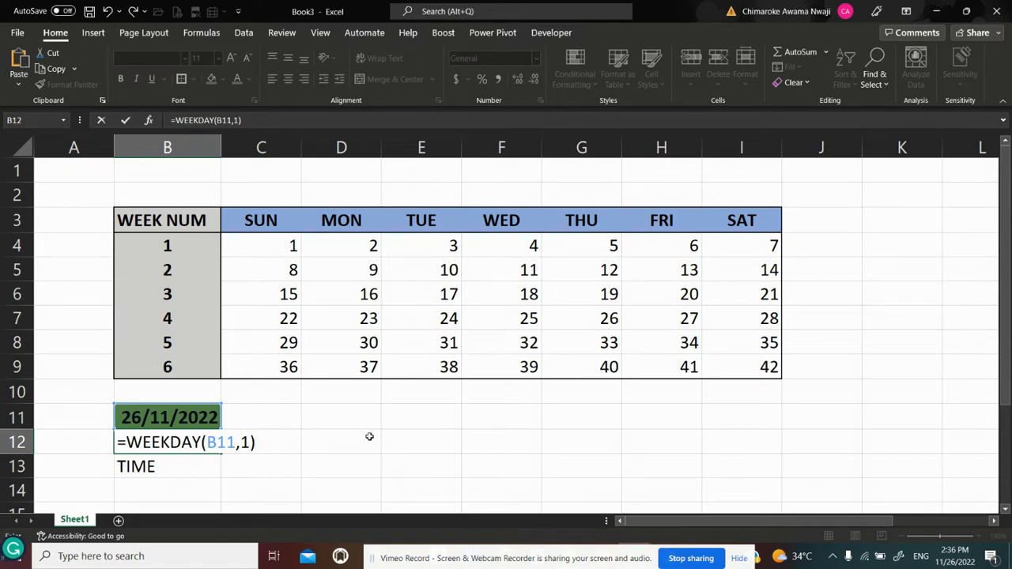
key(Return)
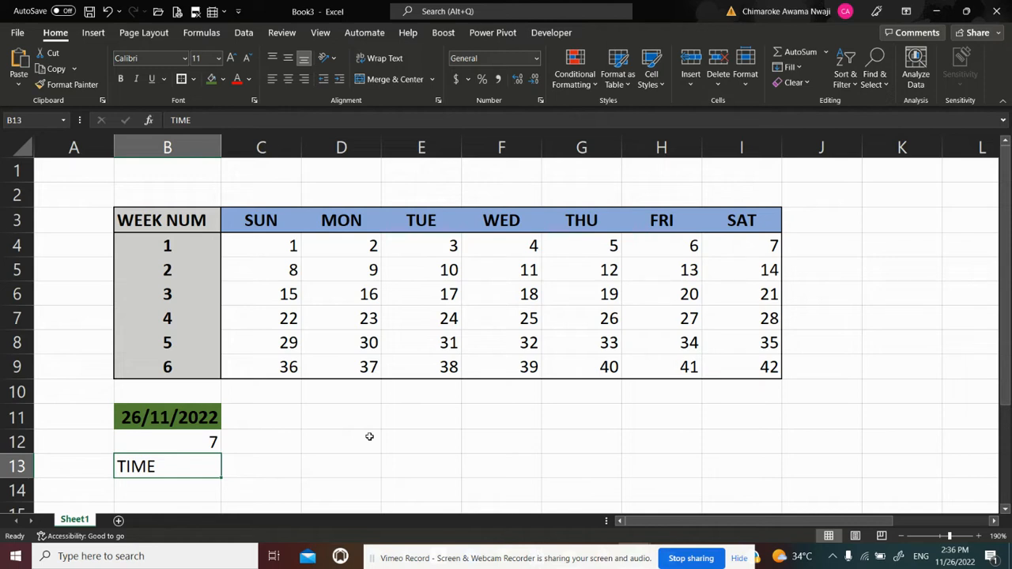
Wrap the B11 reference in B12's weekday formula in a DAY function, making it =WEEKDAY(DAY(B11),1)
click(151, 440)
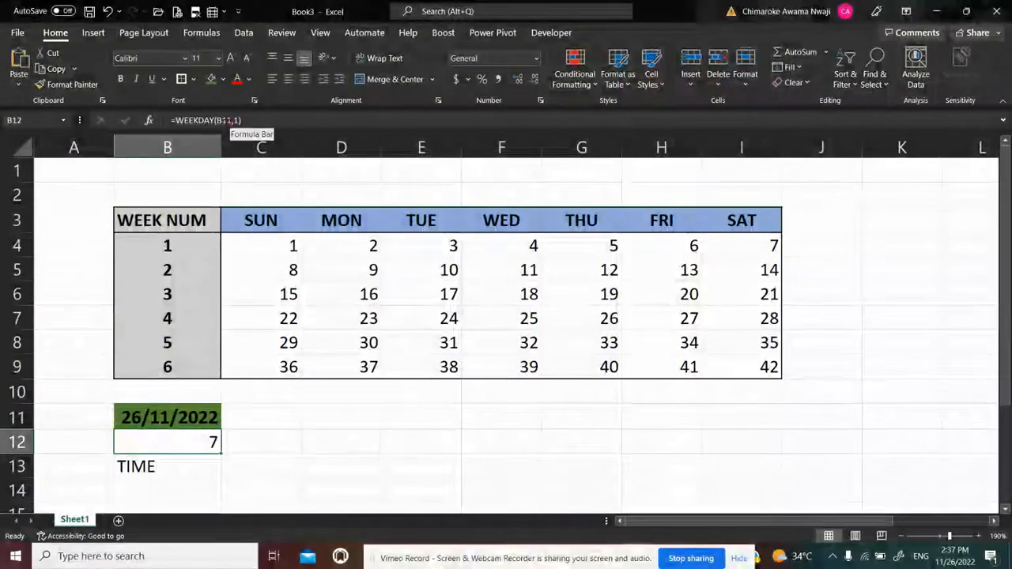
click(253, 120)
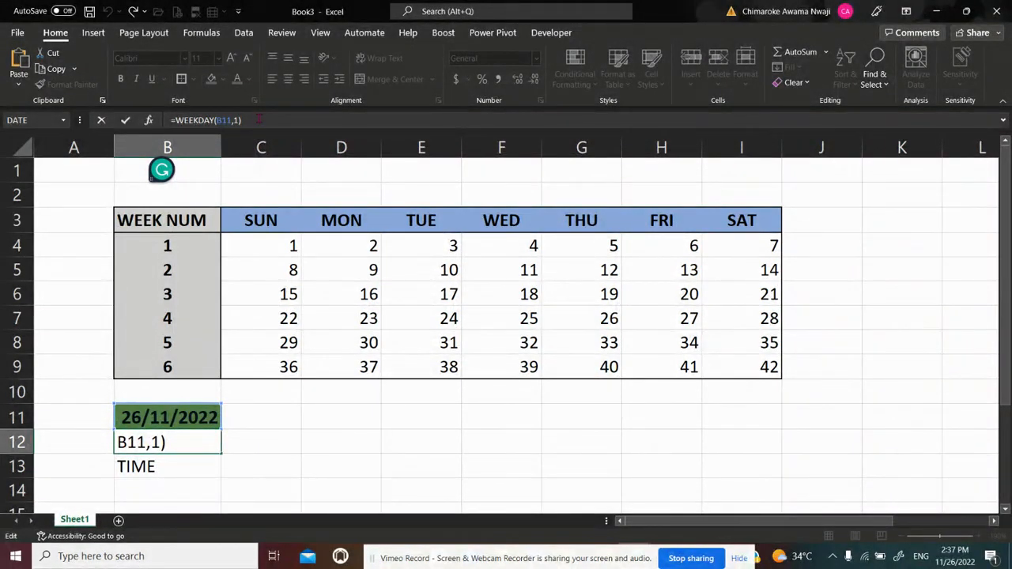
key(Return)
key(Up)
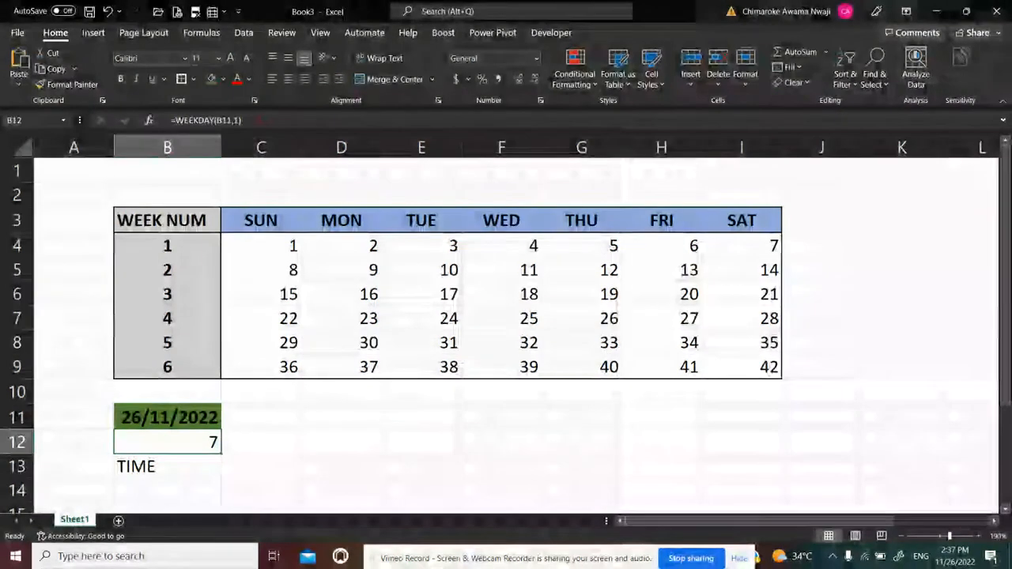
click(214, 120)
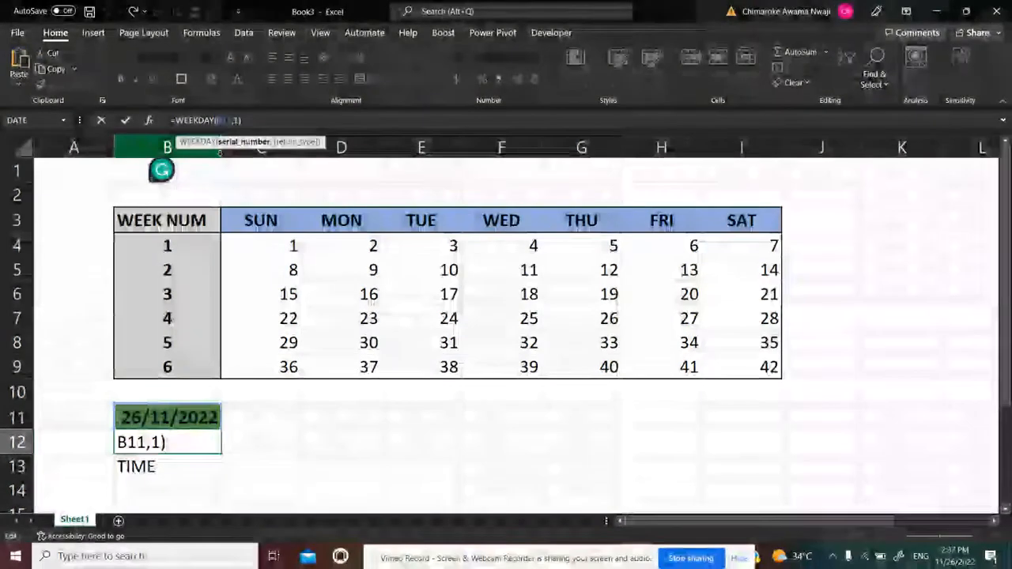
text(DAY)
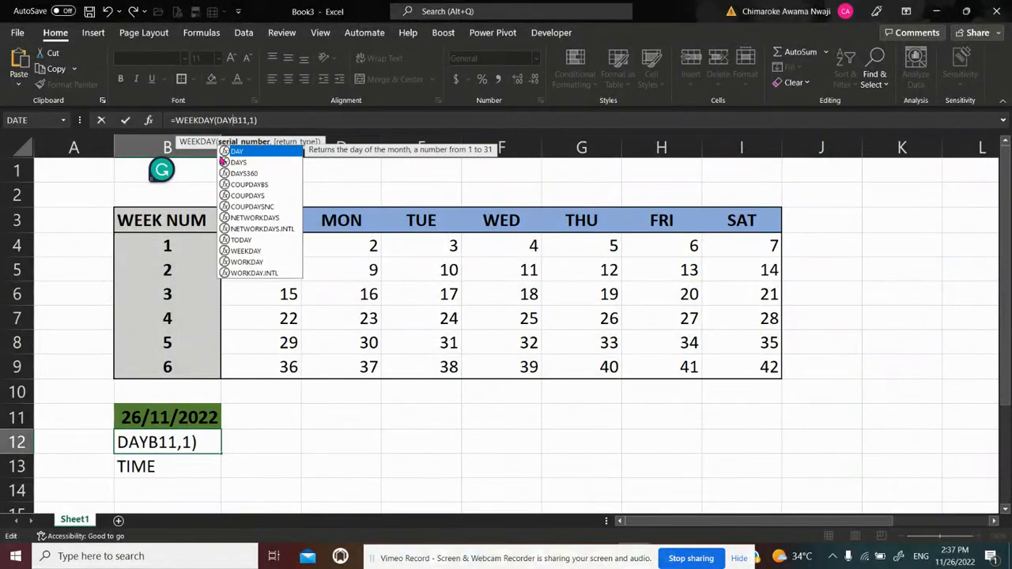
key(Tab)
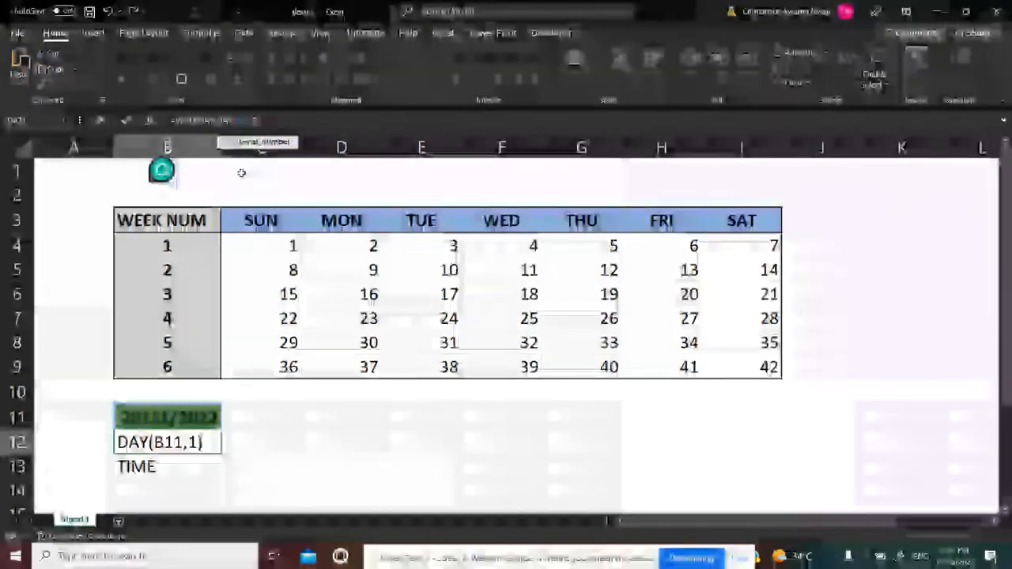
key(Right)
key(Right)
key(Right)
text())
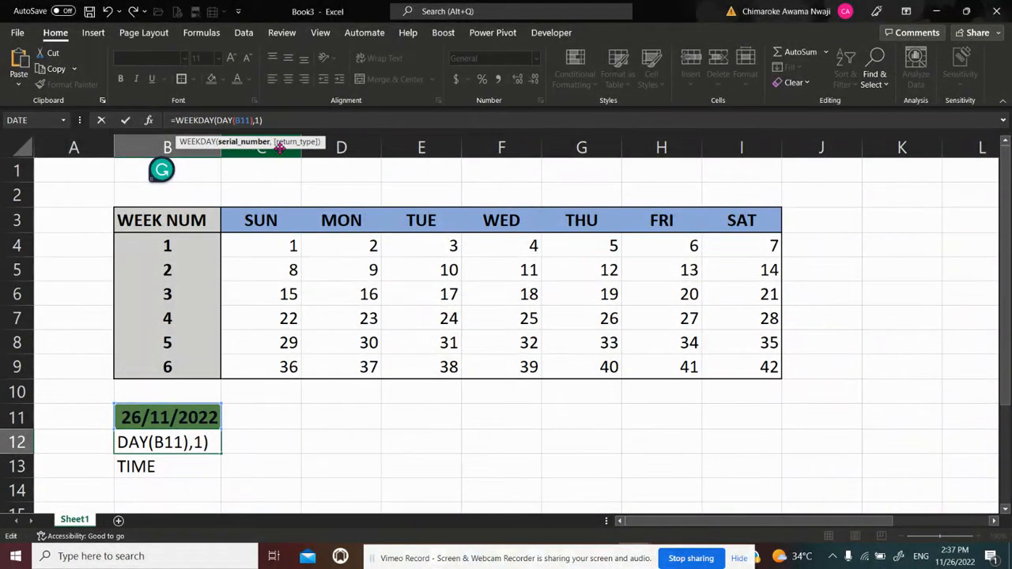
click(280, 119)
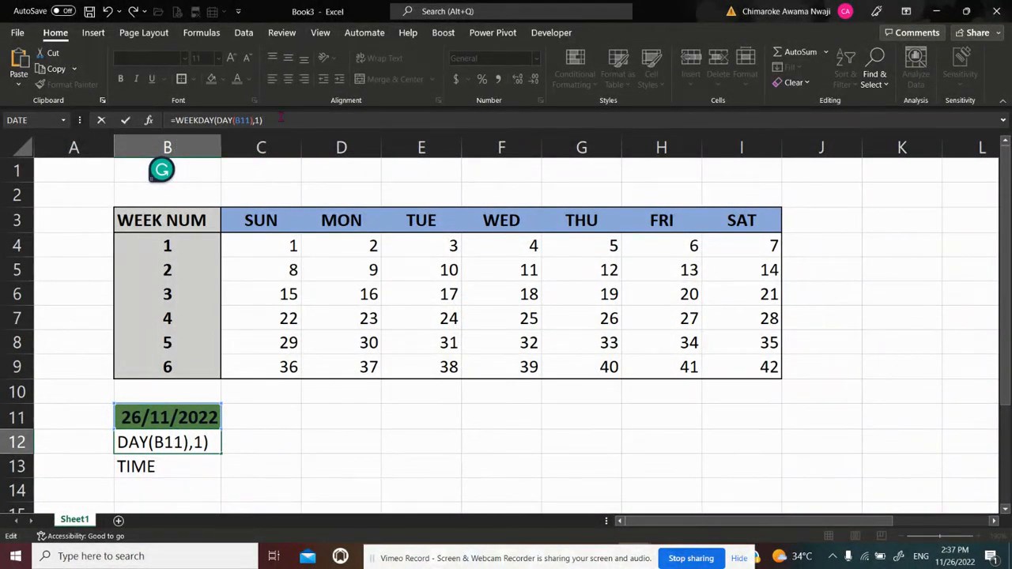
key(Return)
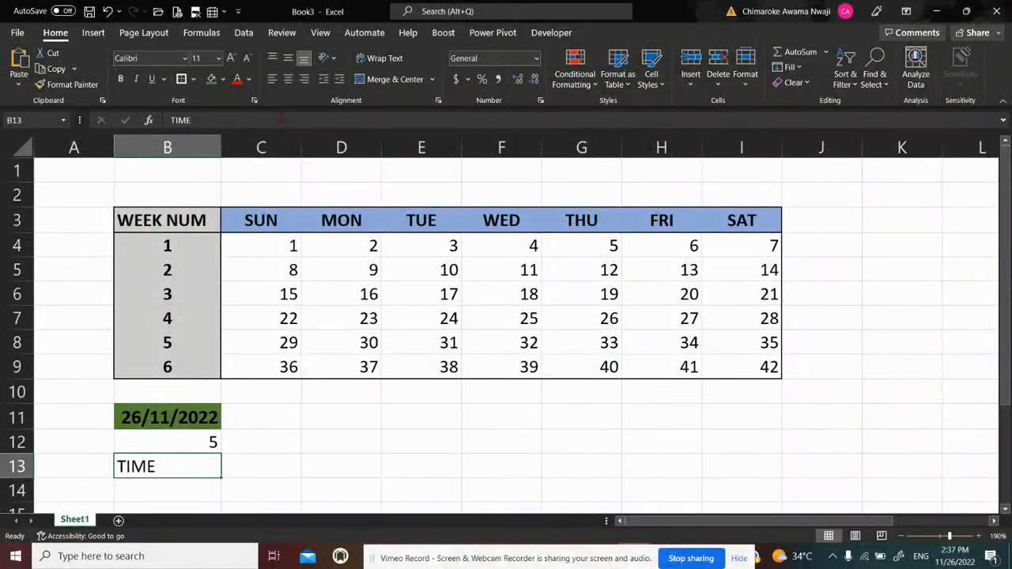
key(Up)
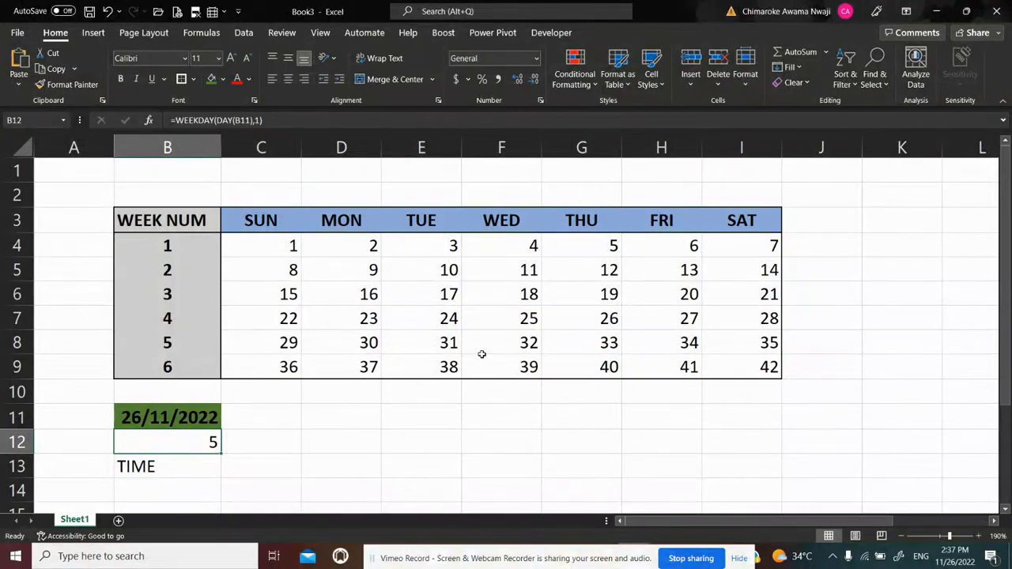
Trace the week 4 dates from Sunday to 26 to check which weekday number that date falls on in the grid
click(609, 319)
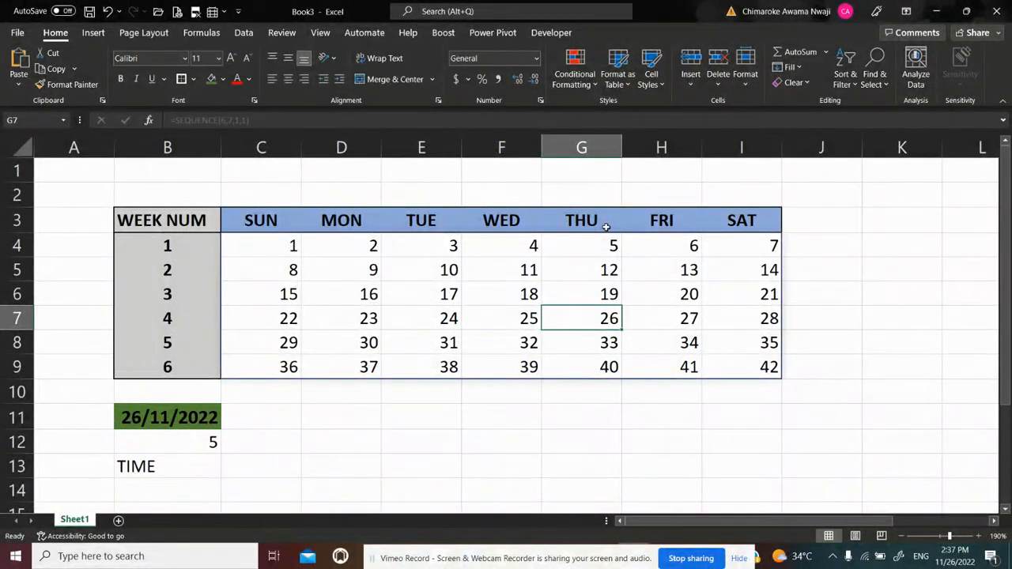
click(256, 318)
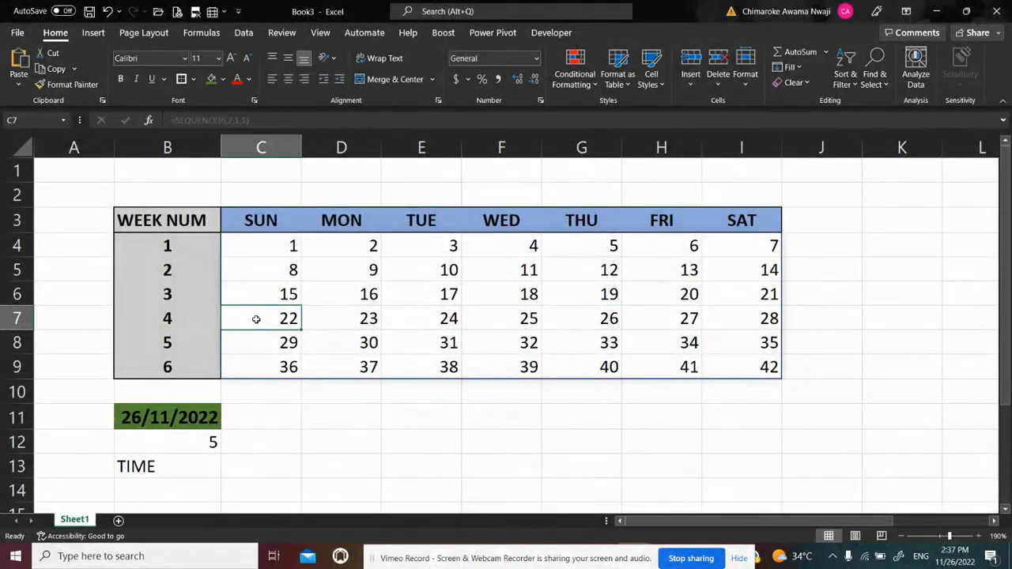
key(Right)
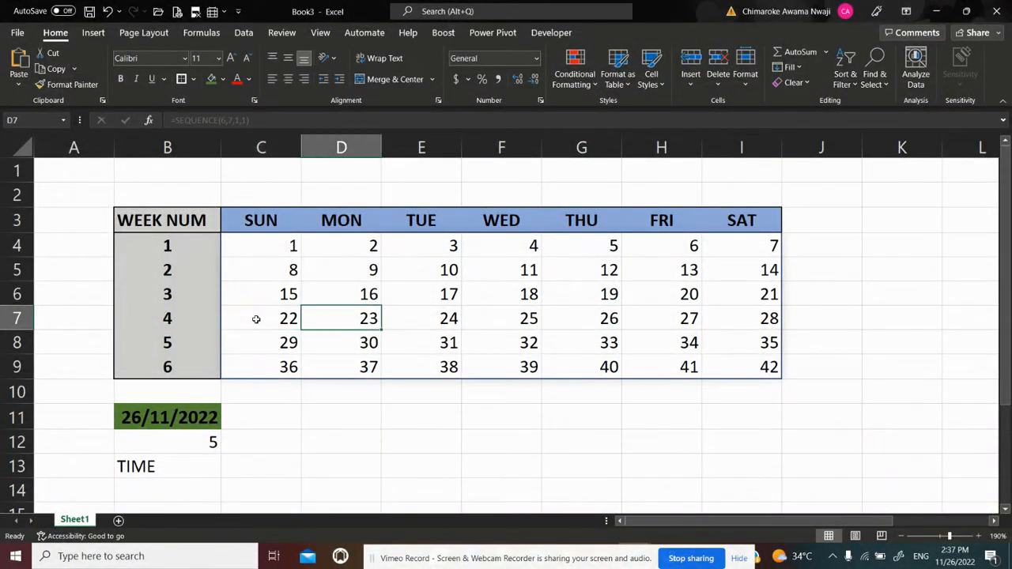
key(Right)
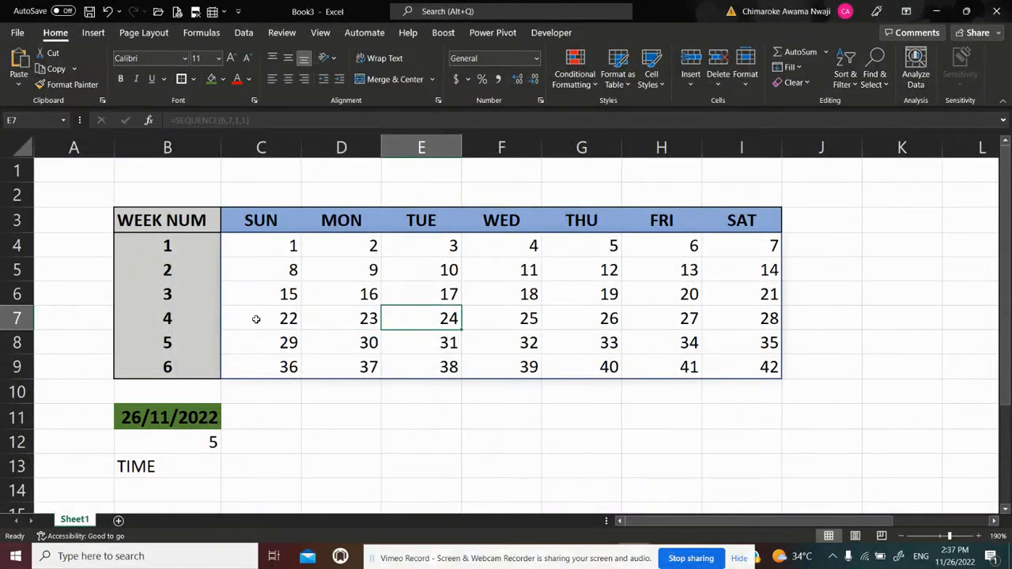
key(Right)
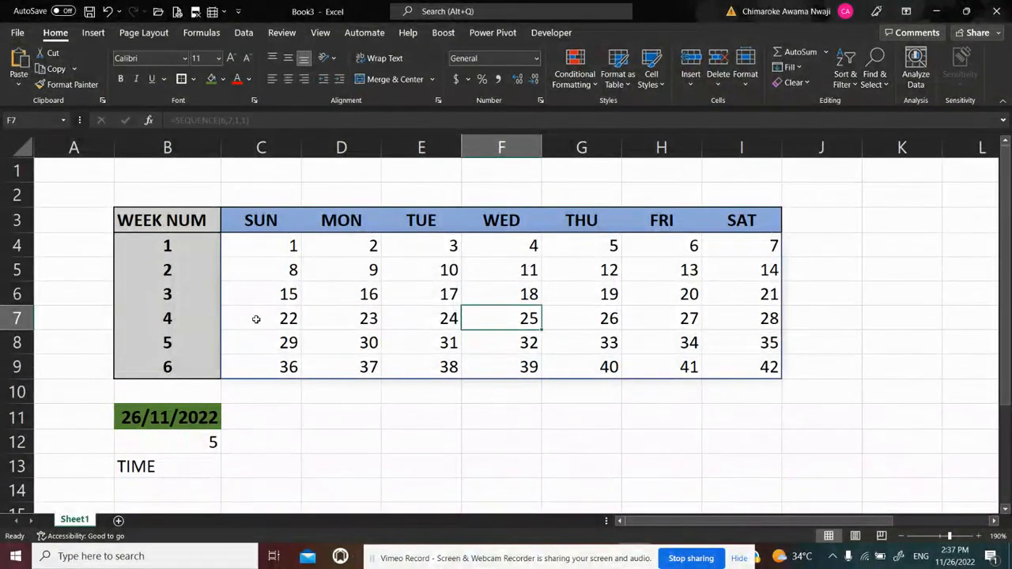
key(Right)
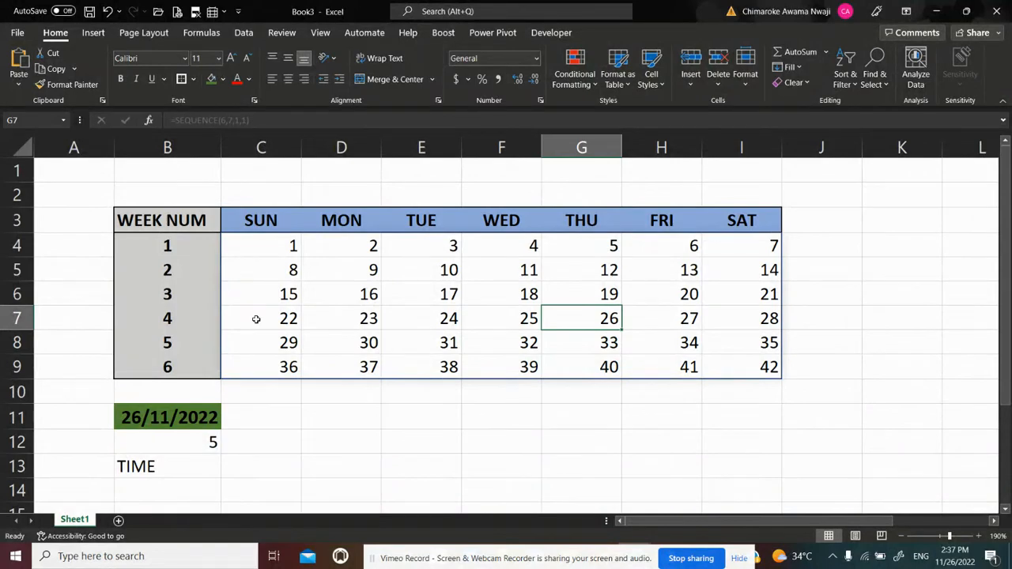
Make the weekday number in B12 bold
click(198, 445)
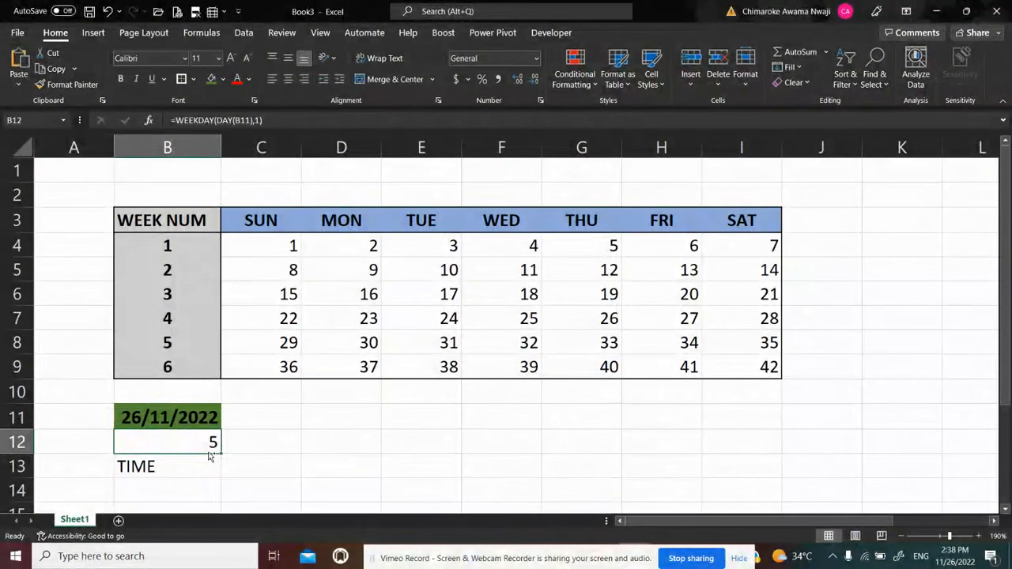
key(ctrl+b)
click(247, 452)
click(198, 448)
Enter the heading WEEKDAY NUM in L2, clear of the calendar, and autofit column L to the text
click(268, 437)
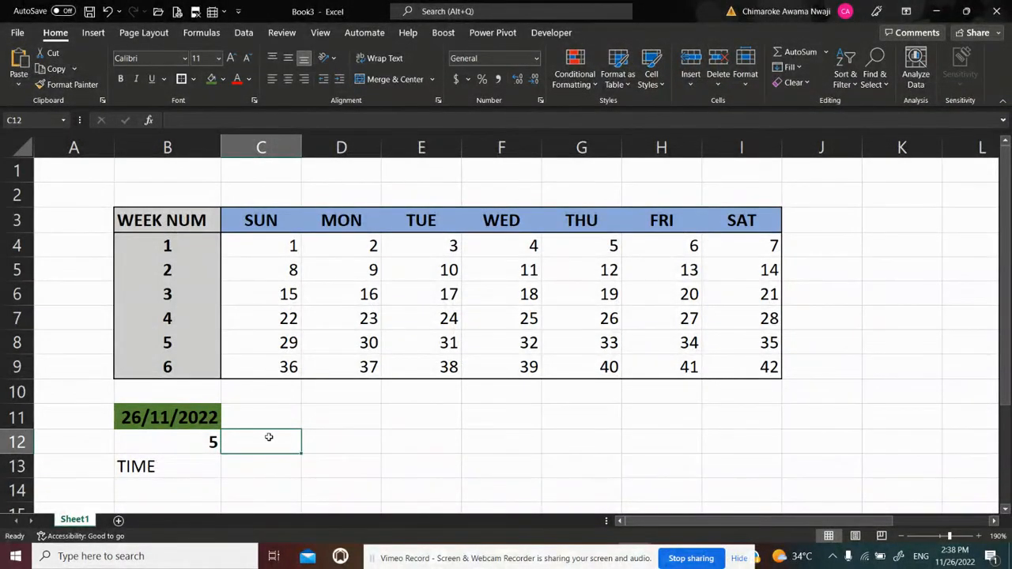
key(Right)
key(Right)
key(Right)
key(Right)
key(Right)
key(Right)
key(Right)
key(Right)
key(Right)
key(Right)
key(Right)
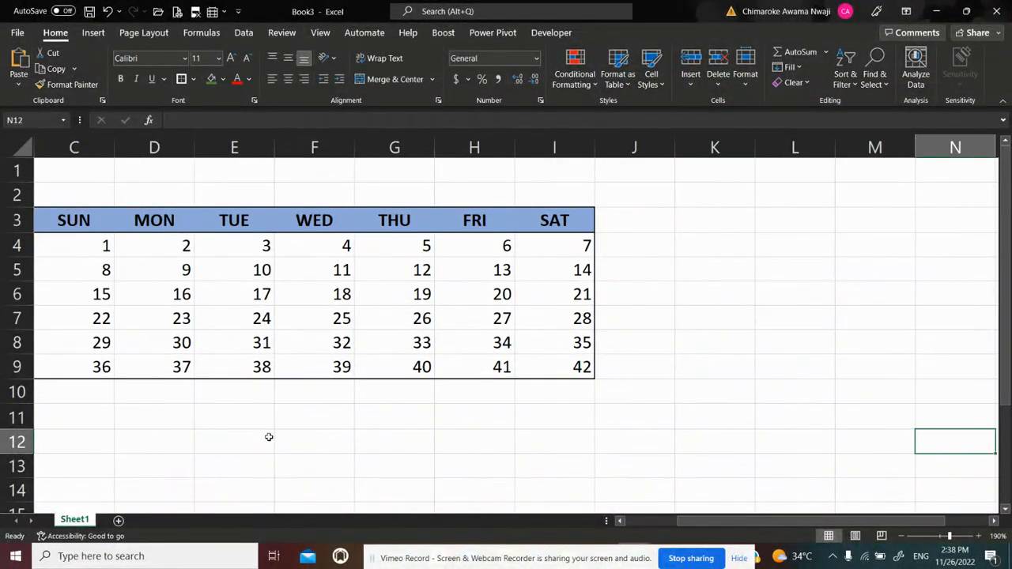
key(Right)
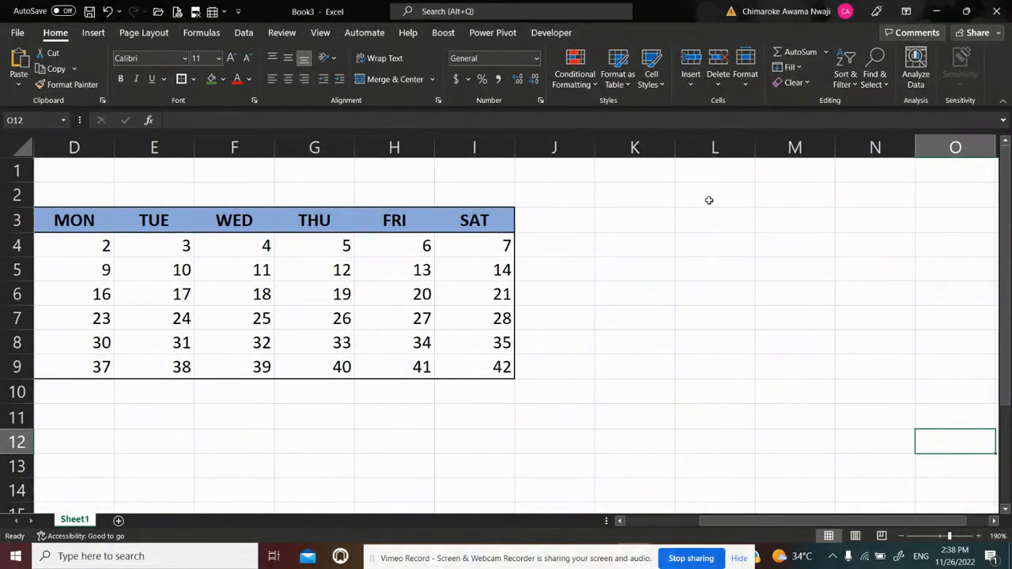
click(709, 200)
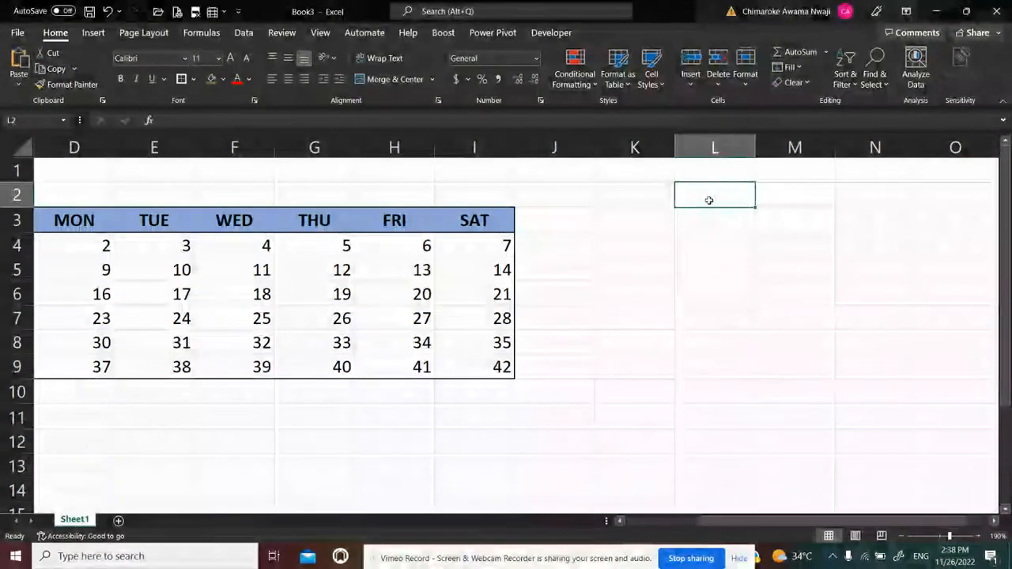
text(W)
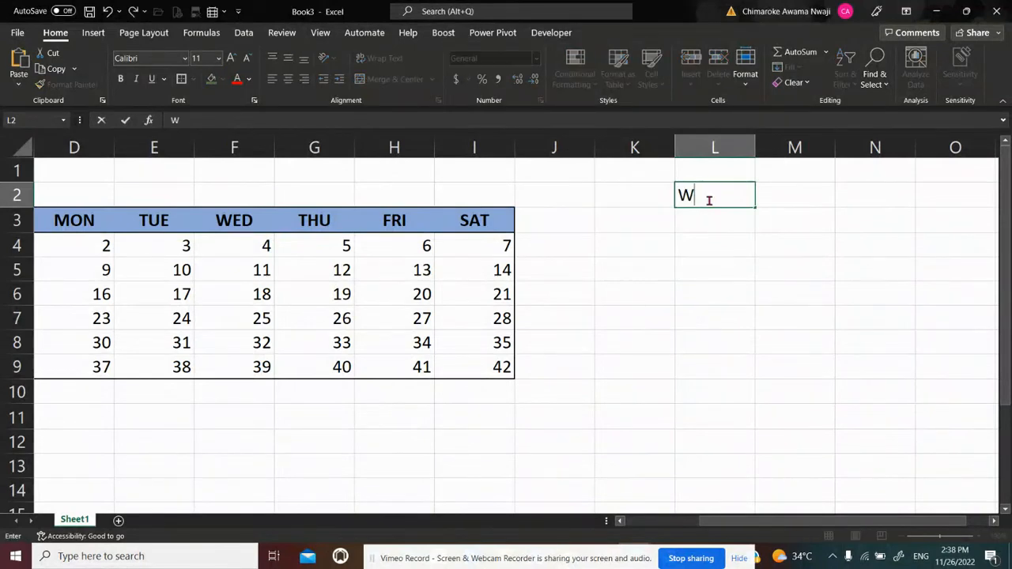
text(EEKDA)
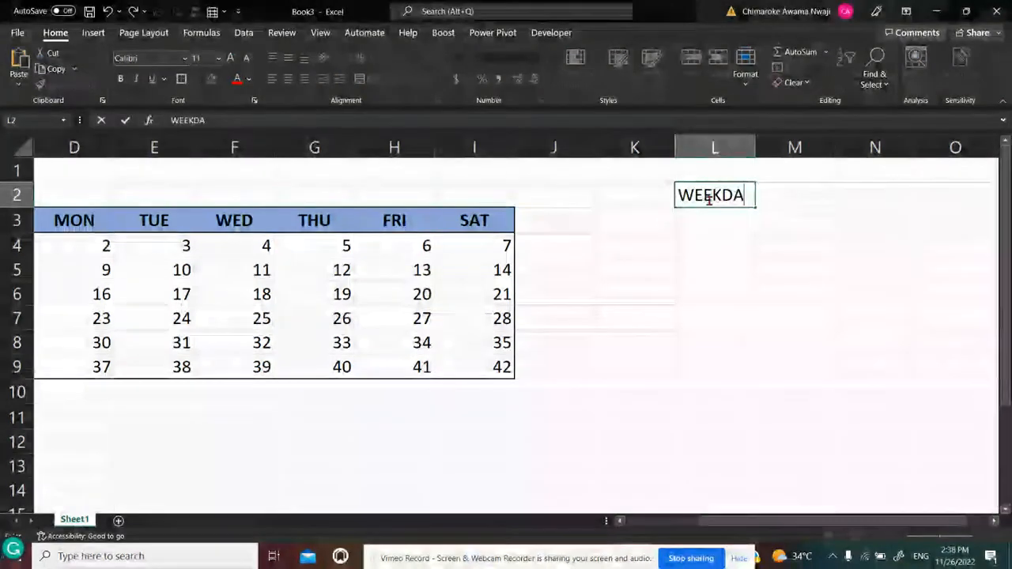
text(Y NUM)
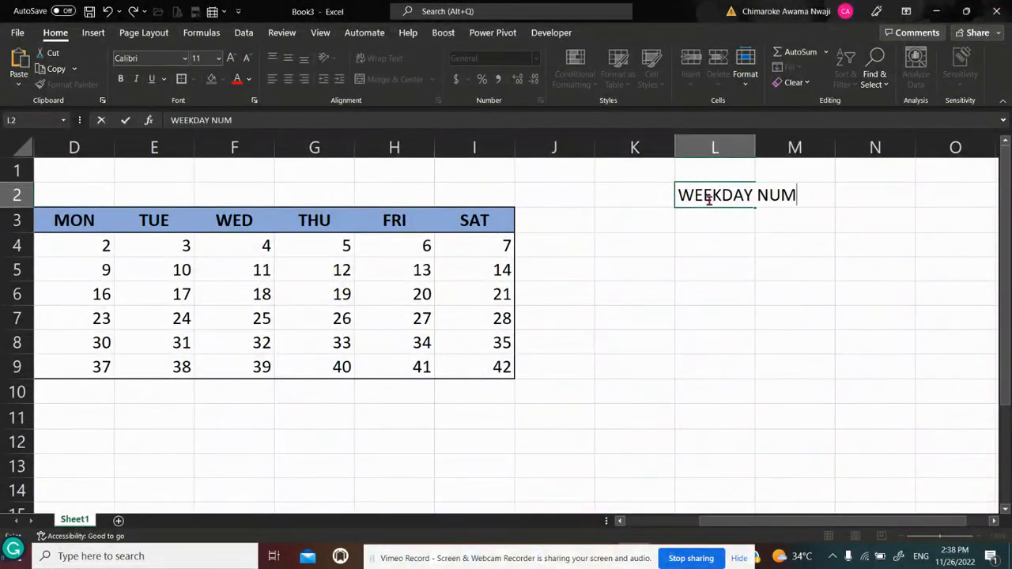
key(Return)
click(709, 198)
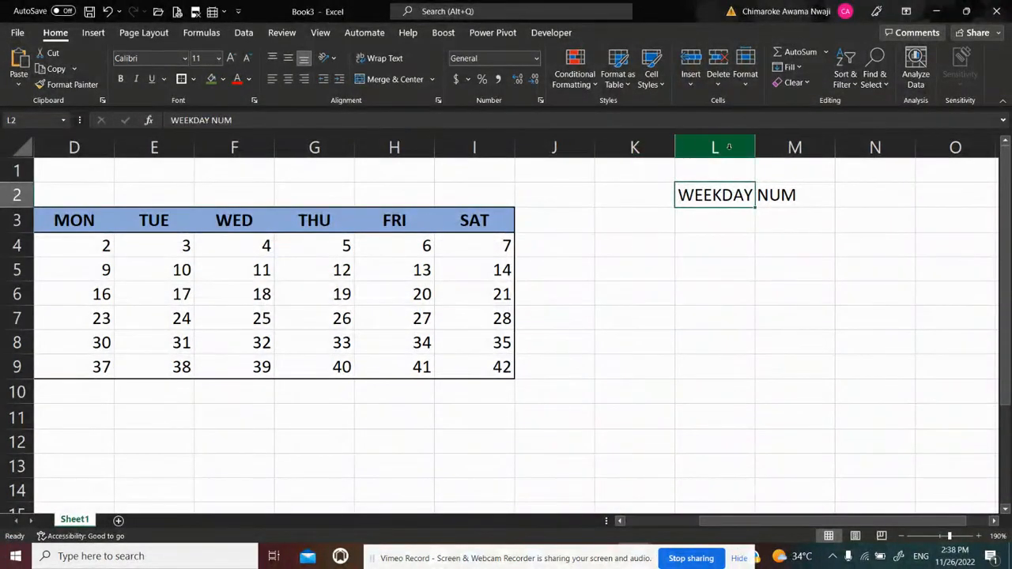
double_click(755, 147)
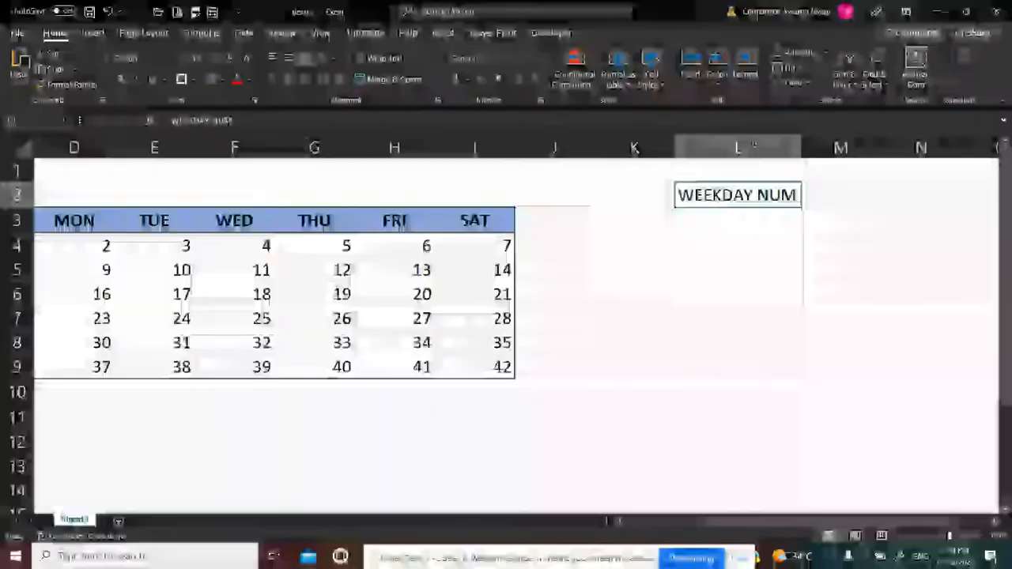
Enter the heading WEEKDAY in M2 and widen column M slightly to fit it
click(844, 187)
text(WEEDAY)
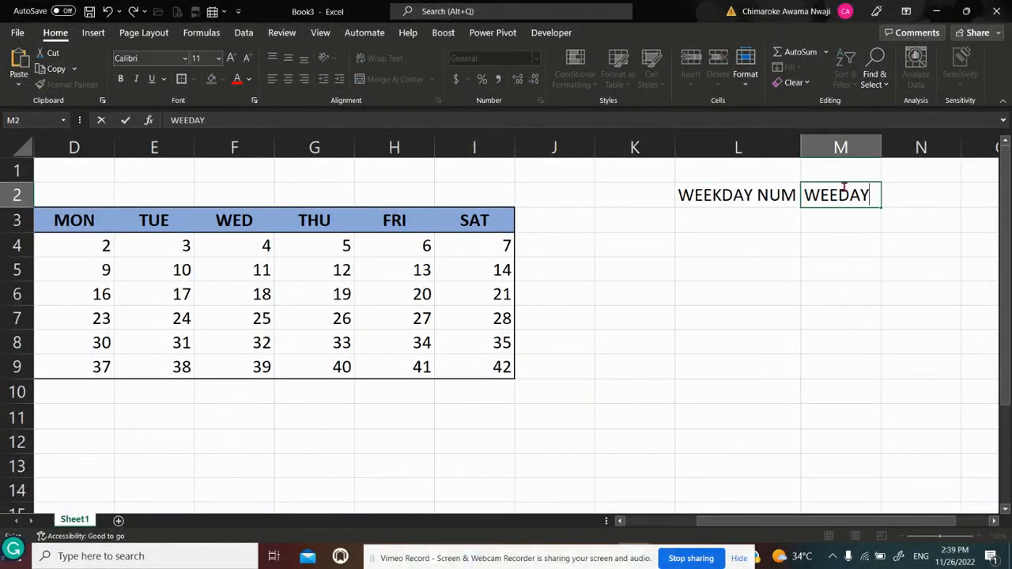
key(BackSpace)
key(BackSpace)
key(BackSpace)
text(KDAY)
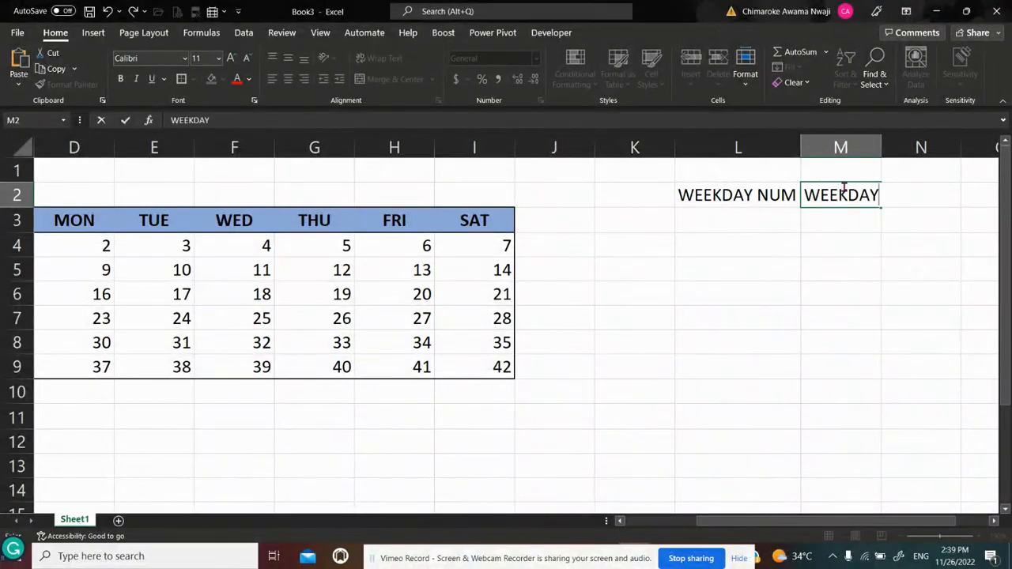
key(Return)
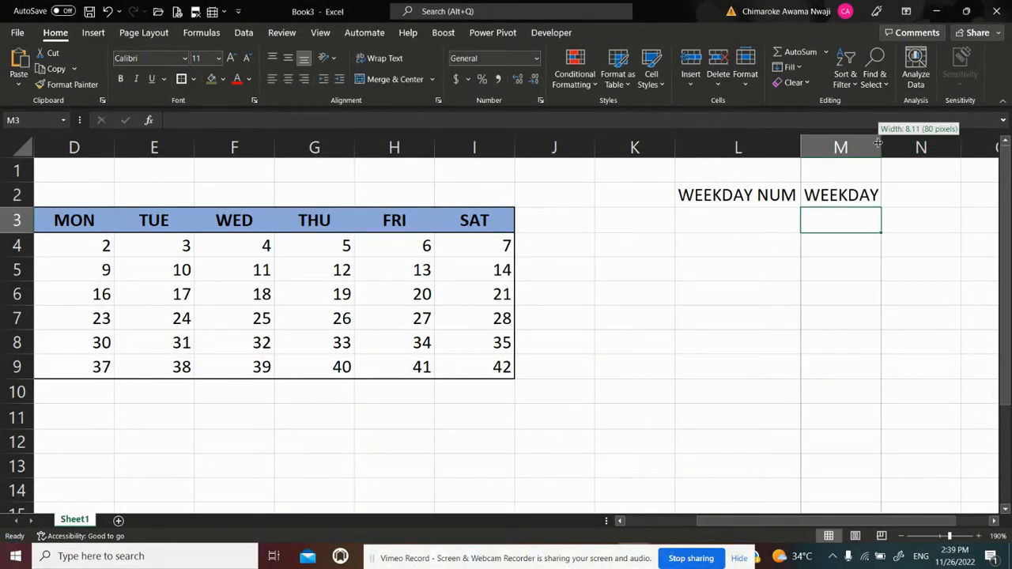
Fill the WEEKDAY NUM column from L3 downward with the numbers 1 to 7 using =SEQUENCE(7)
click(763, 216)
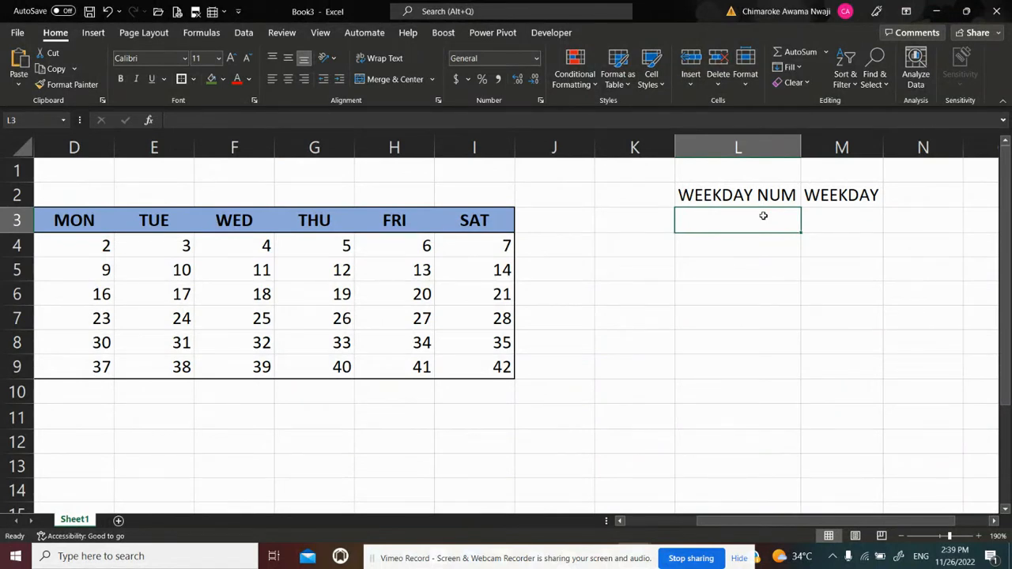
text(=)
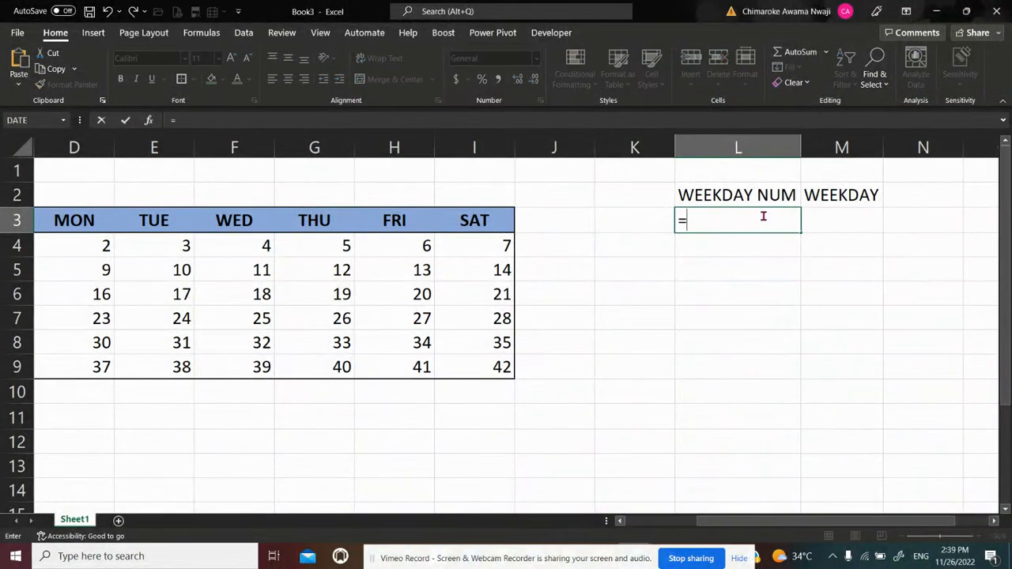
text(SEQUENCE)
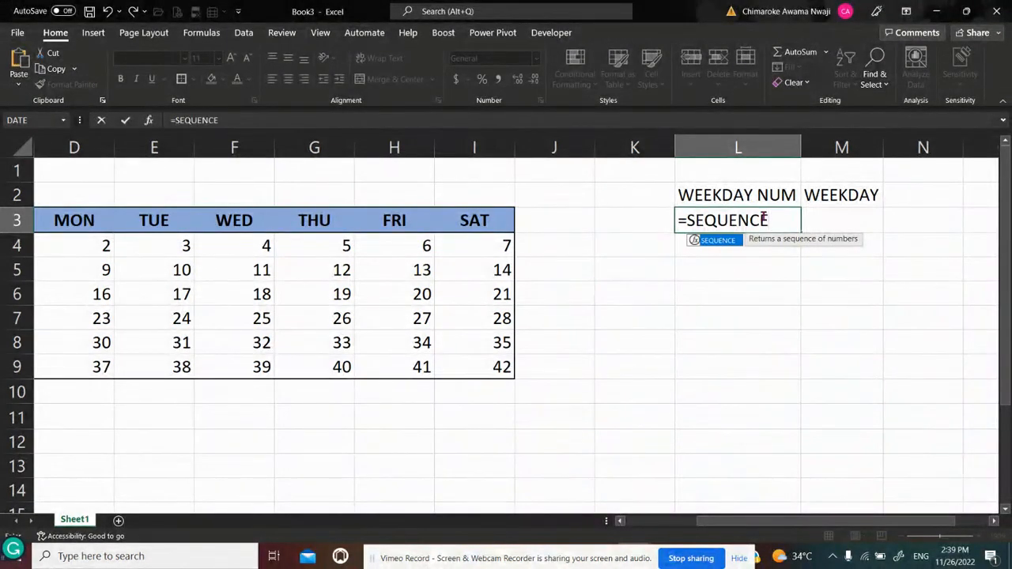
text(()
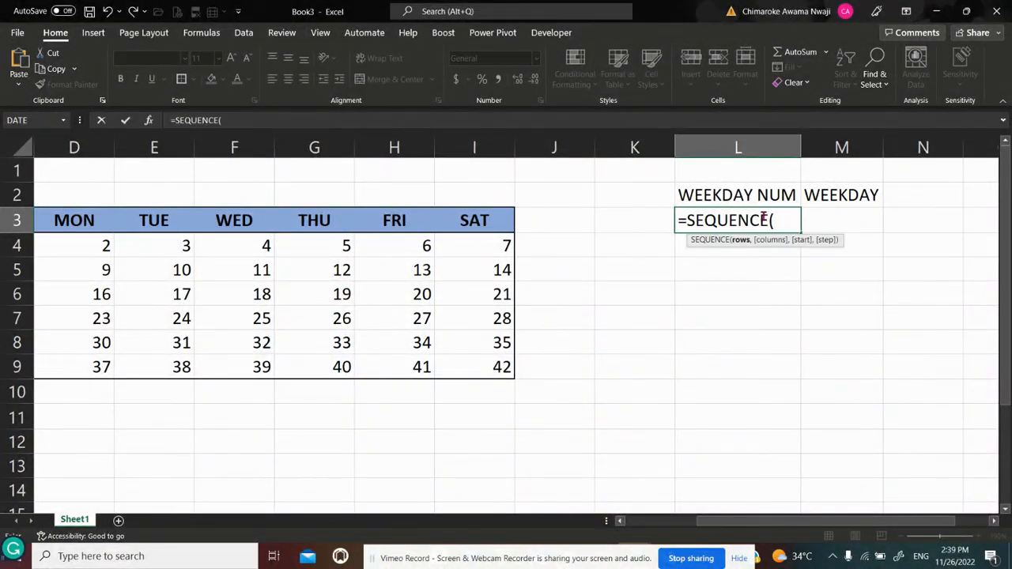
text(7))
key(Return)
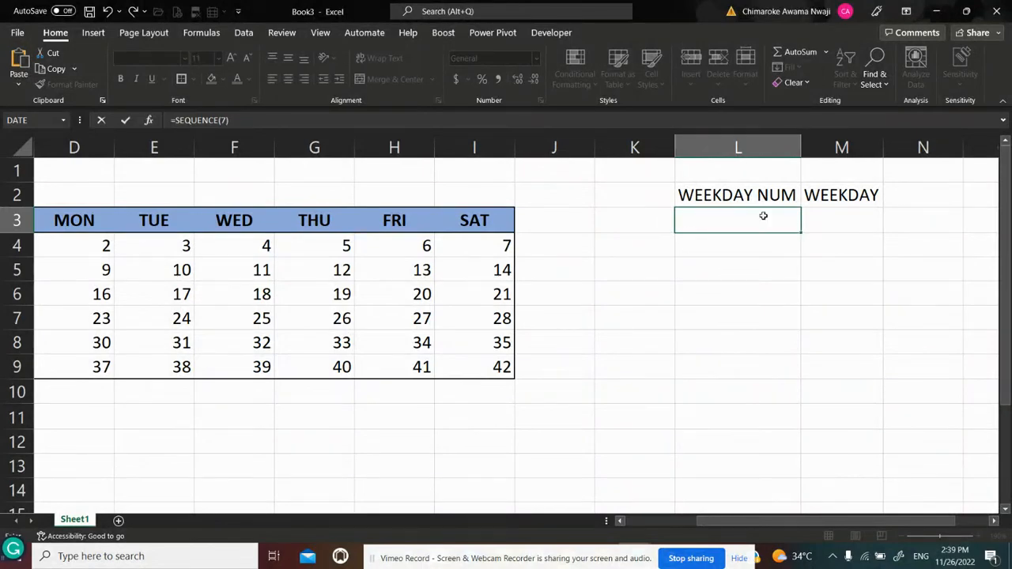
click(771, 210)
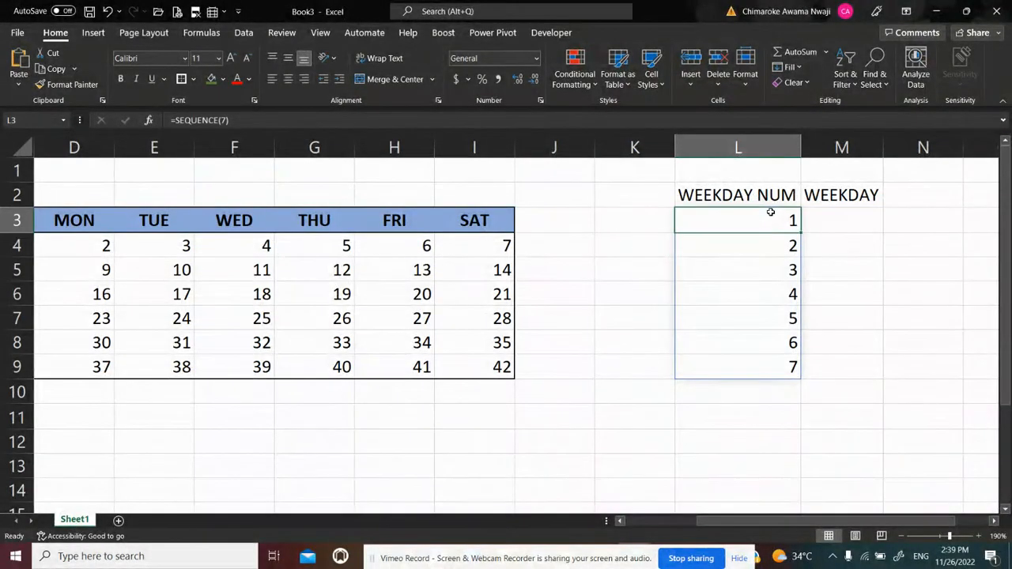
Fill the WEEKDAY column from M3 to M9 with the day names SUNDAY to SATURDAY and autofit column M
click(828, 216)
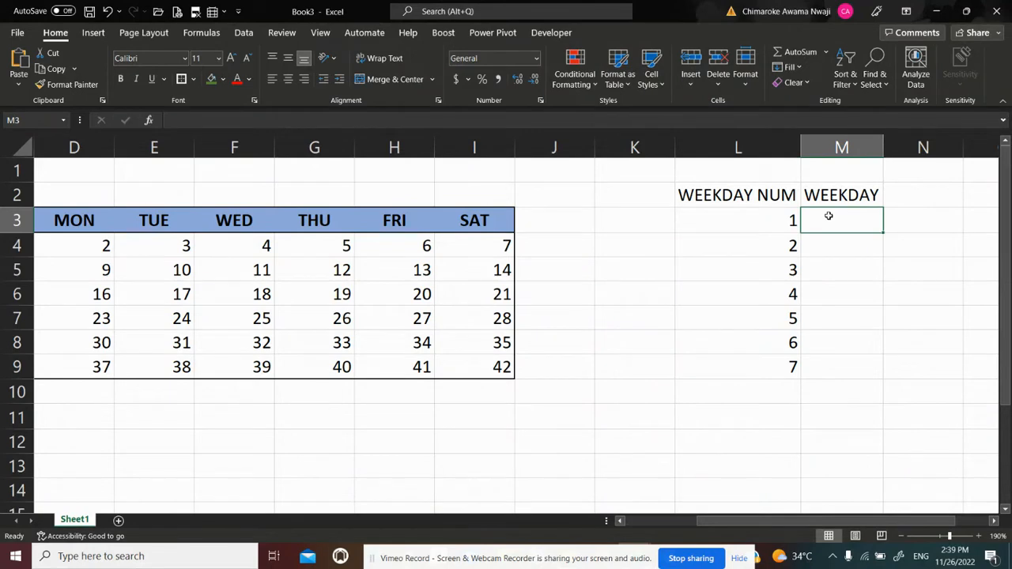
text(SUN)
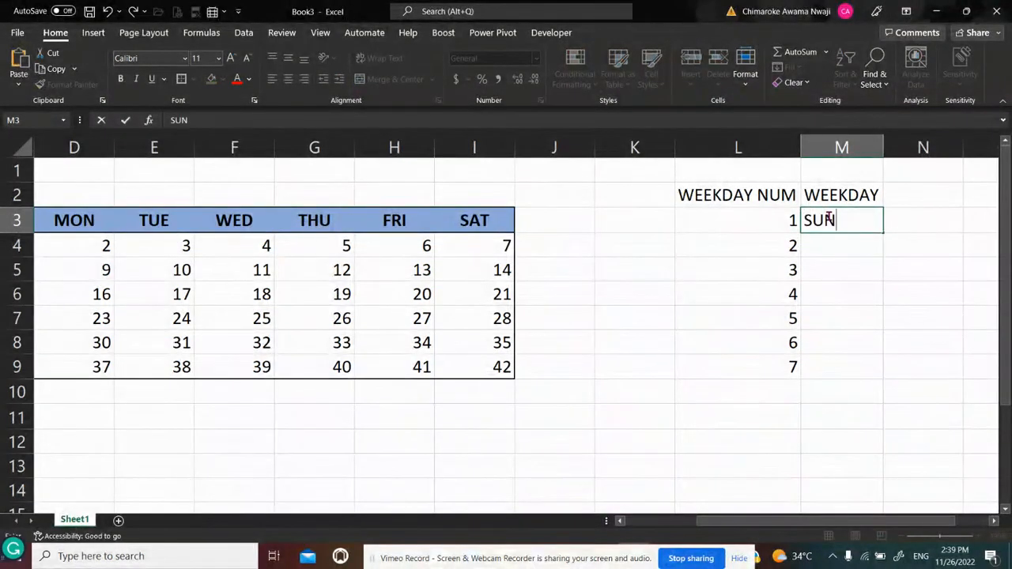
text(DAY)
key(Return)
click(841, 216)
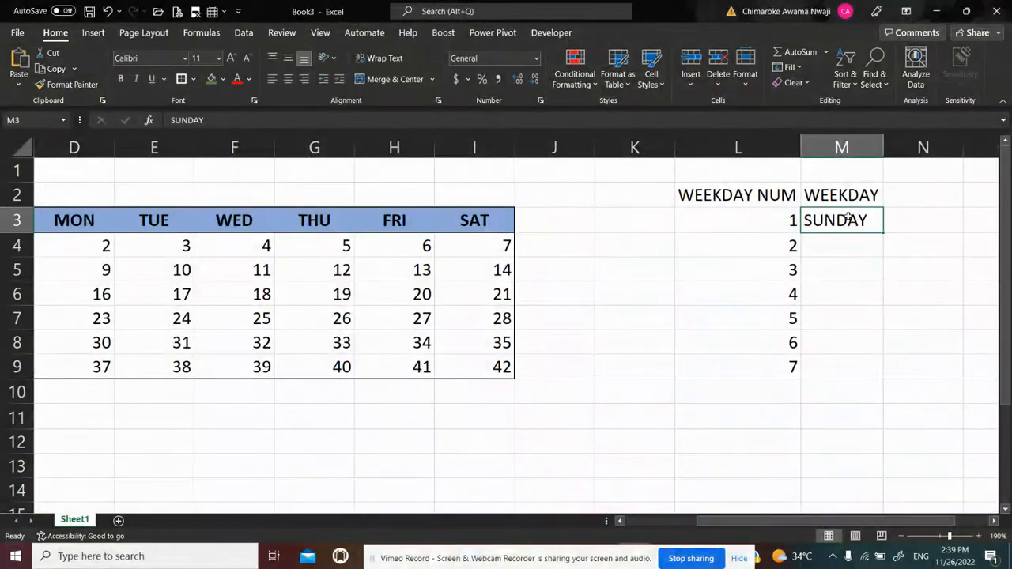
double_click(884, 231)
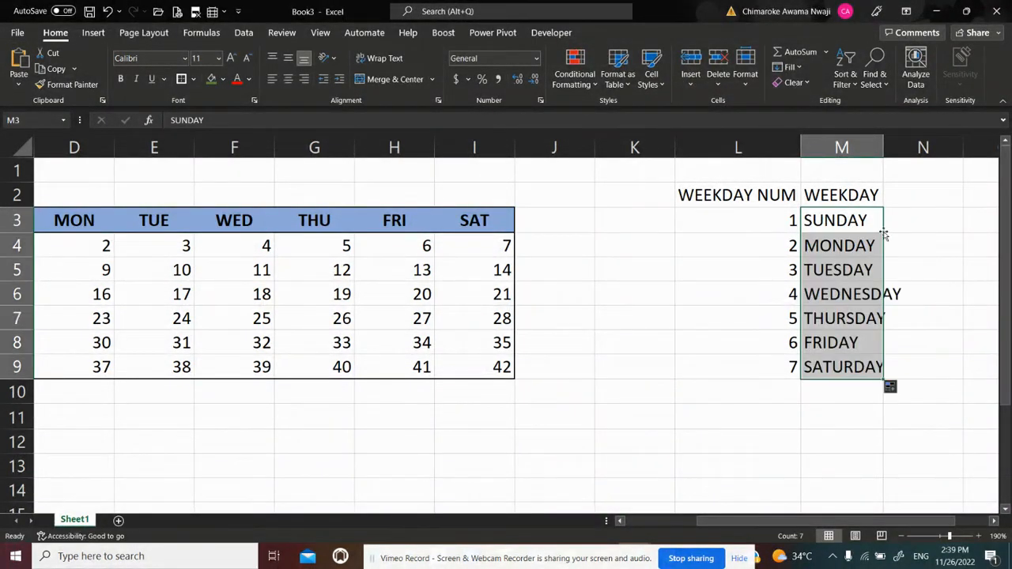
double_click(882, 142)
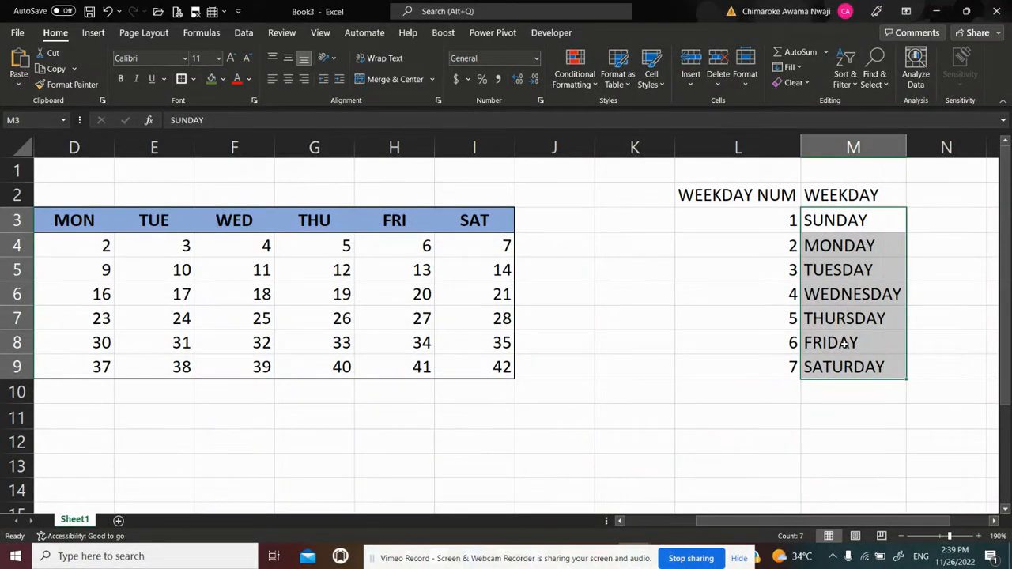
click(826, 435)
Give the lookup headings in L2:M2 the calendar header's light blue fill and bold text, and autofit column L
click(722, 198)
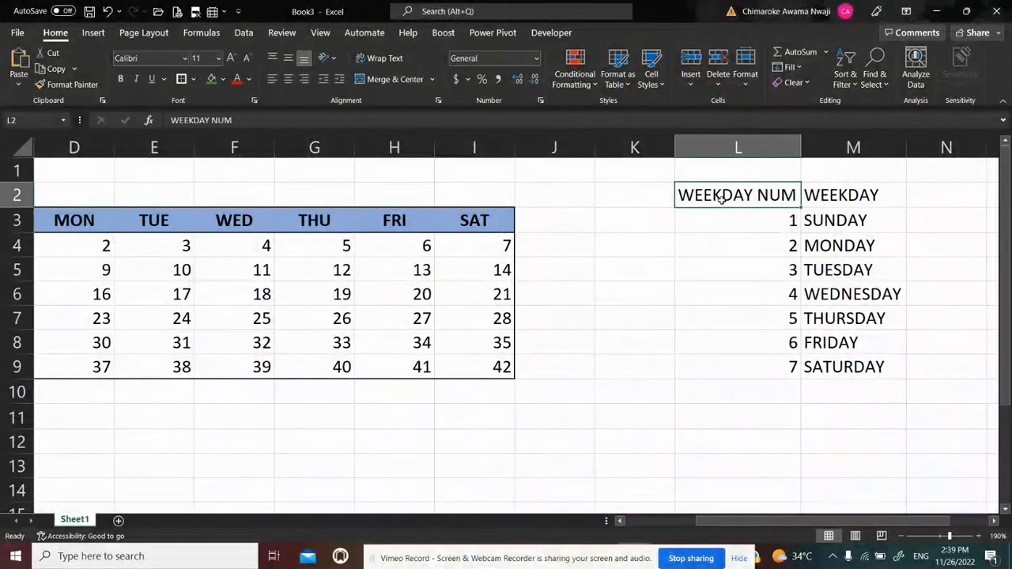
drag(721, 197, 850, 196)
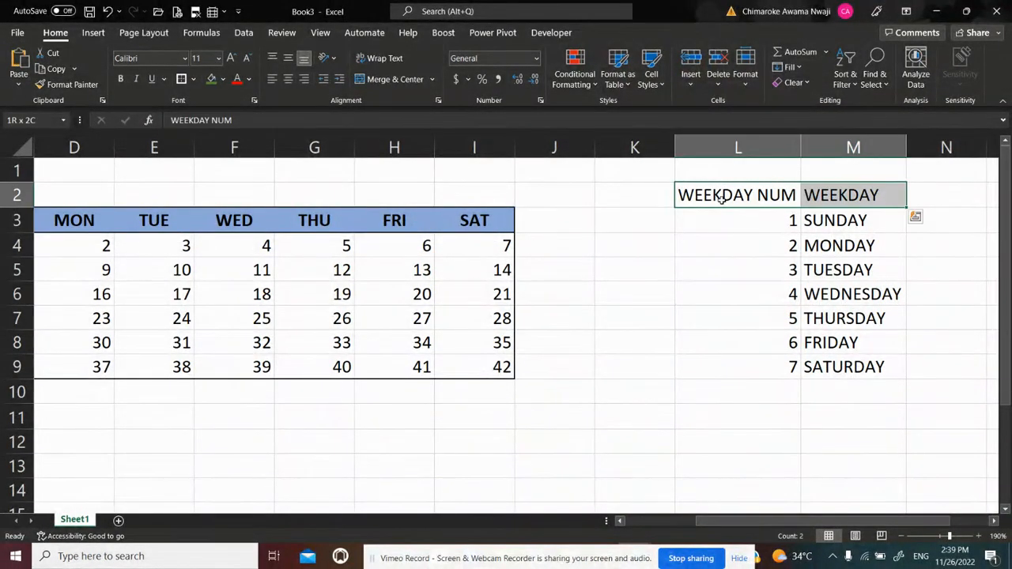
click(223, 79)
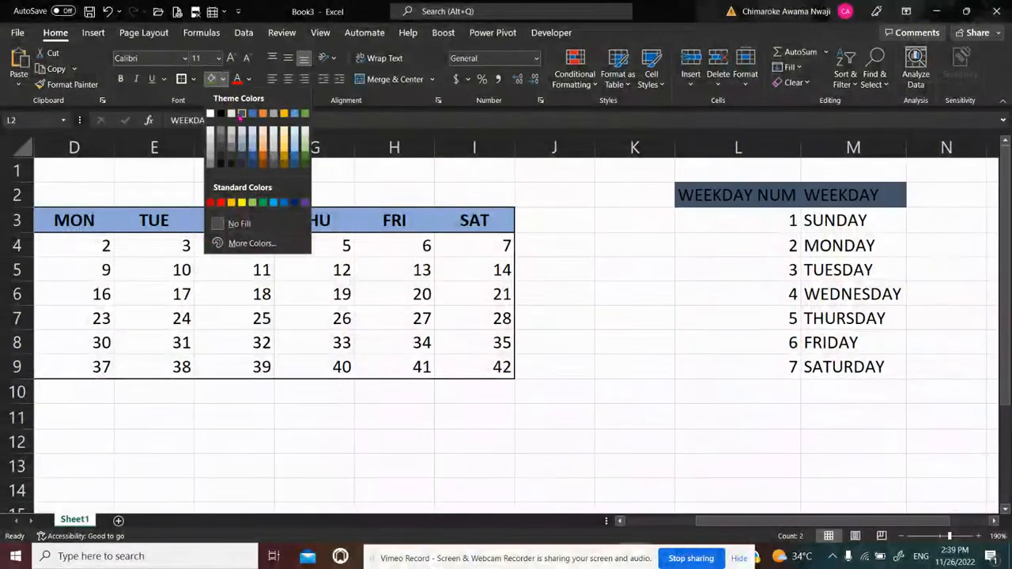
click(250, 143)
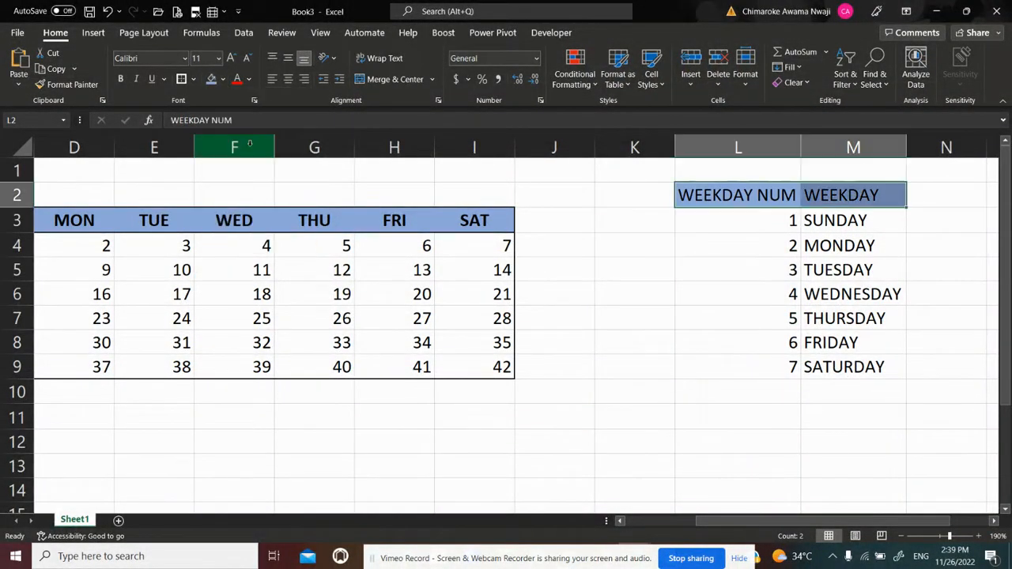
key(ctrl+b)
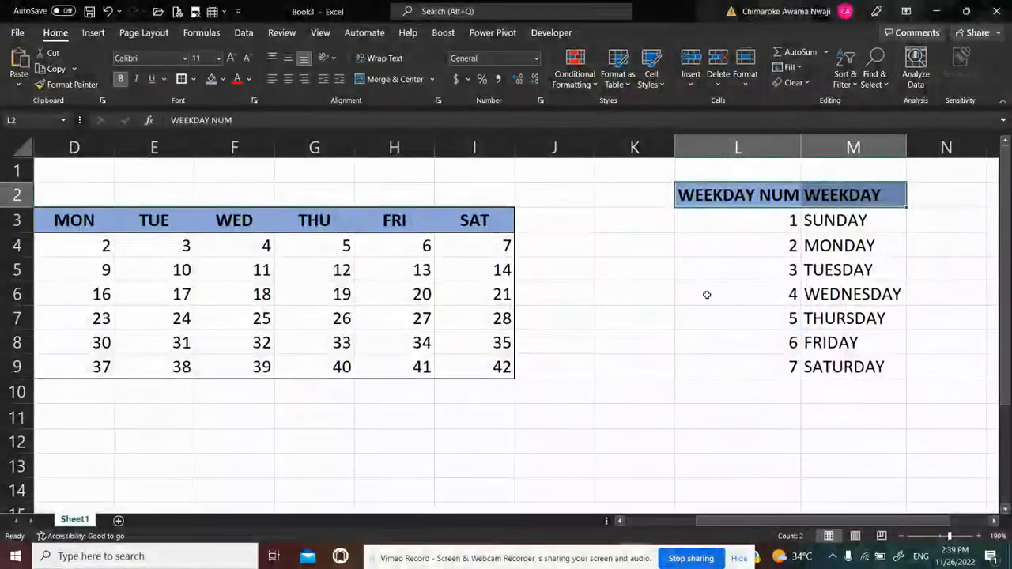
click(707, 294)
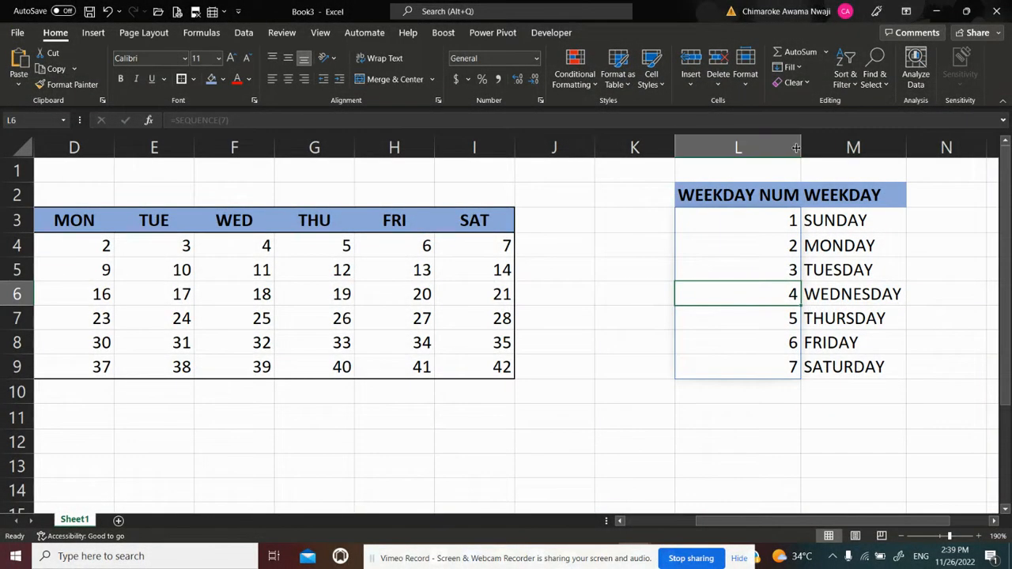
double_click(796, 148)
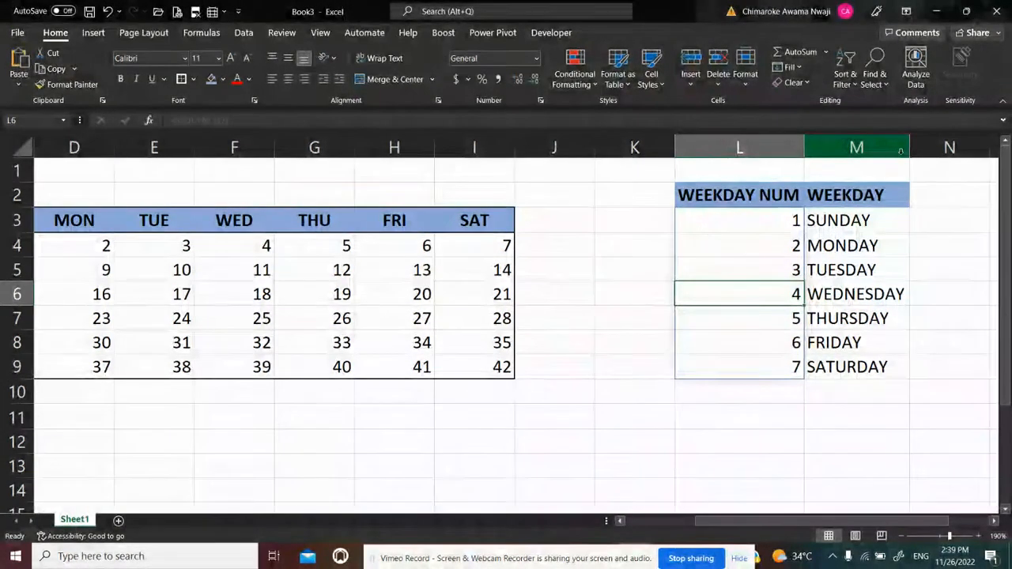
Return to the calendar area and select the empty cell D12 in the weekday number's row
click(738, 400)
key(Down)
key(Left)
key(Left)
key(Left)
key(Left)
key(Left)
key(Left)
key(Left)
key(Left)
key(Left)
key(Left)
key(Left)
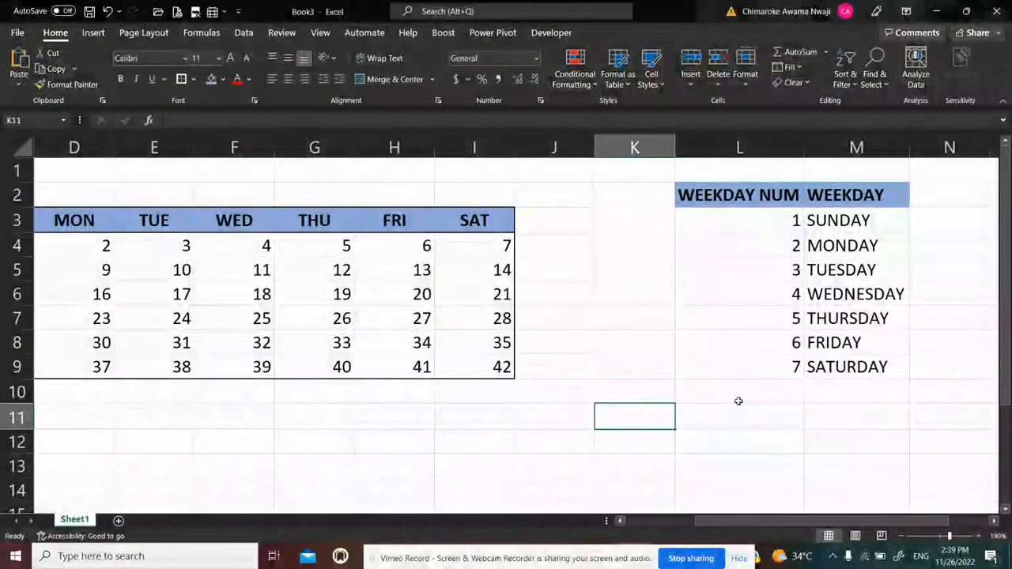
key(Down)
key(Down)
key(Up)
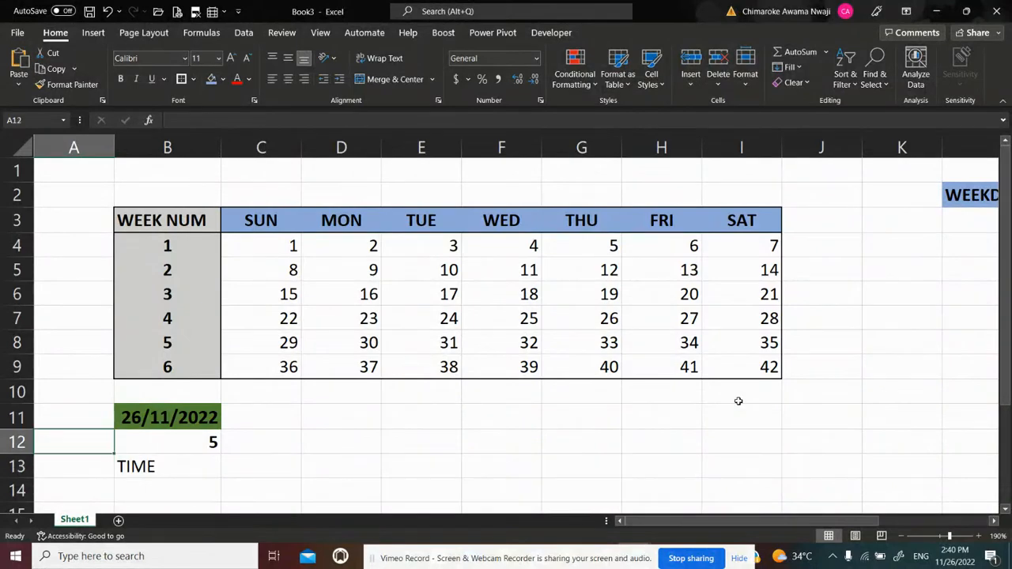
key(Right)
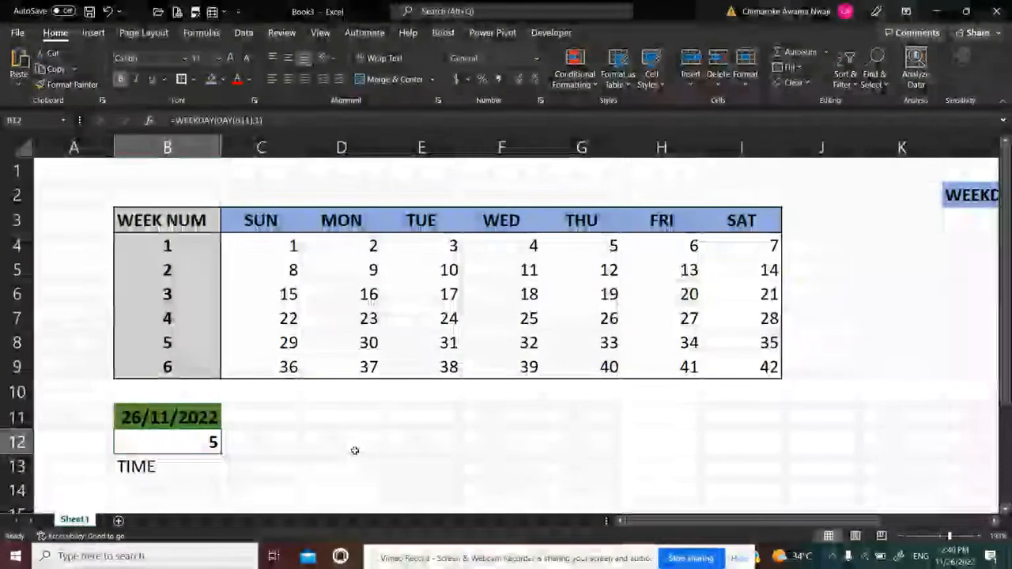
click(349, 448)
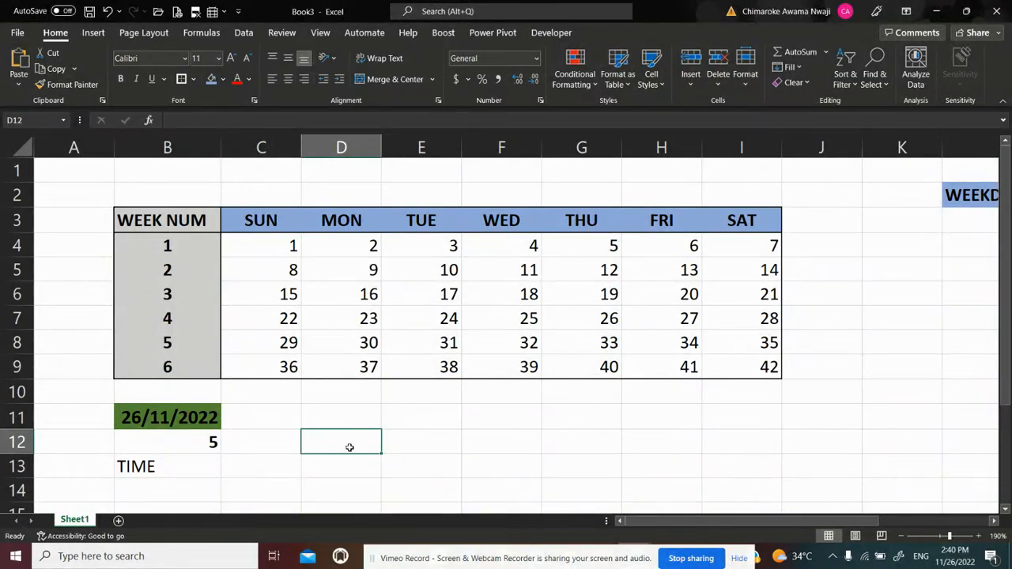
text(=X)
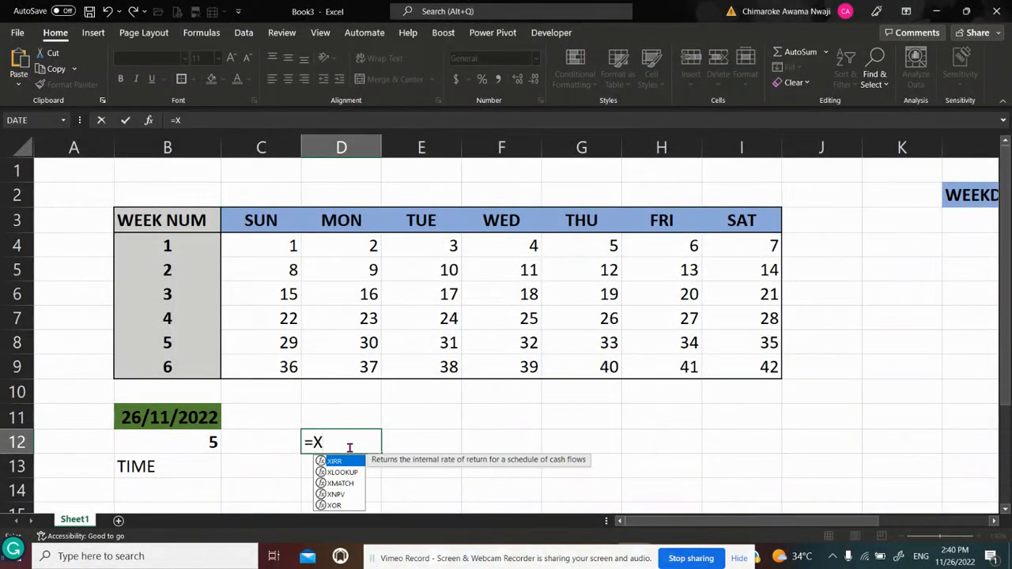
text(LOO)
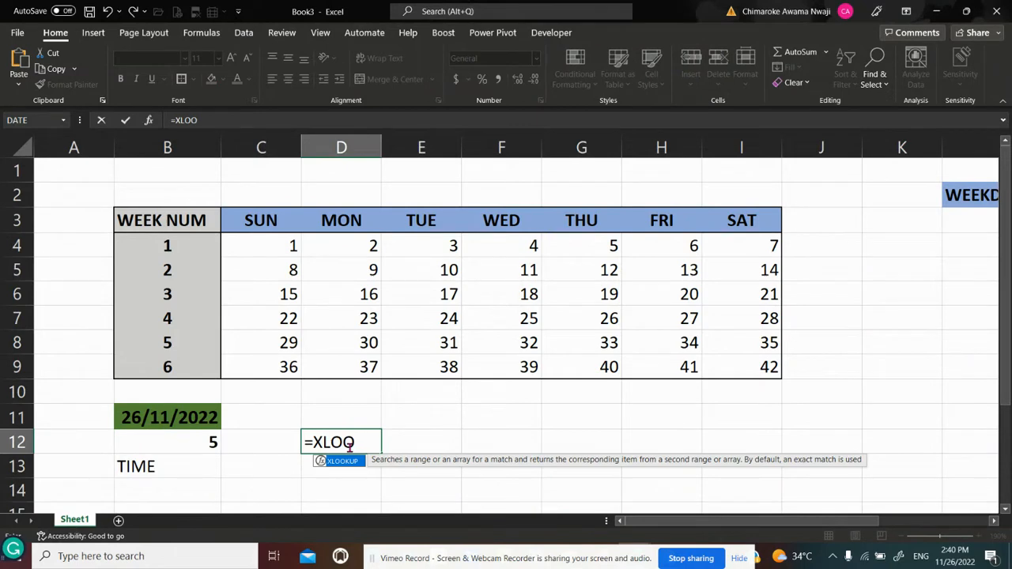
key(BackSpace)
key(BackSpace)
key(BackSpace)
key(BackSpace)
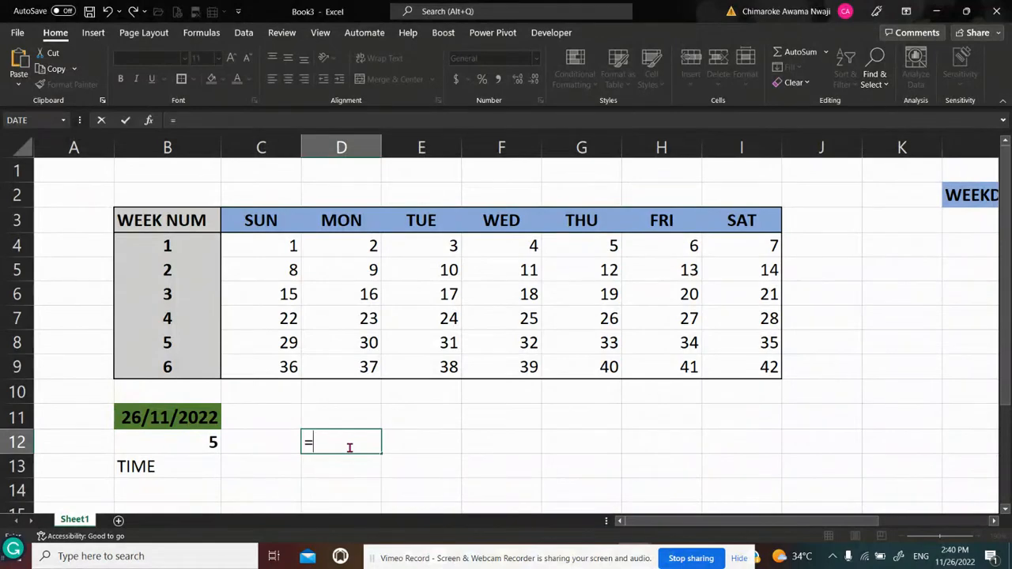
Start a VLOOKUP formula in D12 with B12 as the lookup value
text(VLO)
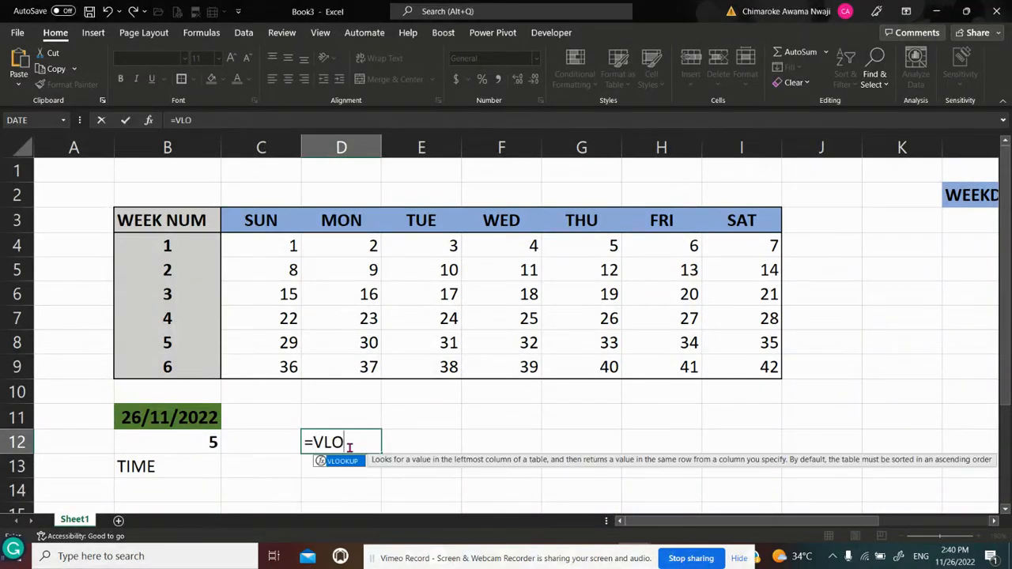
text(OKUP()
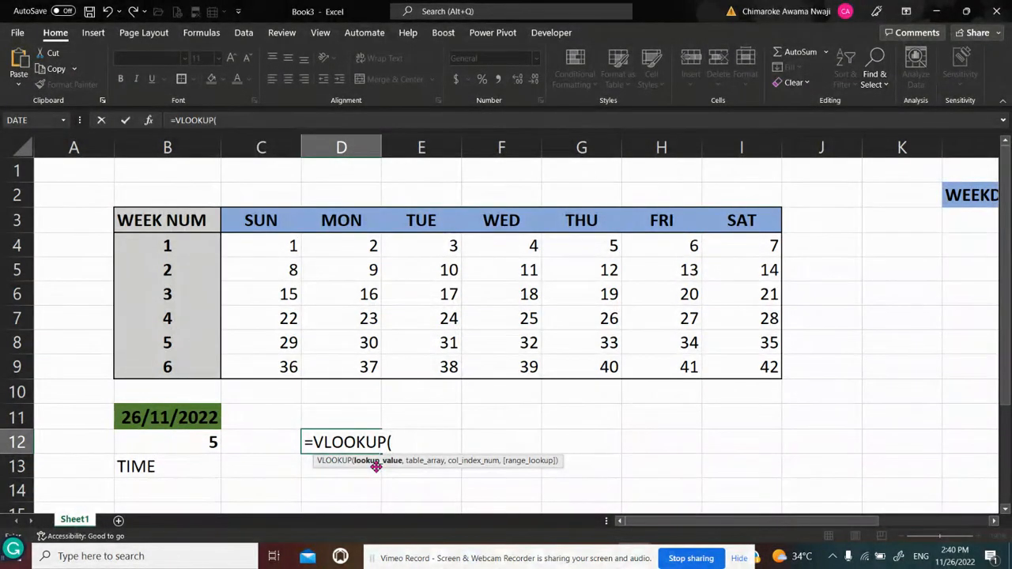
click(195, 444)
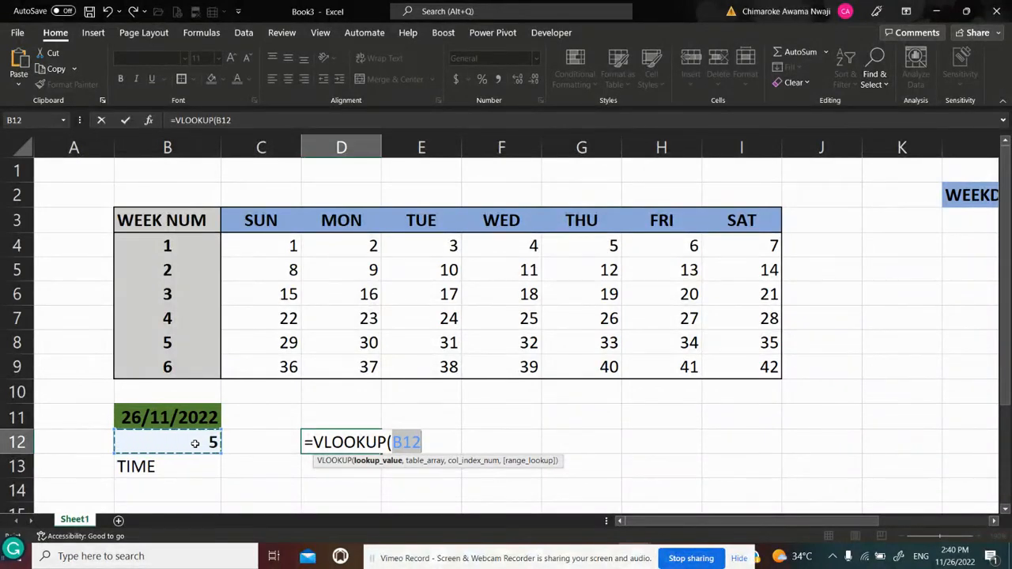
text(,)
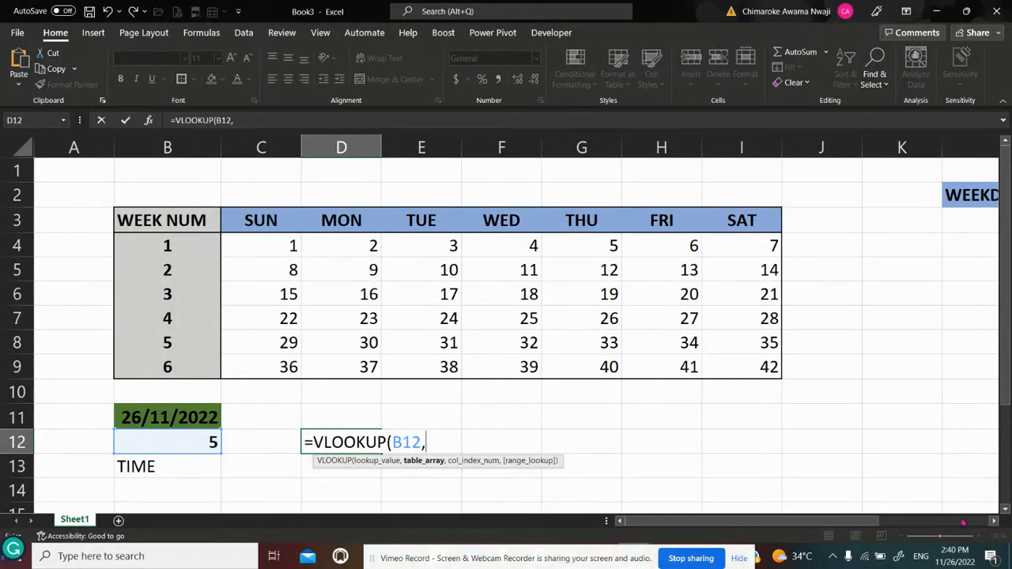
Set the VLOOKUP table array to the weekday lookup table as the absolute range $L$3:$M$9
click(993, 522)
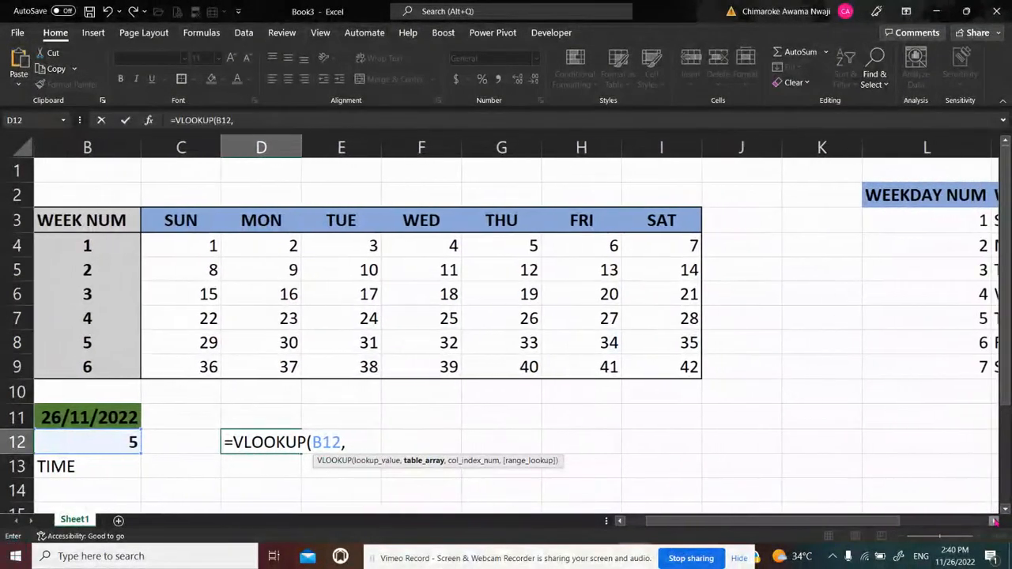
click(994, 522)
click(994, 522)
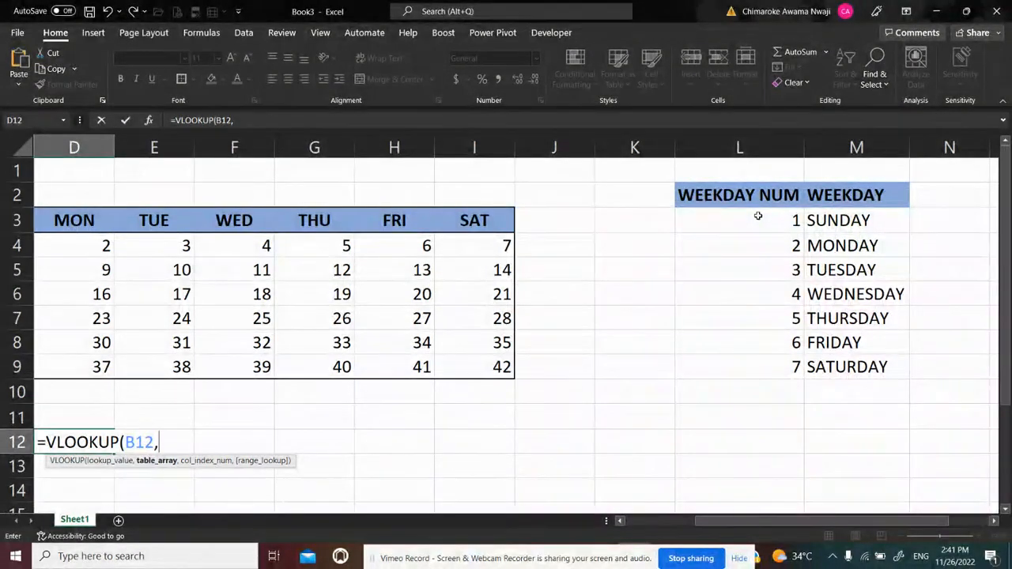
click(733, 217)
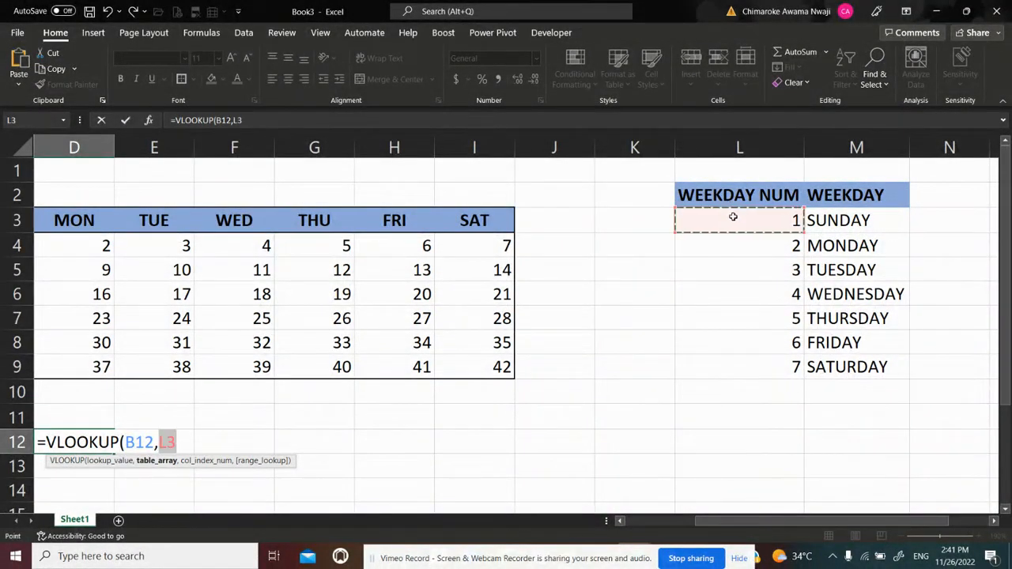
key(shift+Right)
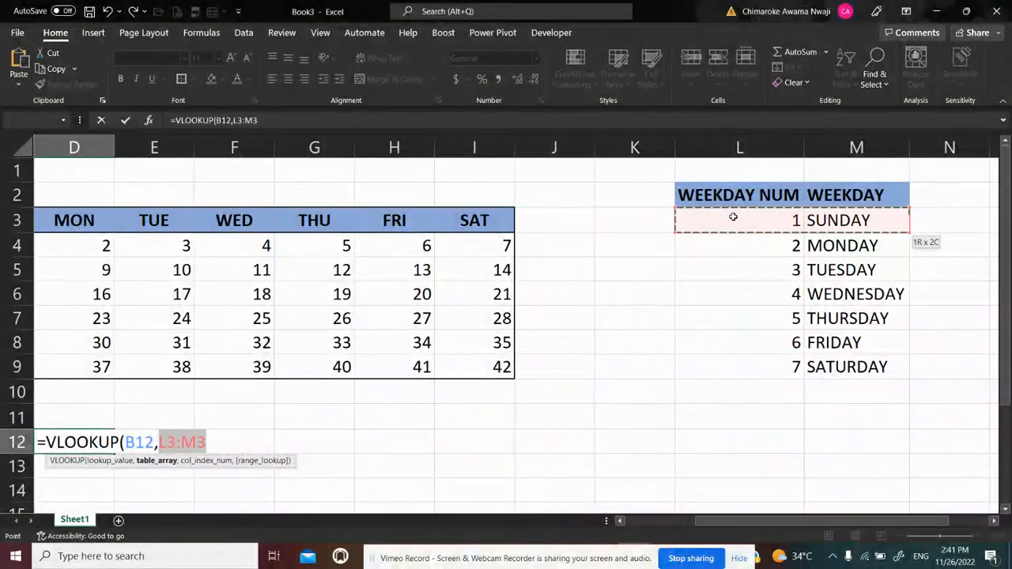
key(shift+Down)
key(shift+Down)
key(shift+Down)
key(shift+Down)
key(shift+Down)
key(shift+Down)
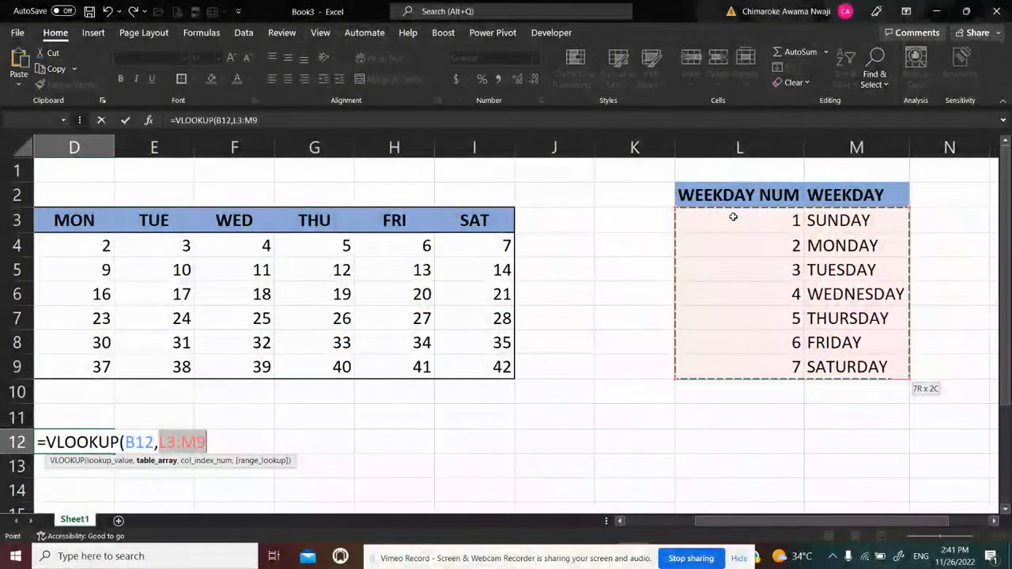
key(F4)
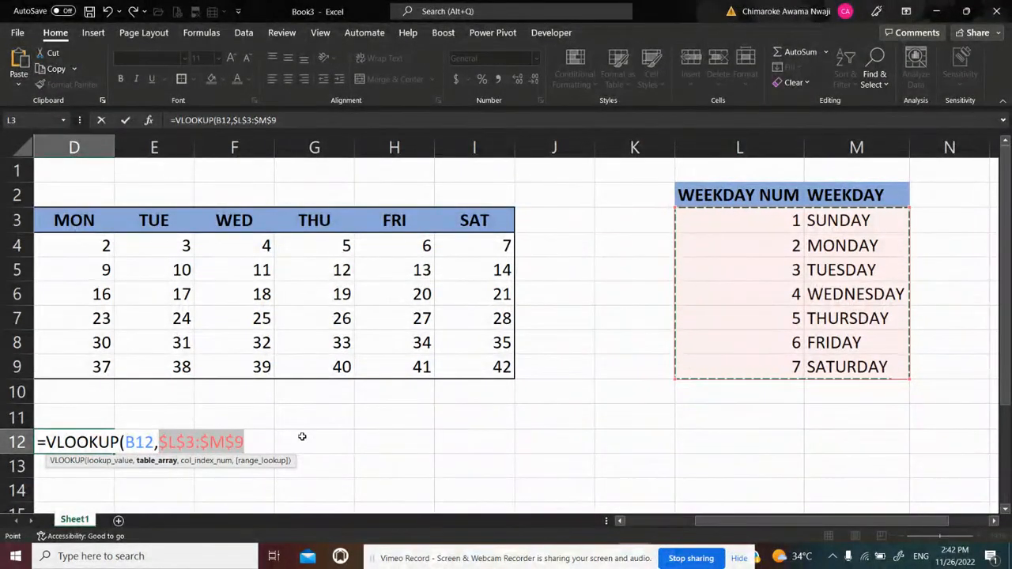
Complete the VLOOKUP in D12 with column index 2 and exact match FALSE, and enter the formula
text(,)
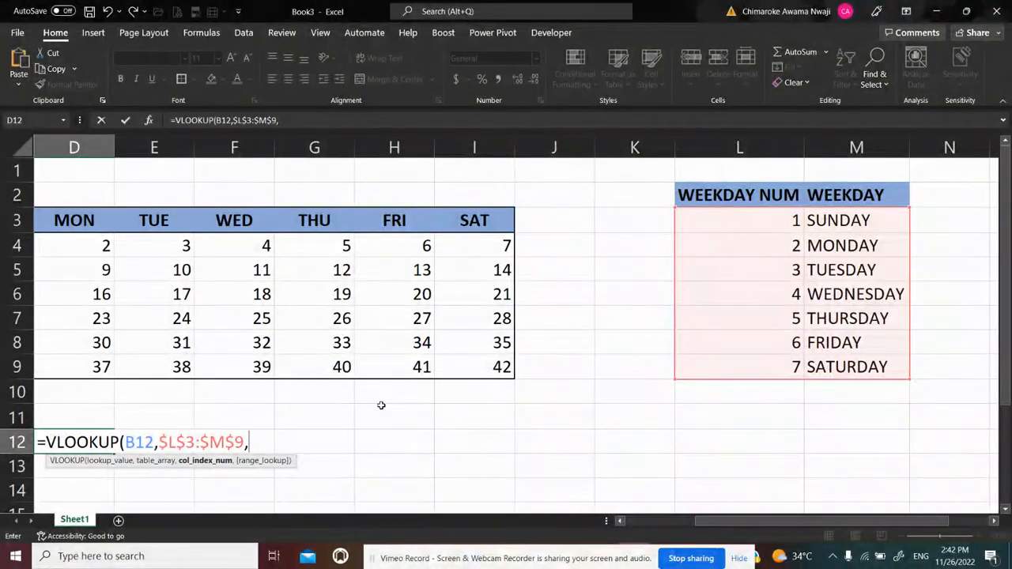
text(2,)
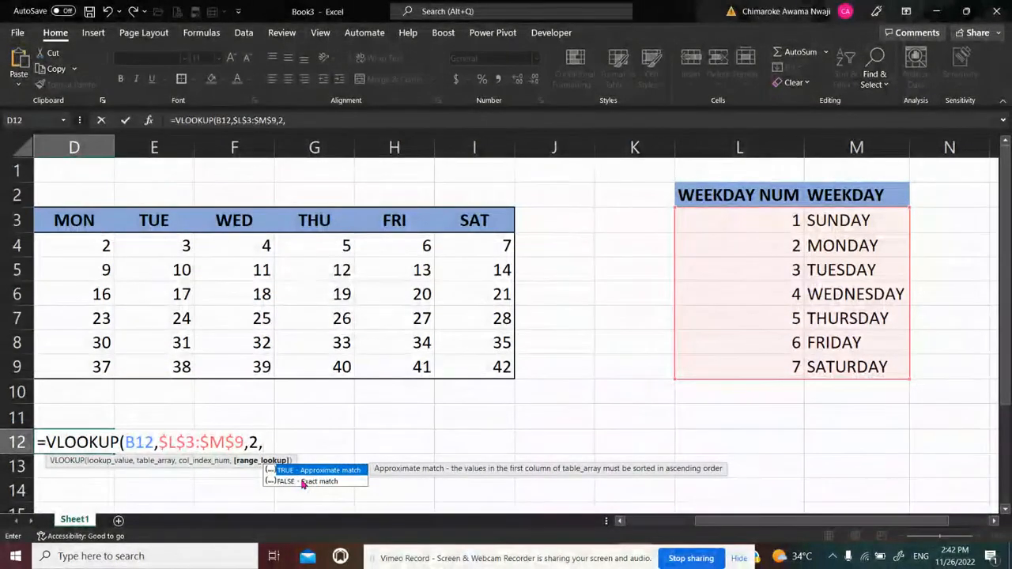
double_click(302, 481)
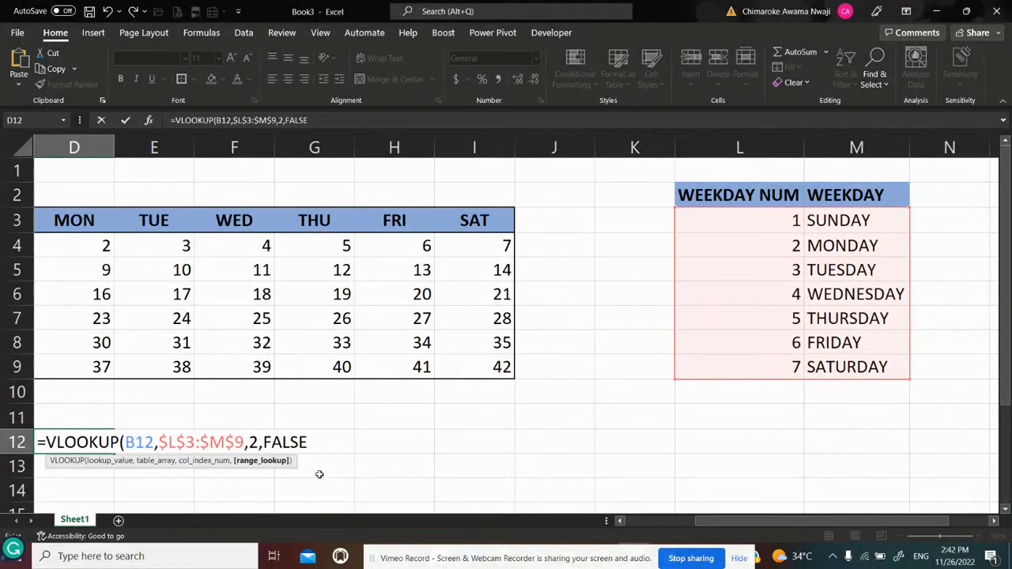
text())
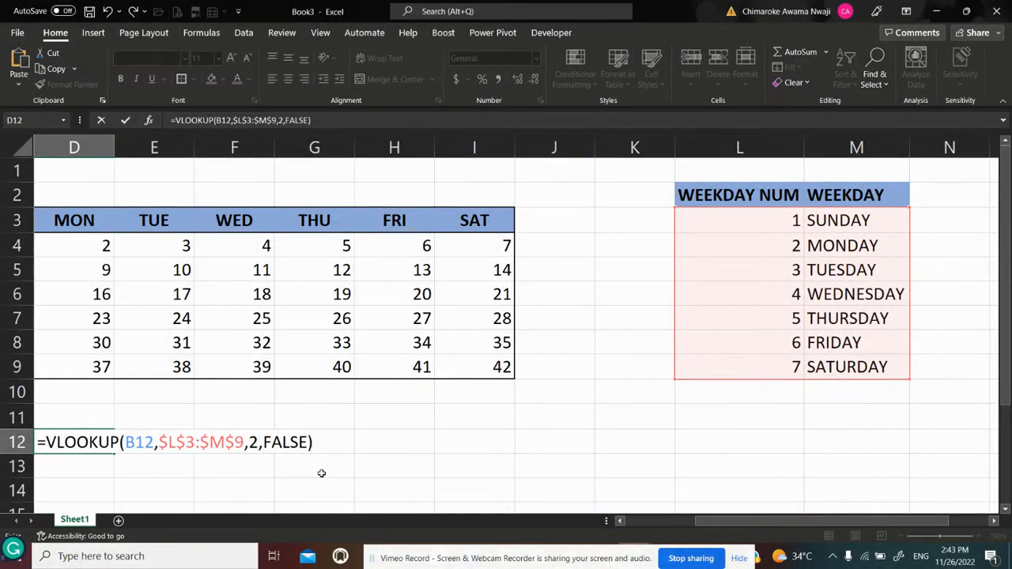
key(Return)
key(Up)
scroll(321, 473, left, 2)
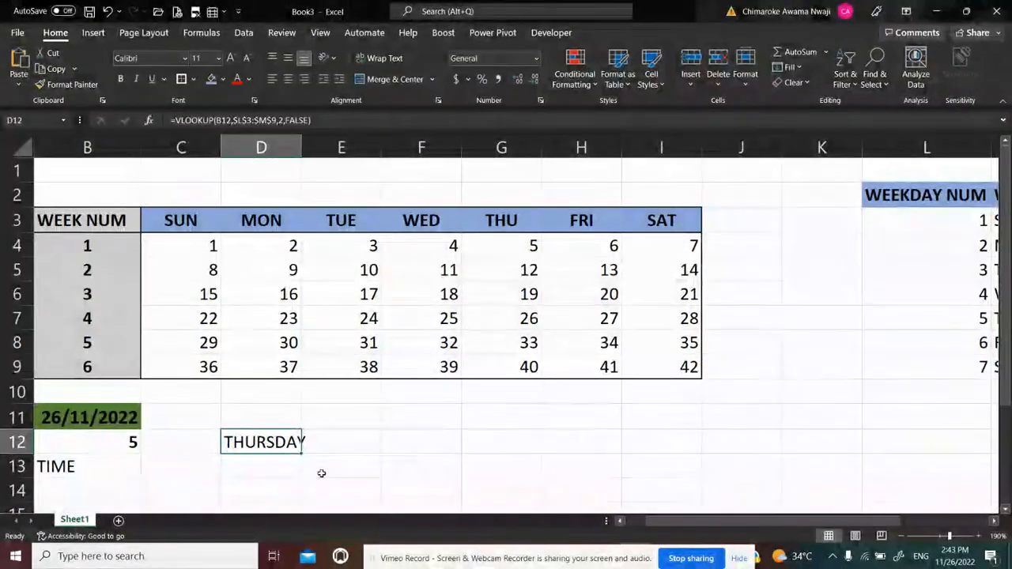
Compare the weekday number formula in B12 with the weekday name lookup in D12
key(Left)
key(Left)
key(Left)
key(Right)
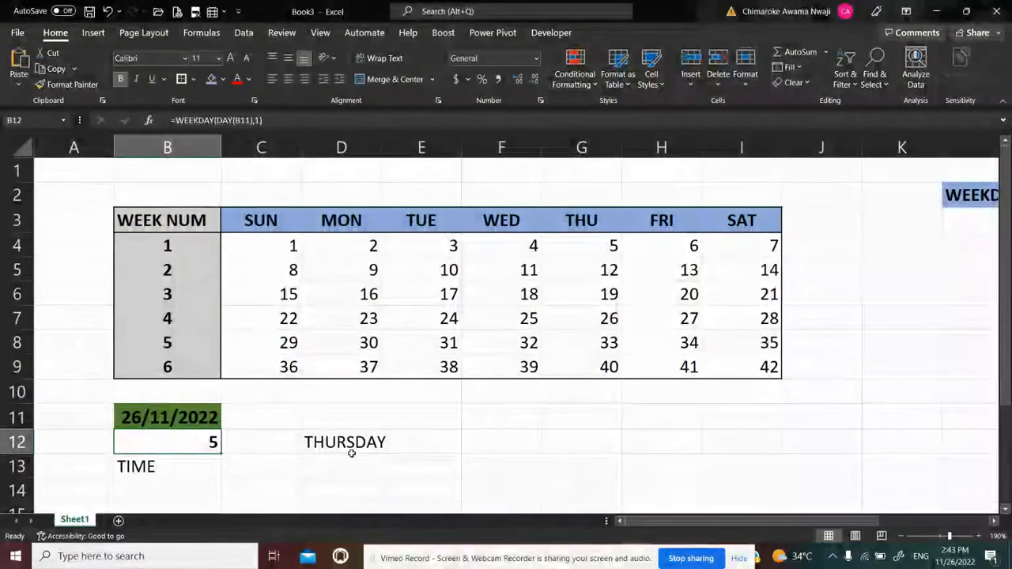
click(349, 444)
click(194, 443)
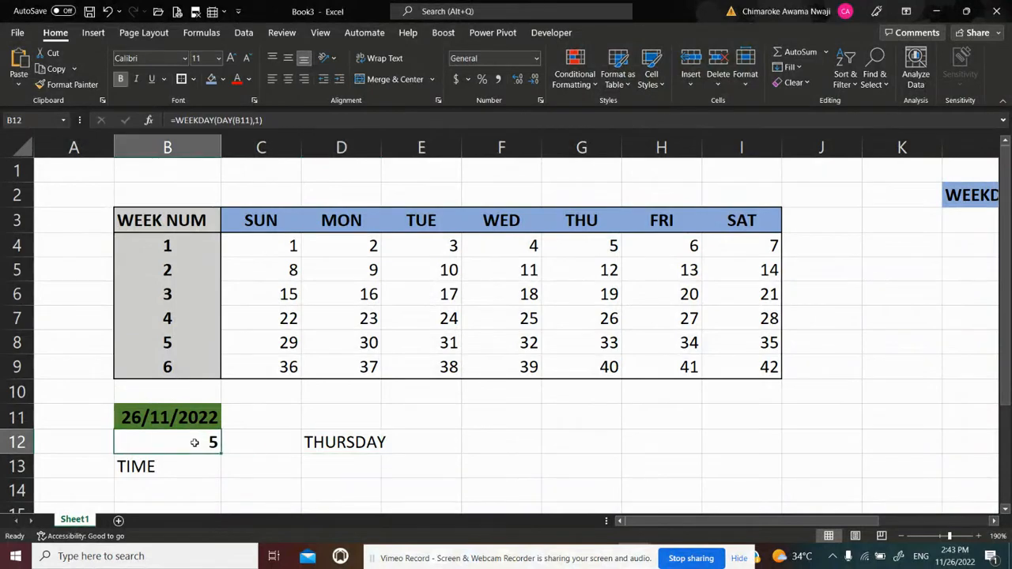
click(324, 443)
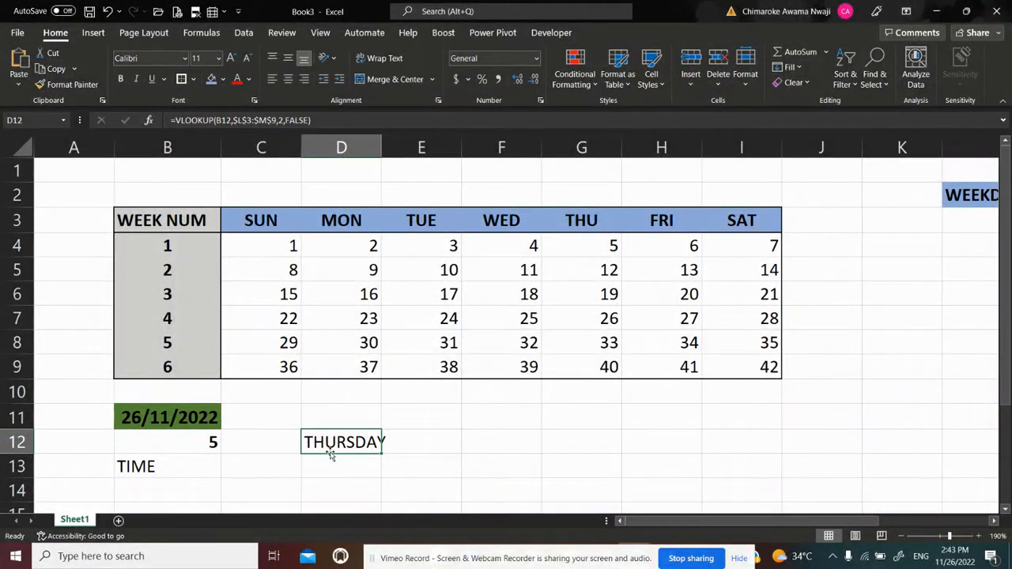
key(Return)
Copy the WEEKDAY expression from B12 and replace D12's VLOOKUP lookup value with WEEKDAY(DAY(B11),1)
click(201, 441)
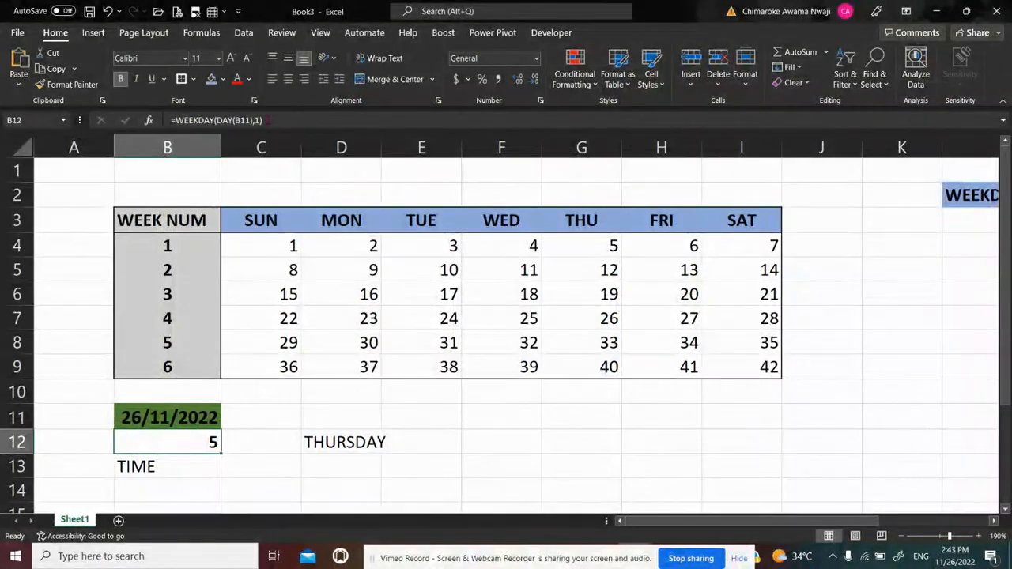
click(250, 120)
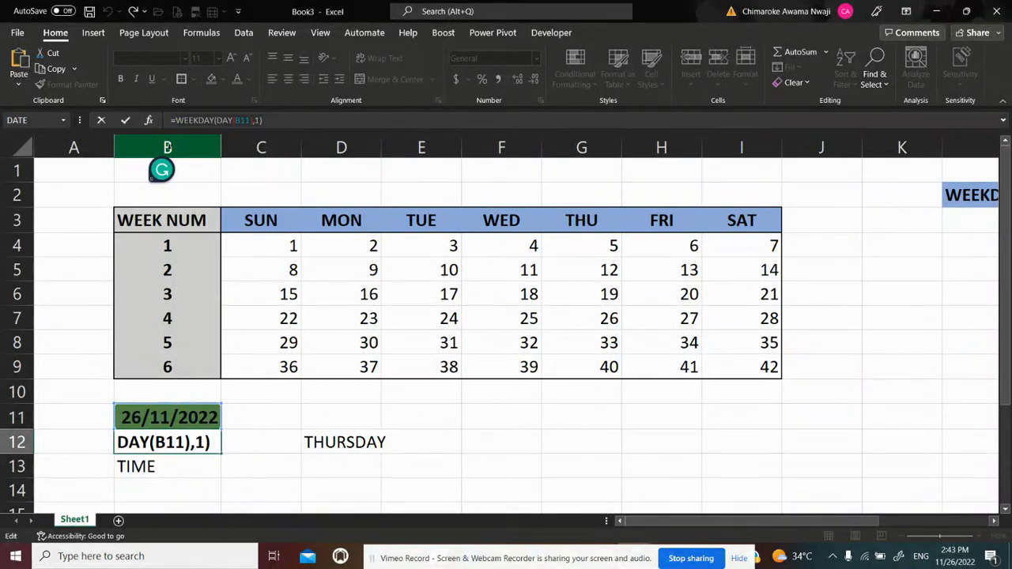
key(Return)
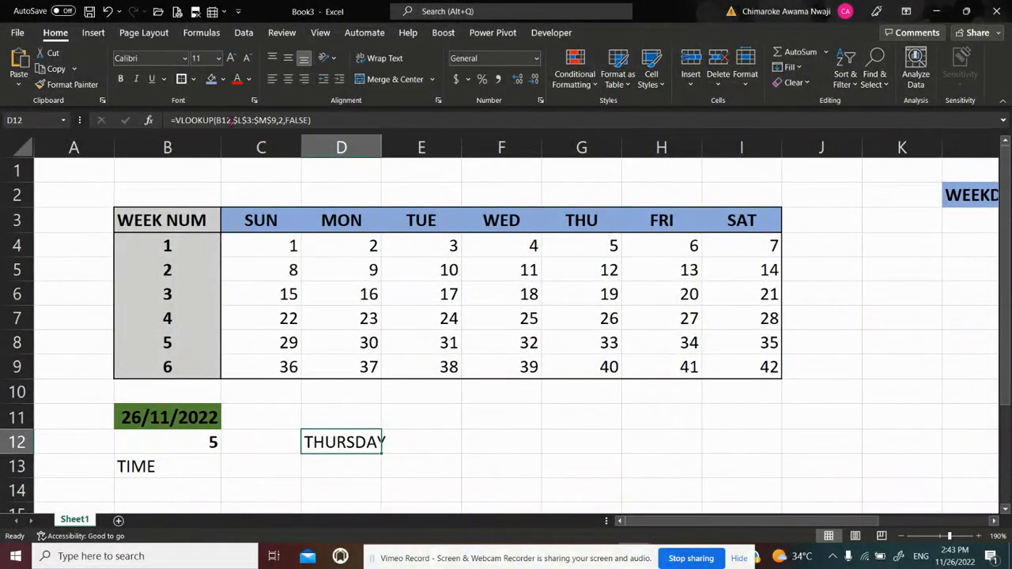
click(231, 120)
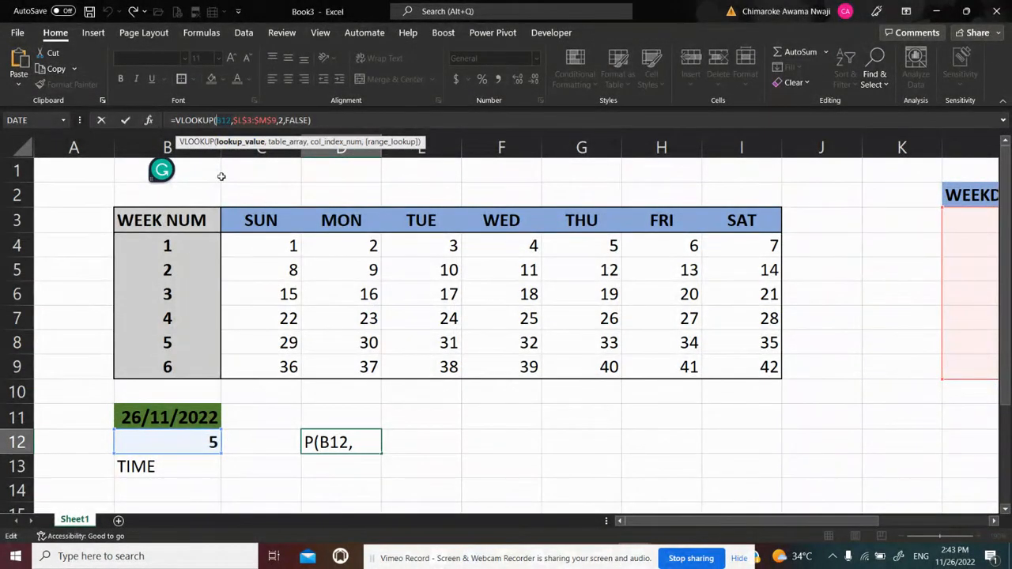
key(Delete)
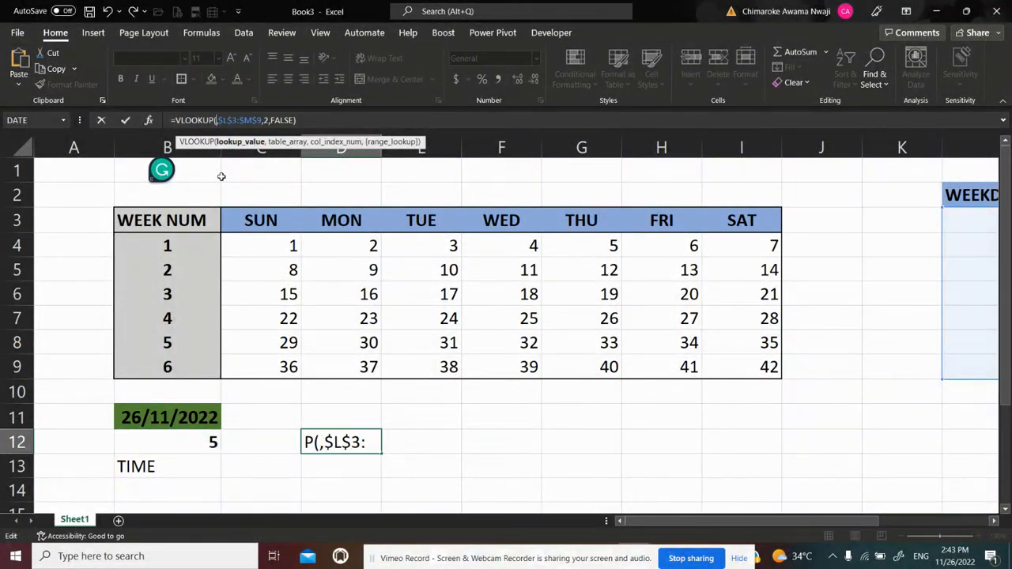
text(WEEKDAY(DAY(B11),1))
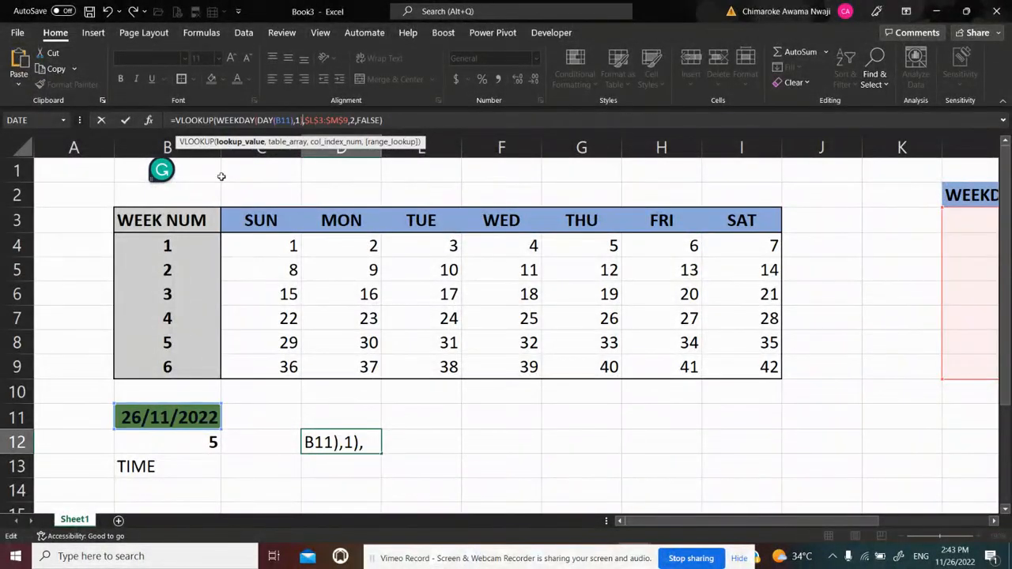
key(Return)
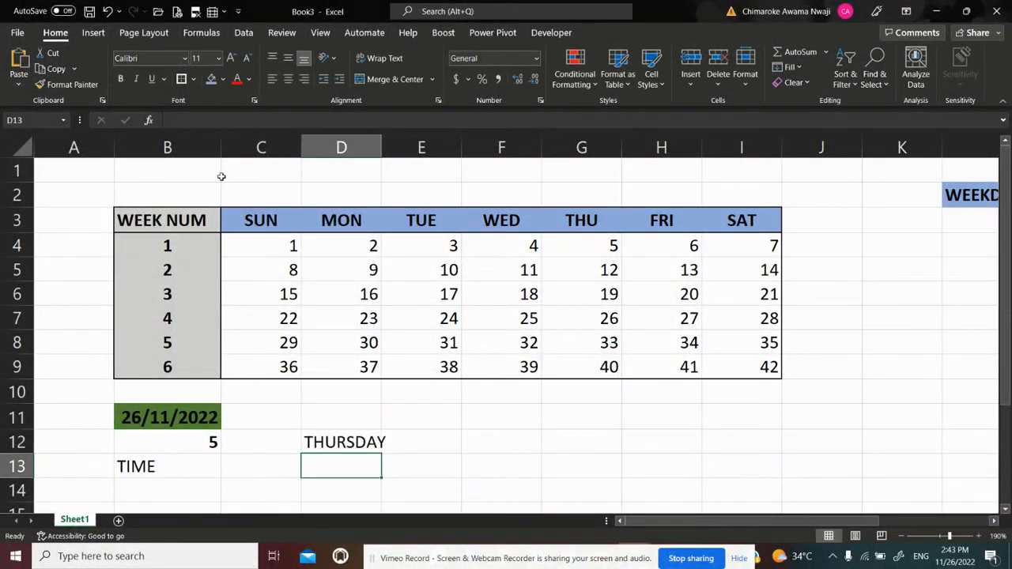
key(Up)
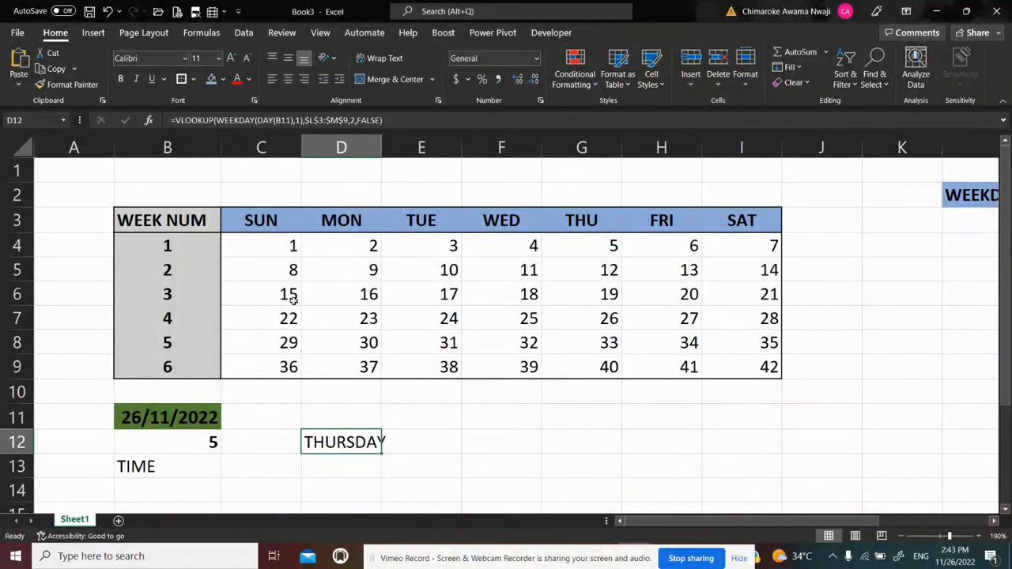
Clear the weekday number formula from B12
click(209, 441)
key(Delete)
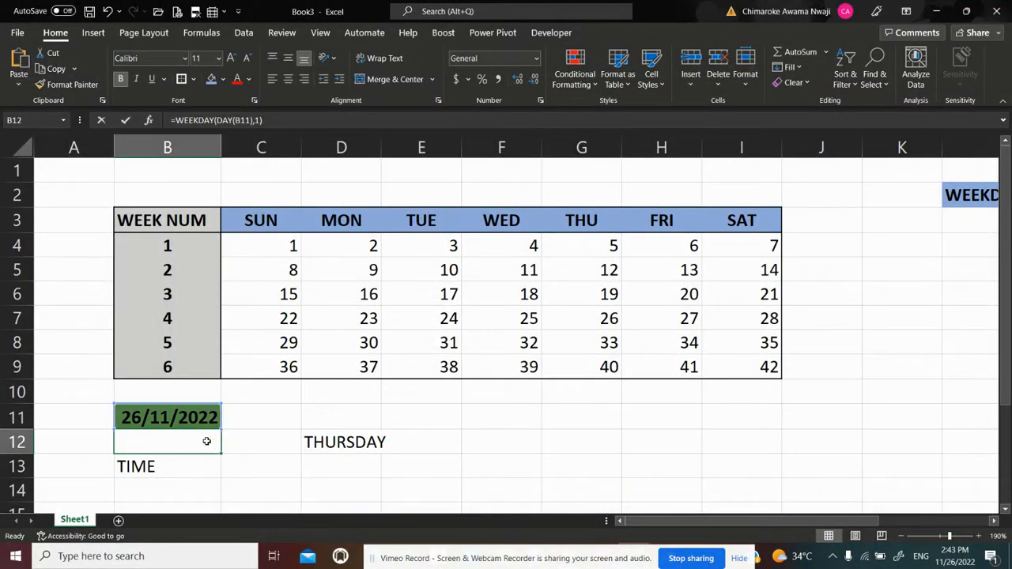
key(Down)
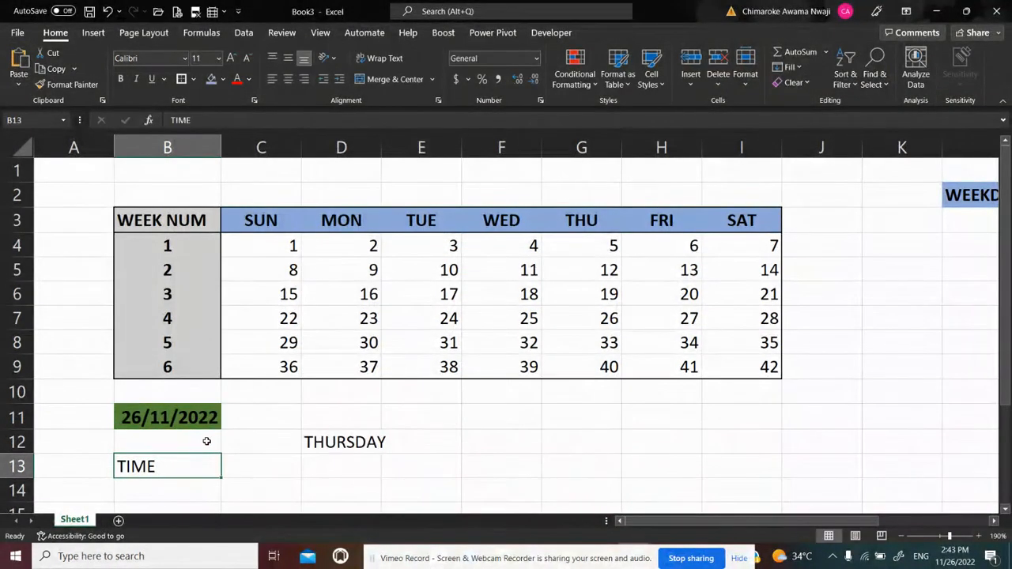
Copy the nested VLOOKUP formula text from D12 and enter it in B12 below the date
click(345, 443)
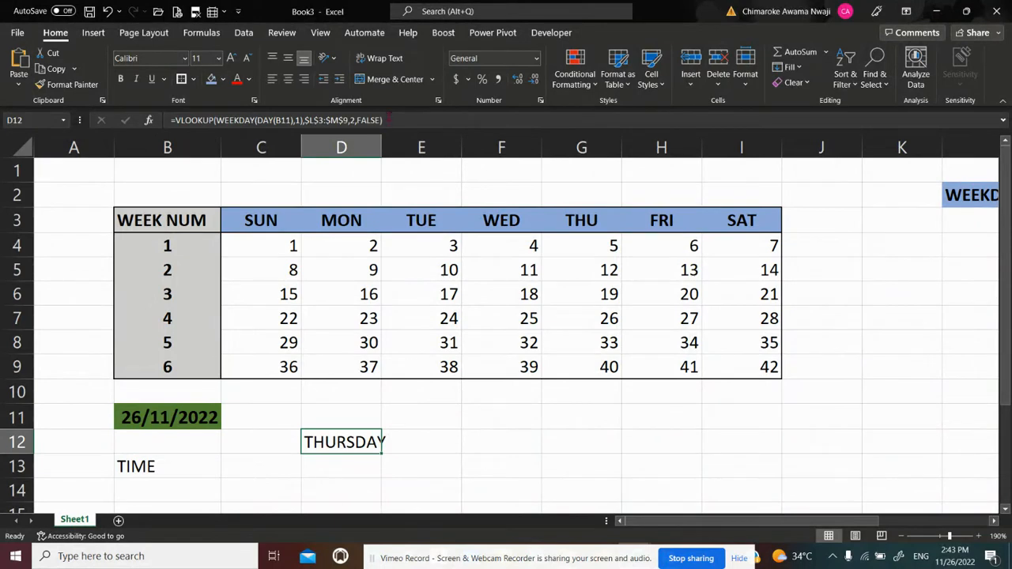
click(386, 120)
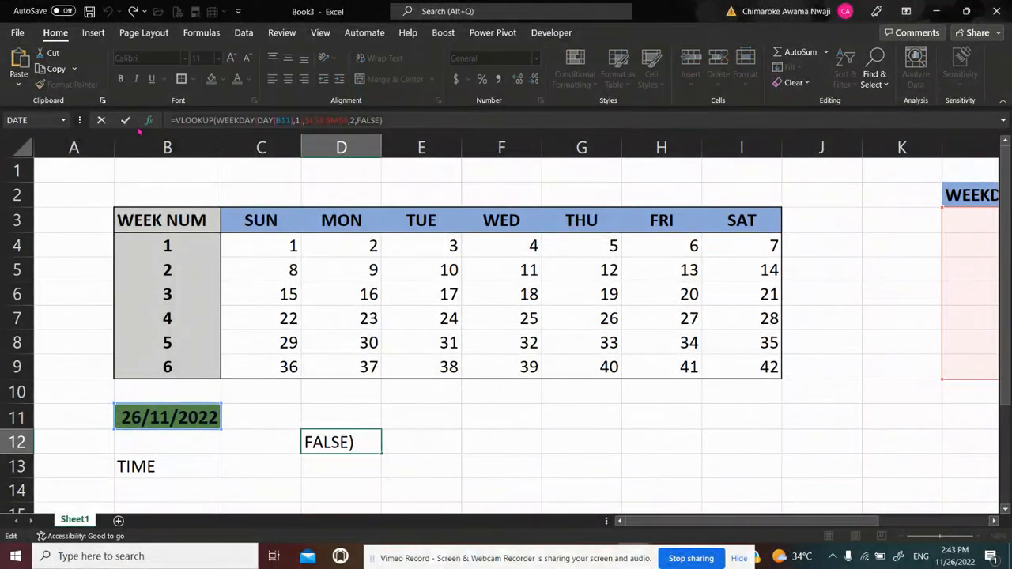
key(Return)
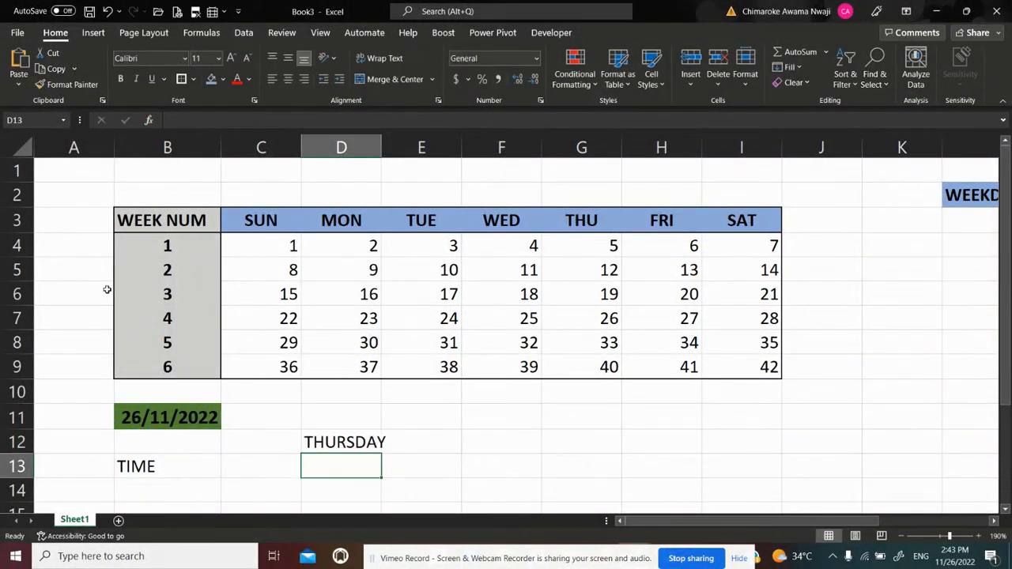
click(145, 446)
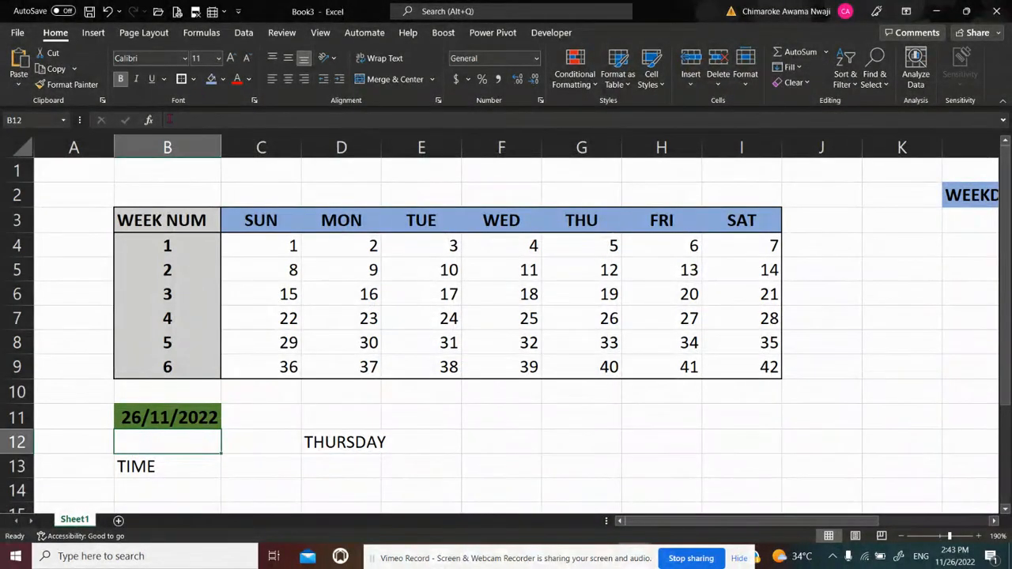
click(171, 121)
text(=VLOOKUP(WEEKDAY(DAY(B11),1),$L$3:$M$9,2,FALSE))
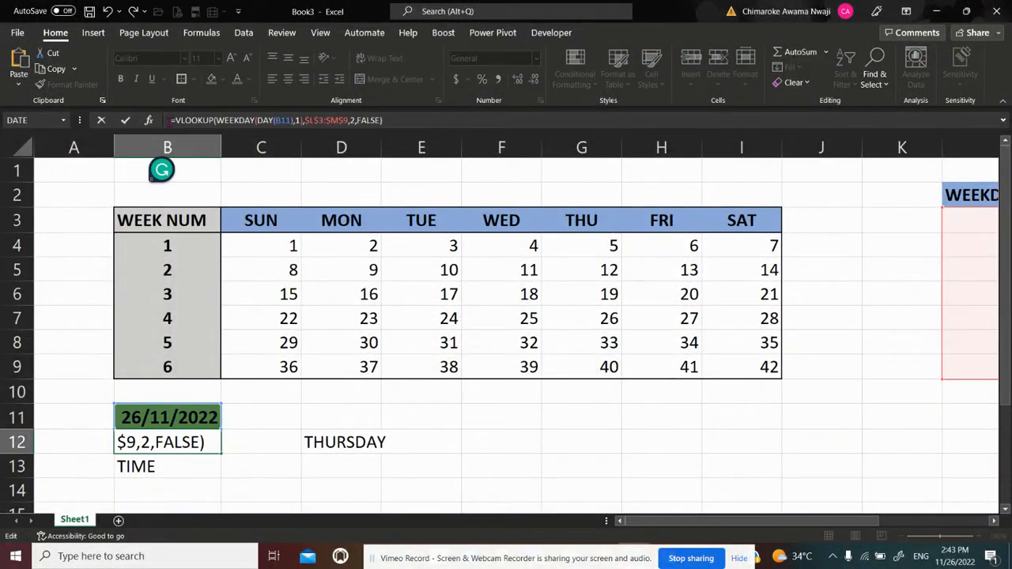
key(Return)
Clear the duplicate weekday lookup formula from D12
click(326, 445)
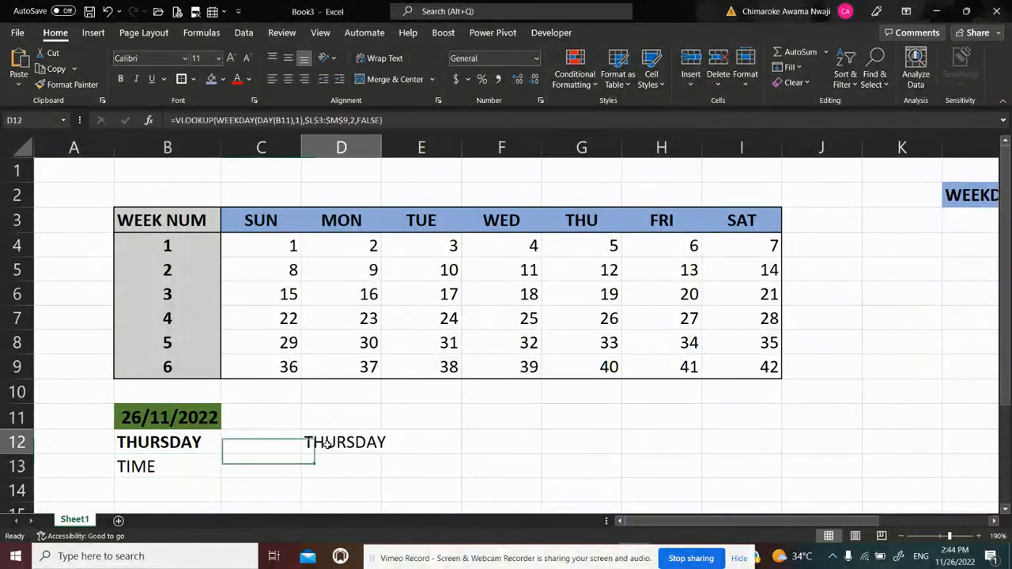
key(BackSpace)
key(Return)
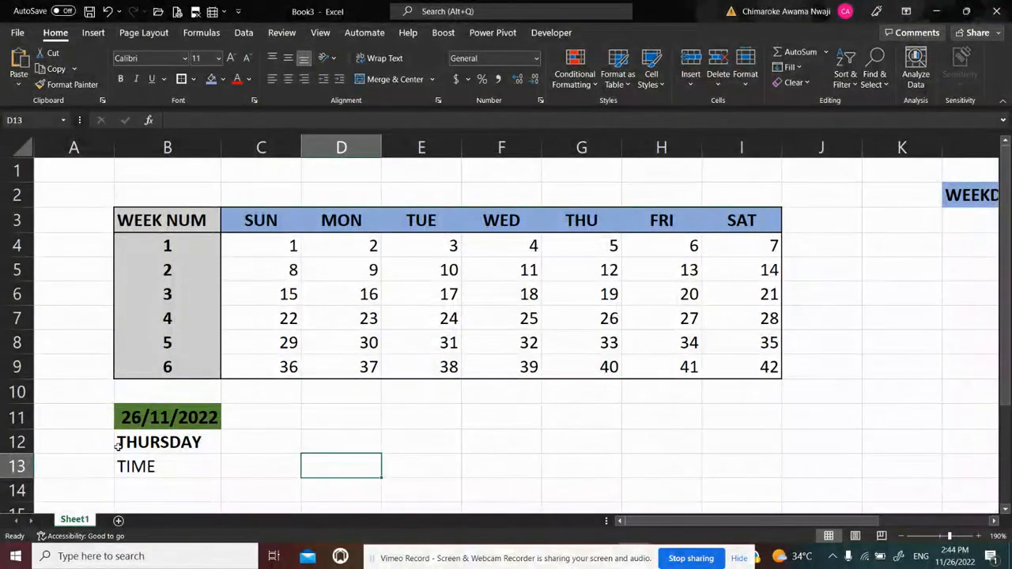
Clear the pasted VLOOKUP formula from B12
click(143, 441)
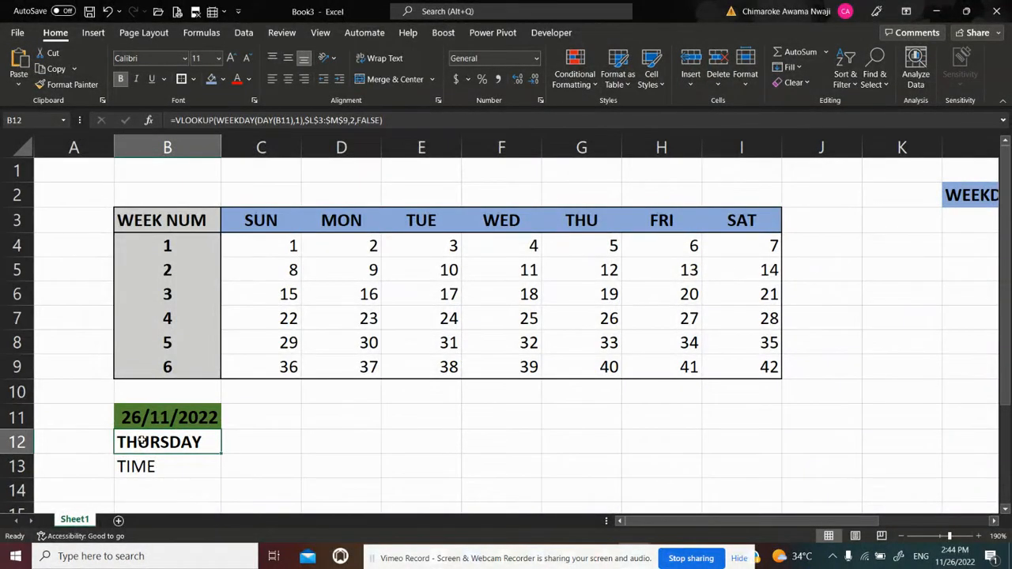
key(BackSpace)
key(Return)
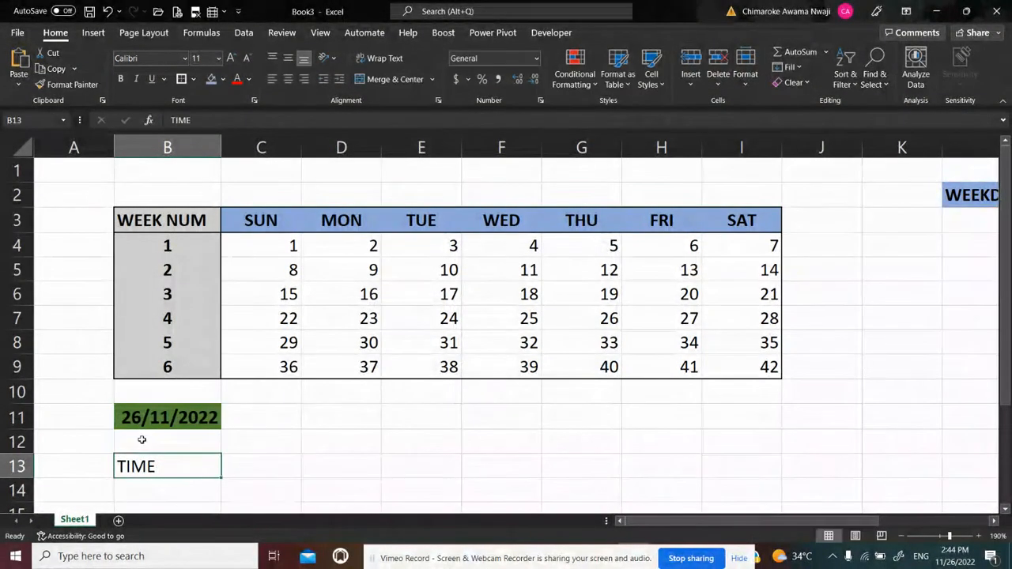
Begin a VLOOKUP formula in B12 with a nested WEEKDAY function as its lookup value
click(141, 440)
text(=)
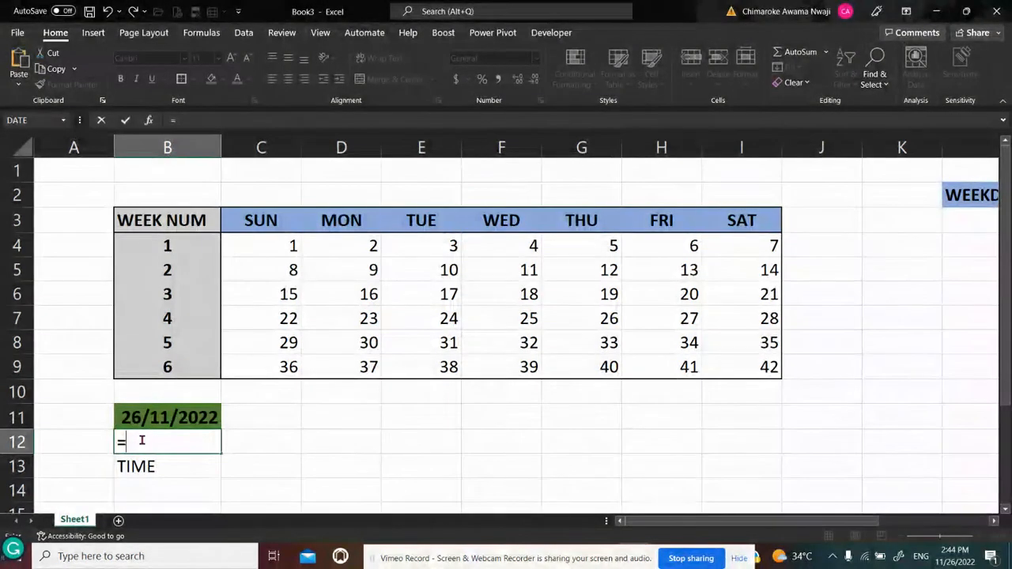
text(V)
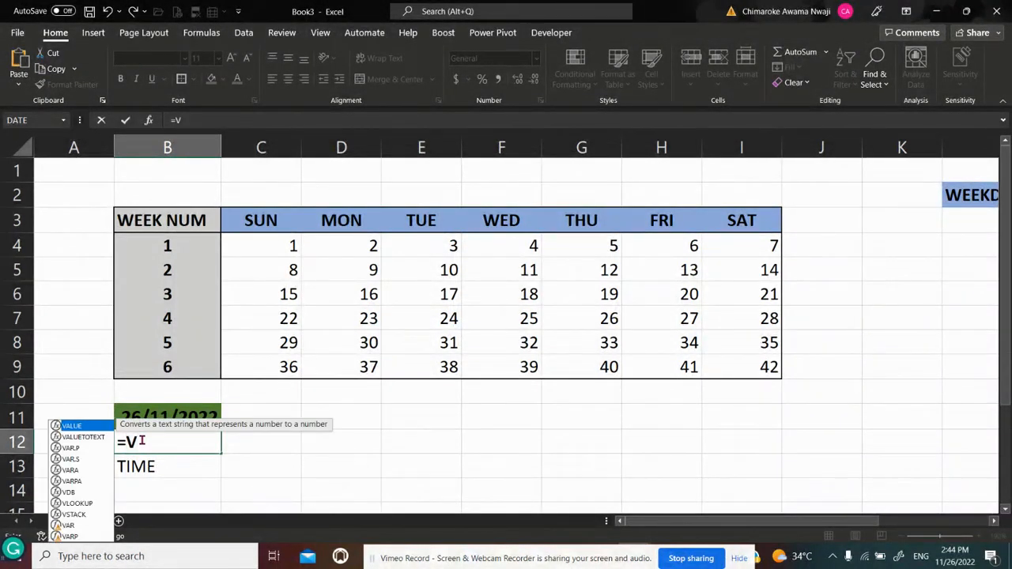
text(LOOK)
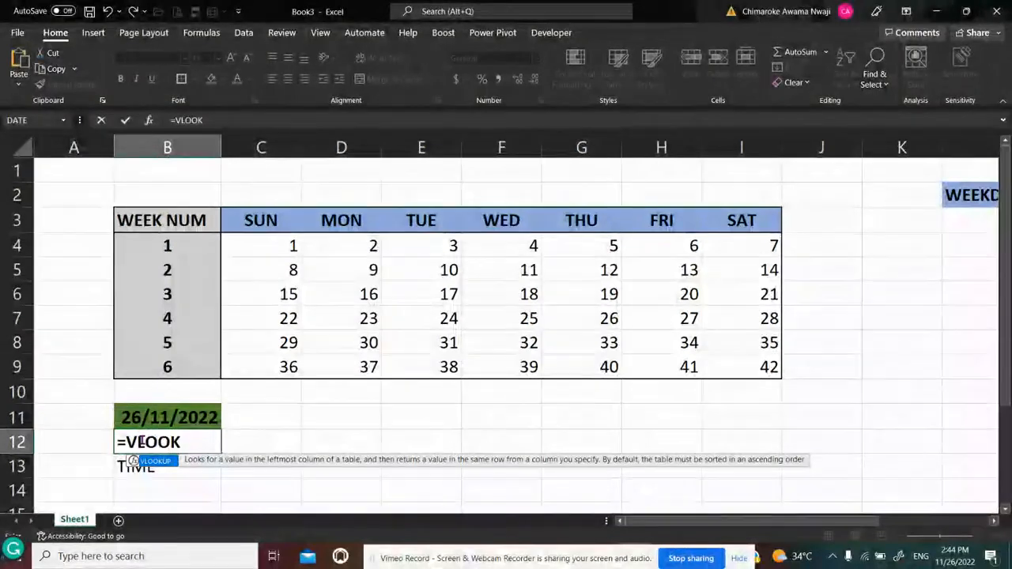
text(UP()
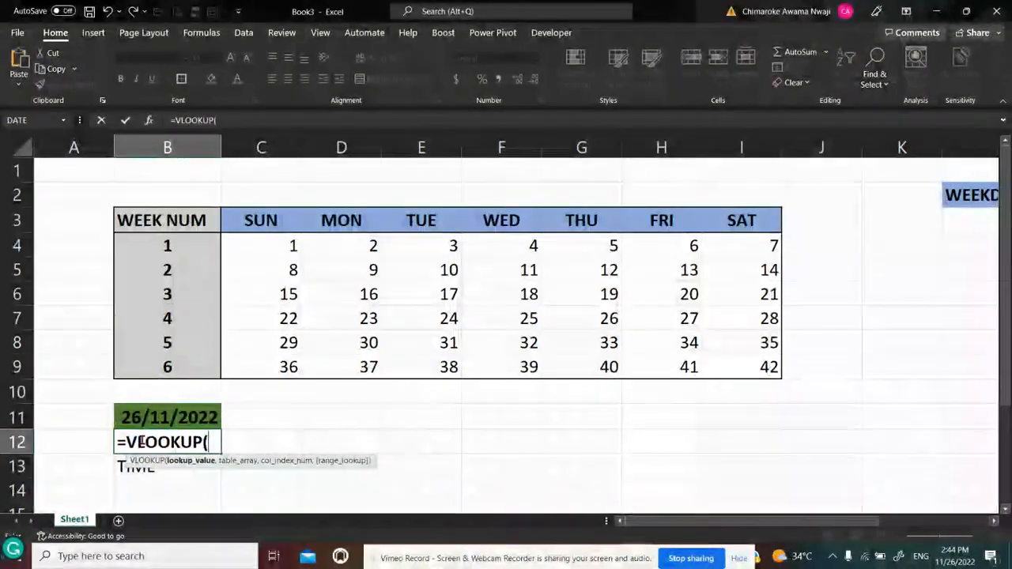
text(W)
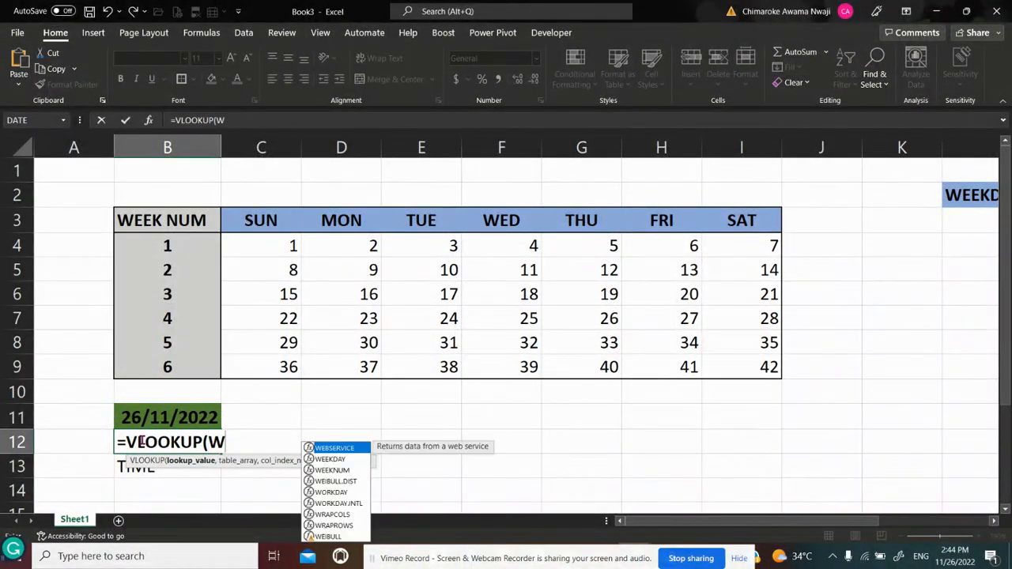
text(EEKDAY)
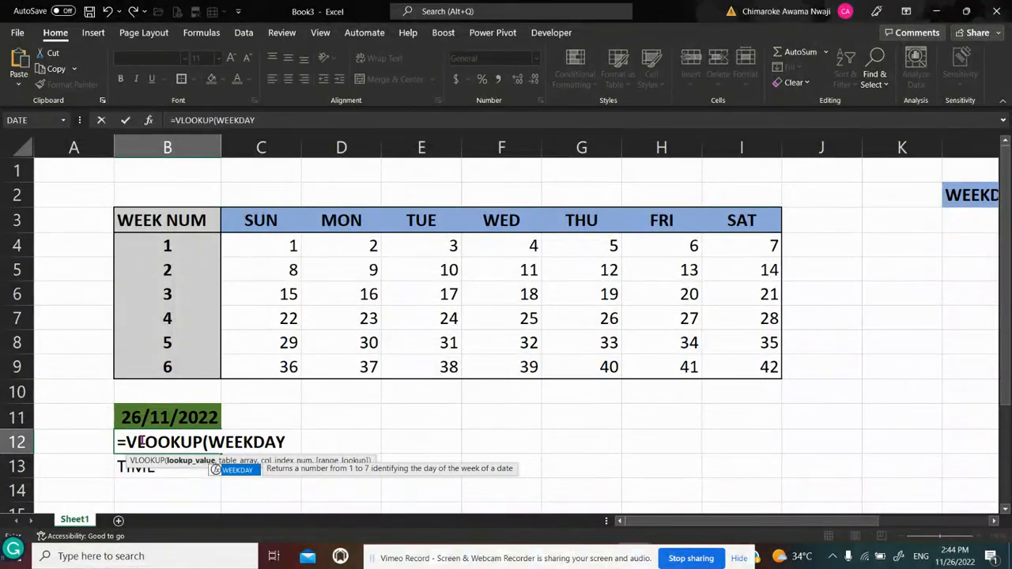
text(()
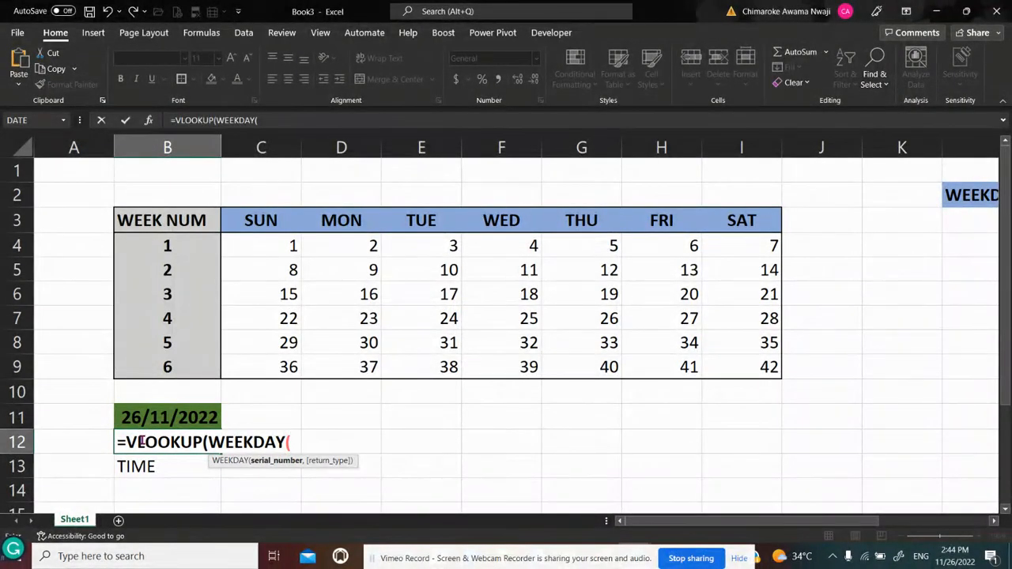
text(DAY()
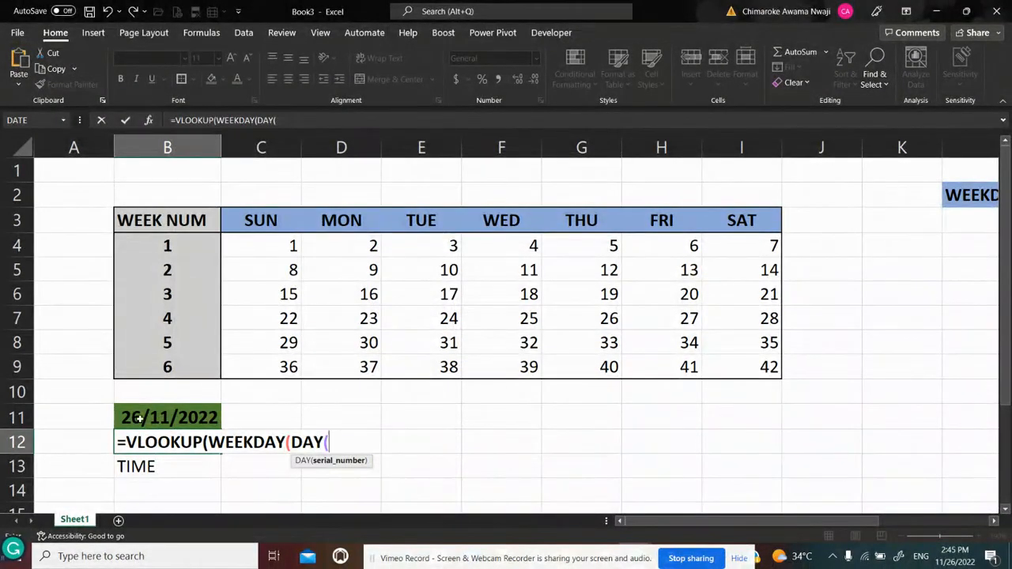
Complete the nested WEEKDAY with DAY($B$11) as the serial number and return type 1, Sunday through Saturday
click(137, 419)
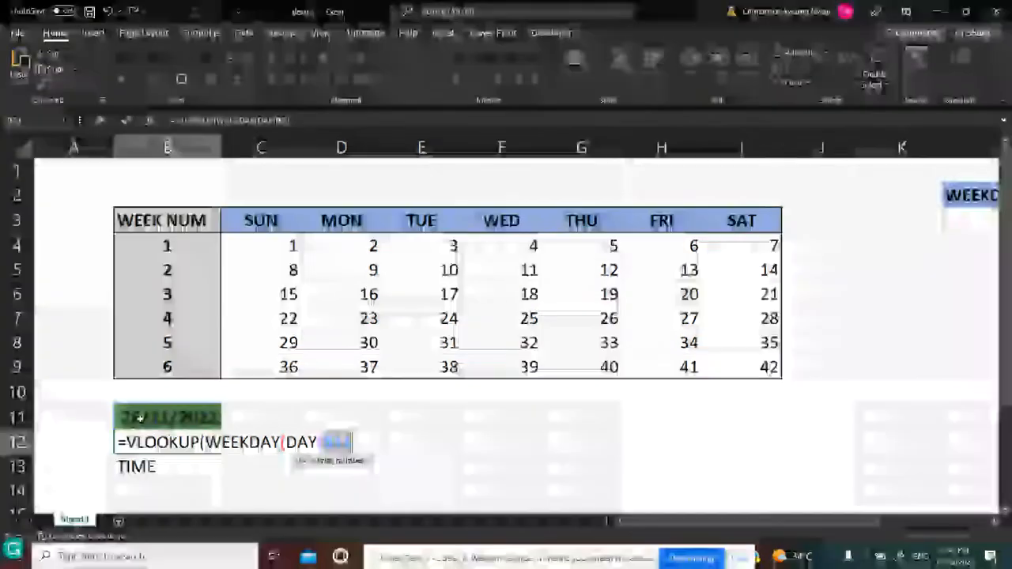
key(F4)
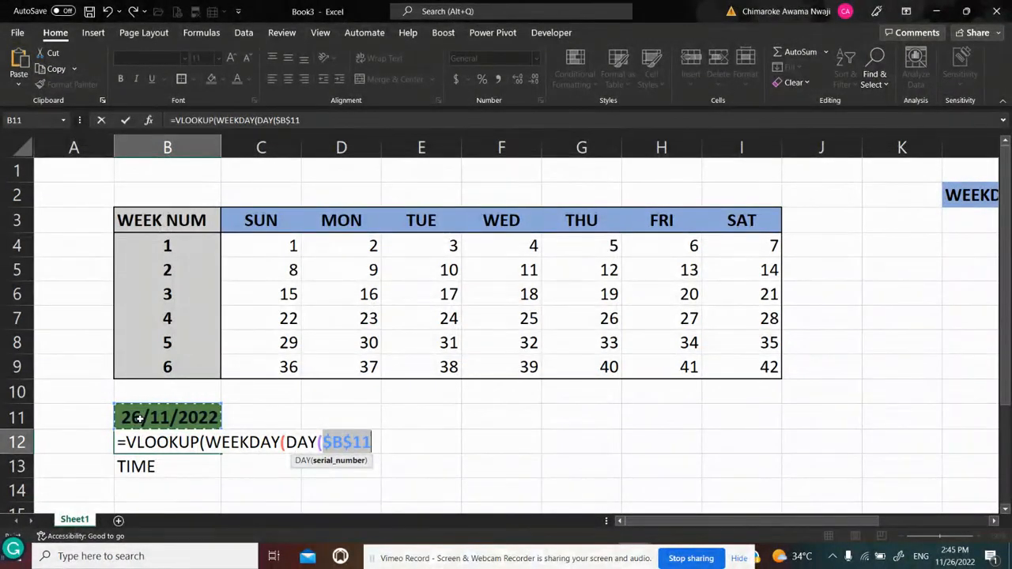
text())
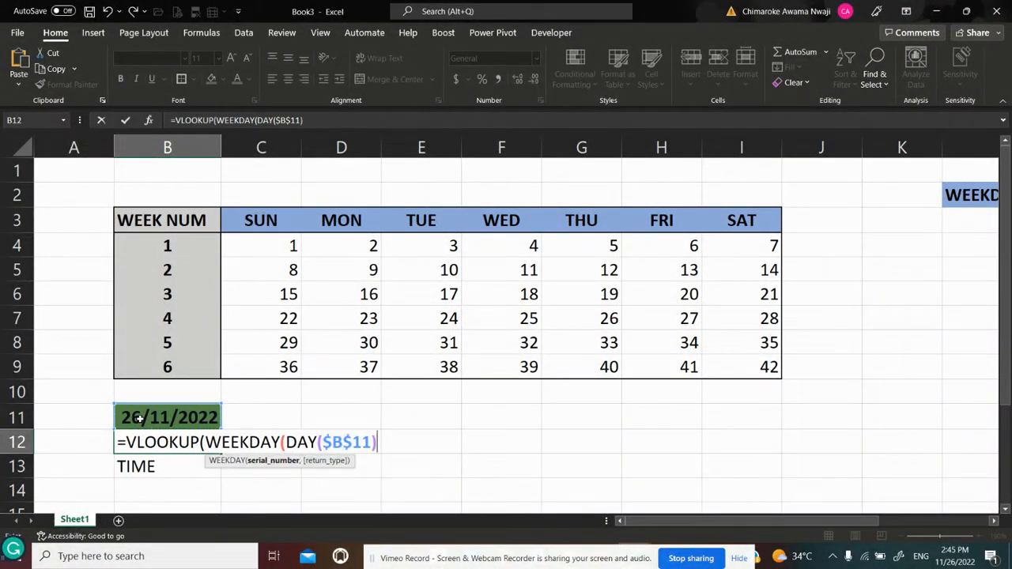
text(,)
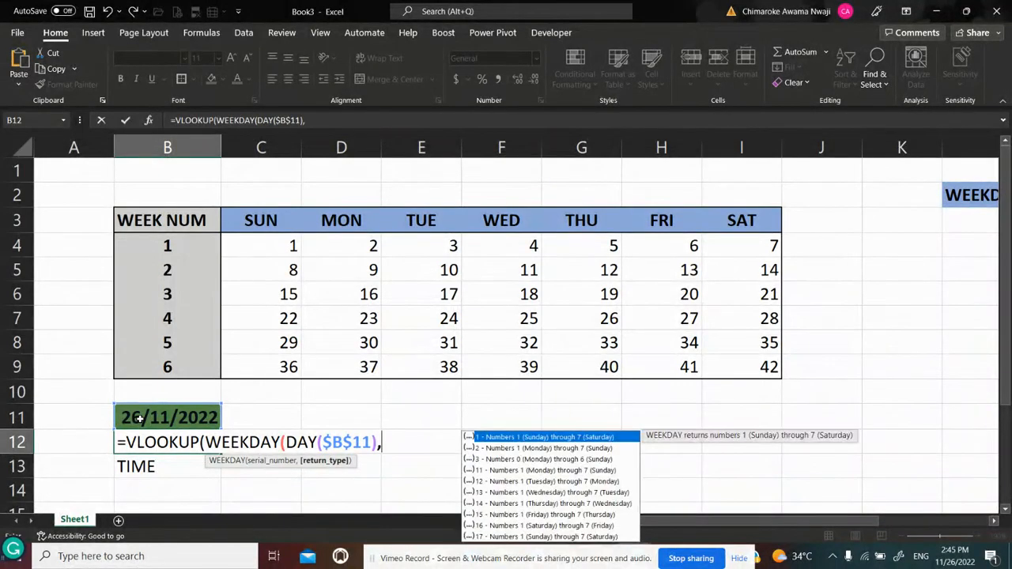
double_click(521, 437)
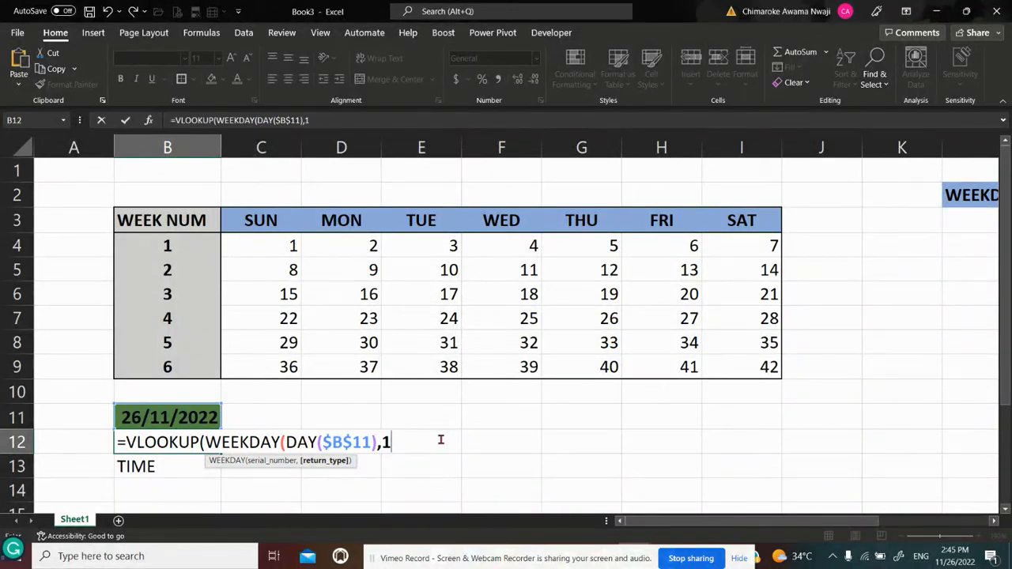
text())
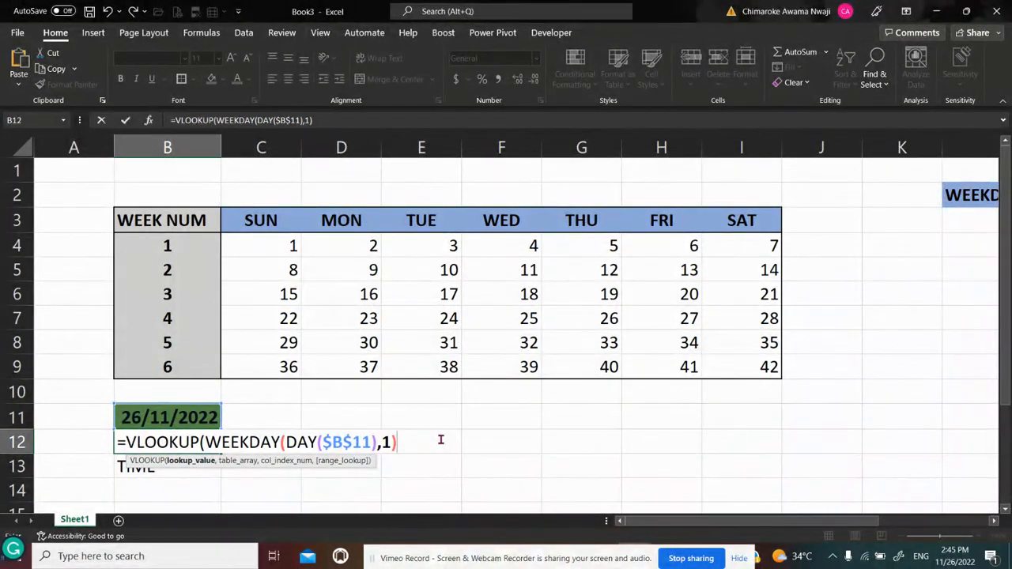
text(,)
Set the VLOOKUP table array to the weekday number and name table, as the absolute range $L$3:$M$9
click(994, 520)
click(994, 521)
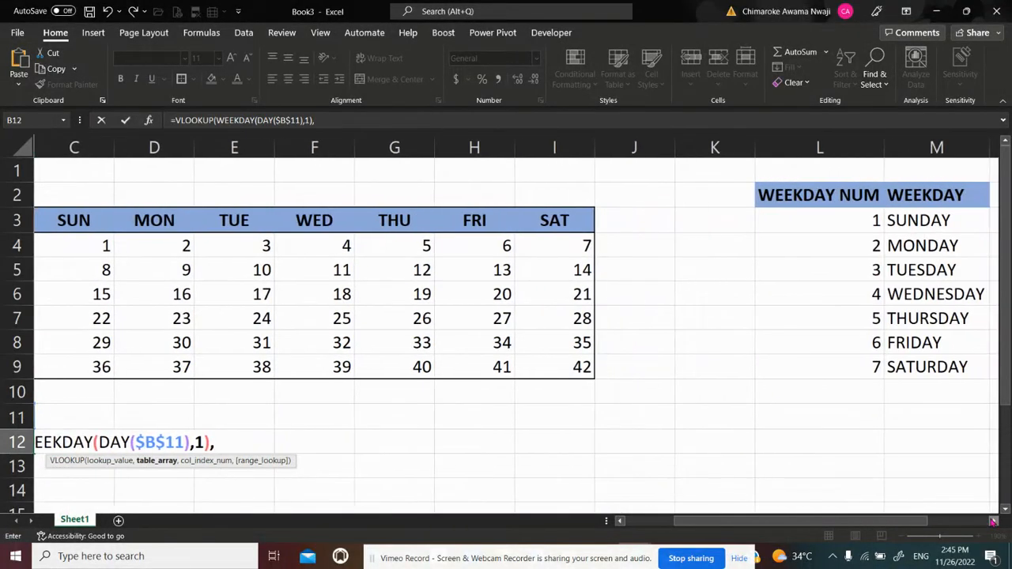
click(843, 215)
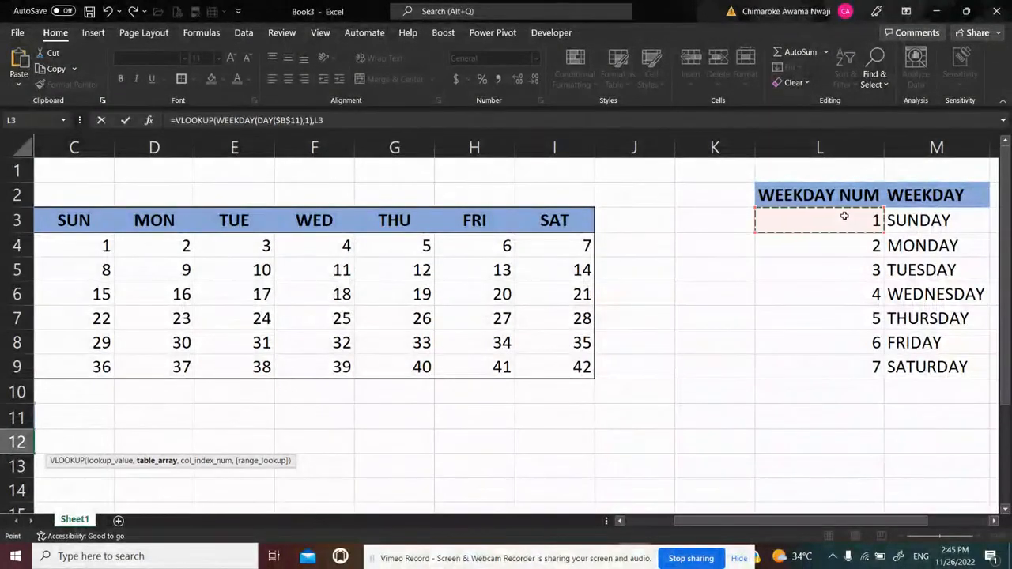
key(shift+Right)
key(shift+Down)
key(shift+Down)
key(shift+Down)
key(shift+Down)
key(shift+Down)
key(shift+Down)
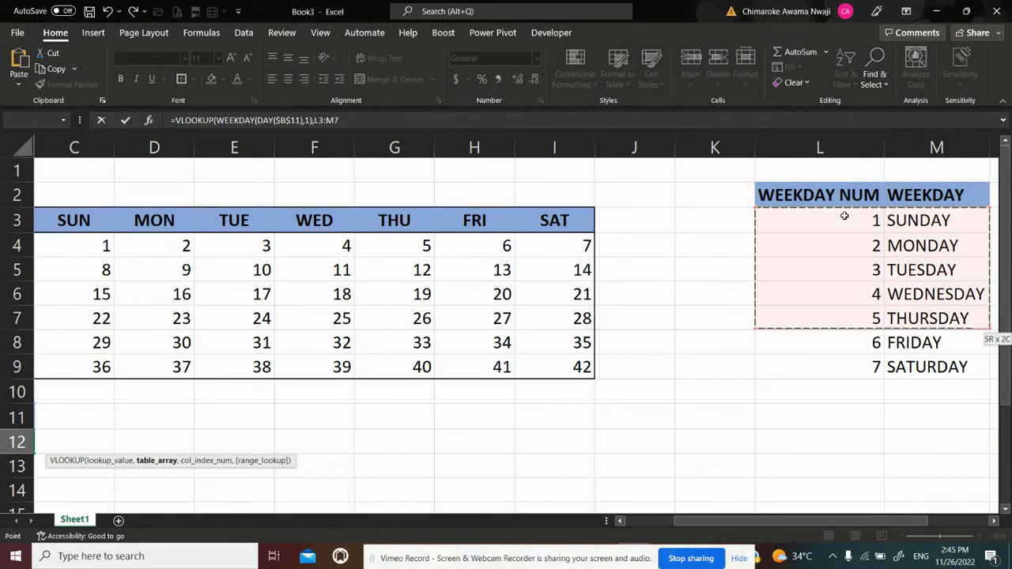
key(F4)
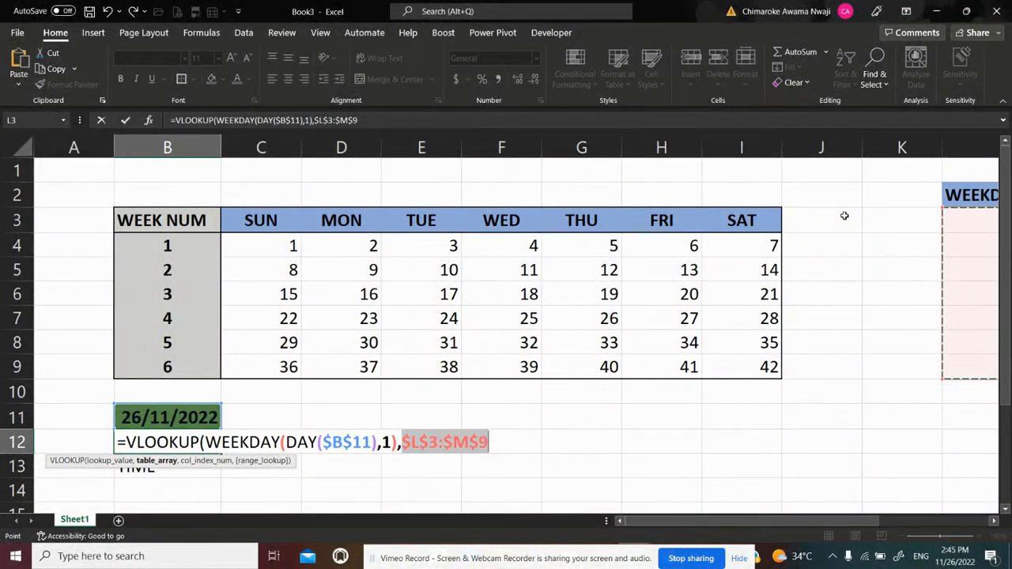
Finish the VLOOKUP formula with column index 2 and FALSE for an exact match, and enter it
text(,)
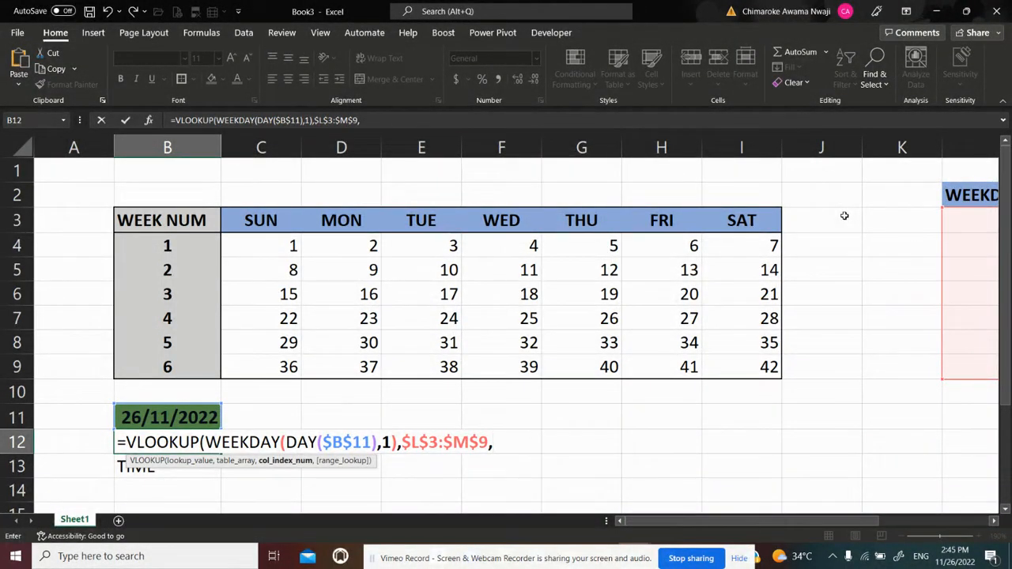
text(2,)
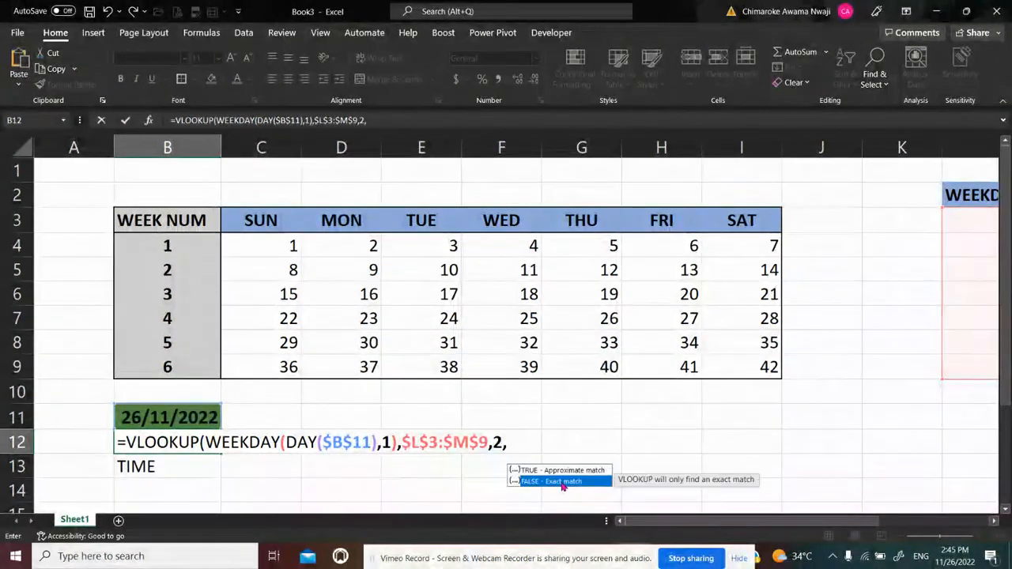
double_click(562, 482)
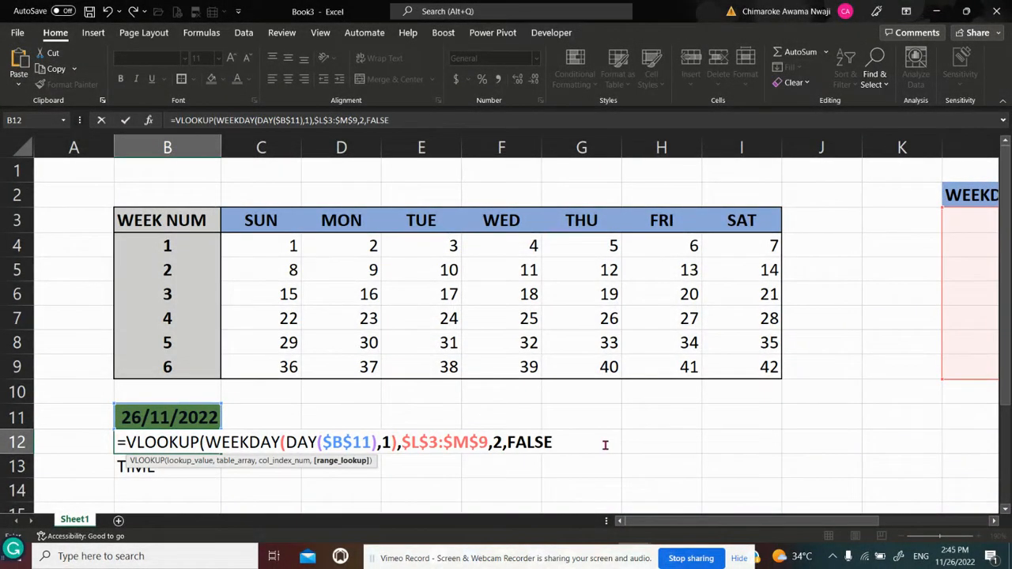
text())
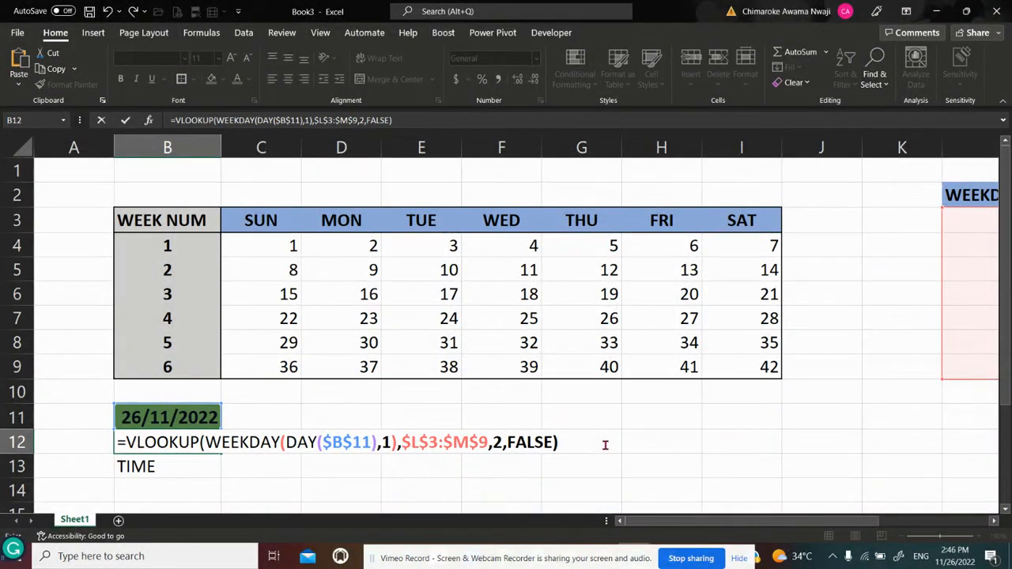
key(Return)
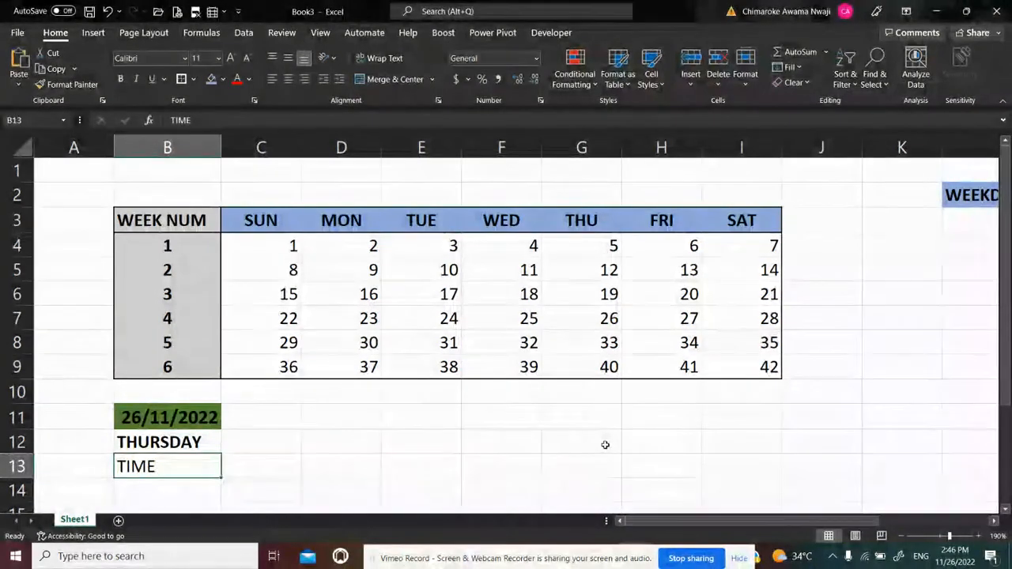
Fill the weekday name cell B12 with the same blue as the day headers
key(Up)
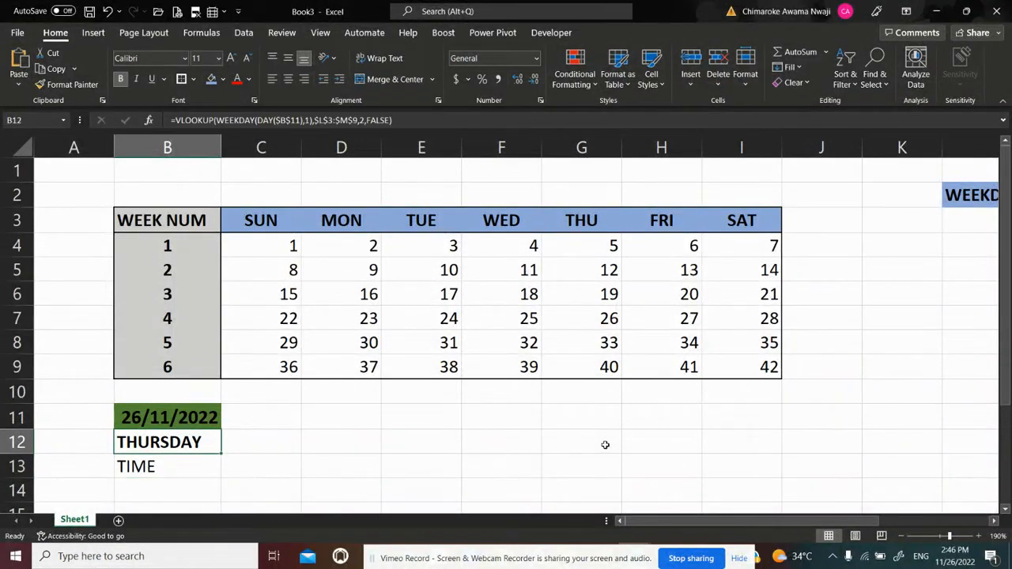
click(211, 80)
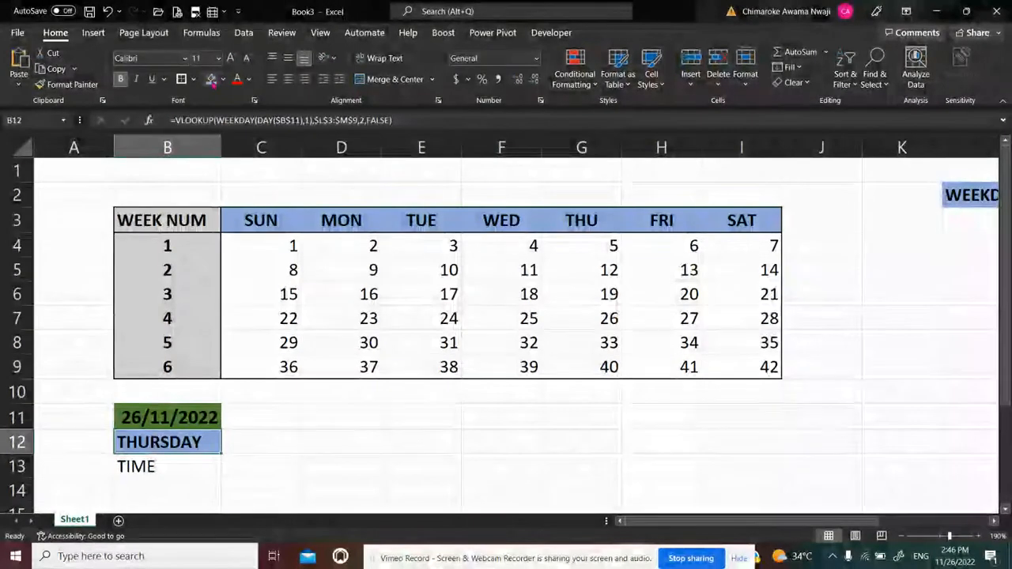
click(227, 459)
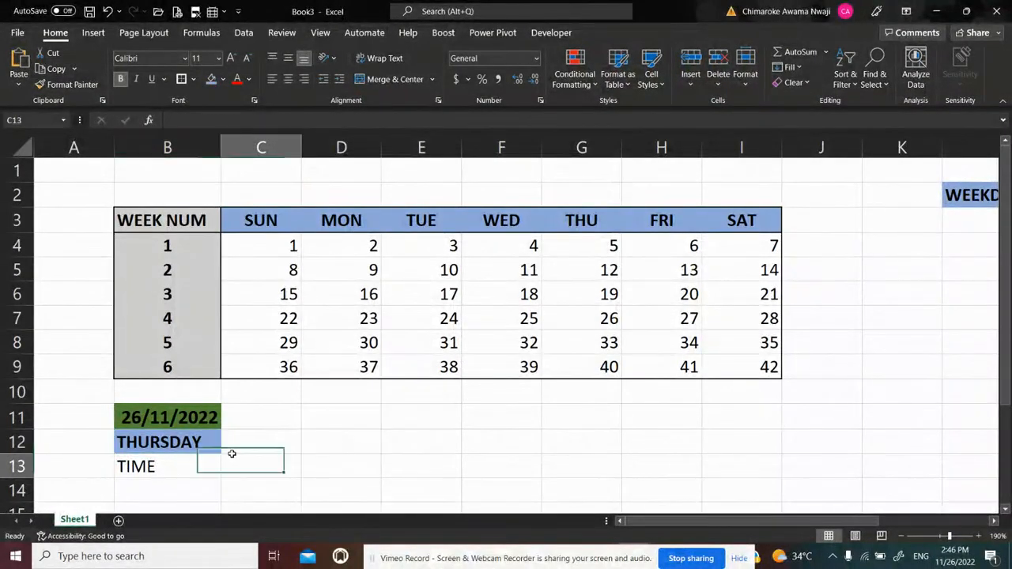
Replace the TIME text in B13 with the formula =NOW() and autofit the width of column B
click(152, 467)
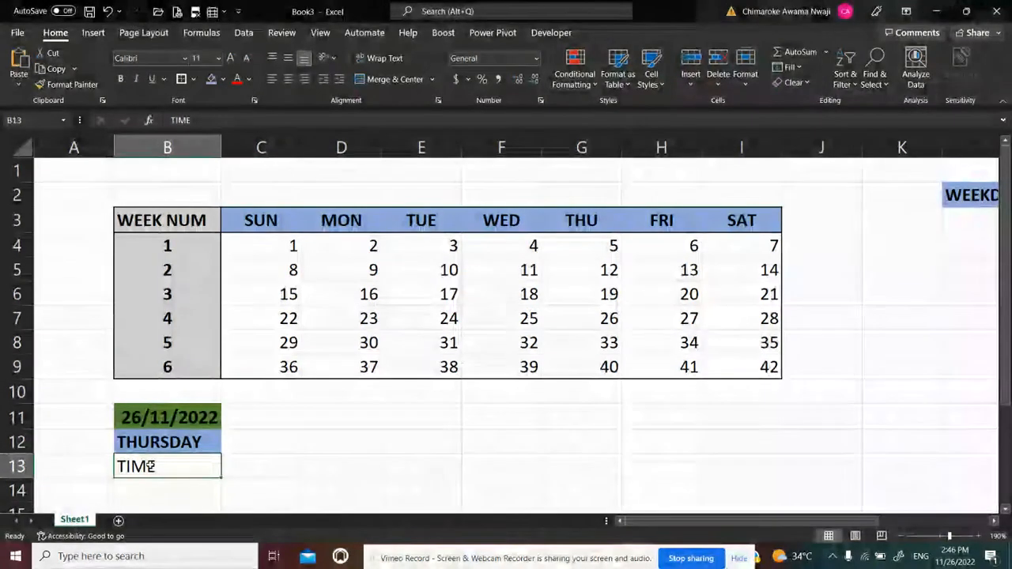
text(=)
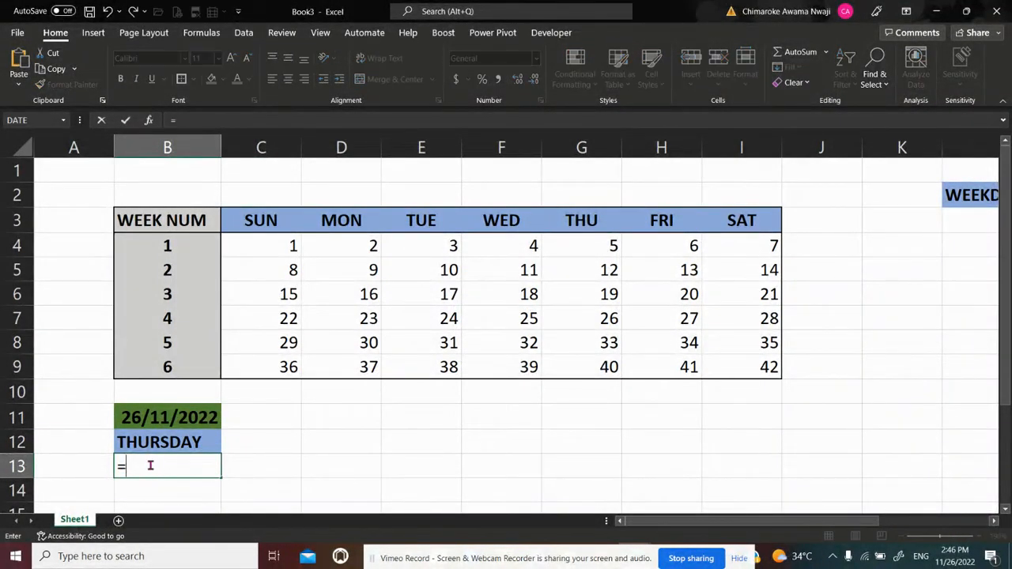
text(NOW)
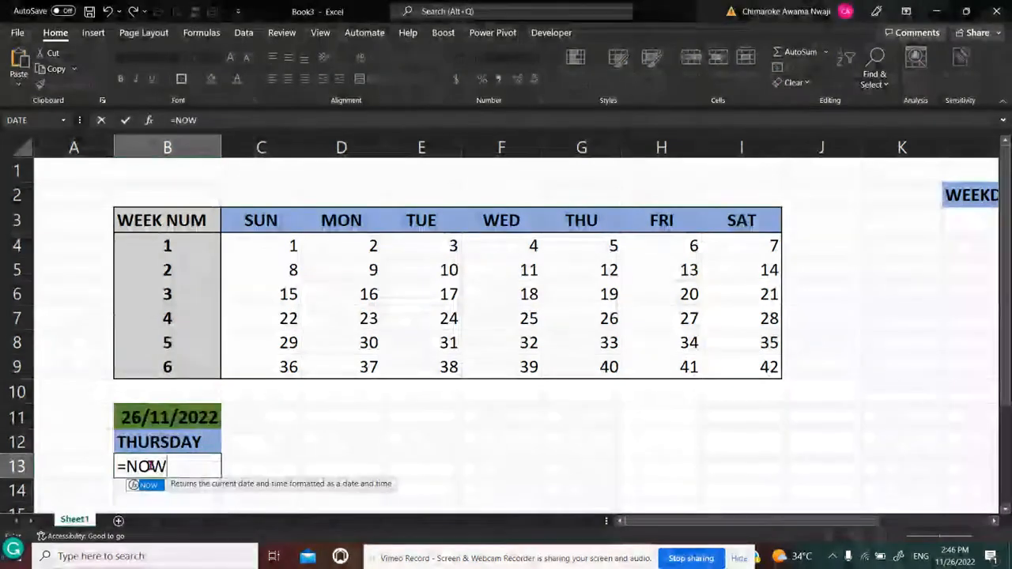
text(())
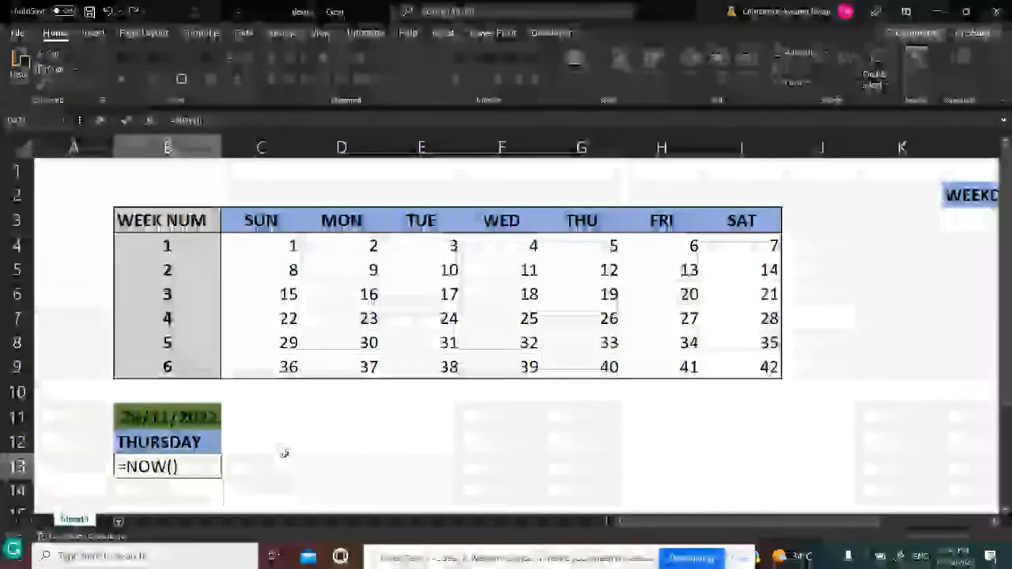
key(Return)
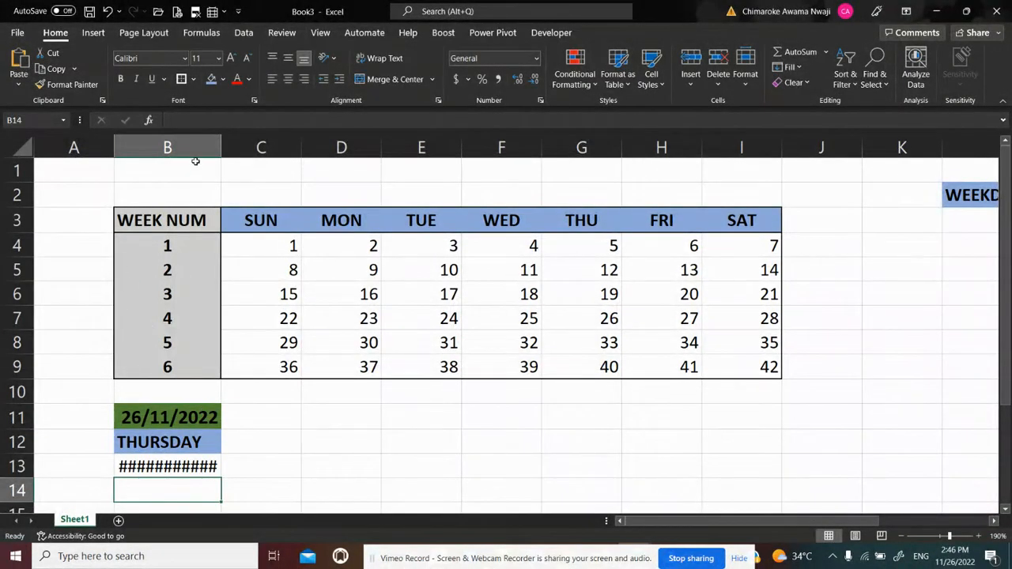
double_click(222, 143)
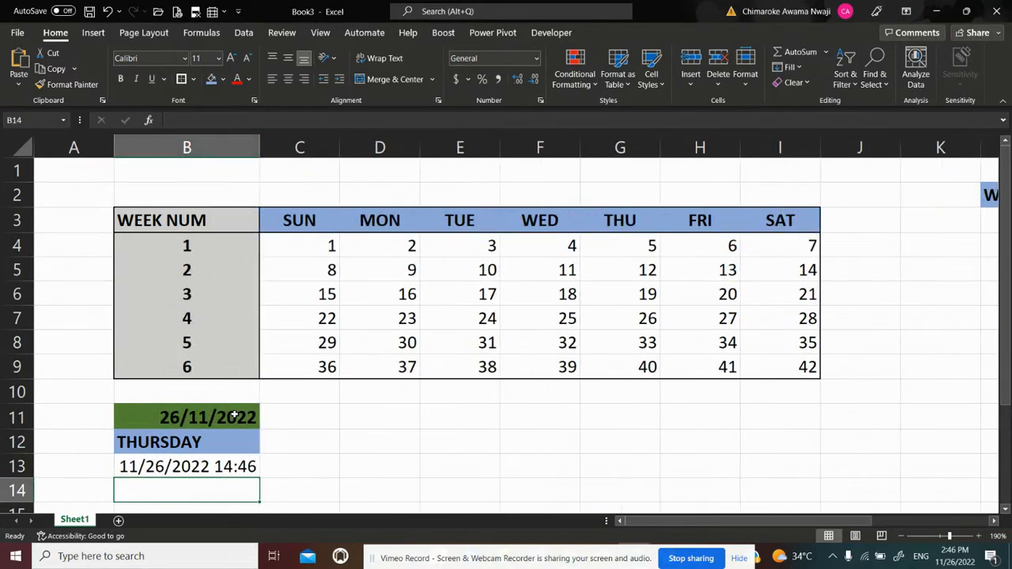
Center the WEEK NUM header in B3 and reselect the date-time cell B13
click(224, 464)
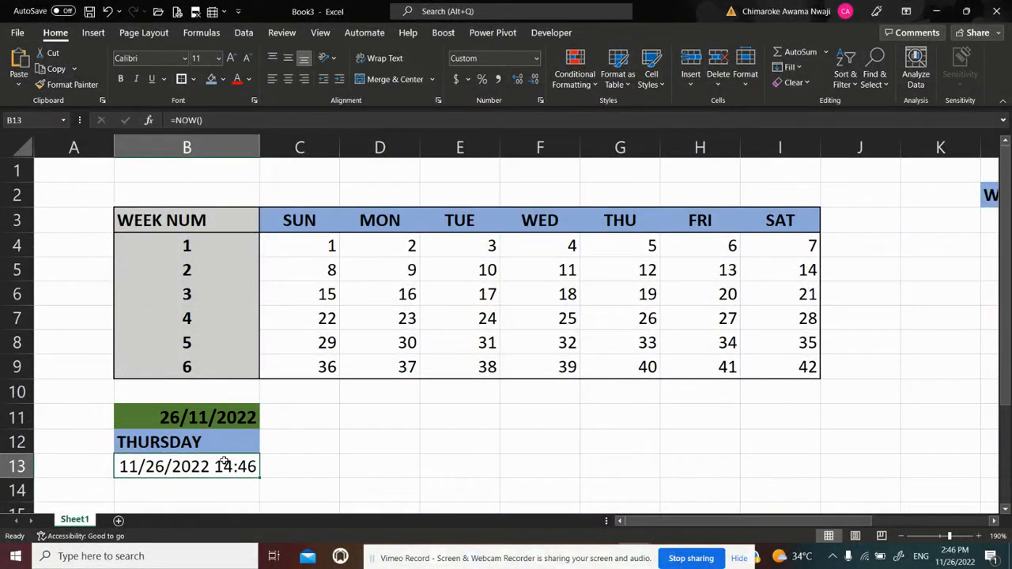
click(150, 226)
click(287, 80)
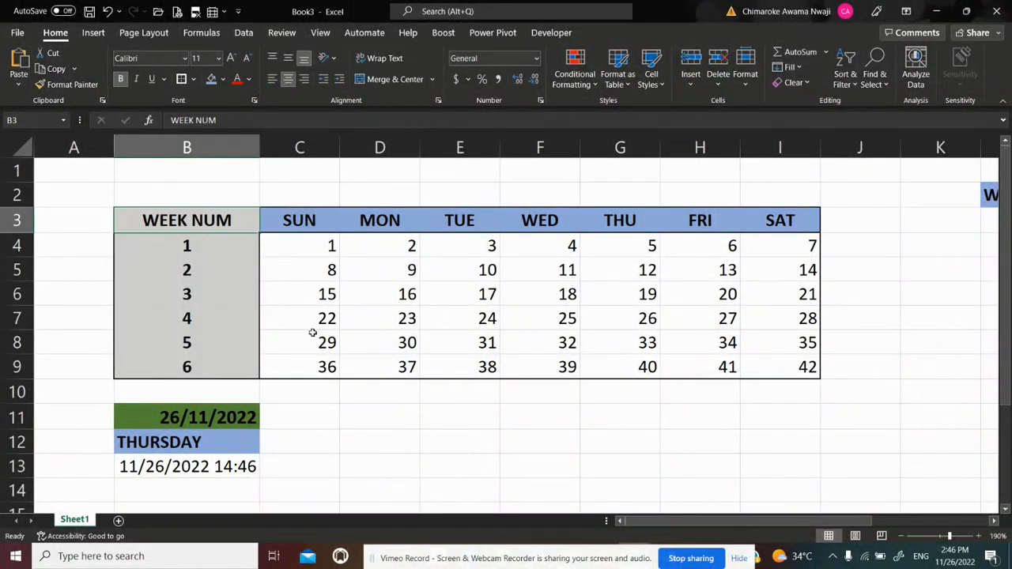
click(241, 467)
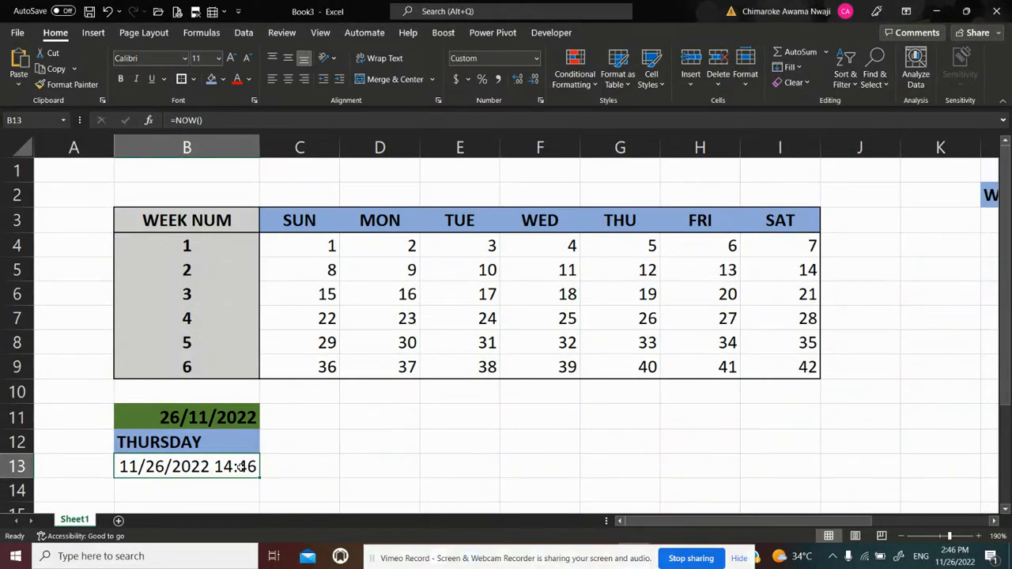
Format the NOW cell B13 with the 1:30:55 PM time format and make it bold
key(ctrl+1)
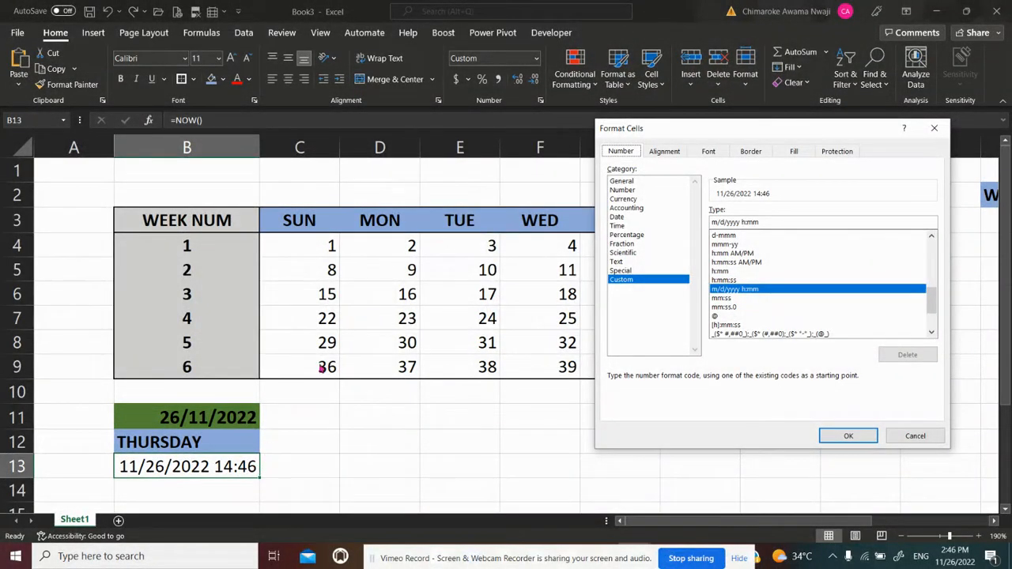
click(622, 226)
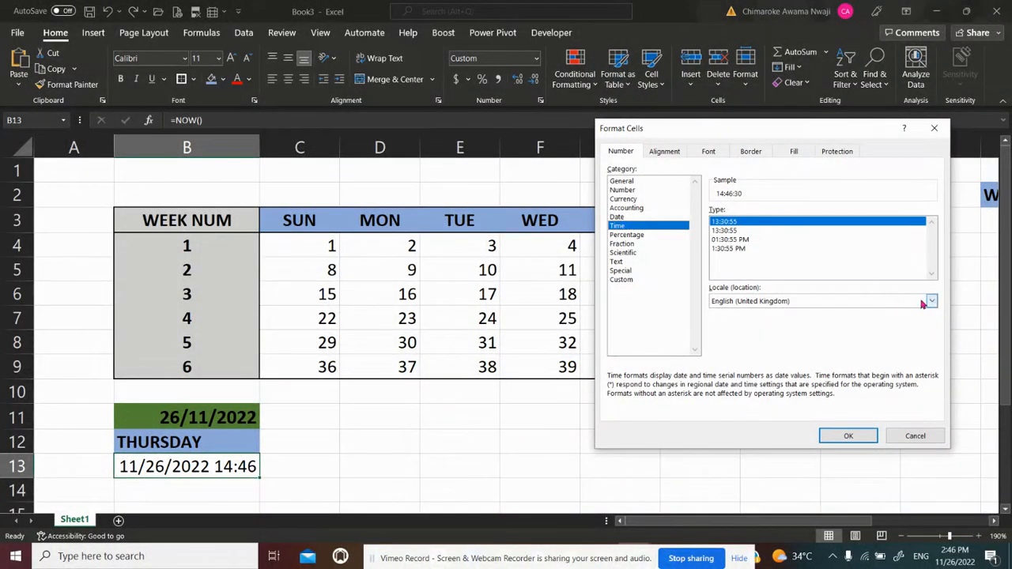
click(728, 250)
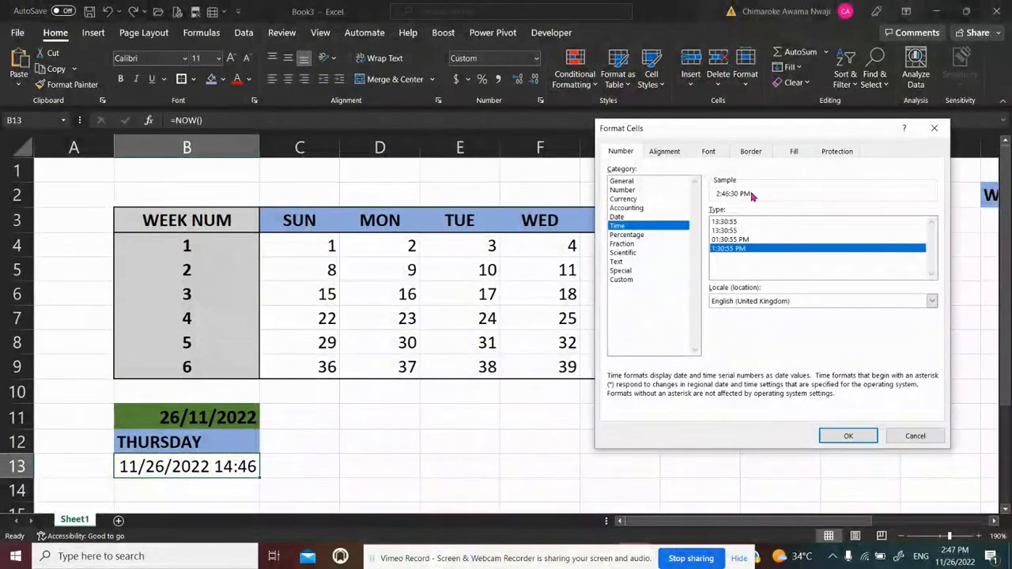
click(843, 438)
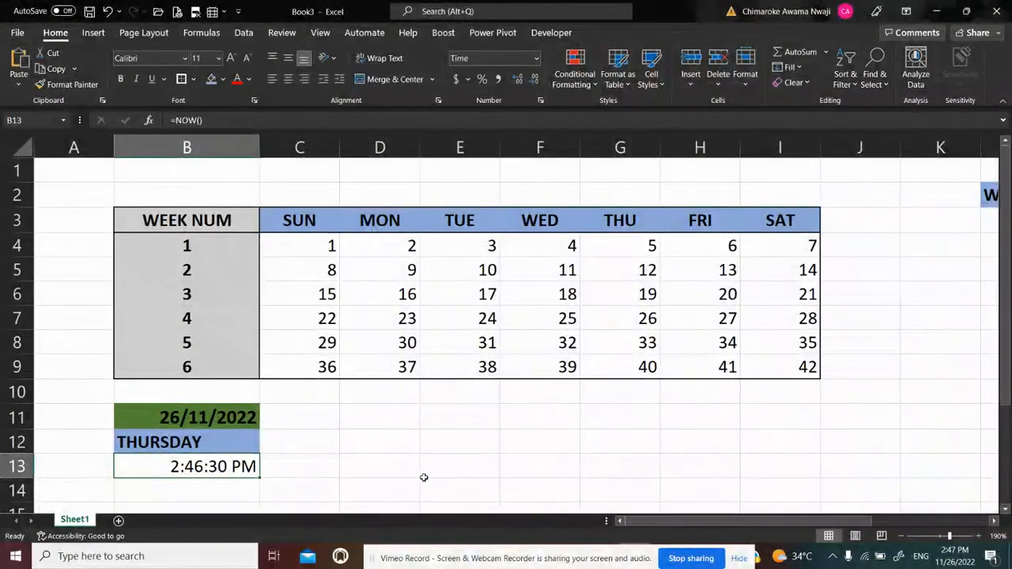
key(ctrl+b)
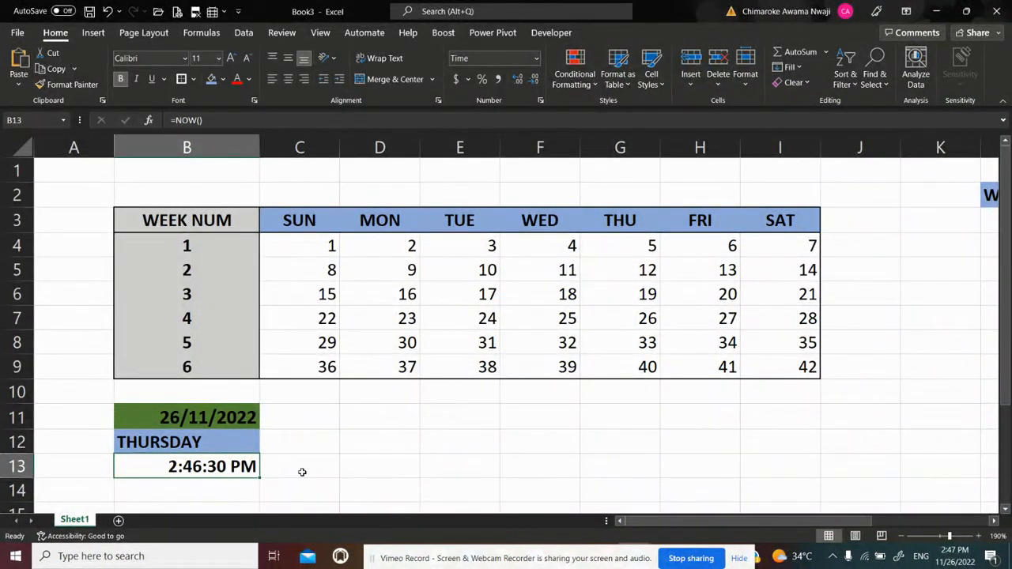
Fill the time cell B13 with a light orange theme color
click(170, 416)
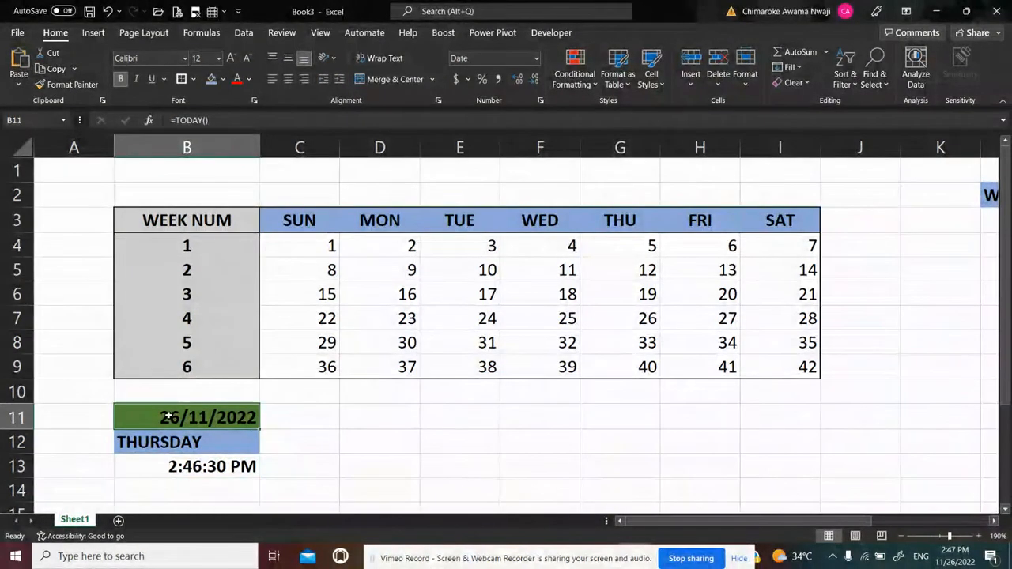
click(166, 469)
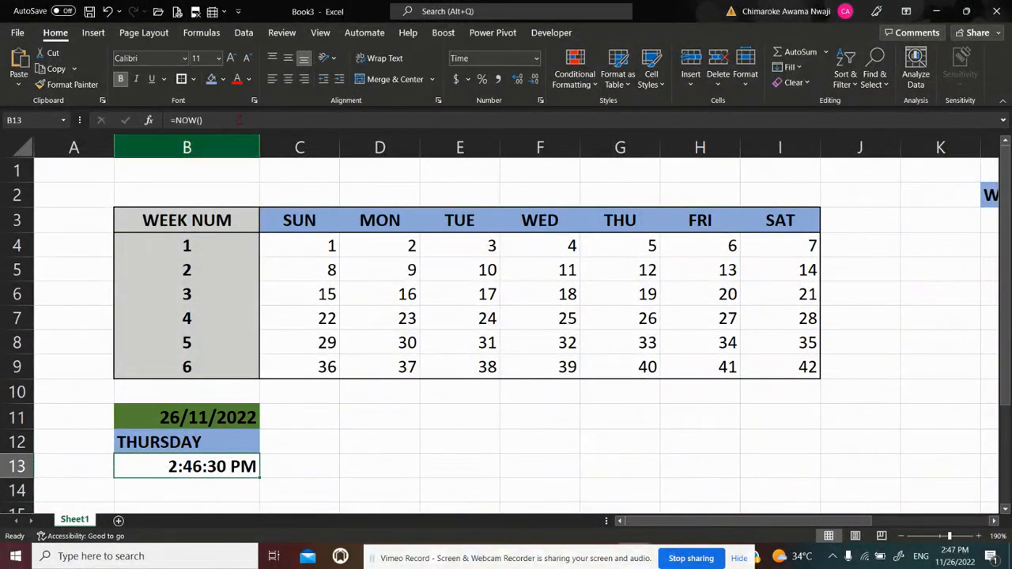
click(224, 79)
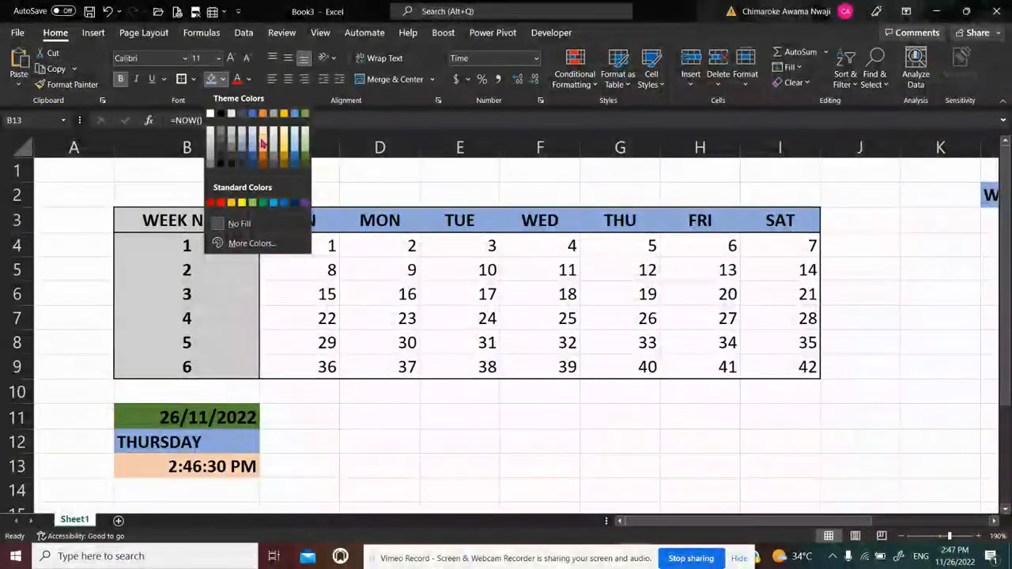
click(261, 139)
Left-align the date, weekday and time cells B11:B13 and narrow column B to fit its contents
click(222, 417)
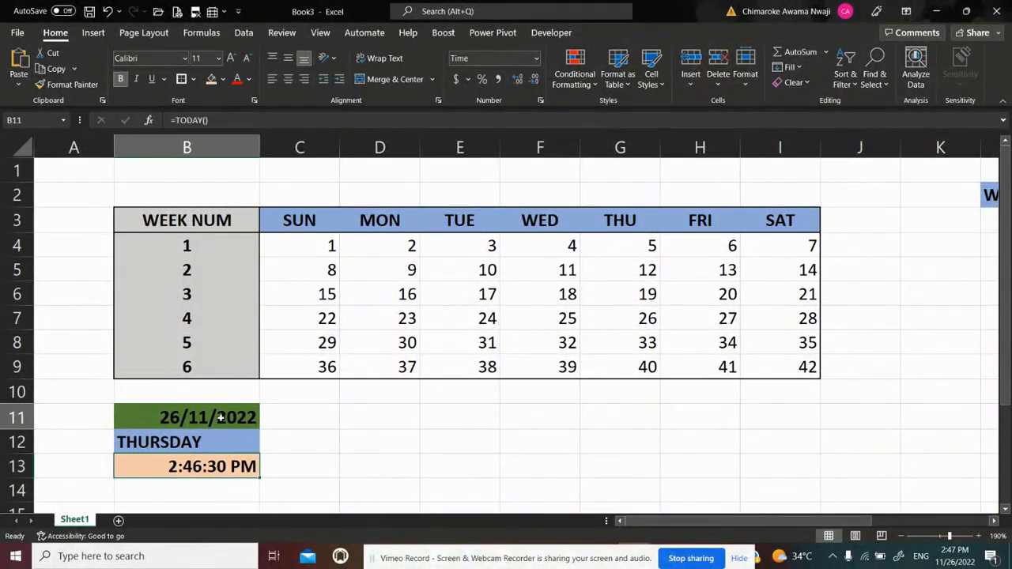
key(shift+Down)
key(shift+Down)
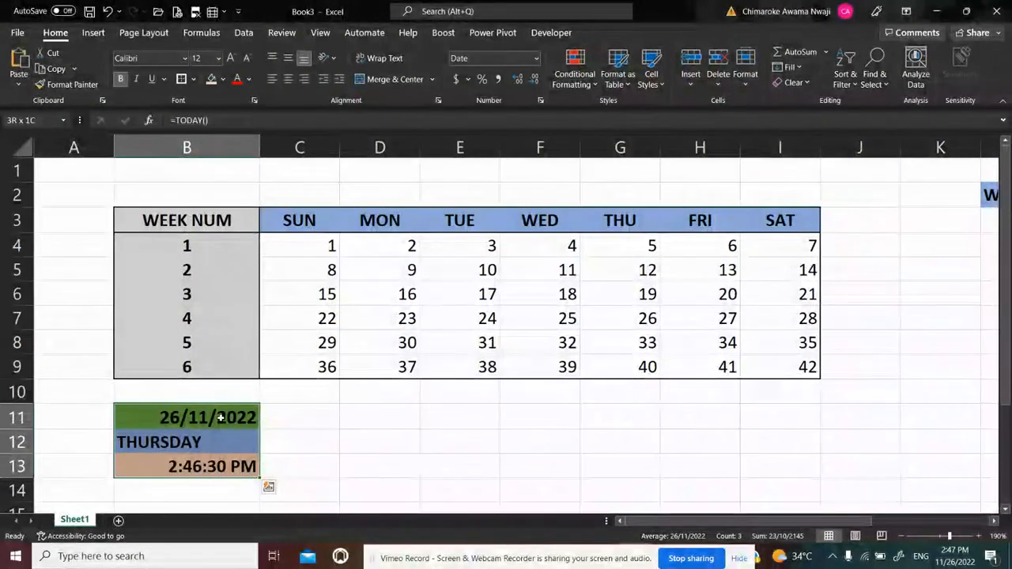
click(271, 79)
click(297, 445)
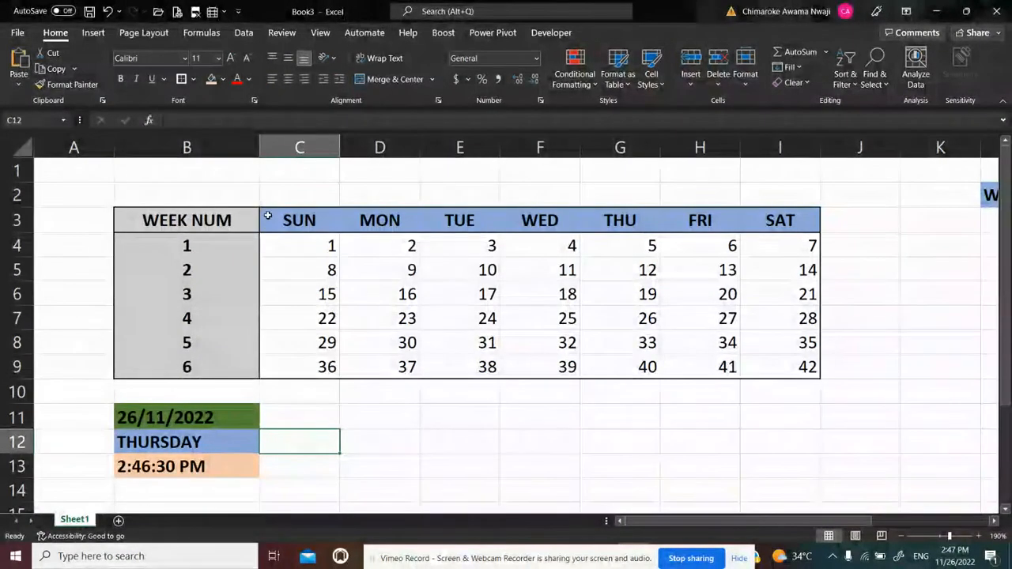
drag(259, 142, 221, 140)
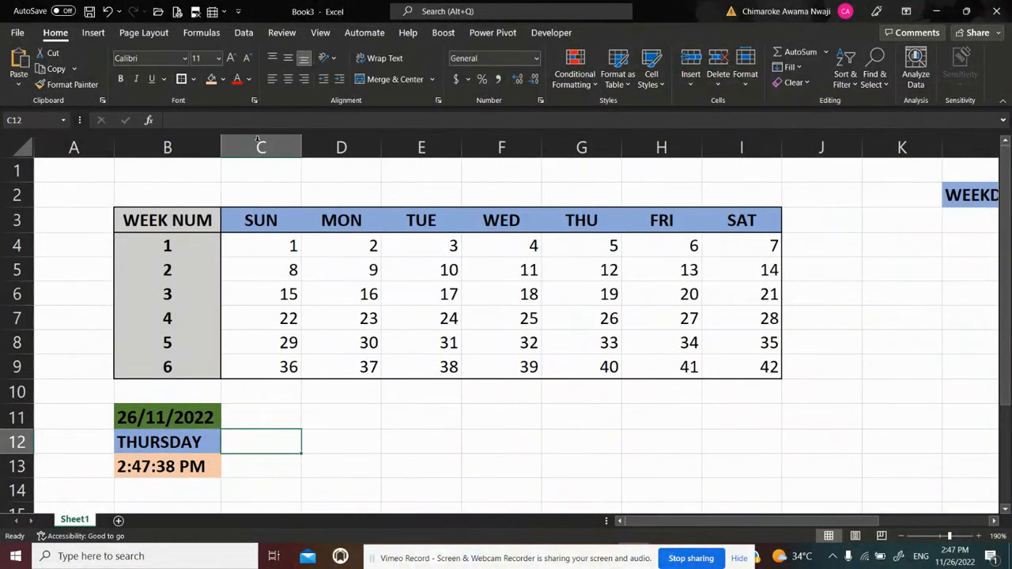
click(335, 395)
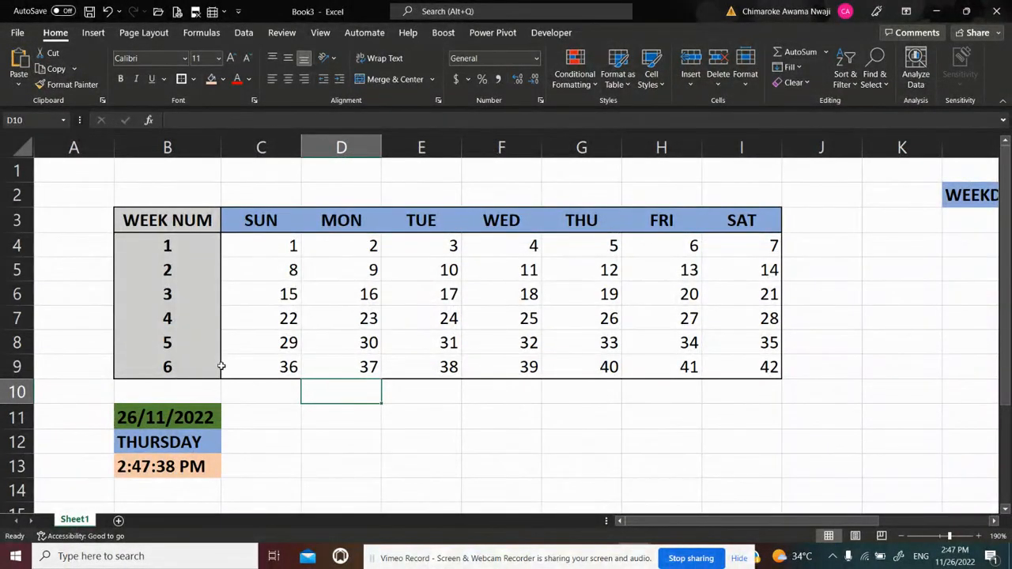
click(139, 419)
key(Down)
key(Down)
key(Down)
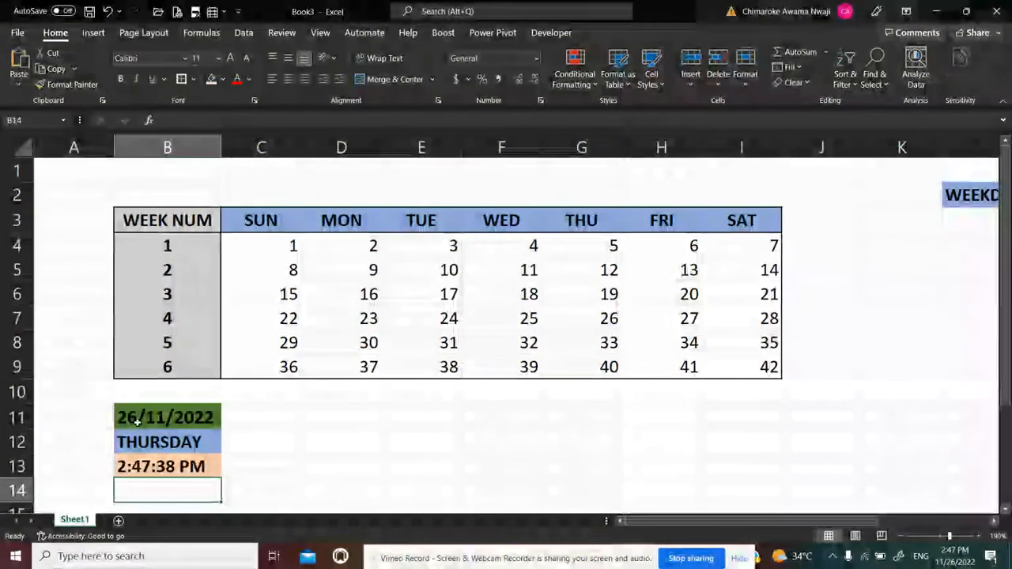
key(Right)
key(Right)
key(Right)
key(Right)
key(Right)
key(Right)
key(Right)
key(Right)
key(Right)
key(Right)
key(Right)
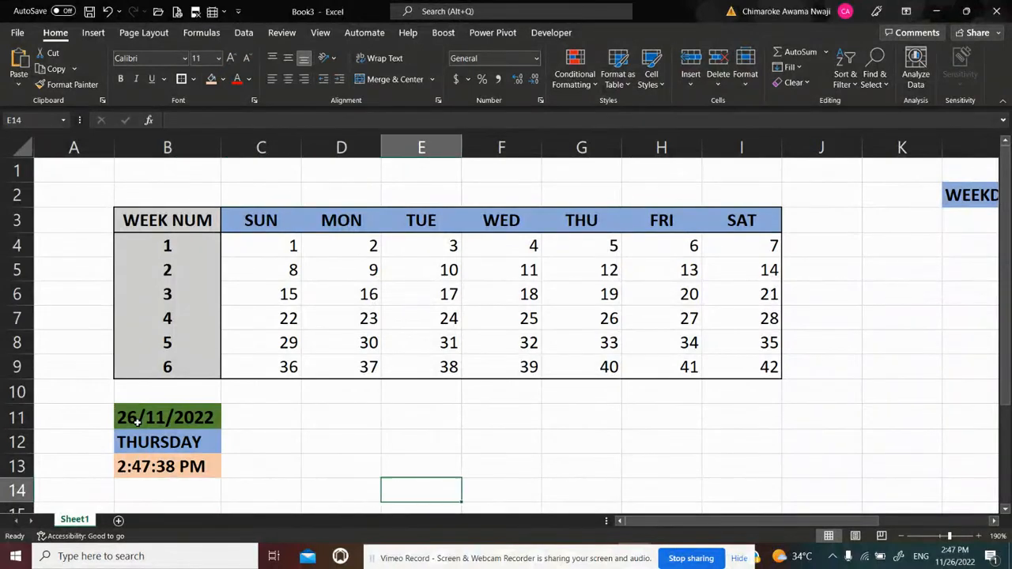
Enter the header MONTH NUM in L11 below the weekday lookup table and make it bold
key(Up)
key(Up)
key(Up)
key(Up)
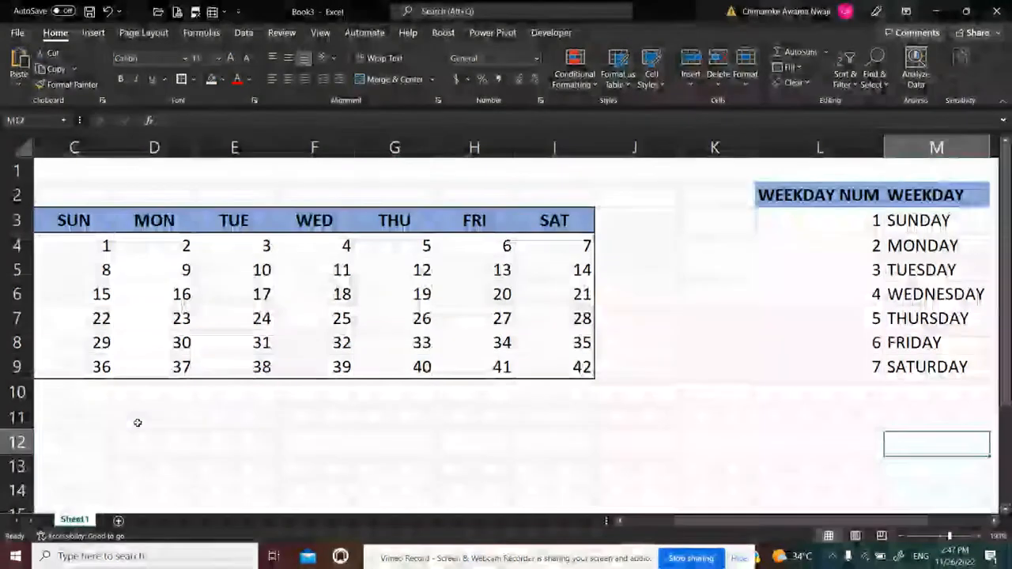
key(Down)
key(Left)
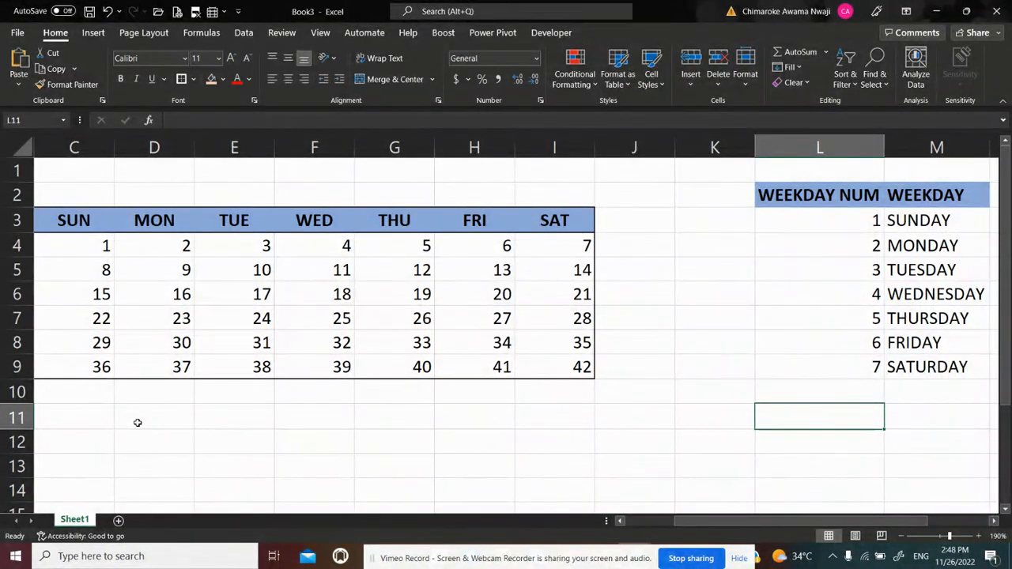
click(697, 148)
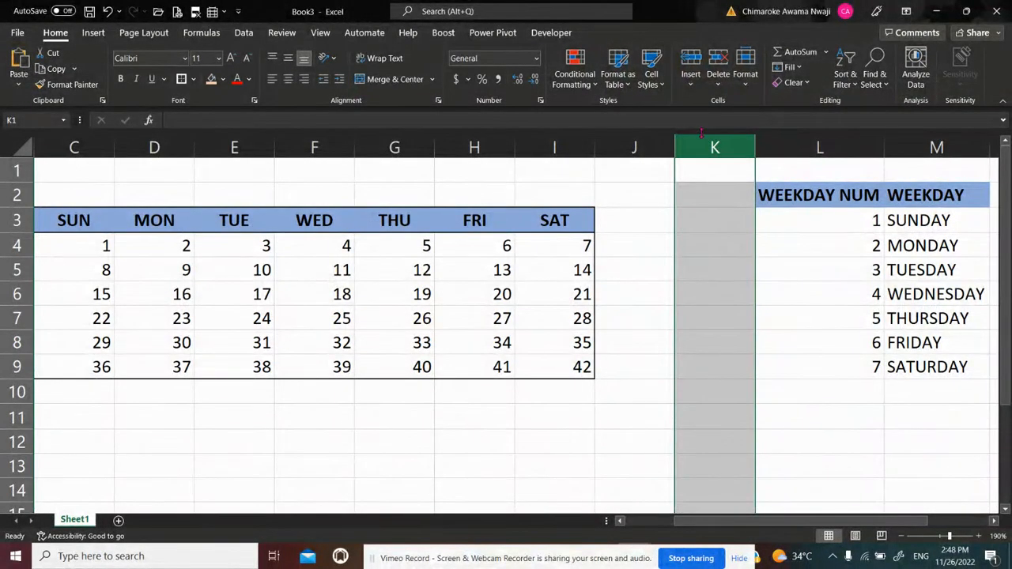
click(831, 412)
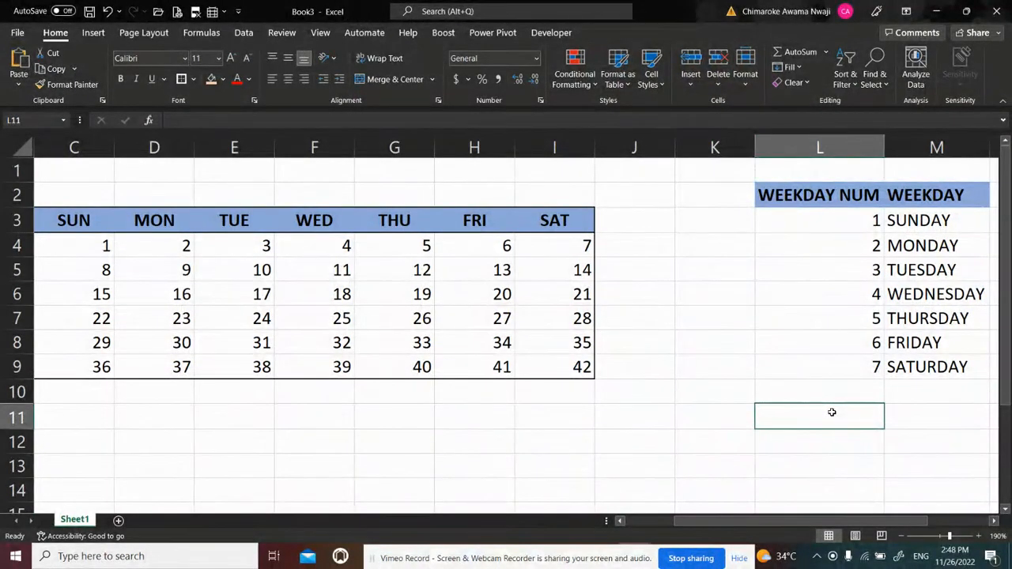
text(MONTH)
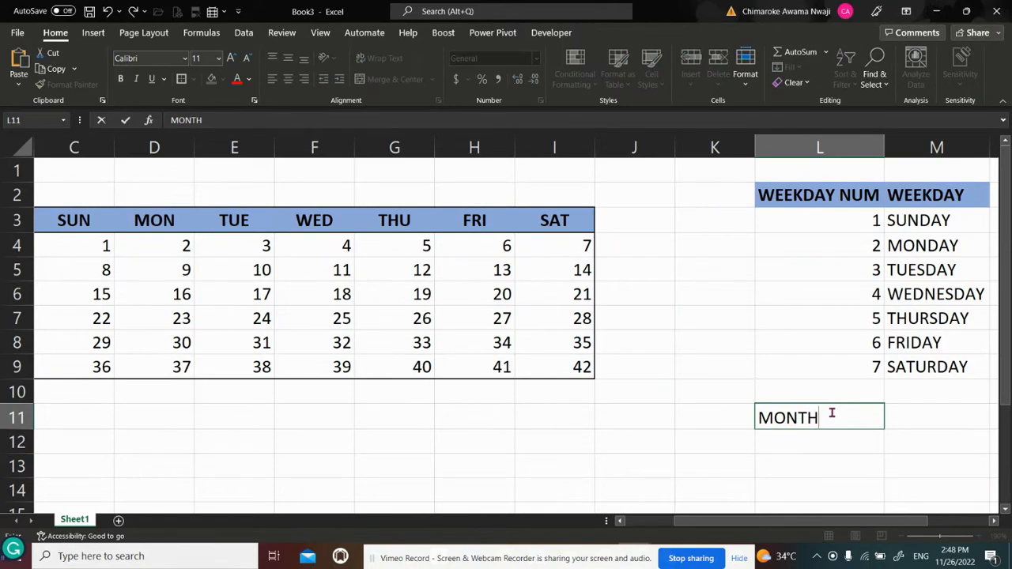
text( NUM)
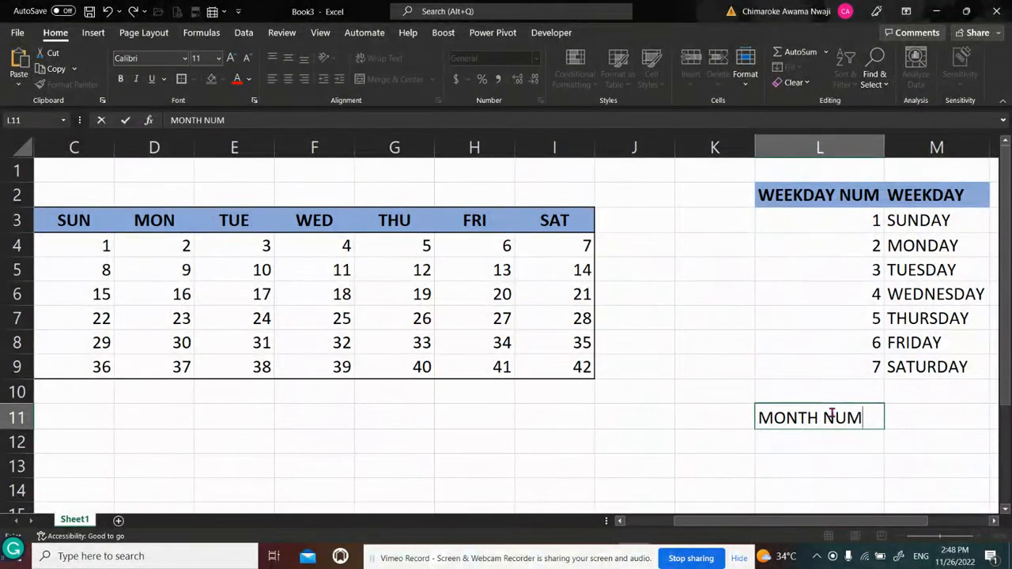
key(Return)
click(831, 412)
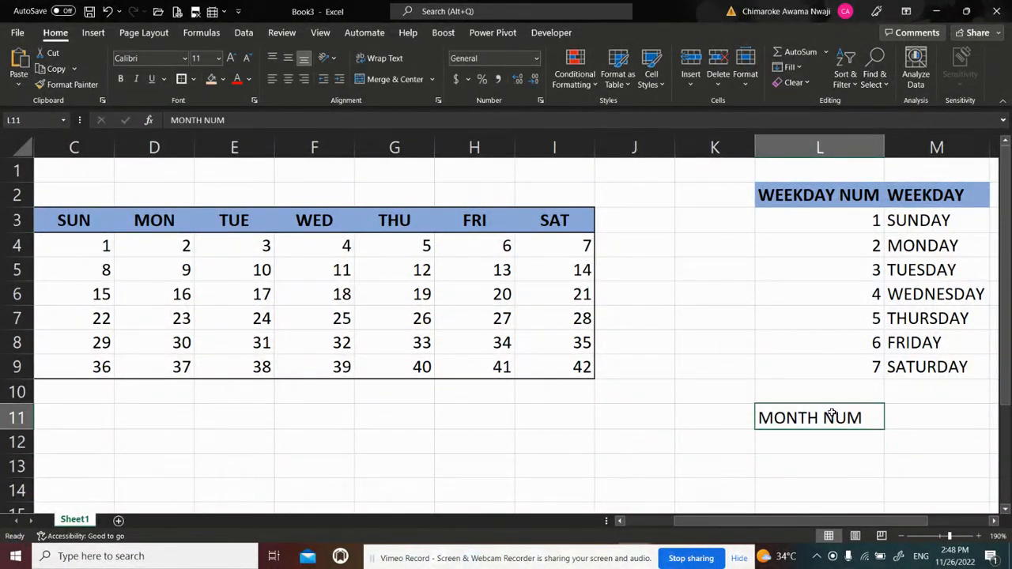
key(ctrl+b)
Enter the header MONTH in M11 and make it bold
key(Tab)
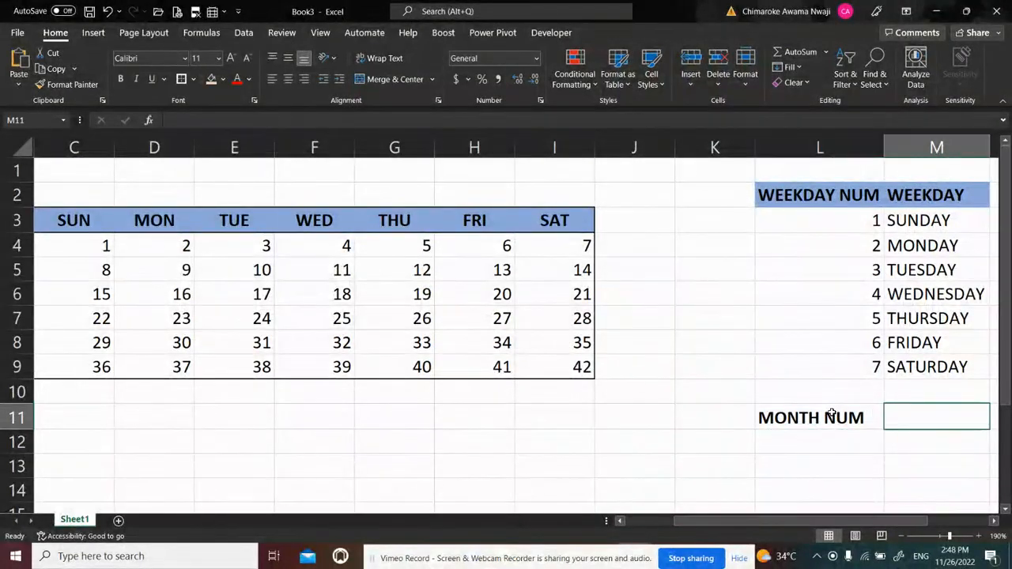
text(MONTH)
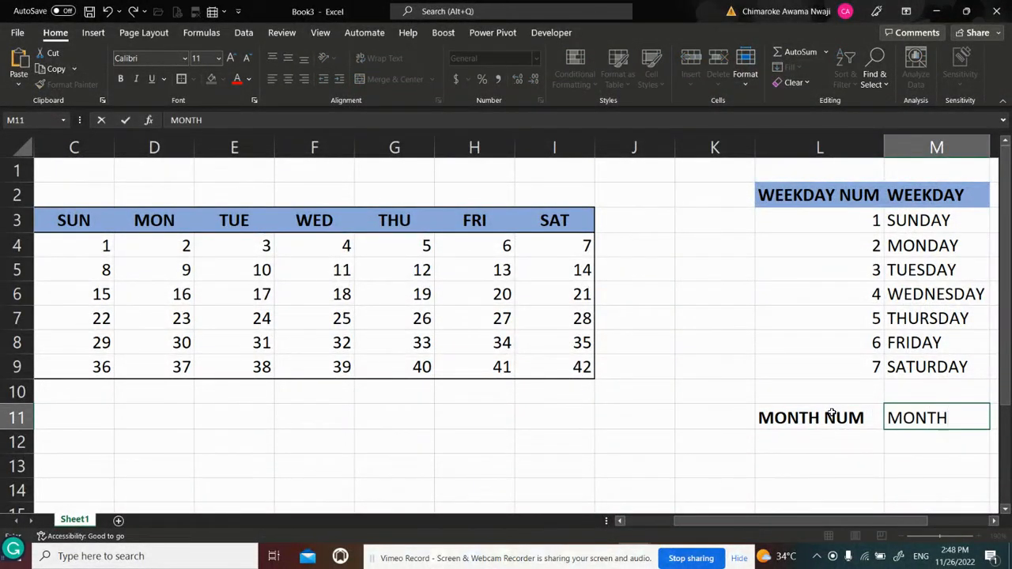
key(Return)
key(Up)
key(ctrl+b)
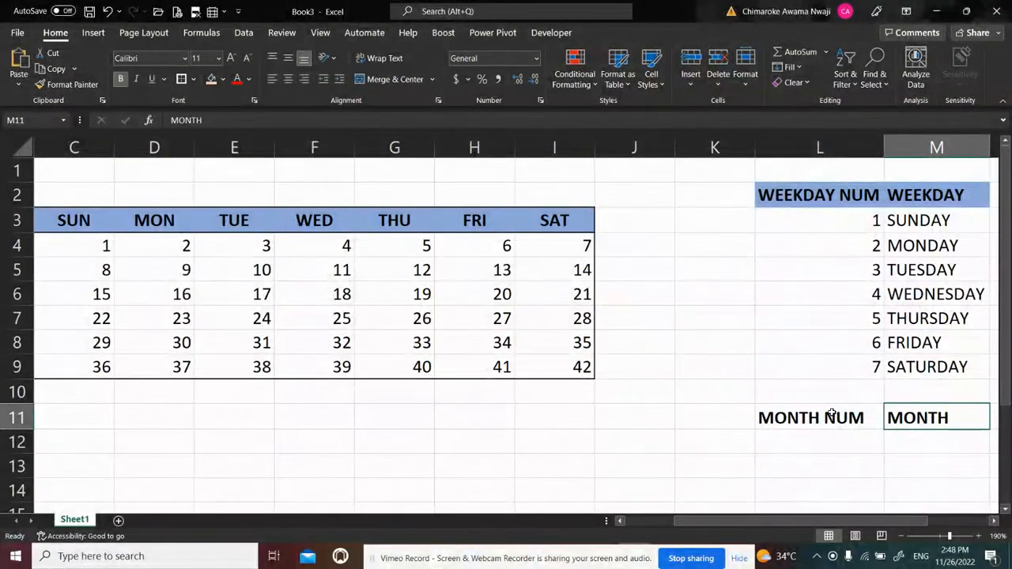
key(Down)
key(Left)
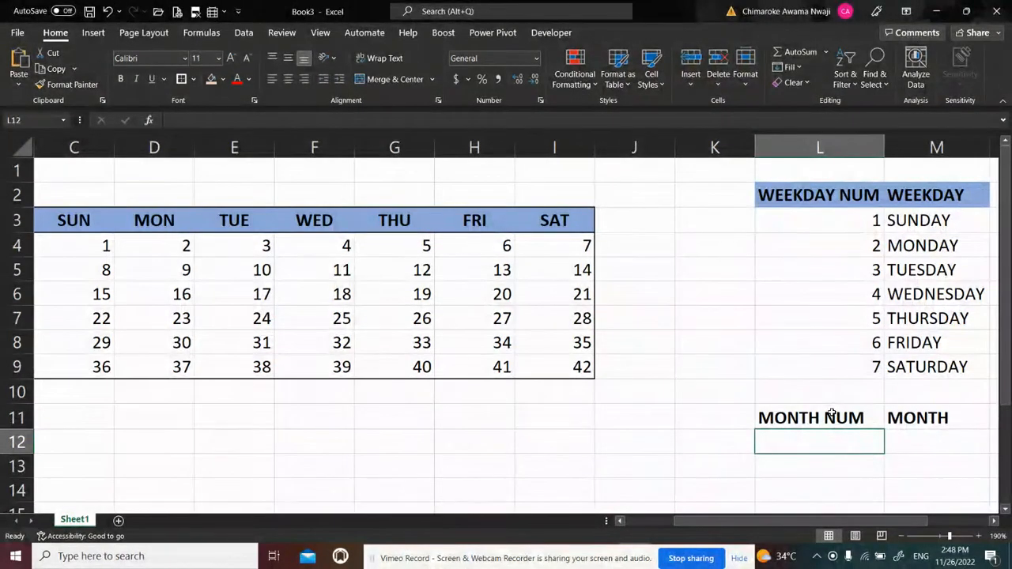
text(=SE)
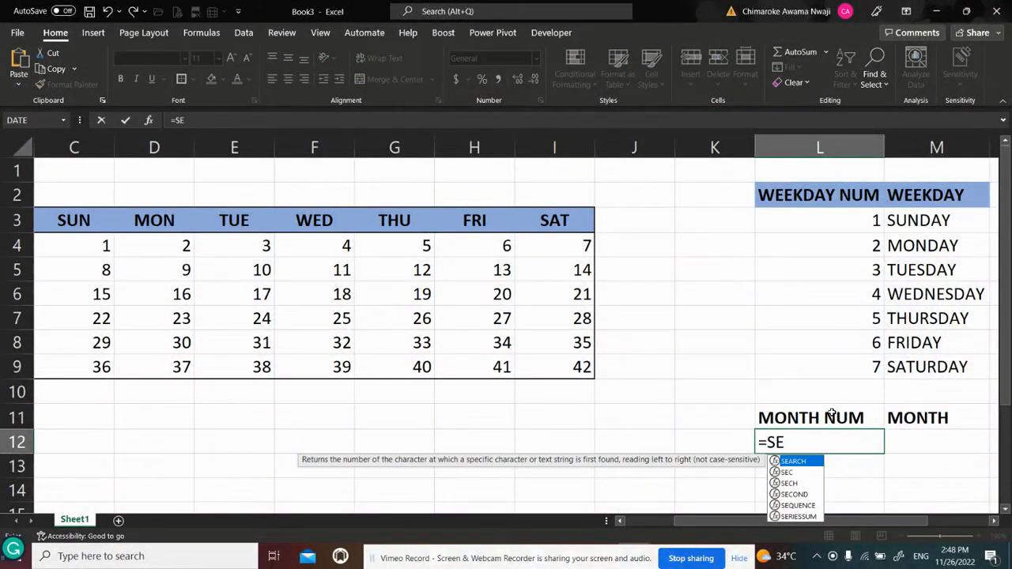
key(Escape)
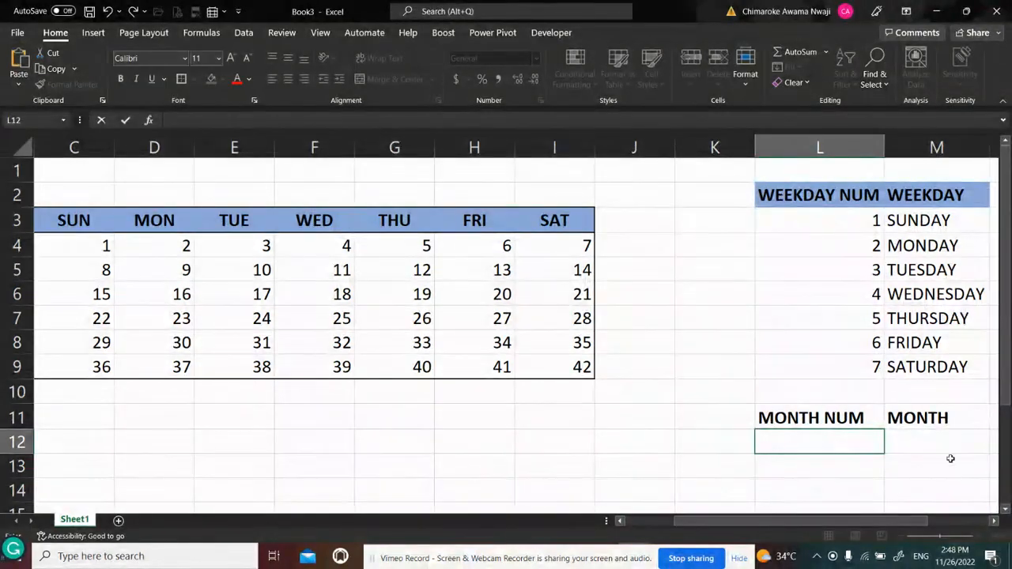
Enter =SEQUENCE(12) in L12 to generate the month numbers, and select the first MONTH cell M12
click(915, 461)
scroll(914, 461, down, 2)
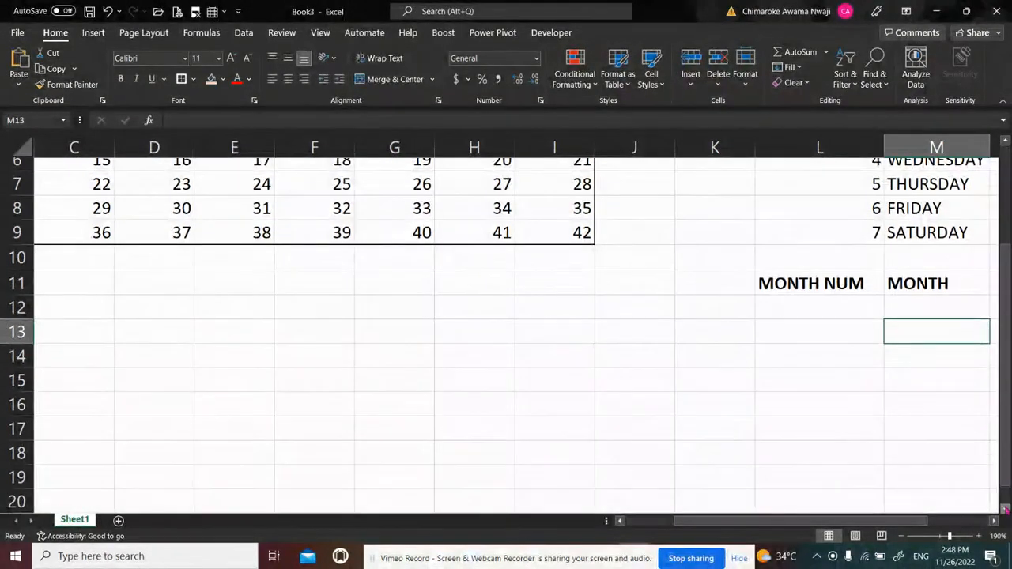
click(1005, 509)
click(1005, 510)
click(1005, 510)
click(791, 242)
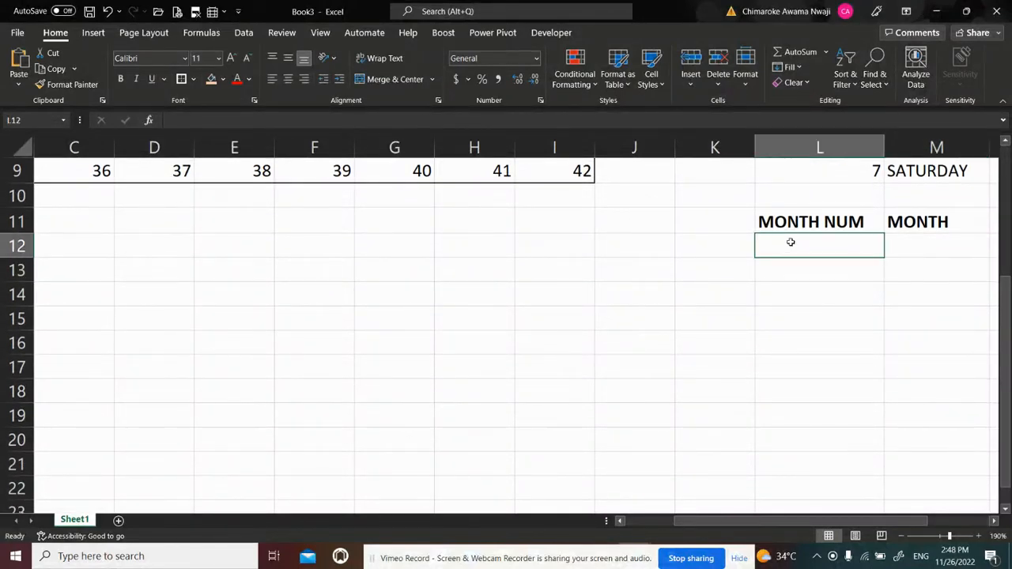
text(=SEQ)
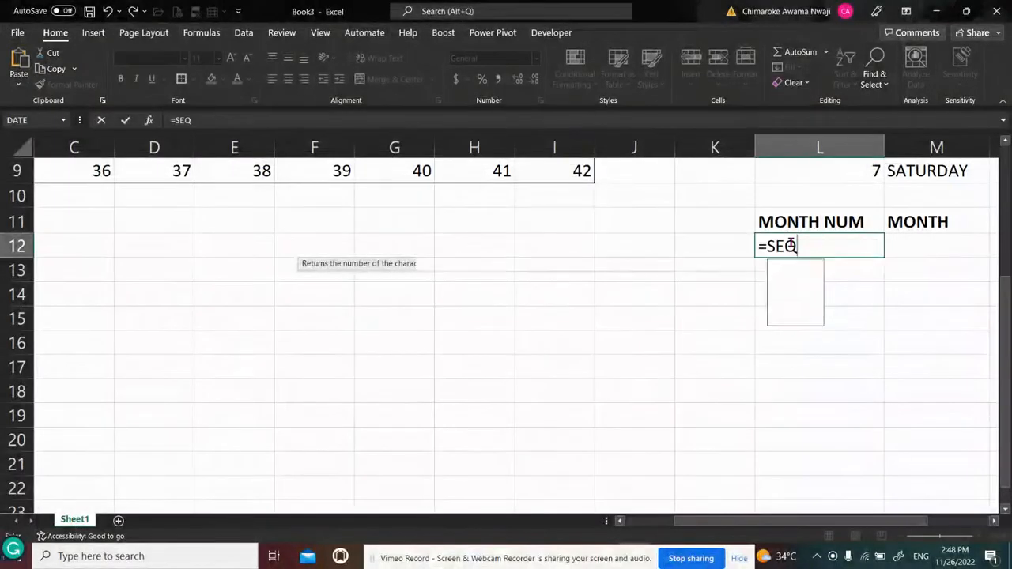
text(UENCE)
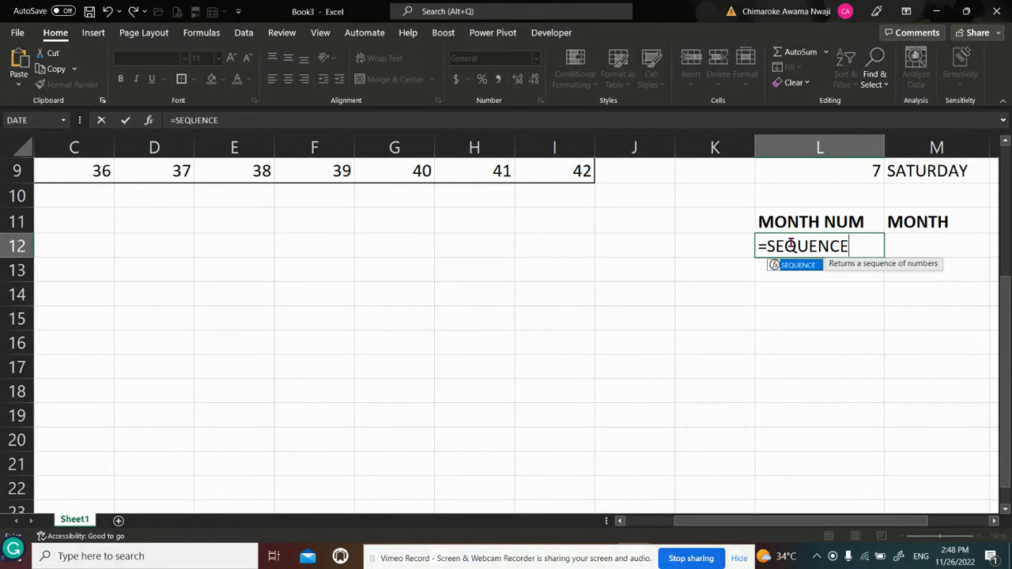
text((1)
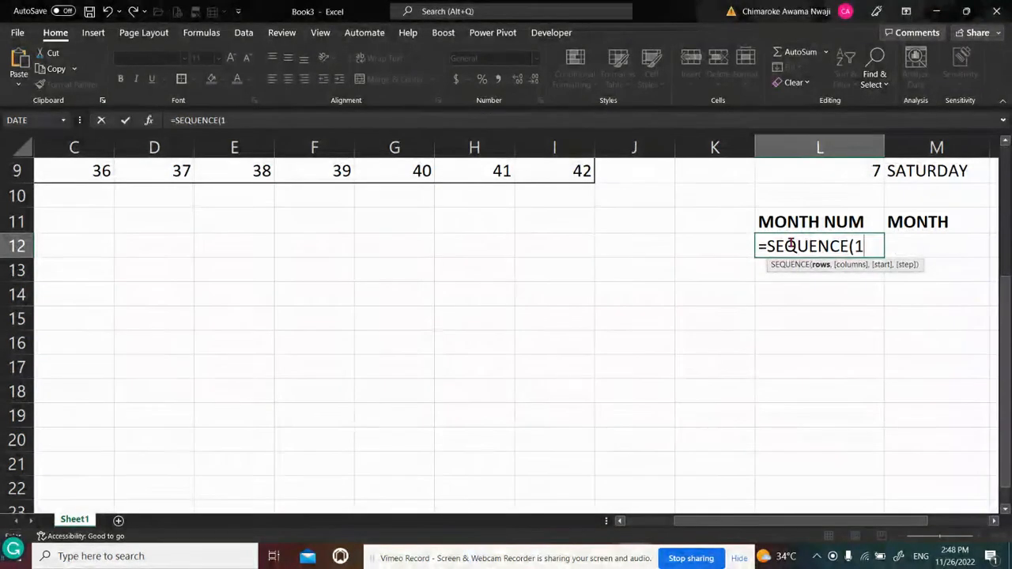
text(2))
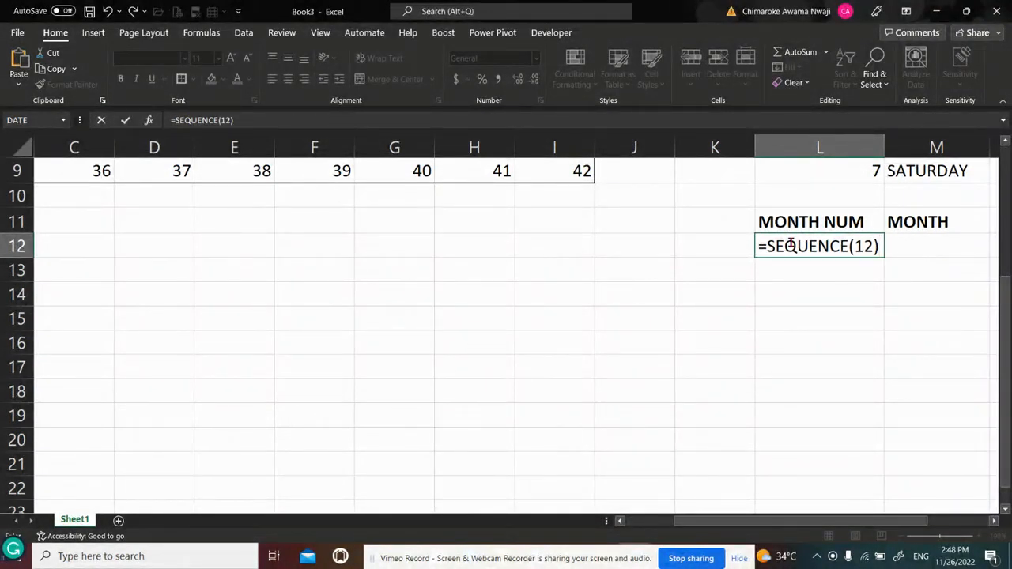
key(Return)
drag(1007, 297, 1011, 329)
click(925, 217)
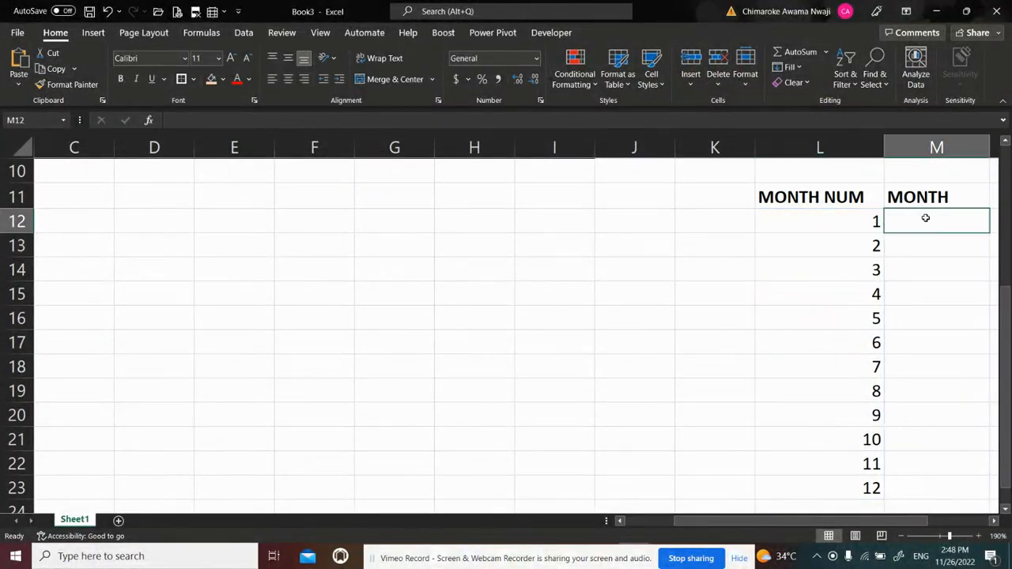
Enter JANUARY in M12 and autofill the month names down to DECEMBER in M23
text(JA)
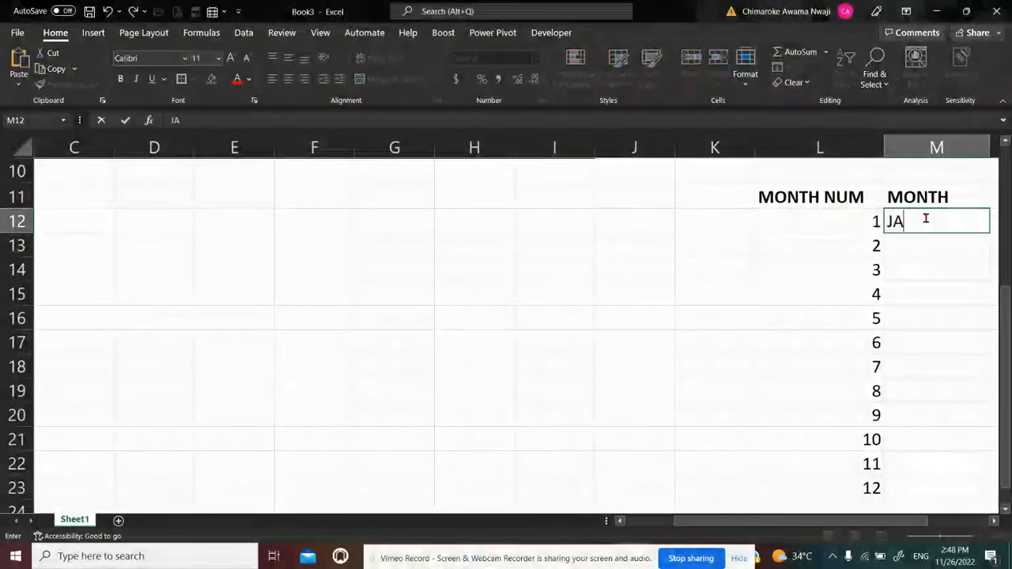
text(NUARY)
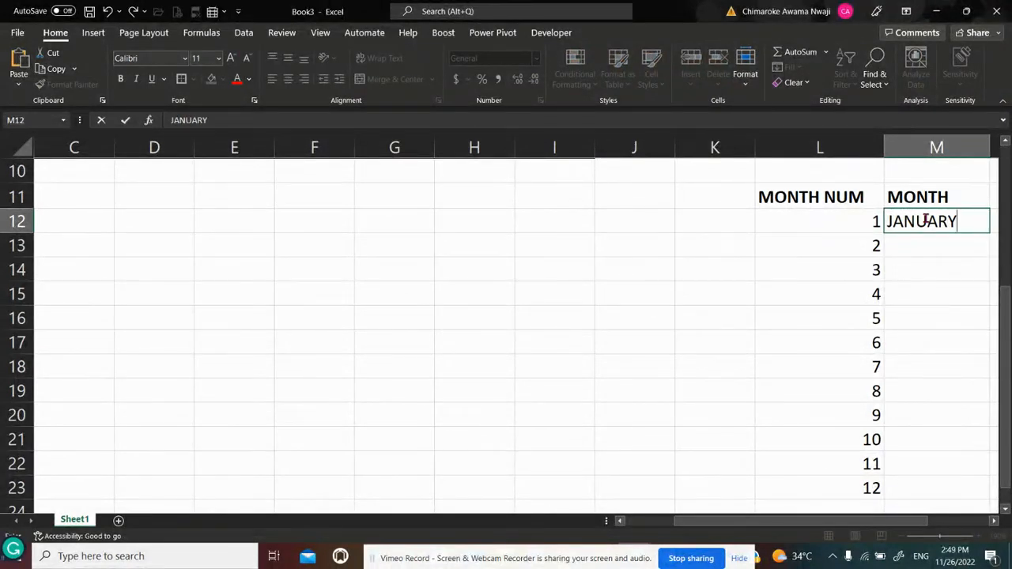
key(Return)
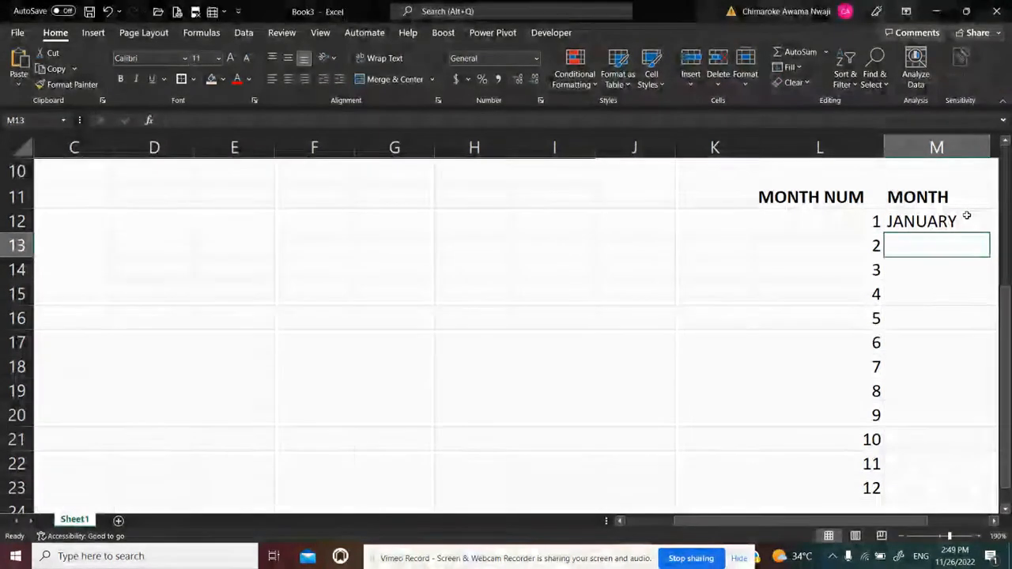
click(967, 220)
double_click(988, 233)
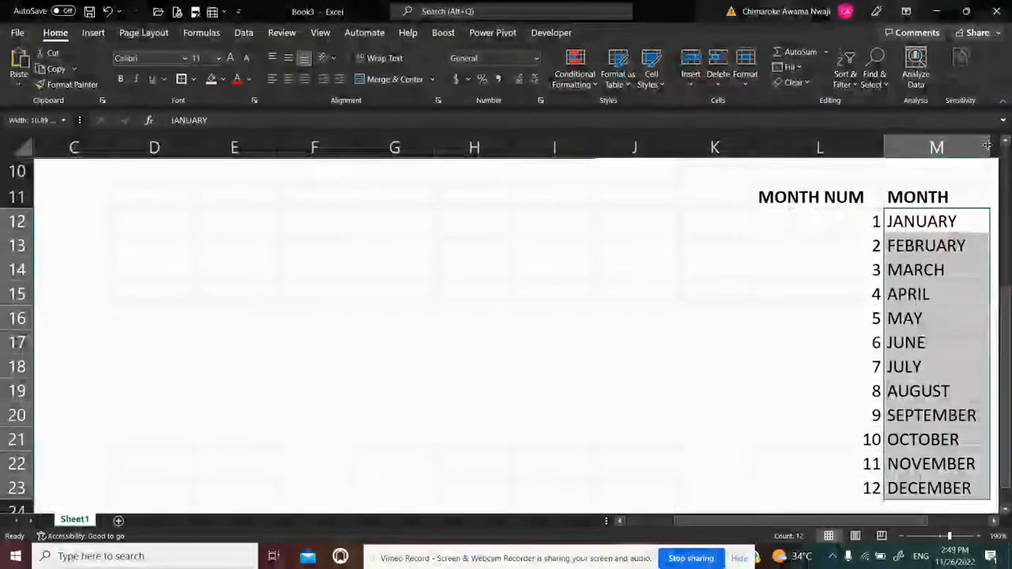
Apply the light orange fill to the MONTH NUM and MONTH headers in L11:M11
click(940, 224)
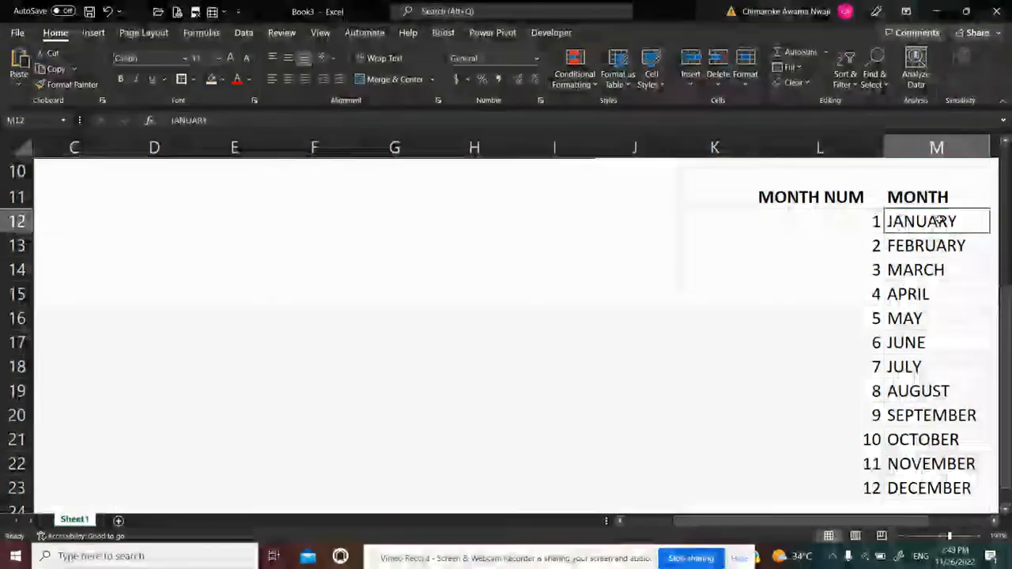
key(Up)
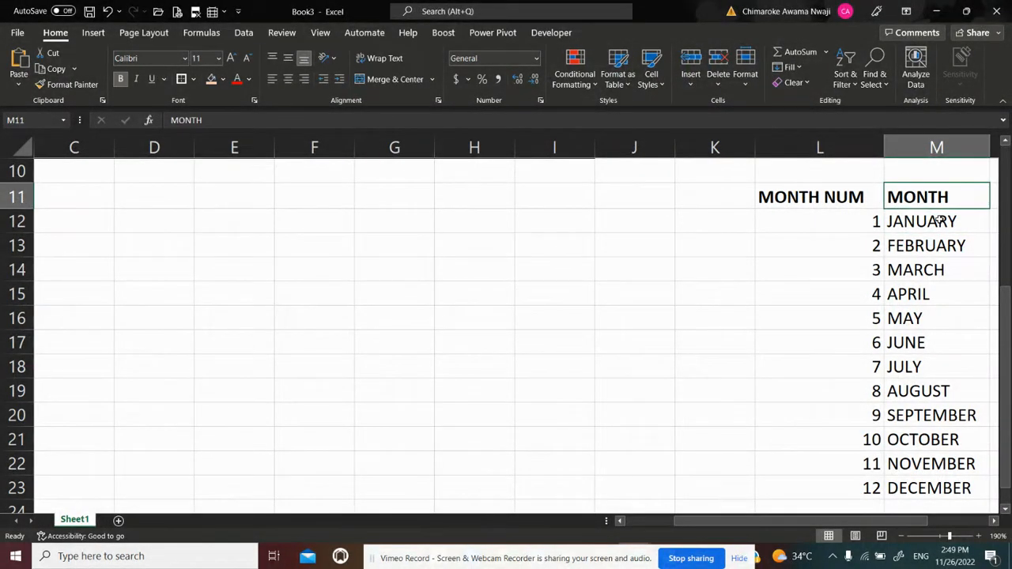
key(Left)
key(shift+Right)
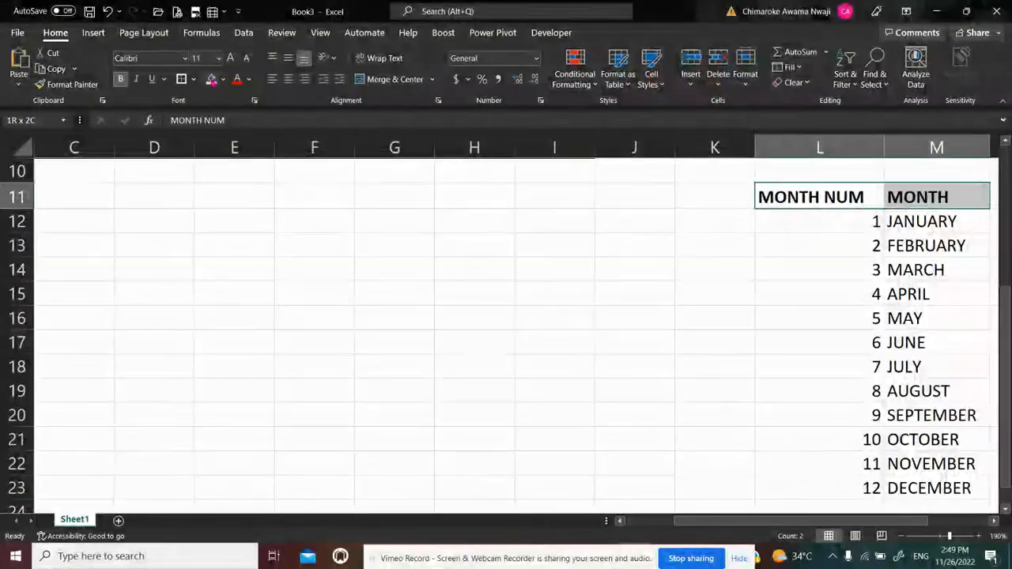
click(211, 80)
Enter the title GO-GETTER EXCEL CALENDAR in B1 above the calendar grid
key(Up)
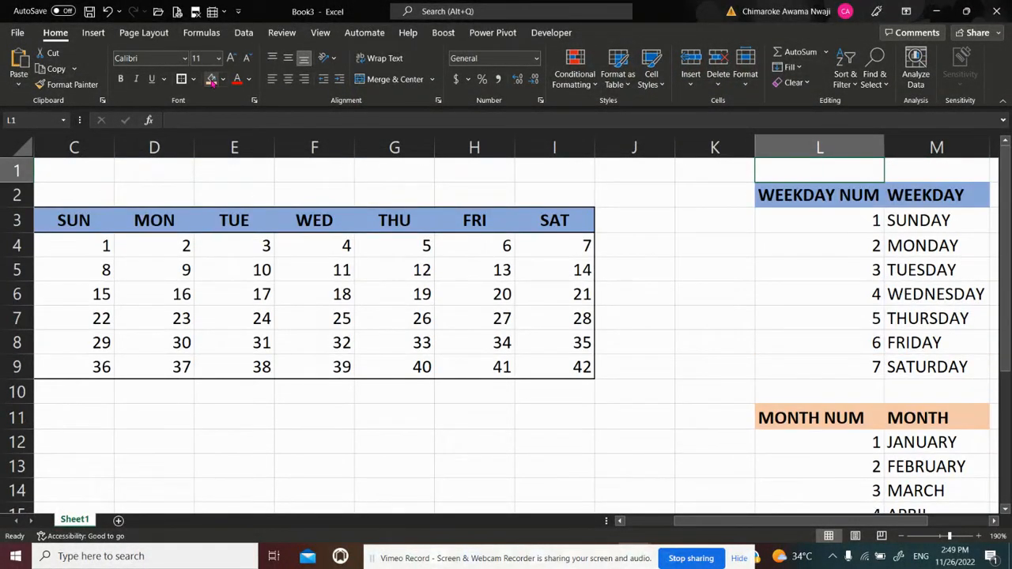
key(Left)
key(Left)
key(Left)
key(Left)
key(Left)
key(Left)
key(Left)
key(Left)
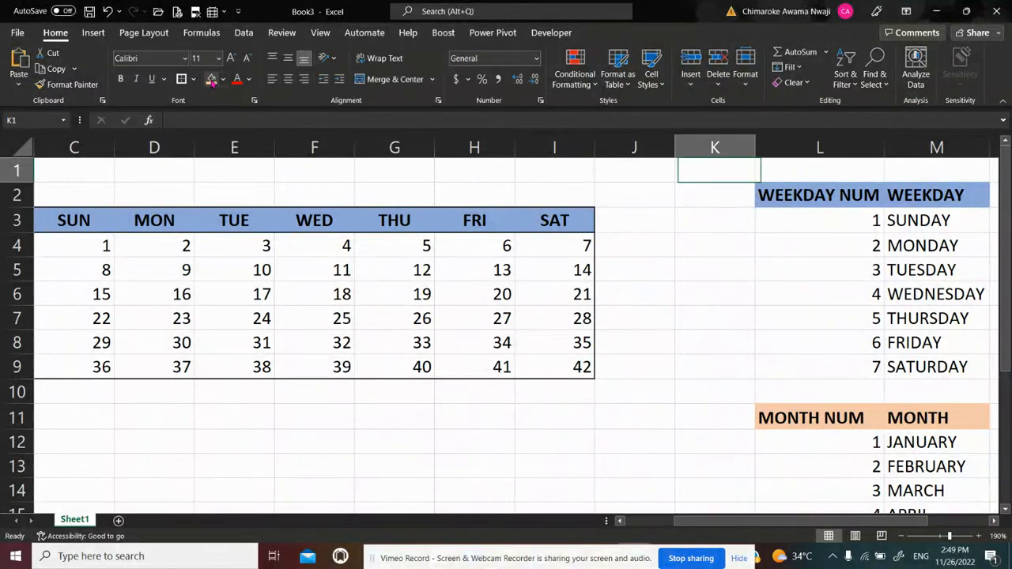
key(Left)
key(Left)
key(Left)
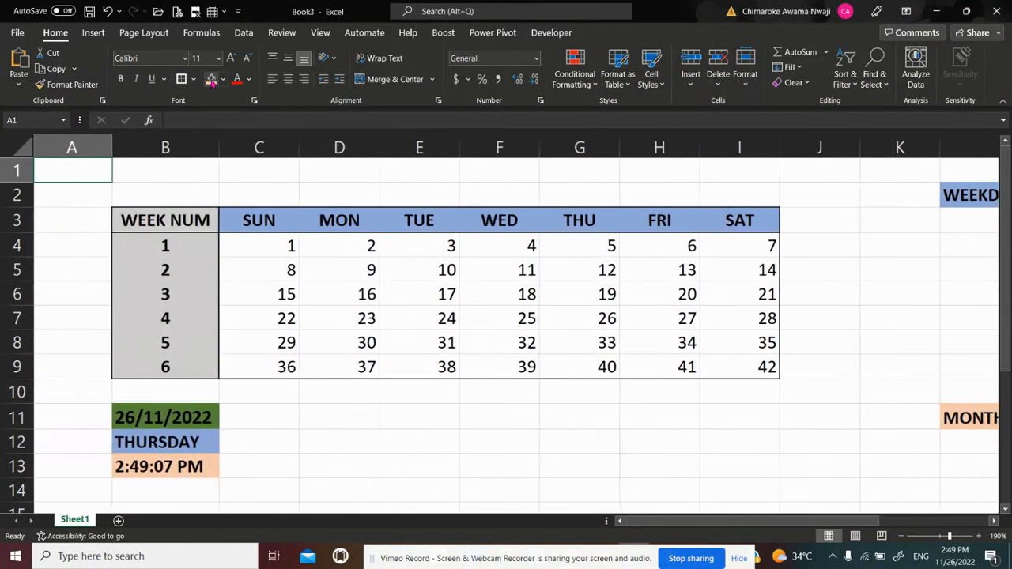
key(Down)
key(Right)
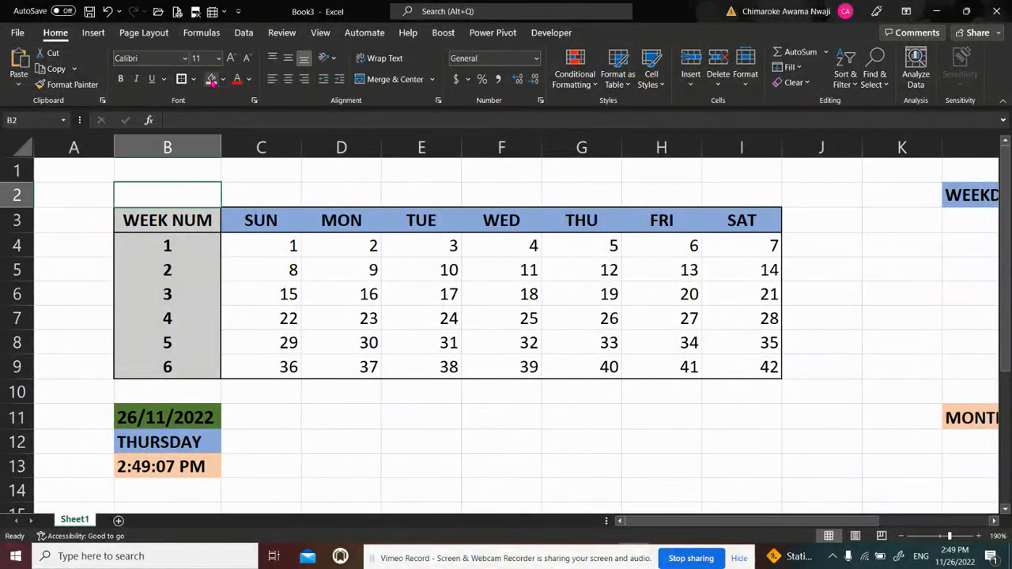
key(Up)
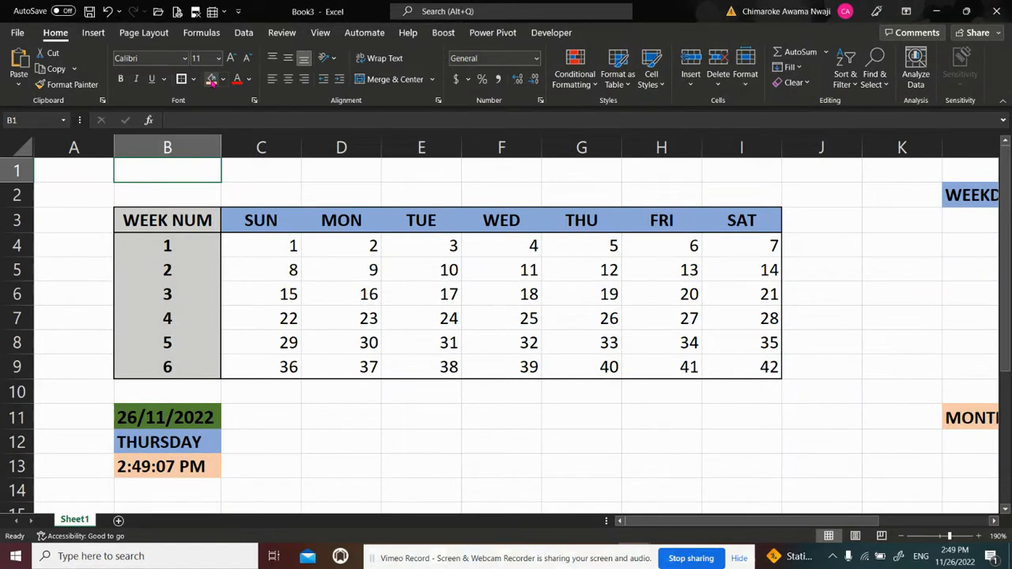
text(GO-)
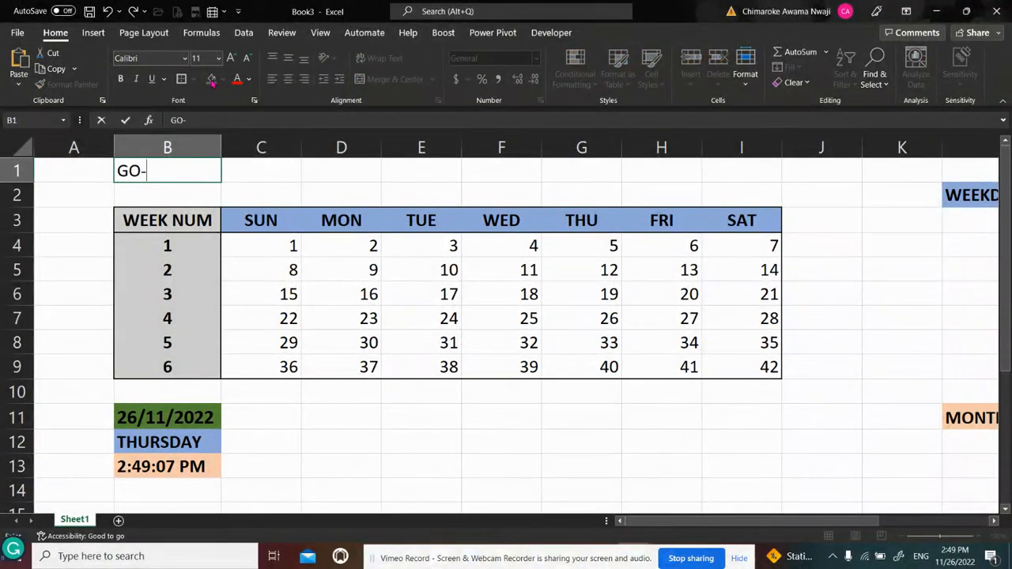
text(GETTER )
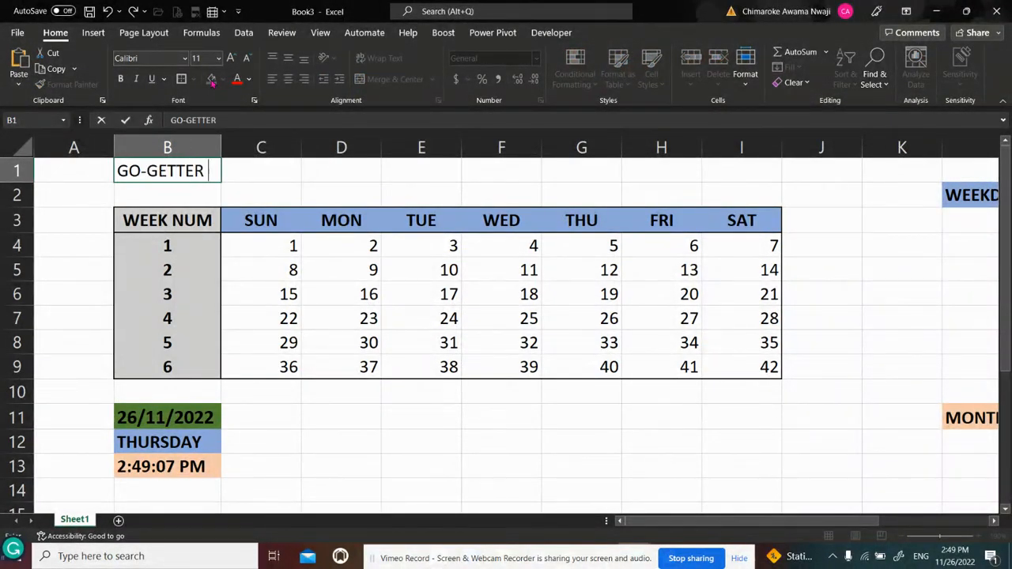
text(EXCEL)
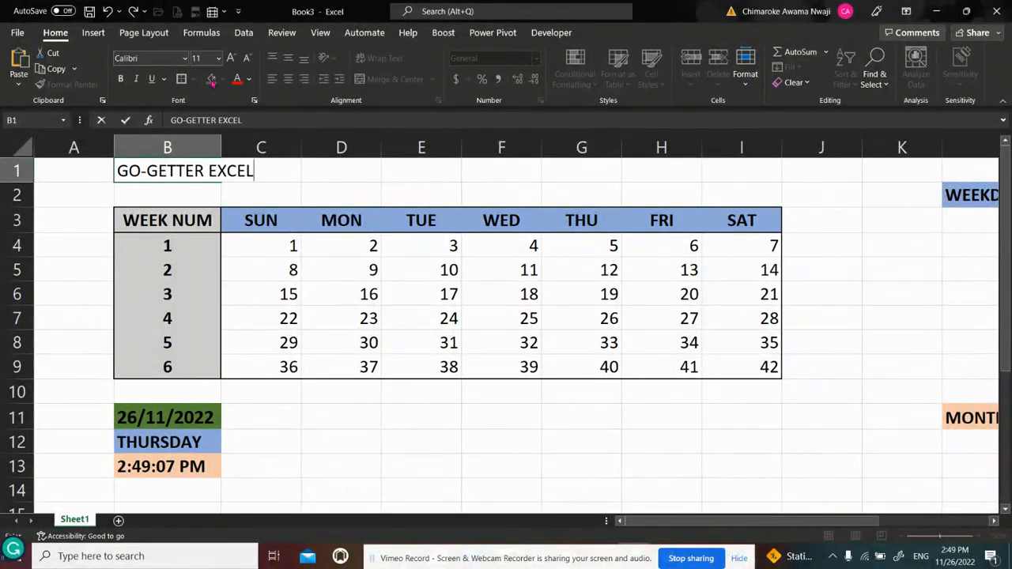
text(L)
key(BackSpace)
text(CALENDA)
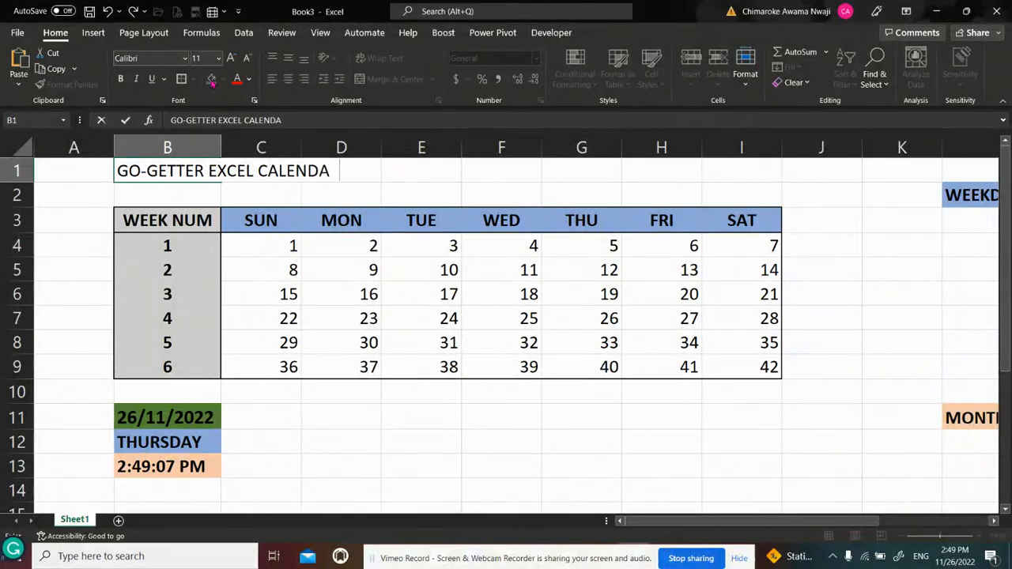
text(R)
key(Return)
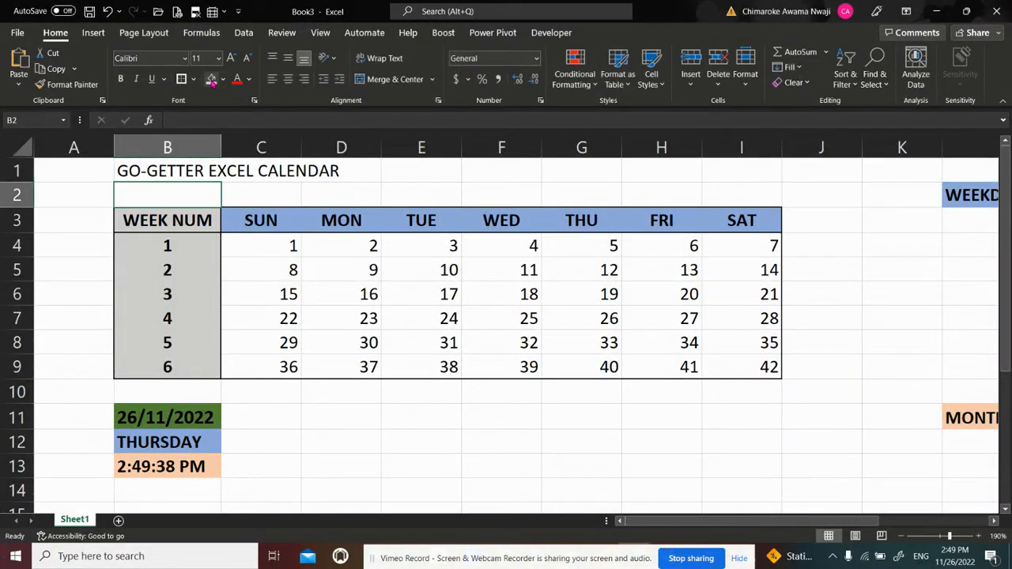
Centre the title over B1:I1 with the Center Across Selection horizontal alignment, without merging cells
key(Up)
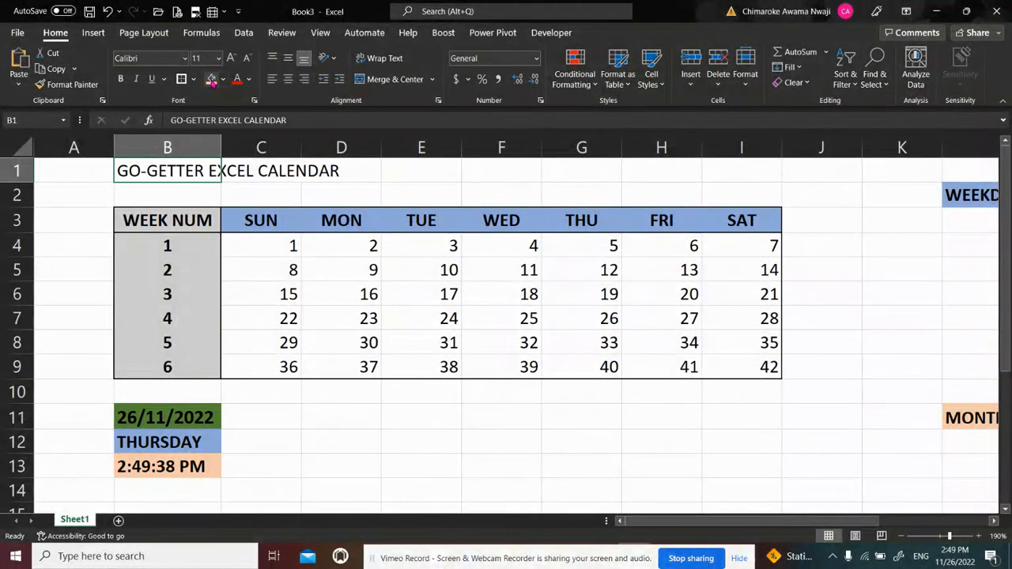
key(shift+Right)
key(shift+Right)
key(shift+Right)
key(shift+Right)
key(shift+Right)
key(shift+Right)
key(shift+Right)
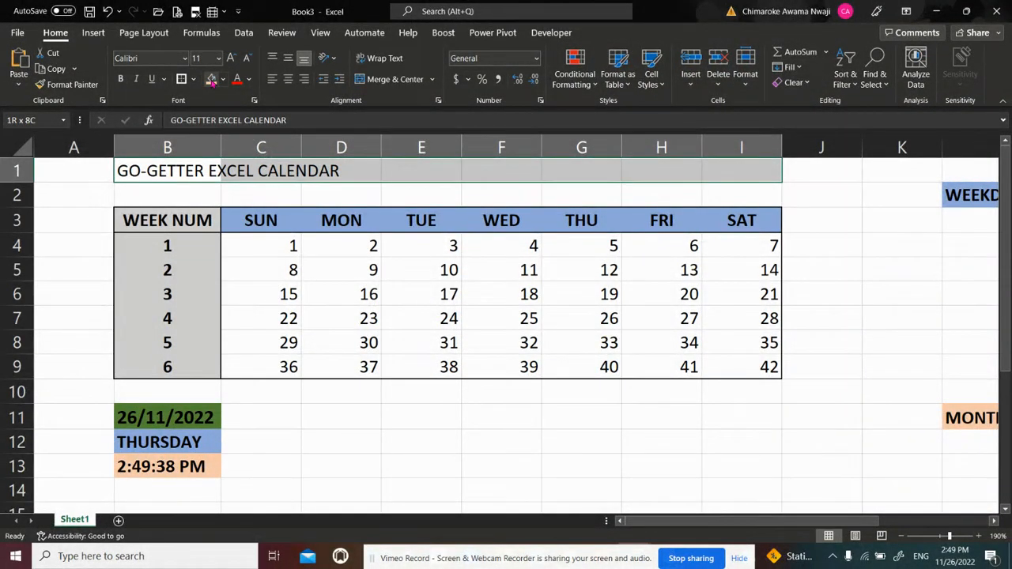
key(ctrl+1)
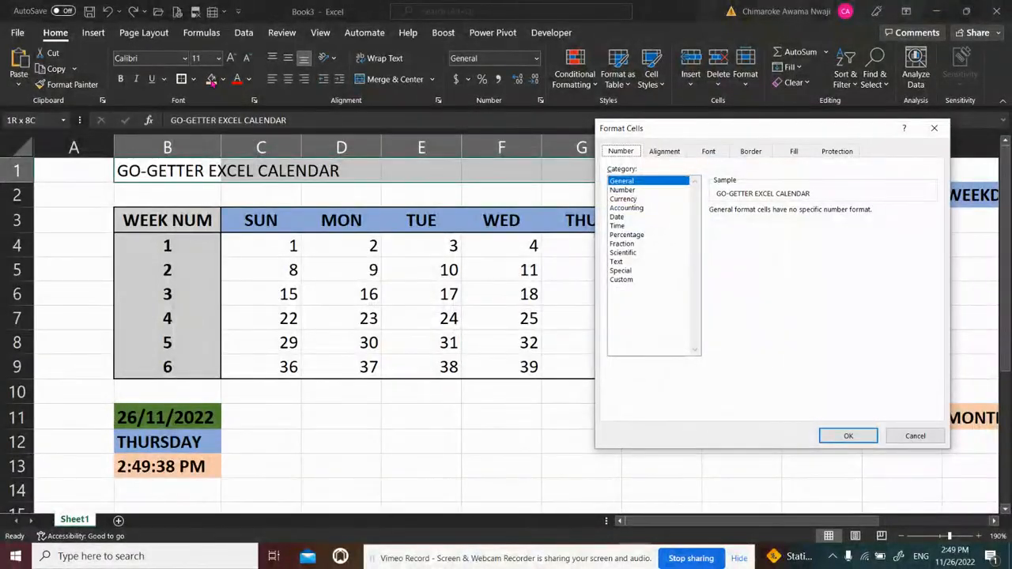
click(676, 151)
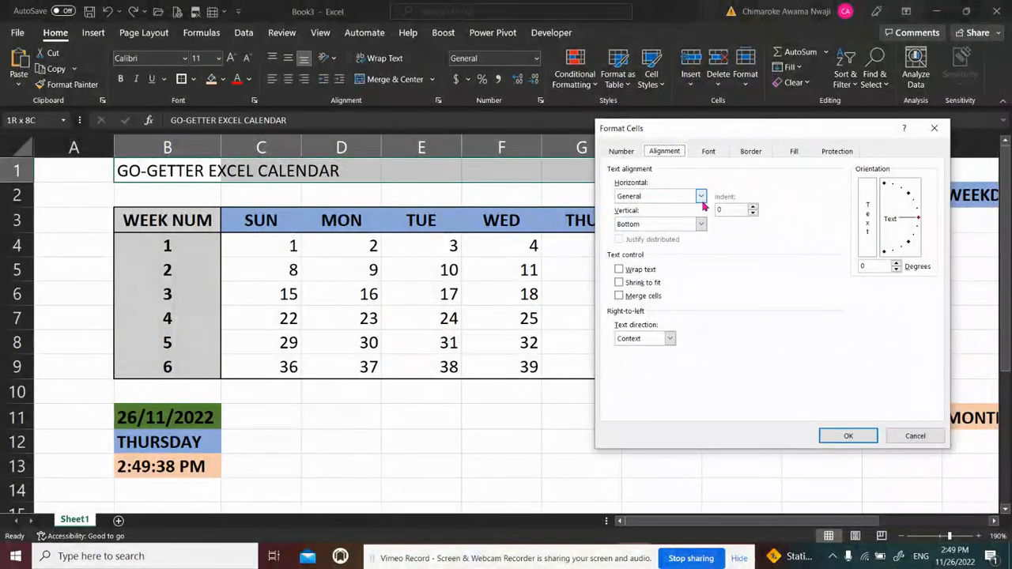
click(700, 196)
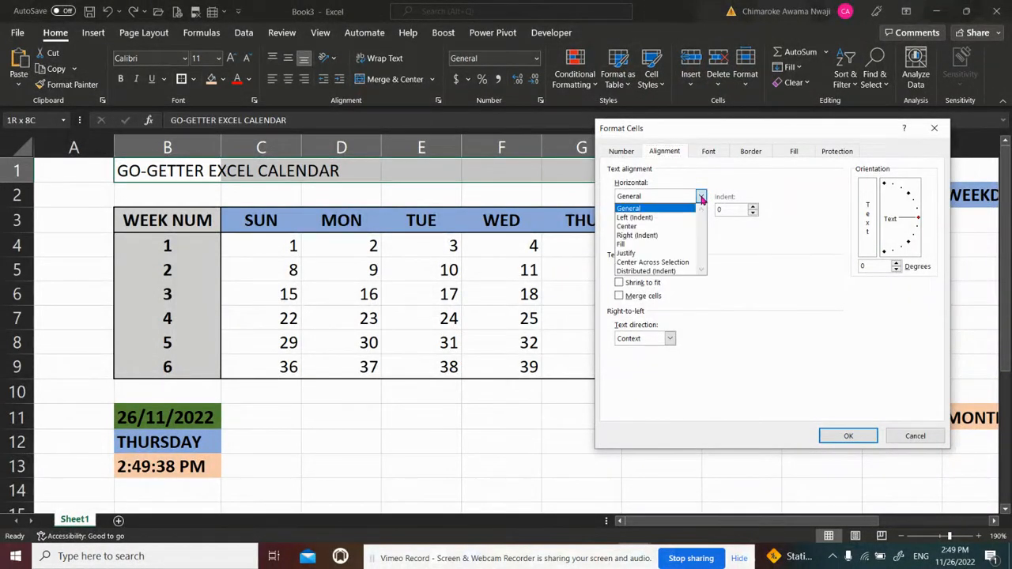
click(676, 264)
click(844, 437)
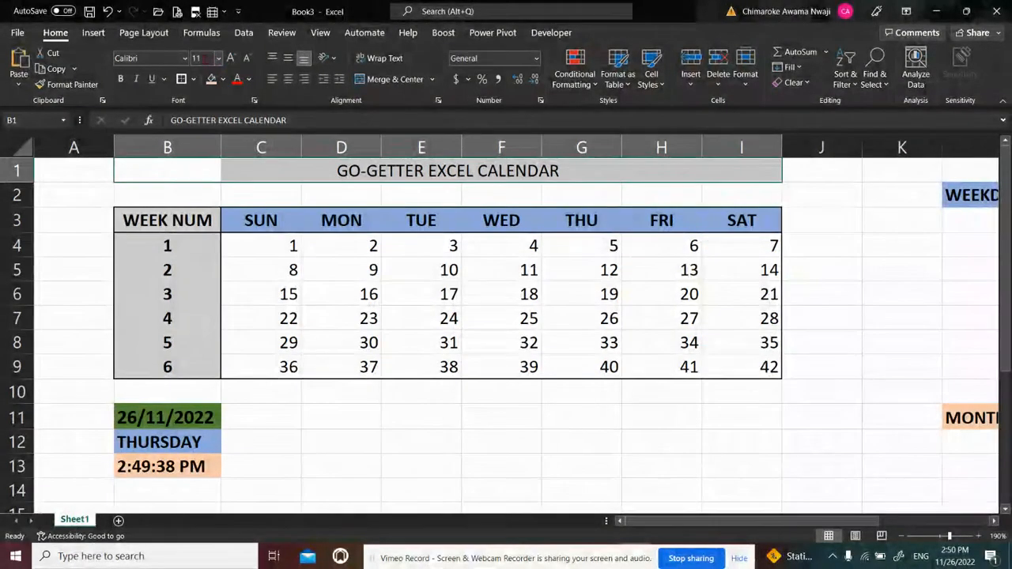
Set the calendar title's font size to 18 and make it bold
click(201, 58)
text(18)
key(Return)
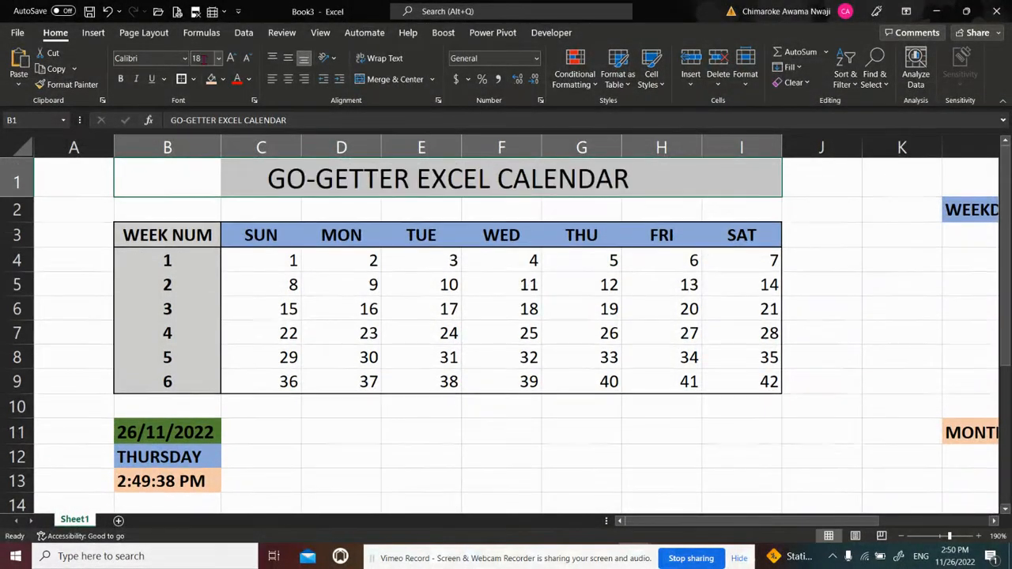
key(ctrl+b)
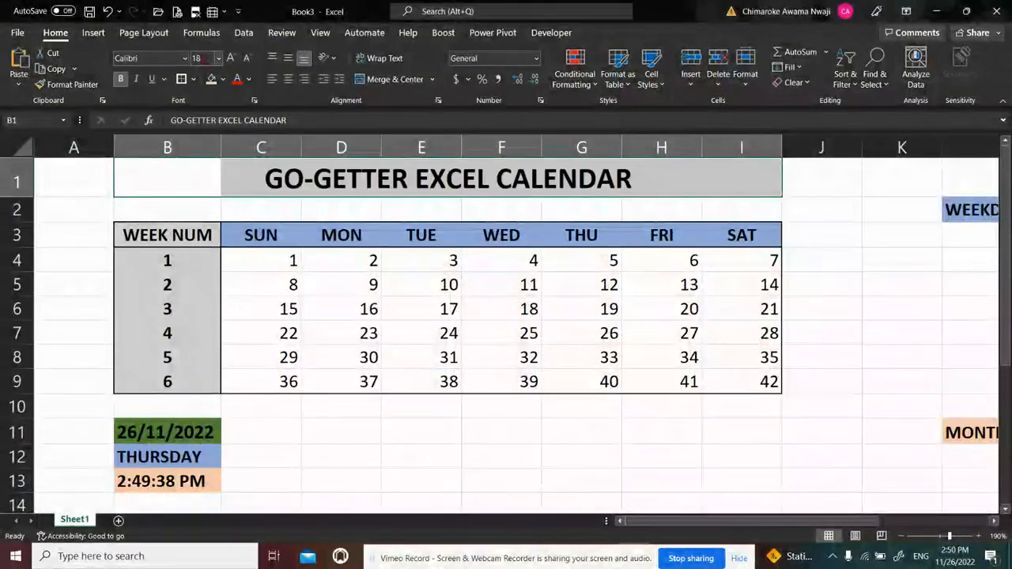
click(743, 200)
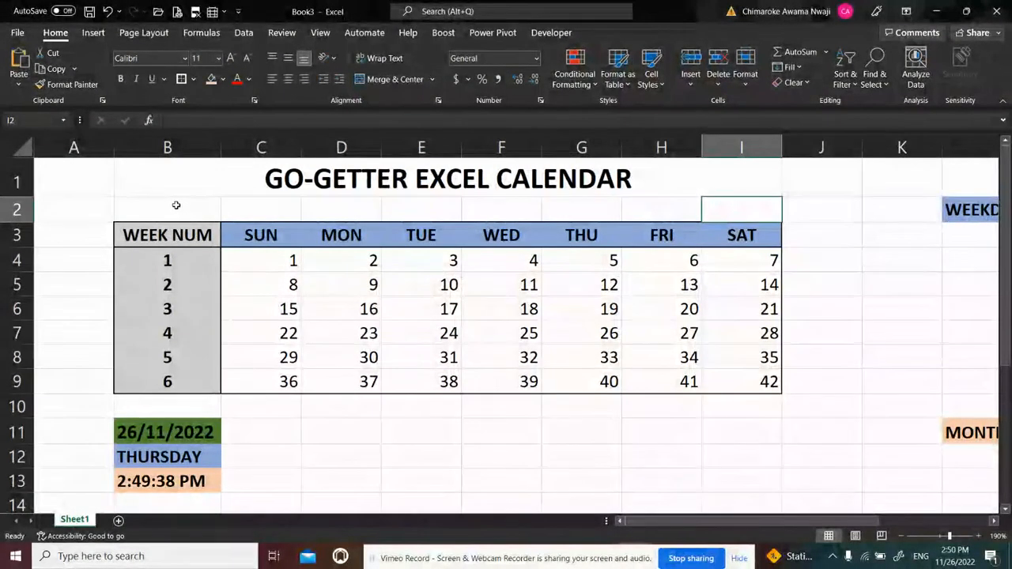
Enter the formula =MONTH($B$11) in B2 to return the month number of the date in B11
click(140, 208)
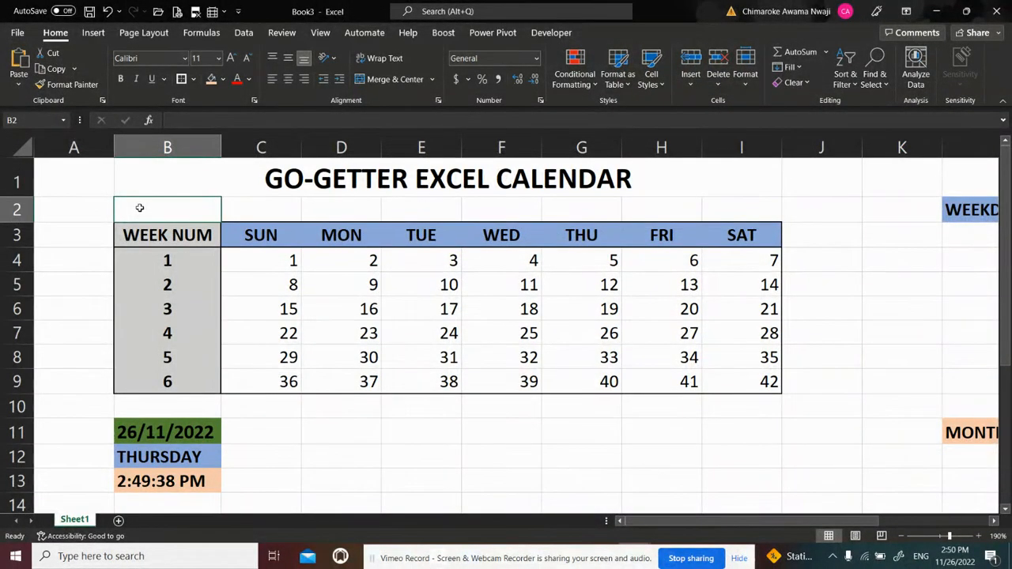
key(Up)
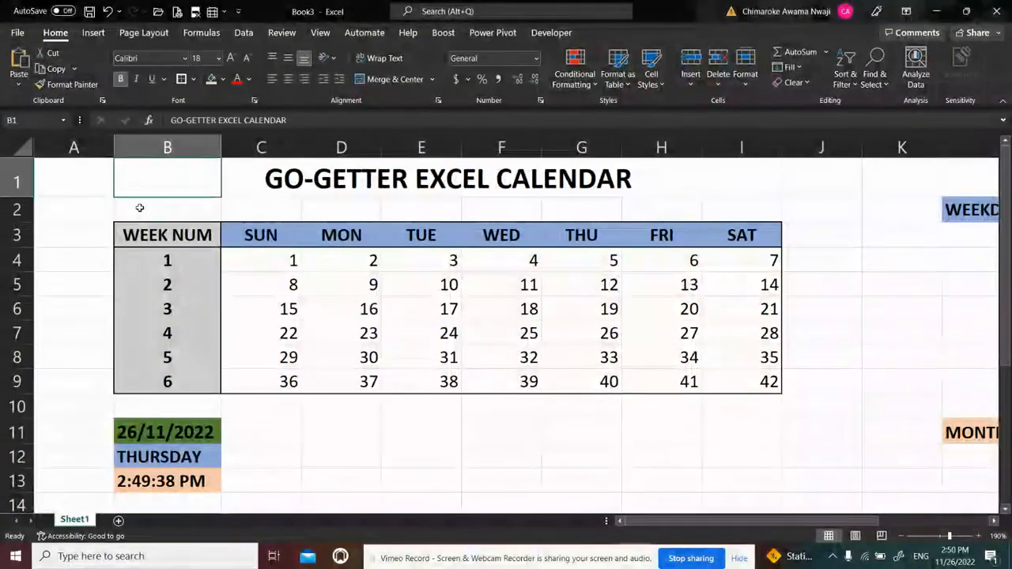
key(Down)
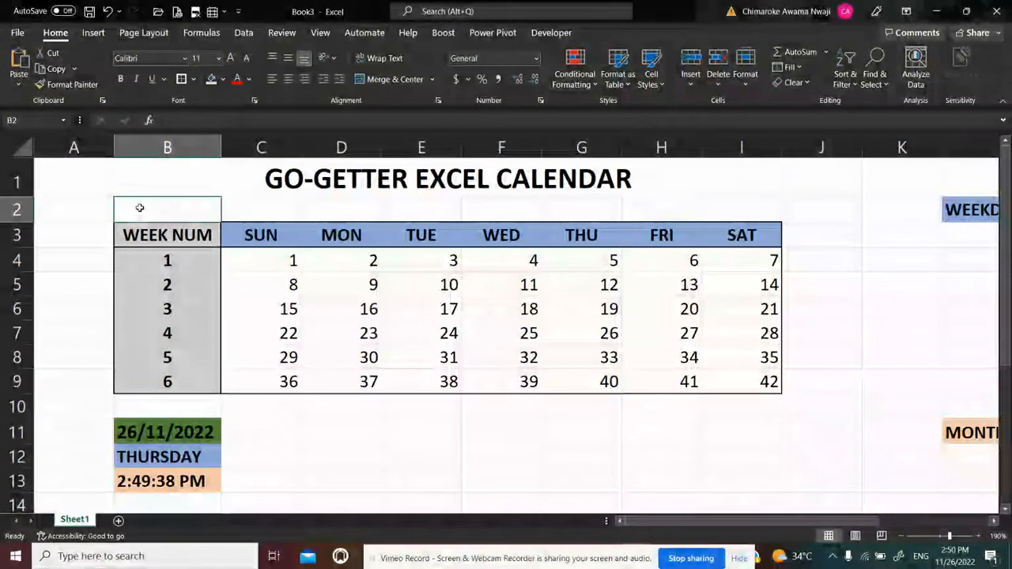
key(Up)
key(Down)
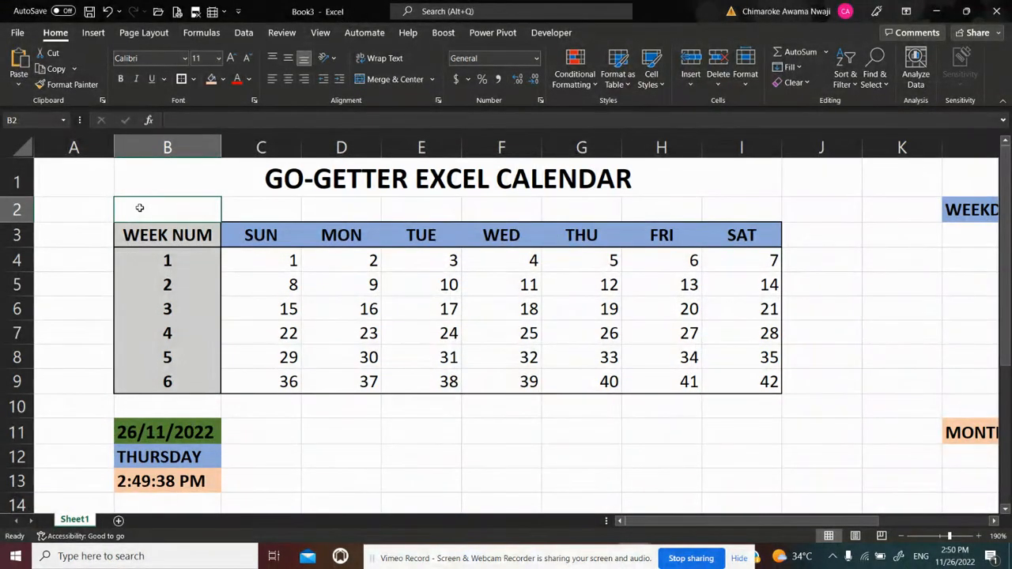
text(=M)
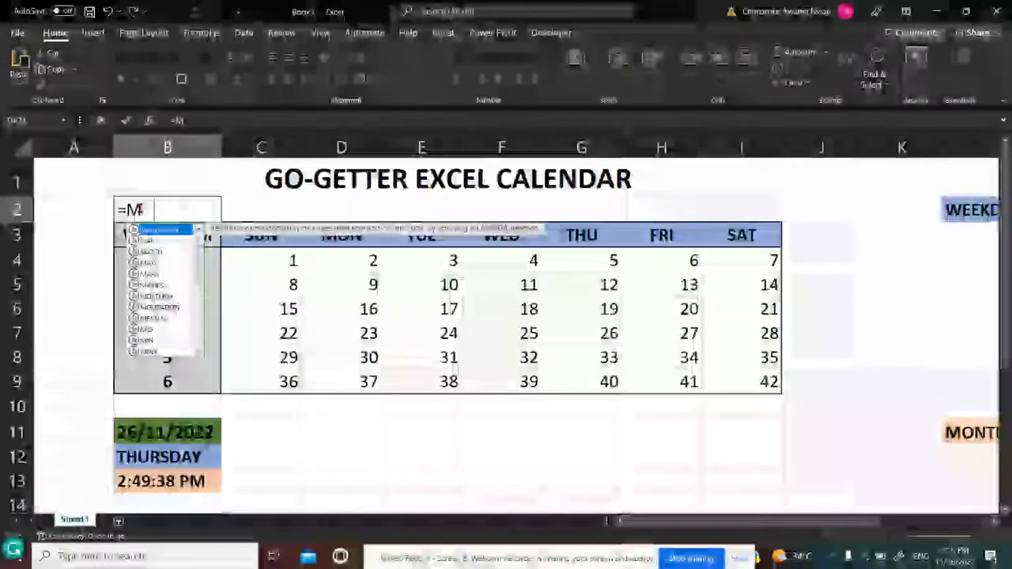
text(ONTH)
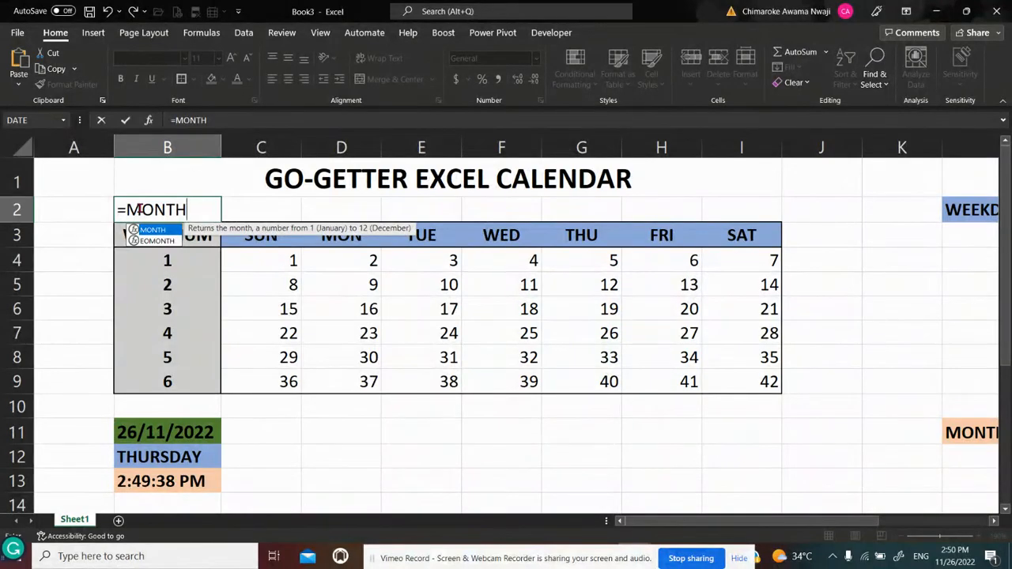
text(()
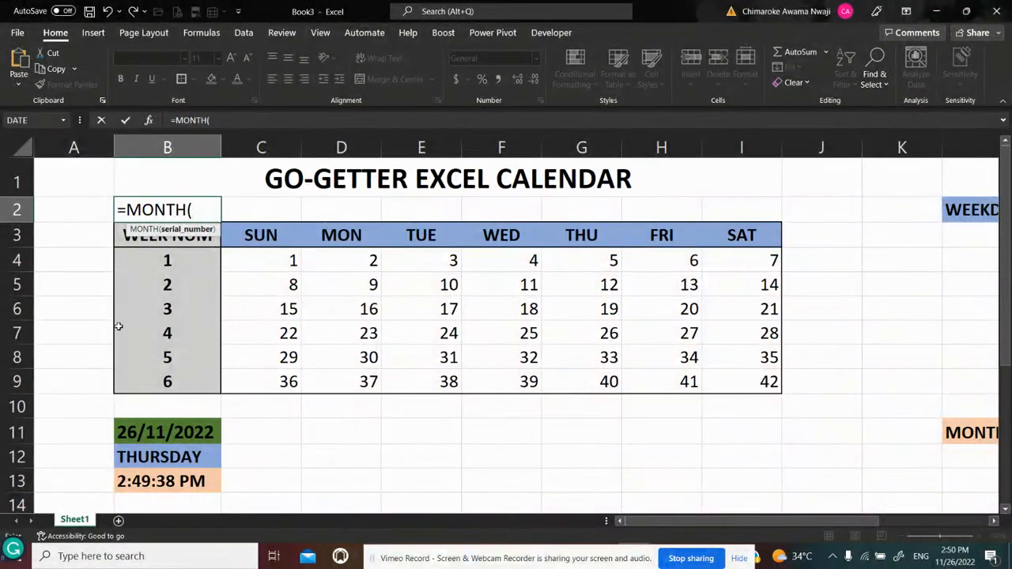
click(150, 432)
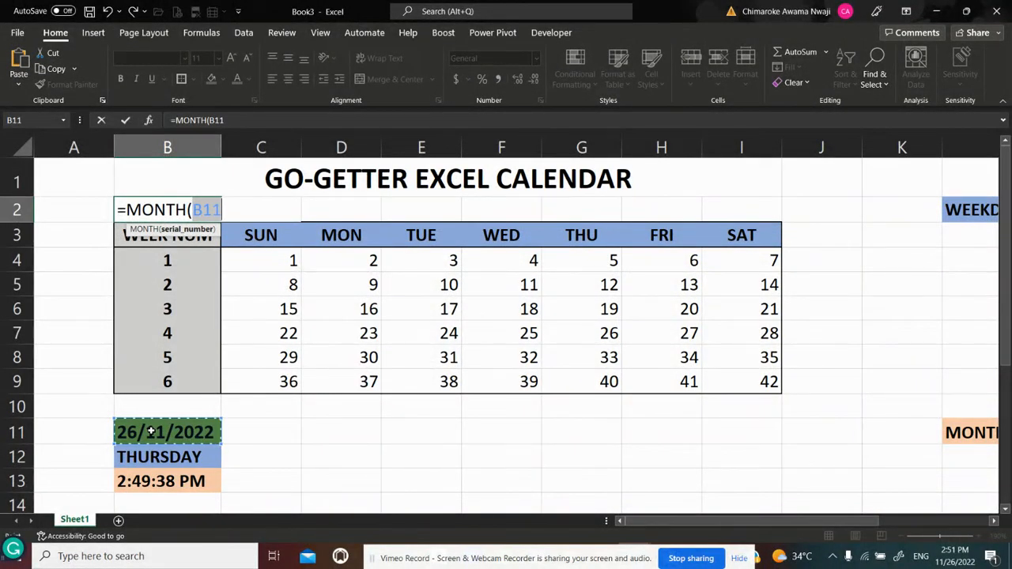
key(F4)
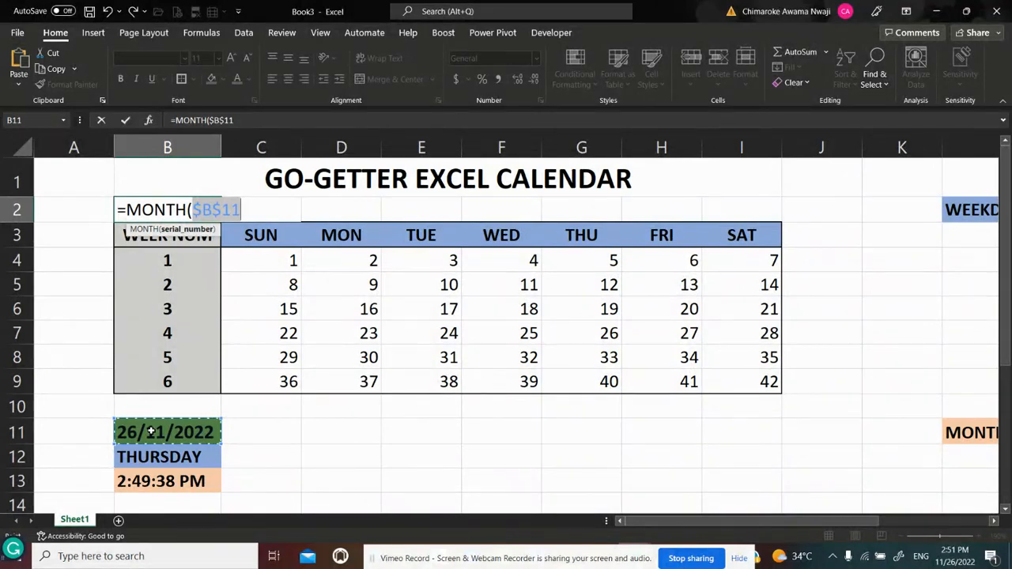
text())
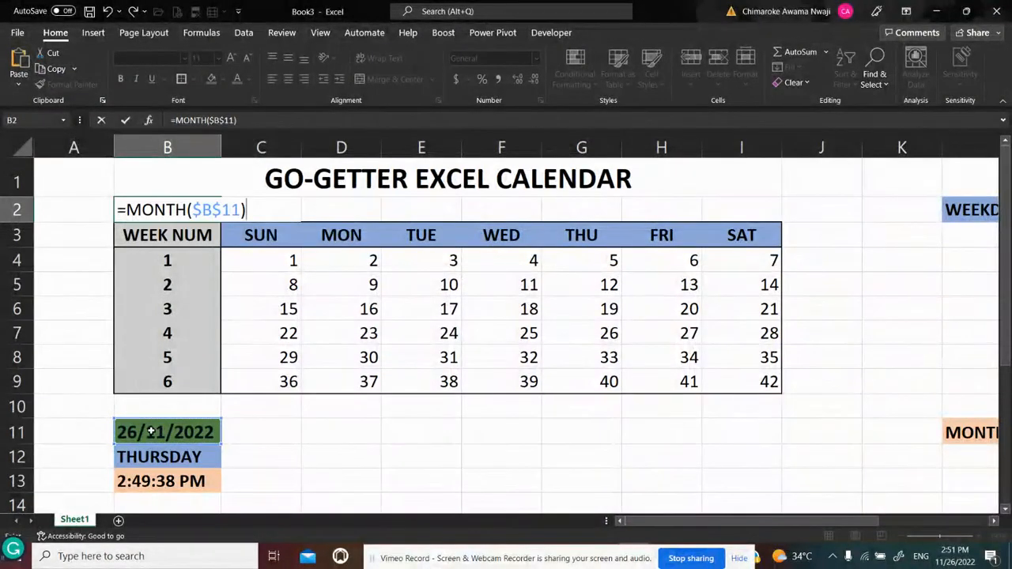
key(Return)
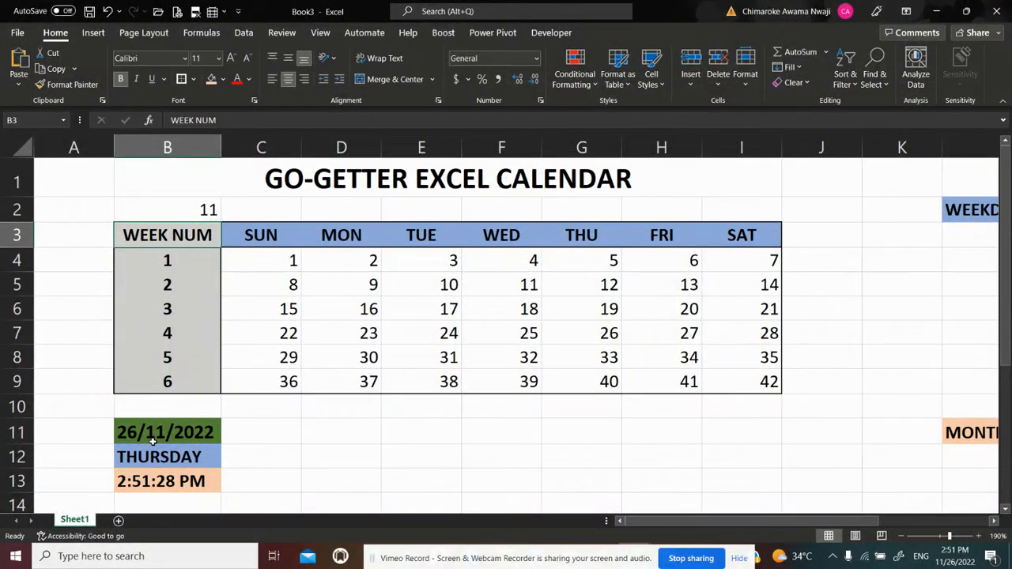
Wrap B2's MONTH formula in a VLOOKUP, using MONTH($B$11) as the lookup value
click(196, 212)
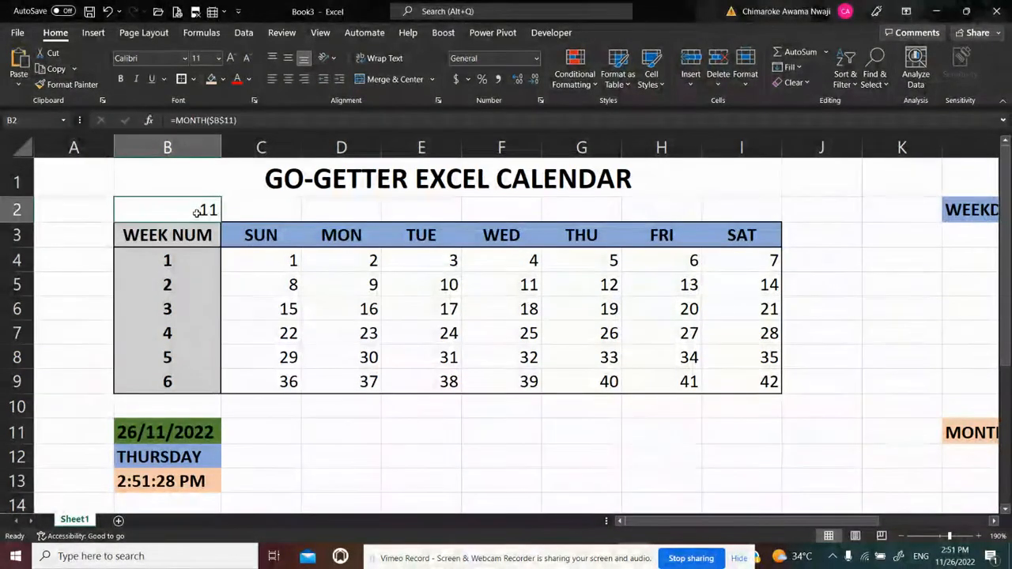
click(176, 120)
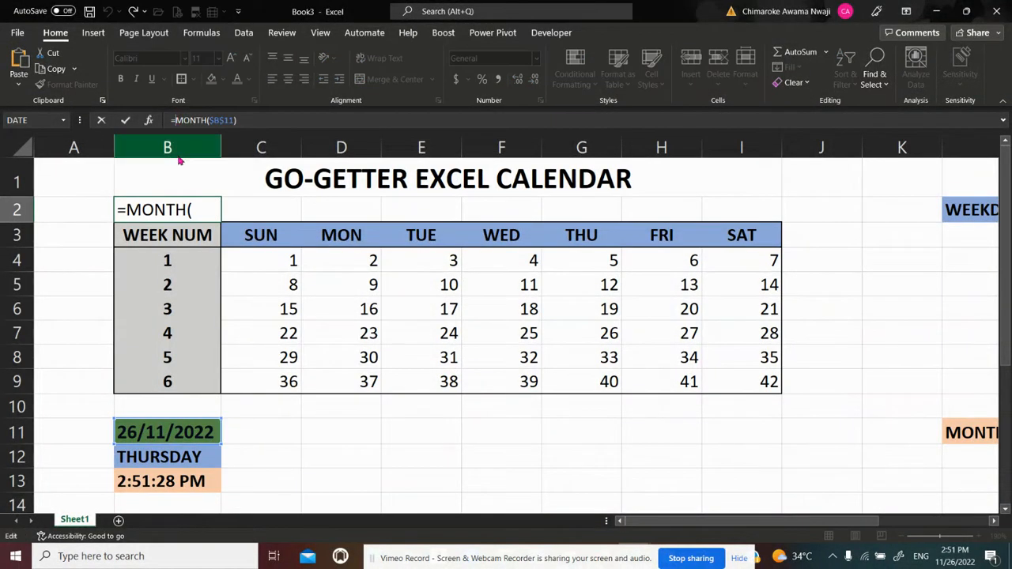
text(VLOO)
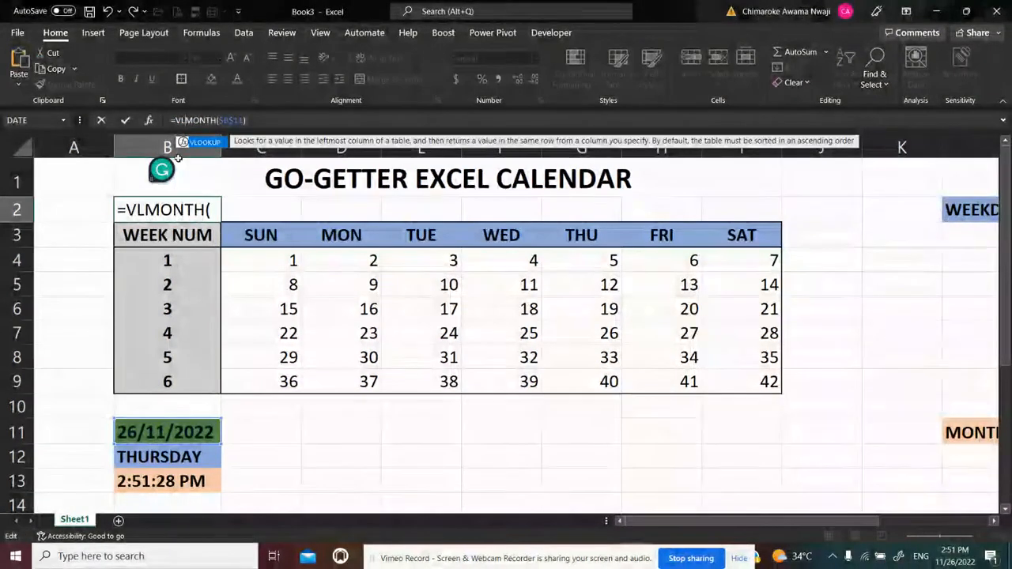
text(KUP)
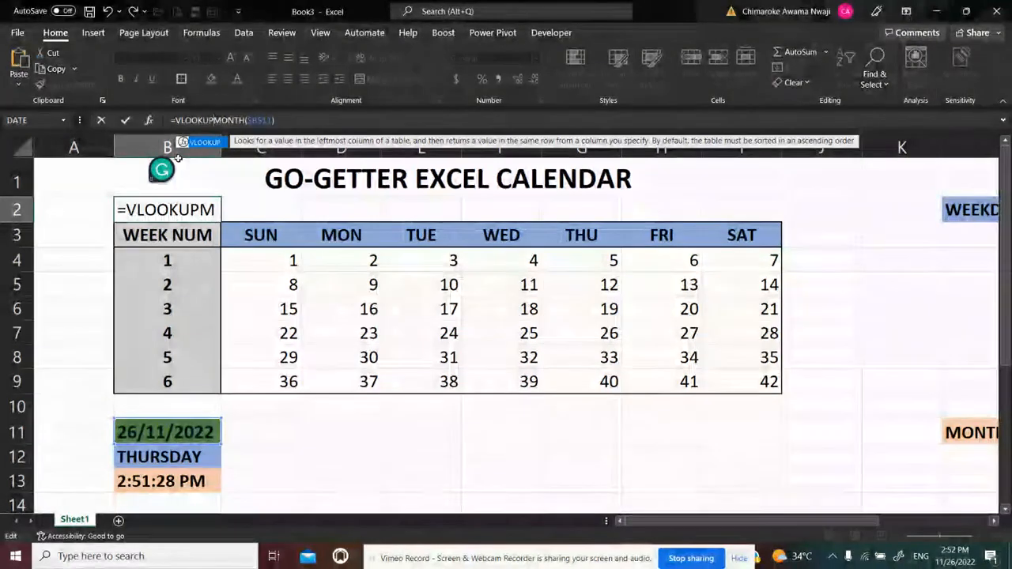
text(()
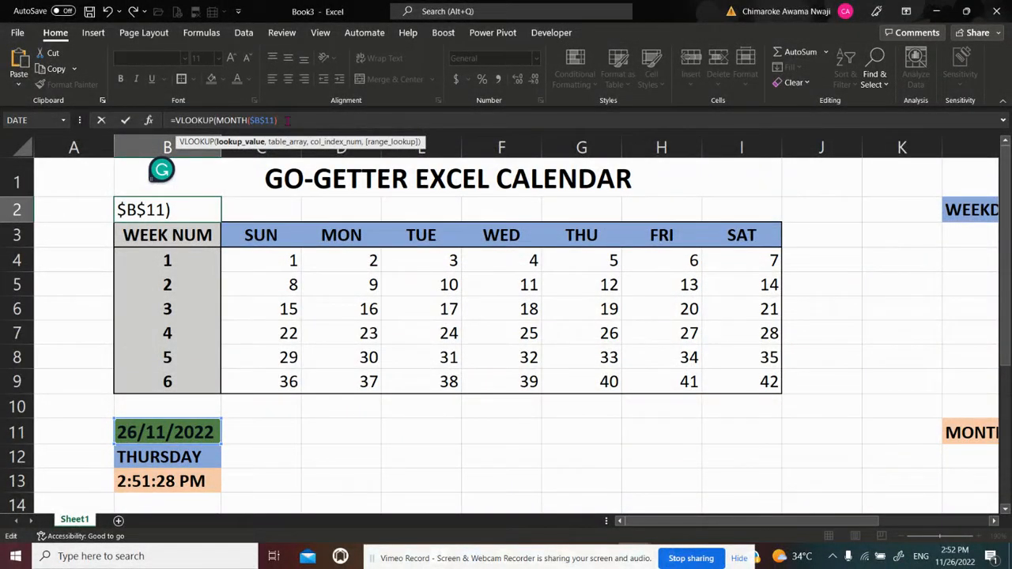
text(,)
Set the VLOOKUP's table array to the month lookup table as the absolute range $L$12:$M$23
click(995, 521)
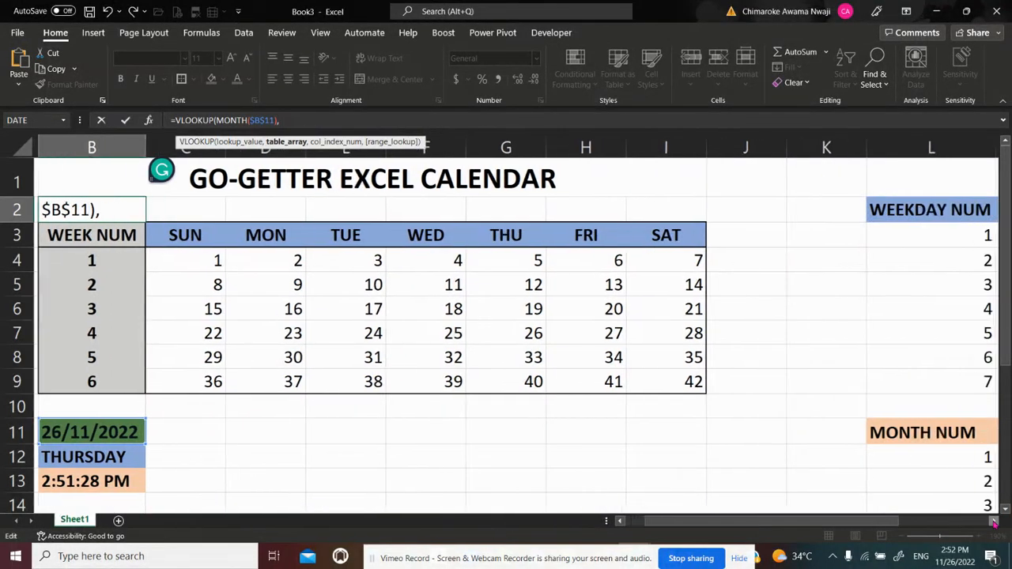
click(995, 522)
click(994, 522)
drag(1007, 361, 1007, 377)
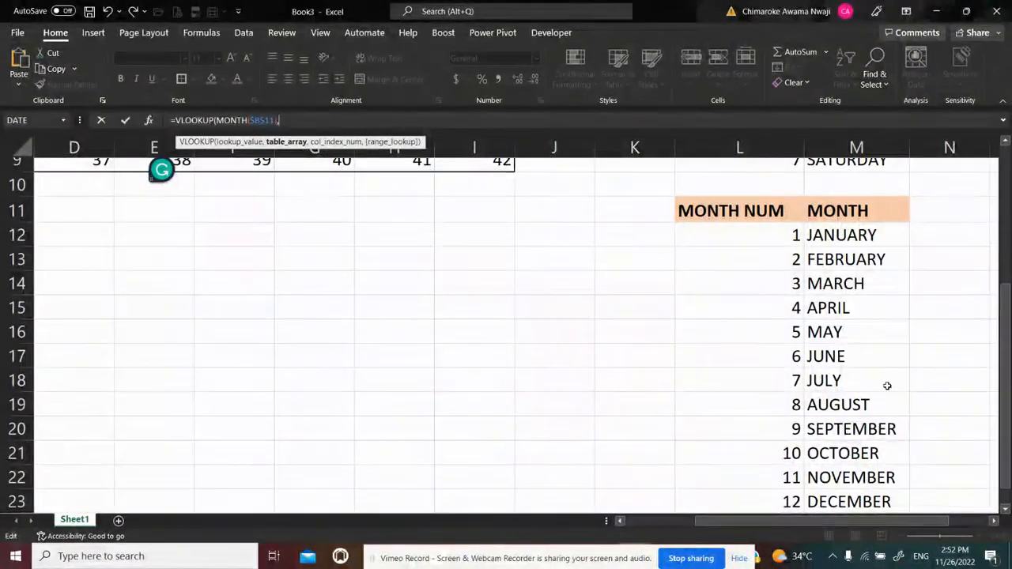
click(759, 235)
key(shift+Right)
key(shift+Down)
key(shift+Down)
key(shift+Down)
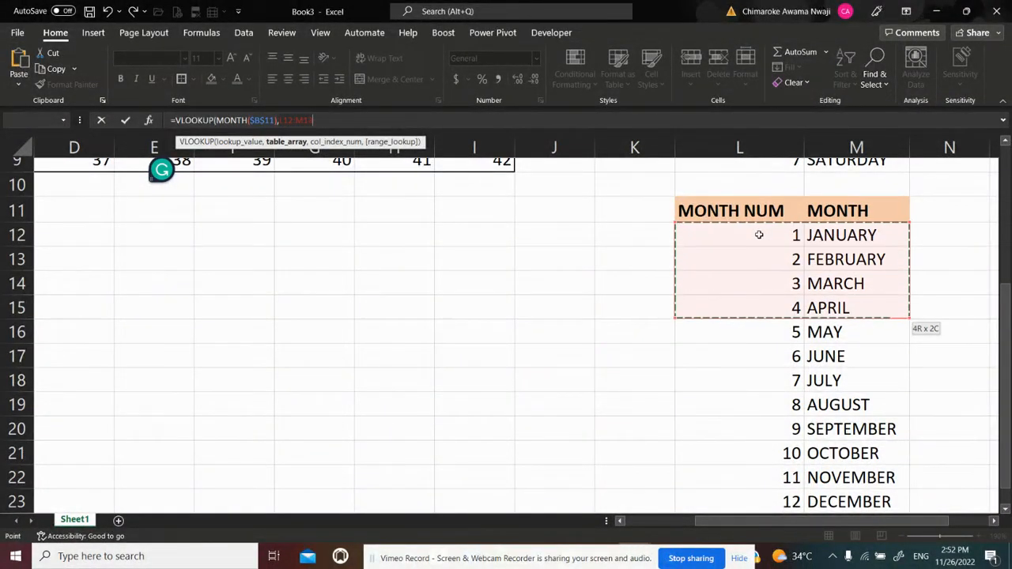
key(shift+Down)
key(shift+Down)
key(shift+Down)
key(shift+Down)
key(shift+Down)
key(shift+Down)
key(shift+Down)
key(shift+Down)
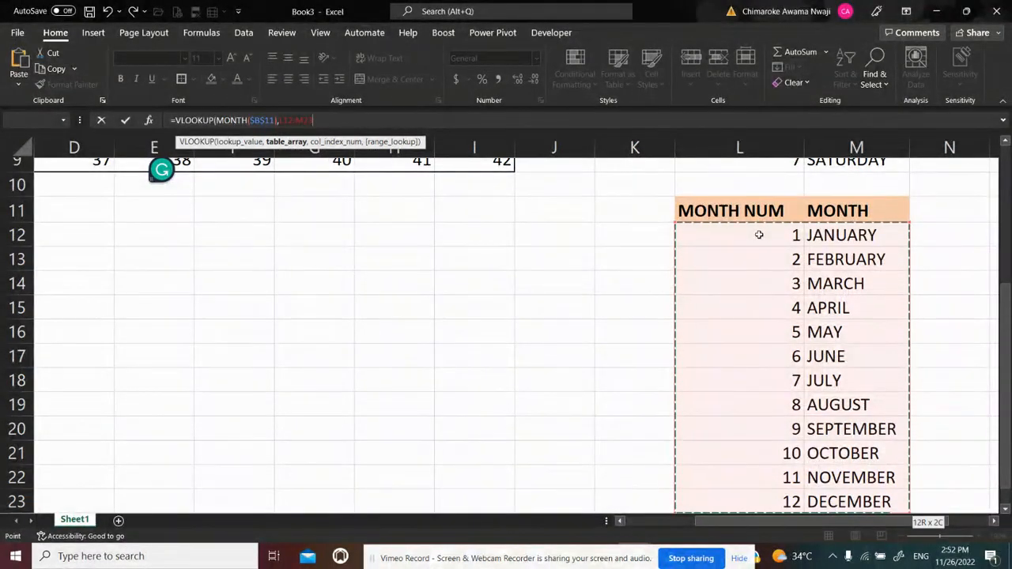
key(F4)
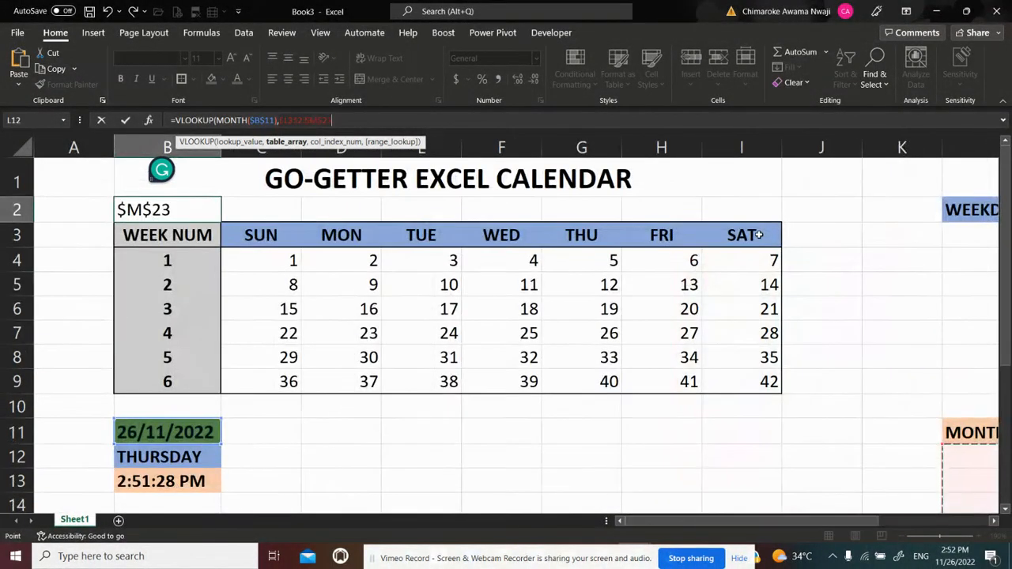
Complete the VLOOKUP in B2 with column index 2 and FALSE for an exact match
text(,)
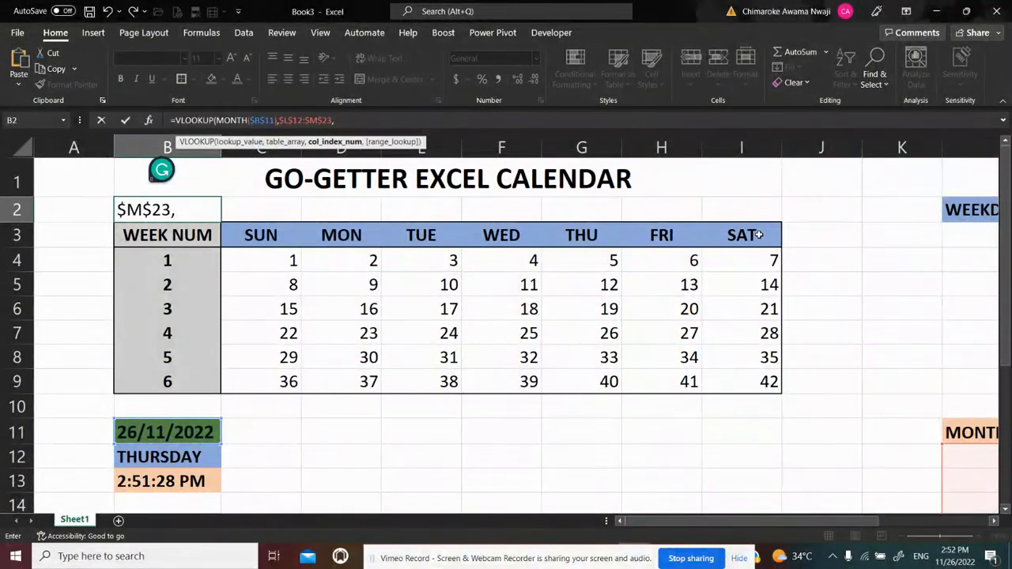
text(2,)
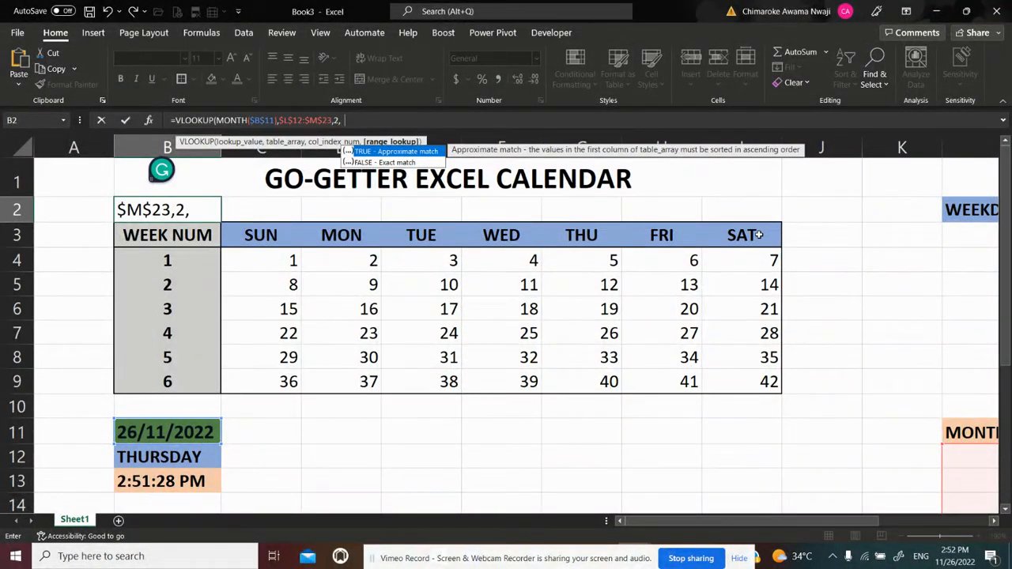
text(FALSE)
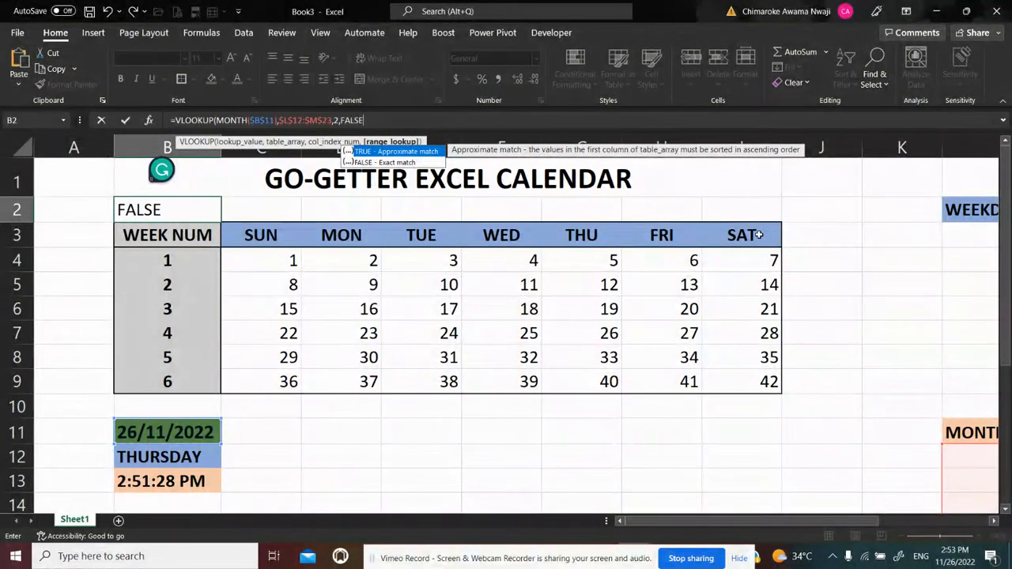
text())
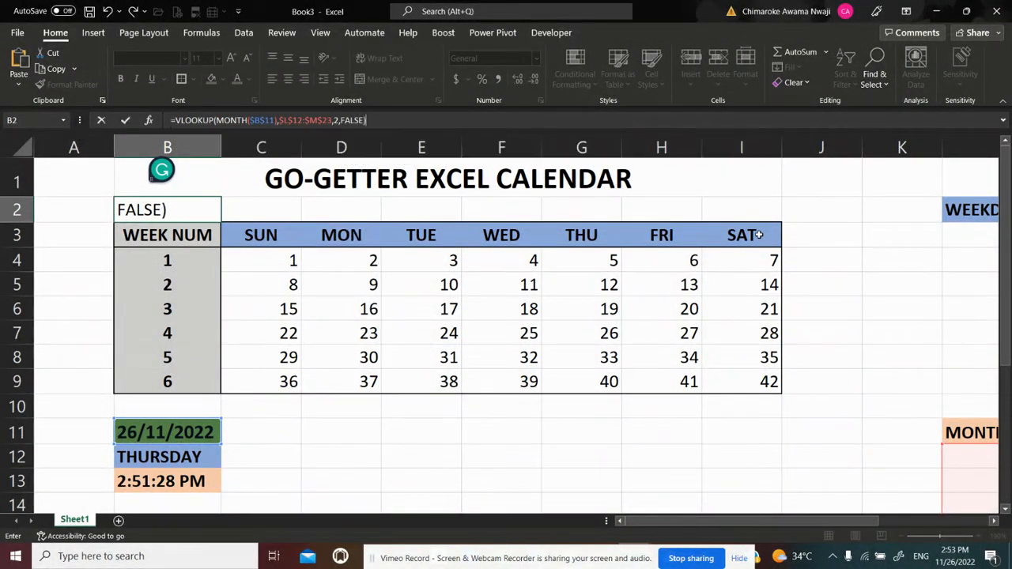
key(Return)
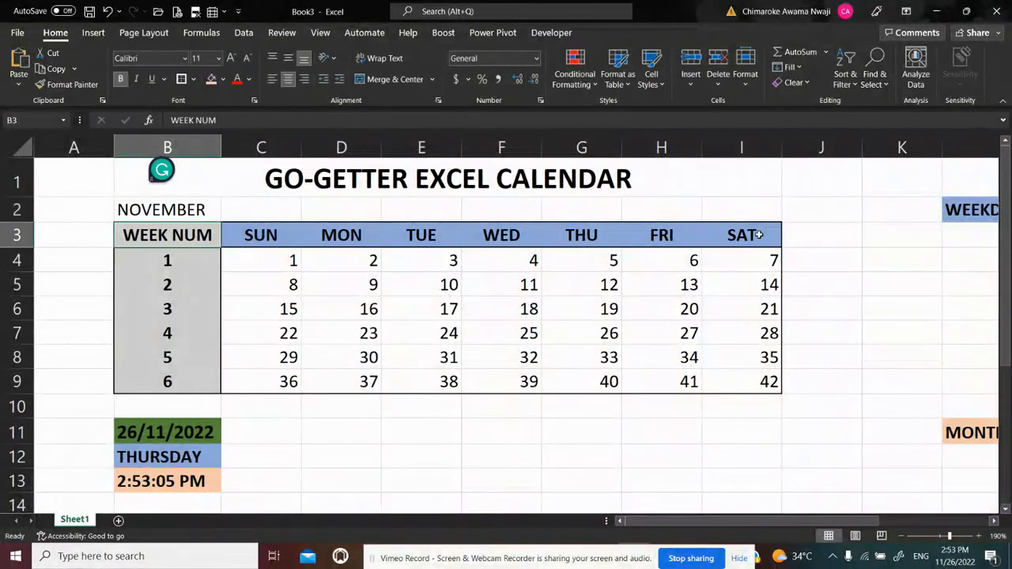
Make the month name in B2 bold and centre it over B2:I2 with the Center Across Selection horizontal alignment
key(Up)
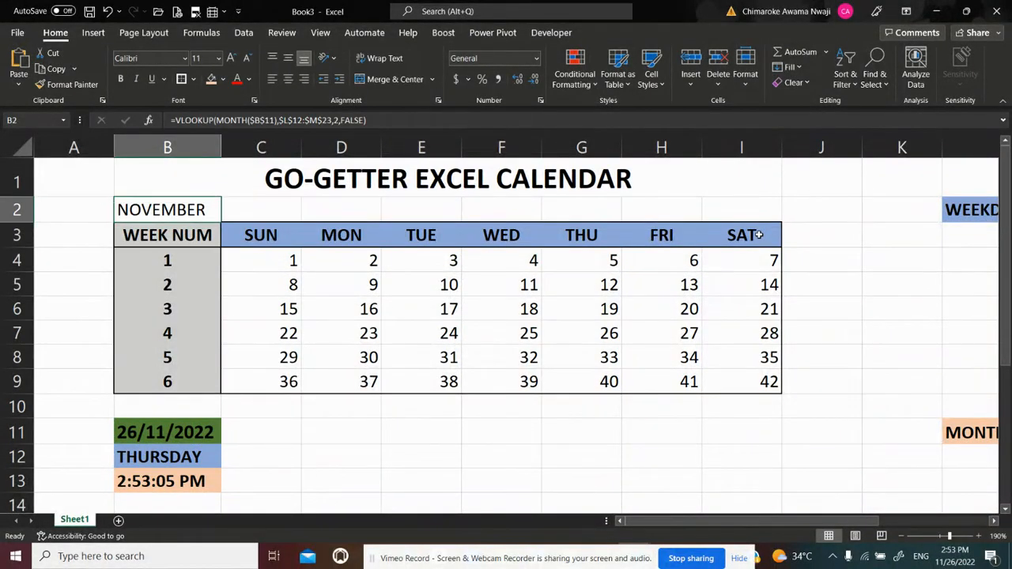
key(ctrl+b)
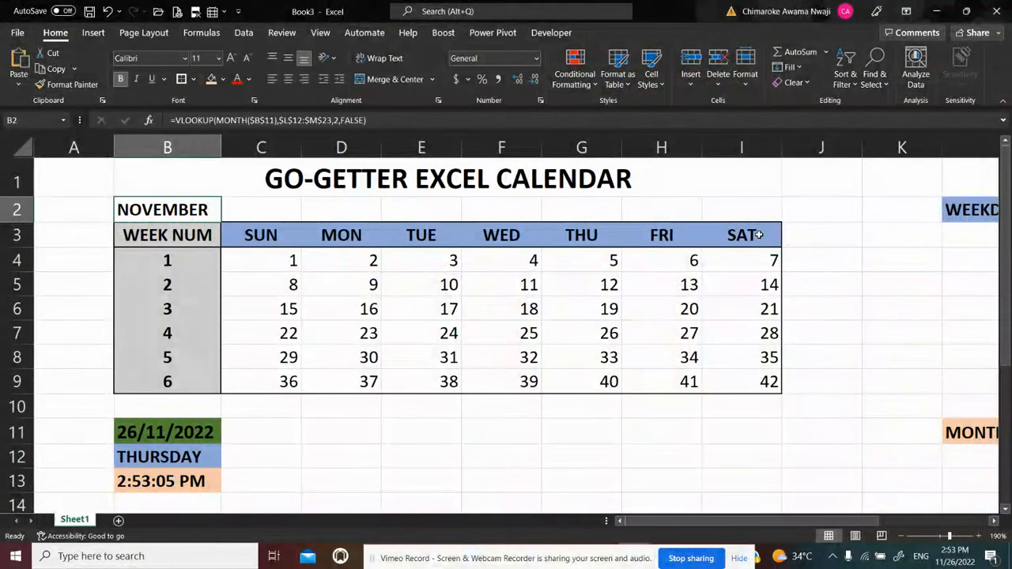
key(shift+Right)
key(shift+Right)
key(shift+Right)
key(shift+Right)
key(shift+Right)
key(shift+Right)
key(shift+Right)
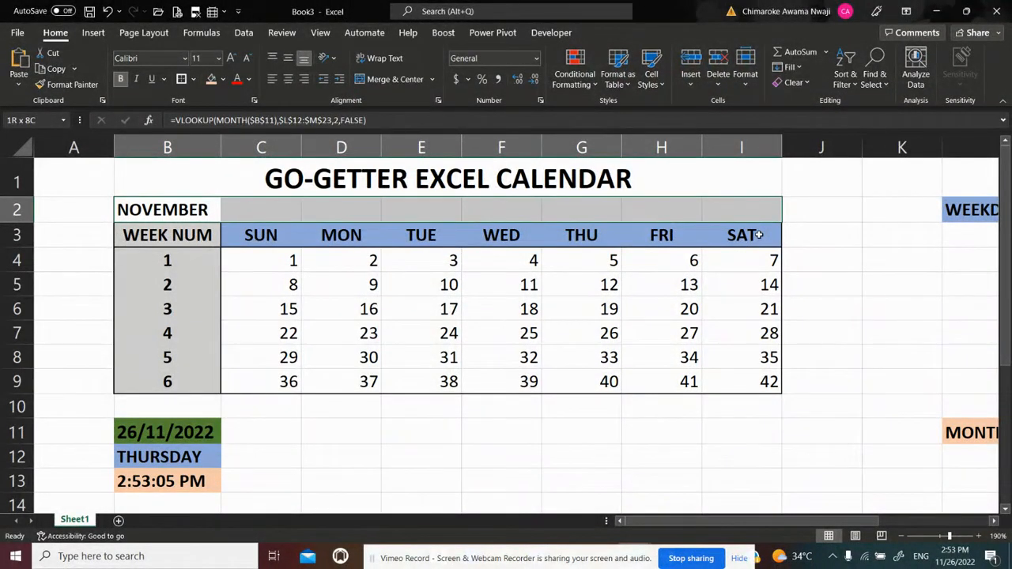
key(ctrl+1)
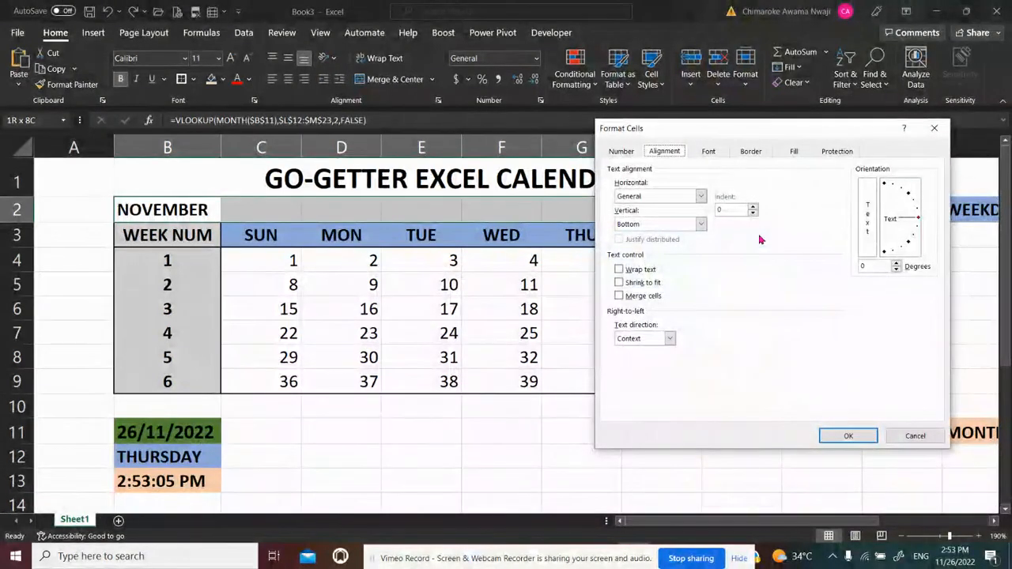
click(700, 199)
click(652, 262)
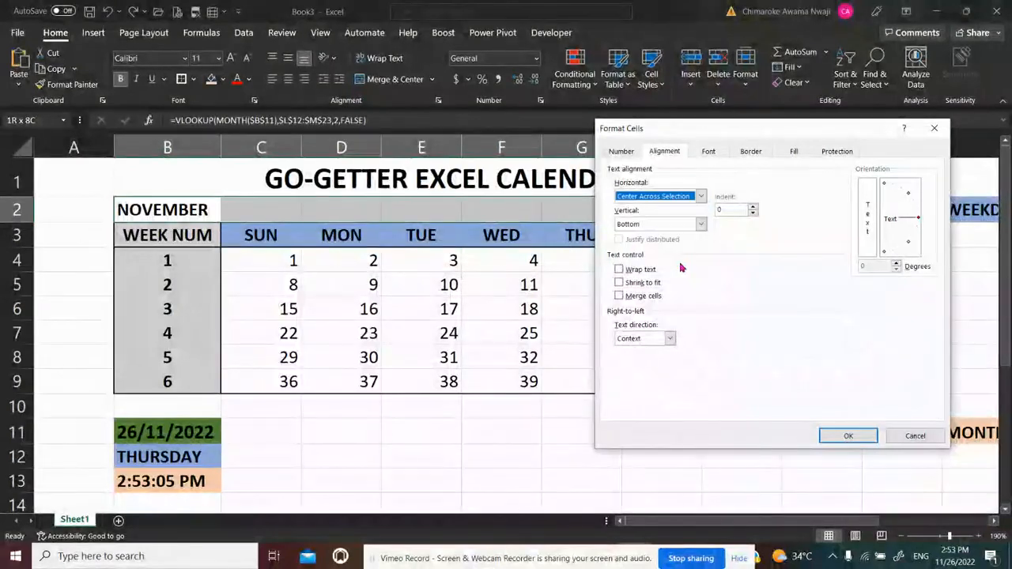
click(837, 434)
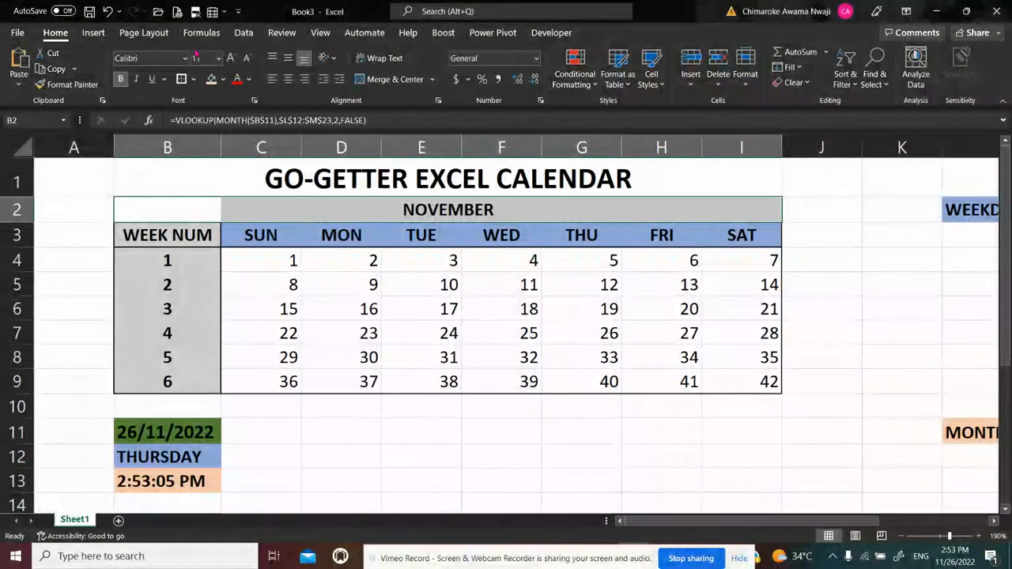
Set the month row B2:I2 to font size 14 and apply the light orange fill
click(205, 59)
text(14)
key(Return)
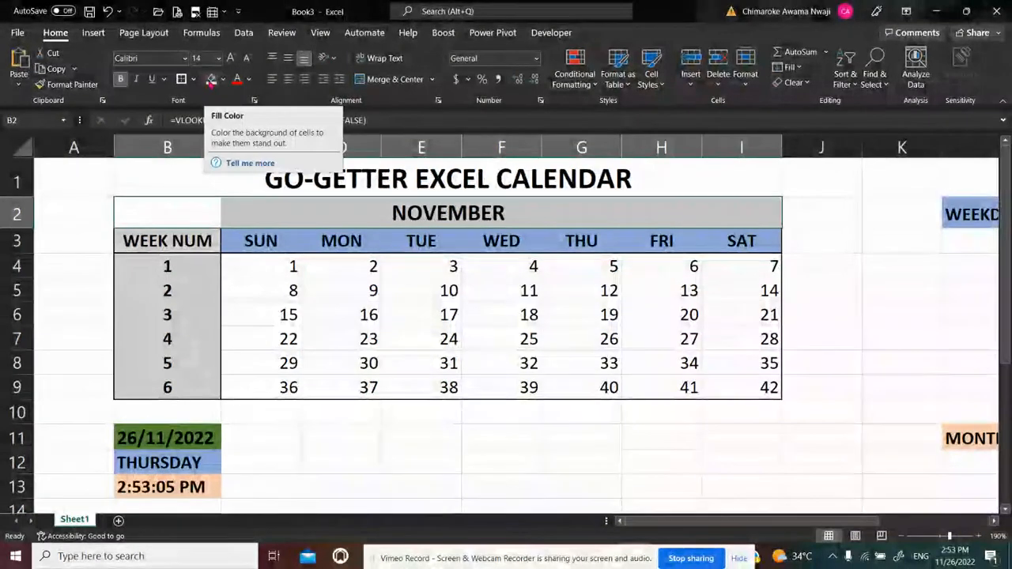
click(212, 80)
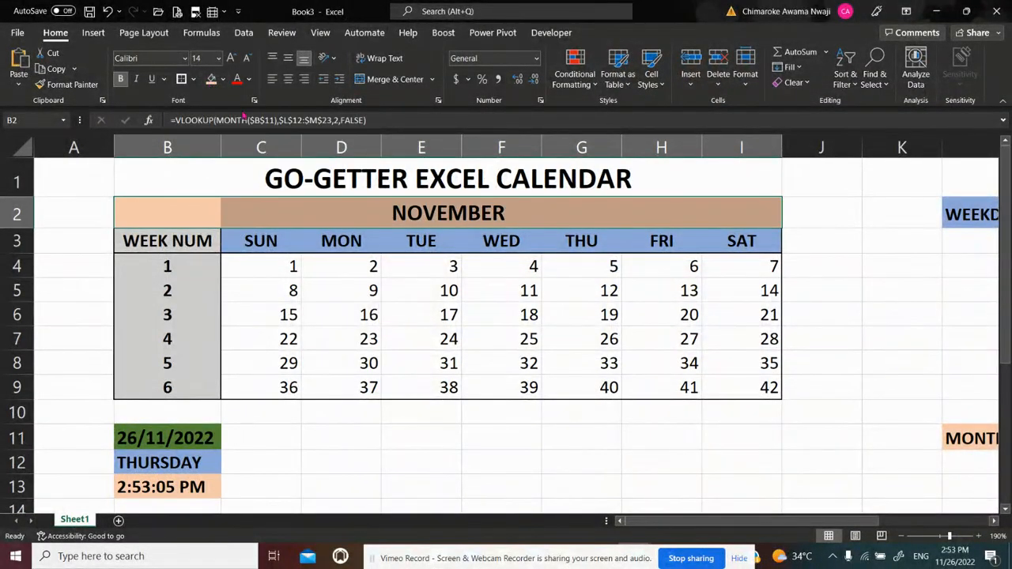
click(490, 442)
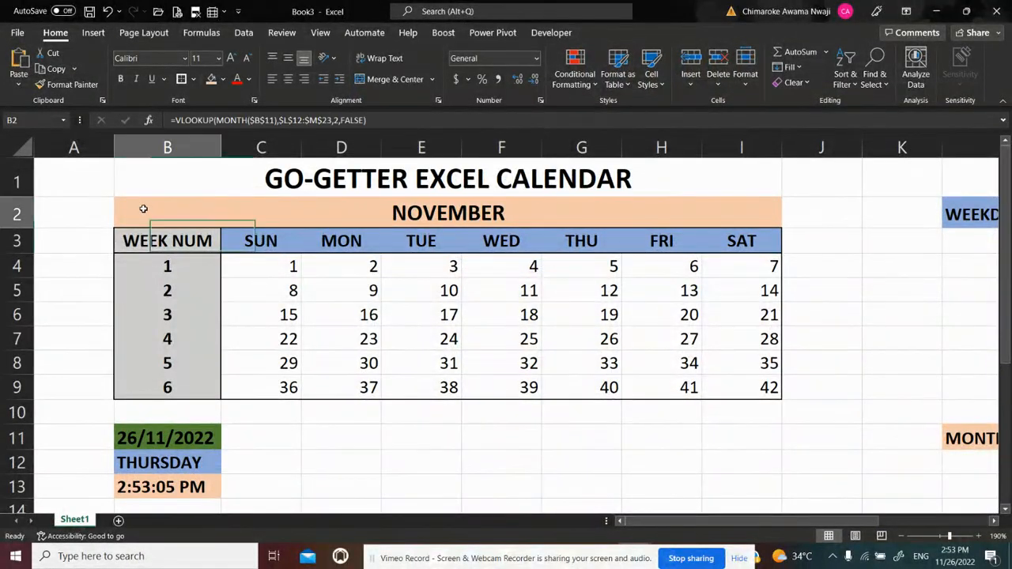
Apply an outside border around the month heading row B2:I2
drag(141, 208, 143, 209)
key(shift+Right)
key(shift+Right)
key(shift+Right)
key(shift+Right)
key(shift+Right)
key(shift+Right)
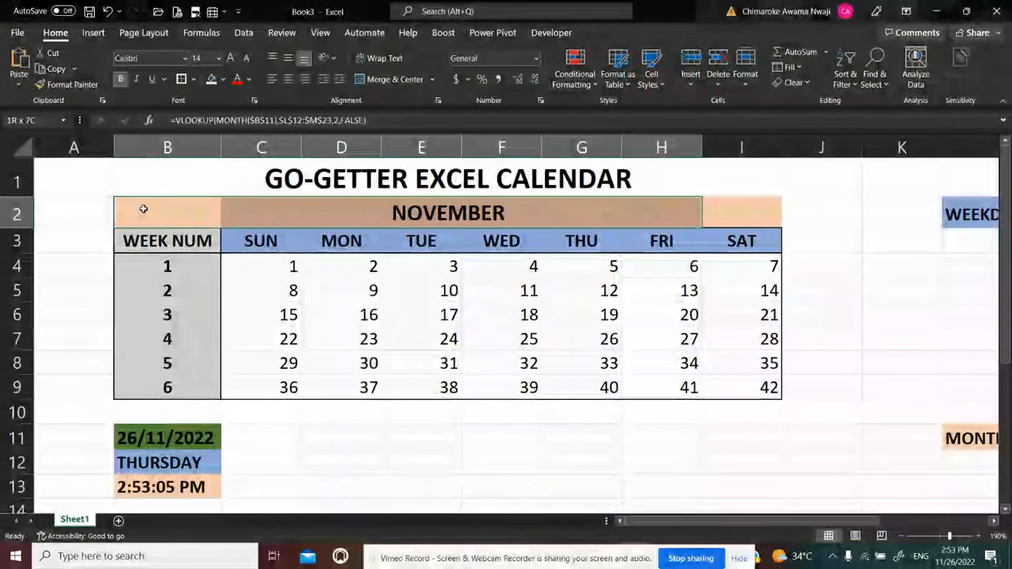
click(181, 79)
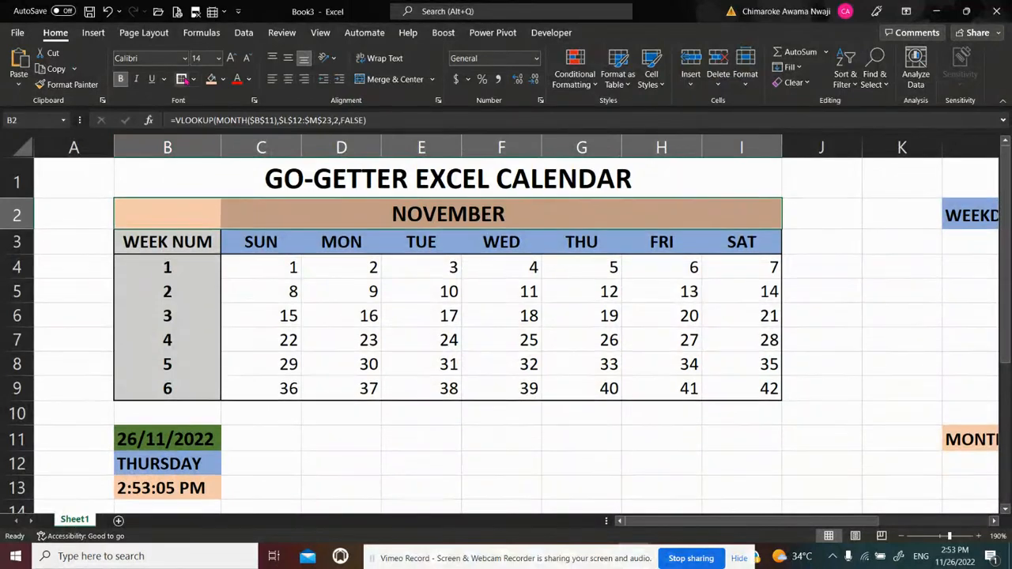
click(500, 325)
click(802, 212)
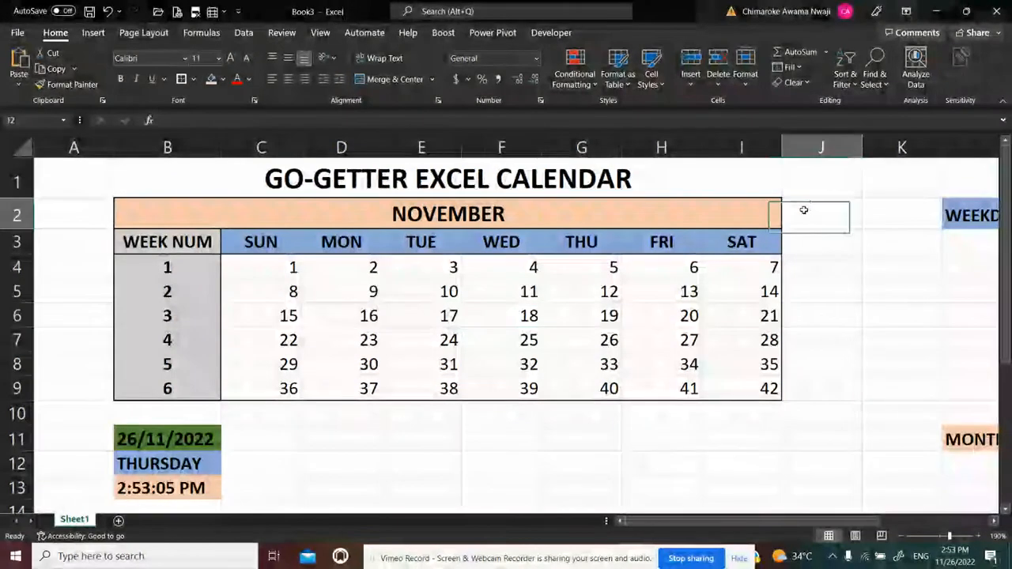
click(541, 212)
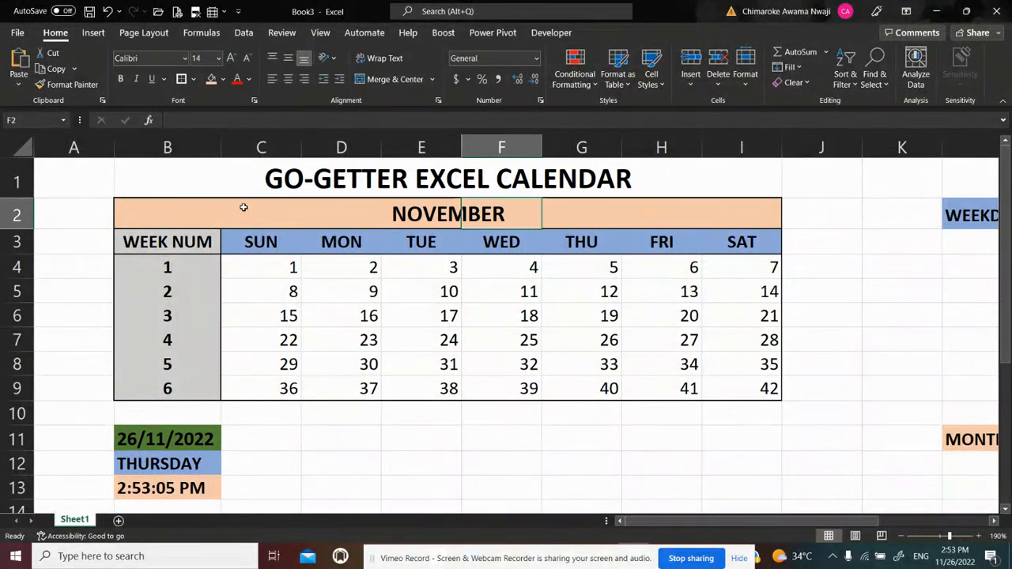
Append the fixed text "2022" to the VLOOKUP formula in B2 using the ampersand operator
click(190, 208)
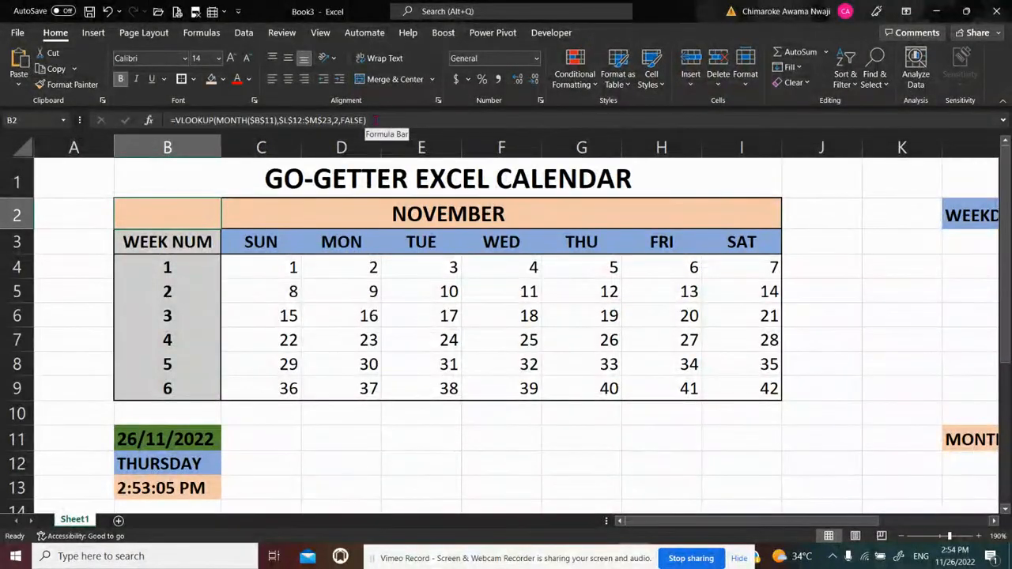
click(375, 119)
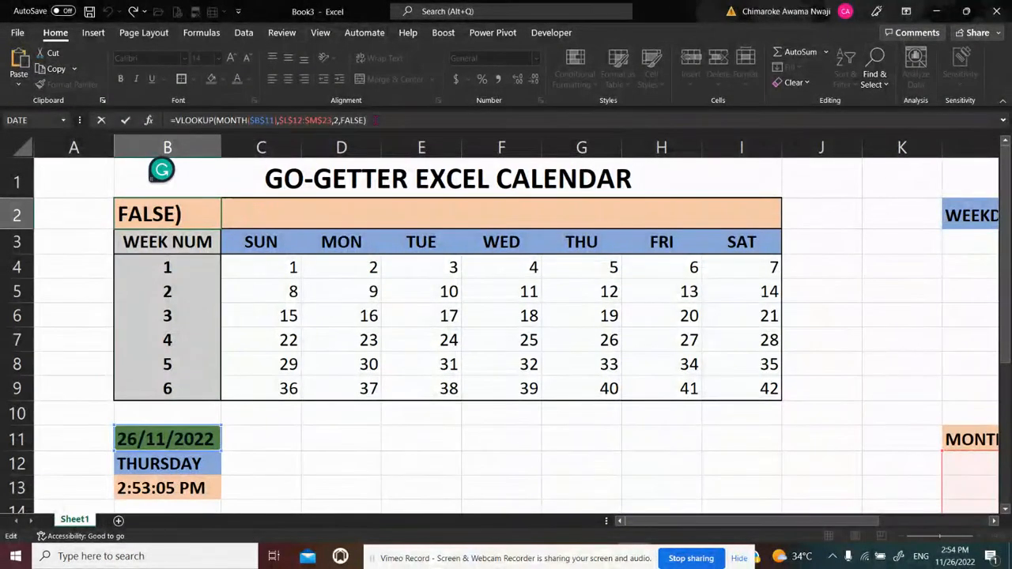
text(&)
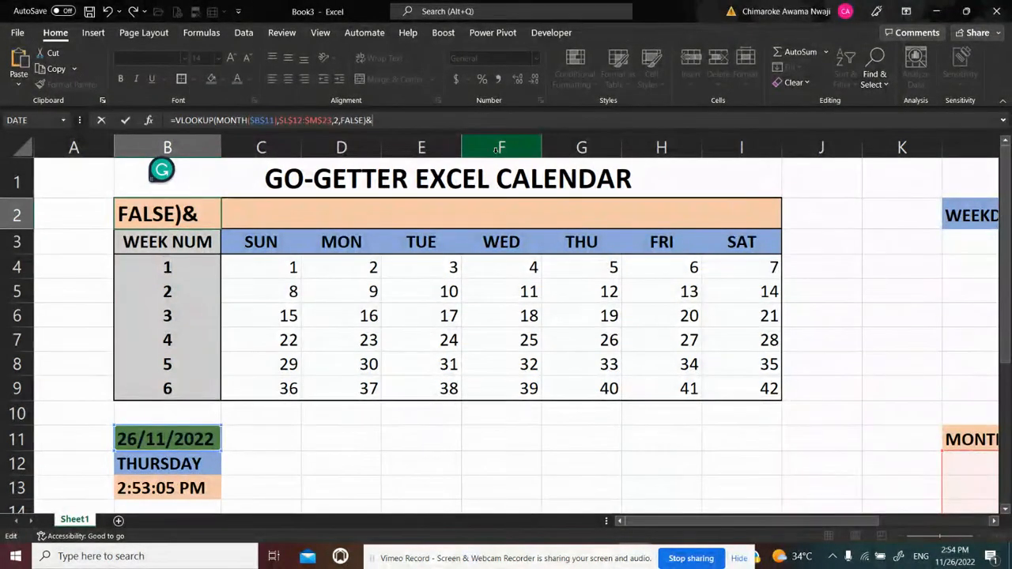
text("20)
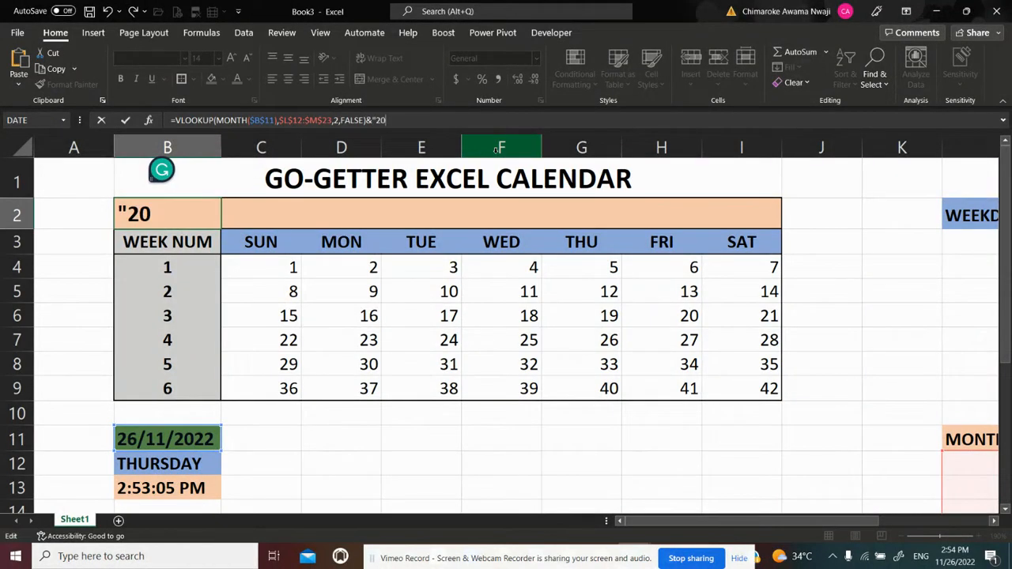
text(22)
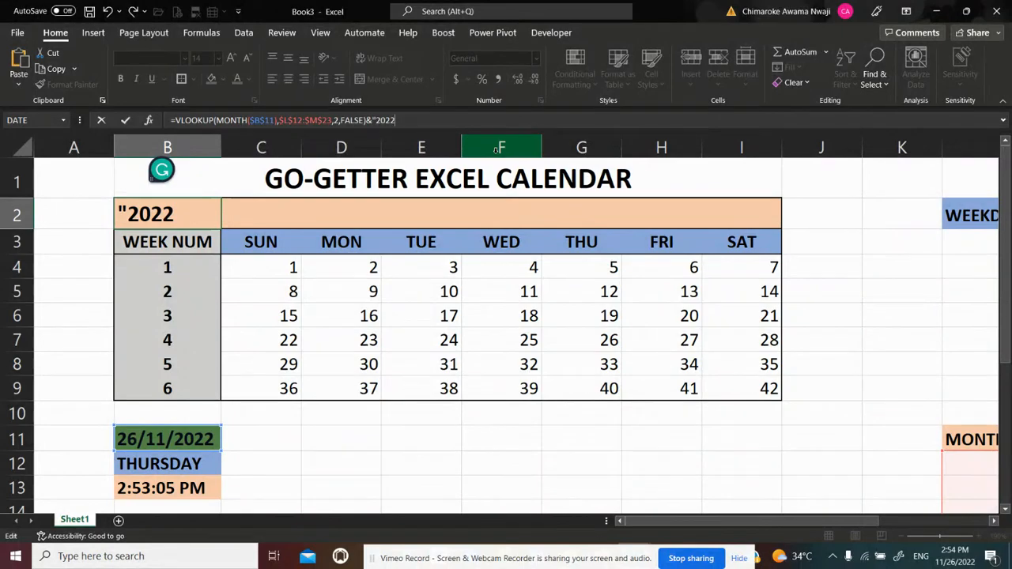
text(")
key(Return)
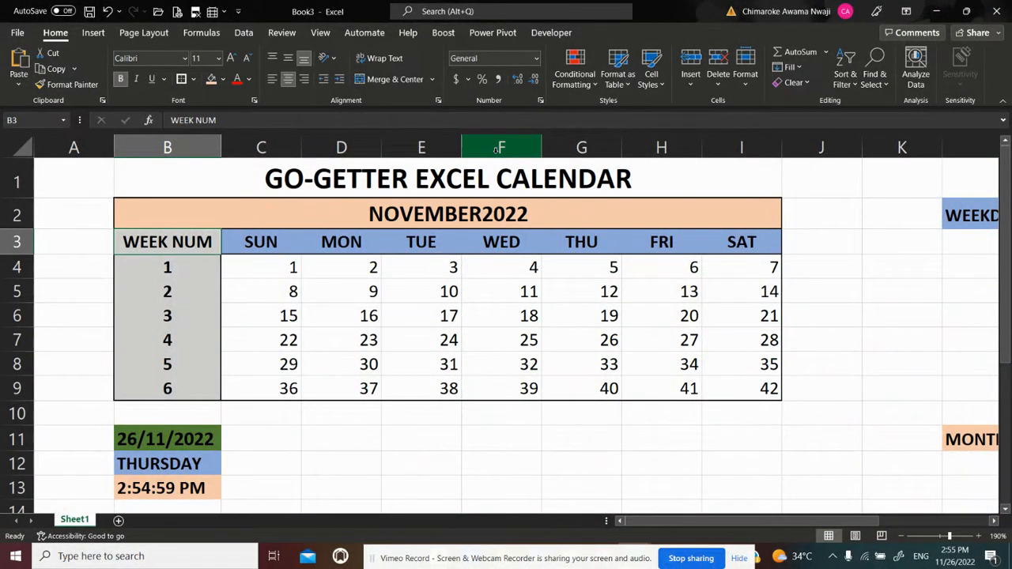
Insert a space before 2022 inside the quoted text of the B2 formula
click(174, 207)
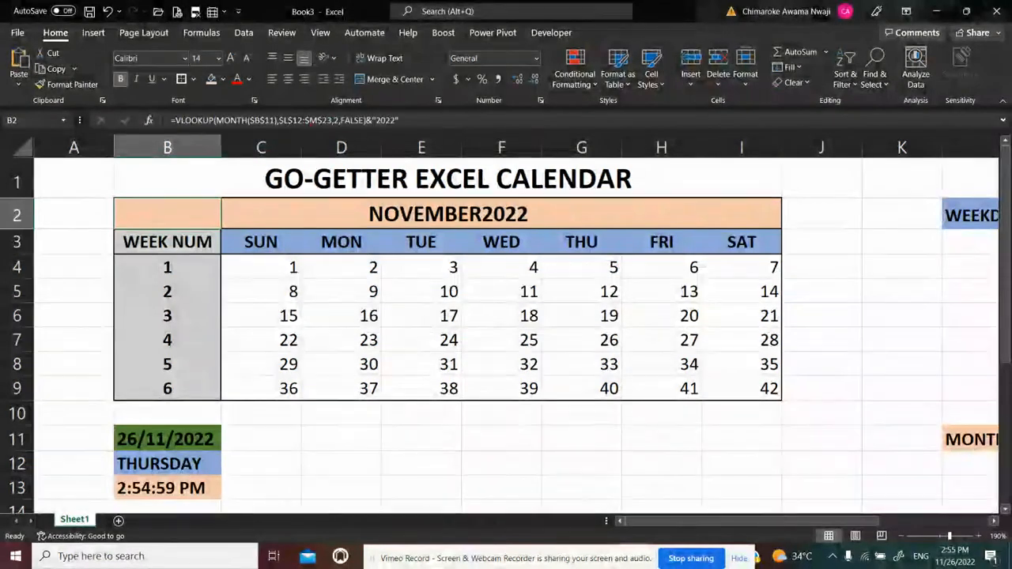
click(376, 120)
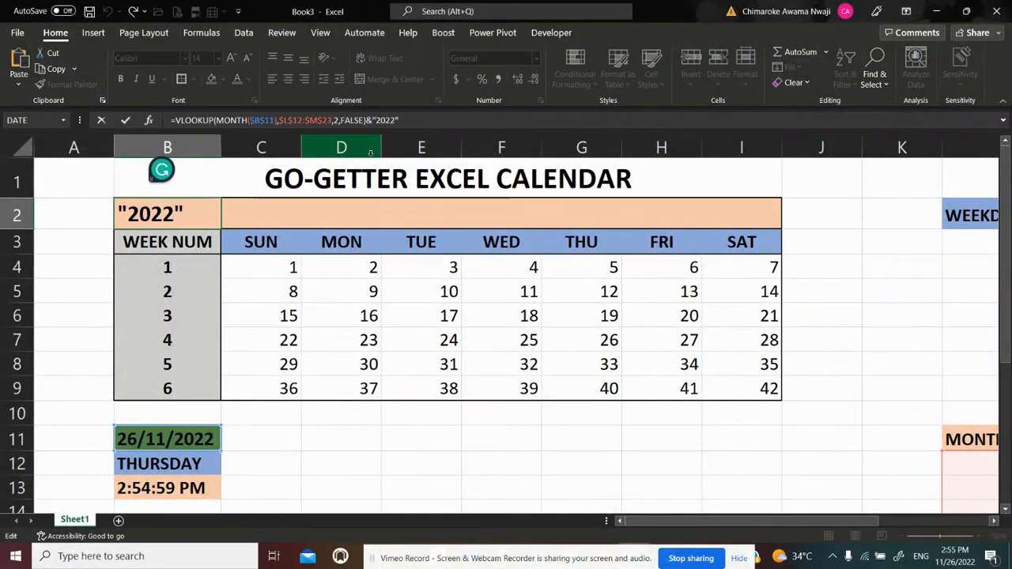
key(Return)
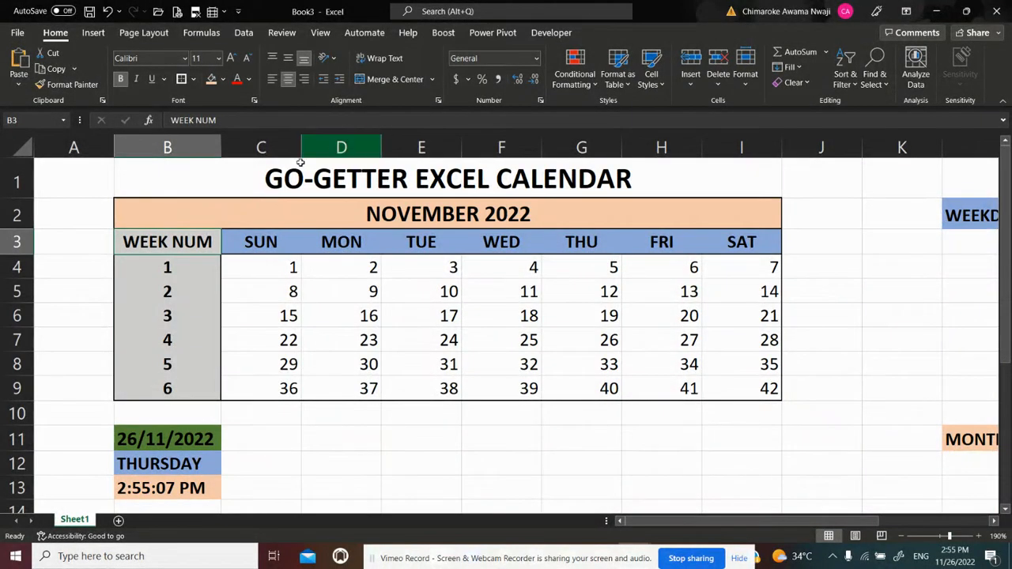
Remove the ampersand and the fixed year text from the B2 formula, keeping only the VLOOKUP
click(166, 208)
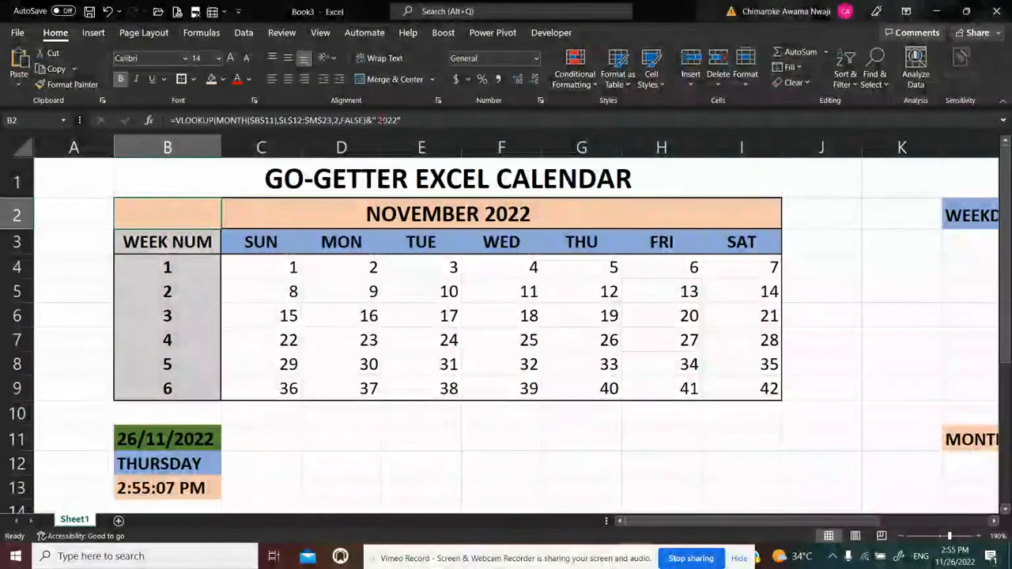
click(378, 120)
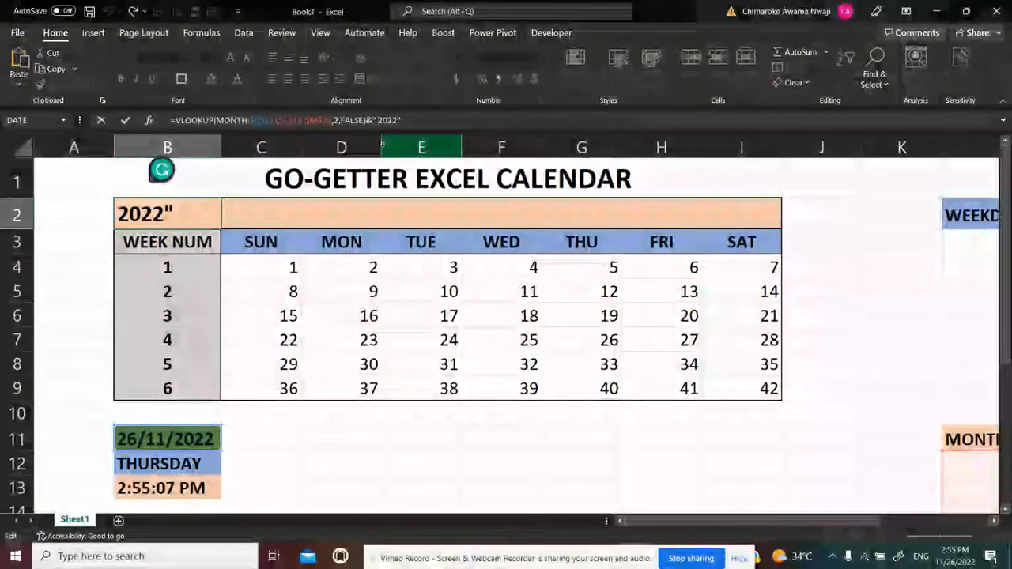
text(")
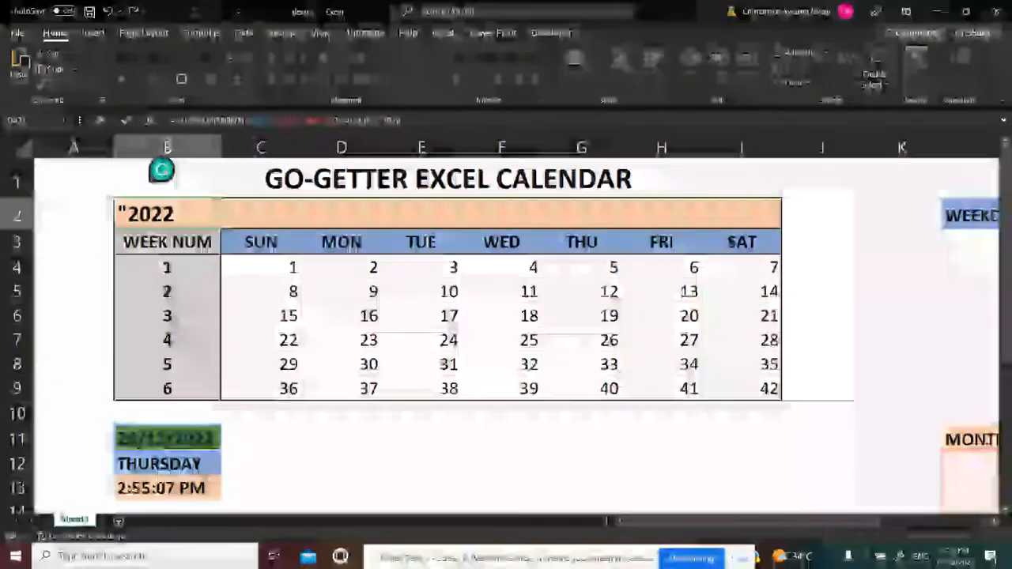
key(BackSpace)
key(BackSpace)
key(BackSpace)
key(BackSpace)
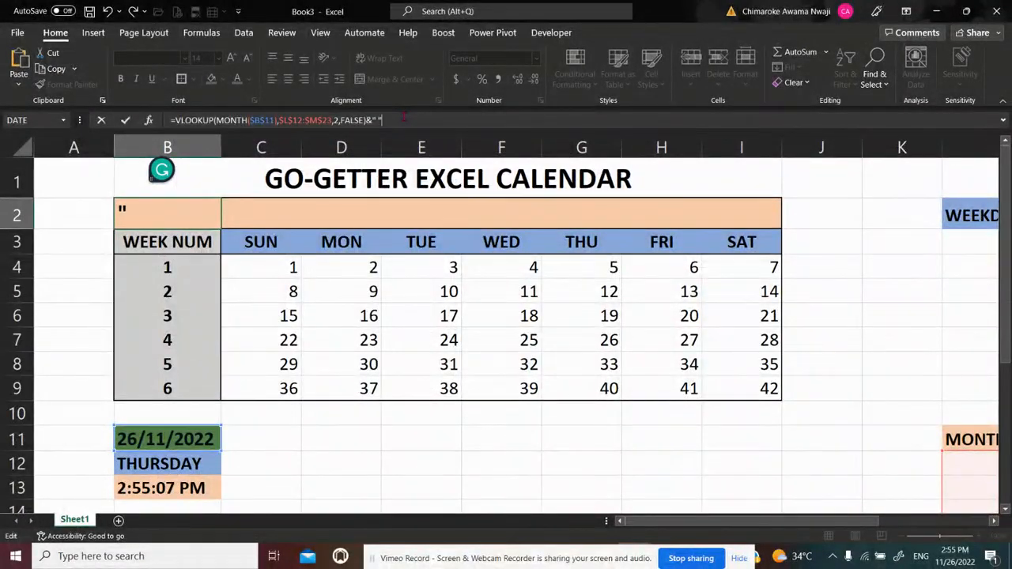
key(BackSpace)
key(BackSpace)
key(BackSpace)
key(BackSpace)
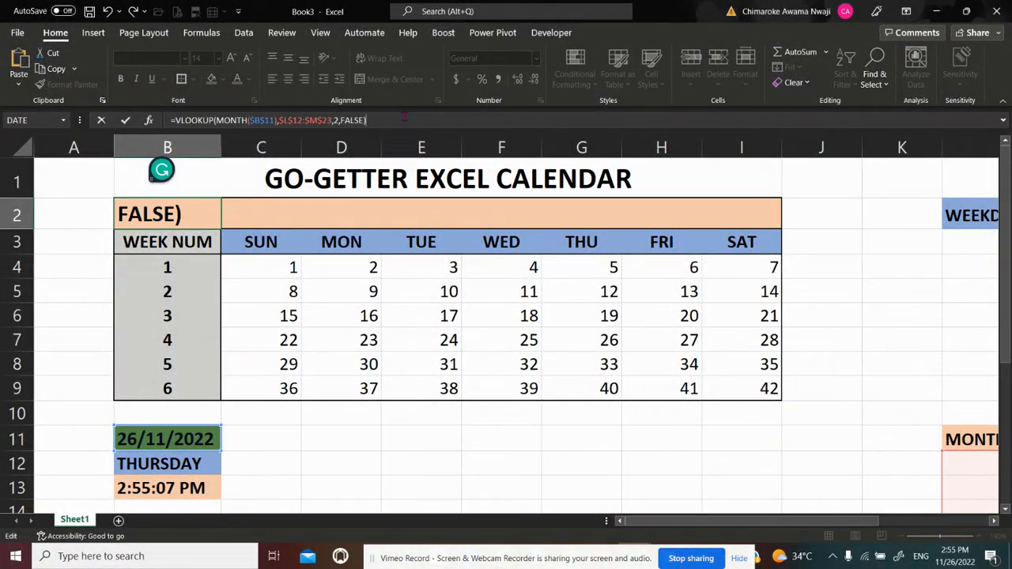
key(Return)
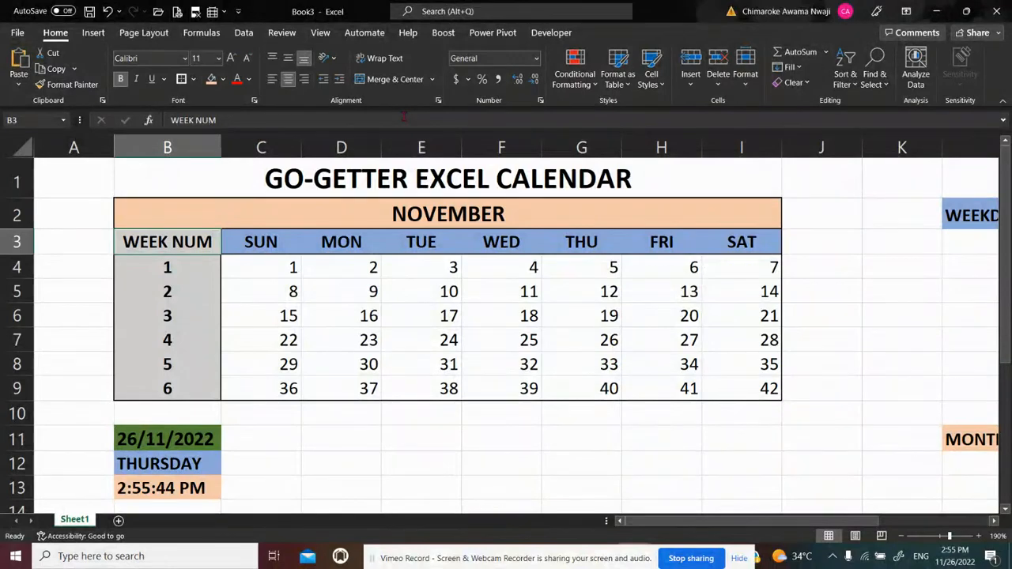
Extend the VLOOKUP in B2 with &" "&YEAR($B$11) to add a space and the date cell's year
key(Up)
click(388, 120)
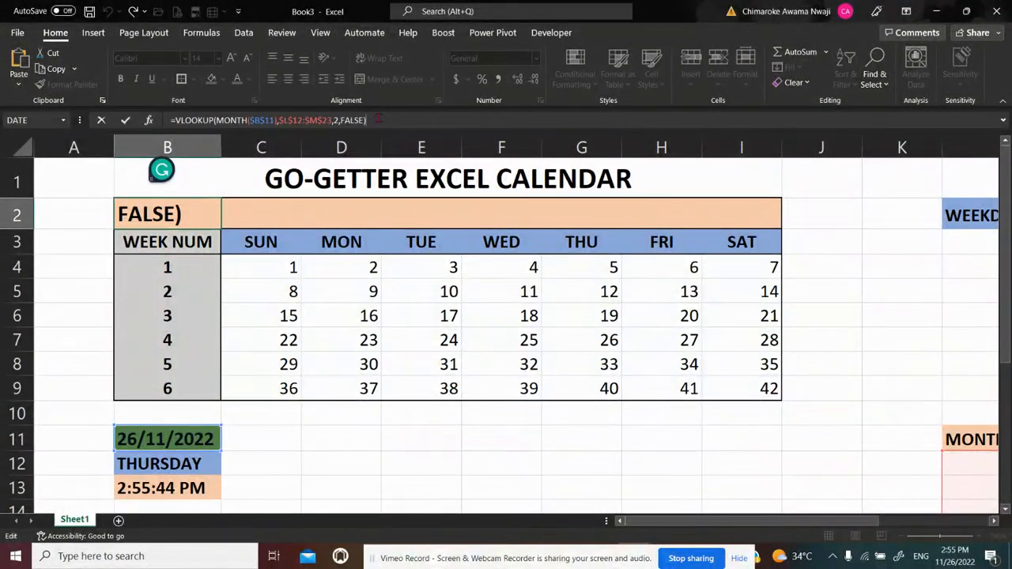
text(&)
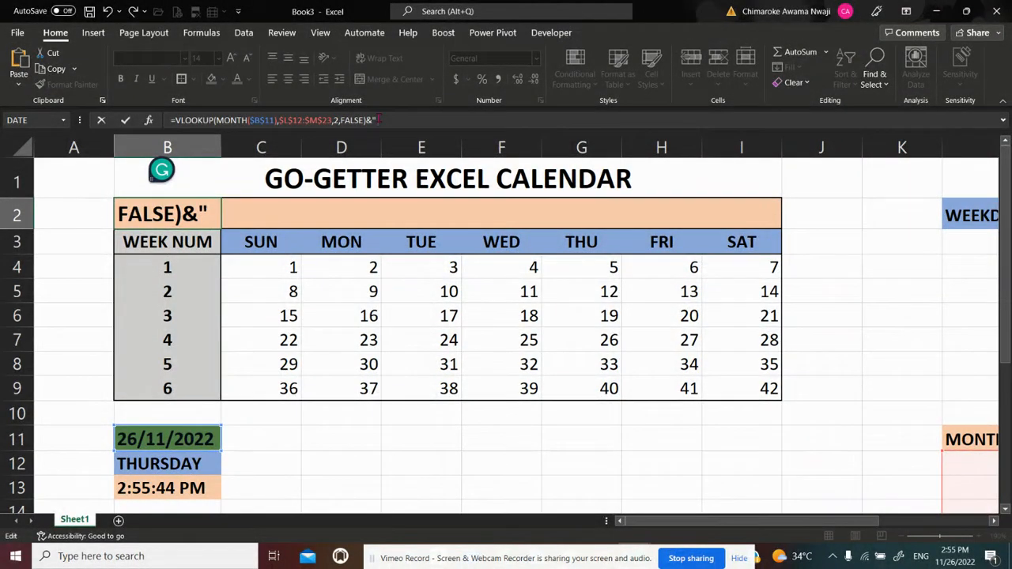
text(")
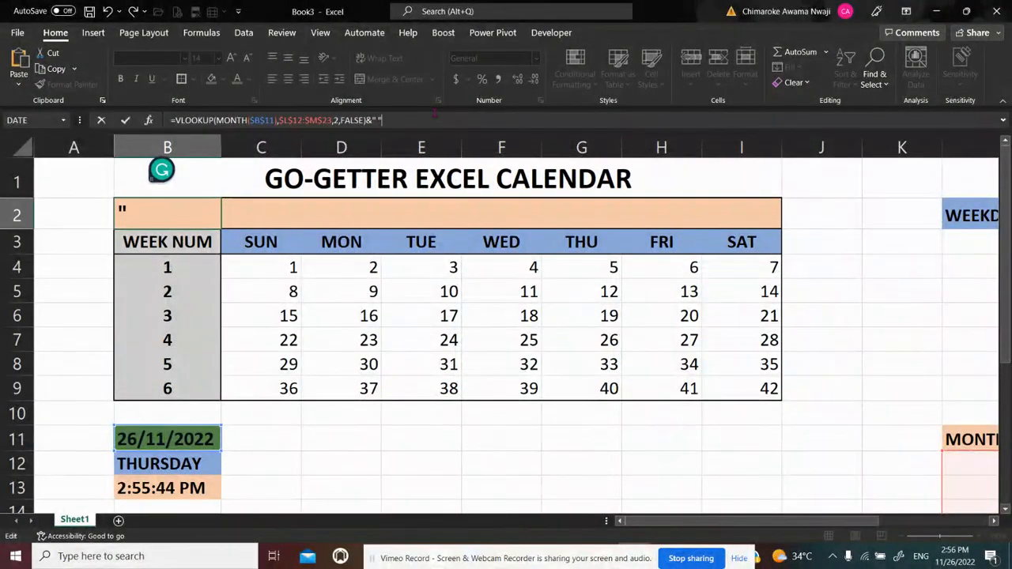
text(&YEAR)
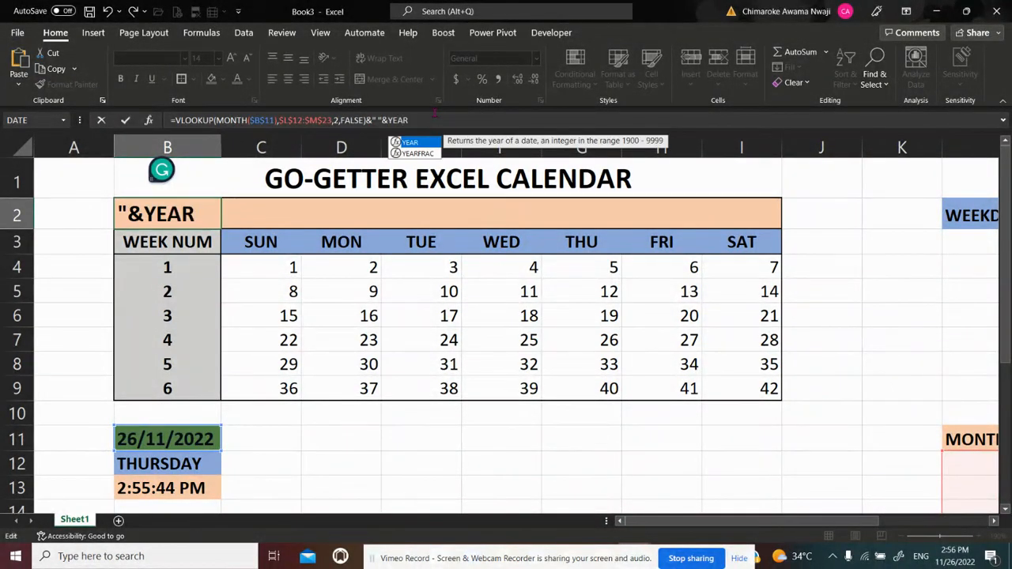
text(()
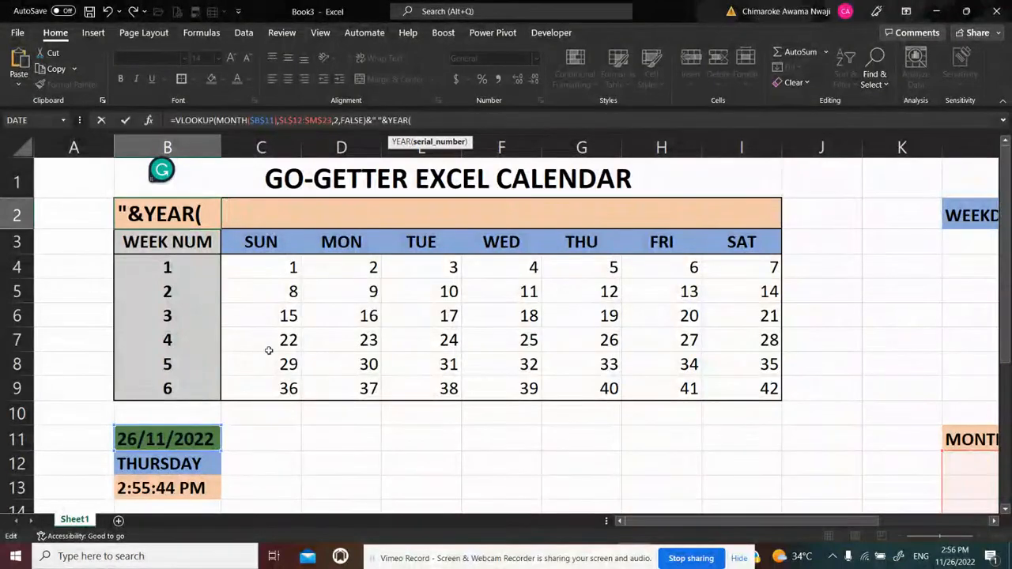
click(171, 437)
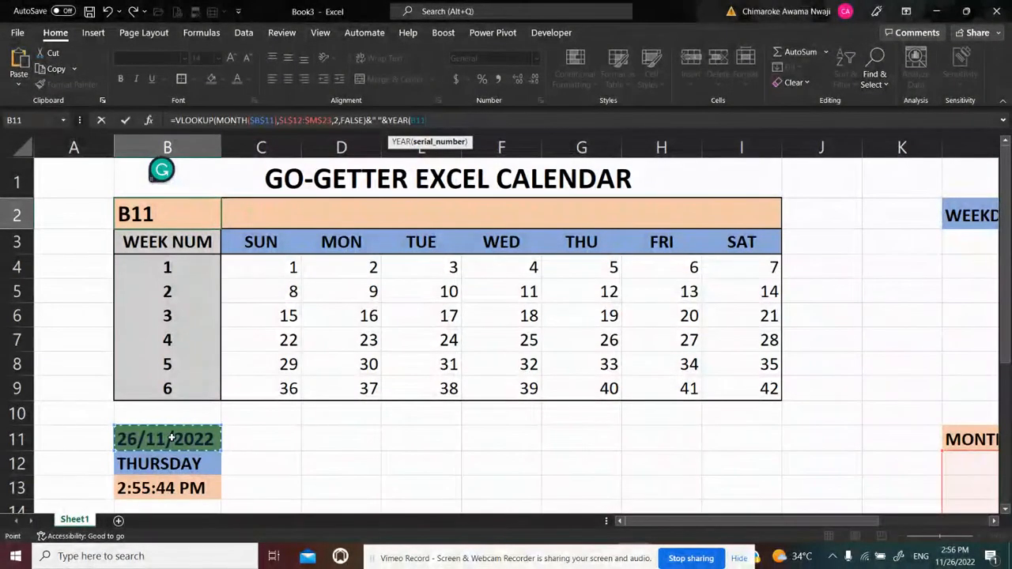
key(F4)
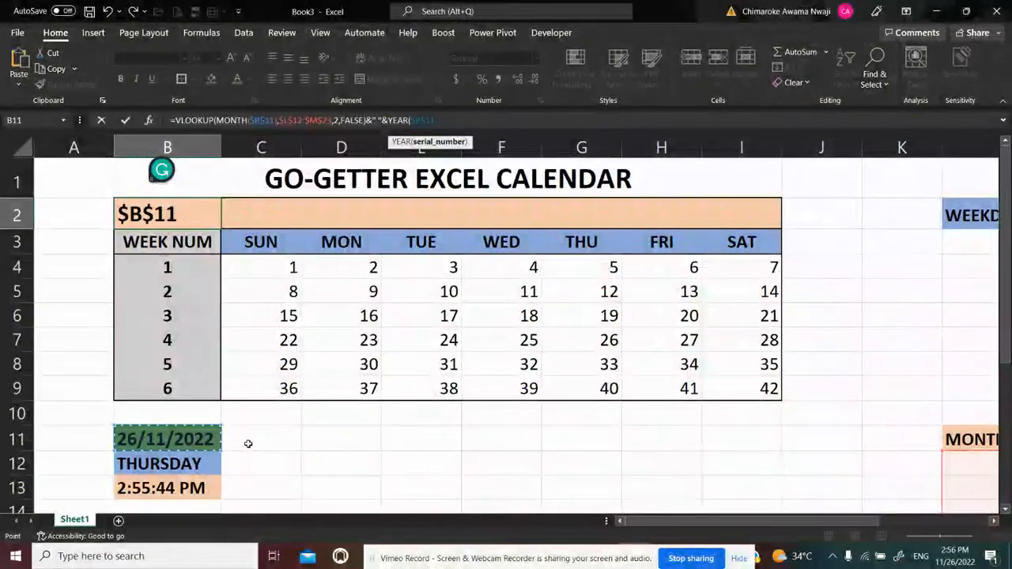
text())
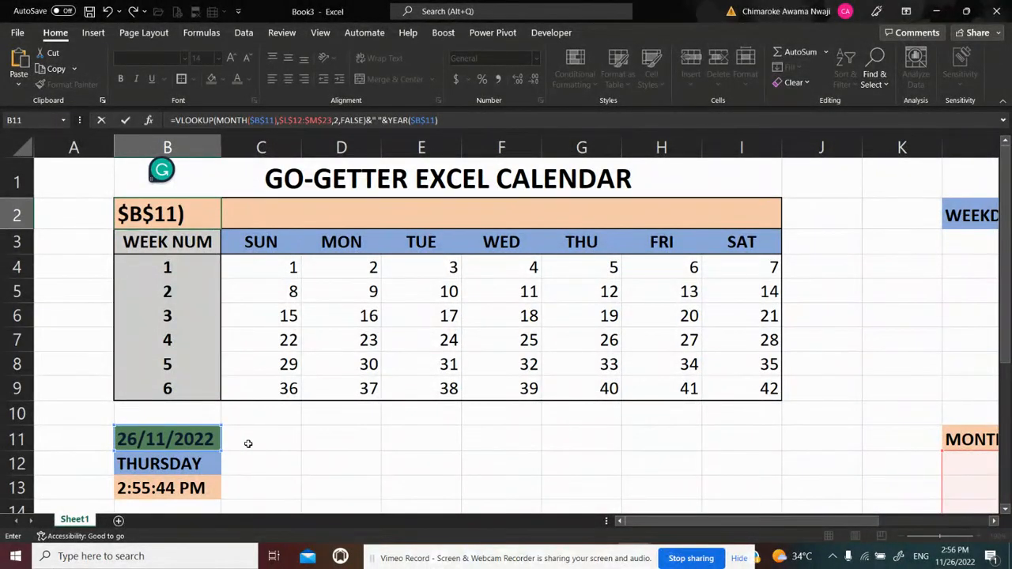
key(Return)
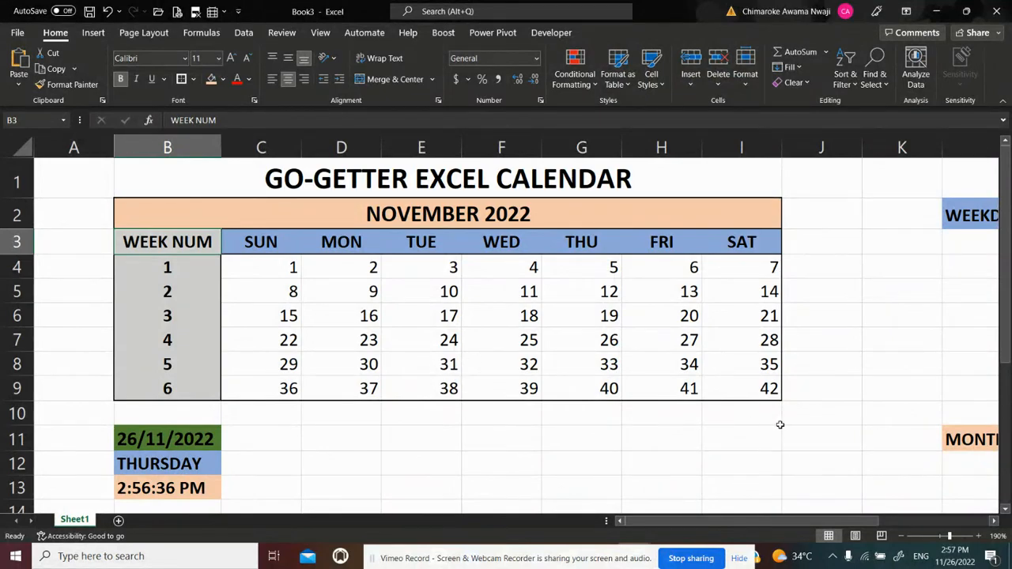
click(875, 460)
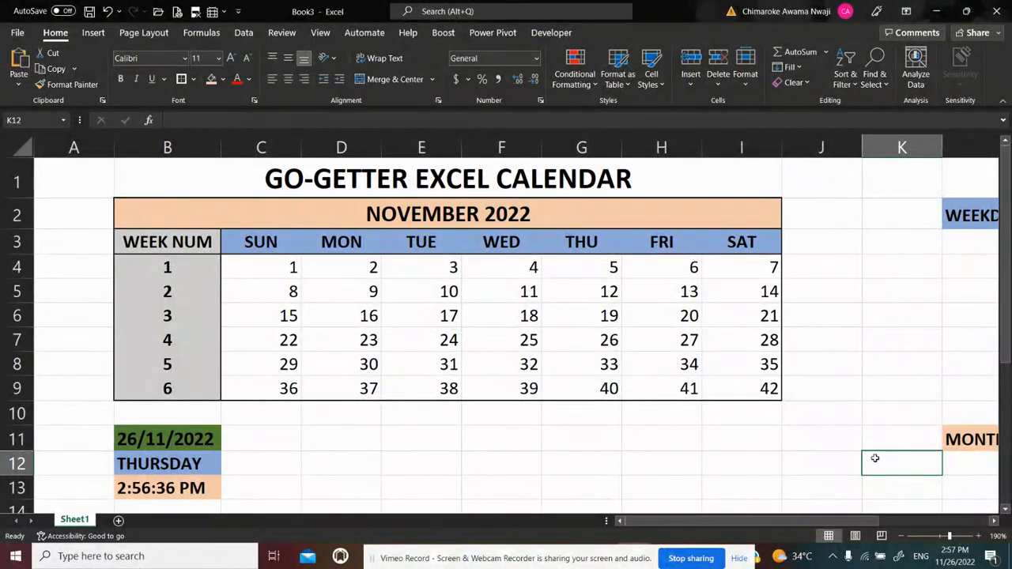
key(Down)
key(Left)
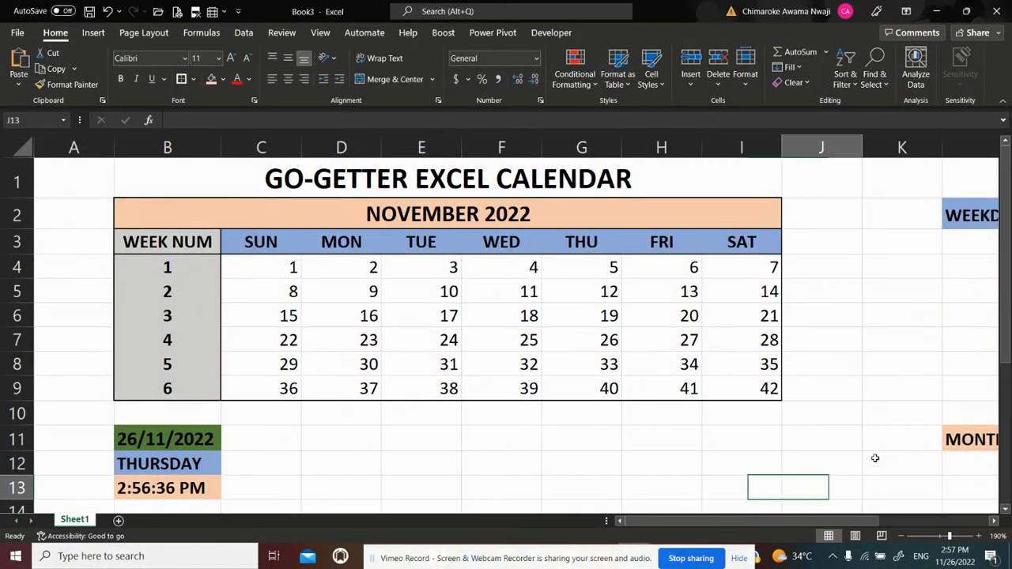
key(Left)
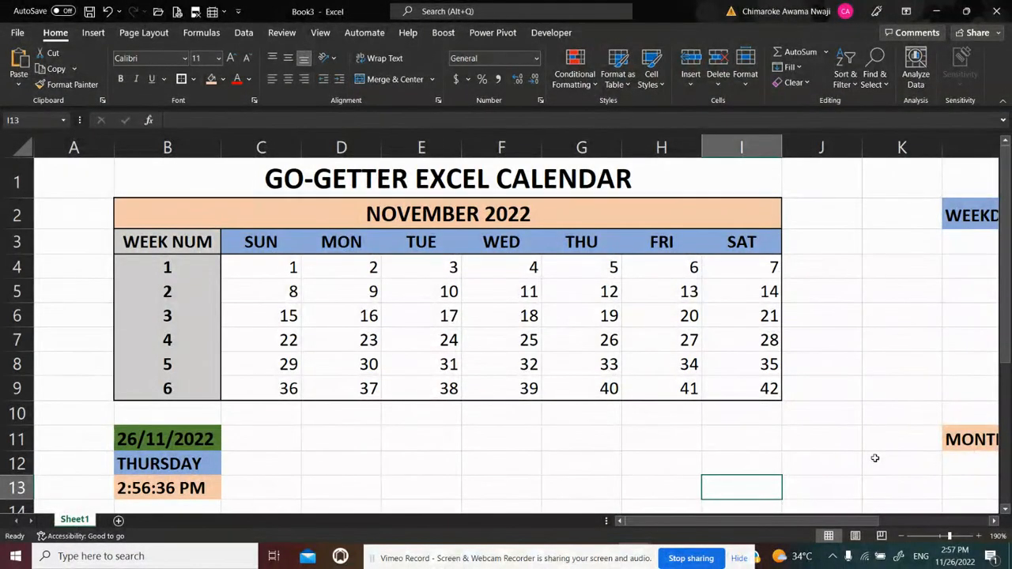
key(Up)
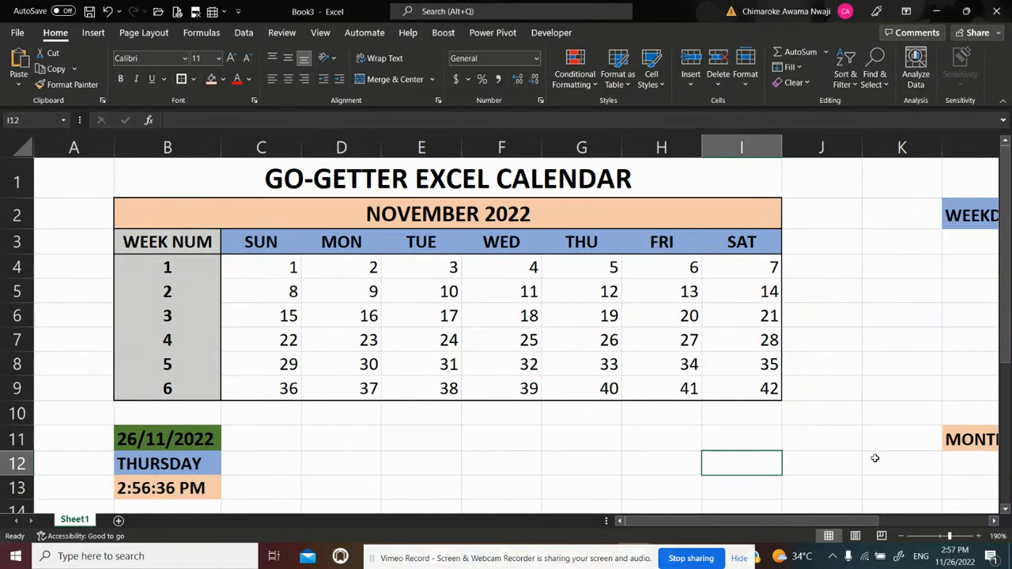
Review the weekday and month lookup tables in columns L:M and the function list in column P
key(Right)
key(Right)
key(Right)
key(Right)
key(Right)
key(Right)
key(Right)
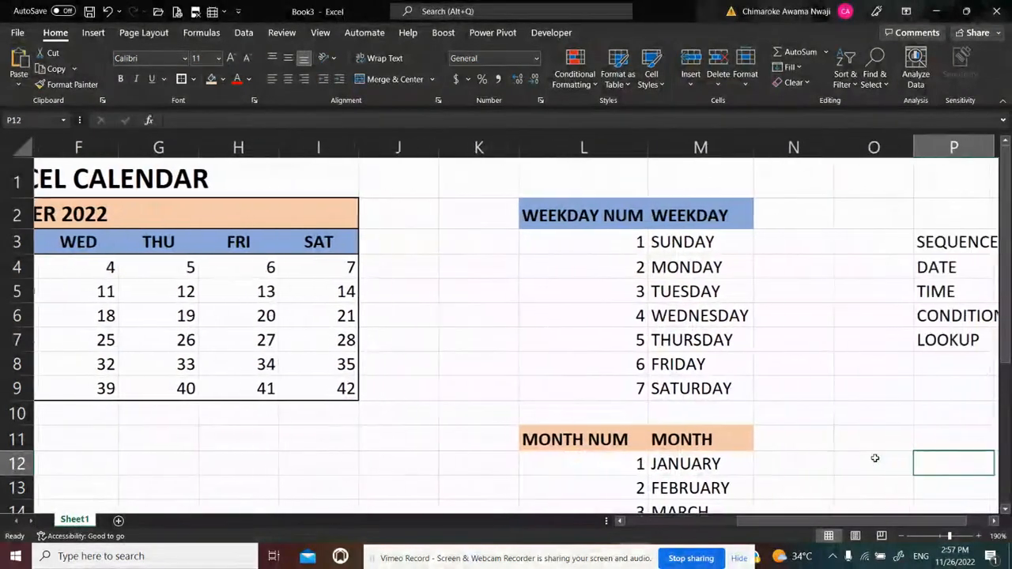
key(Left)
key(Left)
key(Right)
key(Right)
key(Right)
key(Right)
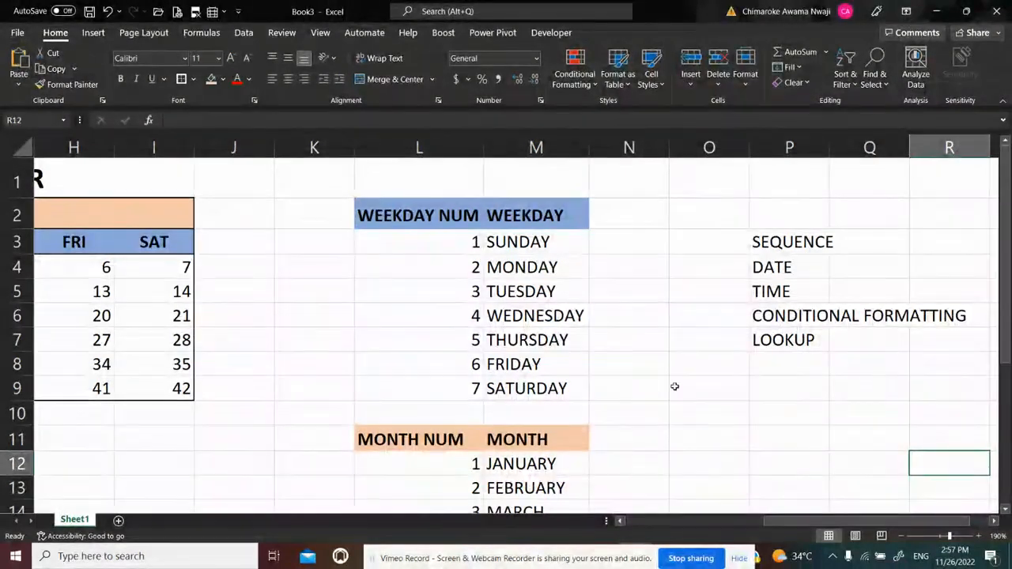
click(646, 213)
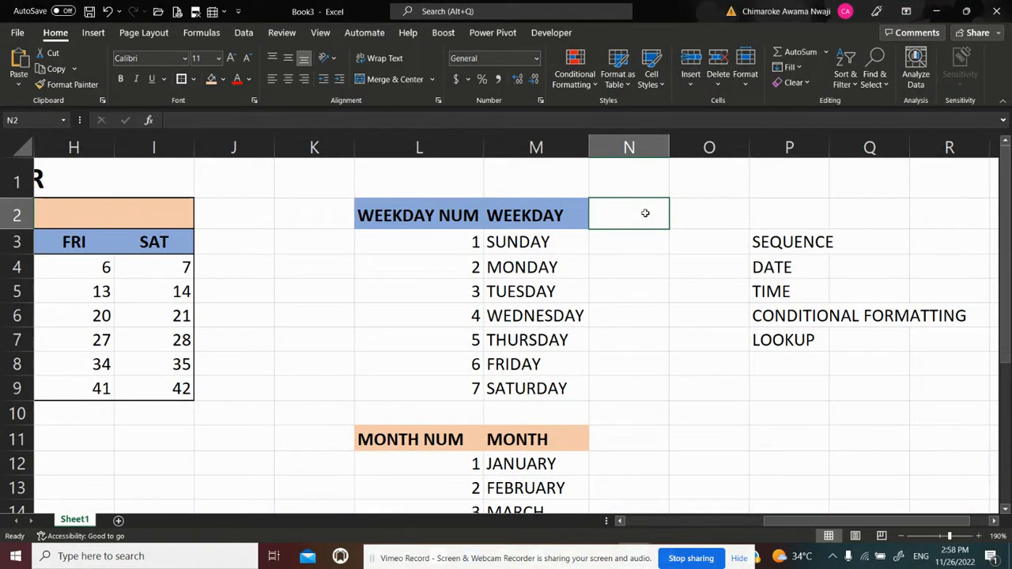
Enter the heading TODAY'S DATE in N2, fit column N to its width, and fill the cell light orange
text(T)
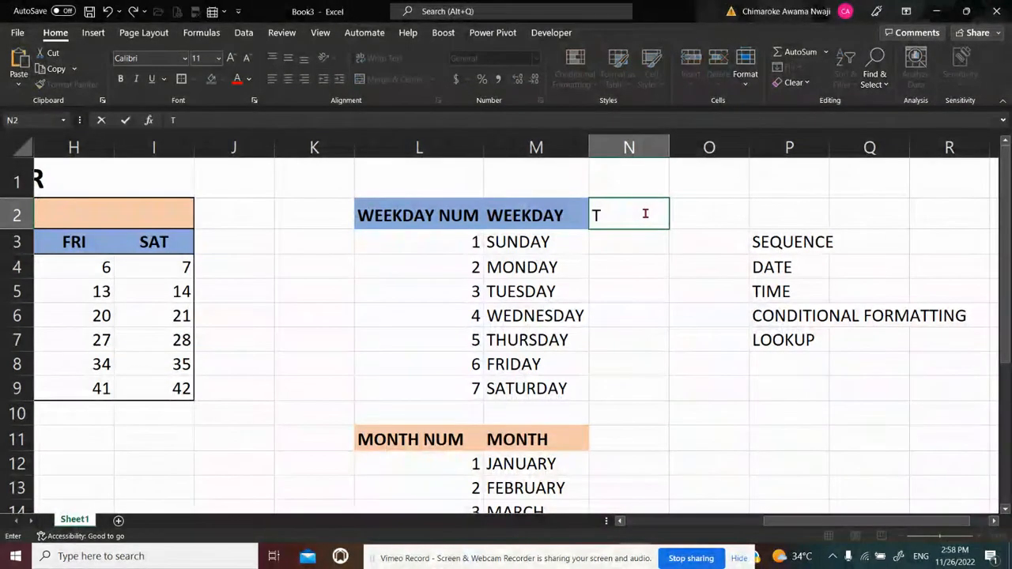
text(ODAY')
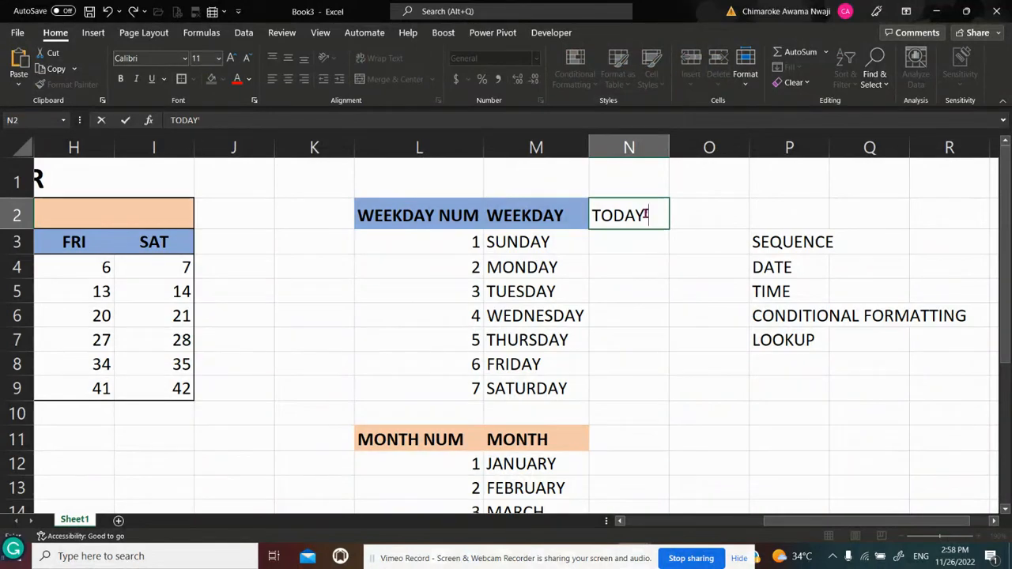
text(S DATE)
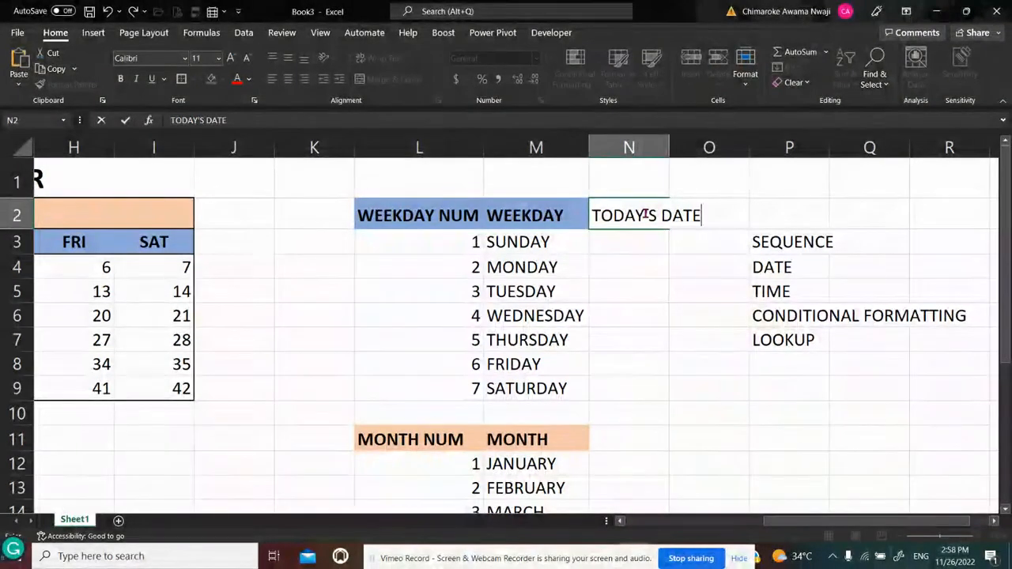
key(Return)
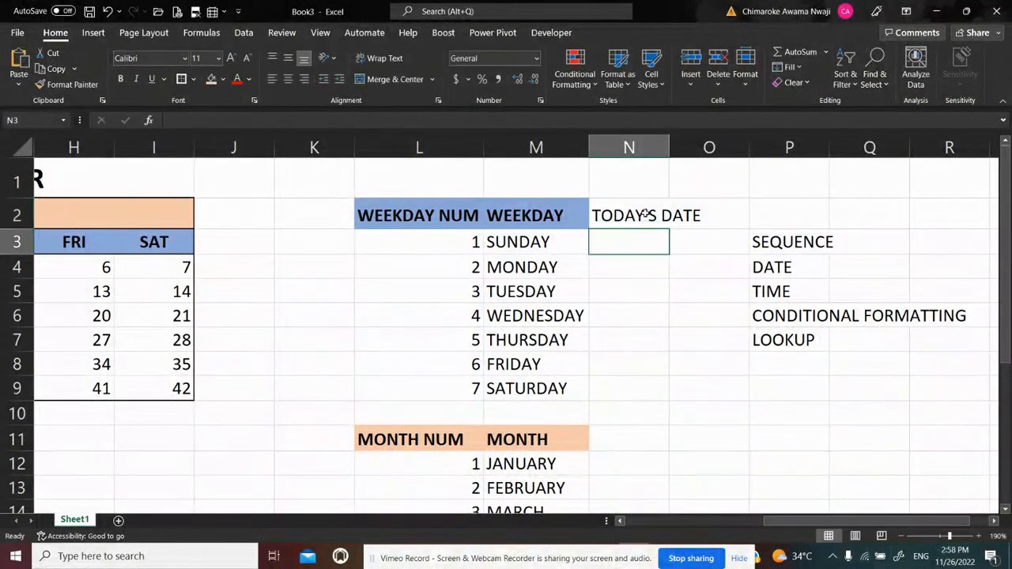
double_click(669, 147)
click(639, 213)
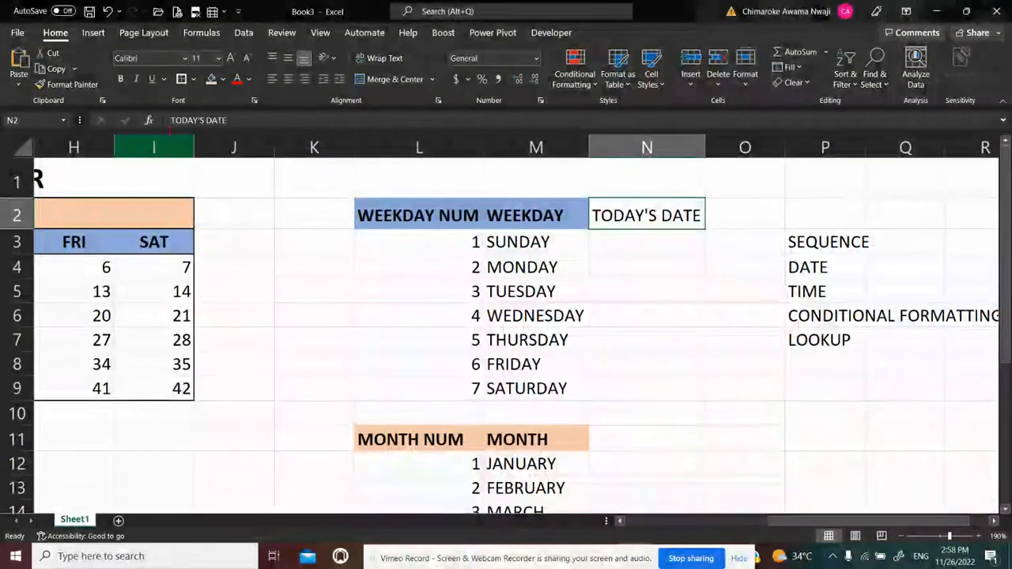
click(211, 79)
Enter =TODAY() in N3 beneath the TODAY'S DATE heading
click(646, 249)
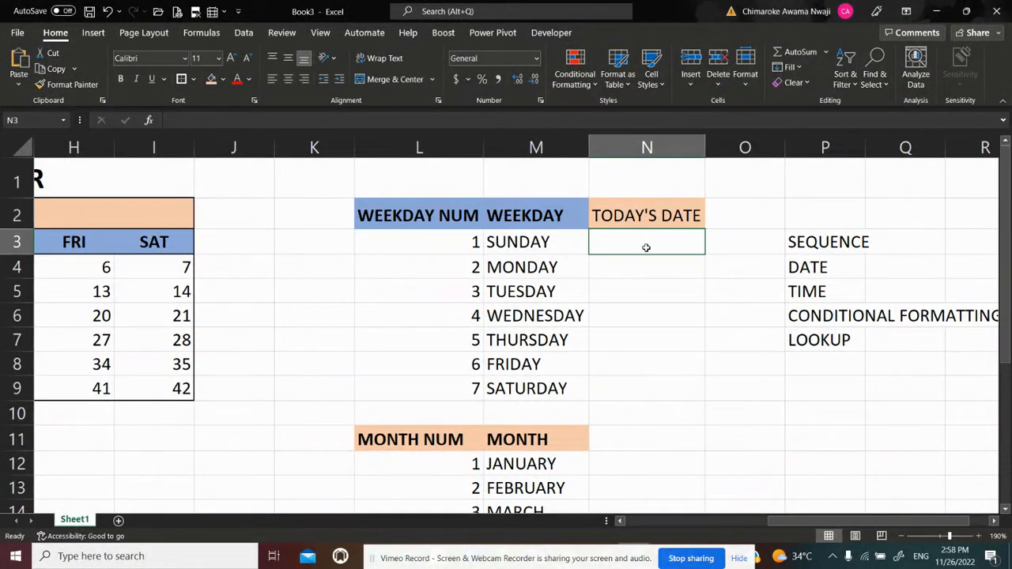
text(=)
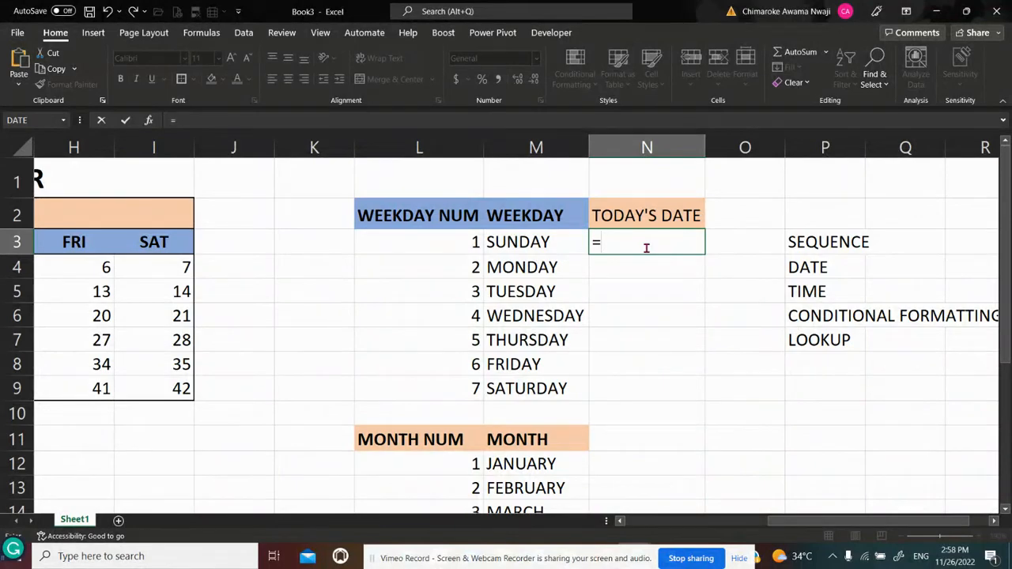
text(TODA)
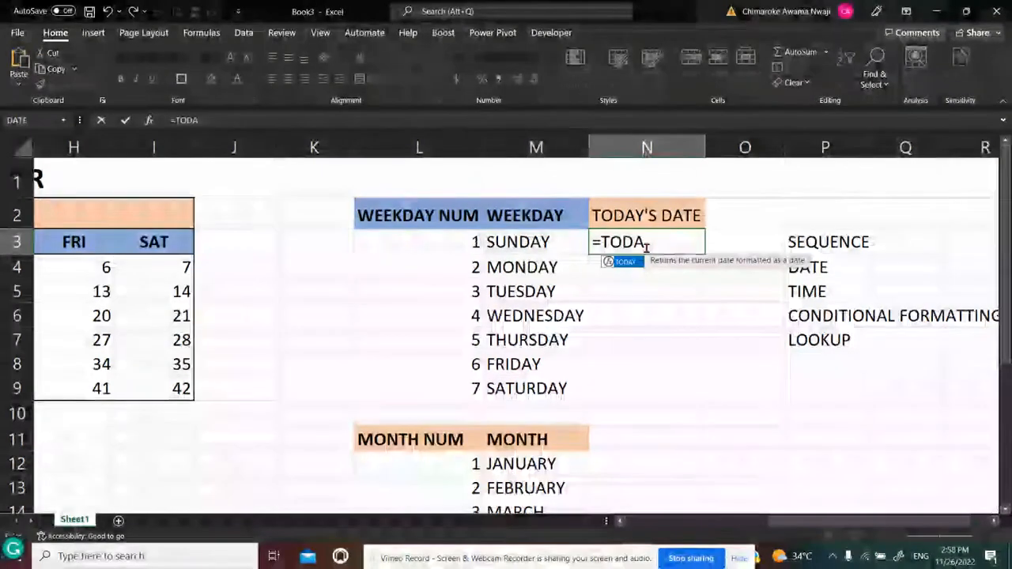
text(Y())
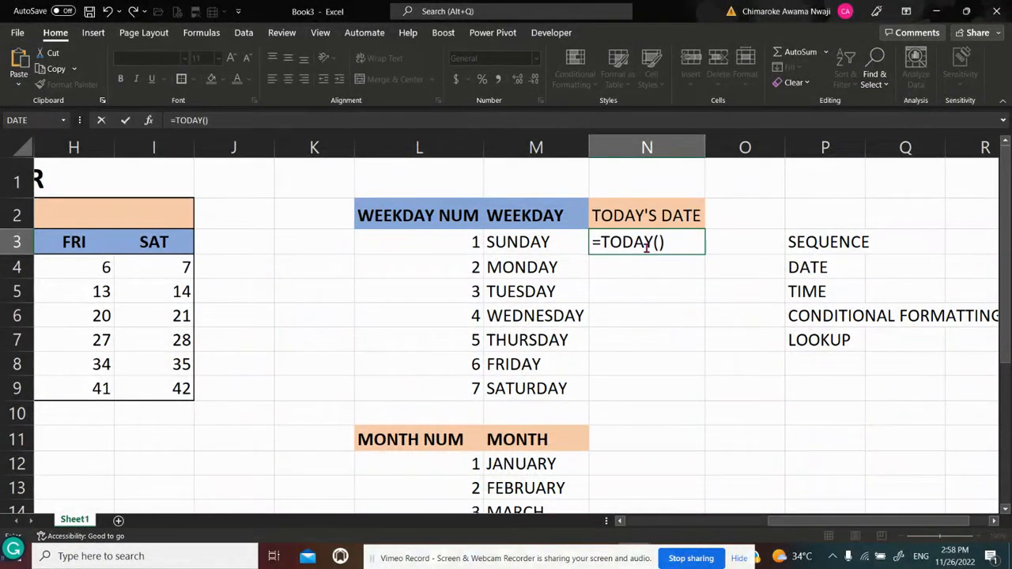
key(Return)
click(646, 245)
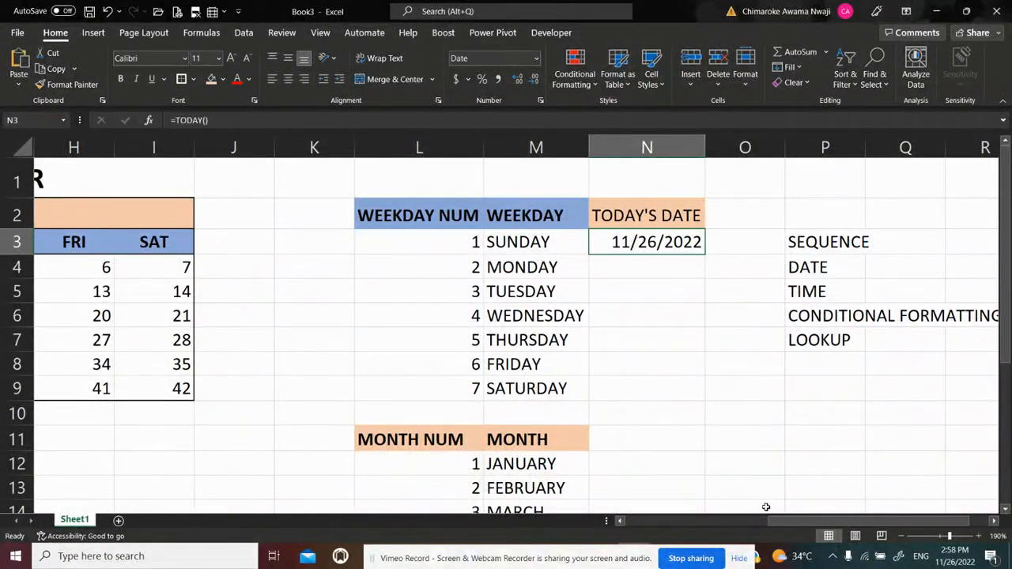
Replace the formula in N3 with =B11 to reference the calendar's date cell, and make it bold
scroll(766, 507, left, 5)
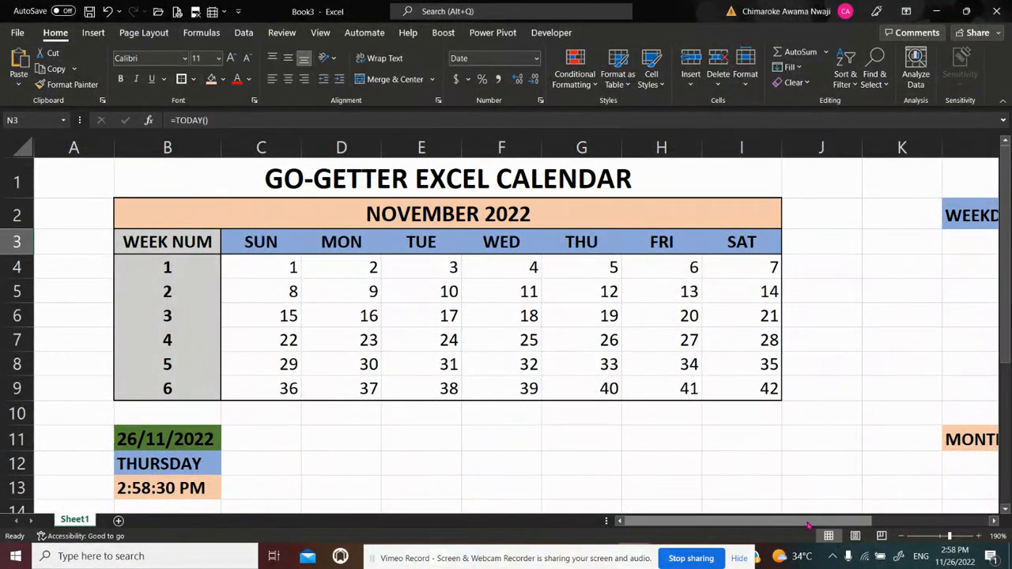
scroll(812, 513, right, 5)
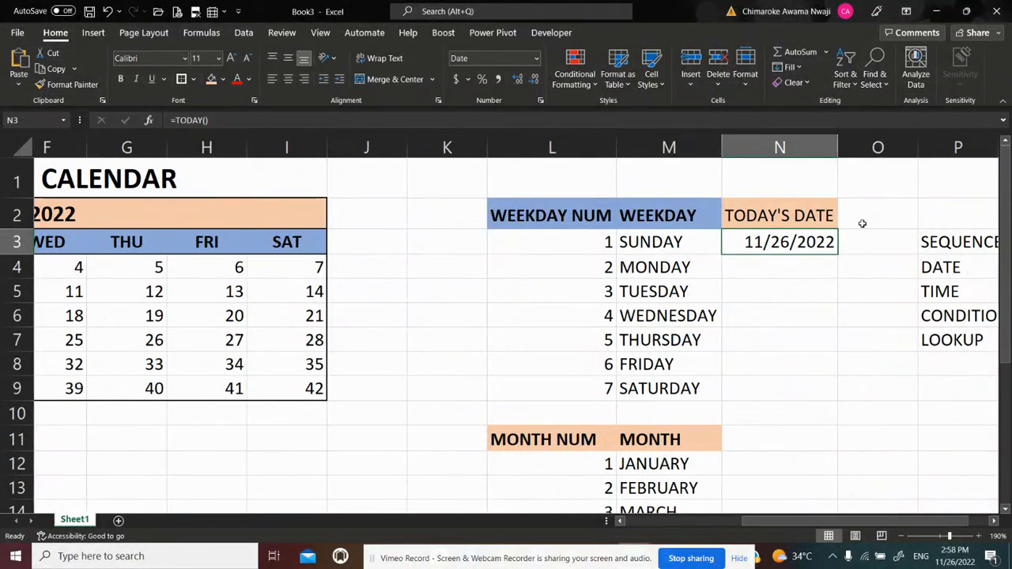
key(BackSpace)
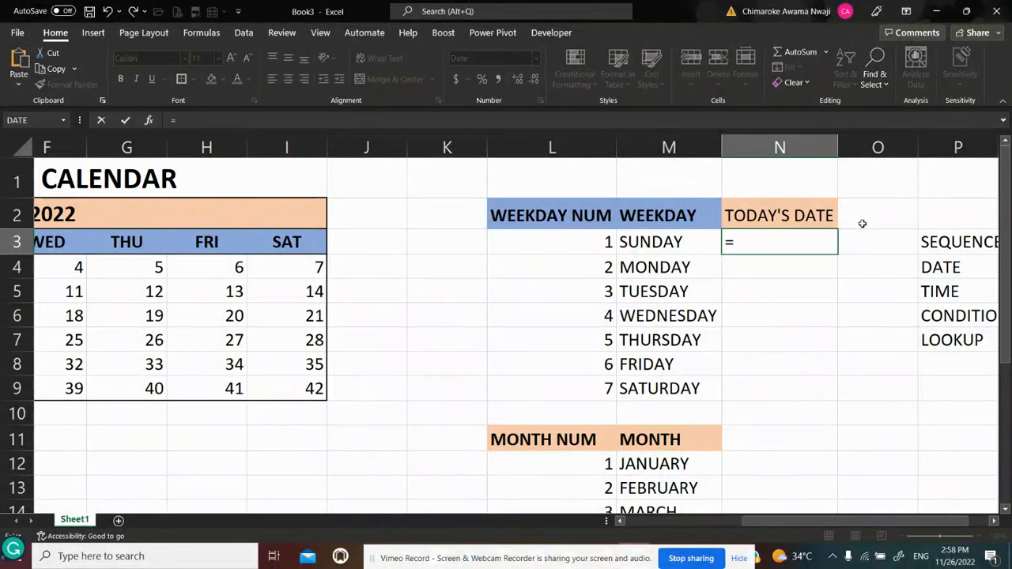
scroll(821, 512, left, 5)
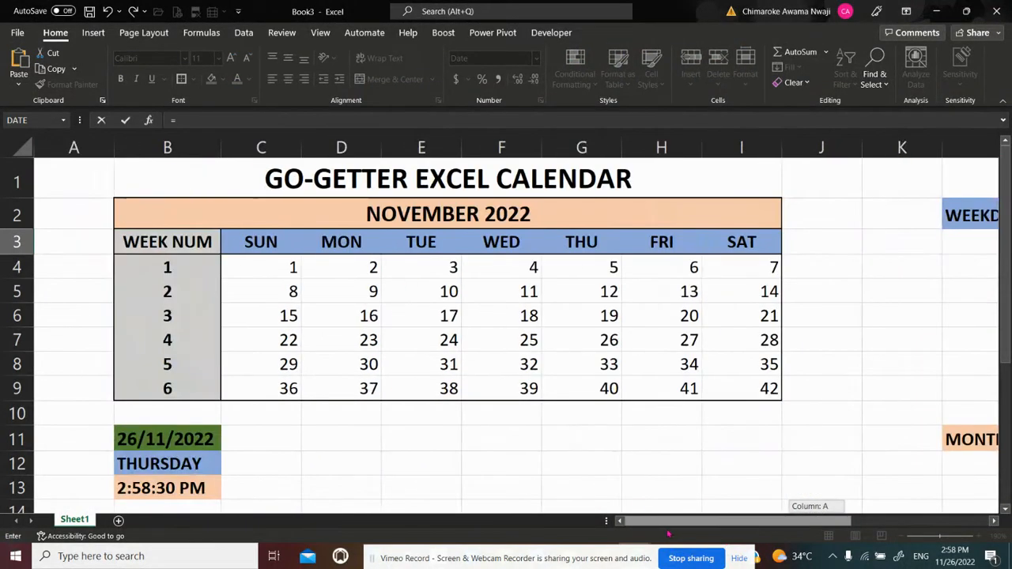
click(132, 440)
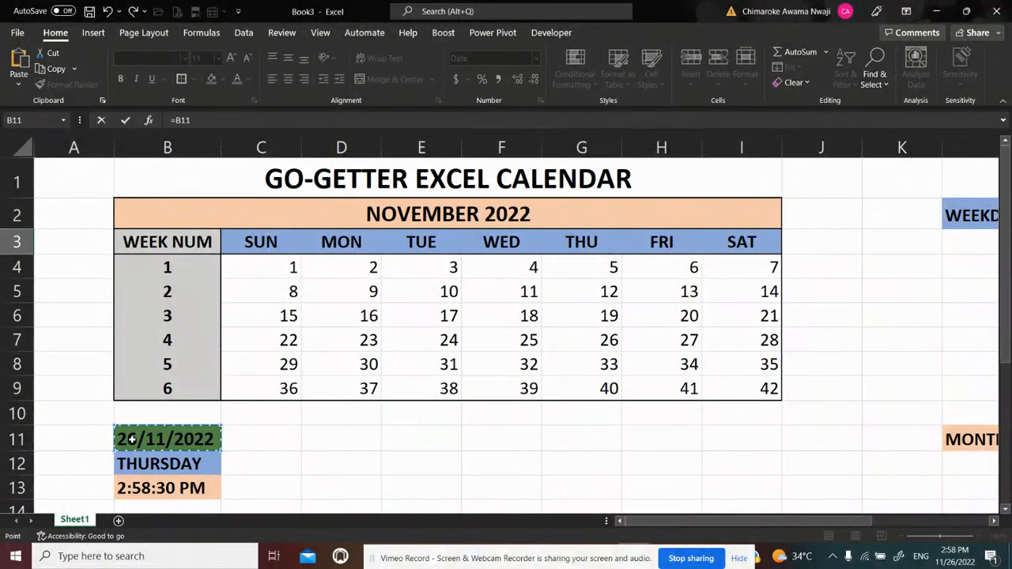
key(Return)
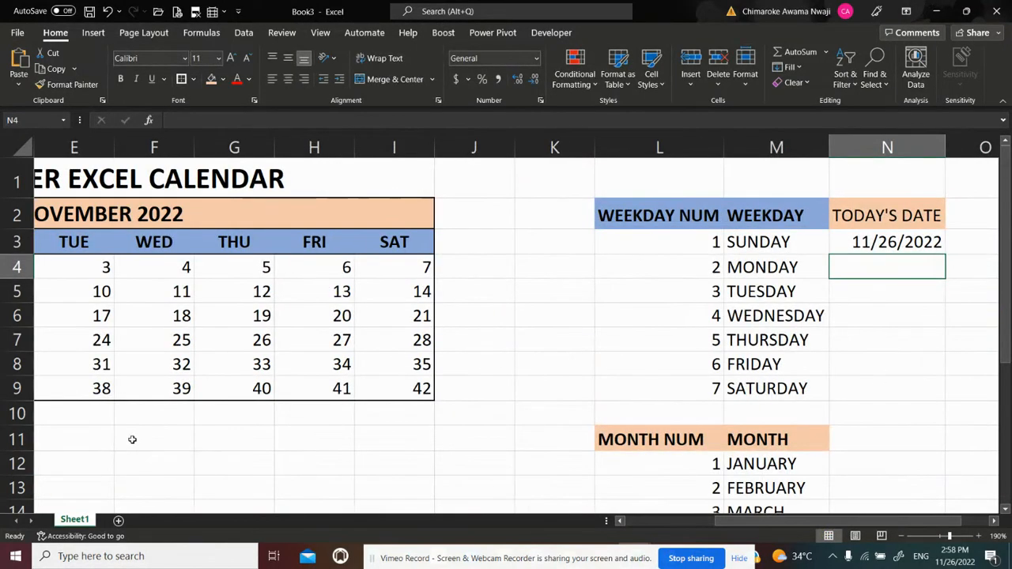
key(Up)
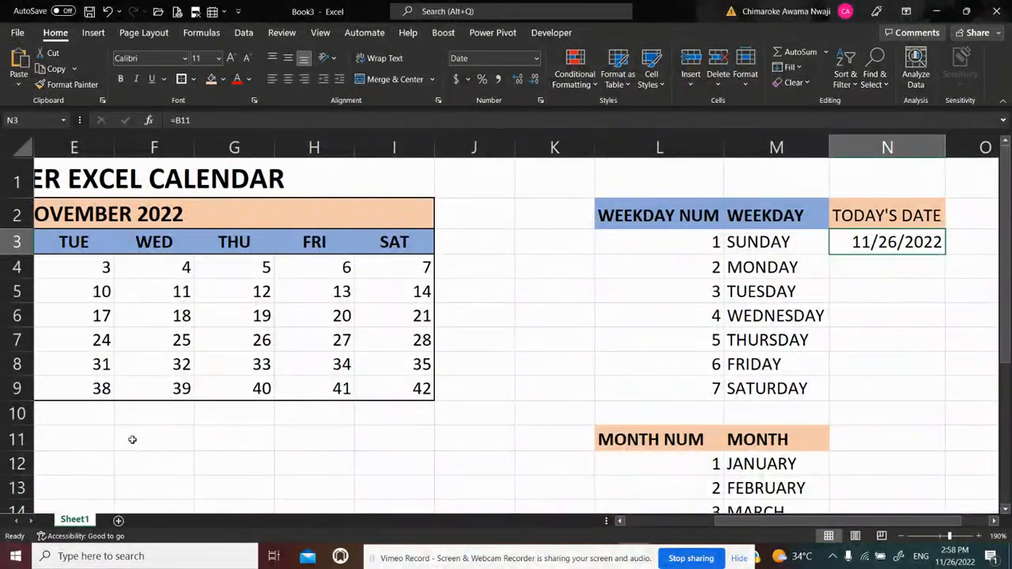
key(ctrl+b)
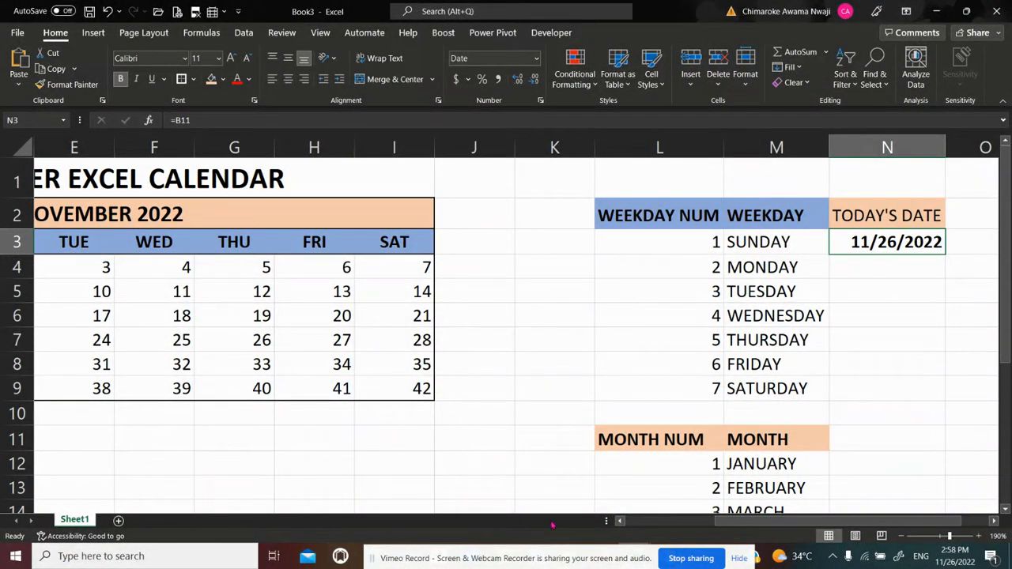
Copy the date cell B11 and paste only its formats onto N3 with Paste Special
drag(755, 521, 633, 521)
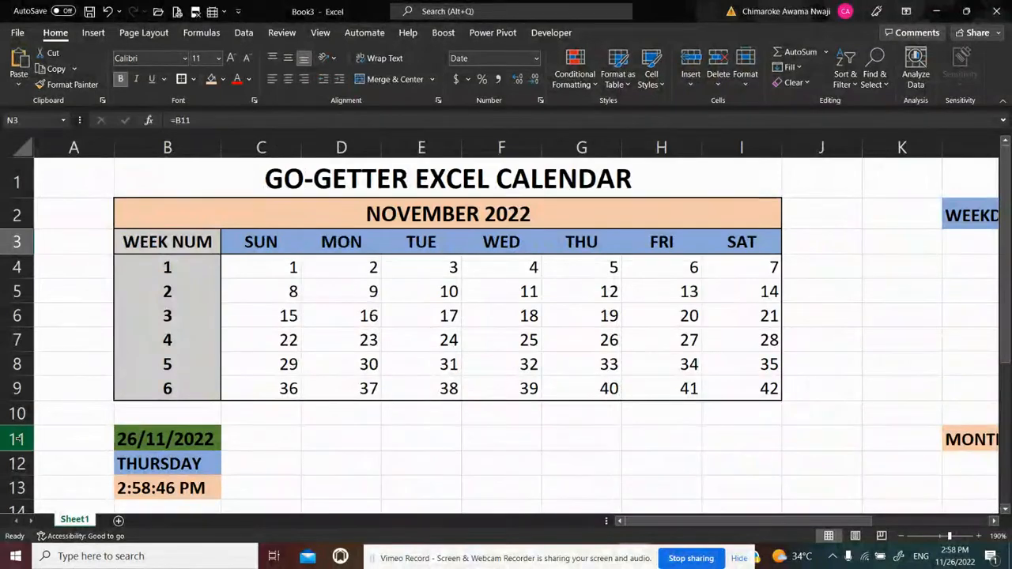
click(120, 441)
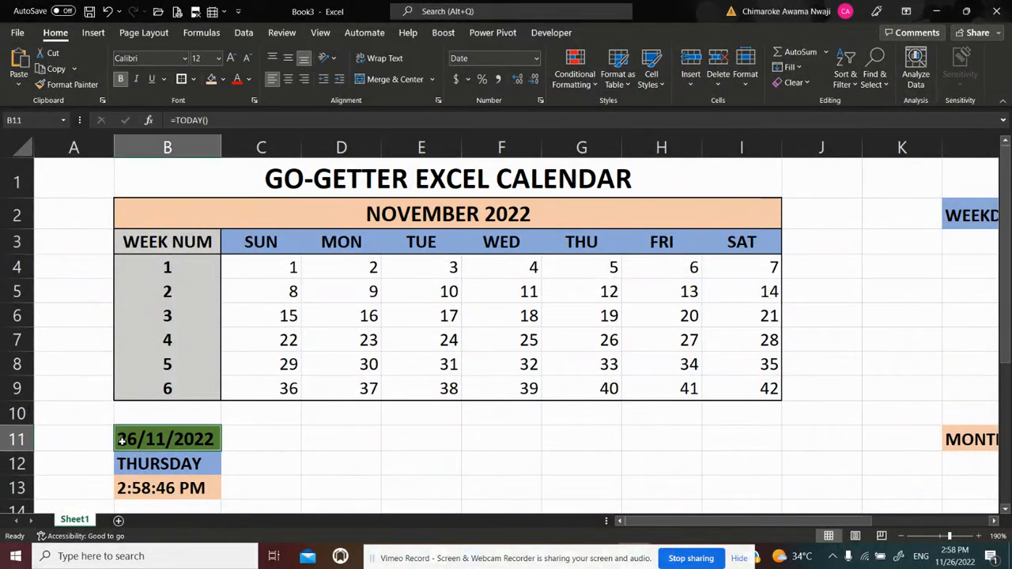
key(ctrl+c)
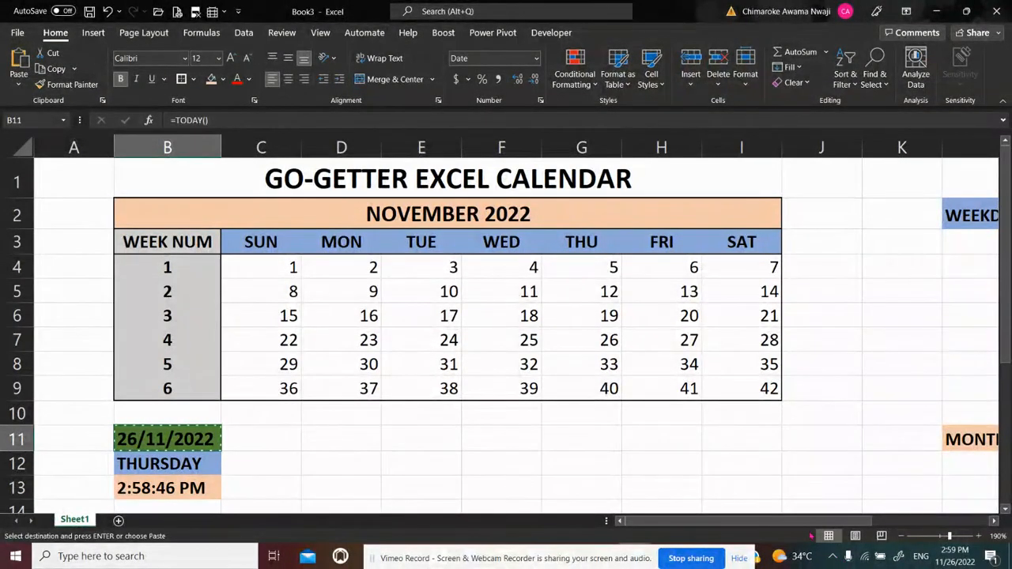
drag(816, 522, 941, 522)
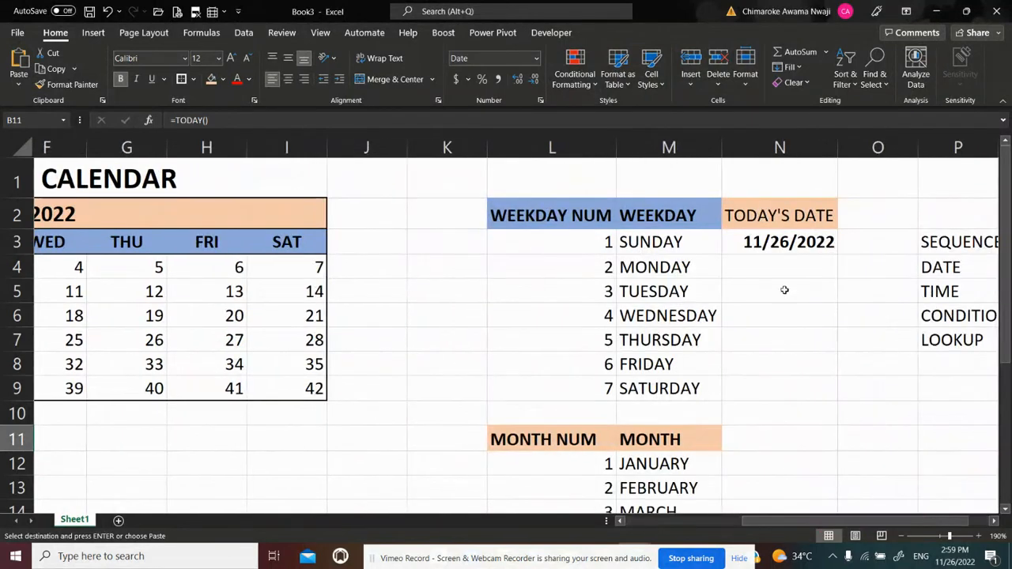
click(743, 241)
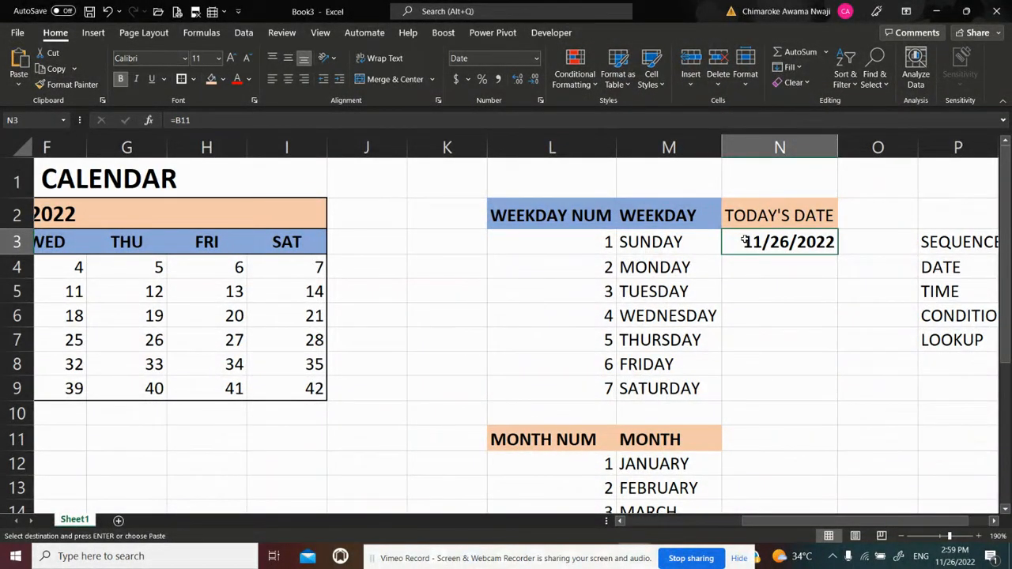
key(ctrl+alt+v)
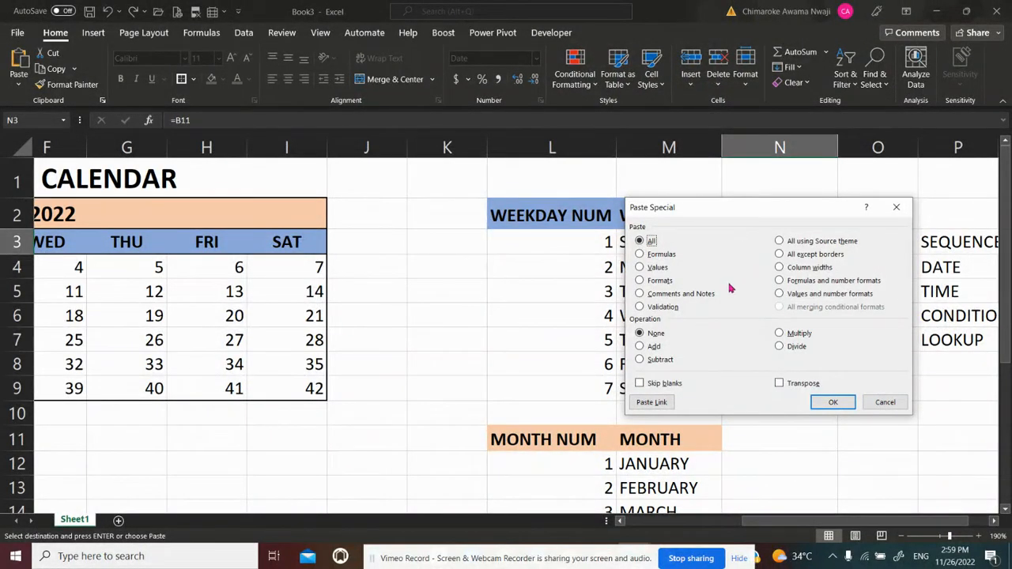
click(657, 282)
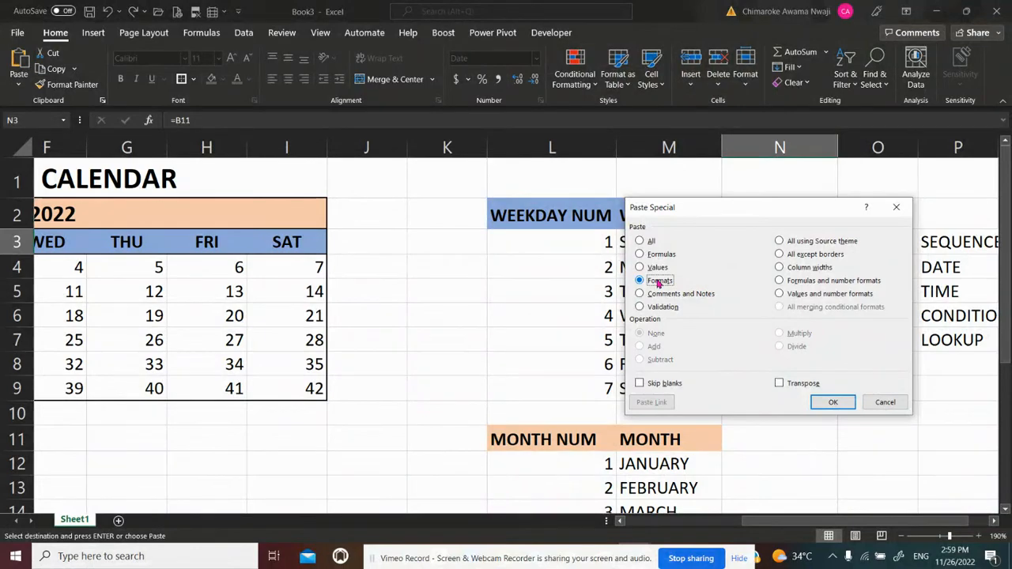
click(823, 403)
click(788, 314)
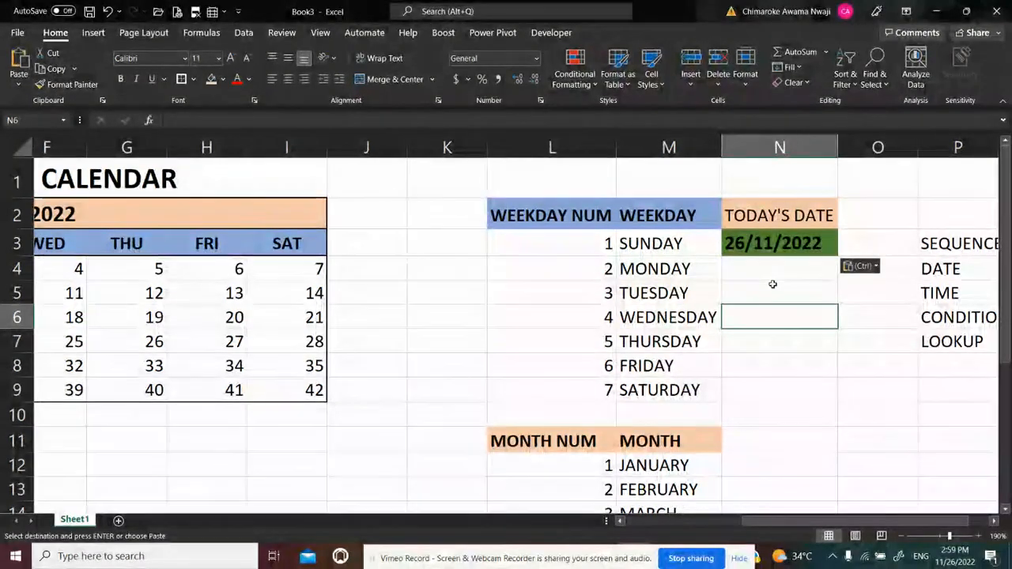
Enter the heading START OF MONTH DATE in N5 and widen column N to fit it
click(764, 294)
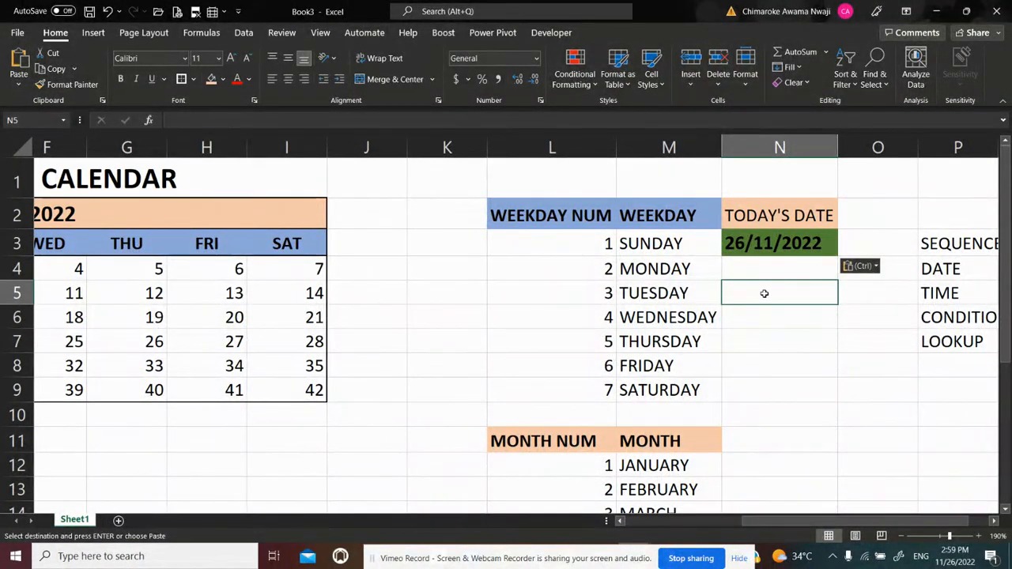
text(STA)
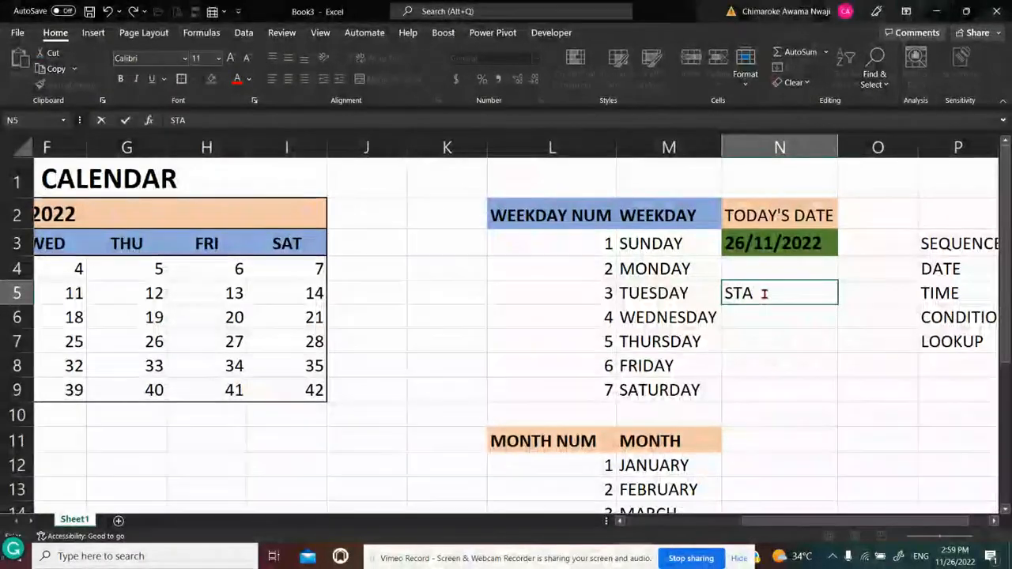
text(RT OF M)
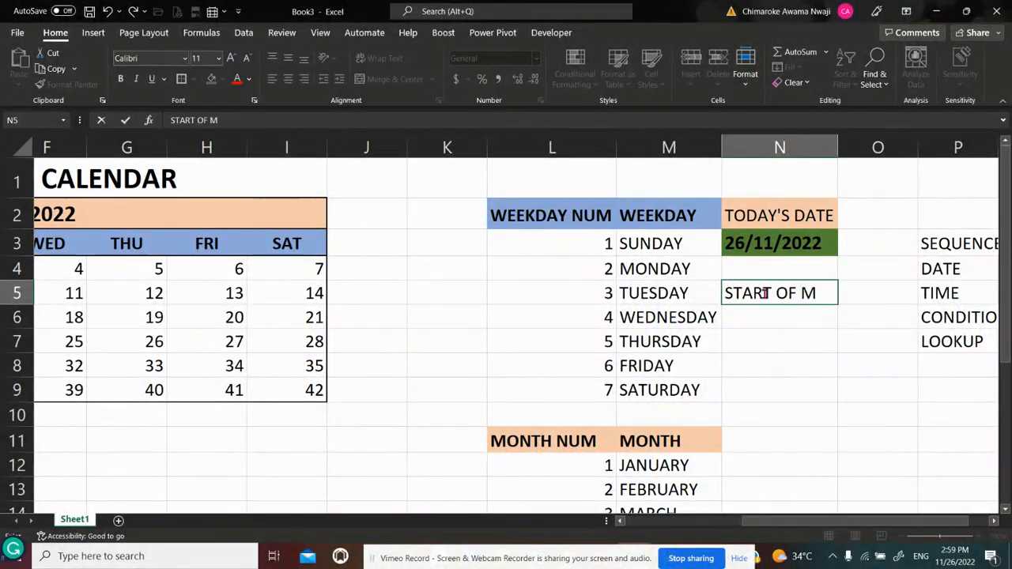
text(ONTH DATE)
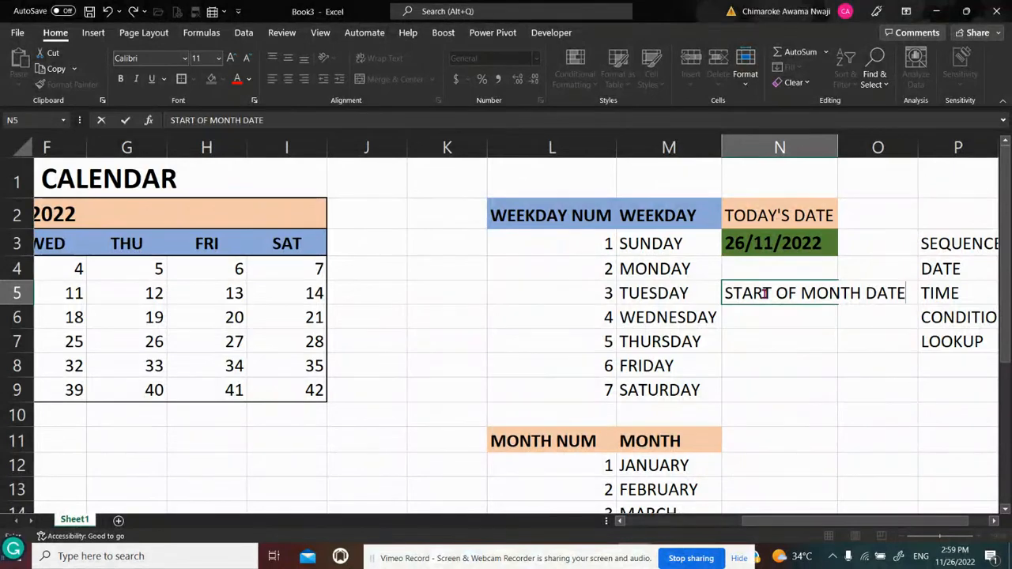
key(Return)
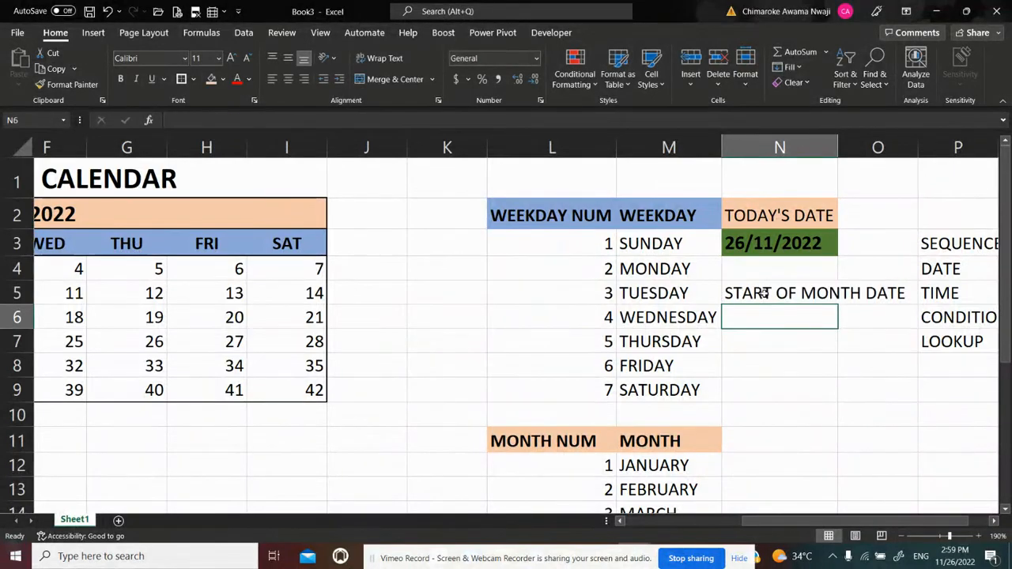
drag(838, 145, 911, 147)
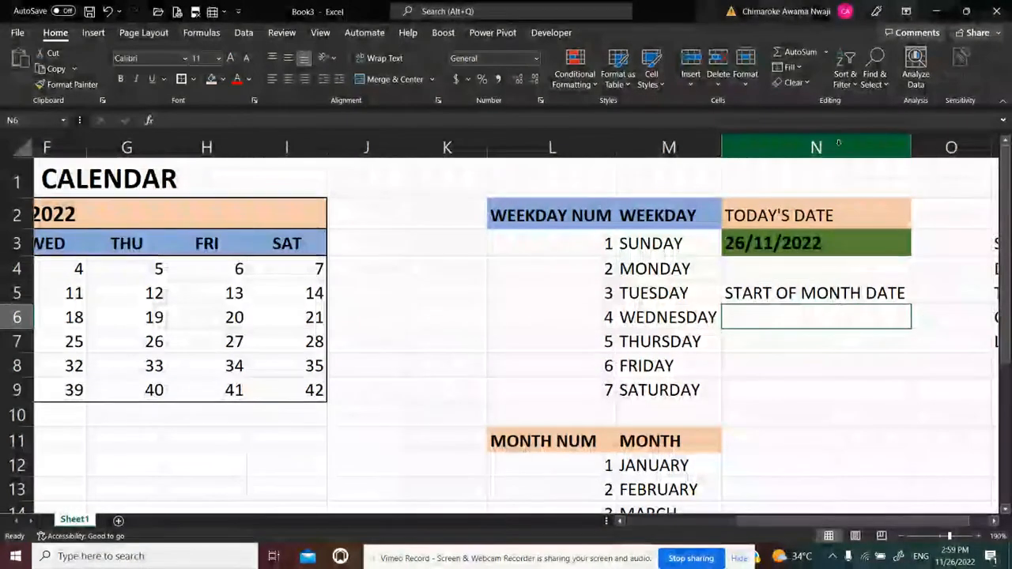
Copy the TODAY'S DATE block N2:N3 and paste only its formats onto N5:N6 with Paste Special
click(850, 290)
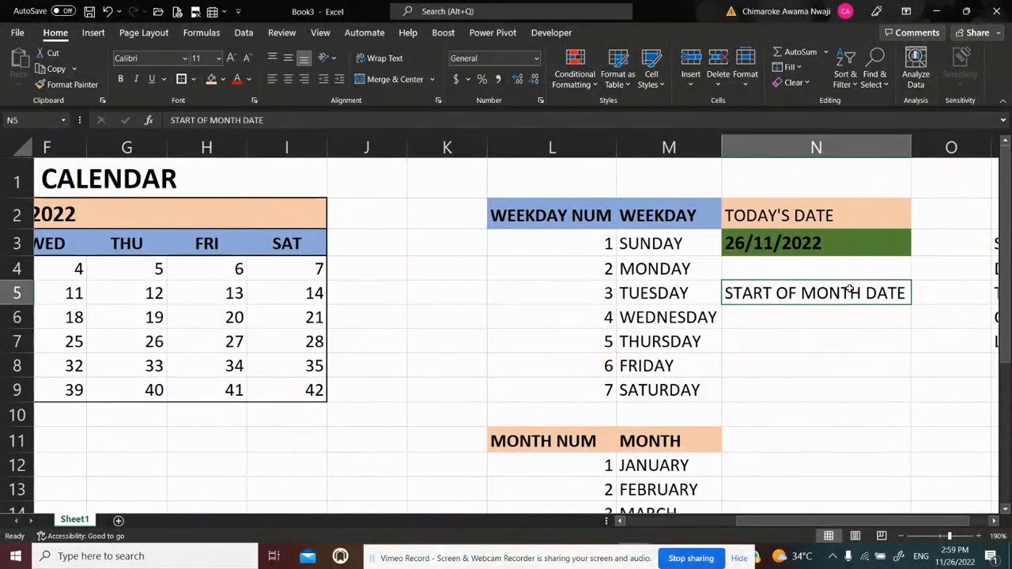
click(810, 222)
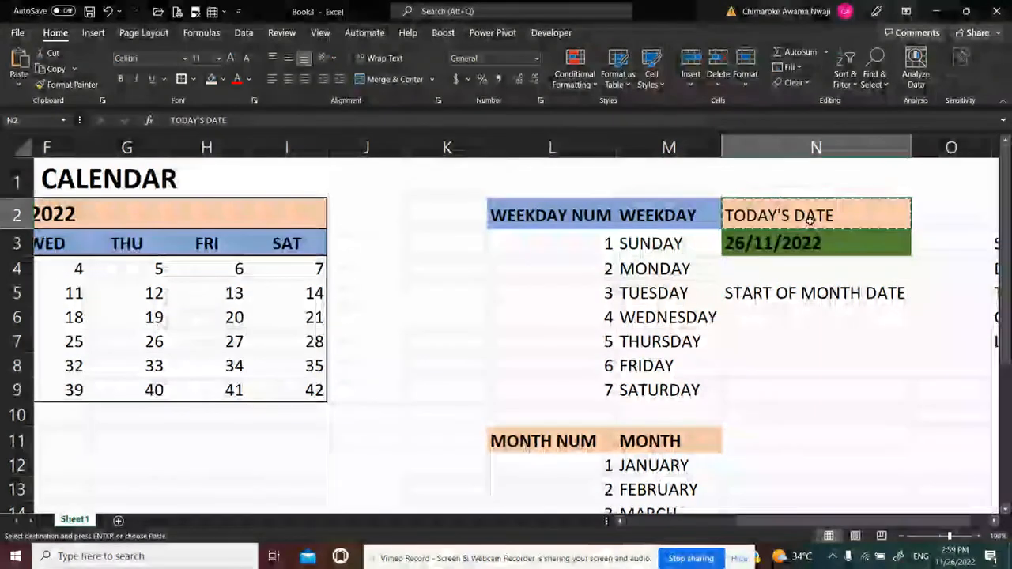
key(ctrl+c)
key(shift+Down)
key(ctrl+v)
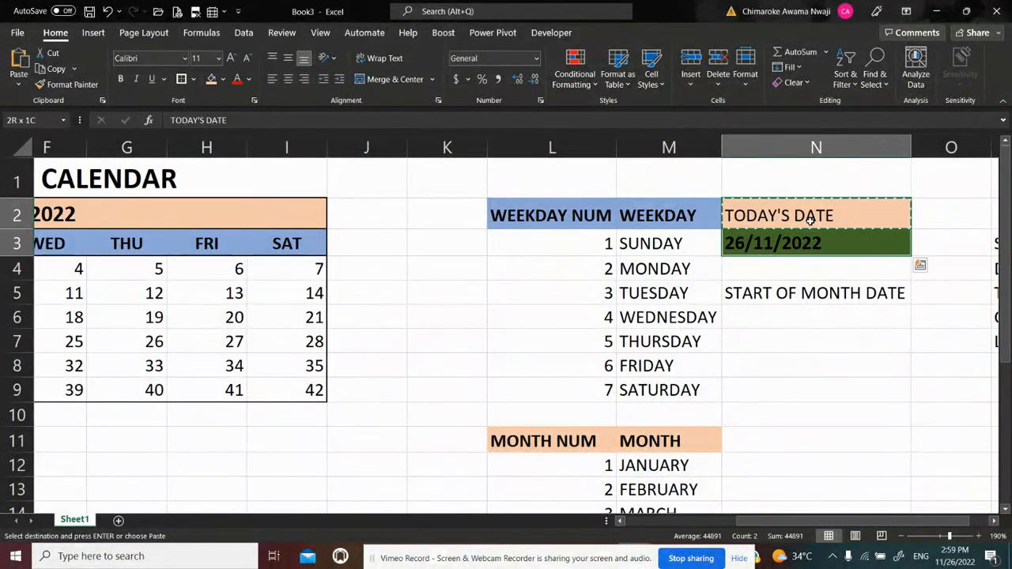
click(762, 294)
key(ctrl+alt+v)
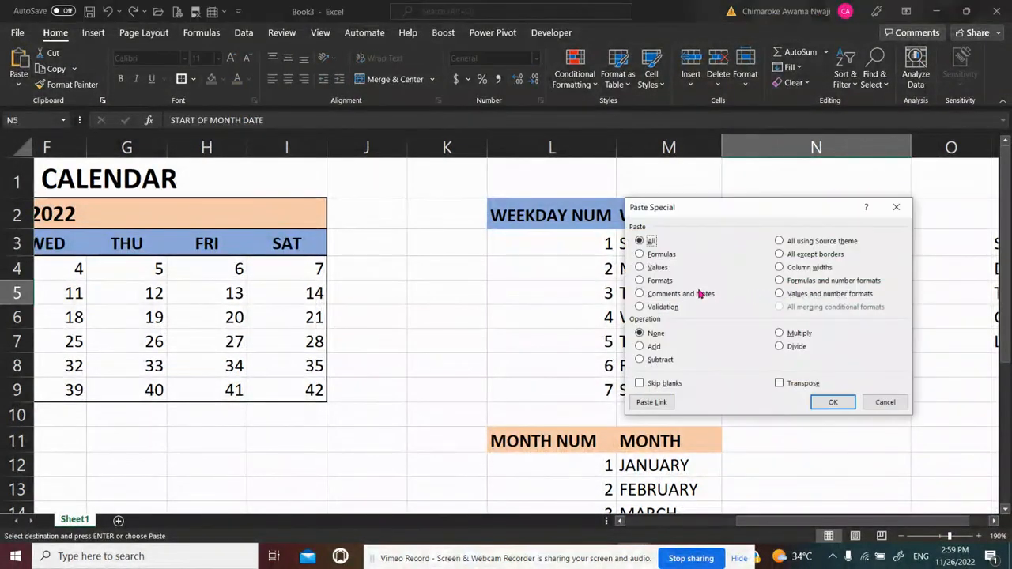
click(660, 280)
click(821, 407)
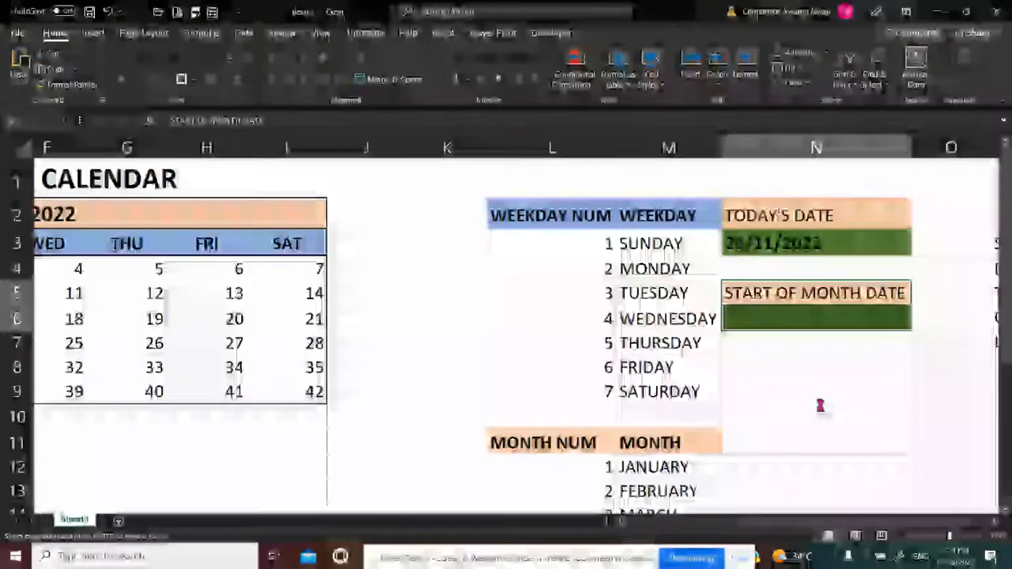
click(855, 397)
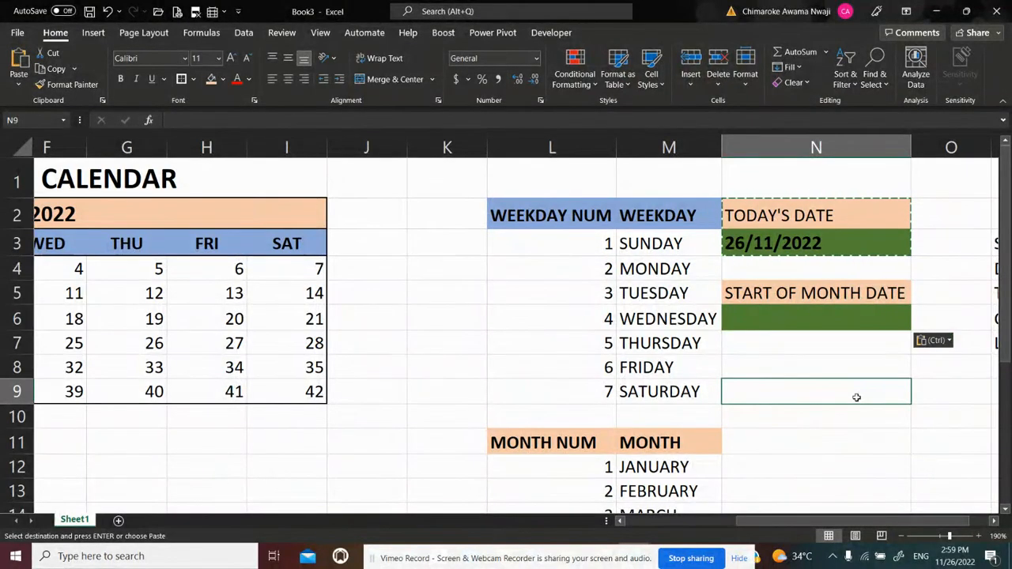
Enter the heading END OF MONTH DATE in N8
click(784, 366)
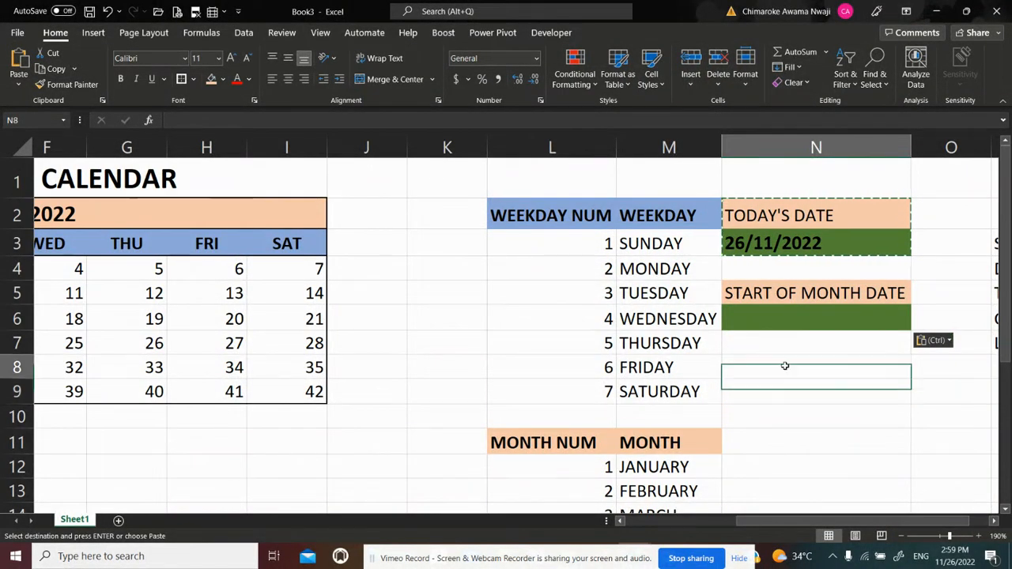
text(EN)
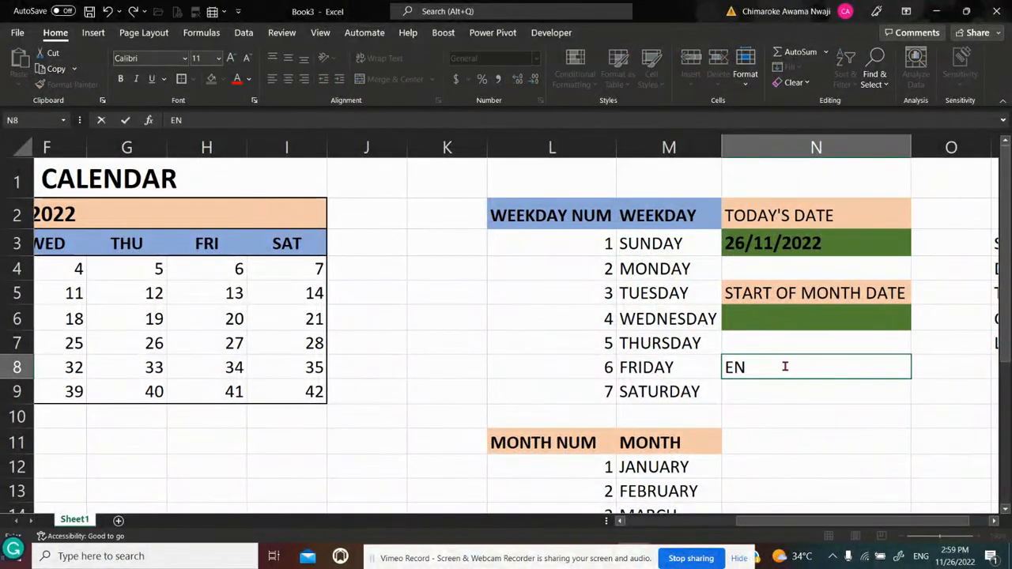
text(D OF MON)
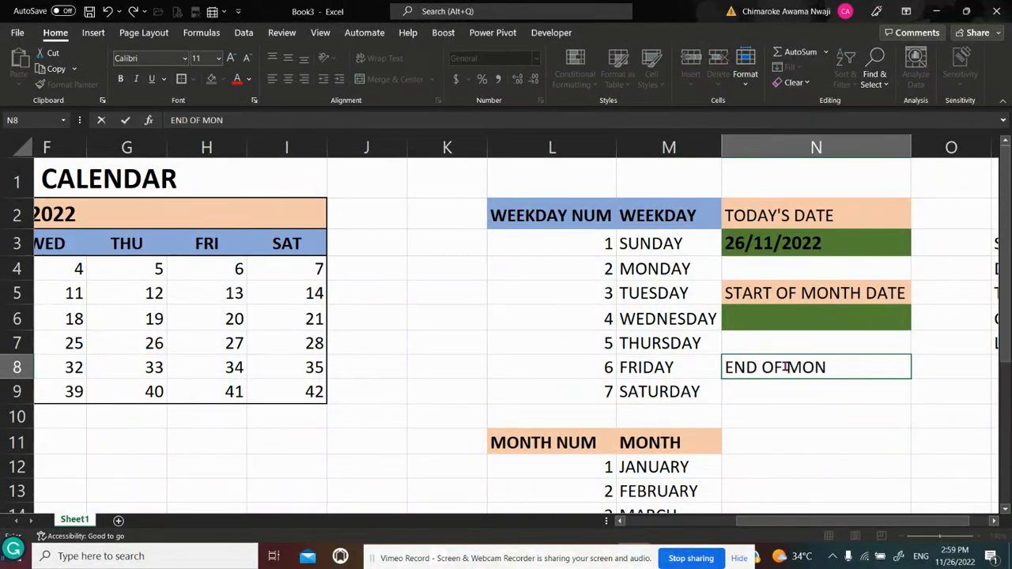
text(TH DATE)
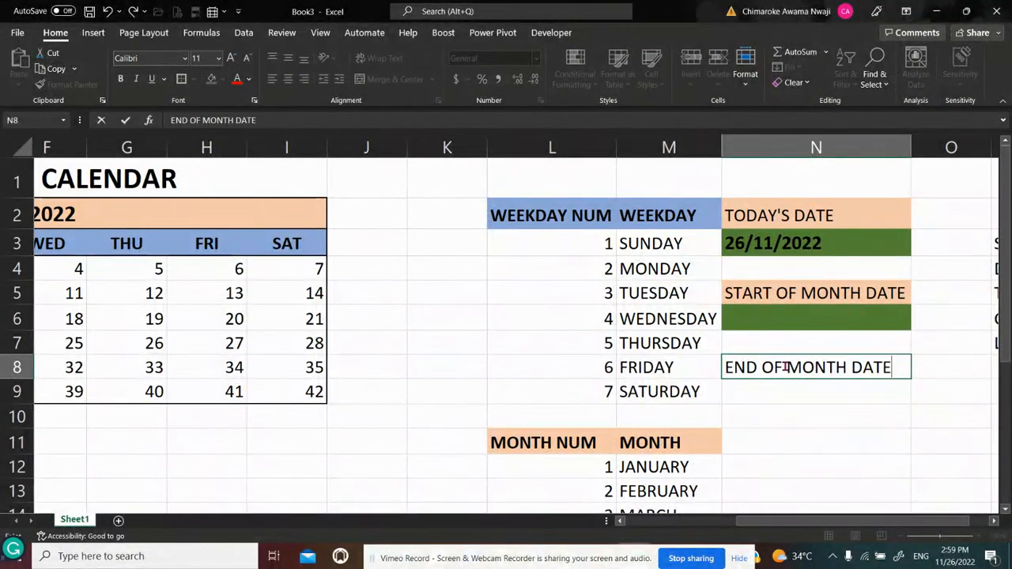
key(Return)
Make the START OF MONTH DATE and TODAY'S DATE headings bold, and autofit column N to its contents
key(Up)
key(Up)
key(Up)
key(Up)
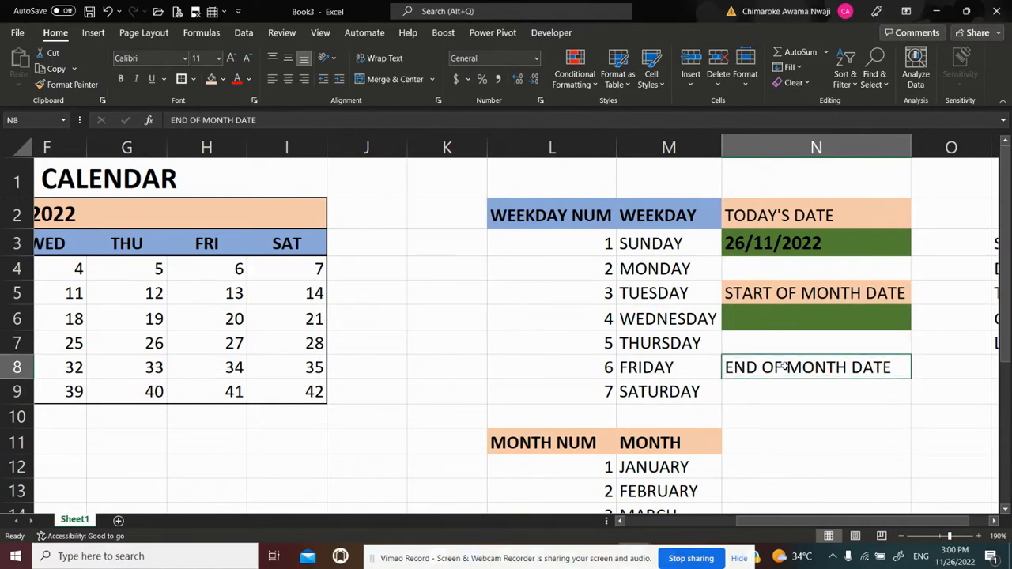
key(ctrl+b)
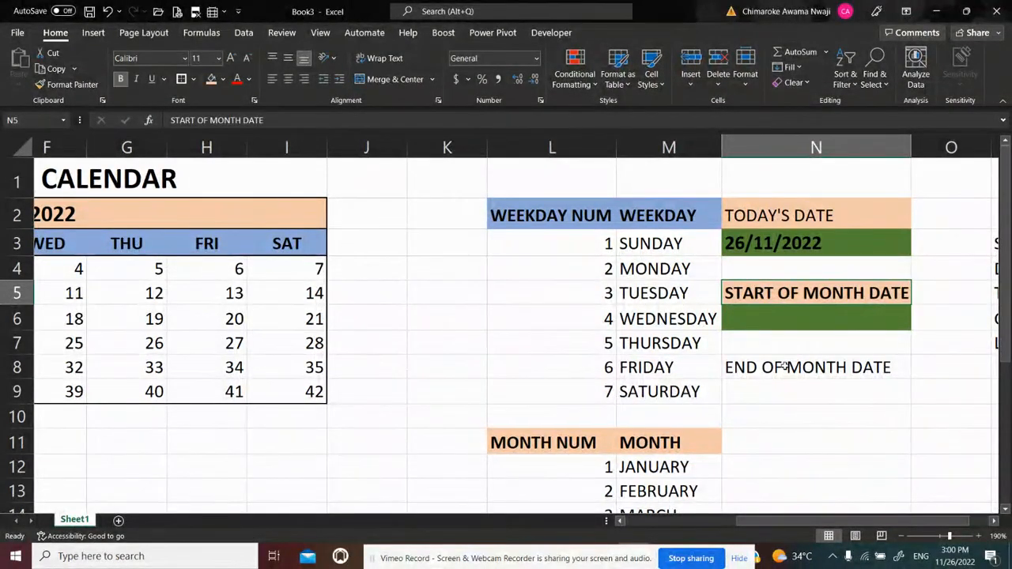
key(Up)
key(Up)
key(Up)
key(ctrl+b)
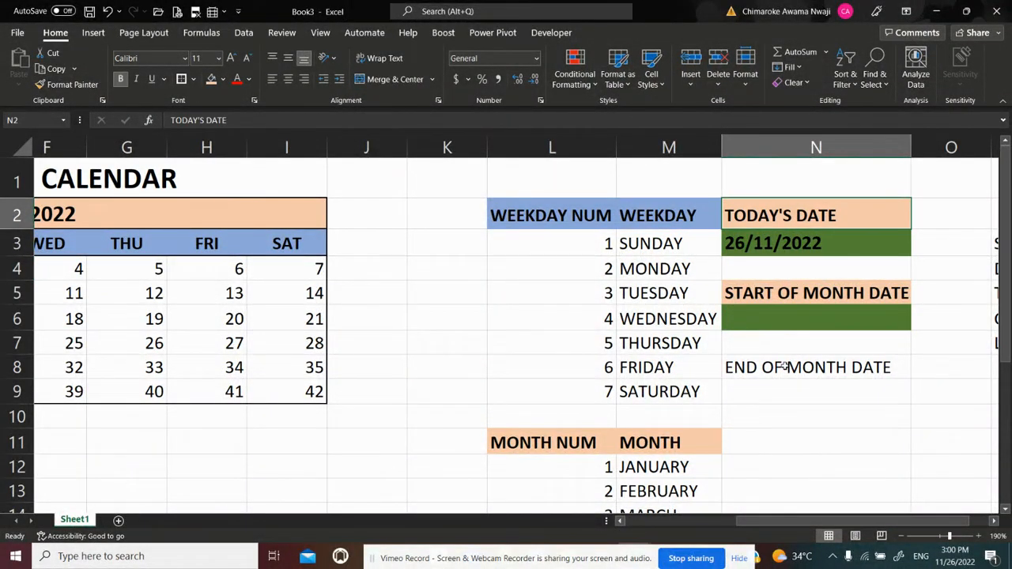
key(Down)
key(Down)
key(Down)
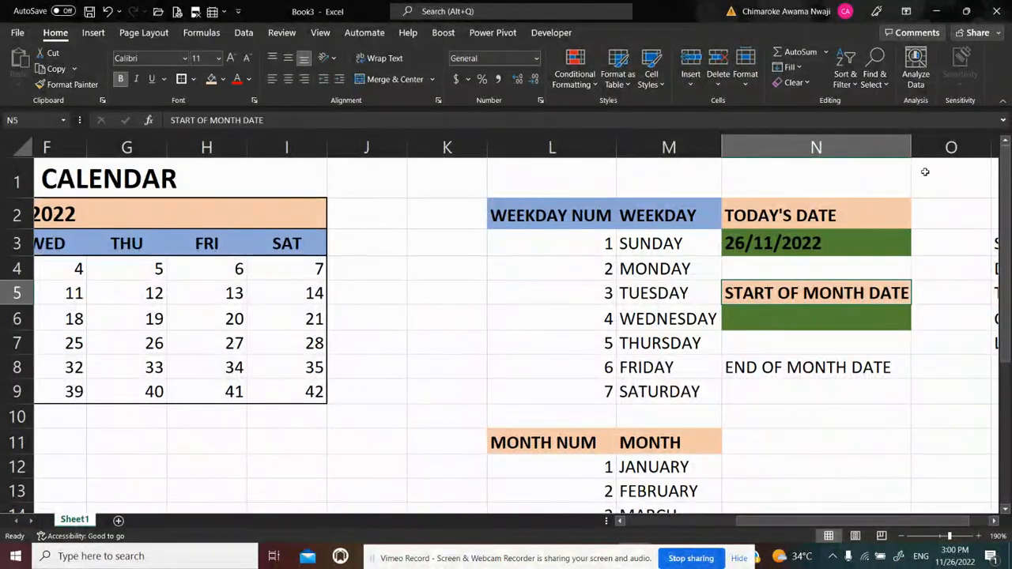
double_click(911, 147)
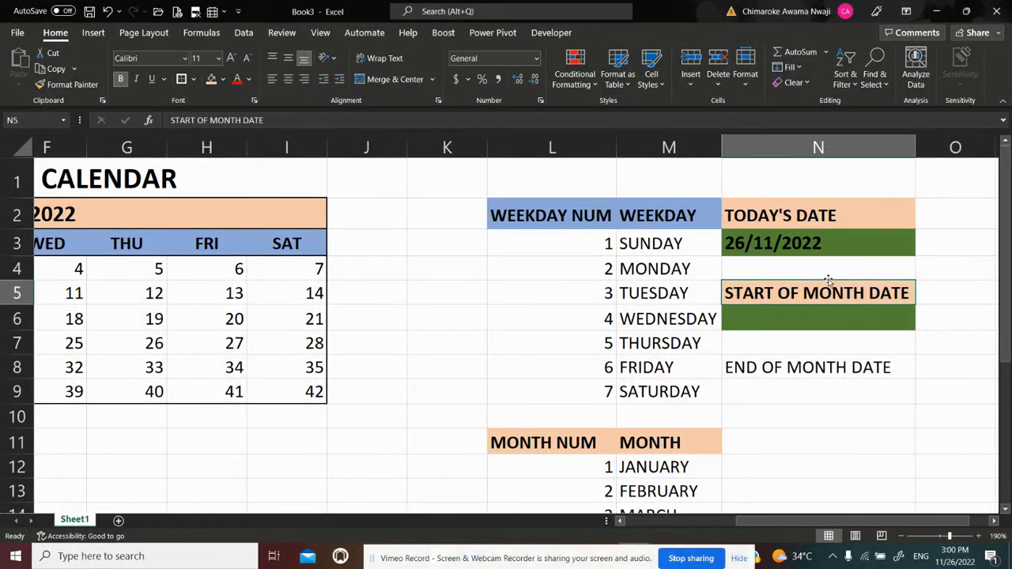
Copy the START OF MONTH DATE block N5:N6 and paste only its formats onto N8:N9 with Paste Special
key(shift+Down)
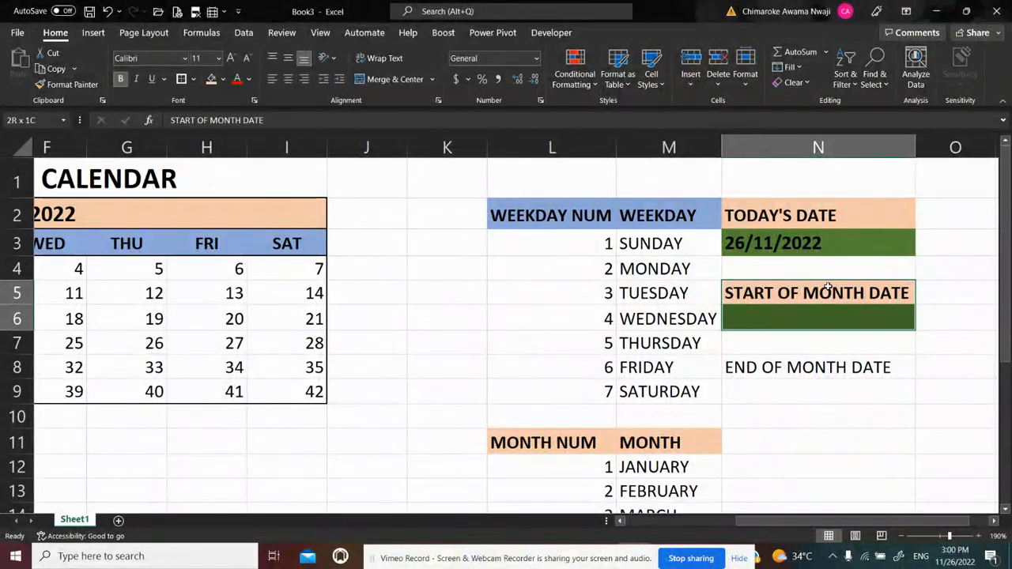
key(ctrl+c)
click(785, 364)
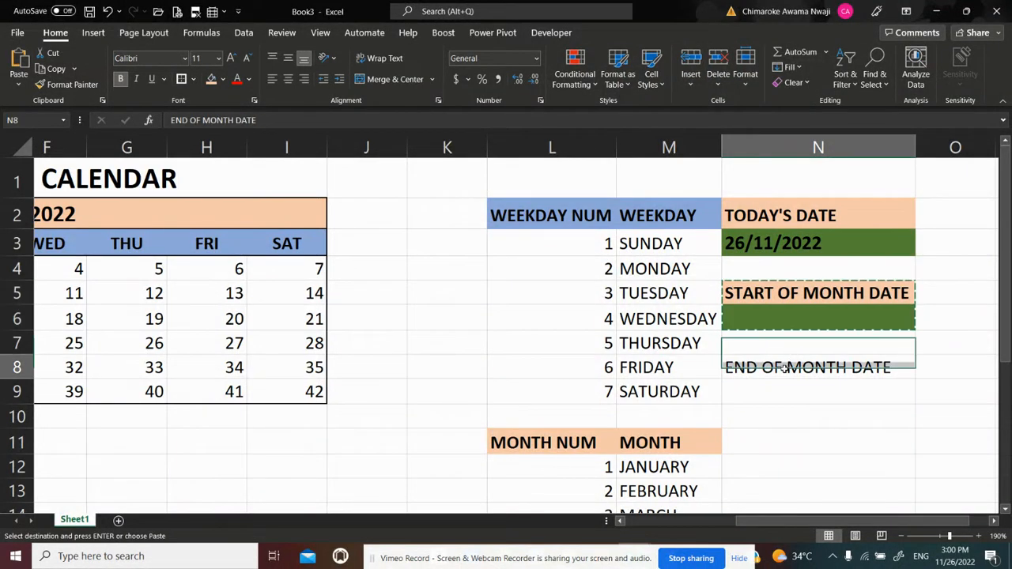
key(ctrl+alt+v)
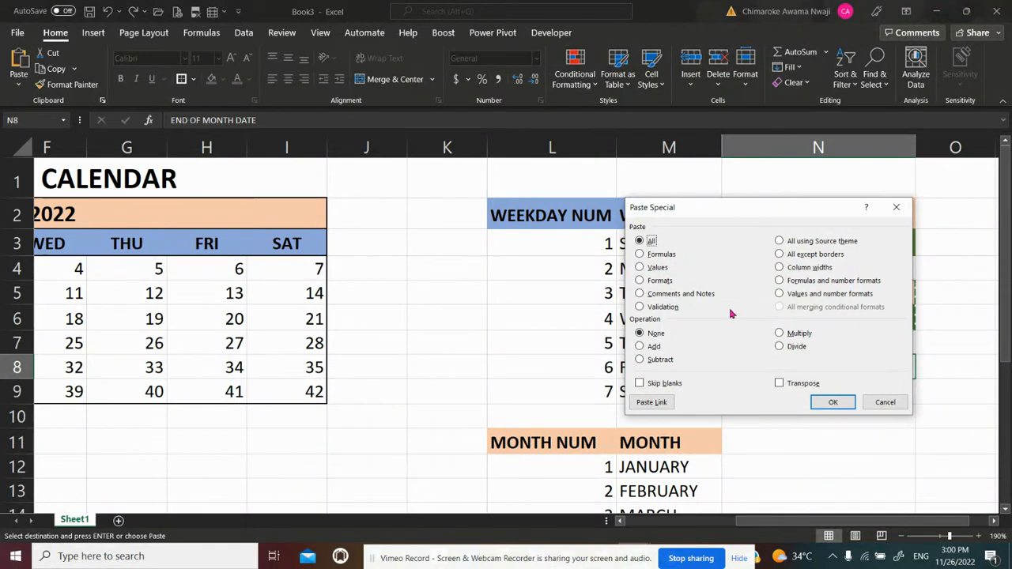
click(664, 280)
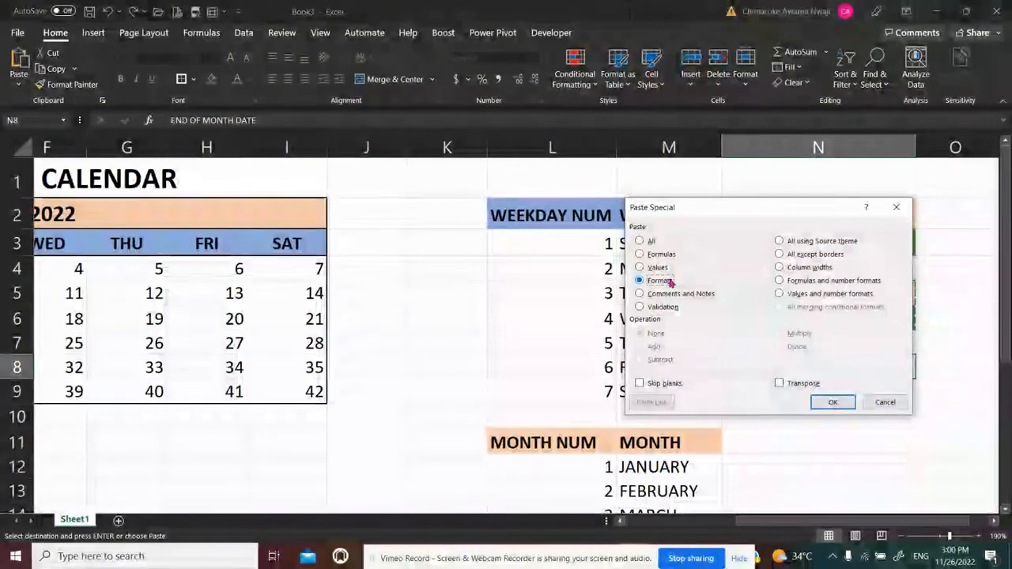
click(837, 403)
click(839, 414)
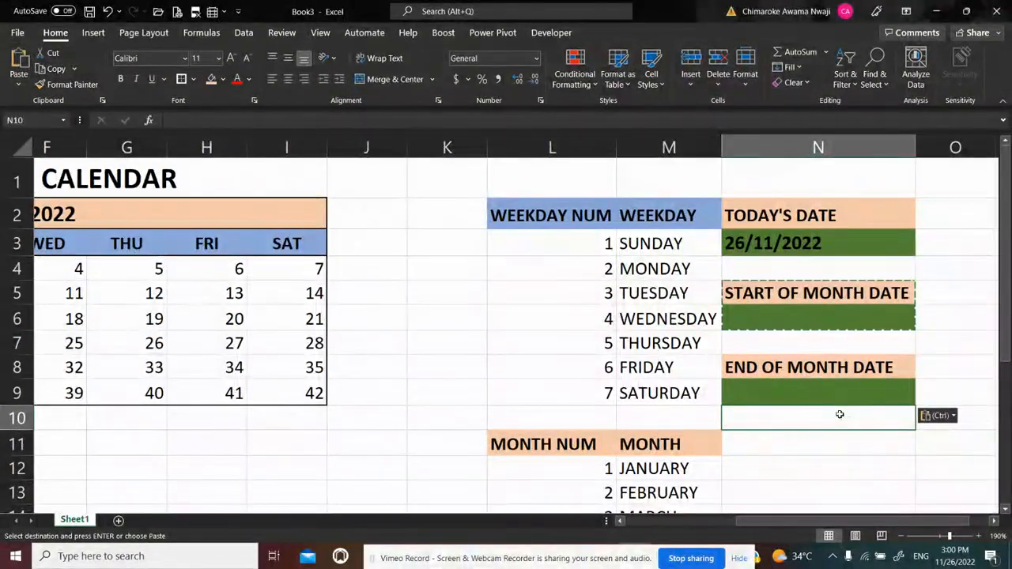
click(861, 464)
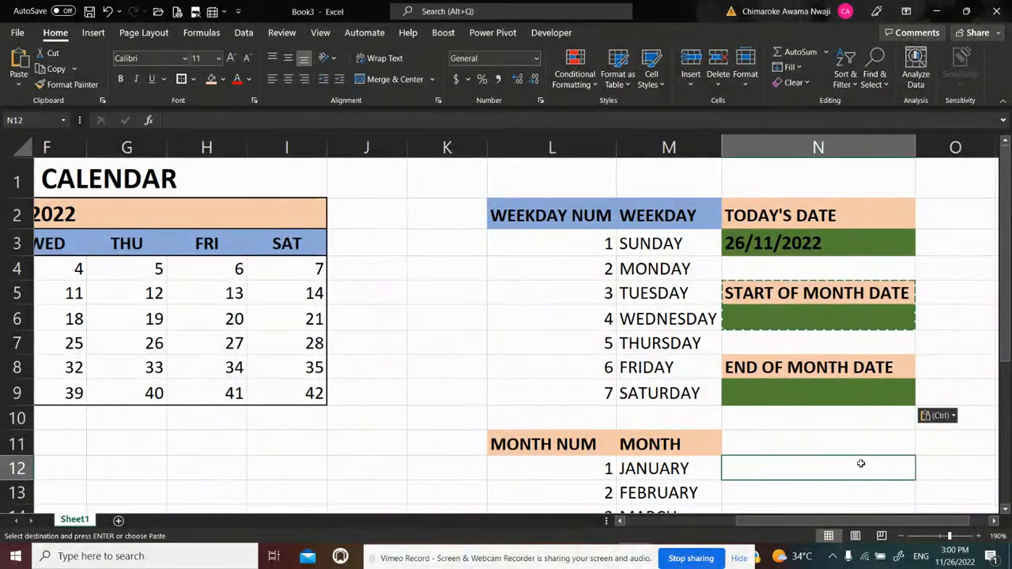
click(954, 288)
click(824, 442)
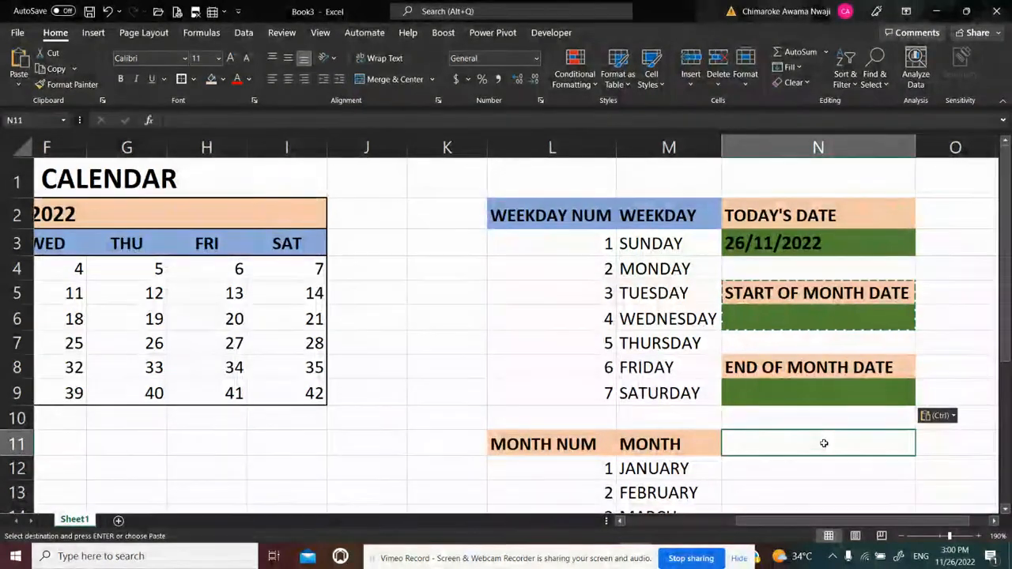
Enter =EOMONTH($N$3,0) in N9 beneath the END OF MONTH DATE heading
click(797, 393)
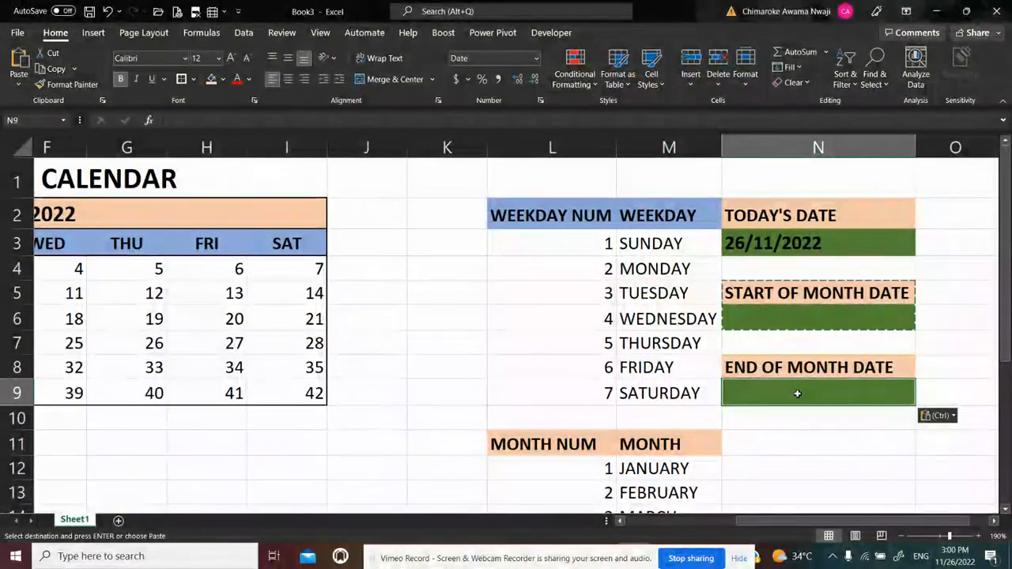
text(=EOM)
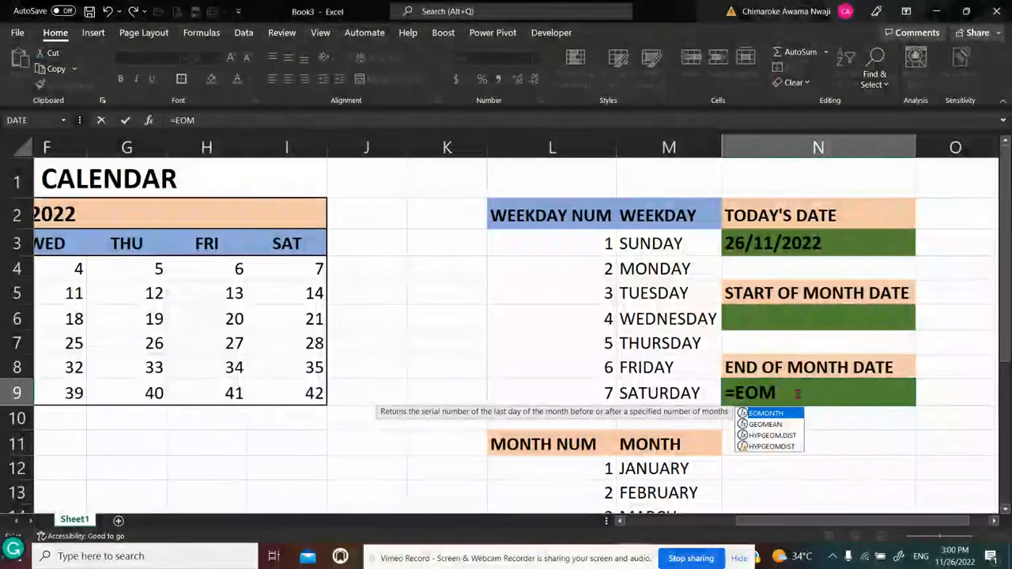
text(ONTH)
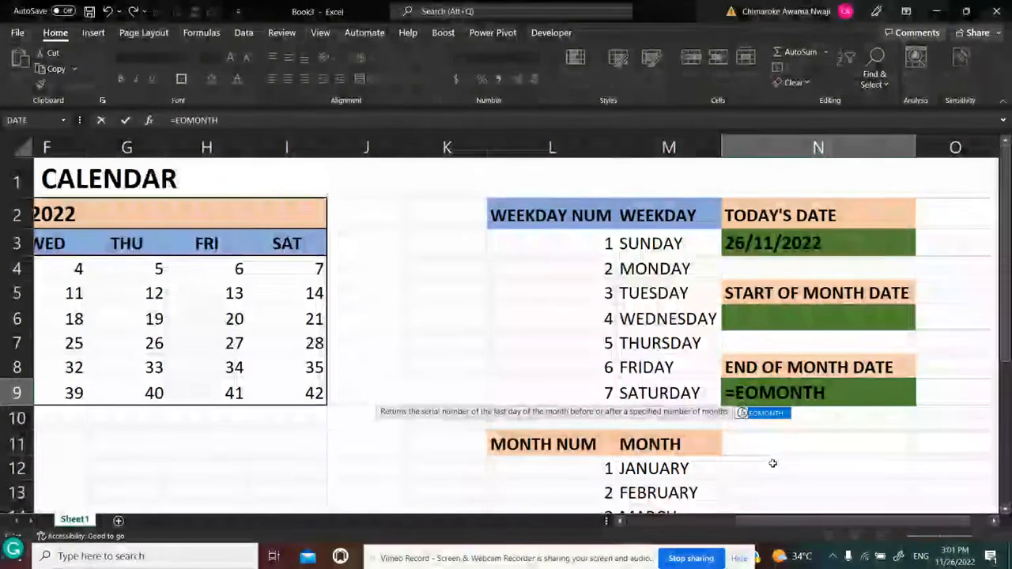
text(()
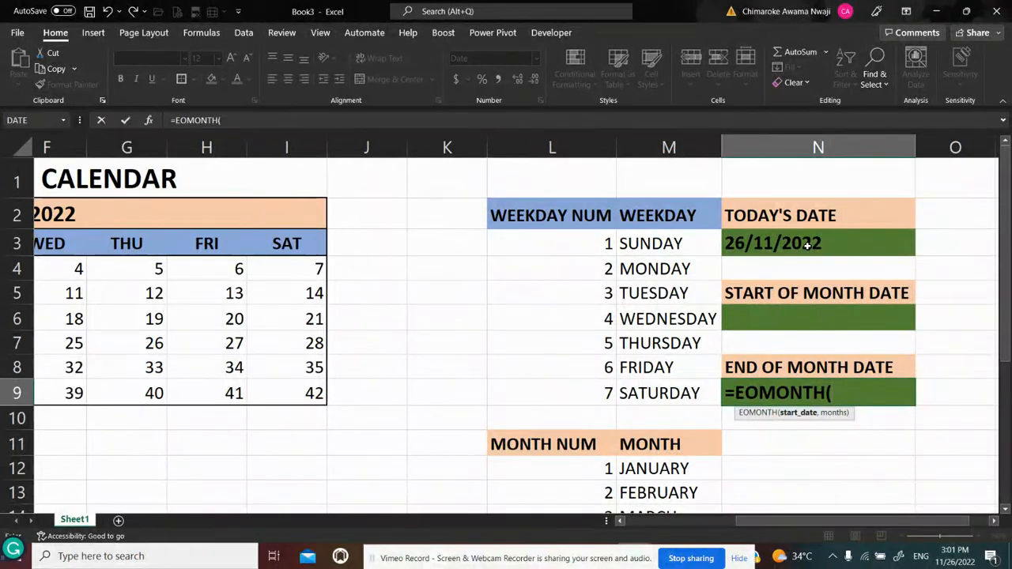
click(761, 244)
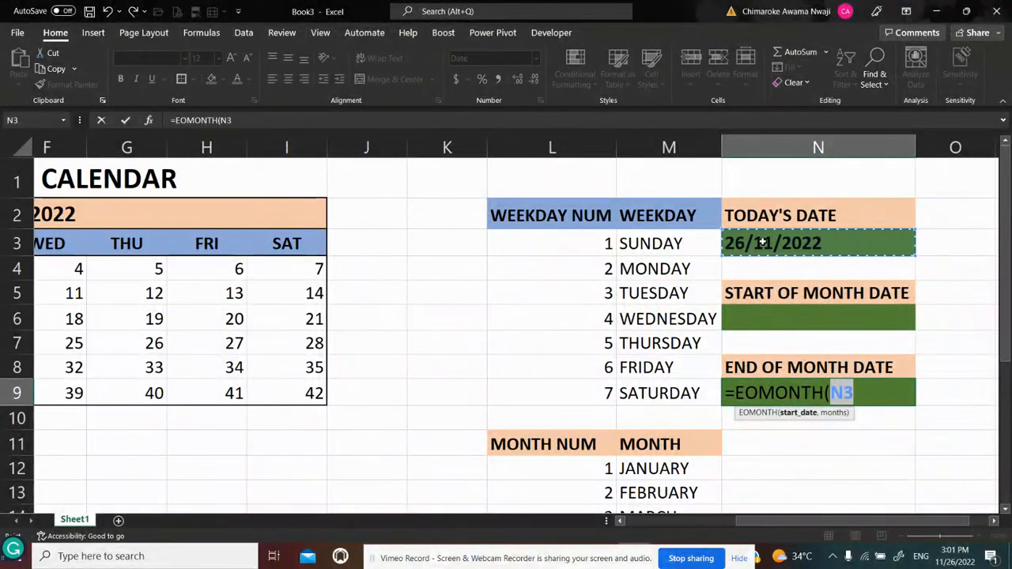
key(F4)
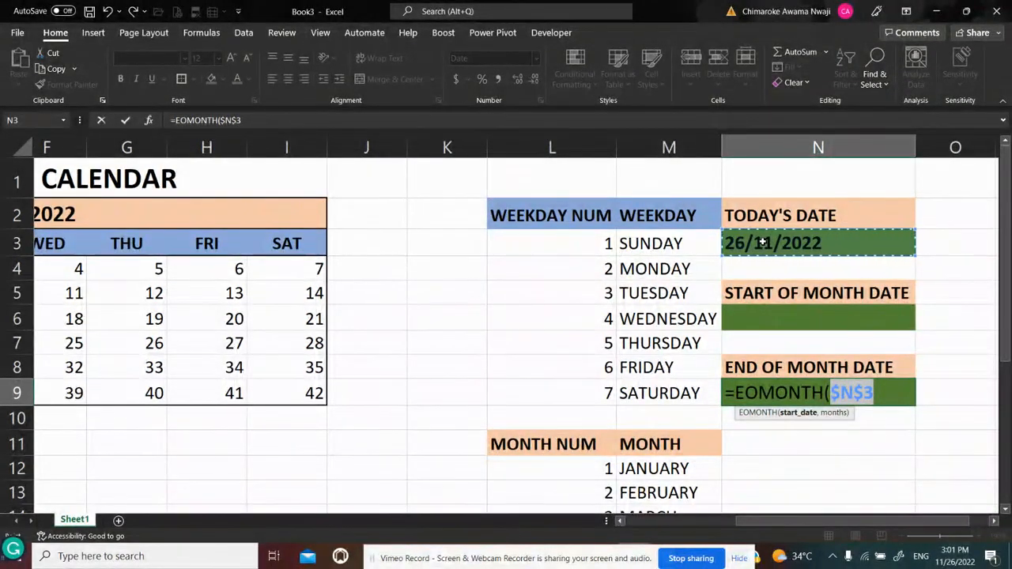
text(,)
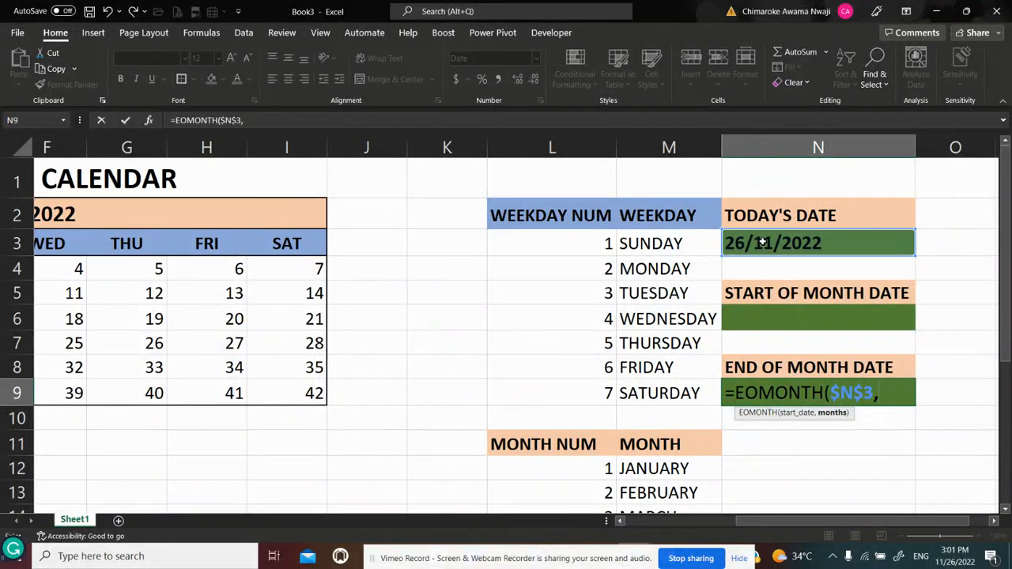
text(0)
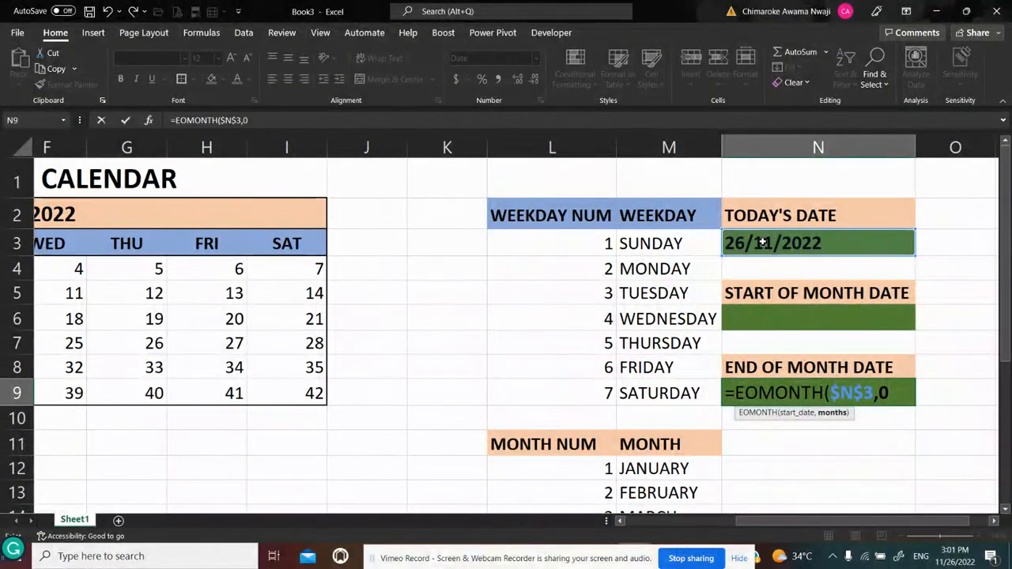
text())
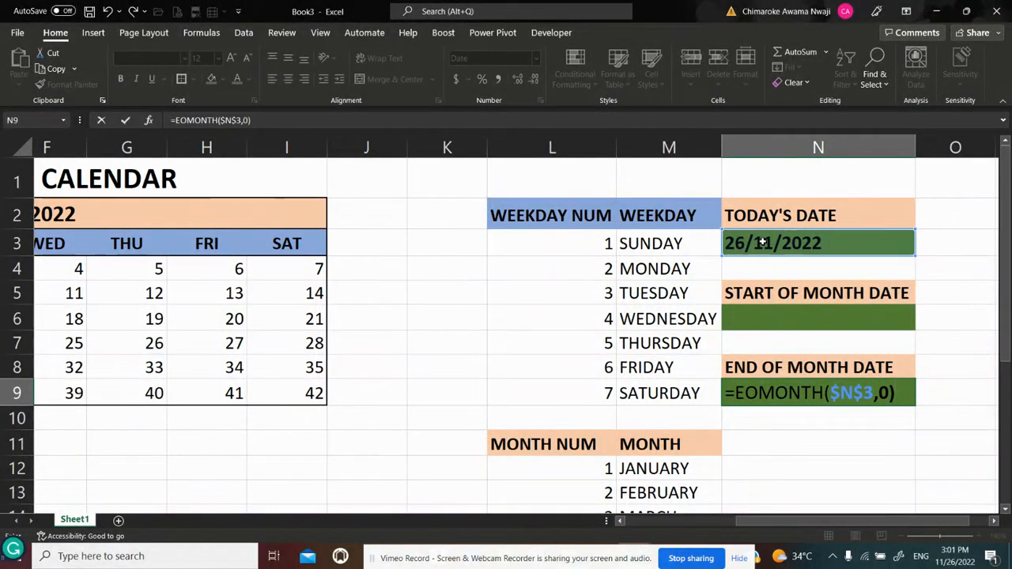
key(Return)
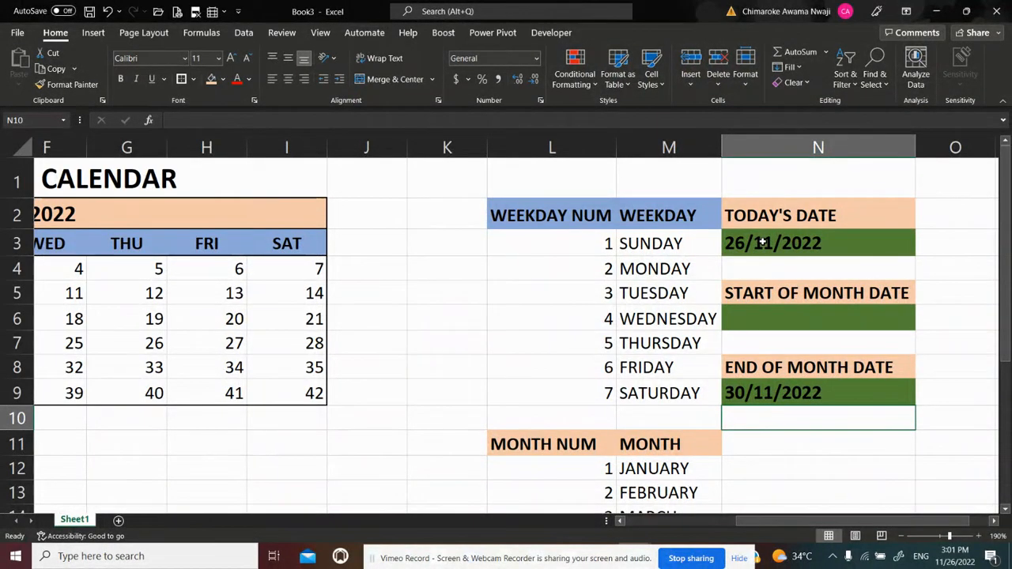
Change the months argument of the EOMONTH formula in N9 to 1
click(941, 384)
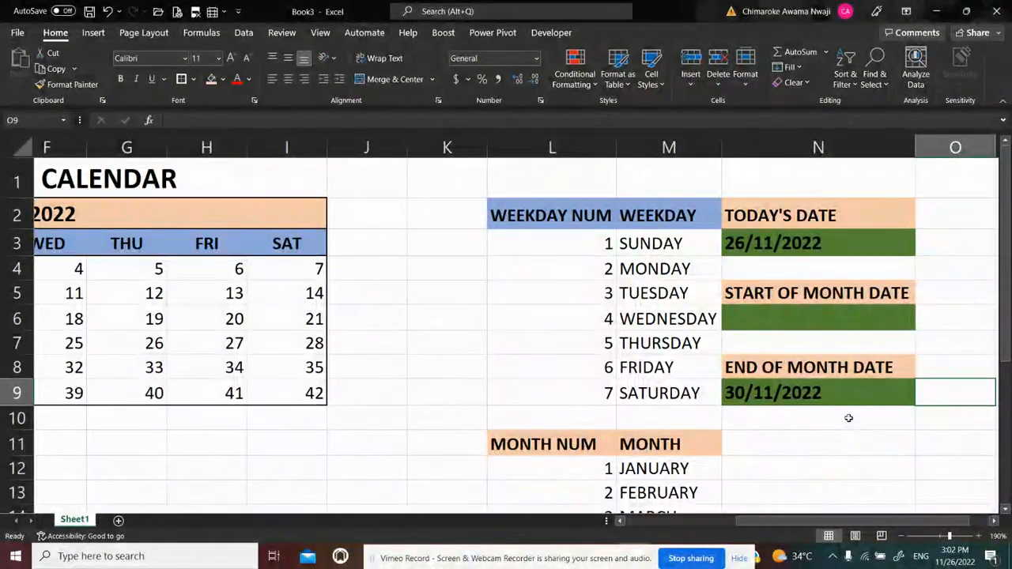
click(808, 394)
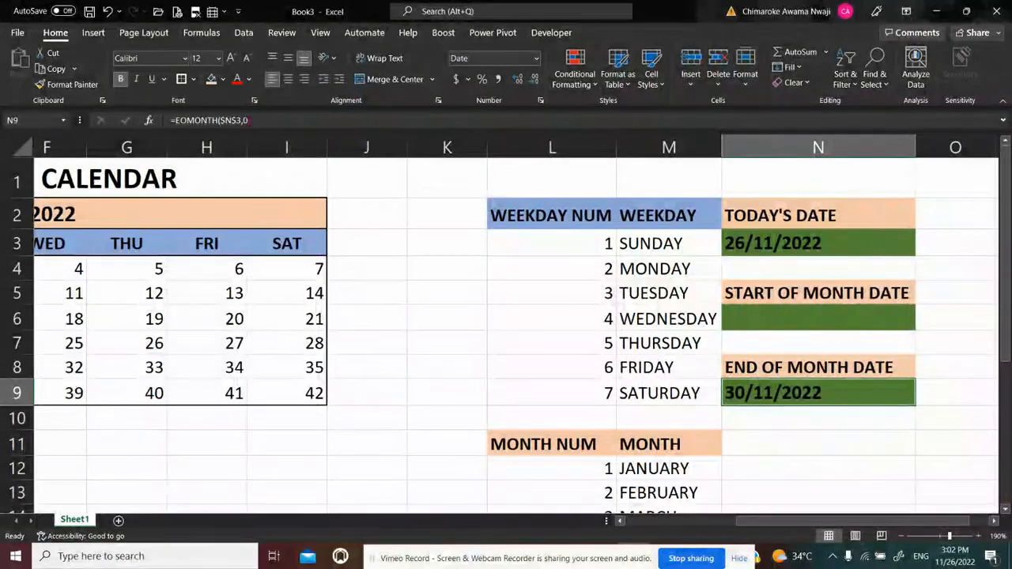
click(245, 120)
key(BackSpace)
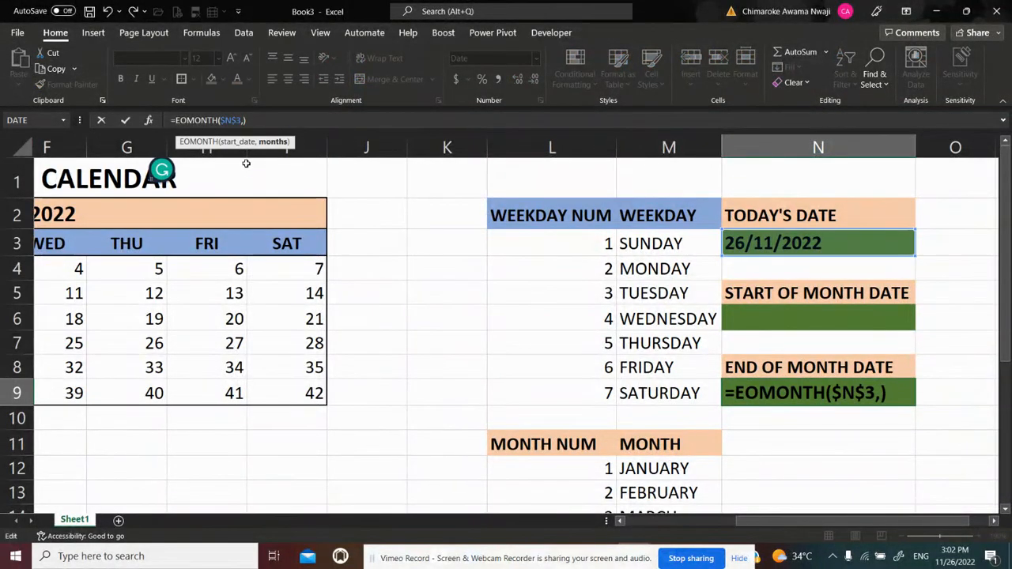
text(1)
key(Return)
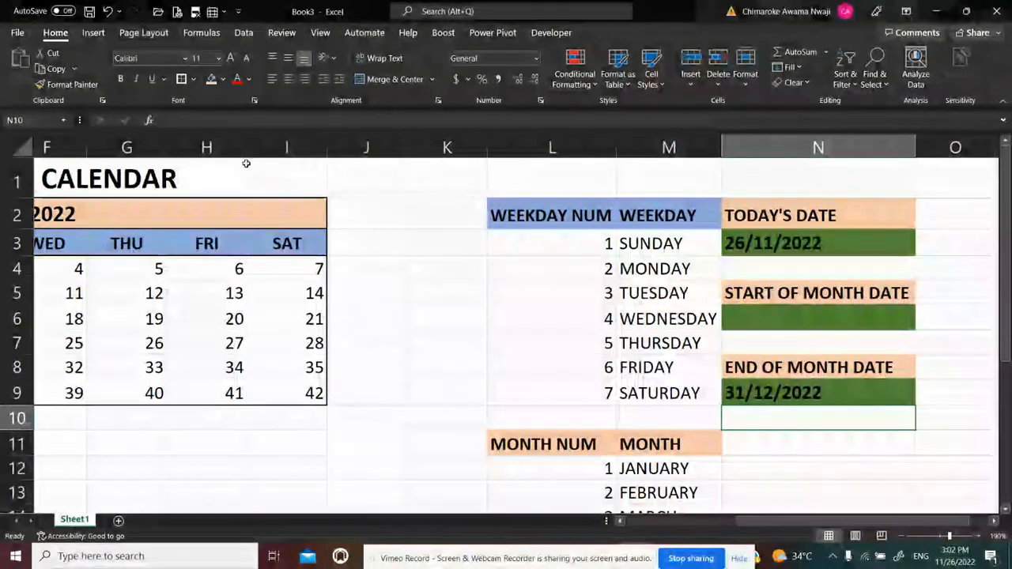
Change the months argument of the end-of-month formula in N9 to -1
click(845, 395)
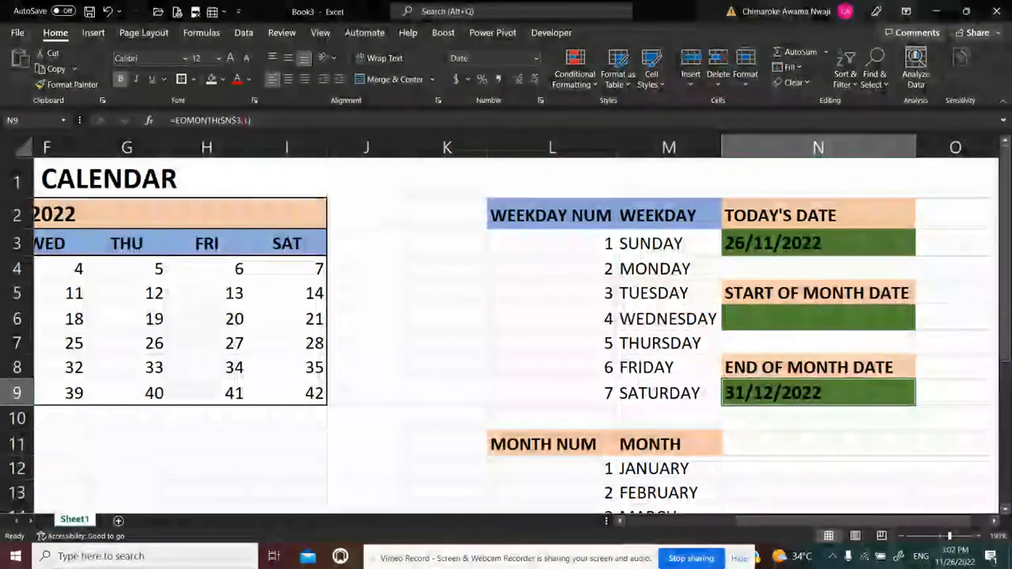
click(238, 120)
text(-)
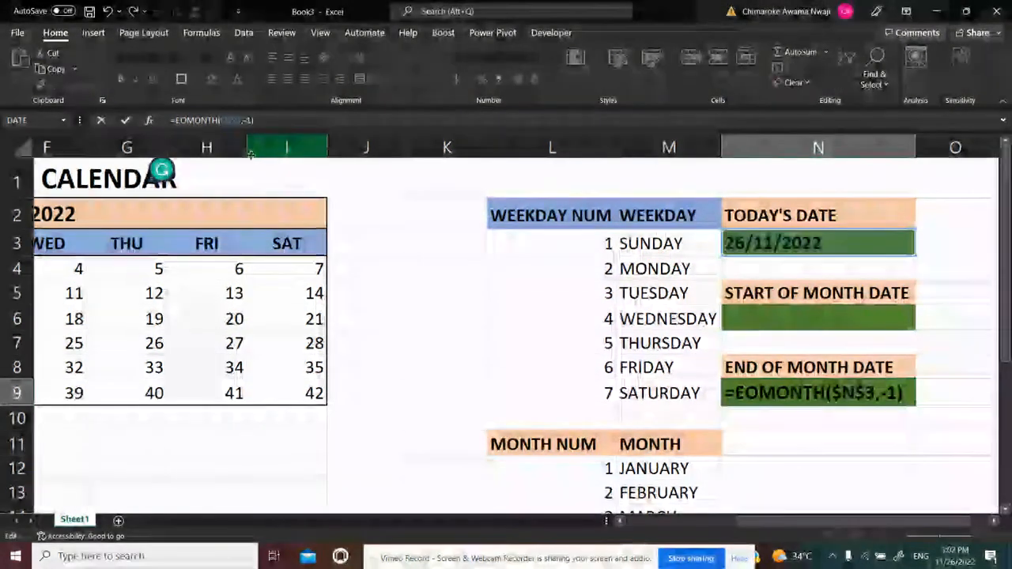
key(Return)
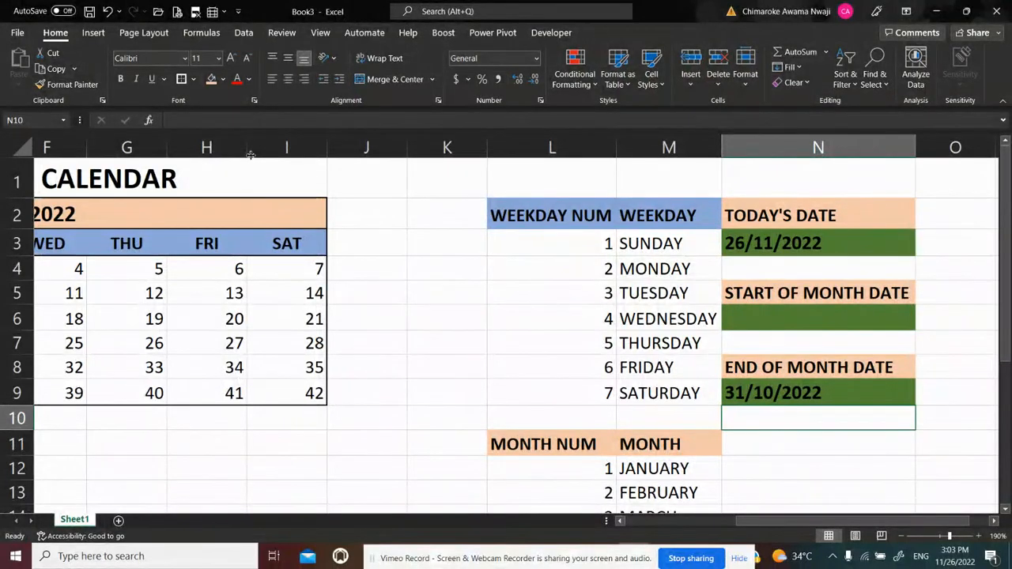
Set the months argument of the EOMONTH formula in N9 back to 0
key(Up)
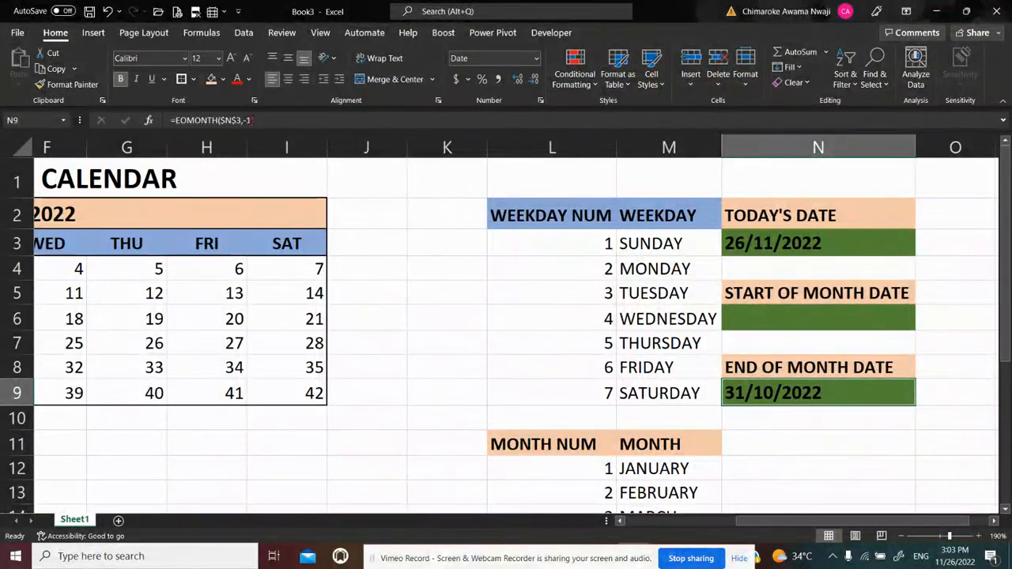
click(251, 120)
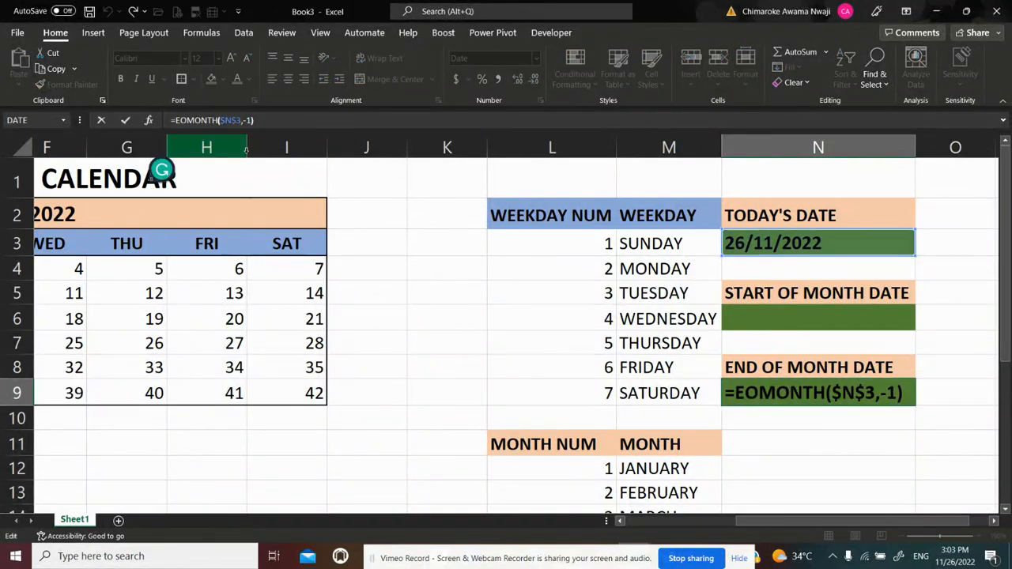
key(BackSpace)
key(BackSpace)
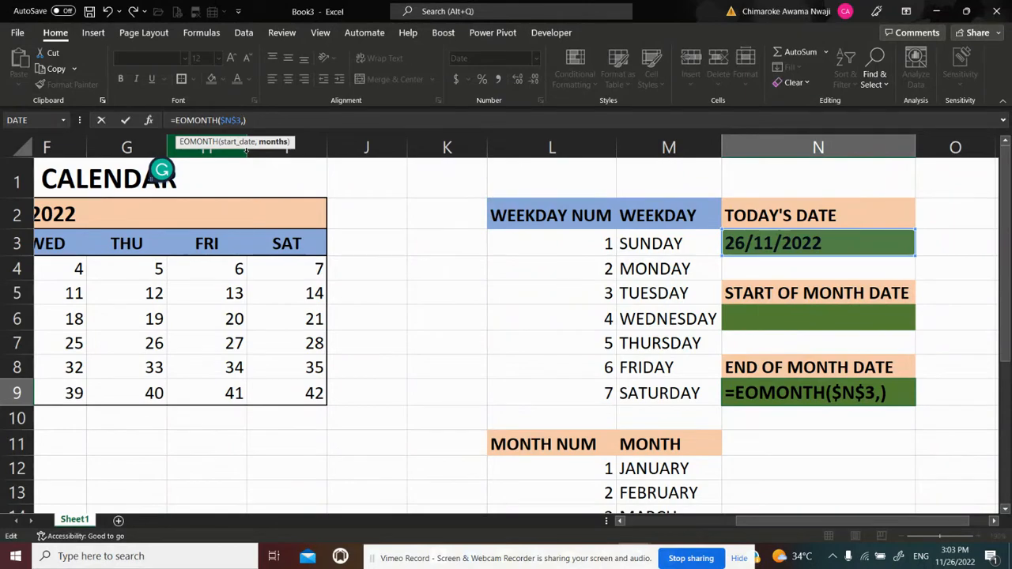
text(0)
key(Return)
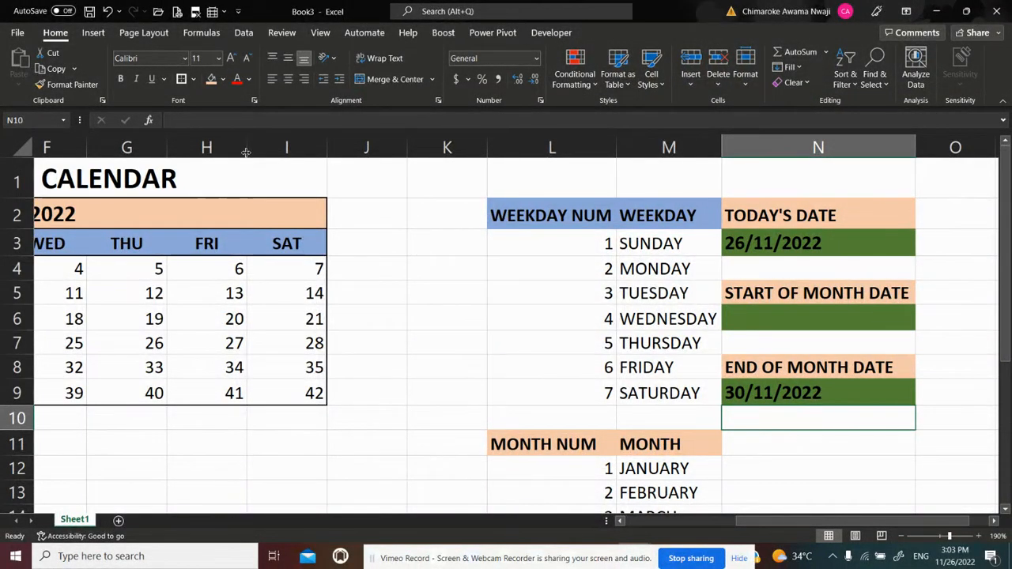
click(795, 460)
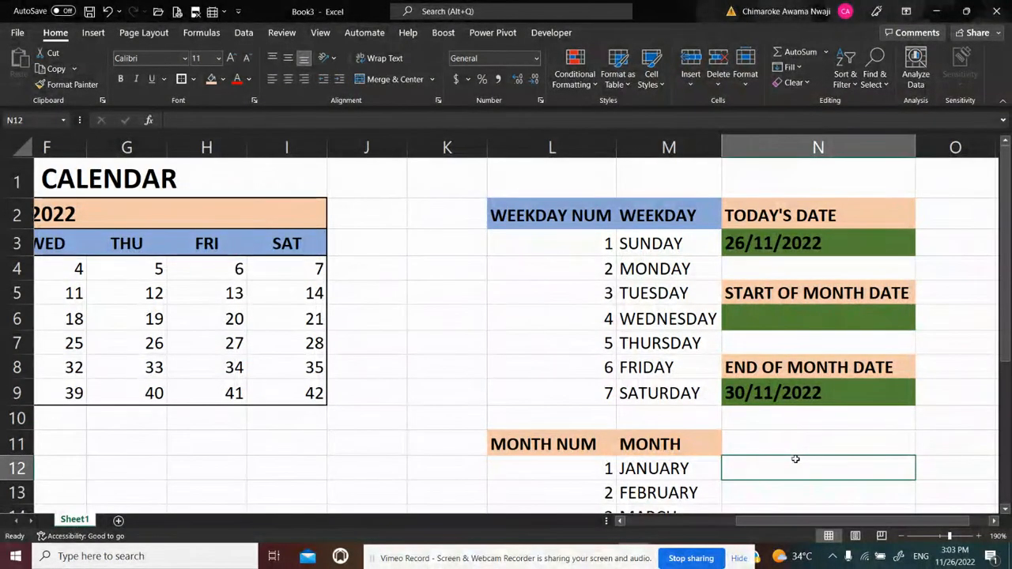
Enter =EOMONTH($N$3,-1) in N6 beneath the START OF MONTH DATE heading
click(748, 317)
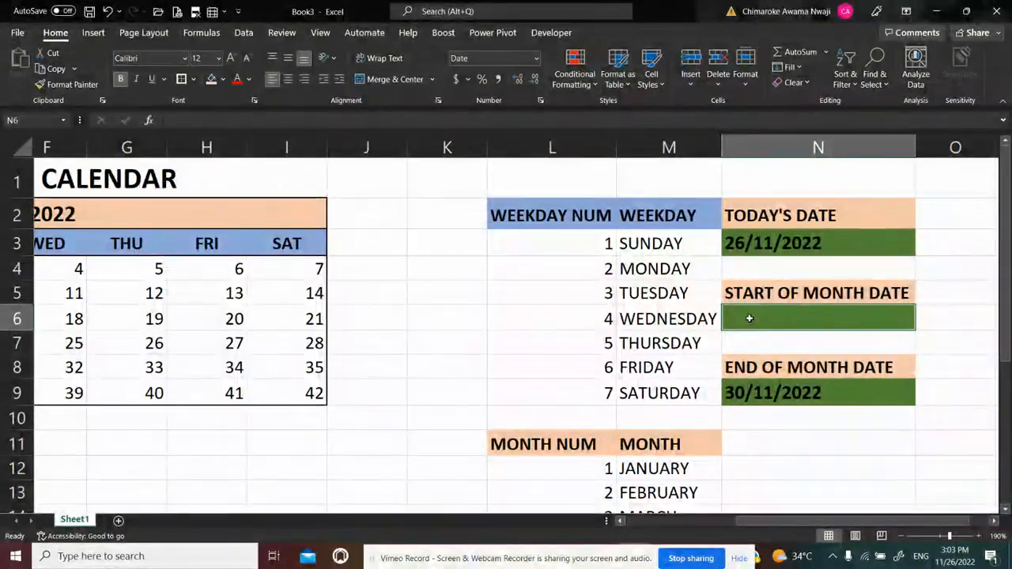
text(=)
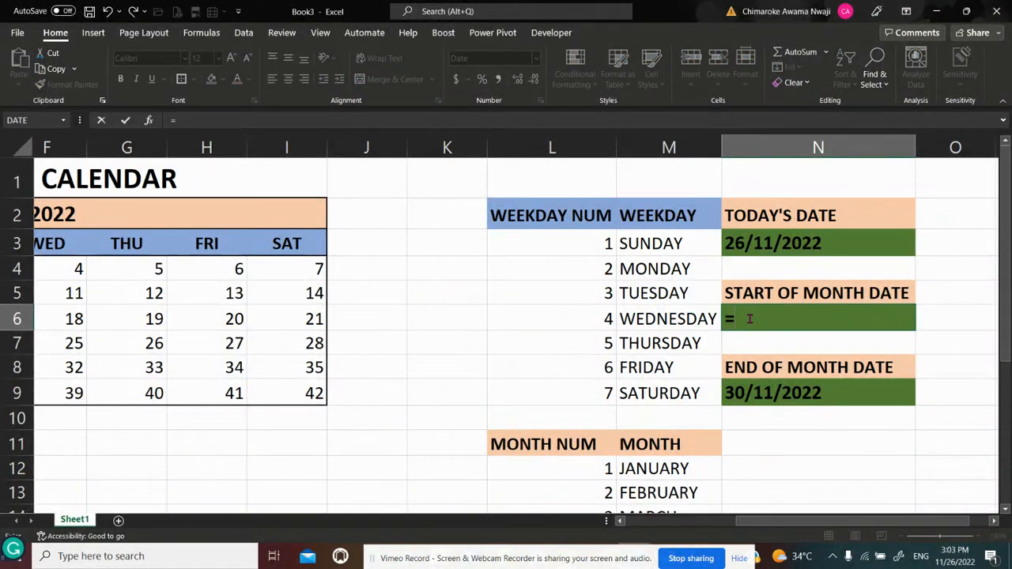
text(EOMONTH)
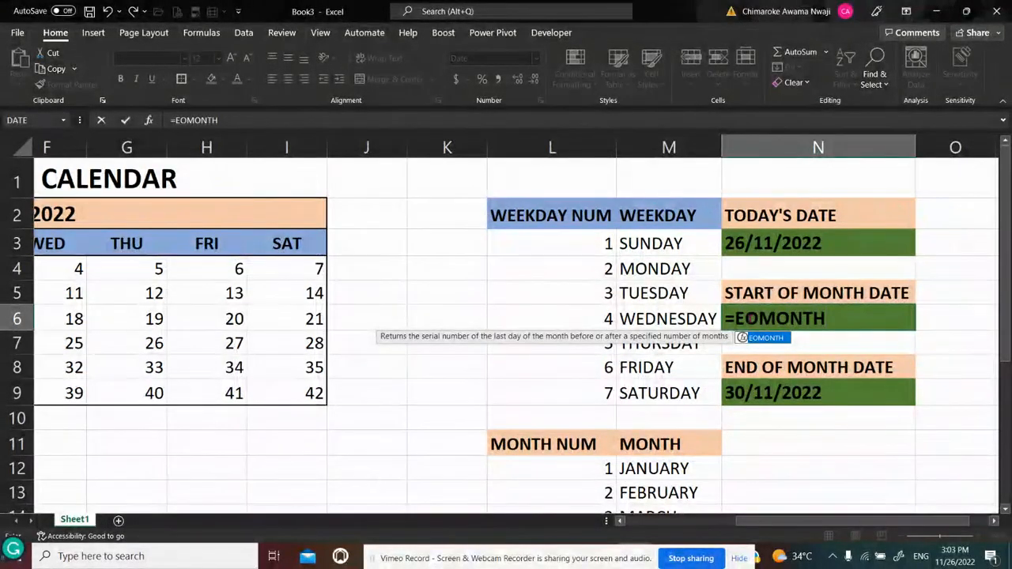
text(()
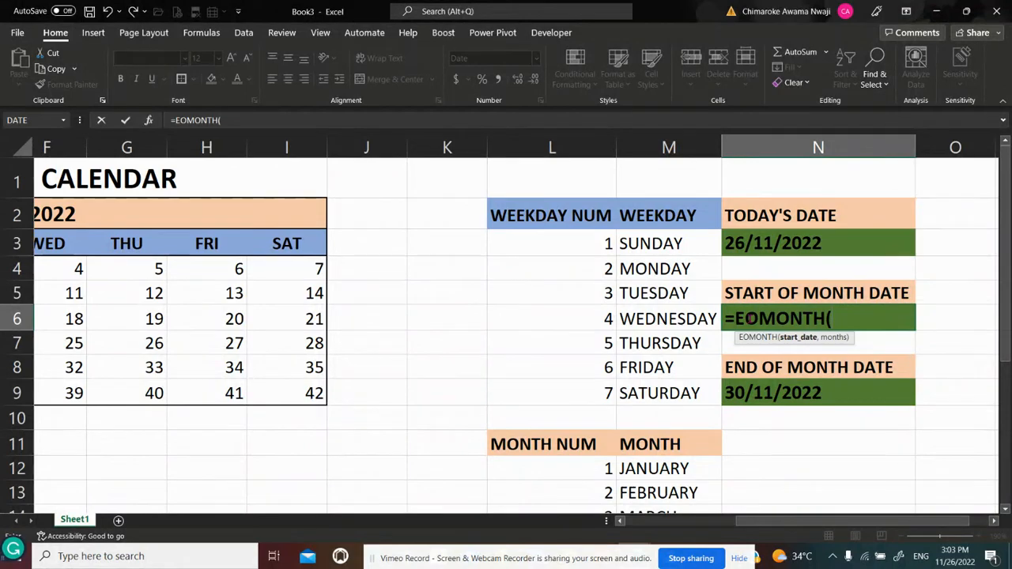
click(754, 239)
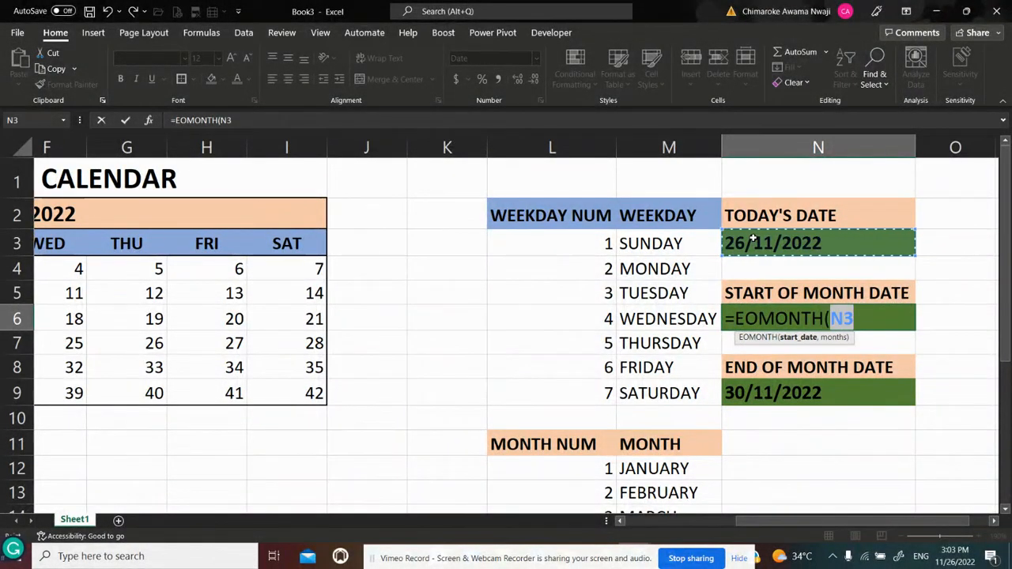
key(F4)
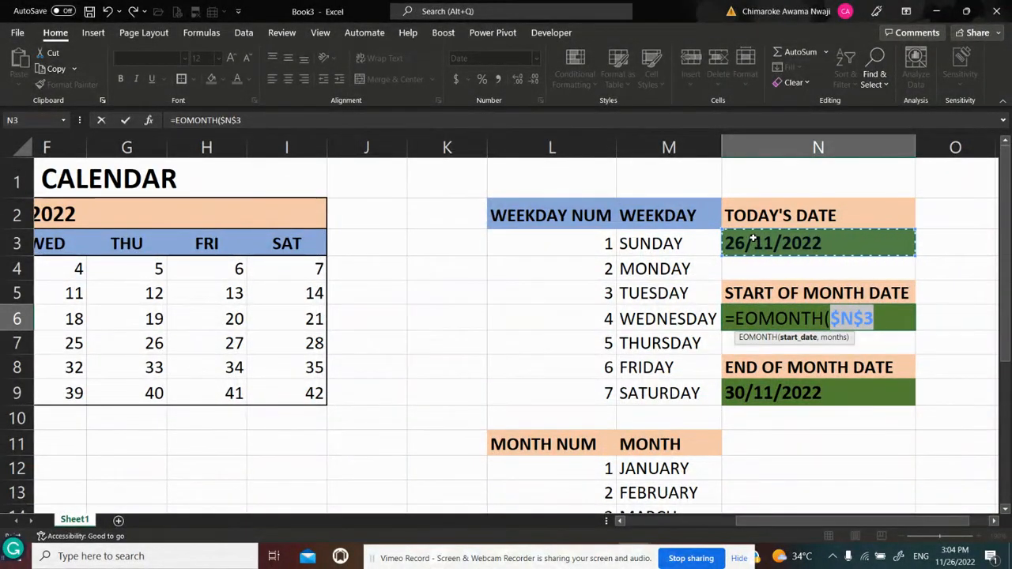
text(,)
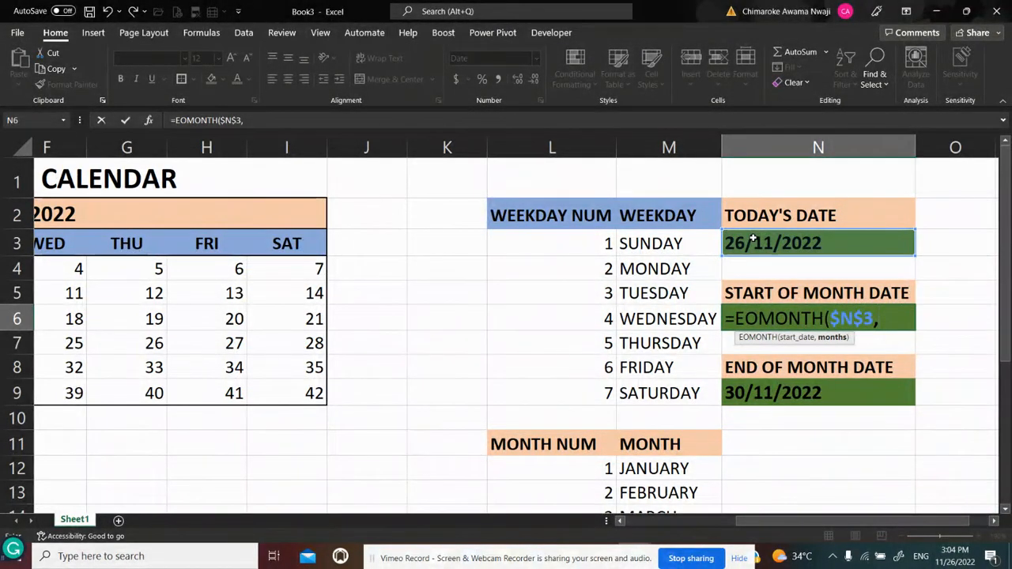
text(-1)
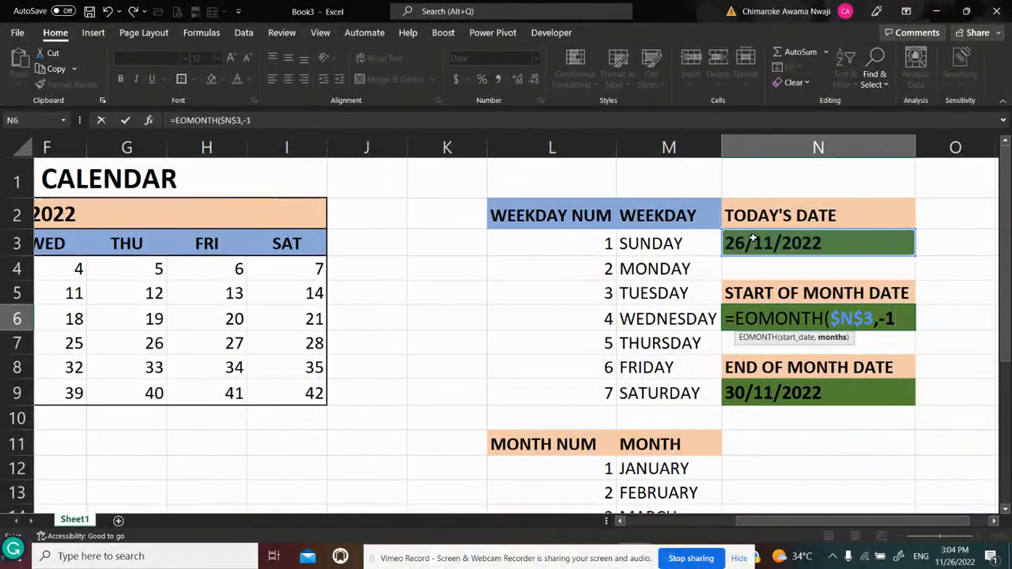
text())
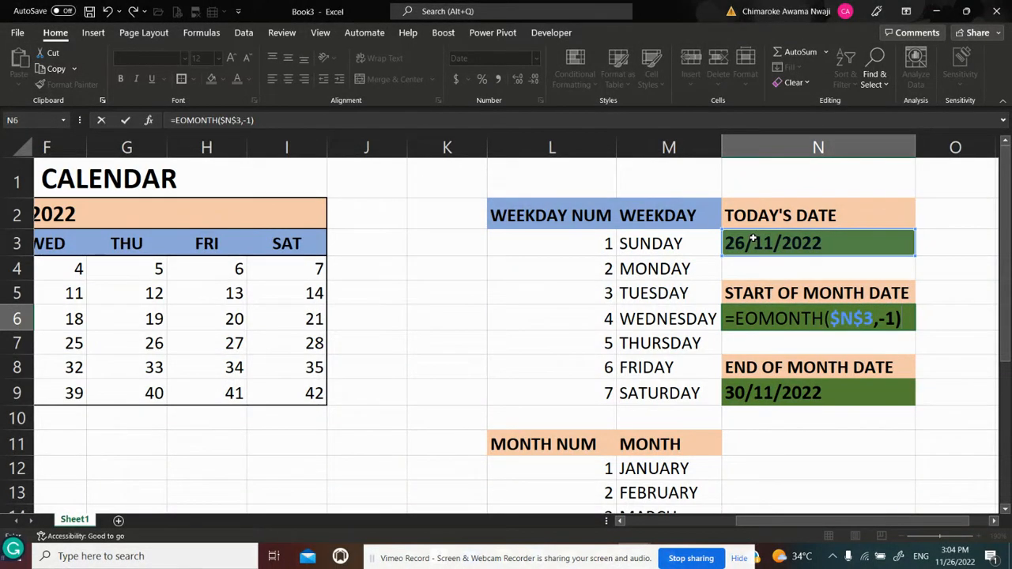
key(Return)
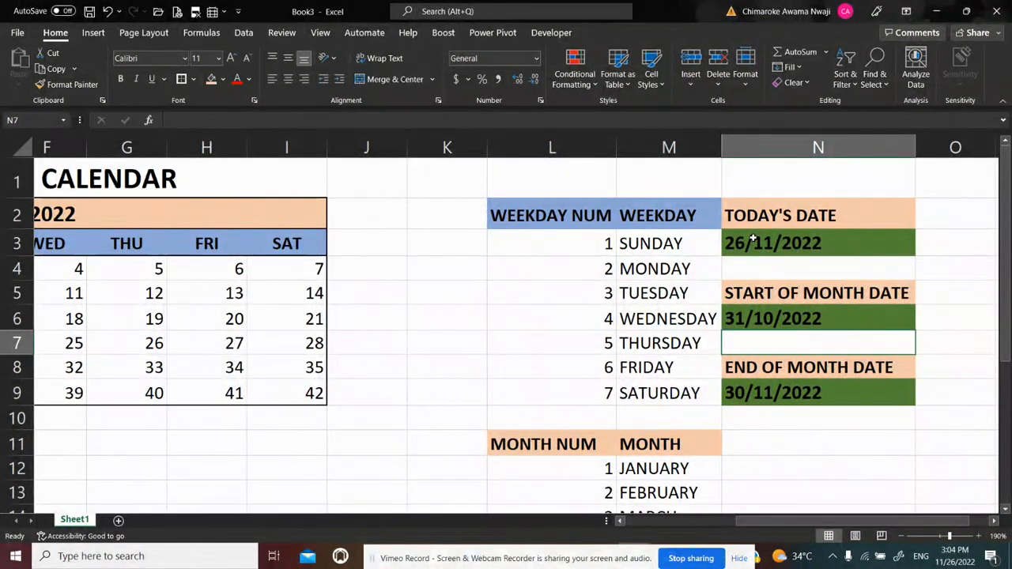
Append +1 to the formula in N6 so that it reads =EOMONTH($N$3,-1)+1
key(Up)
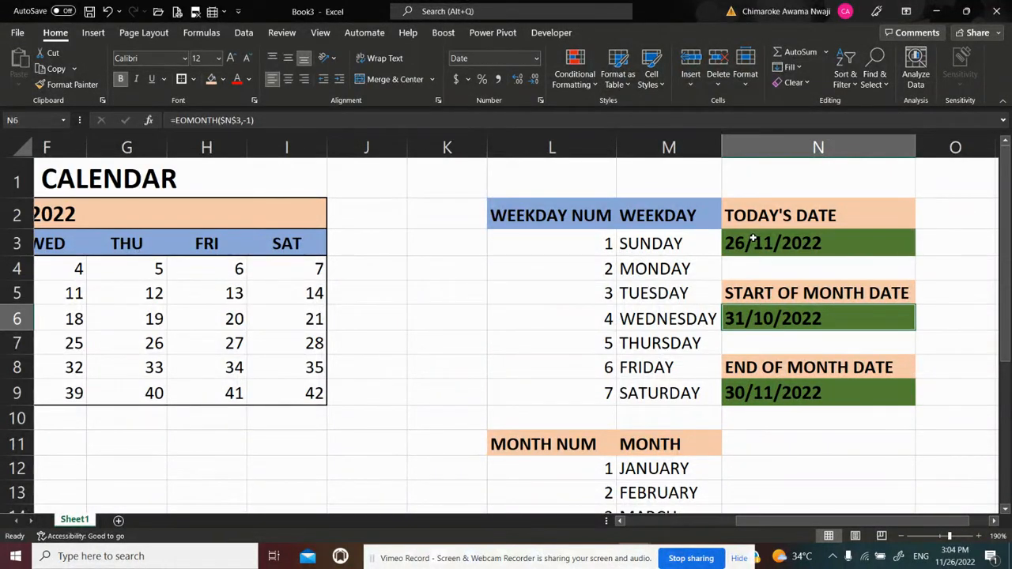
click(353, 121)
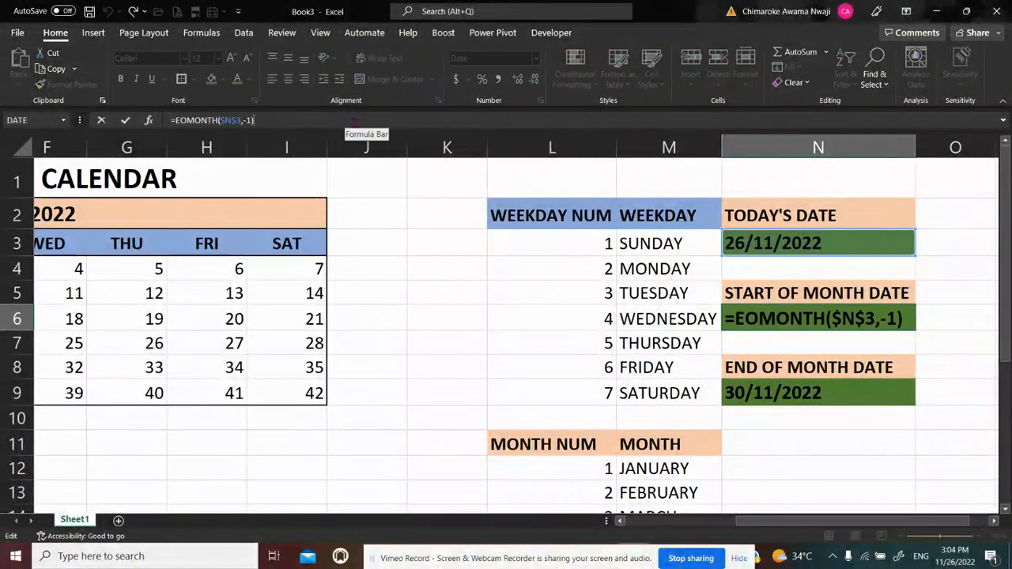
text(+1)
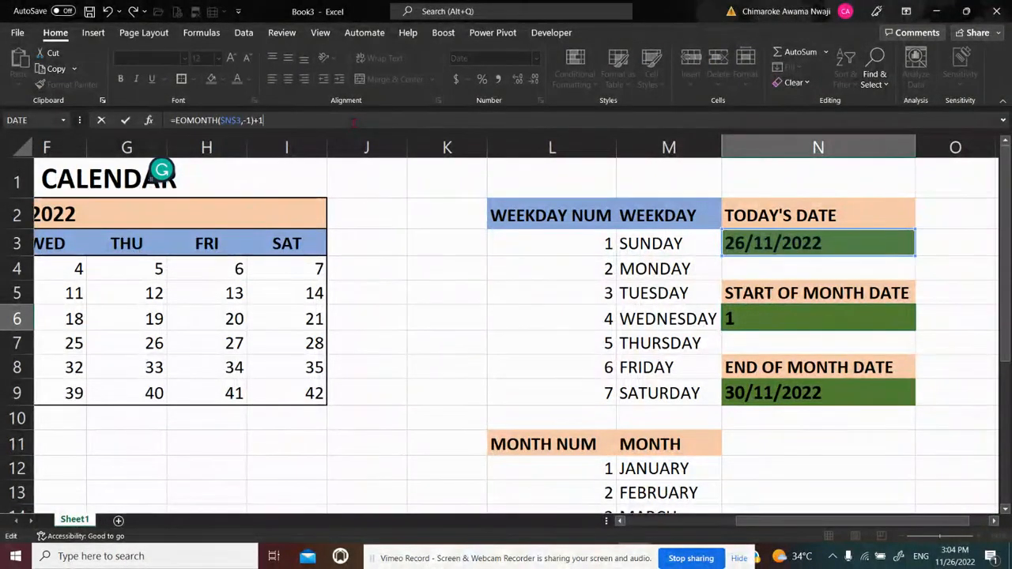
key(Return)
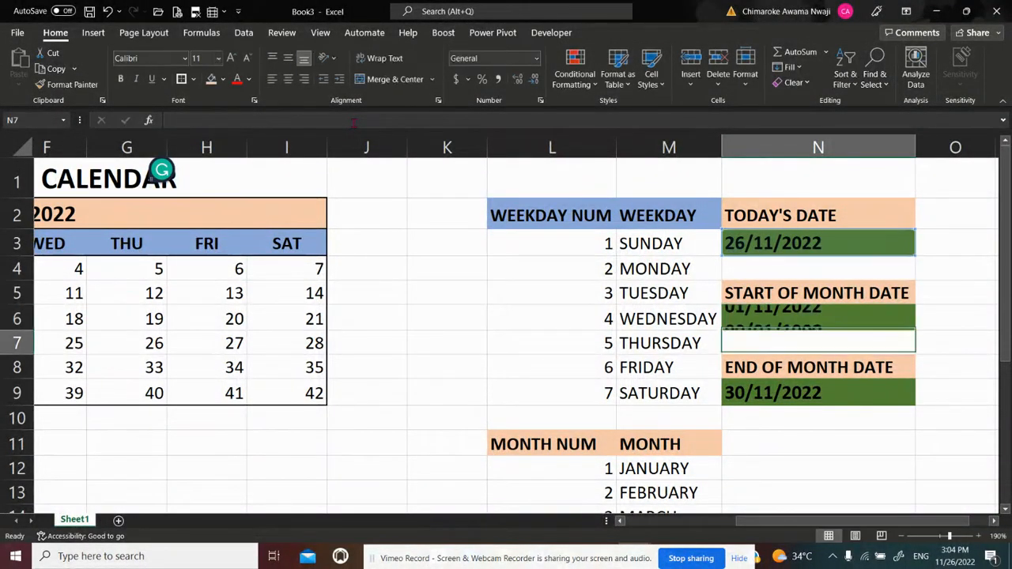
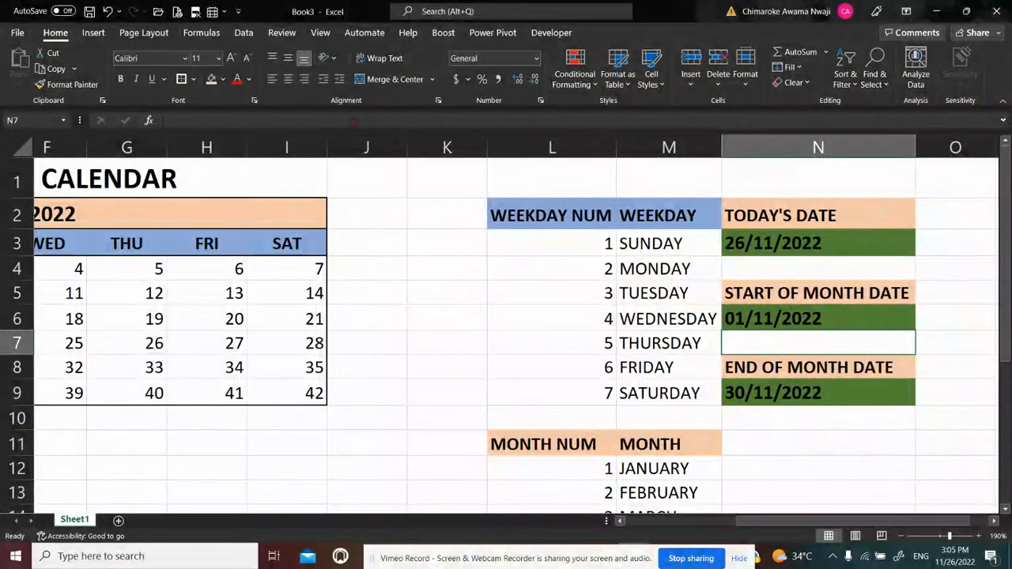
Enter =WEEKDAY($N$6,1) in K6 to get the weekday number of the start-of-month date, counting from Sunday
click(431, 269)
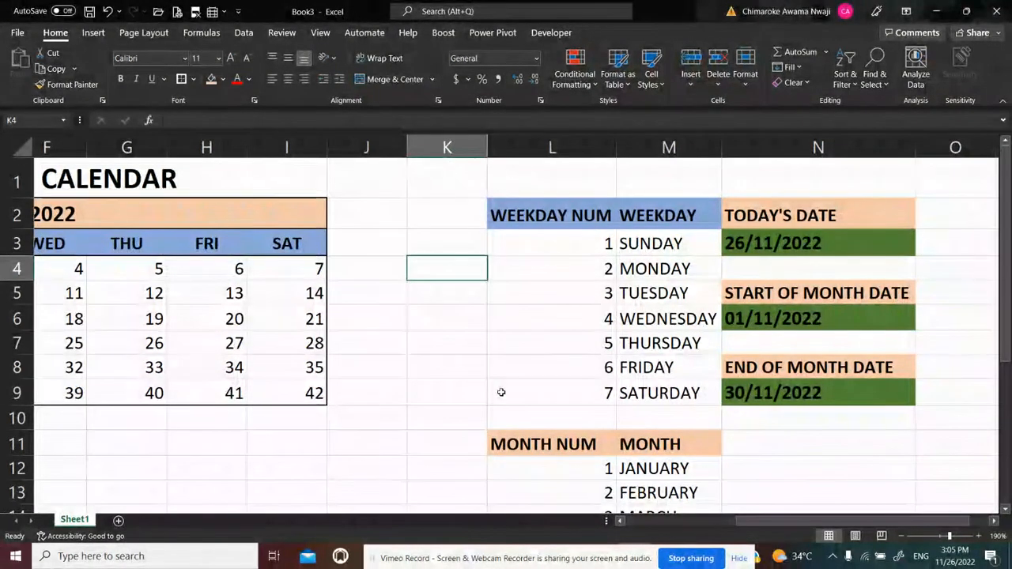
click(434, 321)
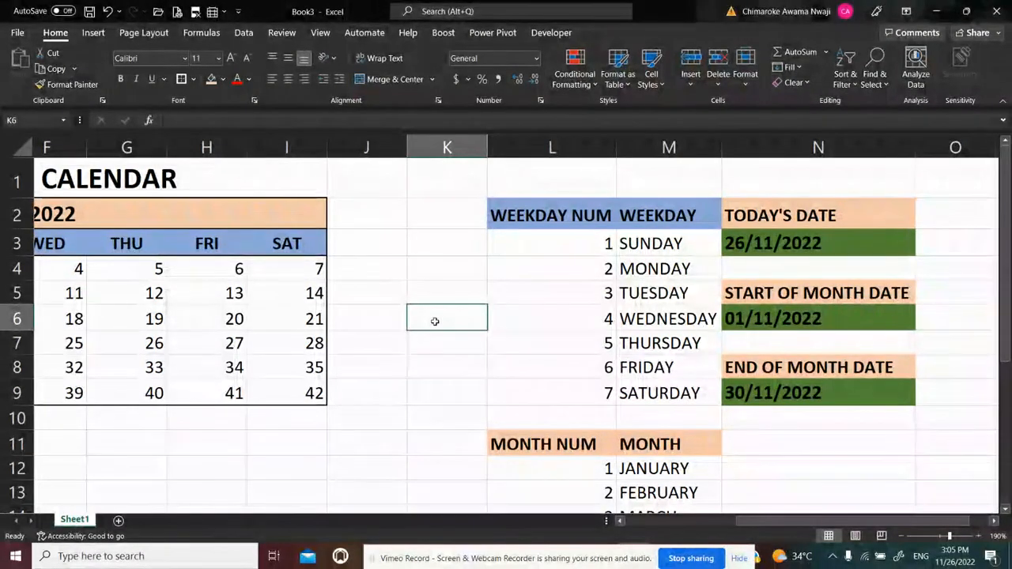
text(=WE)
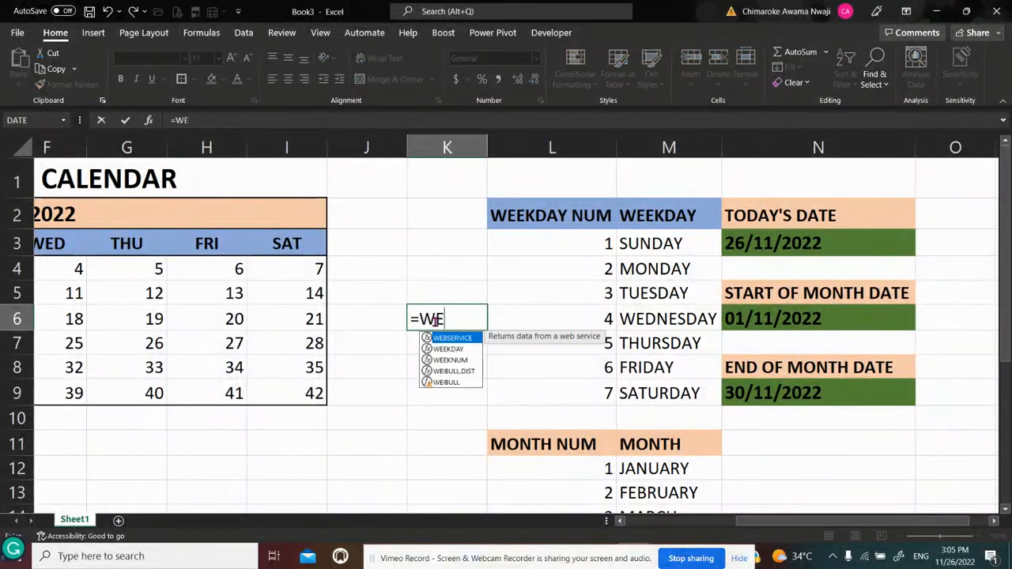
text(EKDAY()
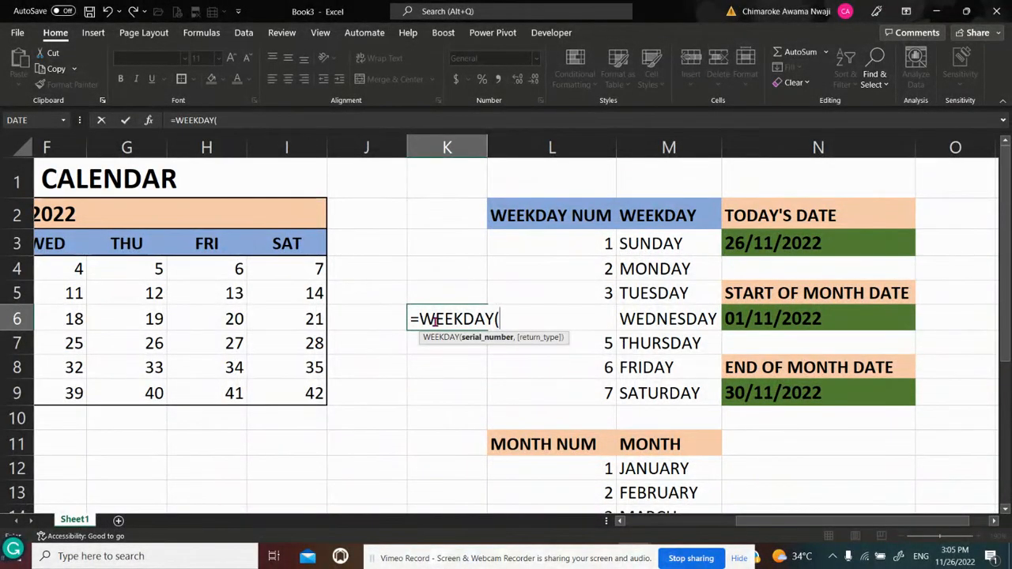
click(756, 318)
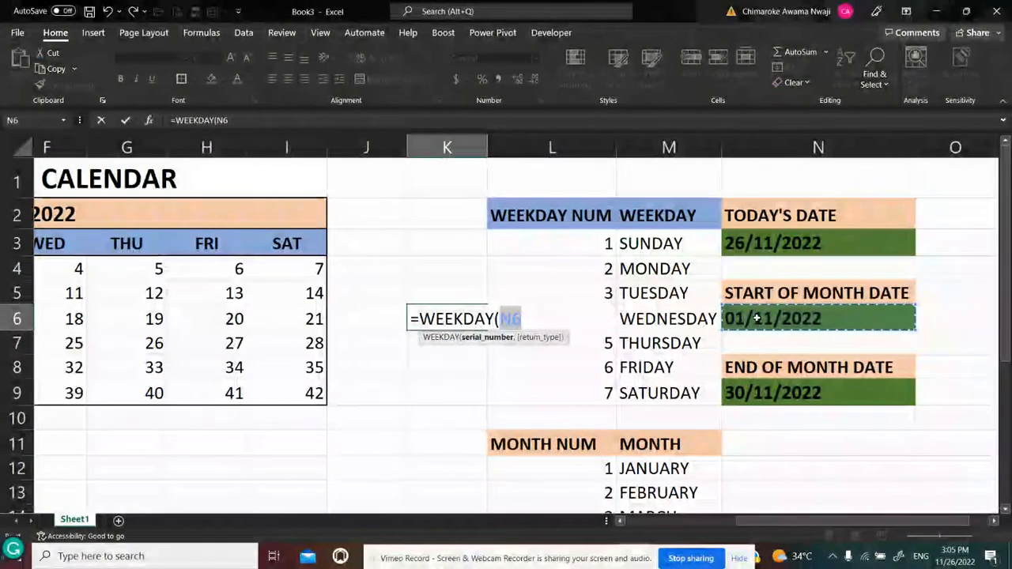
key(F4)
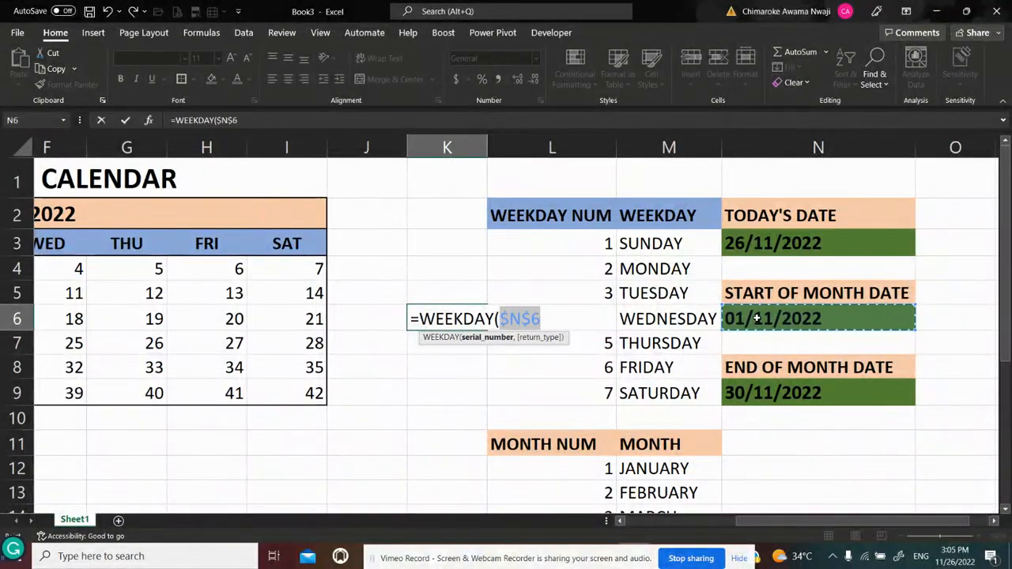
text(,)
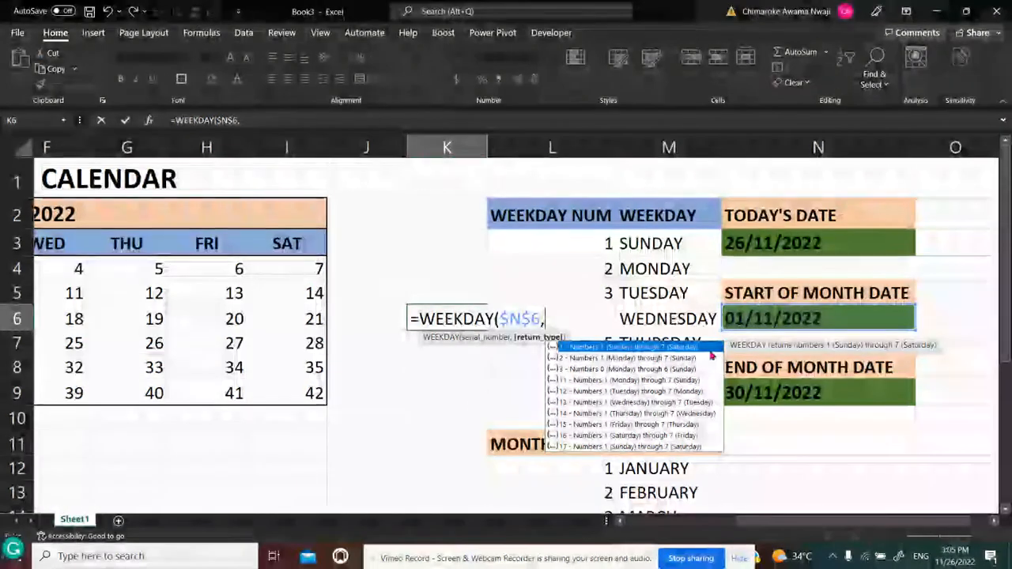
double_click(609, 348)
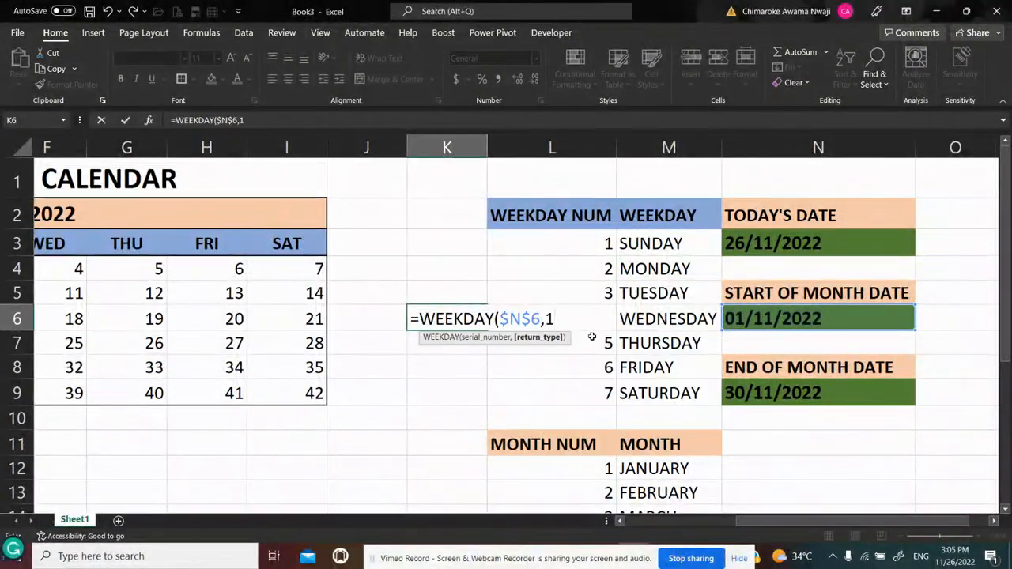
text())
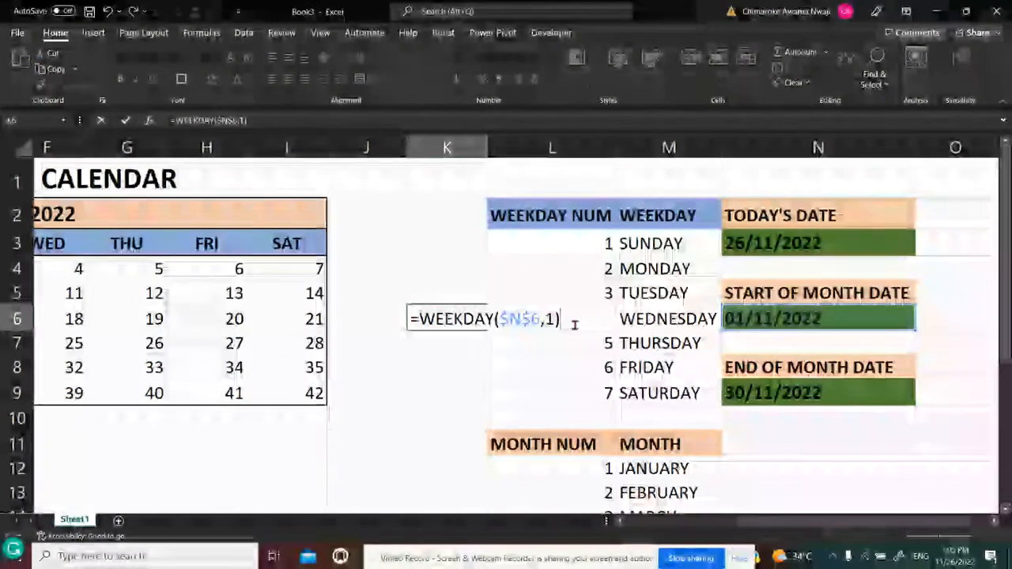
key(Return)
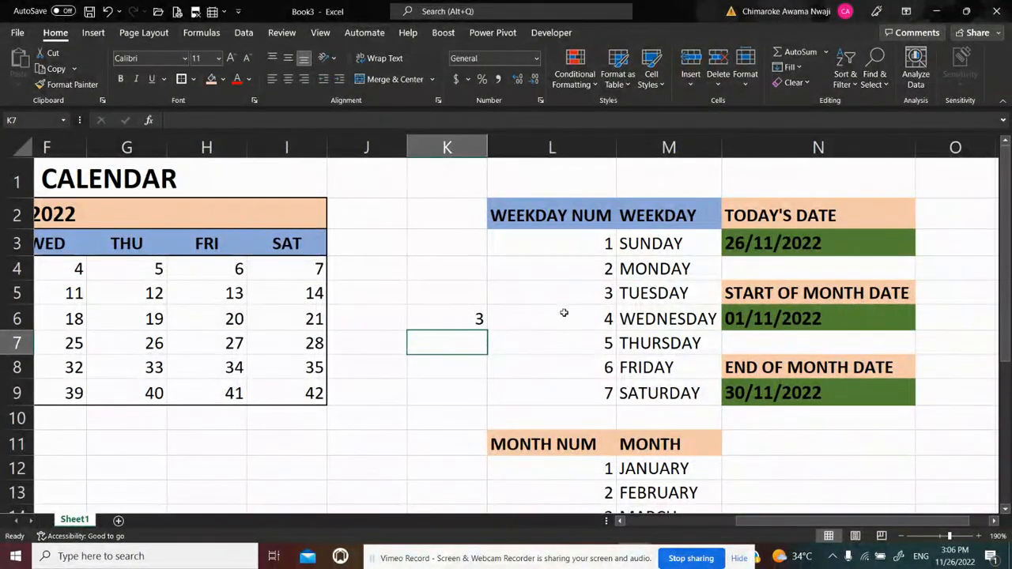
Compare the weekday number in K6 with the calendar grid's day columns and the SEQUENCE formula in C4
click(468, 317)
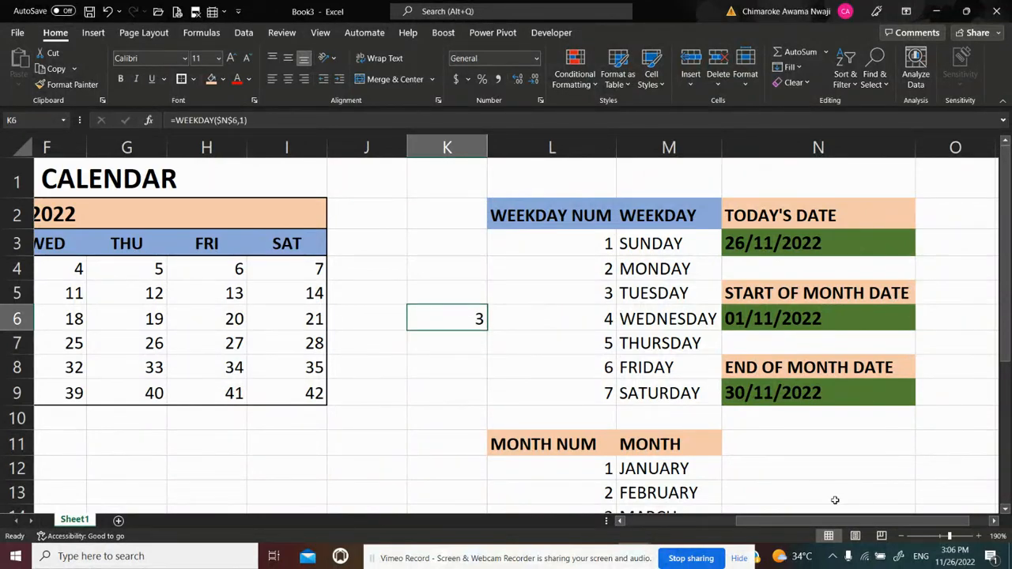
drag(822, 520, 694, 526)
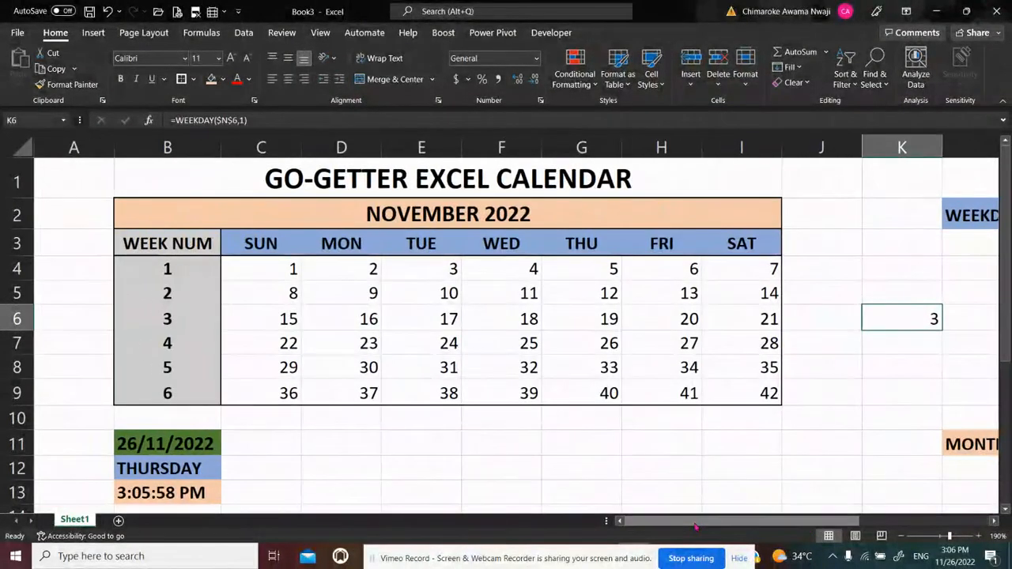
click(437, 266)
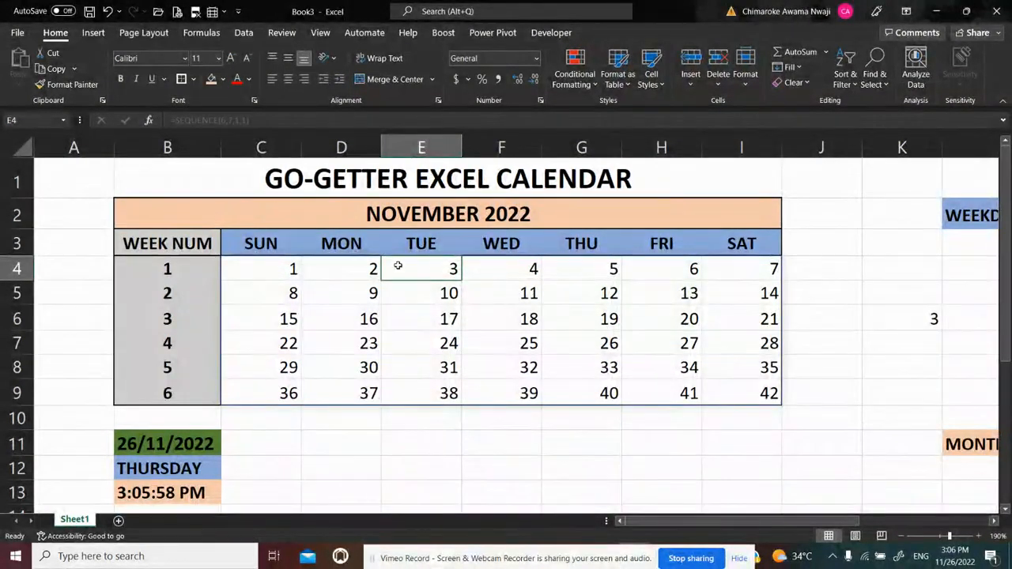
click(293, 269)
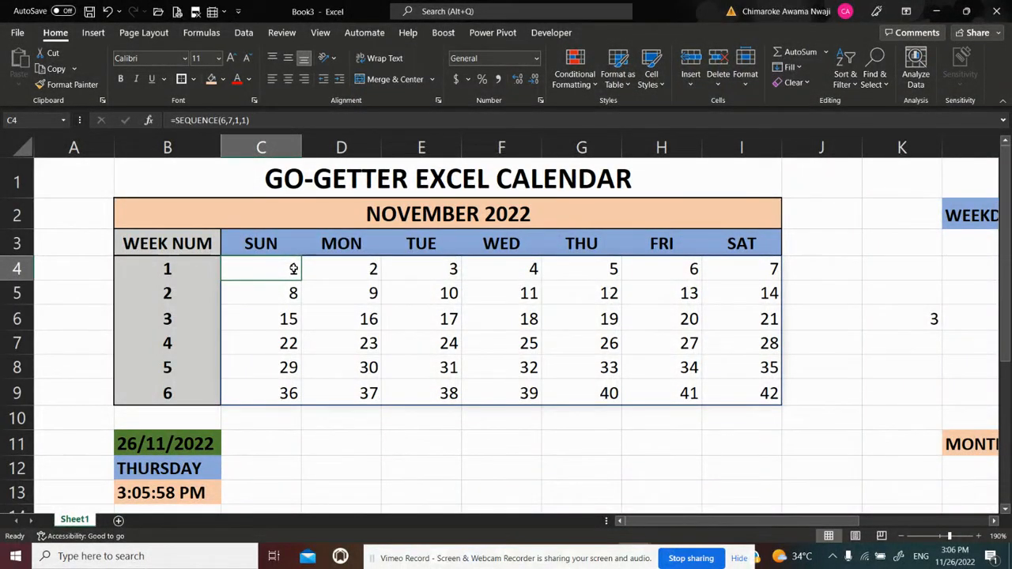
click(428, 266)
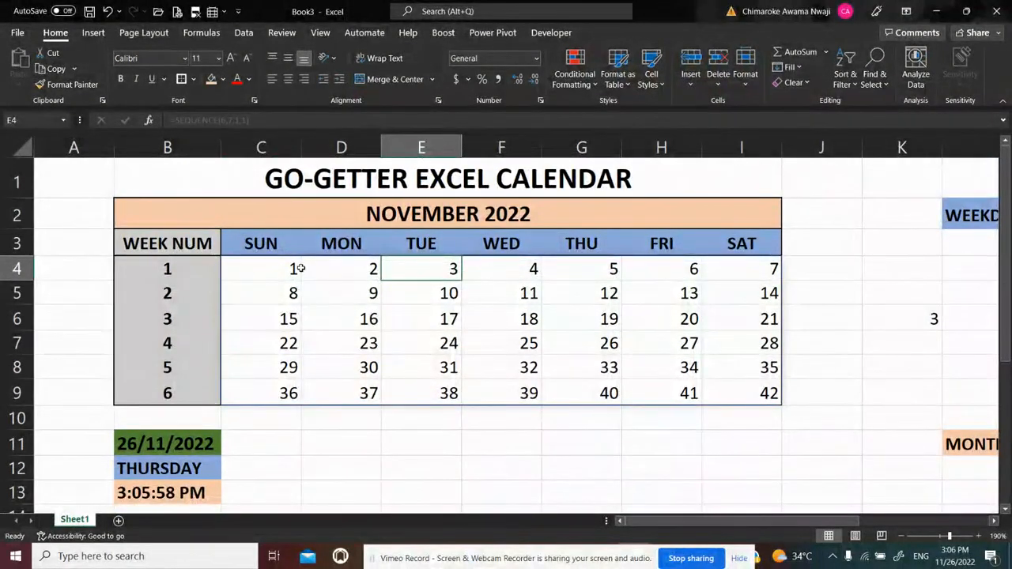
click(339, 272)
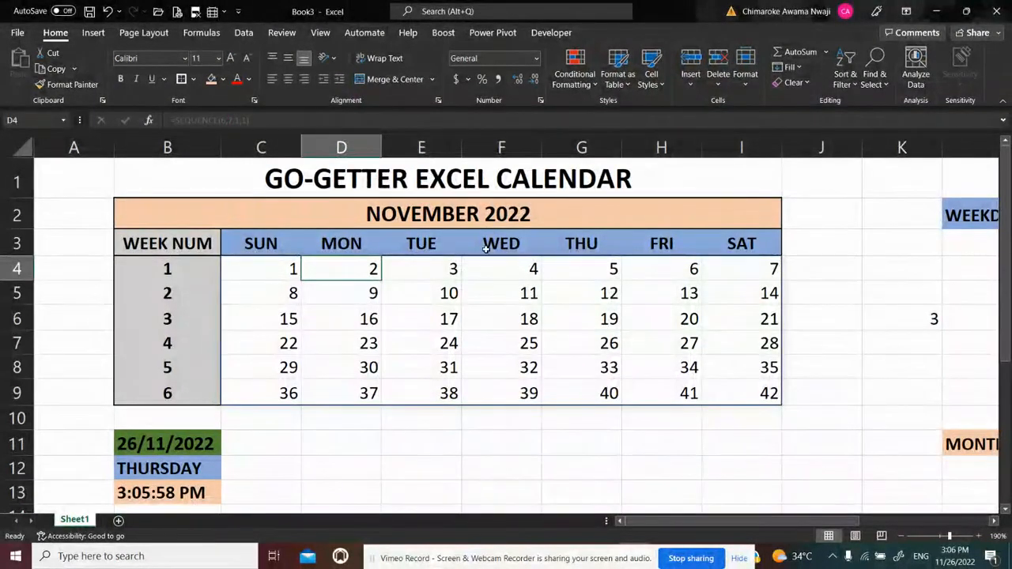
click(449, 270)
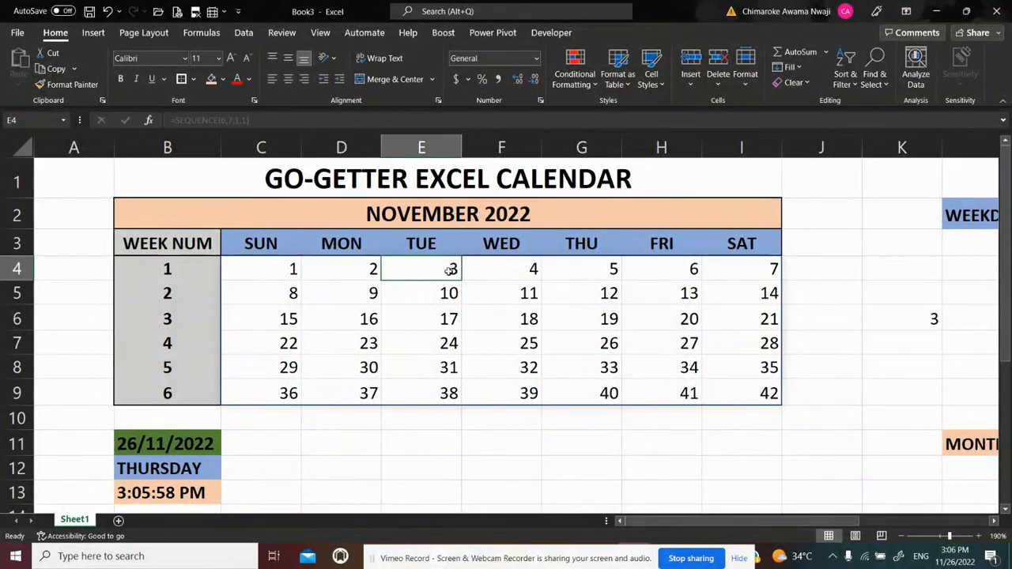
click(749, 395)
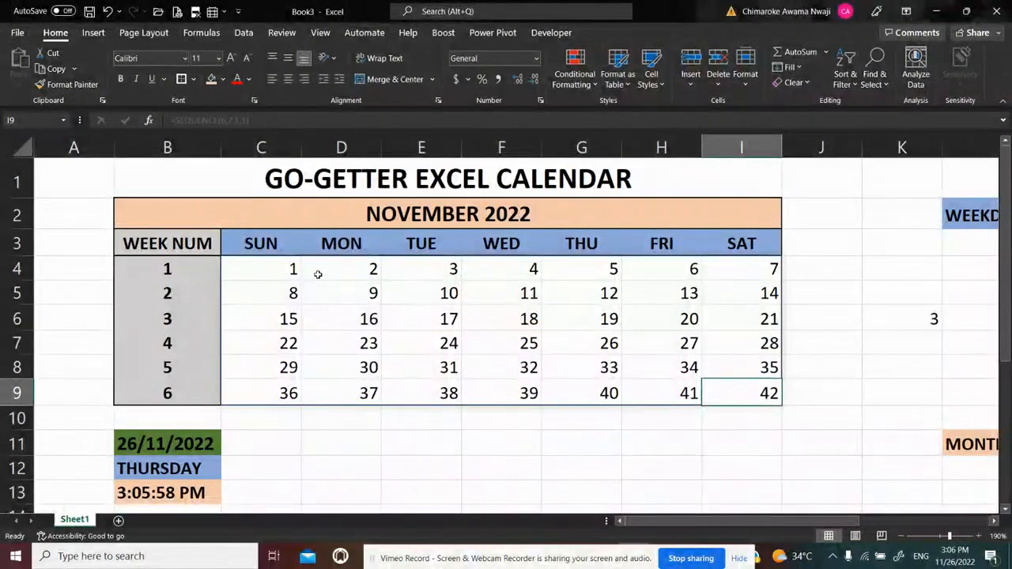
click(279, 270)
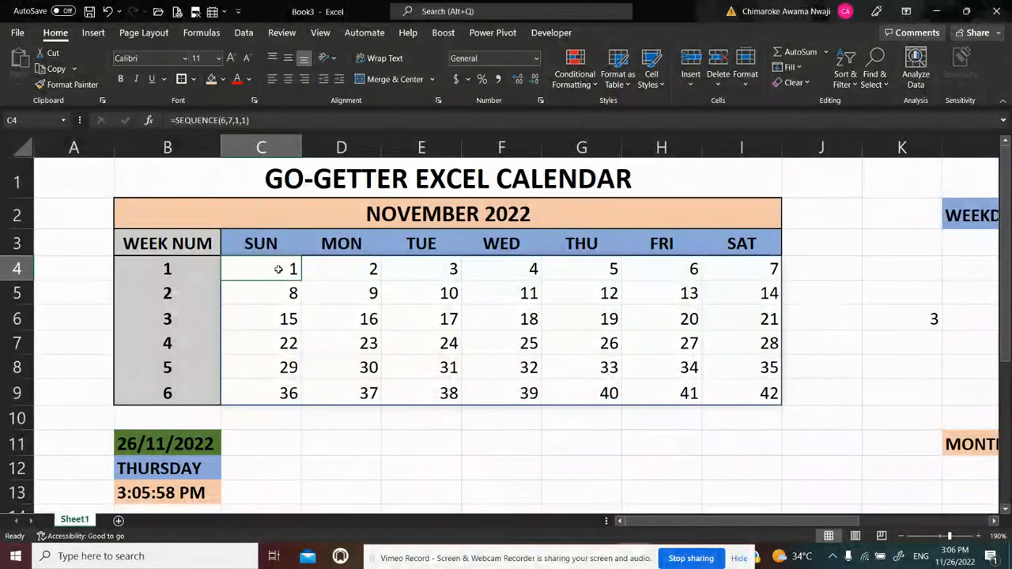
click(917, 318)
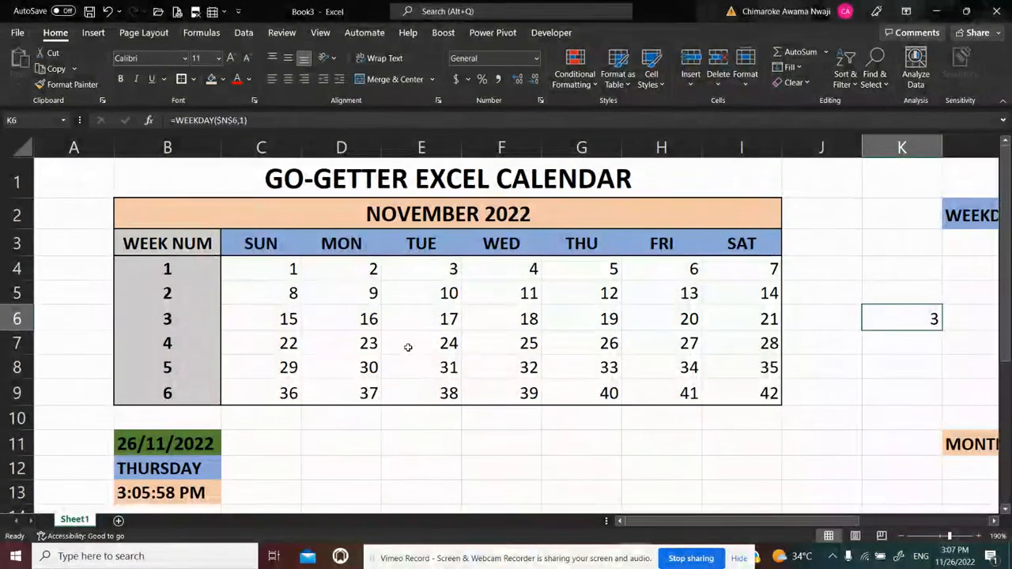
click(253, 269)
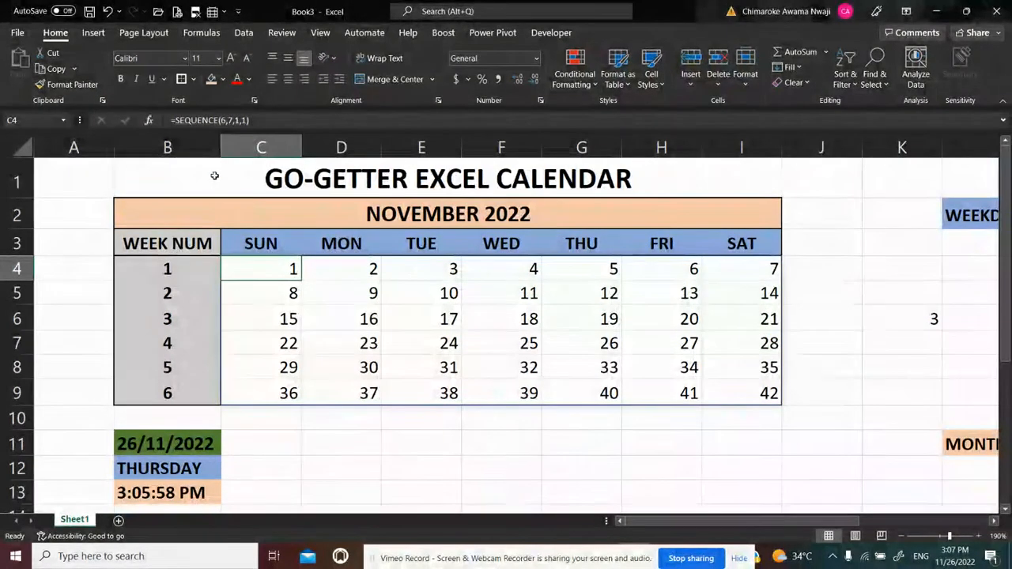
click(222, 120)
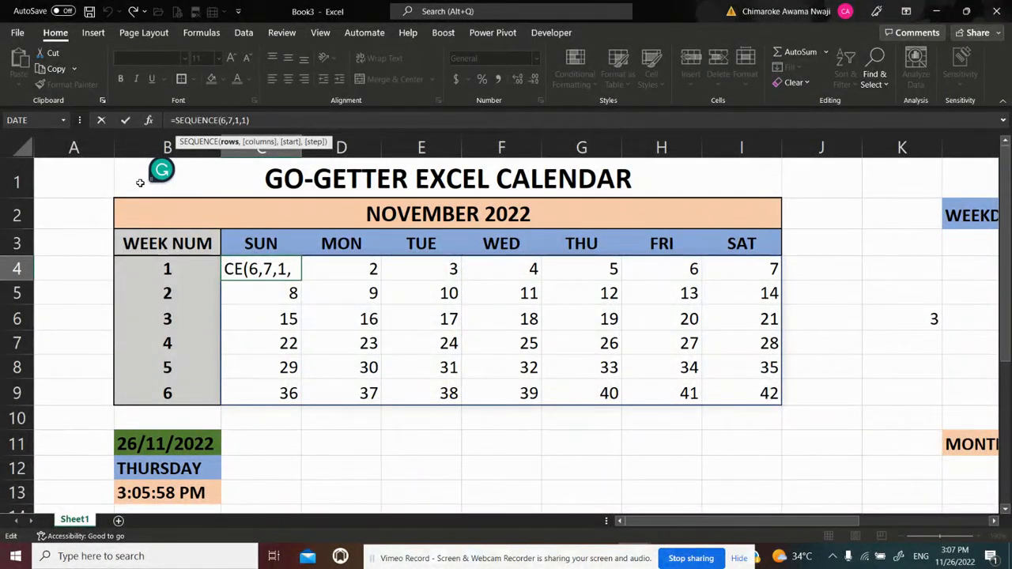
click(140, 182)
key(Right)
key(Escape)
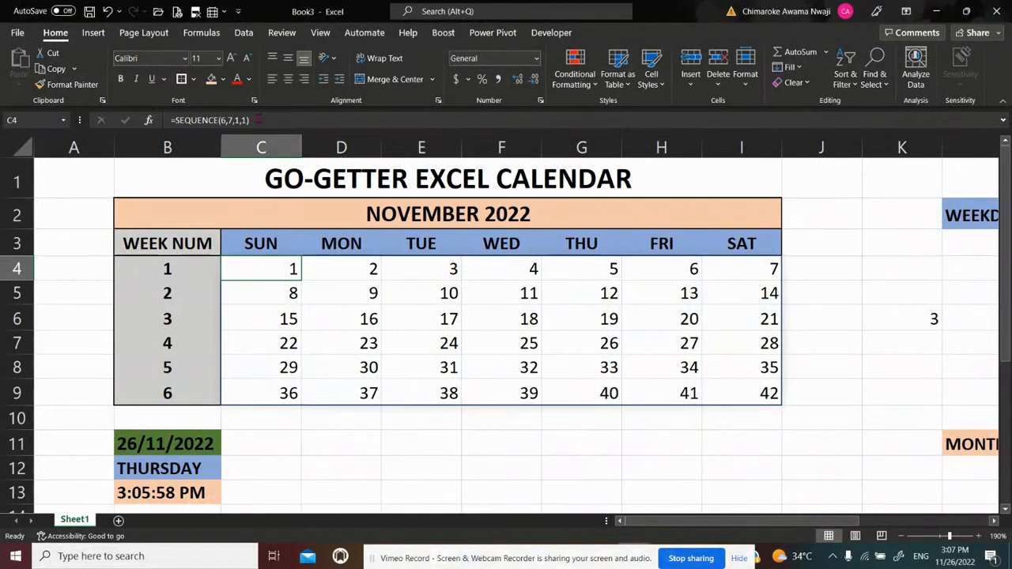
Review the arguments of the SEQUENCE formula in C4 and change its start argument to -1, giving =SEQUENCE(6,7,-1,1)
click(253, 119)
click(224, 120)
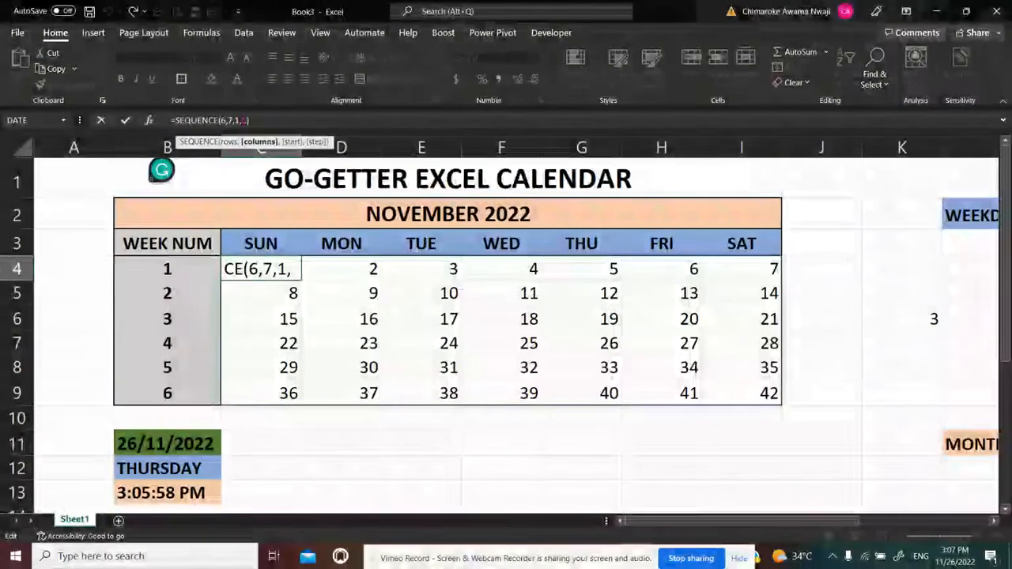
click(240, 120)
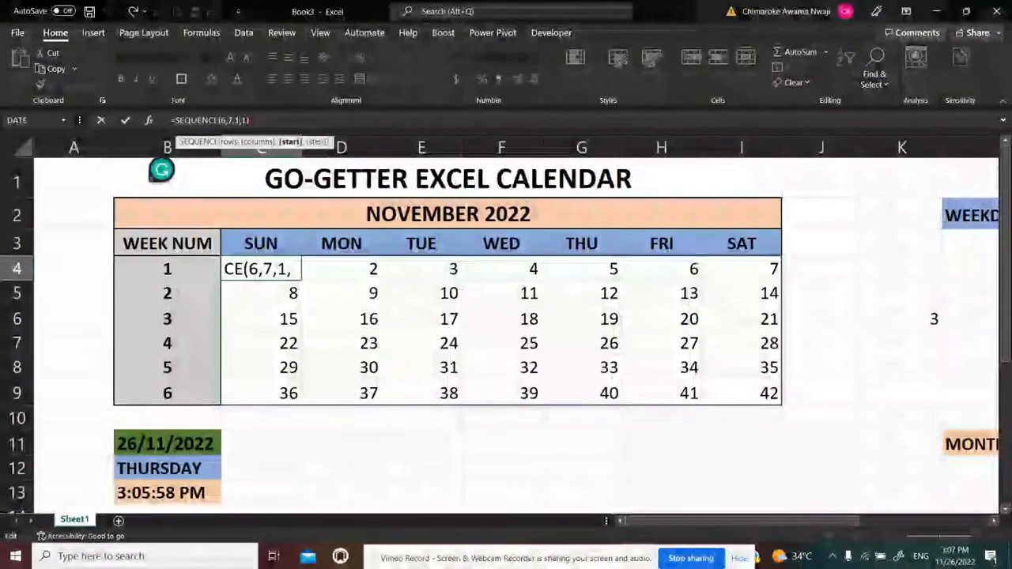
click(247, 120)
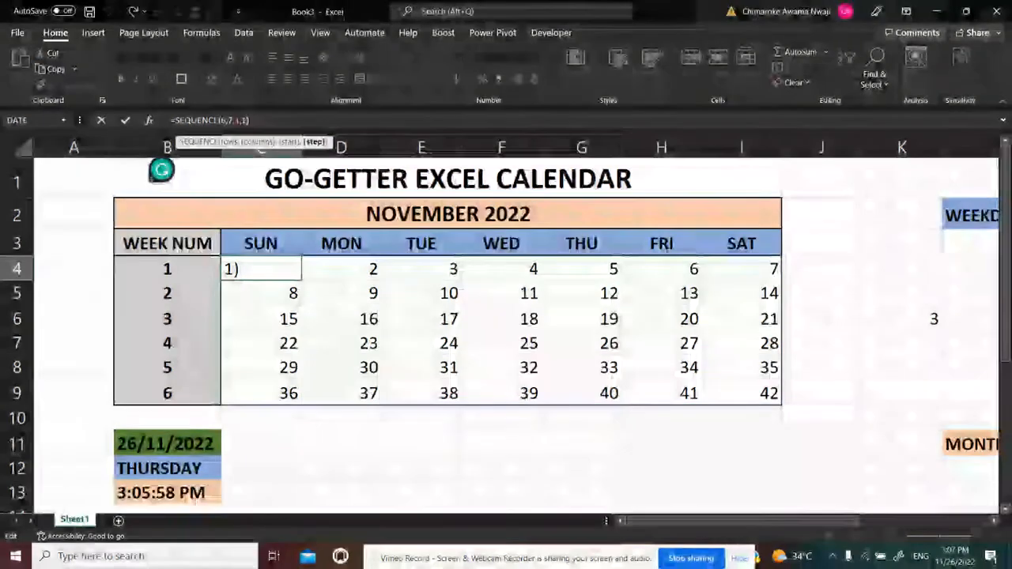
click(238, 121)
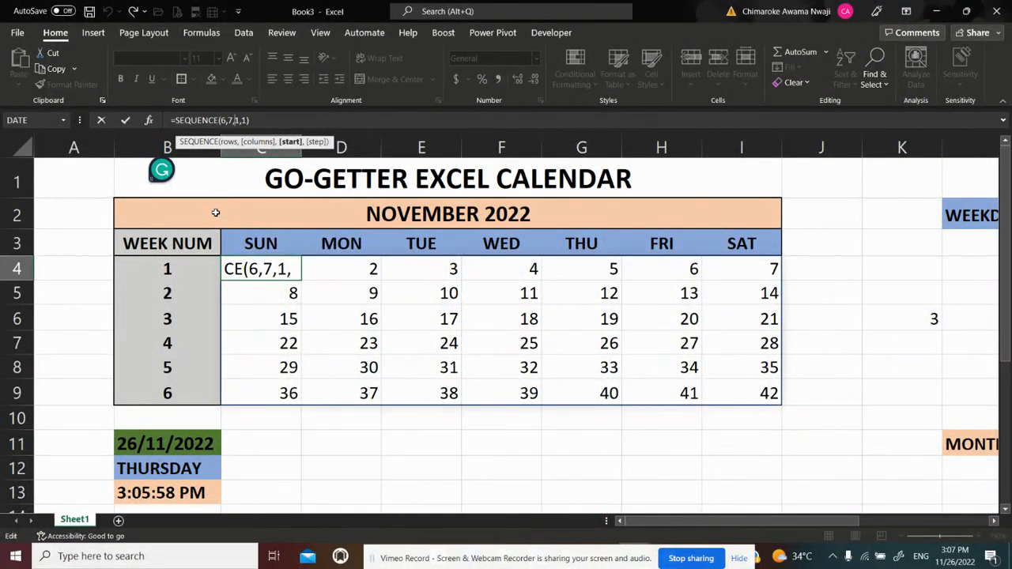
text(-)
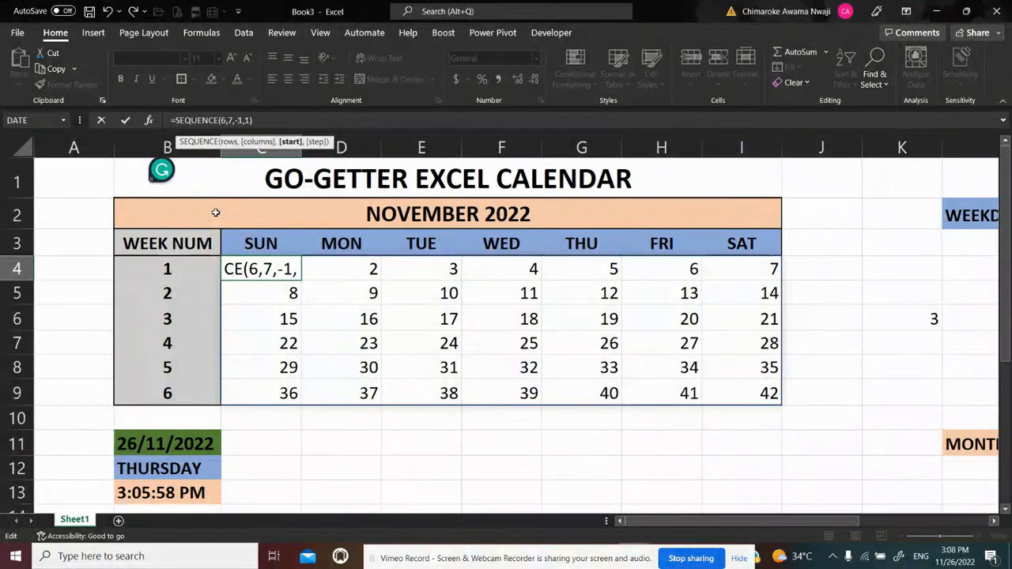
key(Return)
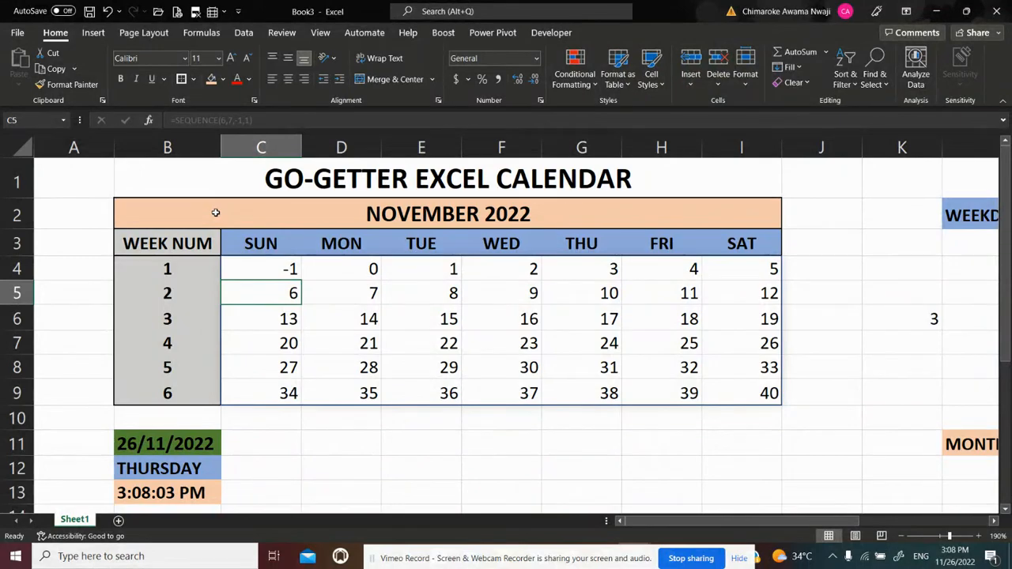
Append +5 to the TODAY formula in B11 to test how the calendar responds to a December date
click(448, 270)
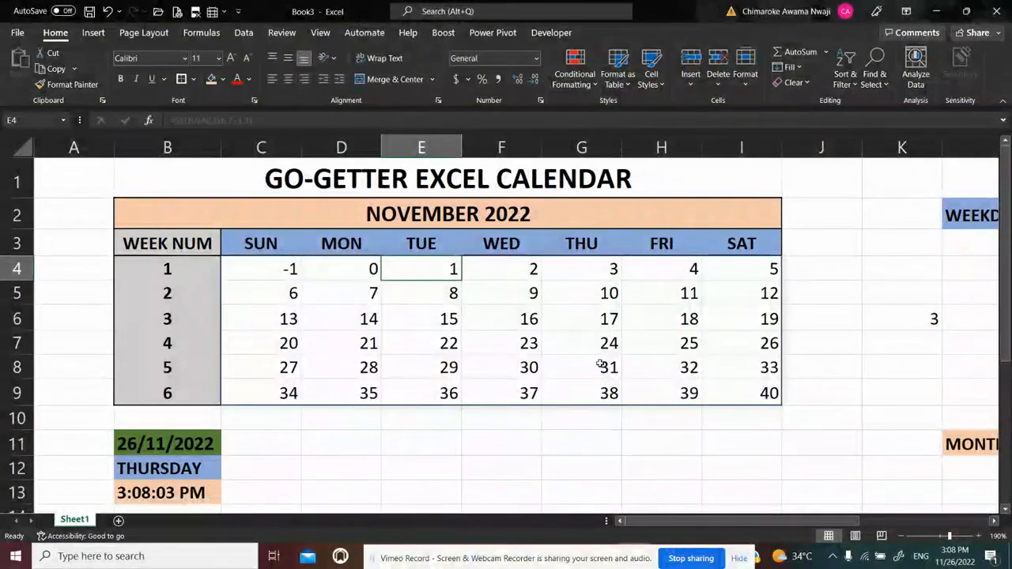
click(183, 445)
click(226, 119)
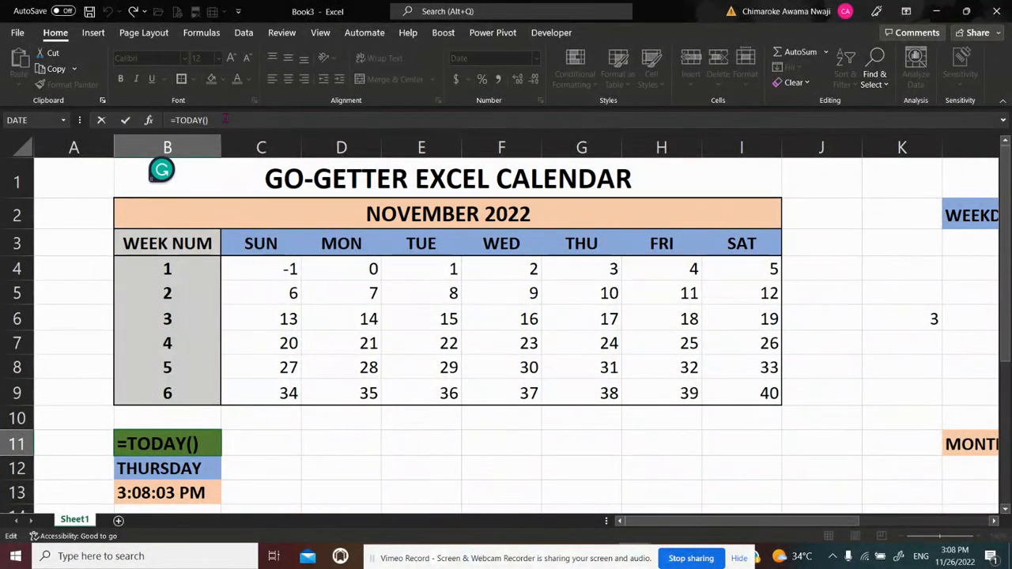
text(+5)
key(Return)
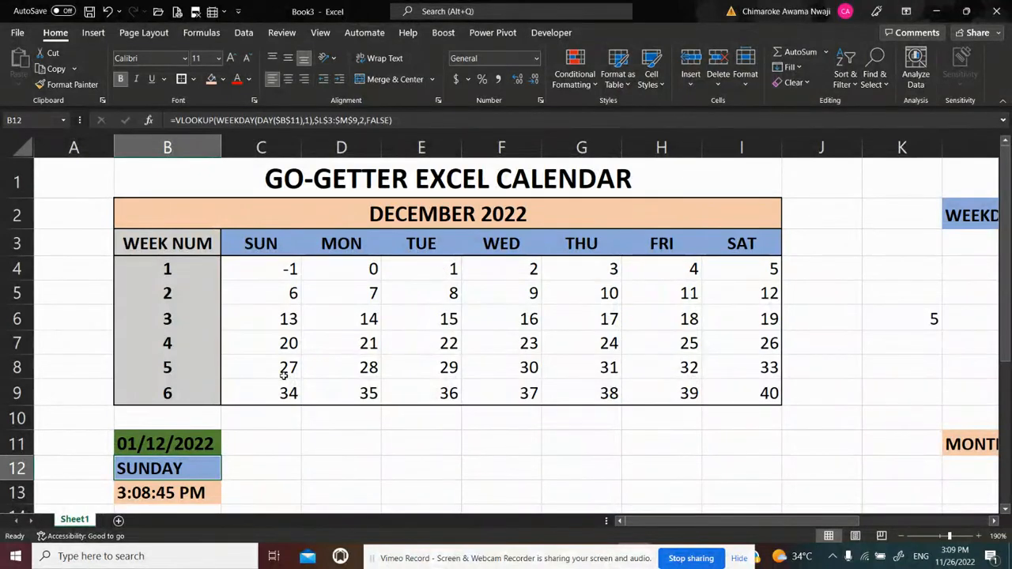
Remove the +5 from the formula in B11 so that it reads =TODAY() again
click(193, 444)
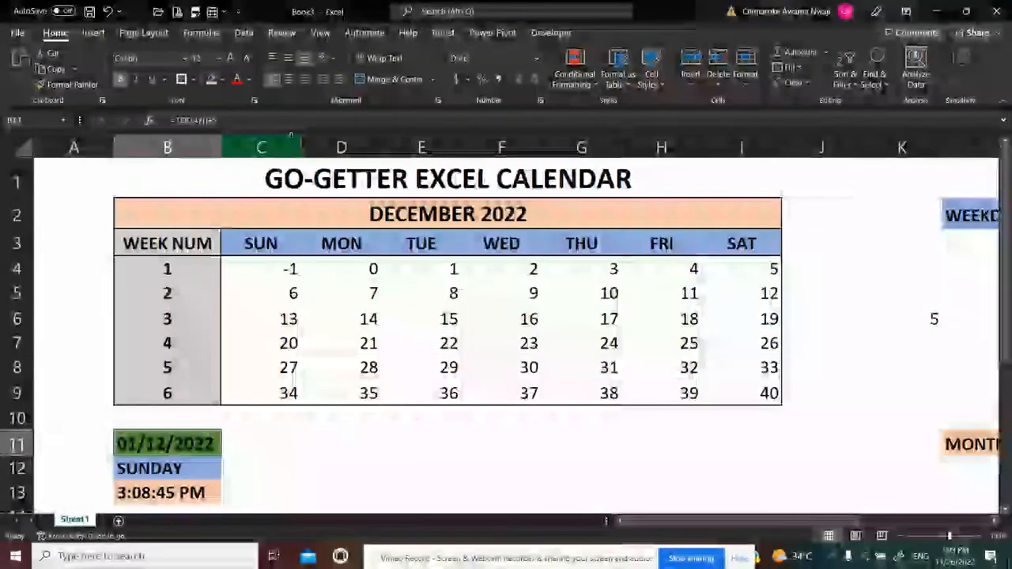
key(F2)
key(BackSpace)
key(BackSpace)
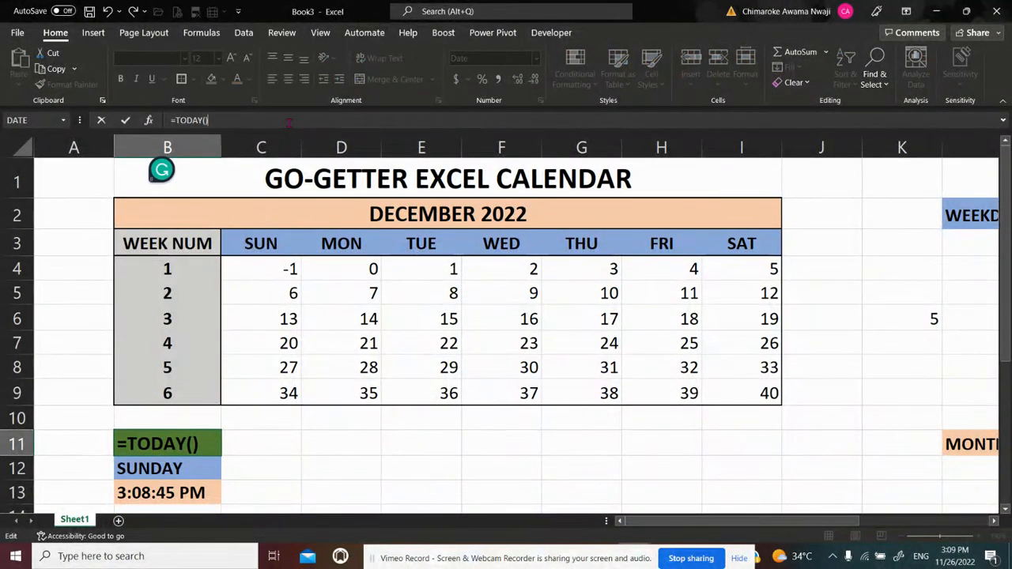
key(Return)
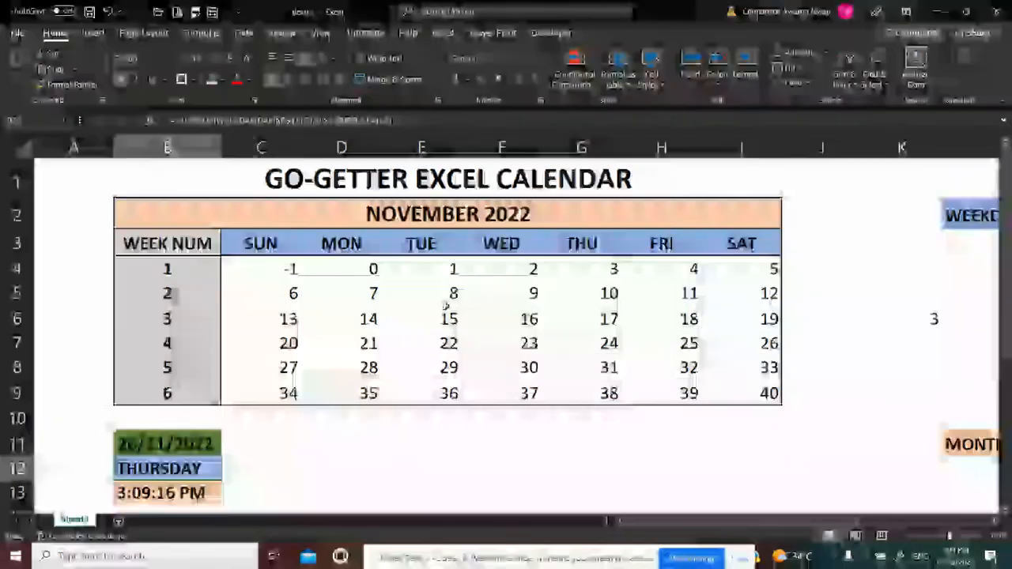
Replace the start argument of the SEQUENCE formula in C4 with a negative WEEKDAY function referencing the start-of-month date as $N$6
click(281, 269)
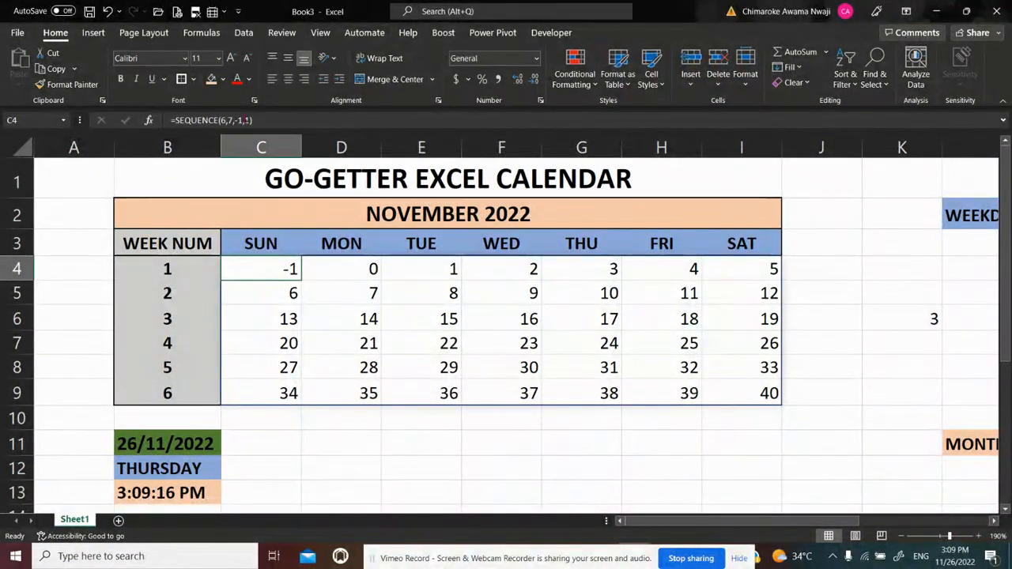
click(240, 120)
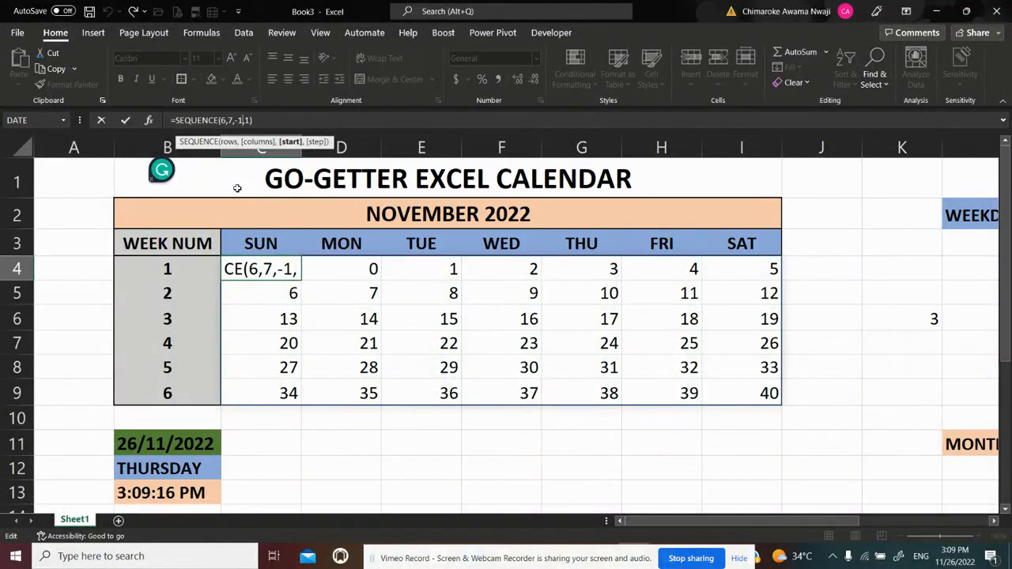
key(BackSpace)
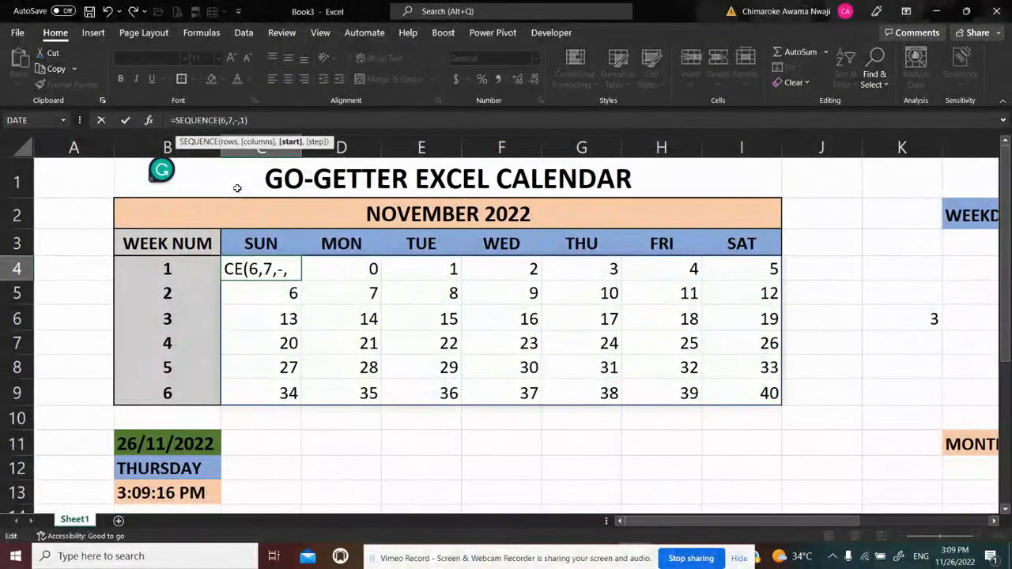
text(WEE)
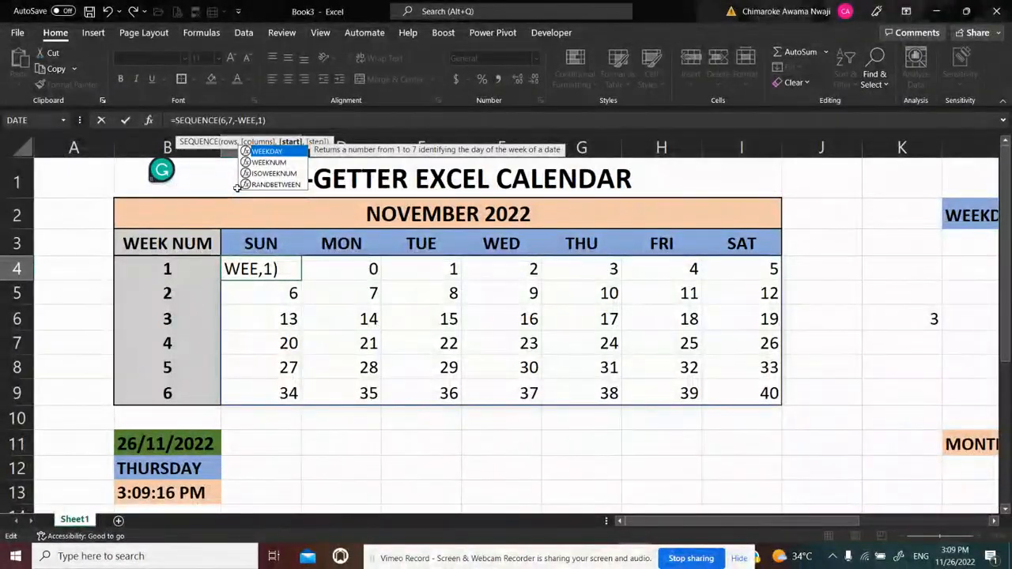
text(KDAY)
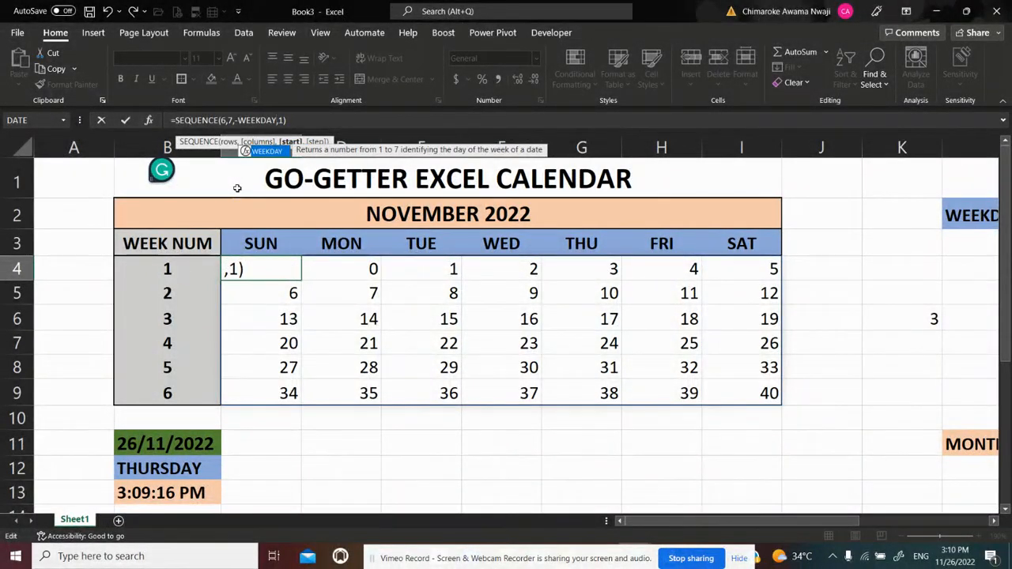
text(()
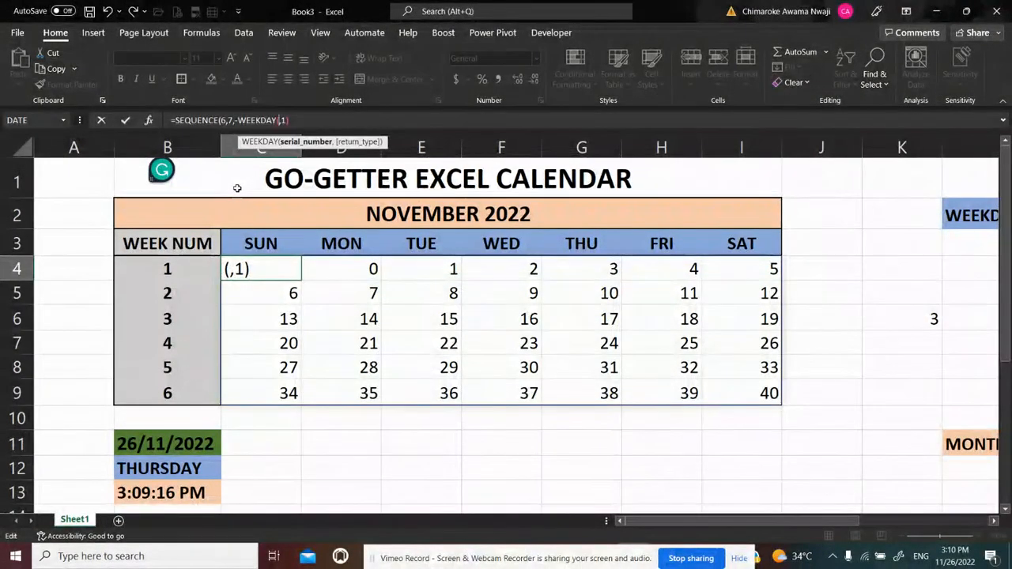
click(993, 522)
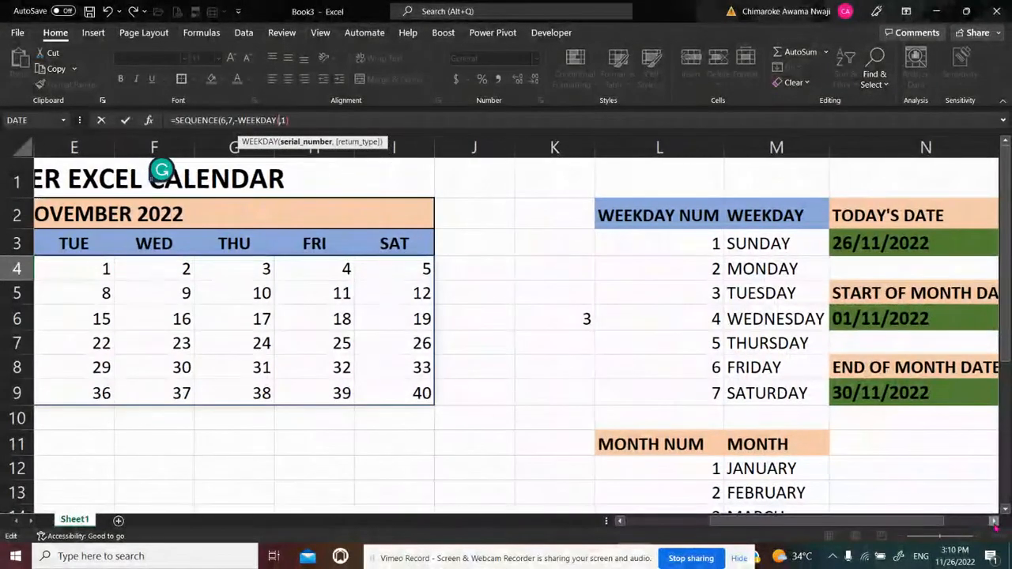
click(880, 318)
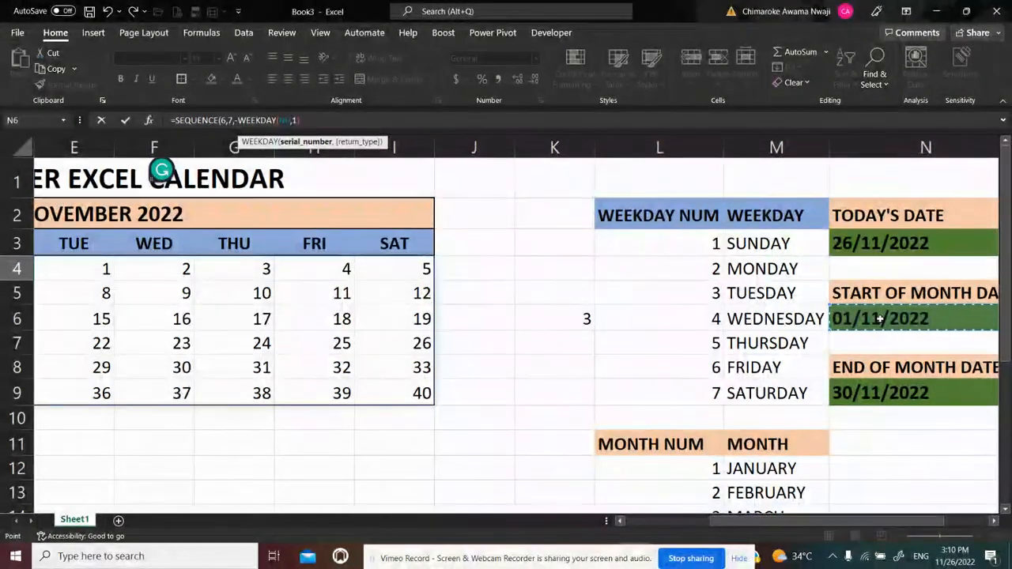
key(F4)
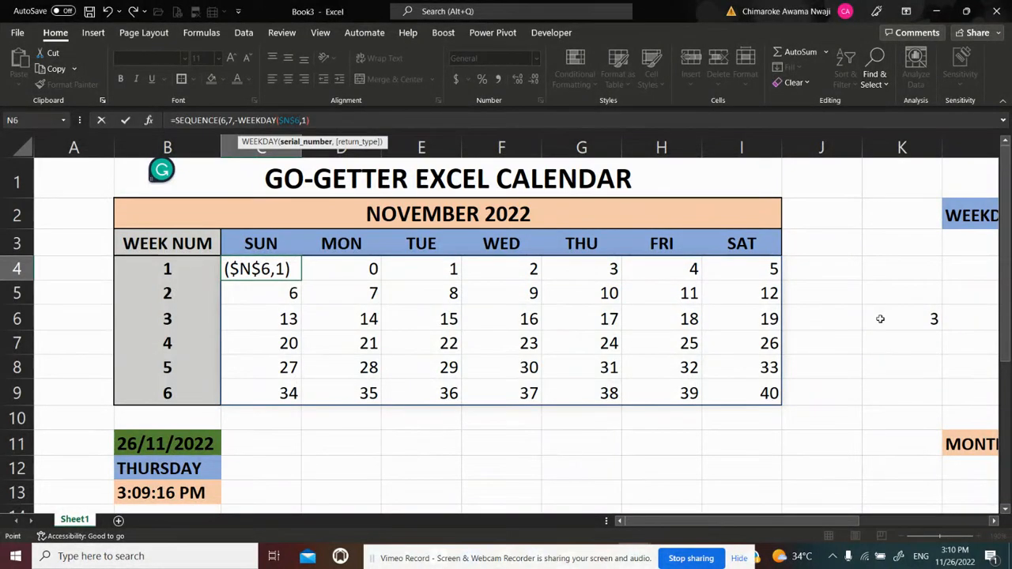
Set the WEEKDAY return type to 1 (Sunday through Saturday), completing C4 as =SEQUENCE(6,7,-WEEKDAY($N$6,1),1)
text(,)
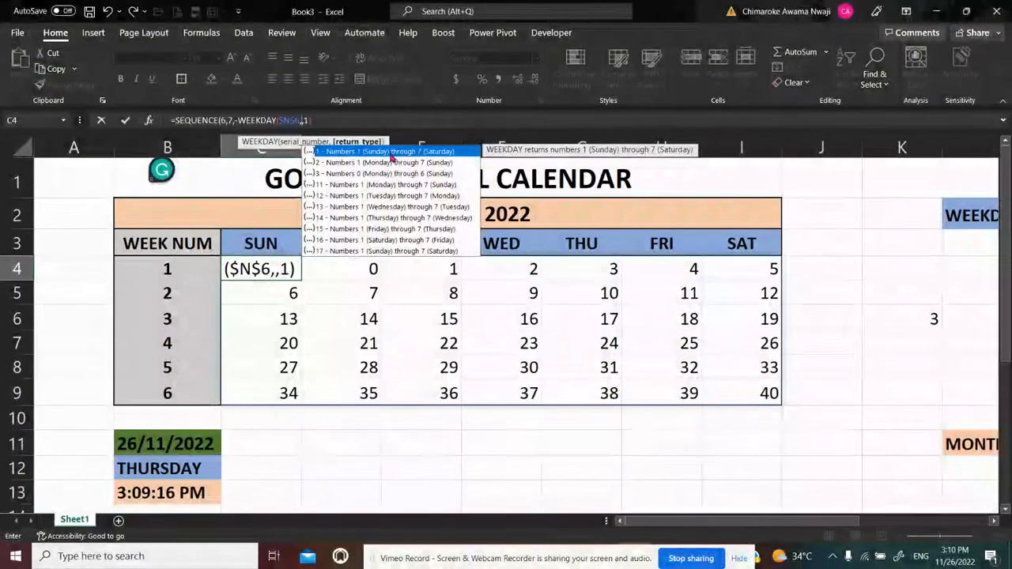
text(1)
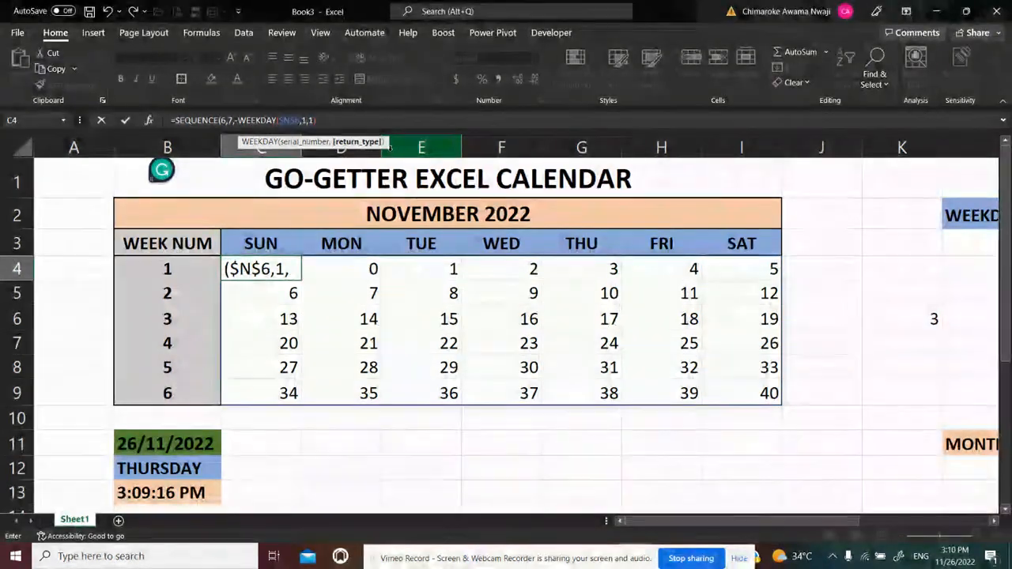
text())
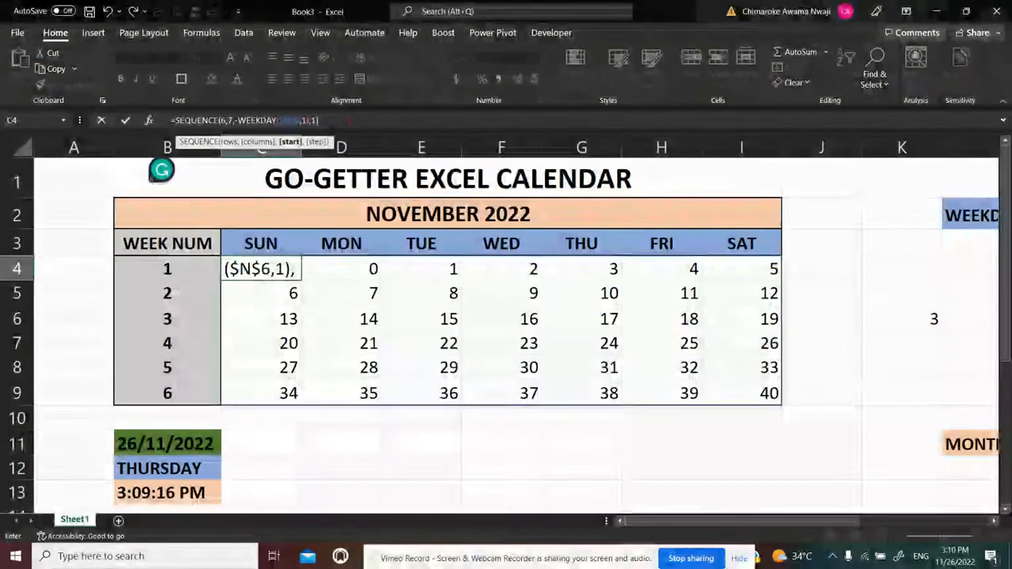
click(347, 120)
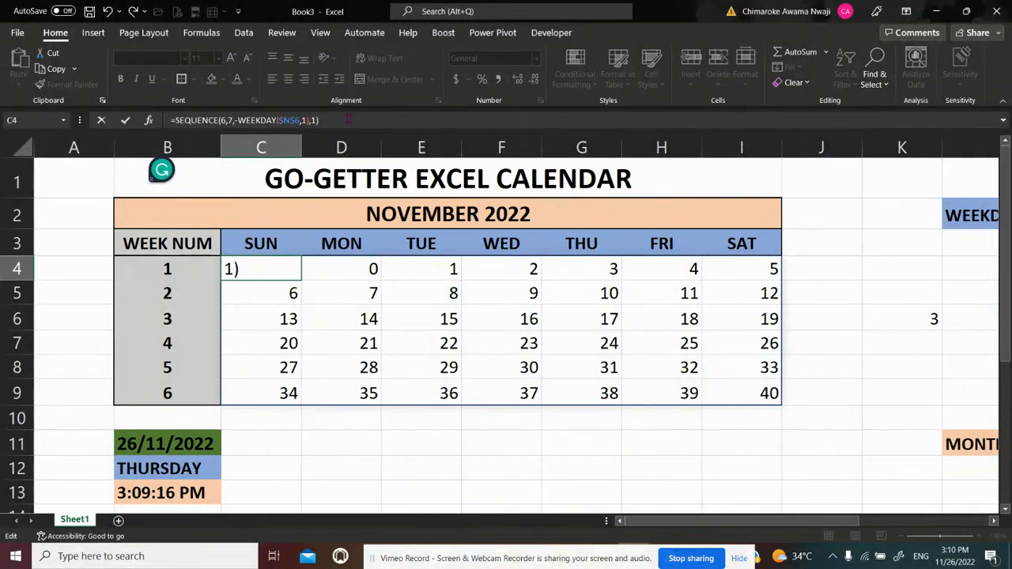
key(Return)
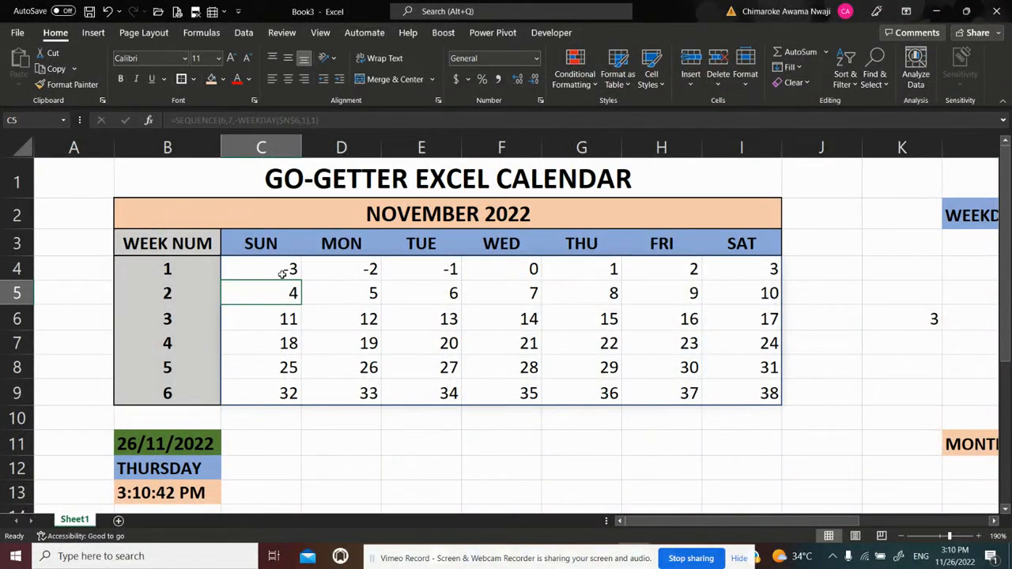
Add +2 after the WEEKDAY function in C4, giving =SEQUENCE(6,7,-WEEKDAY($N$6,1)+2,1)
click(612, 269)
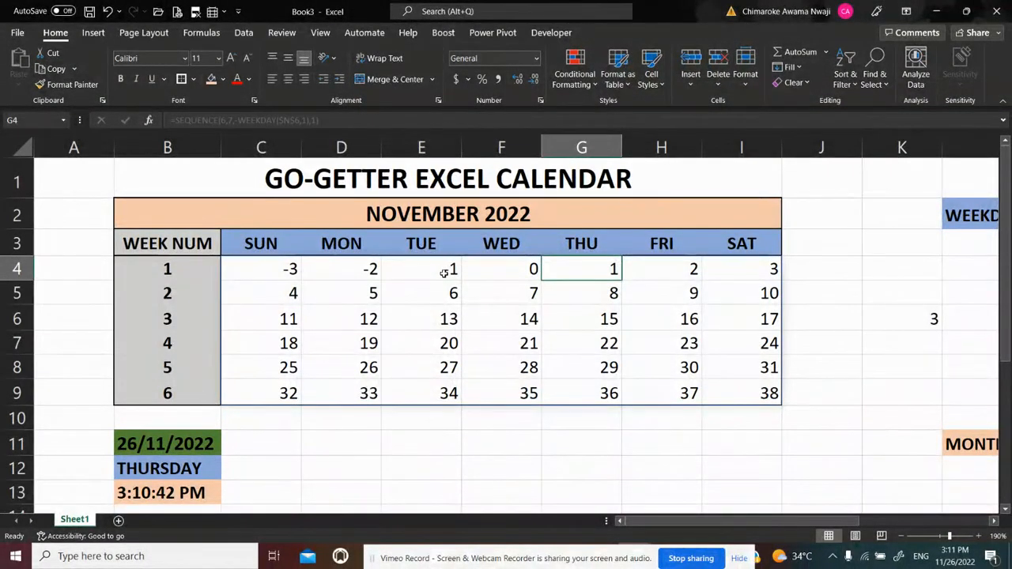
click(263, 268)
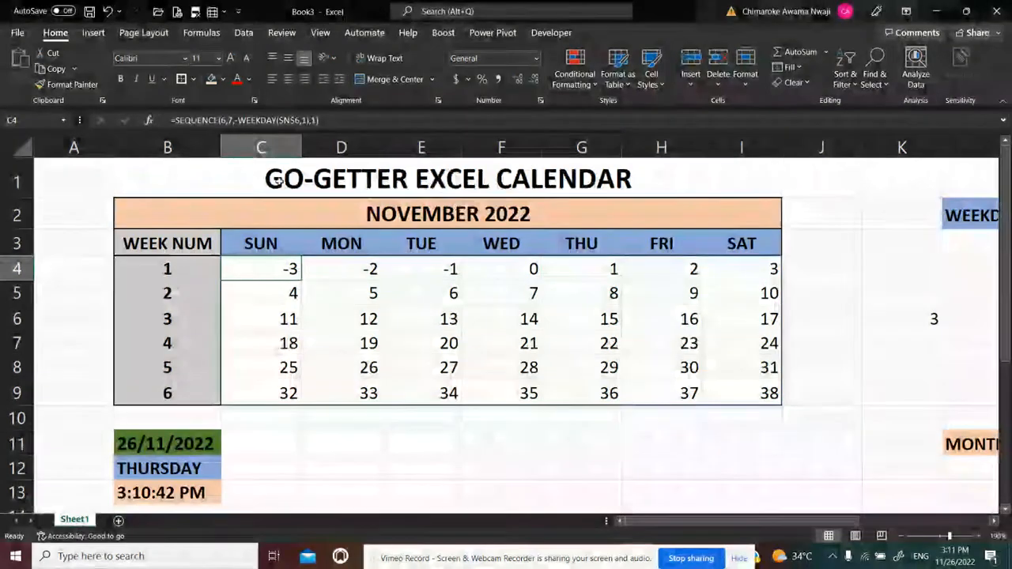
click(304, 120)
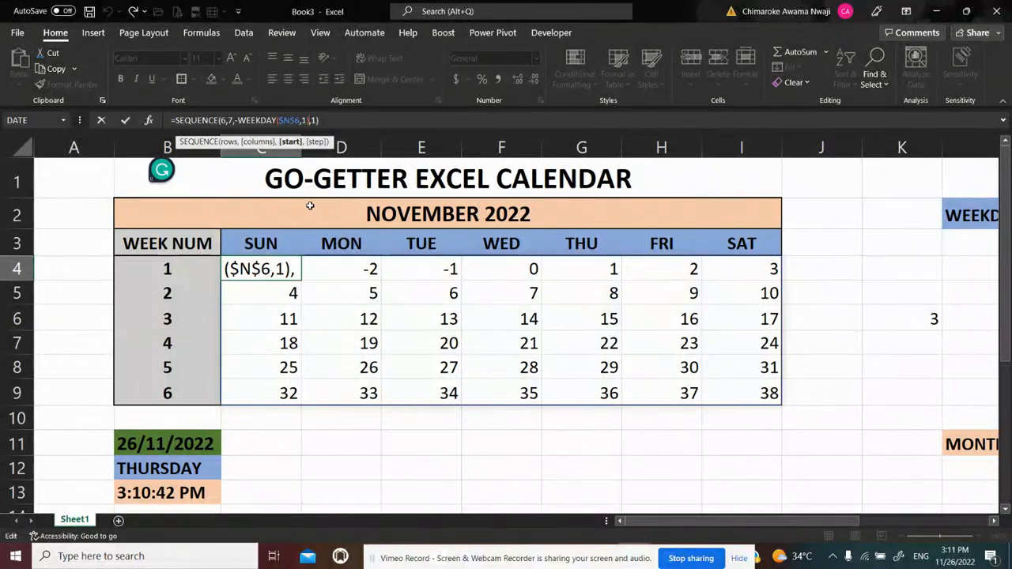
text(+)
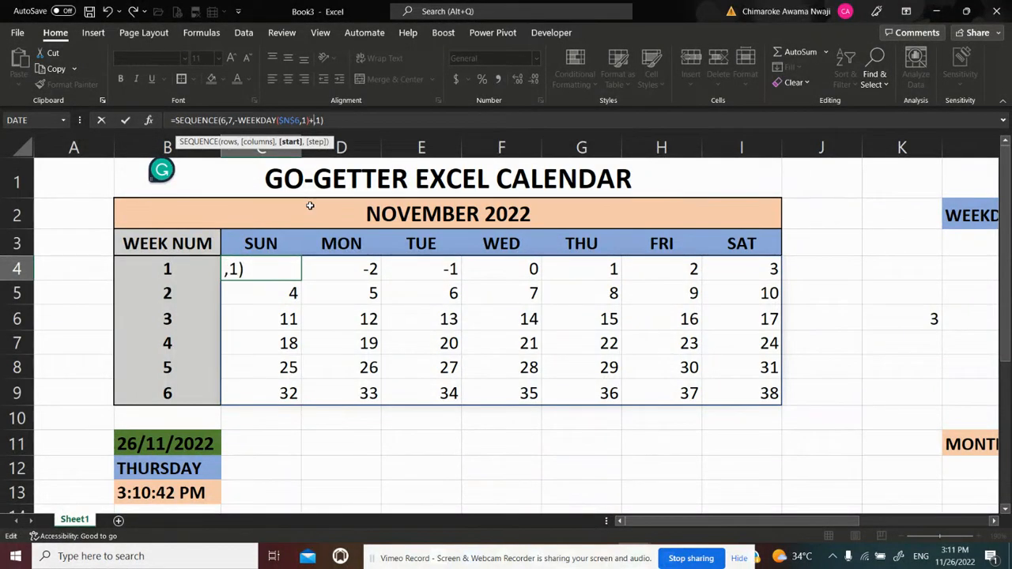
text(2)
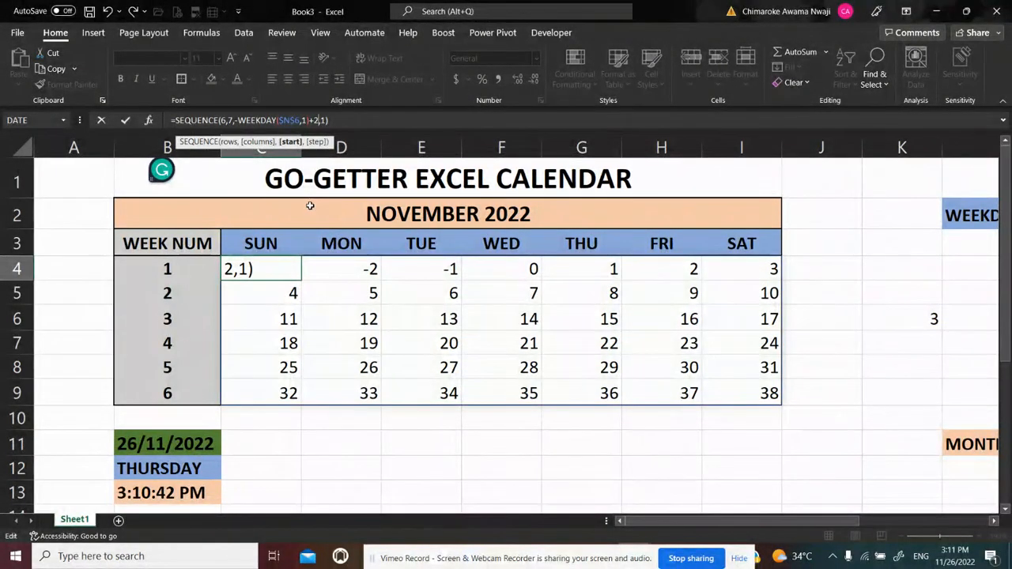
key(Return)
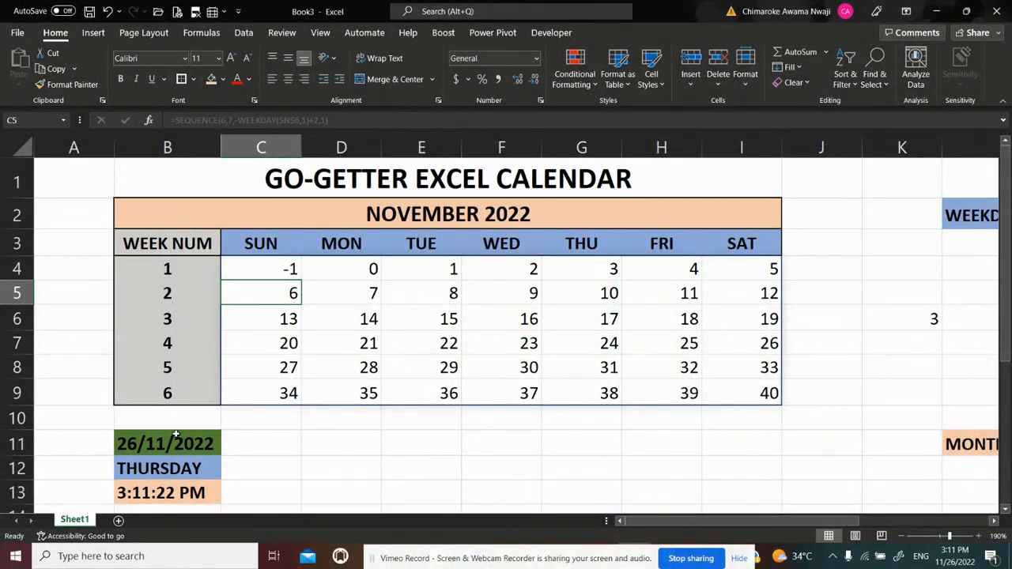
Append +5 to the TODAY formula in B11 to test the calendar grid with a December date
click(151, 444)
double_click(152, 443)
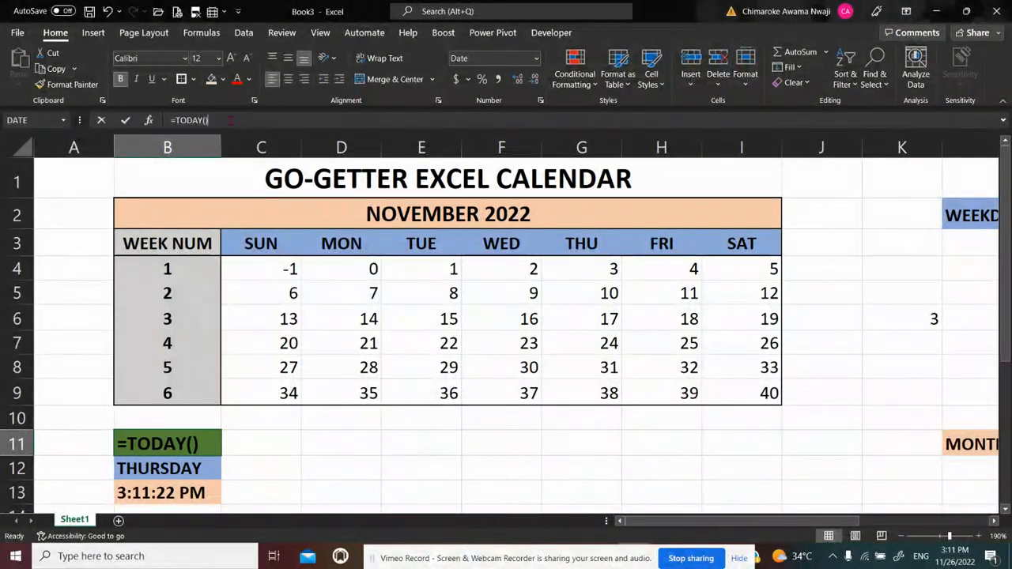
text(+5)
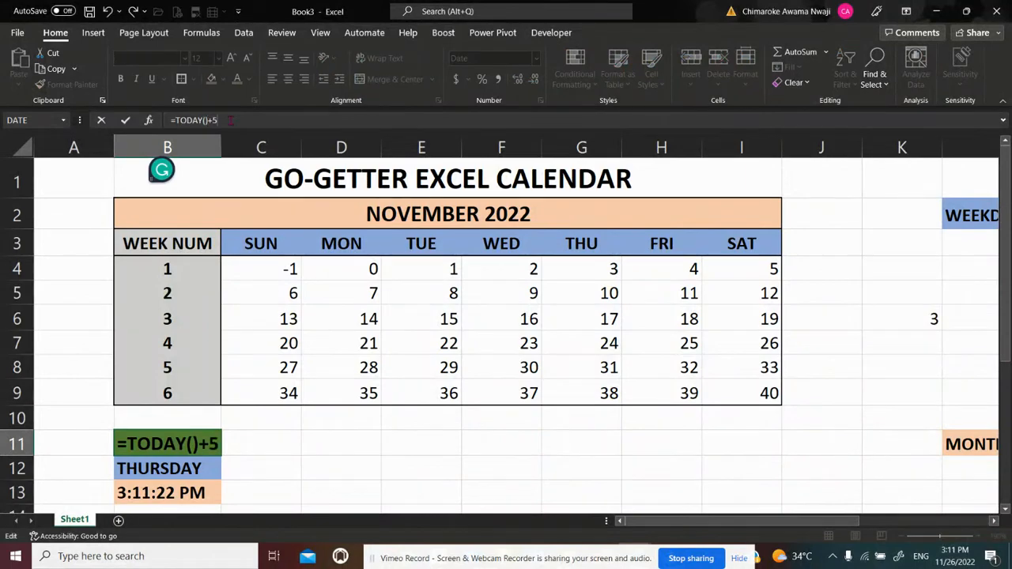
key(Return)
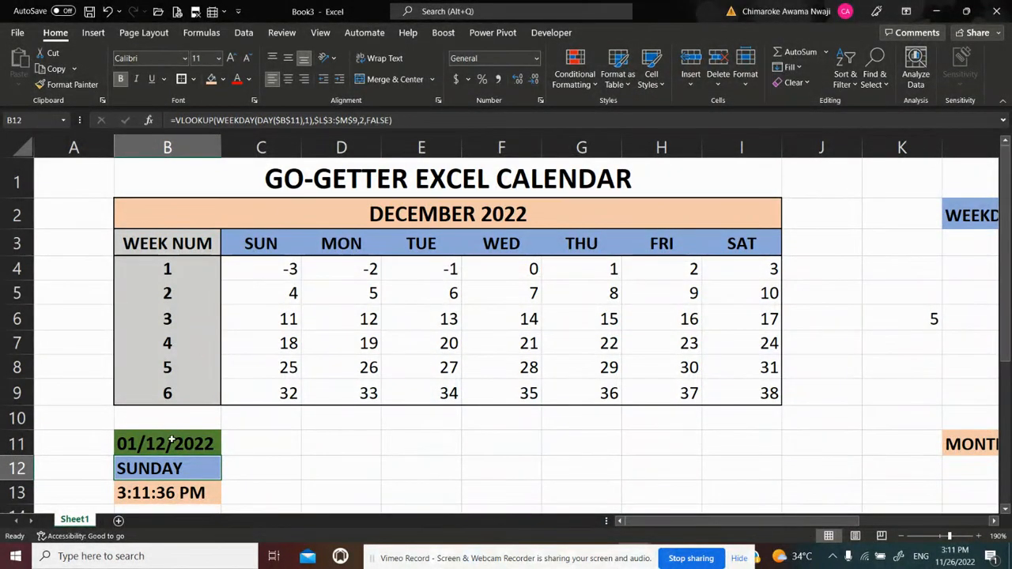
Extend the formula in B11 to =TODAY()+5+31 to test the calendar with a January date
click(172, 441)
click(238, 119)
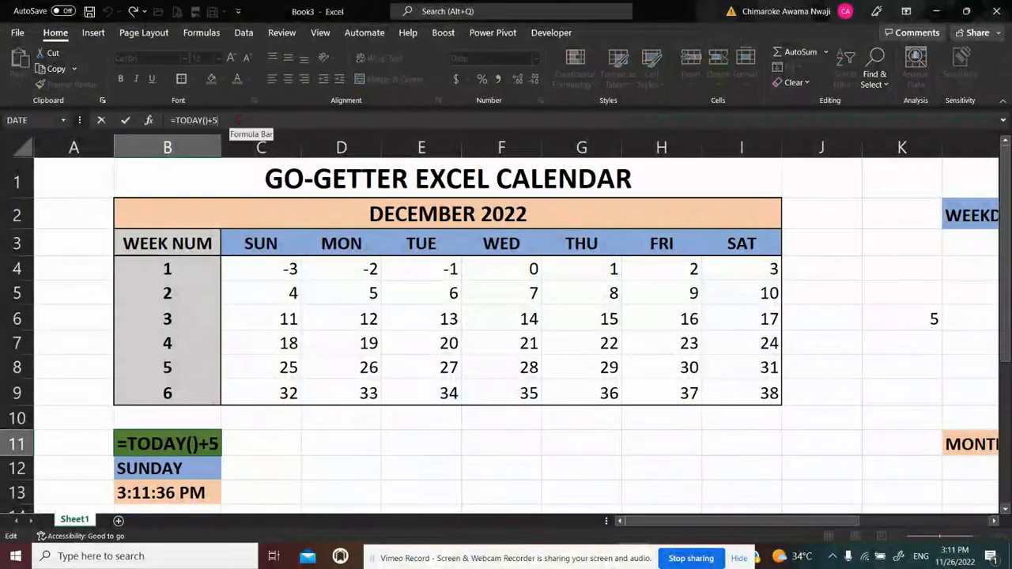
text(+31)
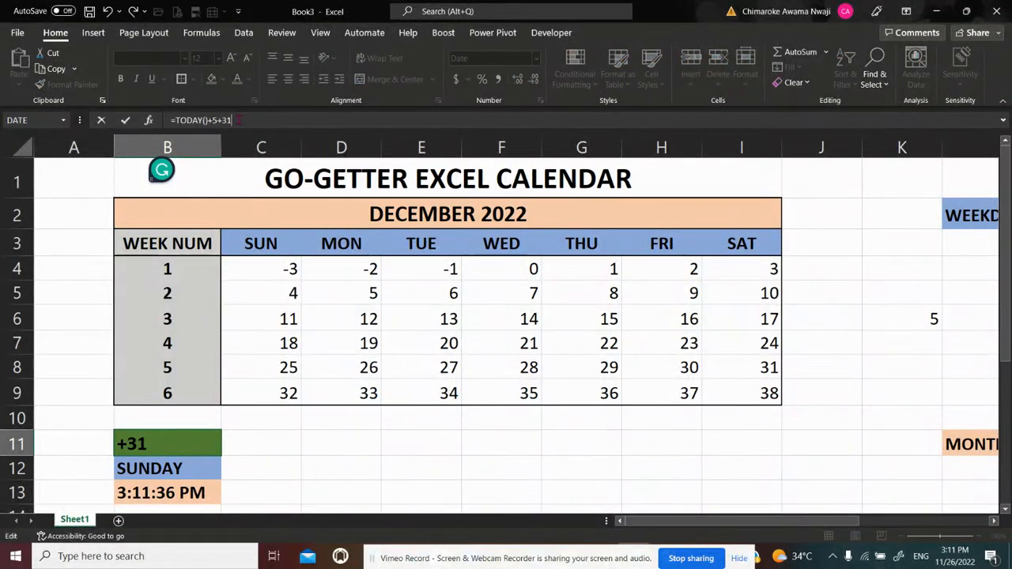
key(Return)
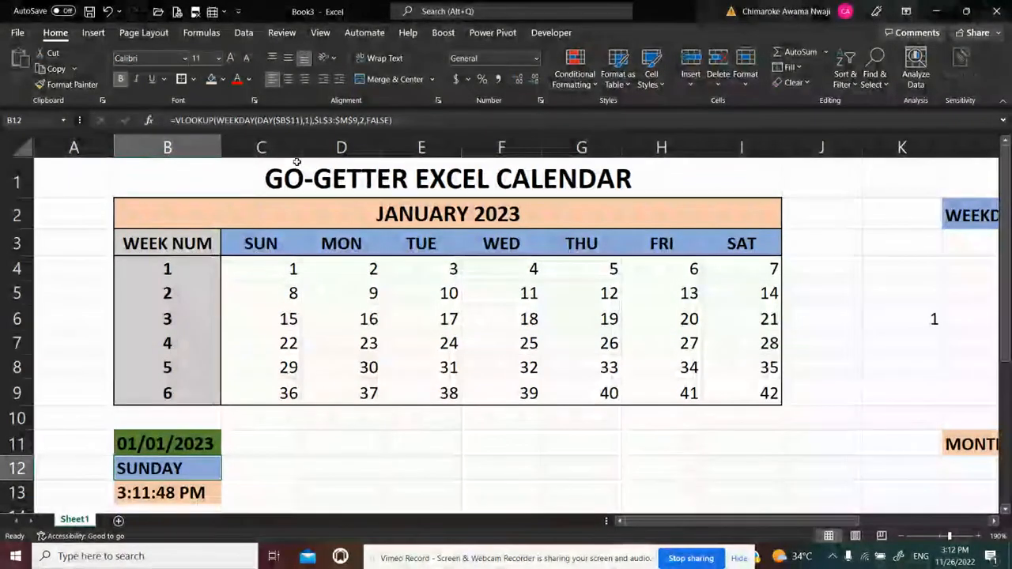
Add another +31 to the formula in B11, giving =TODAY()+5+31+31, to test a February date
click(201, 432)
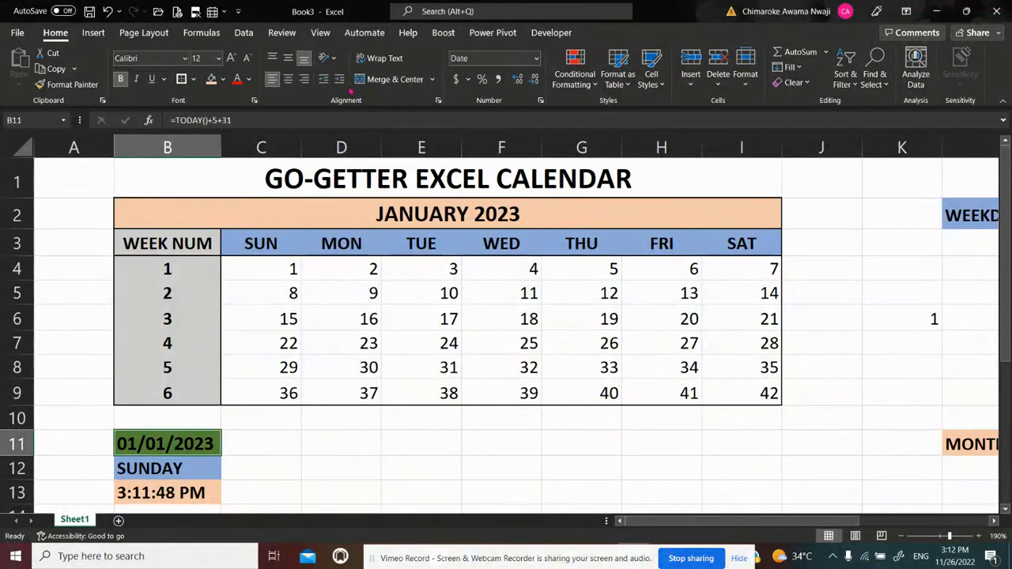
click(293, 120)
text(+31)
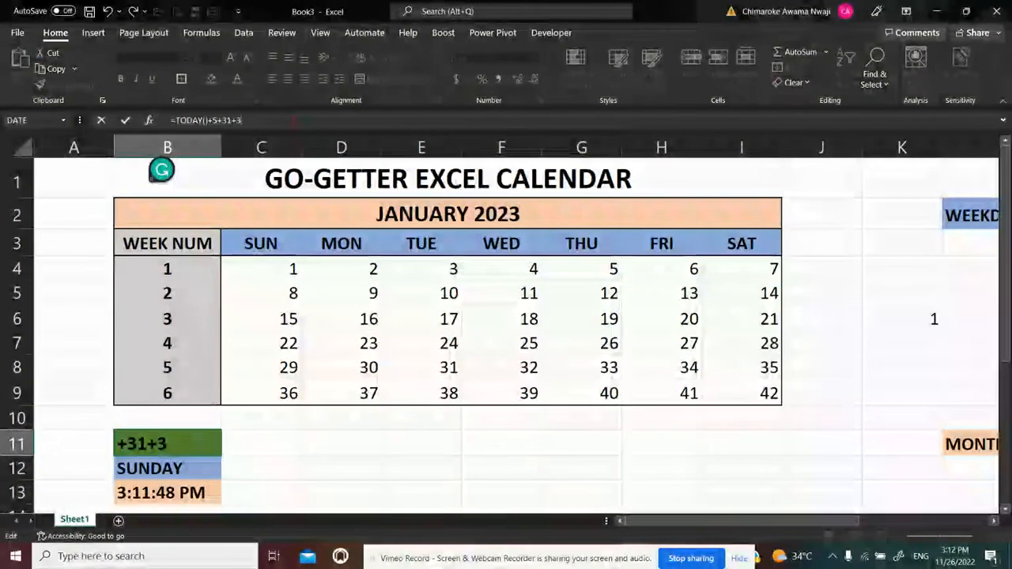
key(Return)
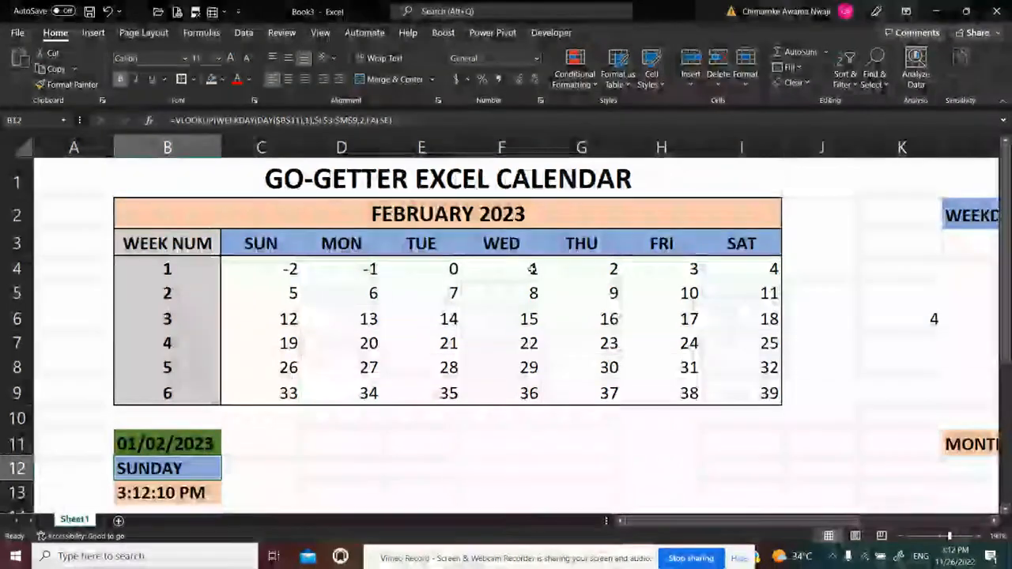
Remove all the added day offsets from B11 so that its formula reads =TODAY() again
click(183, 444)
click(309, 121)
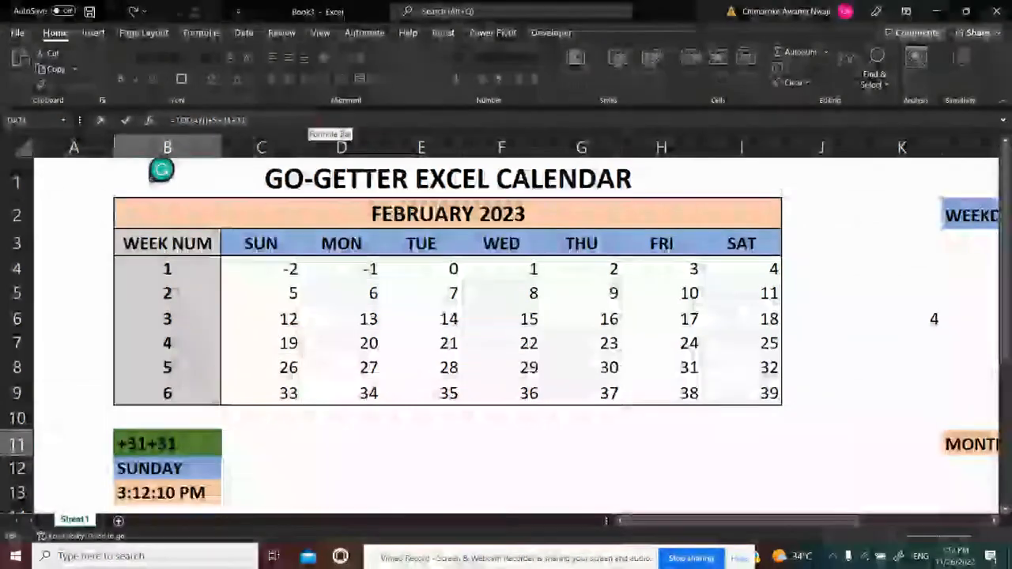
key(BackSpace)
key(BackSpace)
key(BackSpace)
key(BackSpace)
key(BackSpace)
key(BackSpace)
key(BackSpace)
key(BackSpace)
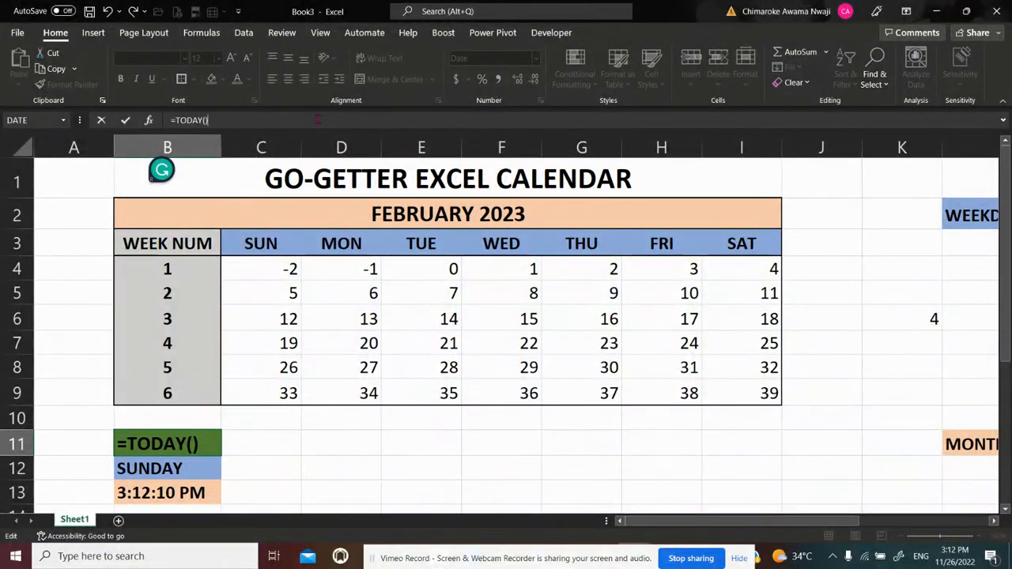
key(Return)
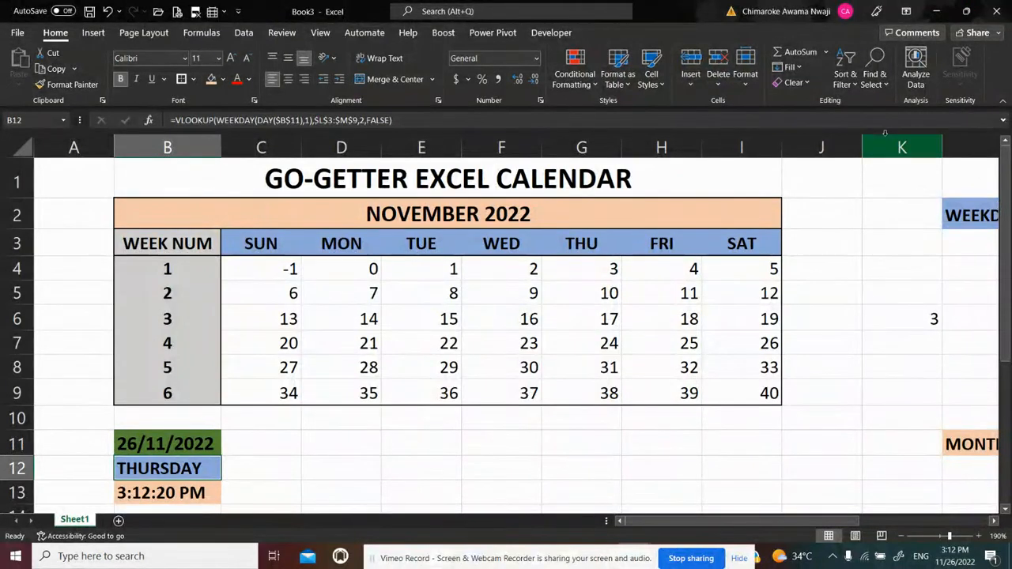
Delete the helper WEEKDAY formula from cell K6
click(929, 317)
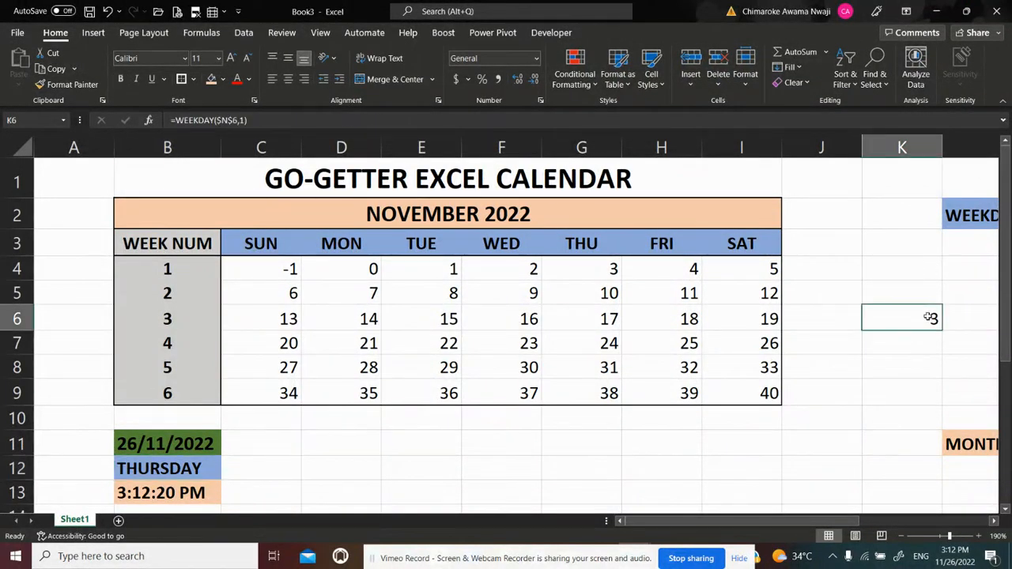
key(BackSpace)
key(Return)
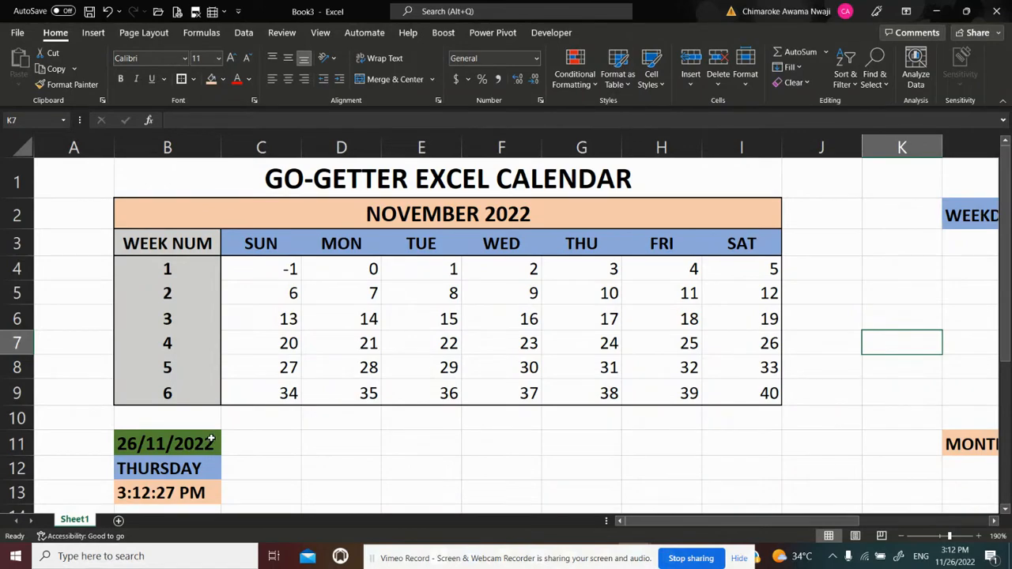
Clear the weekday-name VLOOKUP formula from cell B12
click(172, 468)
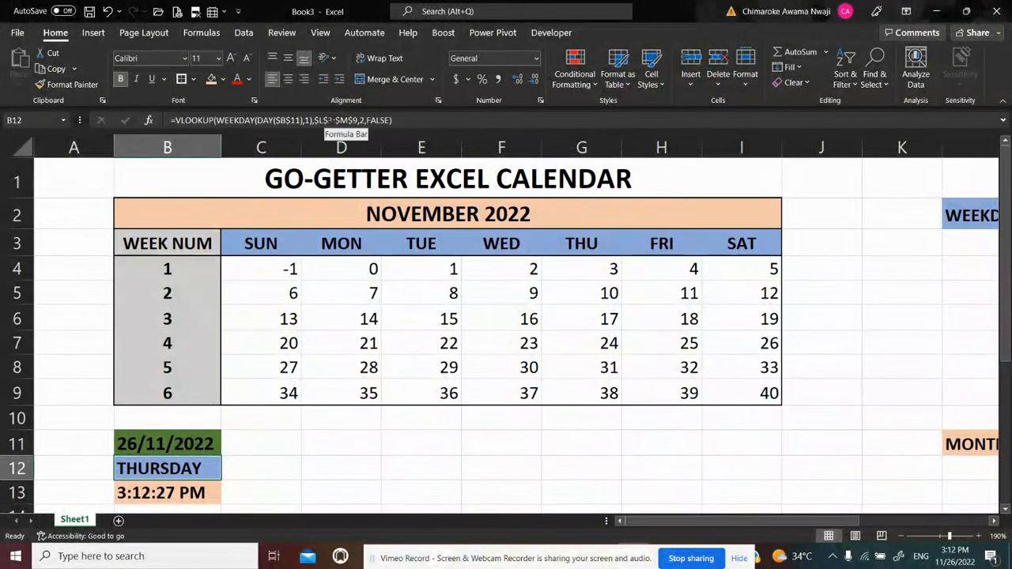
click(245, 120)
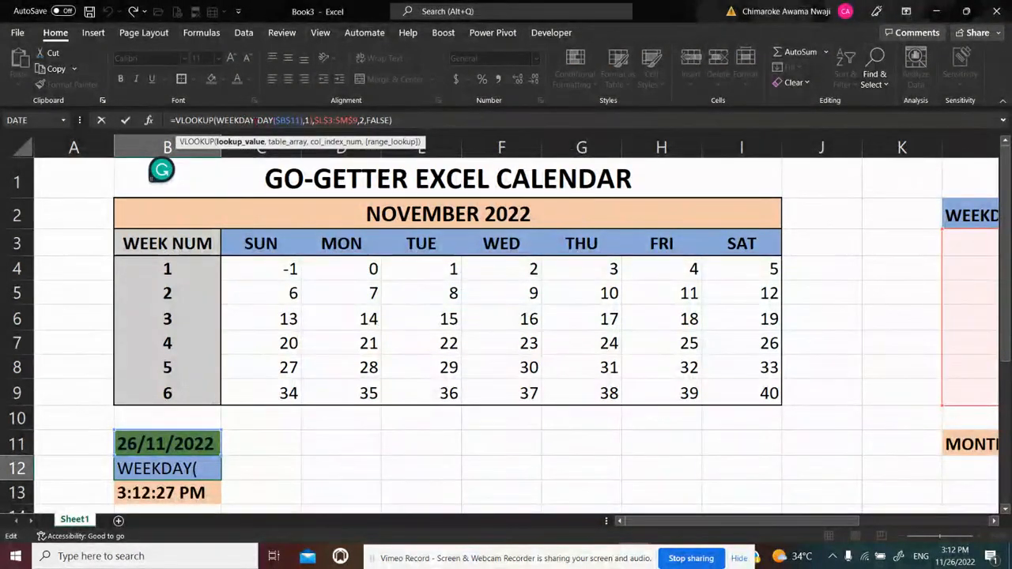
click(276, 120)
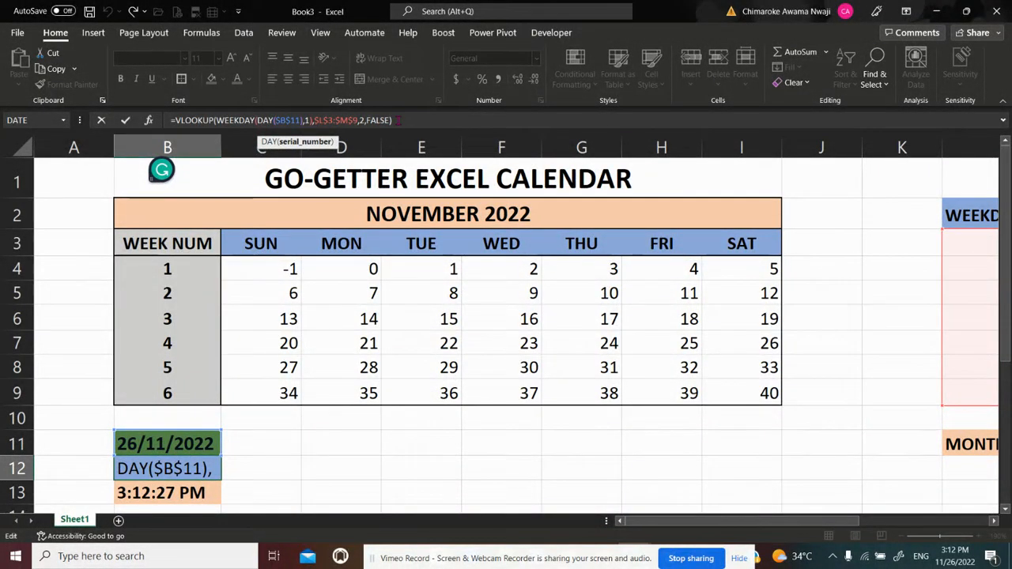
click(399, 121)
key(BackSpace)
key(BackSpace)
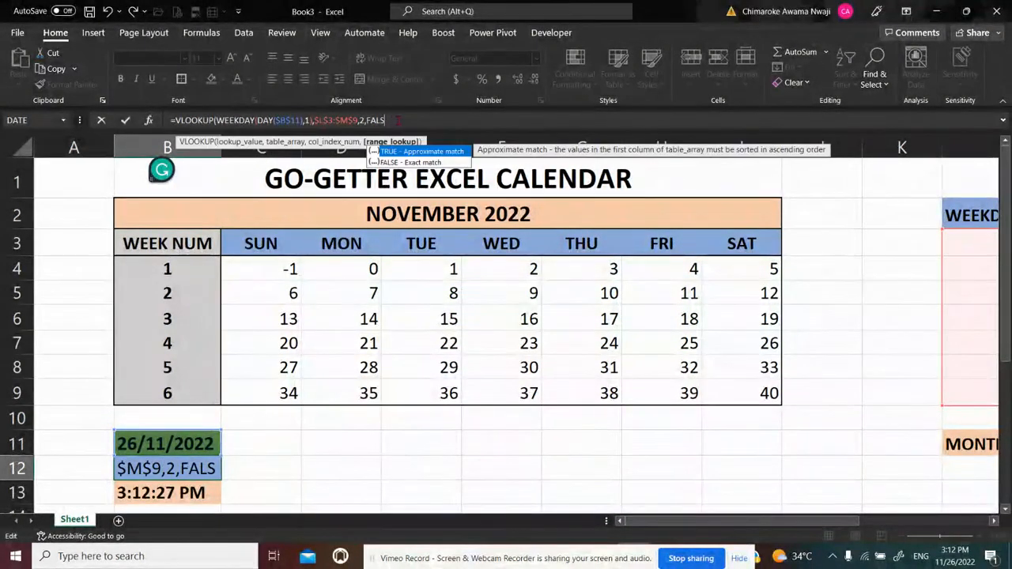
key(BackSpace)
key(BackSpace)
key(BackSpace)
key(BackSpace)
key(BackSpace)
key(BackSpace)
key(BackSpace)
key(BackSpace)
key(BackSpace)
key(BackSpace)
key(BackSpace)
key(BackSpace)
key(BackSpace)
key(BackSpace)
key(BackSpace)
key(BackSpace)
key(BackSpace)
key(BackSpace)
key(BackSpace)
key(BackSpace)
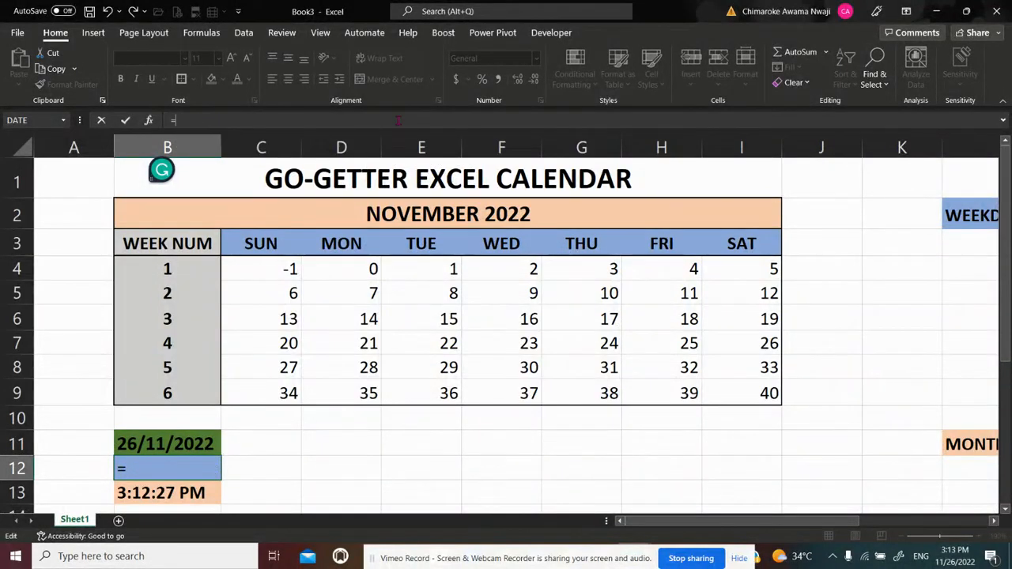
key(BackSpace)
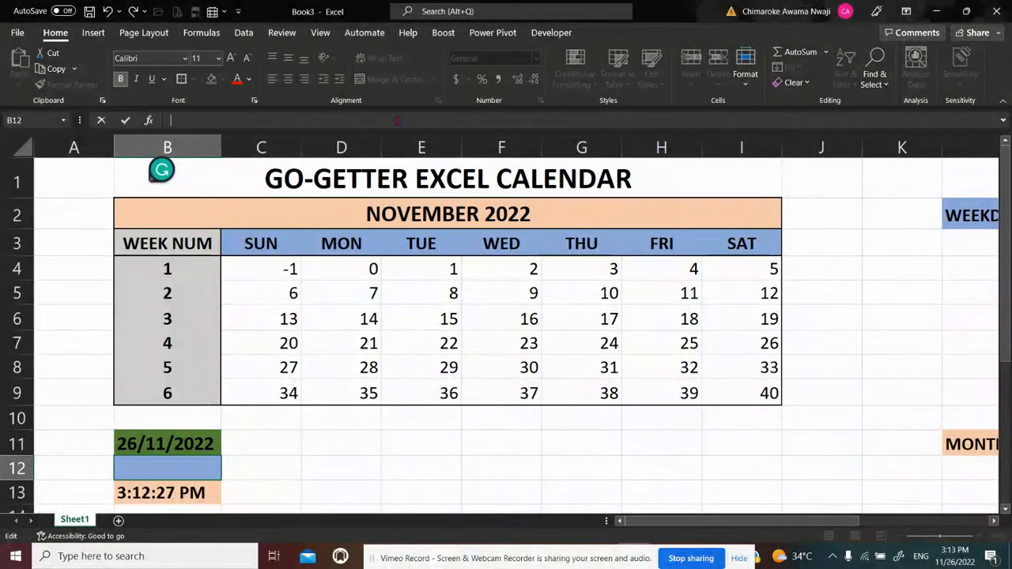
key(Return)
key(Up)
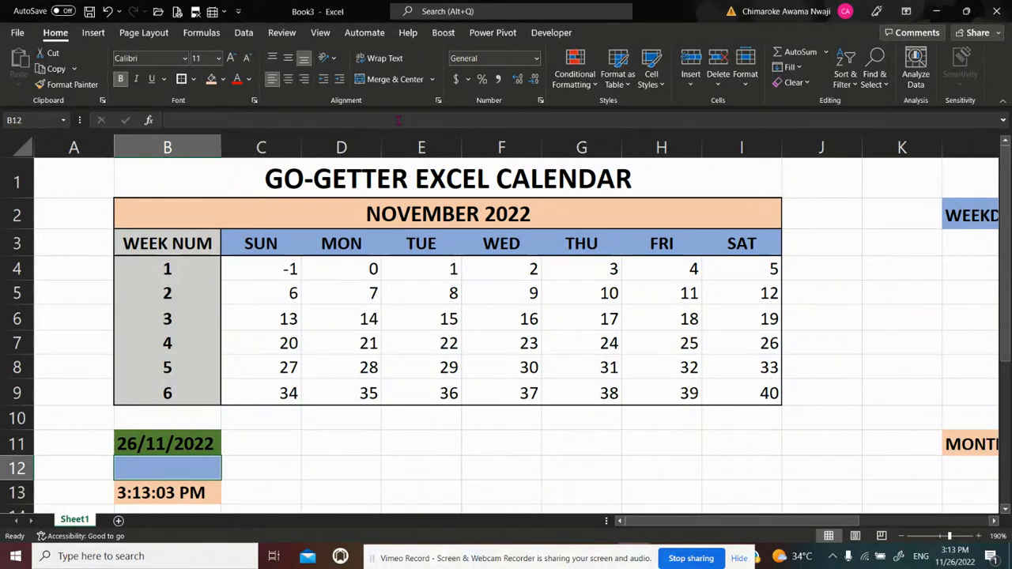
text(=)
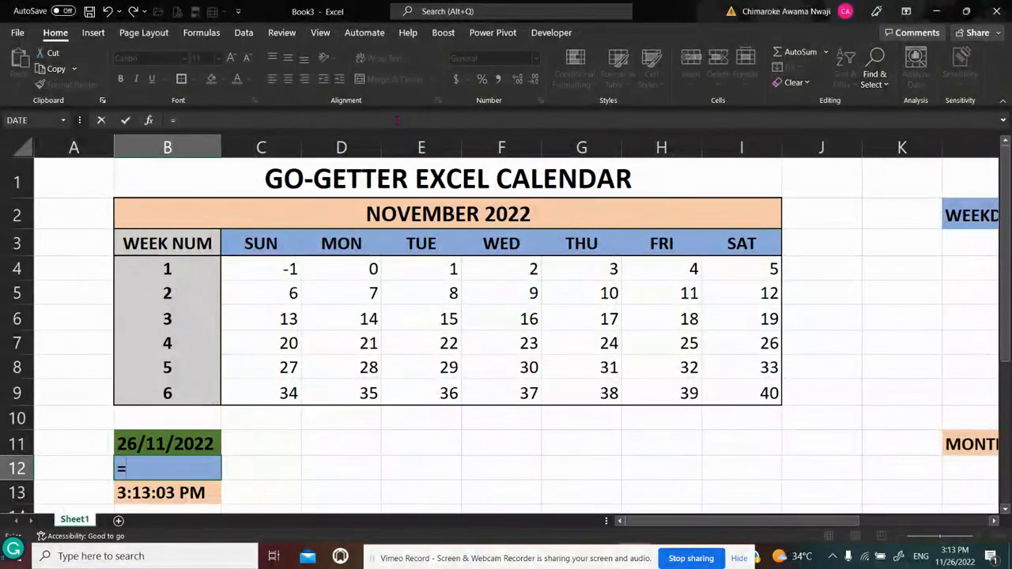
text(VLOO)
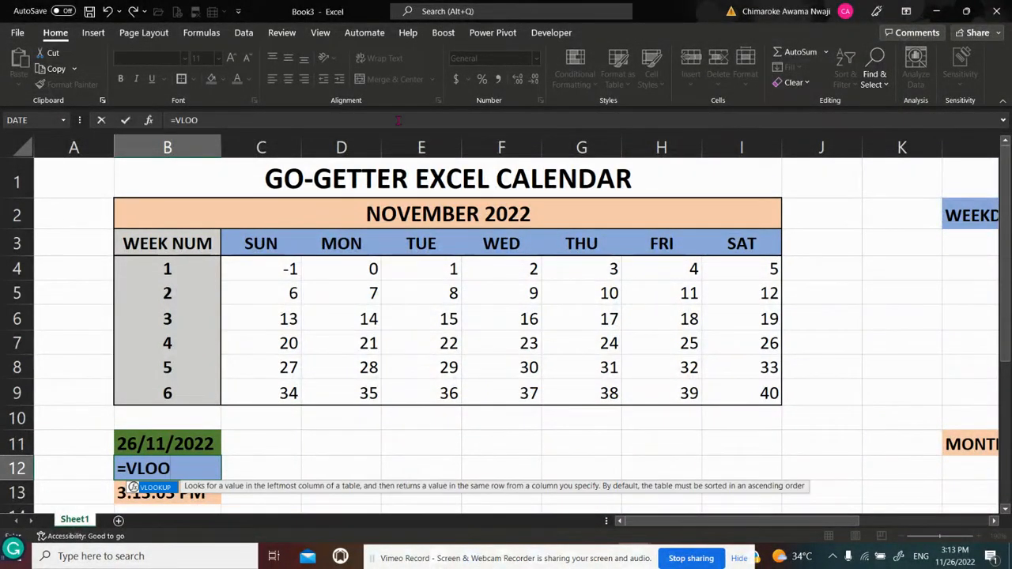
text(KUP()
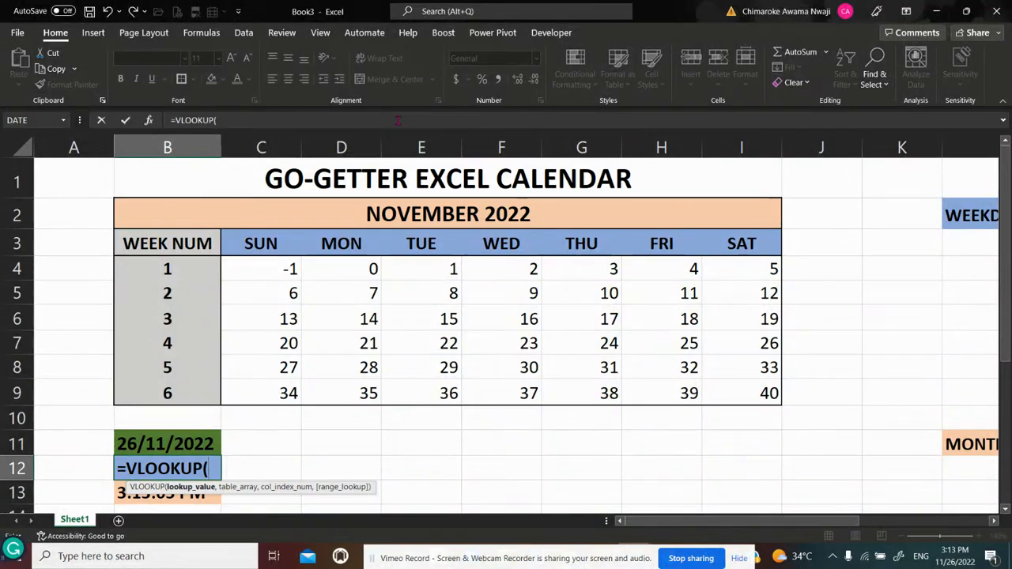
text(DA)
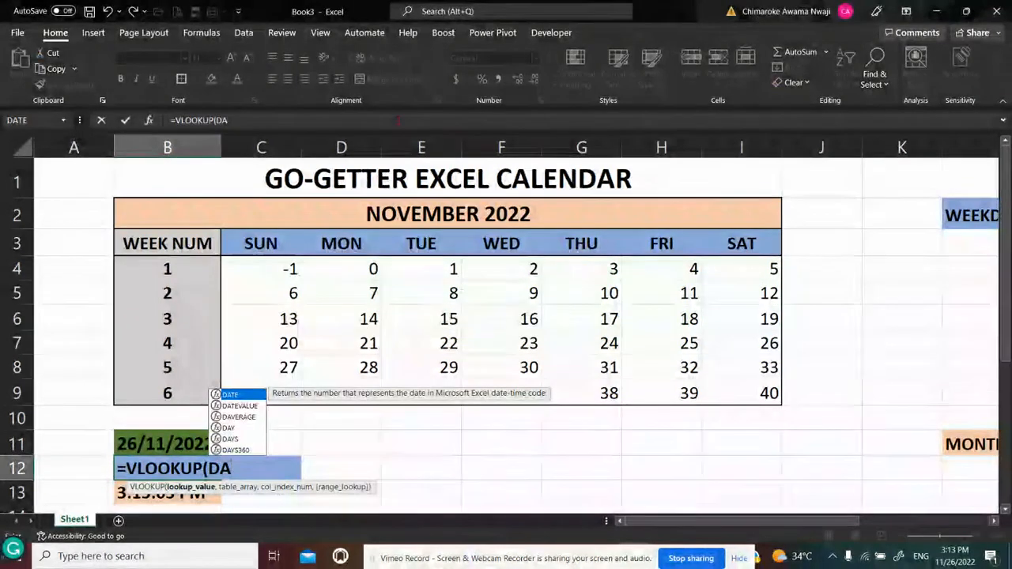
text(Y()
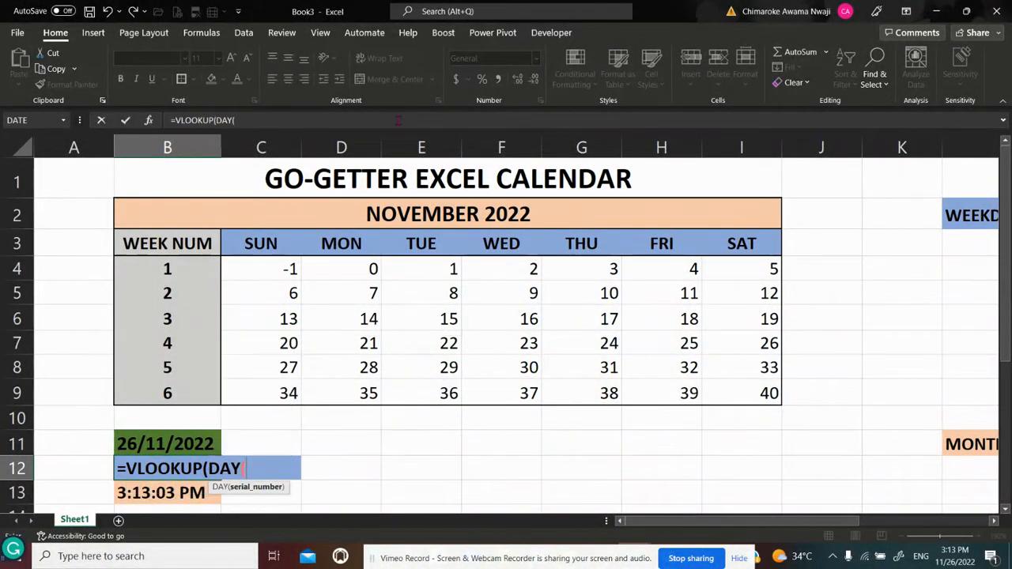
click(151, 445)
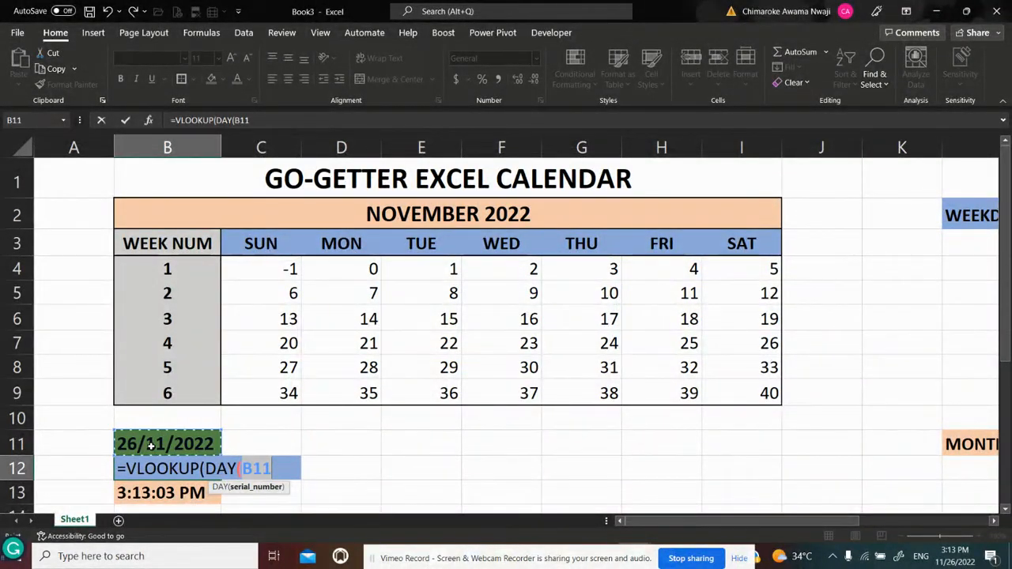
key(F4)
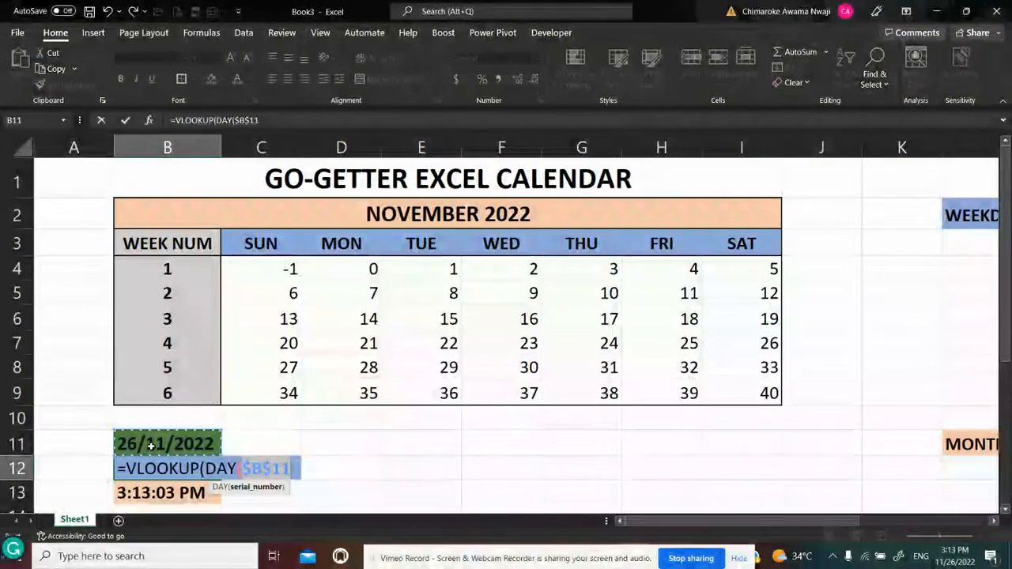
text())
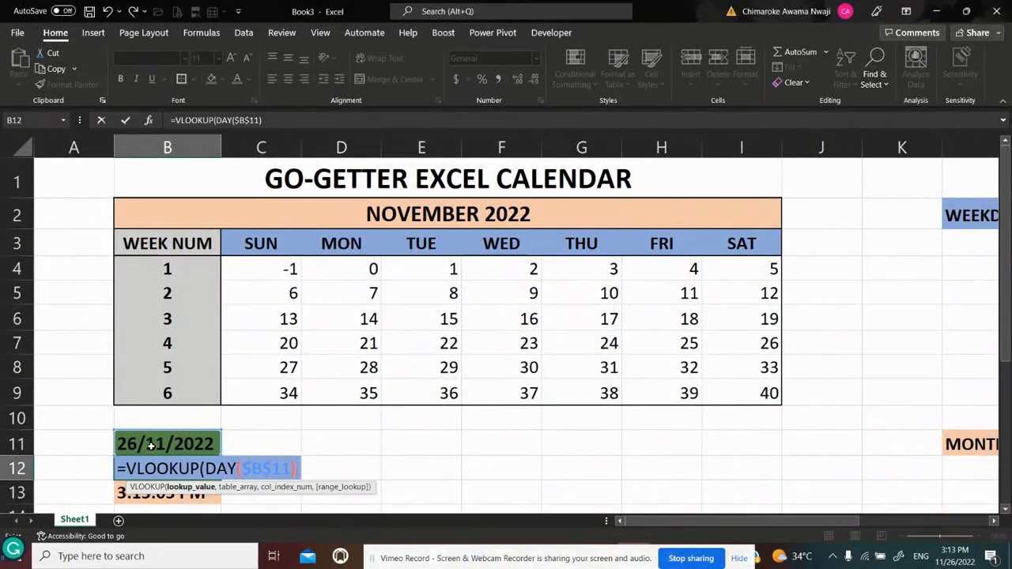
text(,)
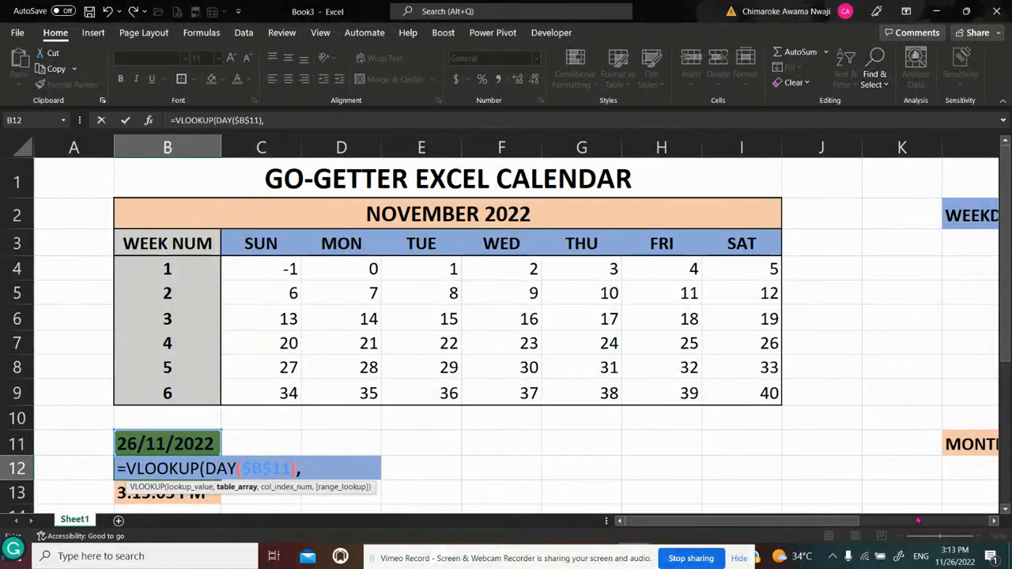
mouse_move(852, 522)
mouse_down()
mouse_move(949, 522)
mouse_move(843, 526)
mouse_up()
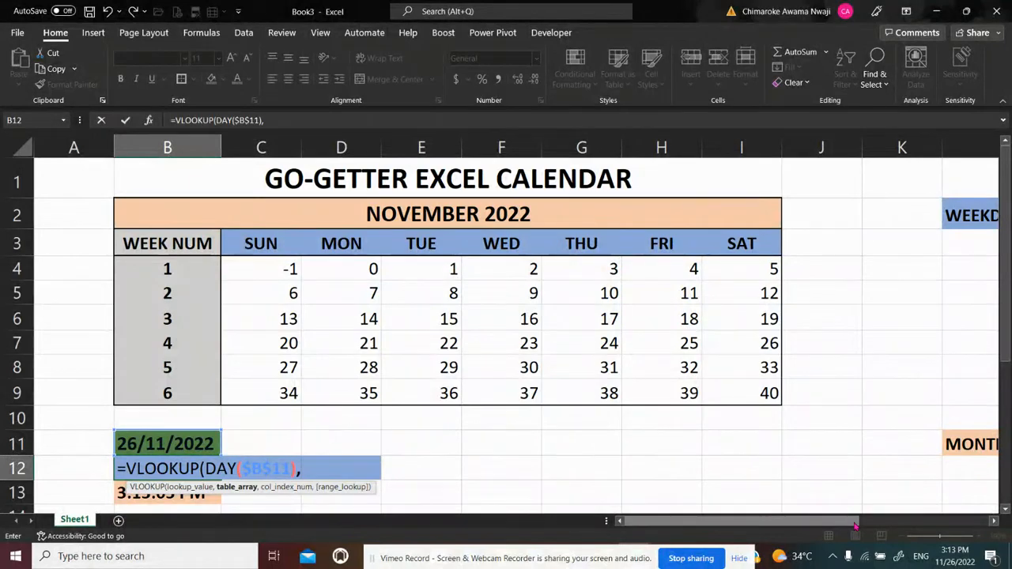
key(Escape)
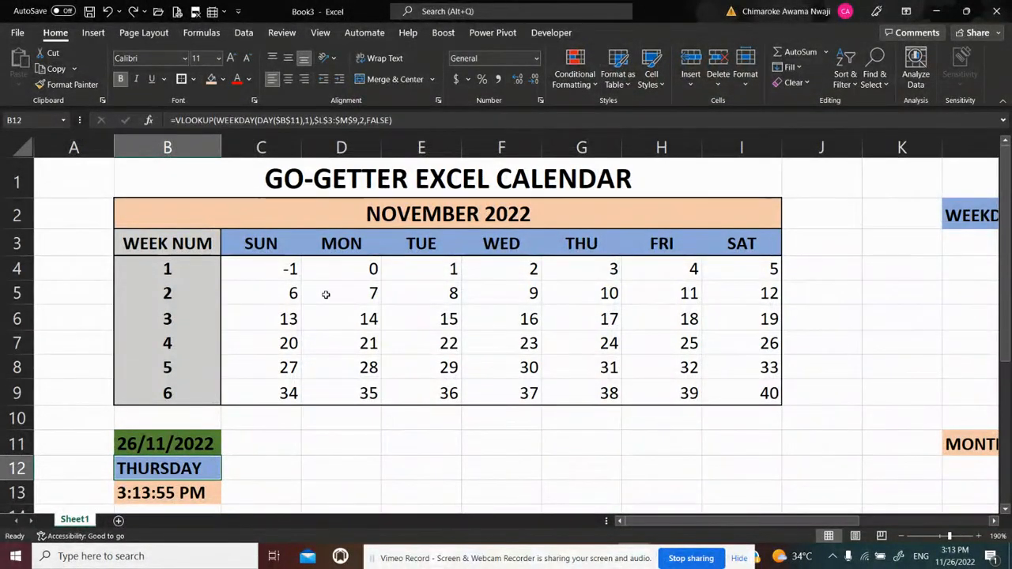
click(294, 120)
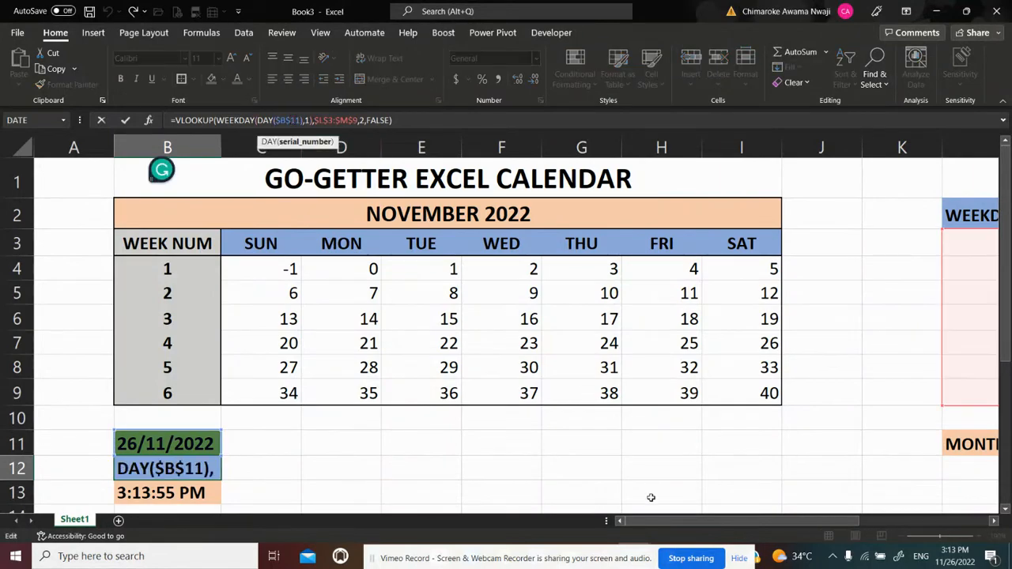
mouse_move(730, 526)
mouse_down()
mouse_move(740, 526)
mouse_move(719, 527)
mouse_up()
key(ctrl+Return)
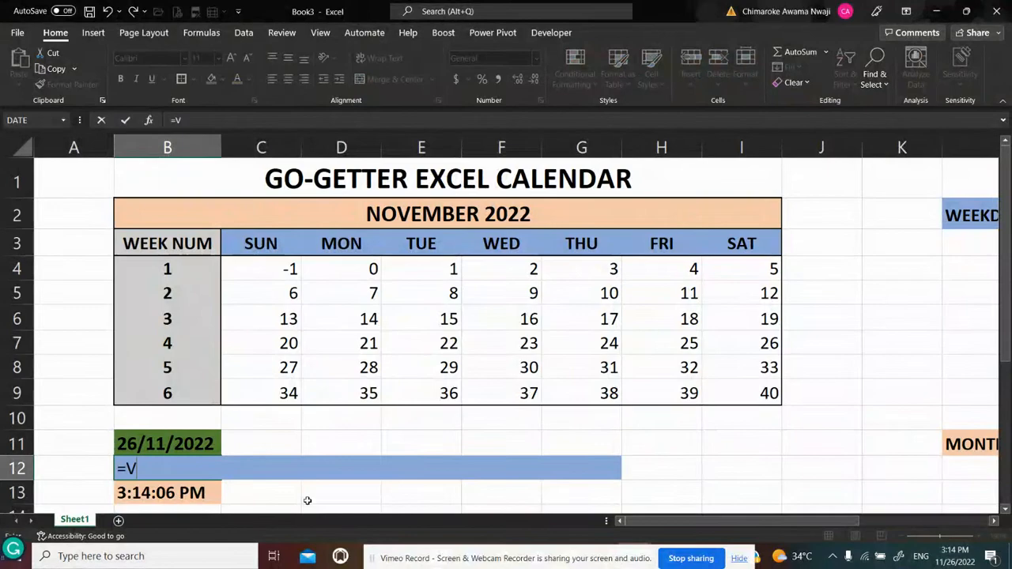
Start a new formula in B12 with =VLOOKUP(WEEKDAY(DAY($B$11),1), using the return type that numbers Sunday 1 through Saturday 7
text(LOOK)
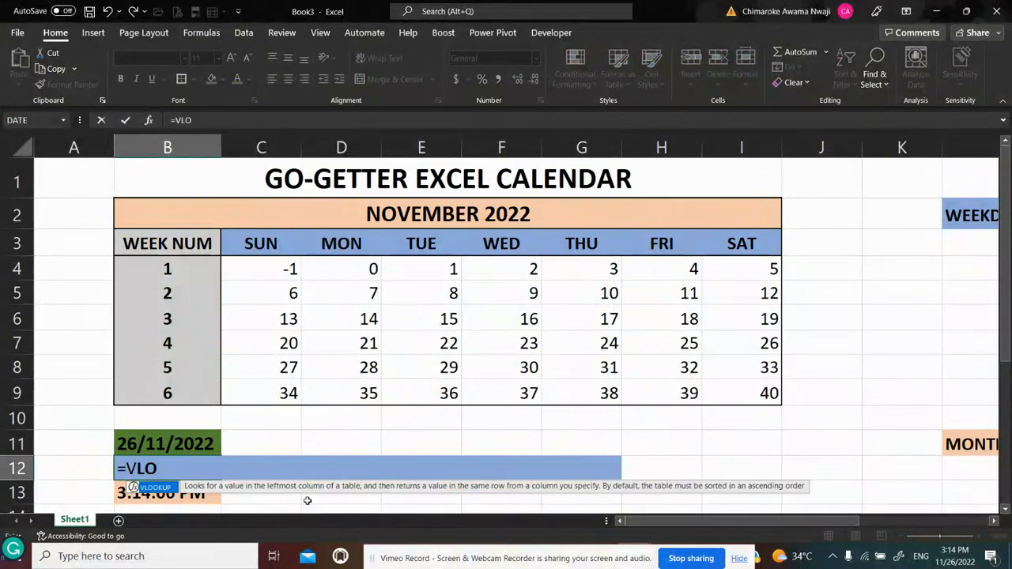
text(UP)
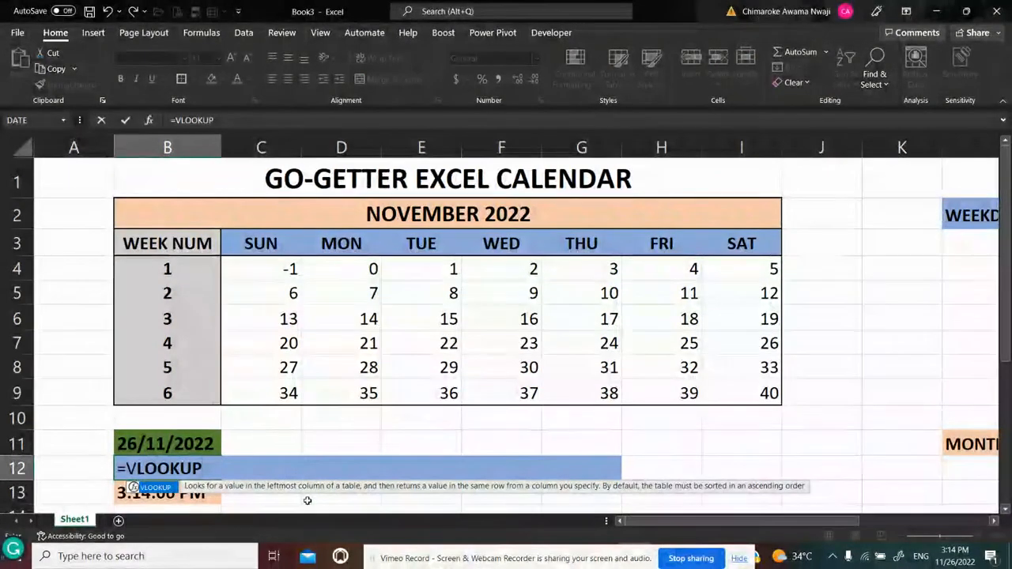
text(()
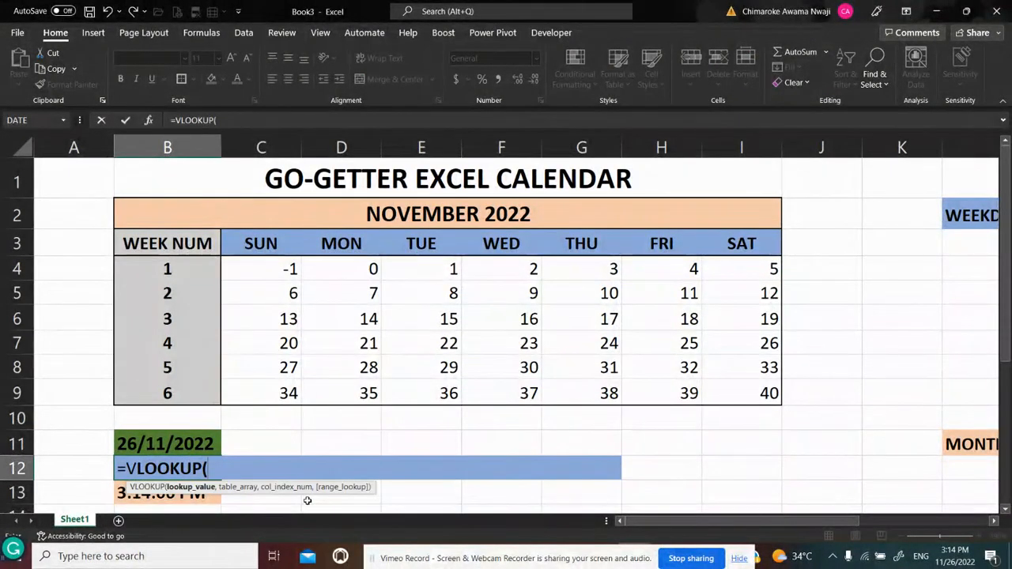
text(WEEKDAY)
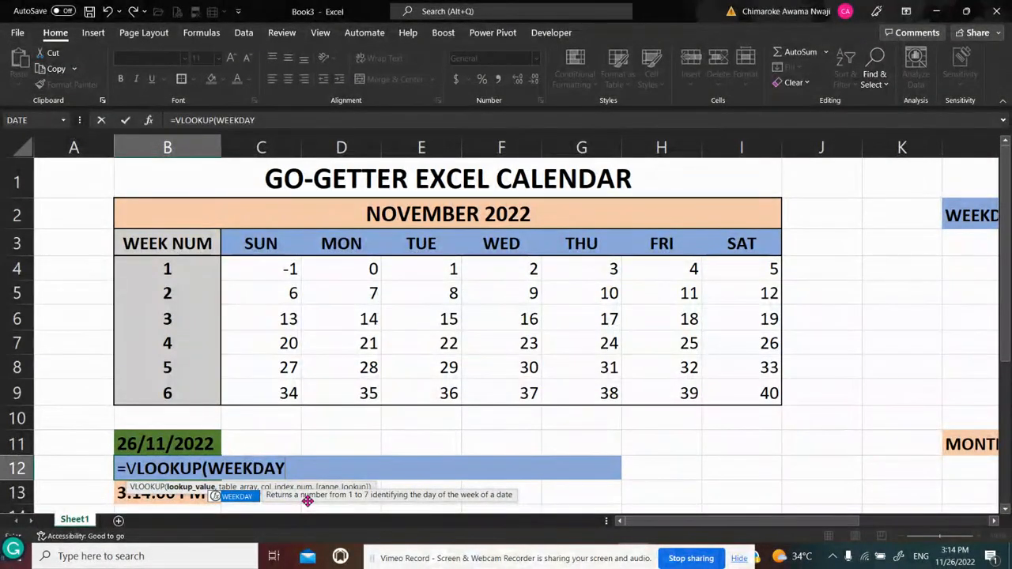
text(()
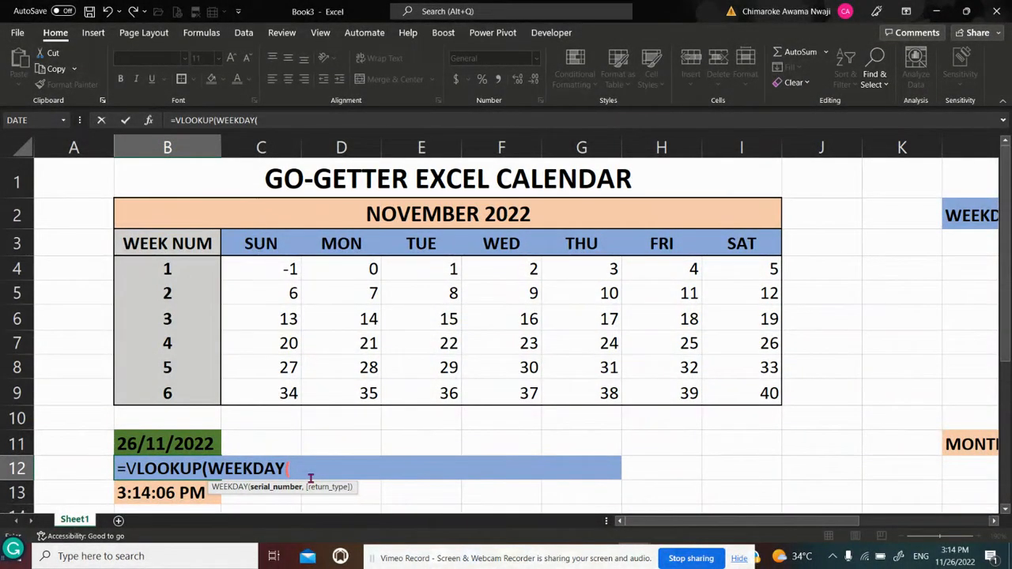
text(DAY)
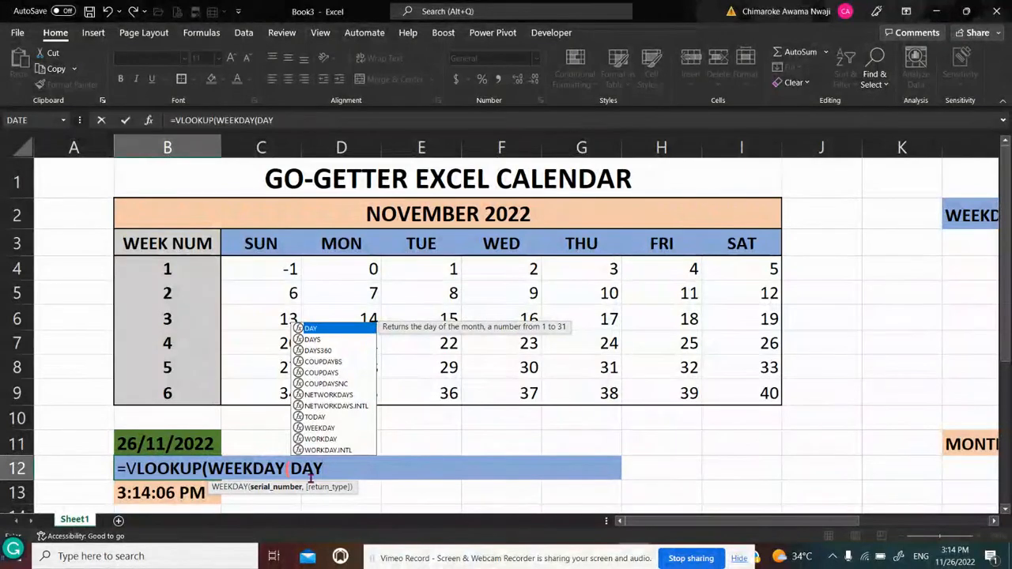
text(()
click(167, 445)
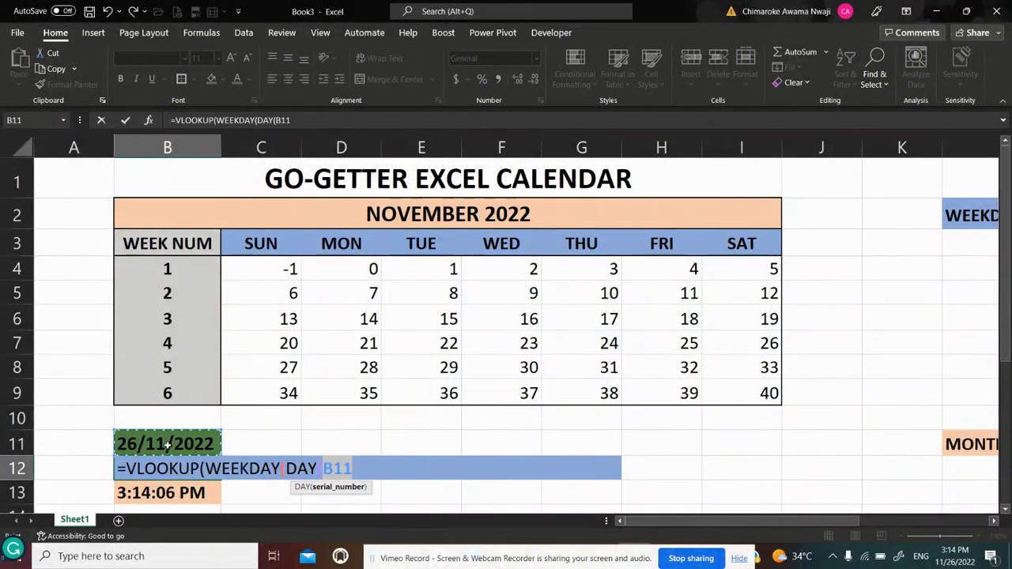
key(F4)
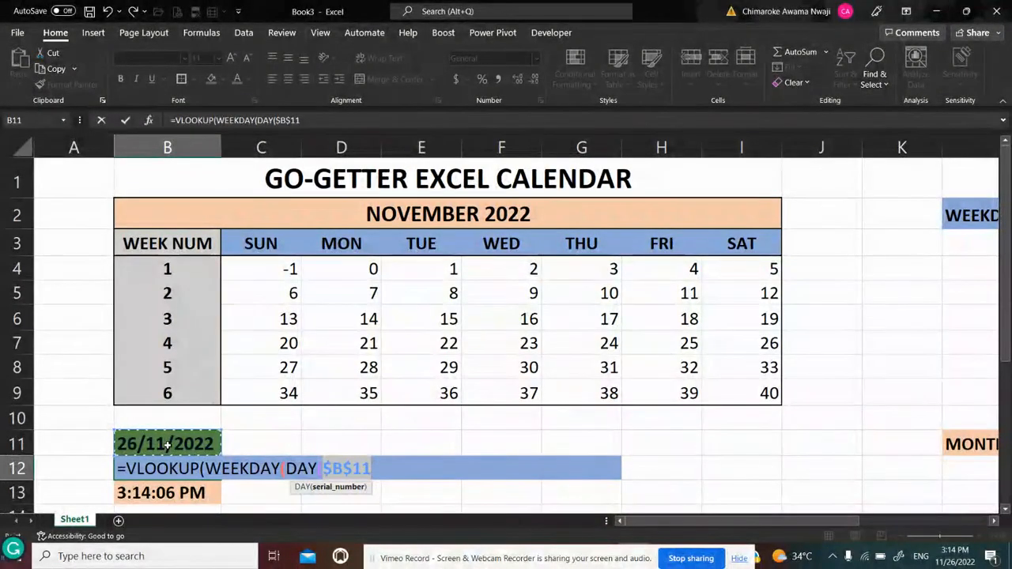
text(),)
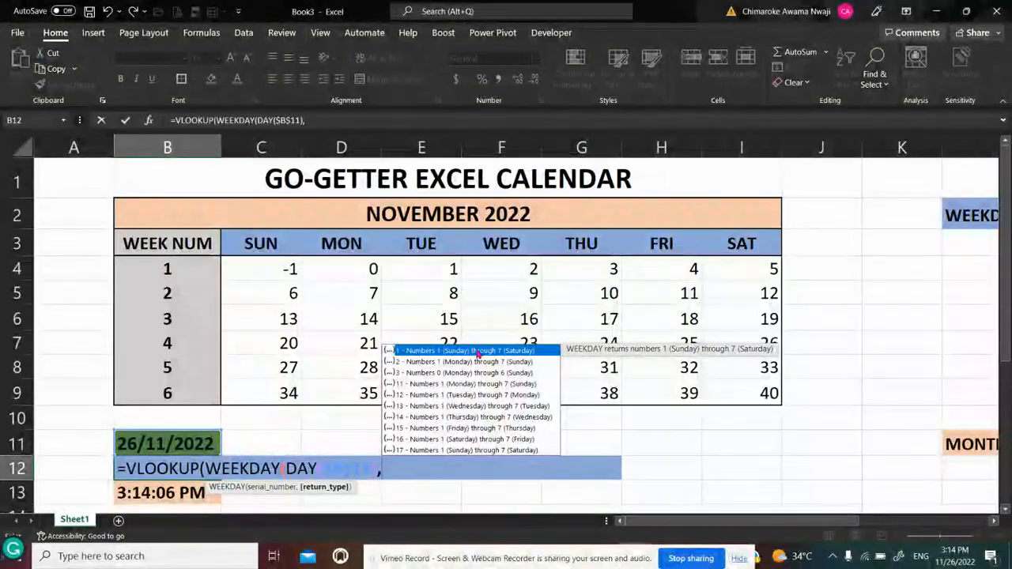
double_click(477, 351)
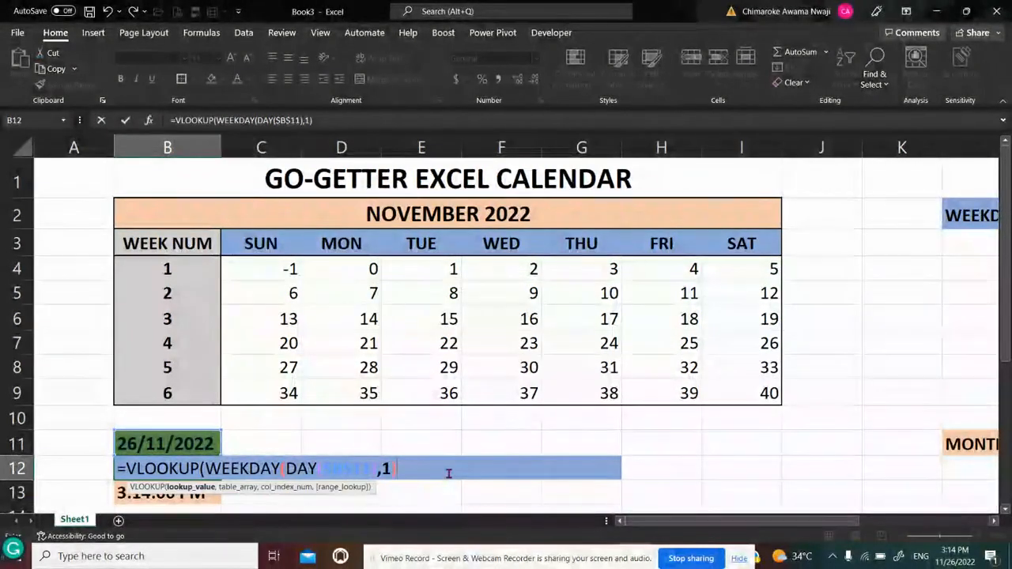
text())
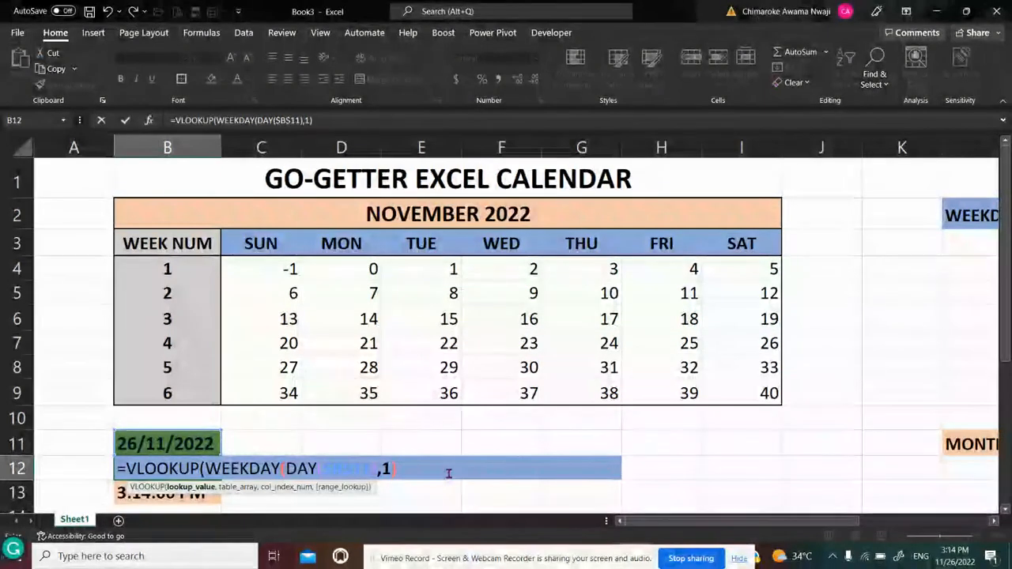
text(,)
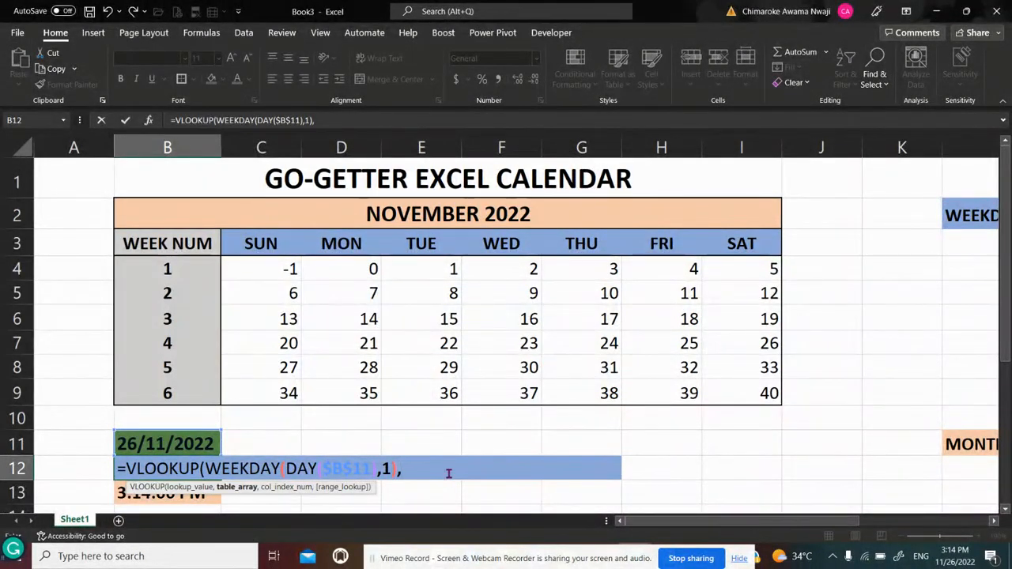
Add the weekday number and name table as the lookup's table array in B12, using the absolute range $L$3:$M$9
drag(839, 521, 928, 521)
click(632, 239)
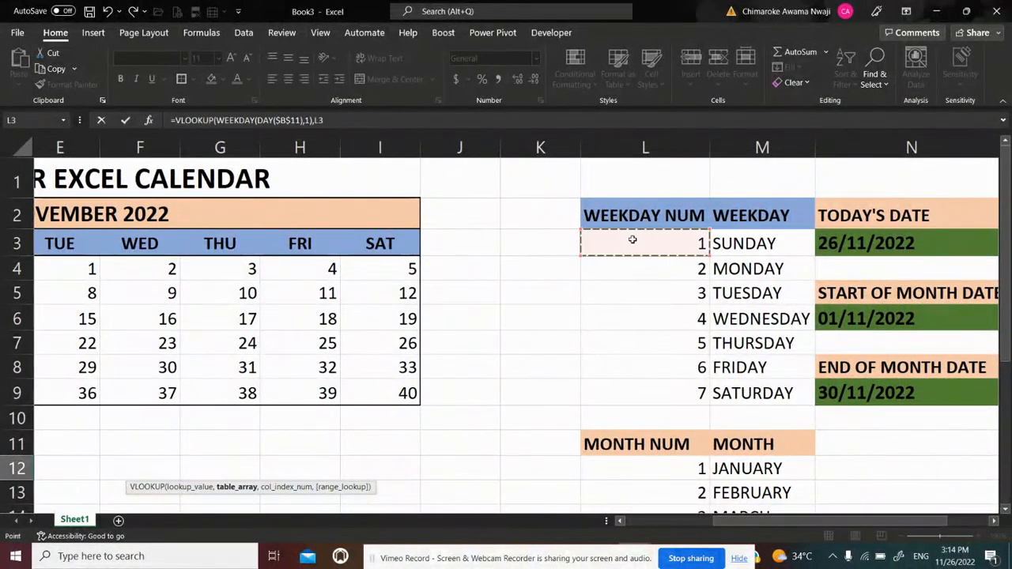
key(shift+Right)
key(shift+Down)
key(shift+Down)
key(shift+Down)
key(shift+Down)
key(shift+Down)
key(shift+Down)
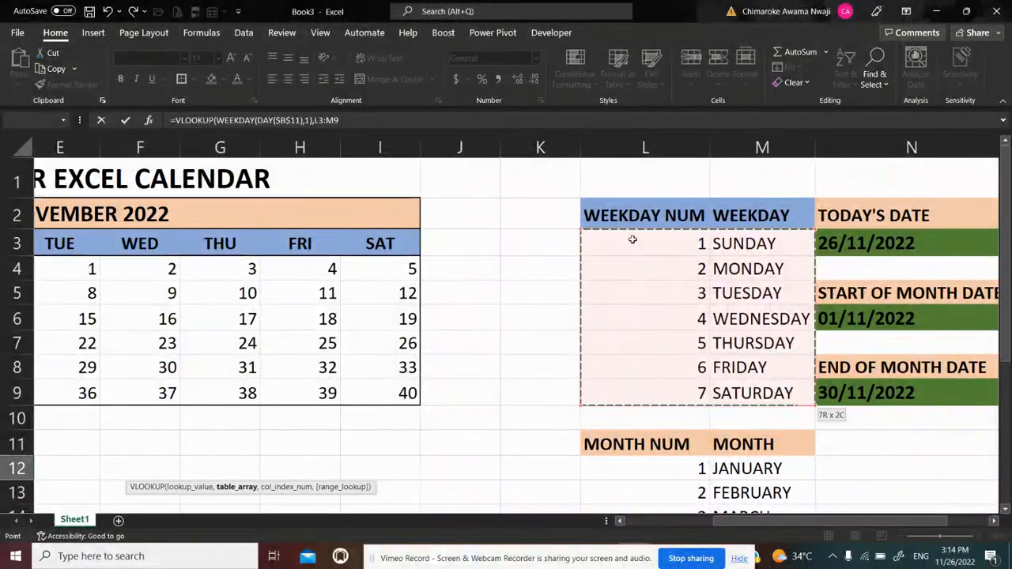
key(F4)
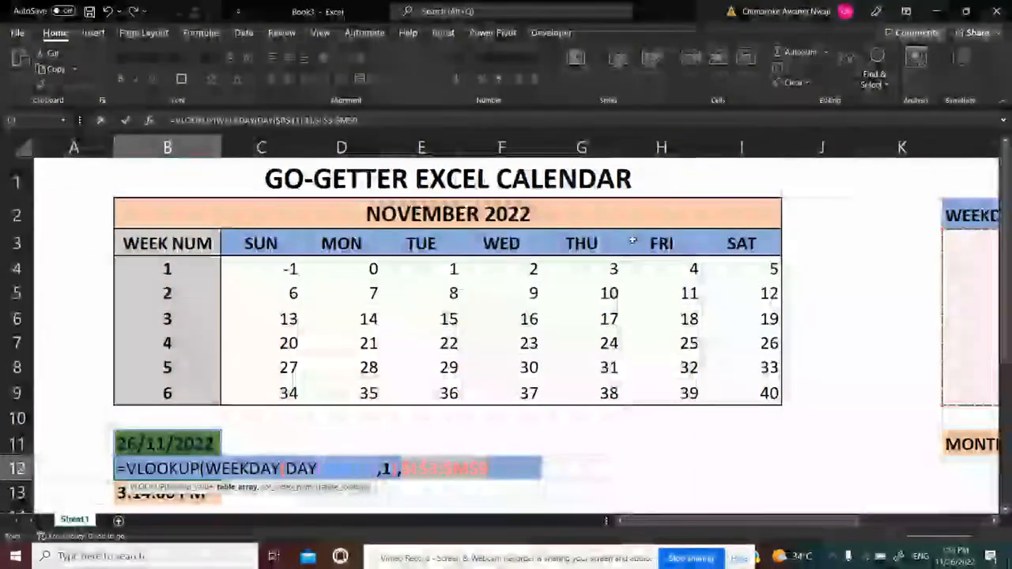
Complete the B12 VLOOKUP formula with column index 2 and an exact match (FALSE), and enter it
text(,)
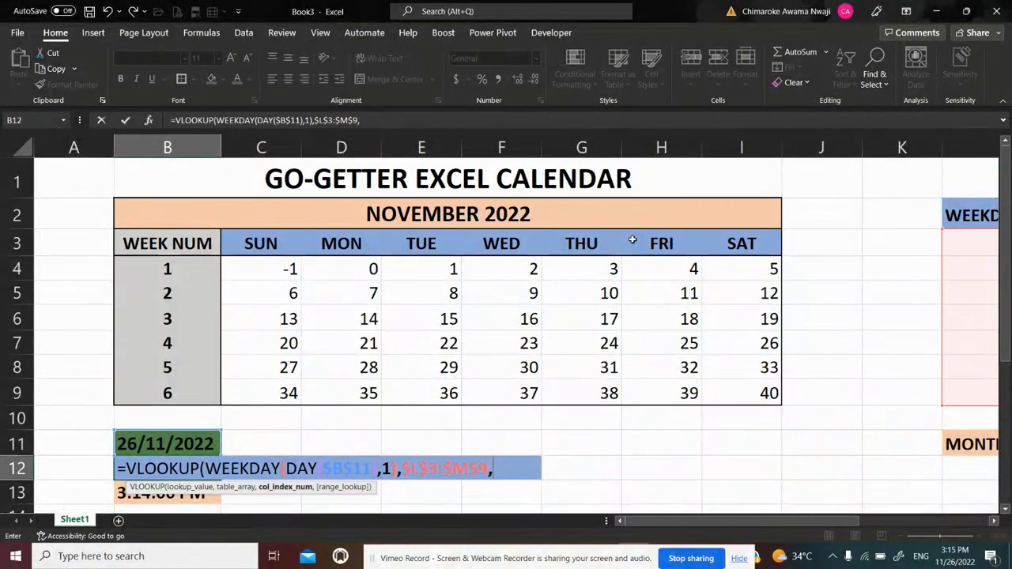
text(2)
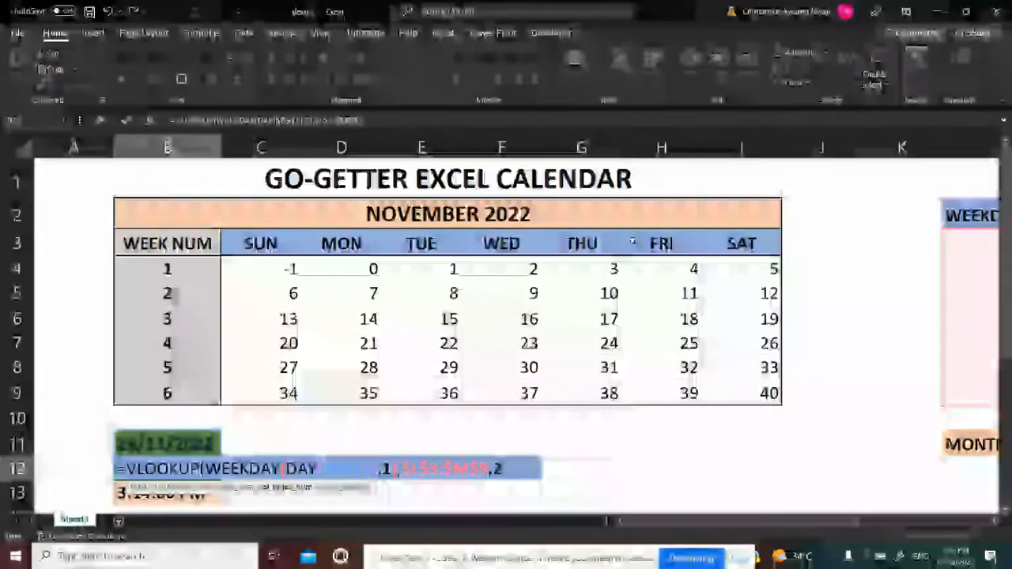
text(,)
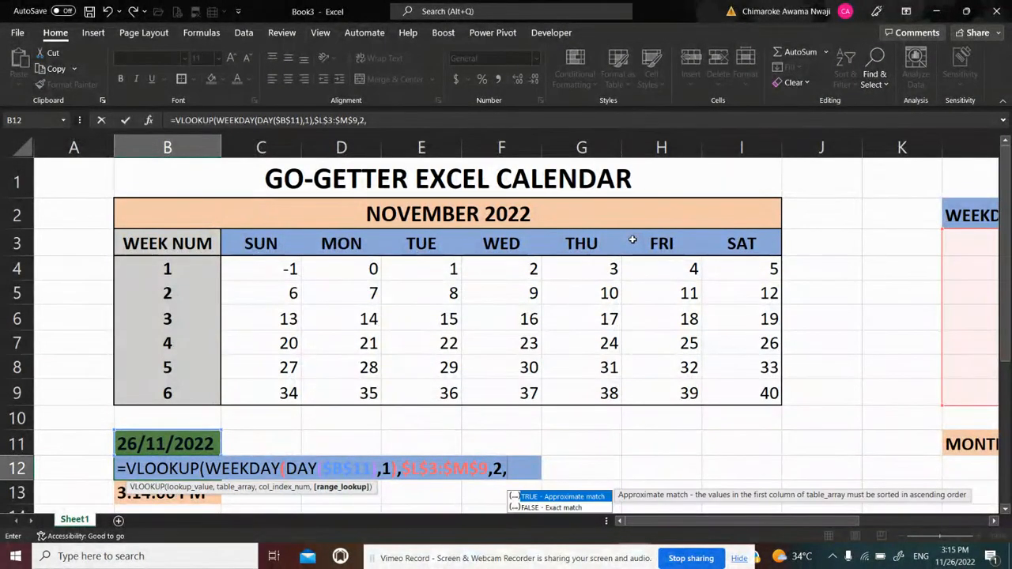
text(FALSE)
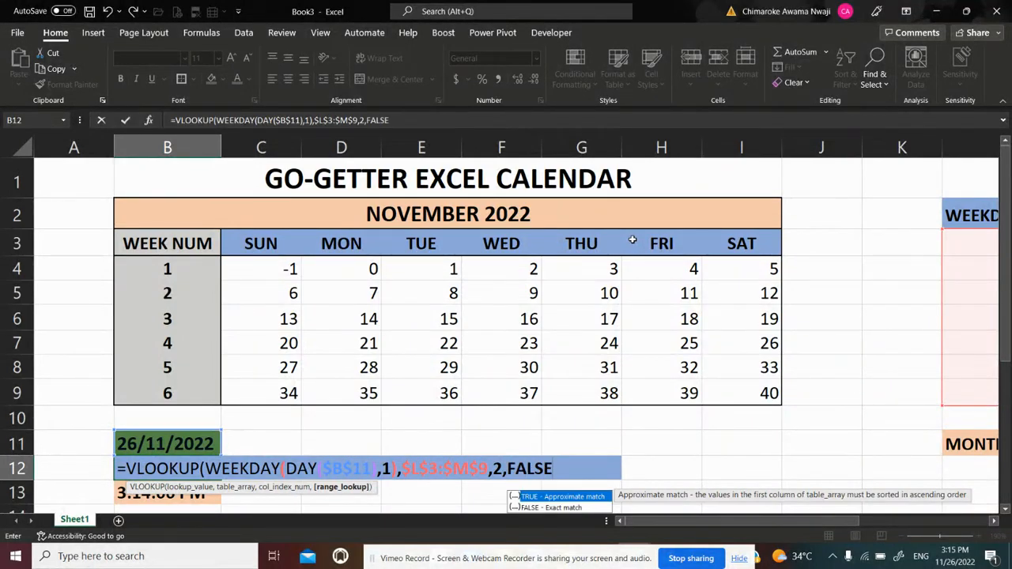
text())
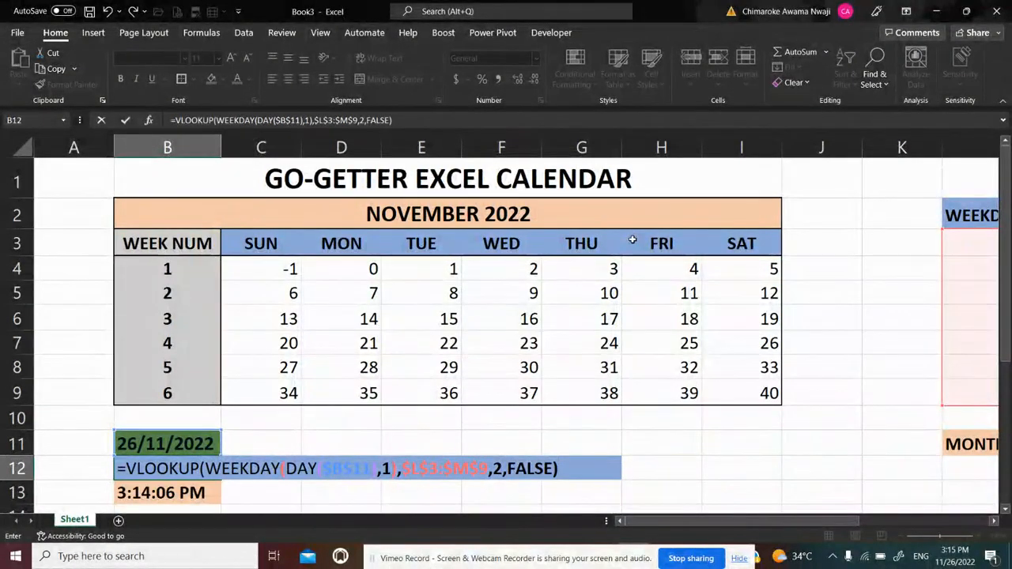
key(ctrl+Return)
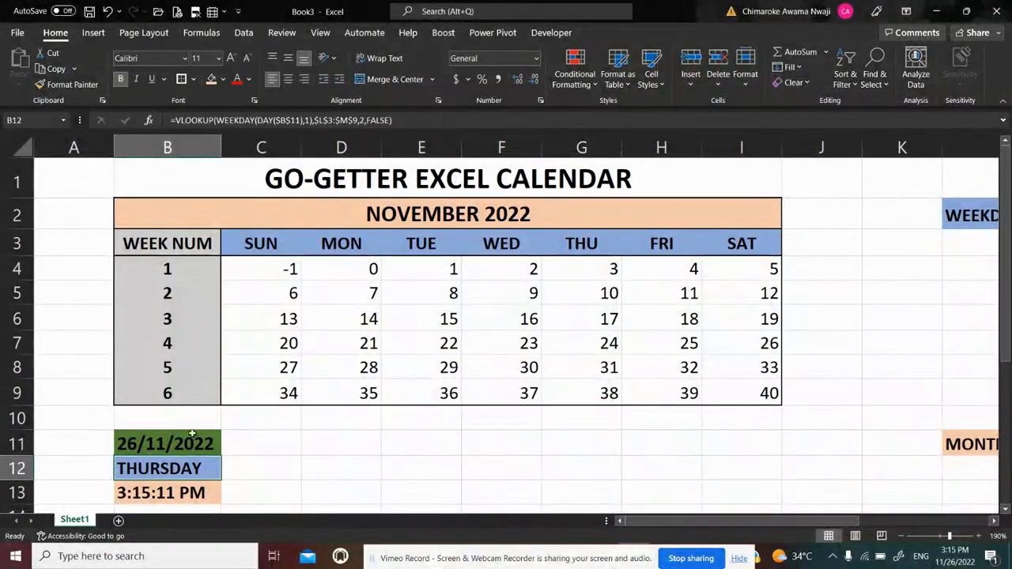
Check today's date in B11 against Saturday the 26th in the grid and clear the weekday lookup formula from B12
click(158, 445)
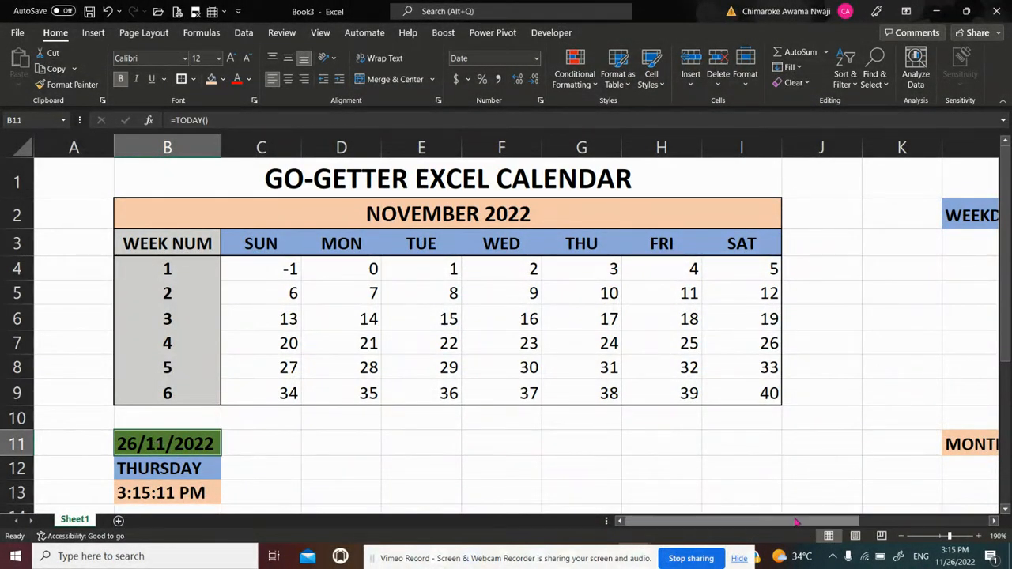
mouse_move(797, 521)
mouse_down()
mouse_move(864, 520)
mouse_move(781, 532)
mouse_up()
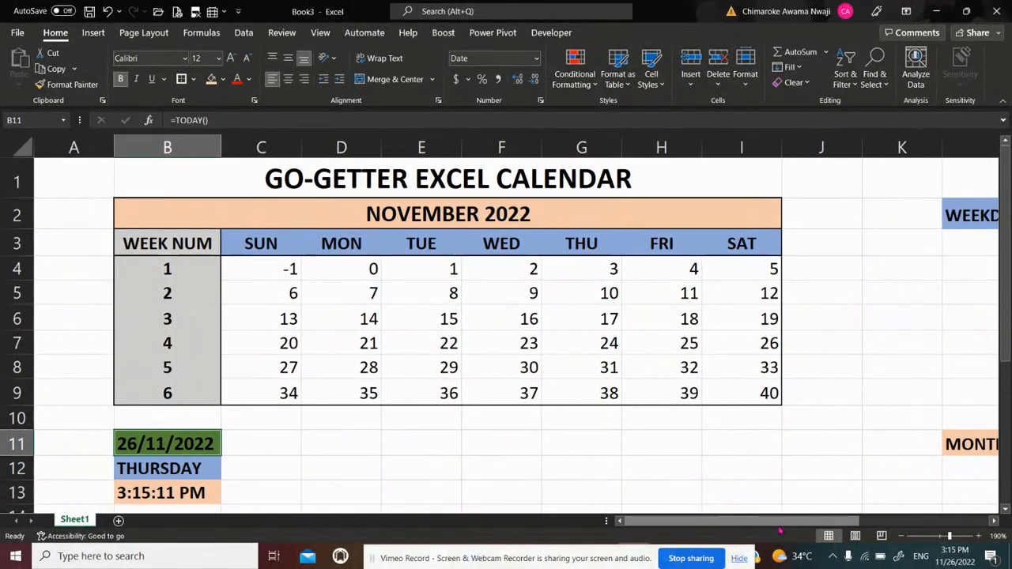
click(771, 342)
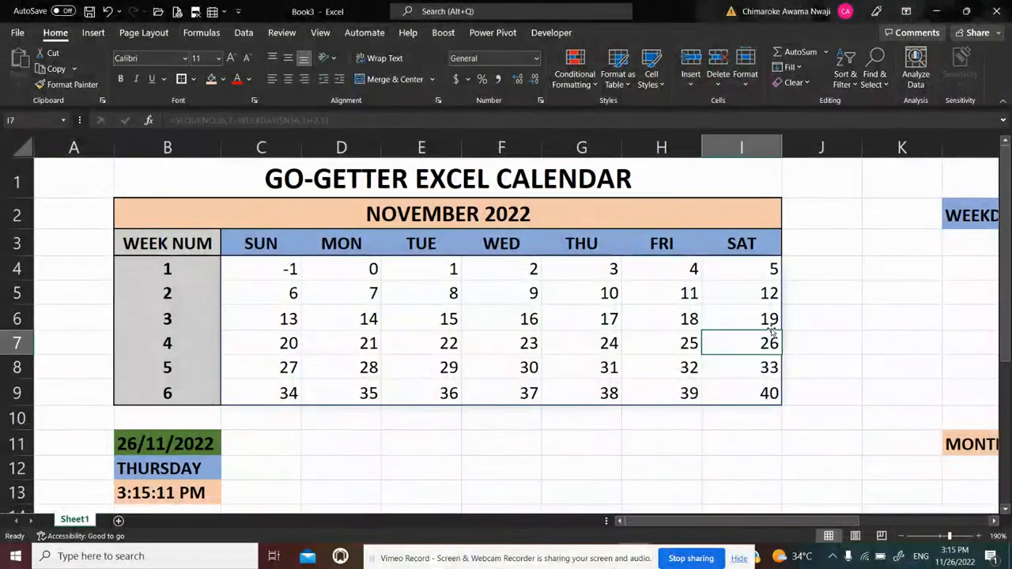
click(176, 466)
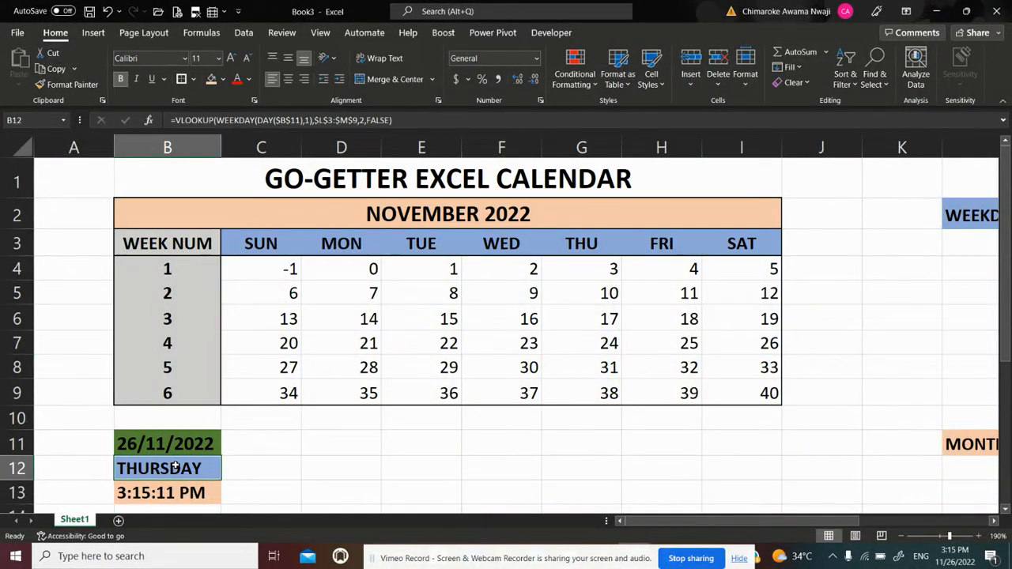
key(BackSpace)
key(Return)
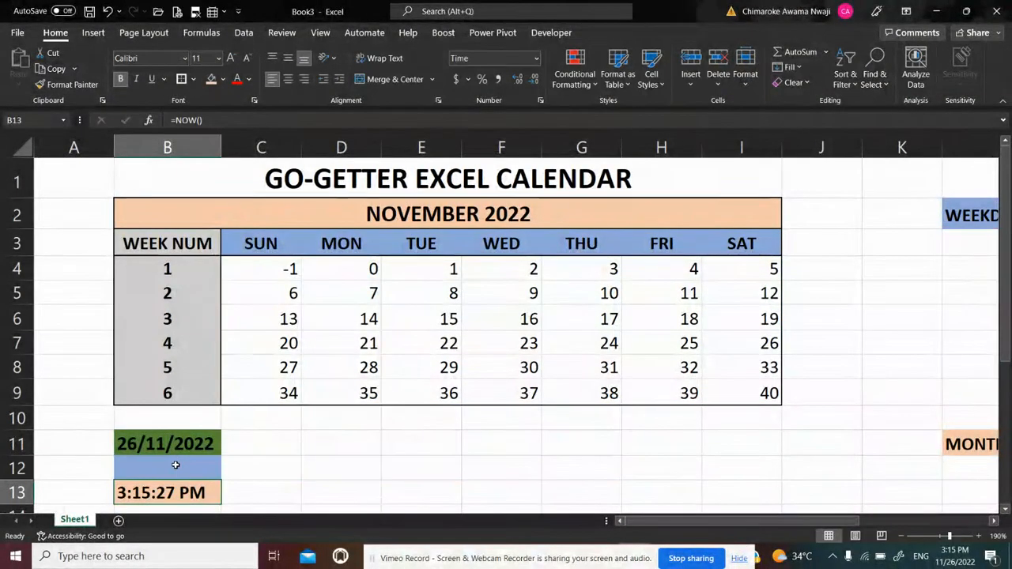
click(175, 465)
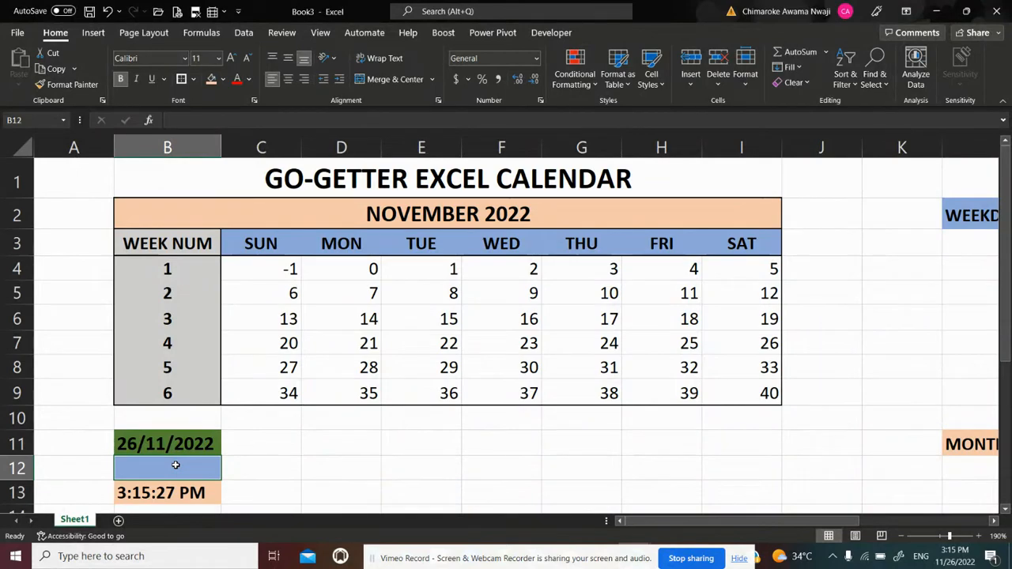
text(=WEE)
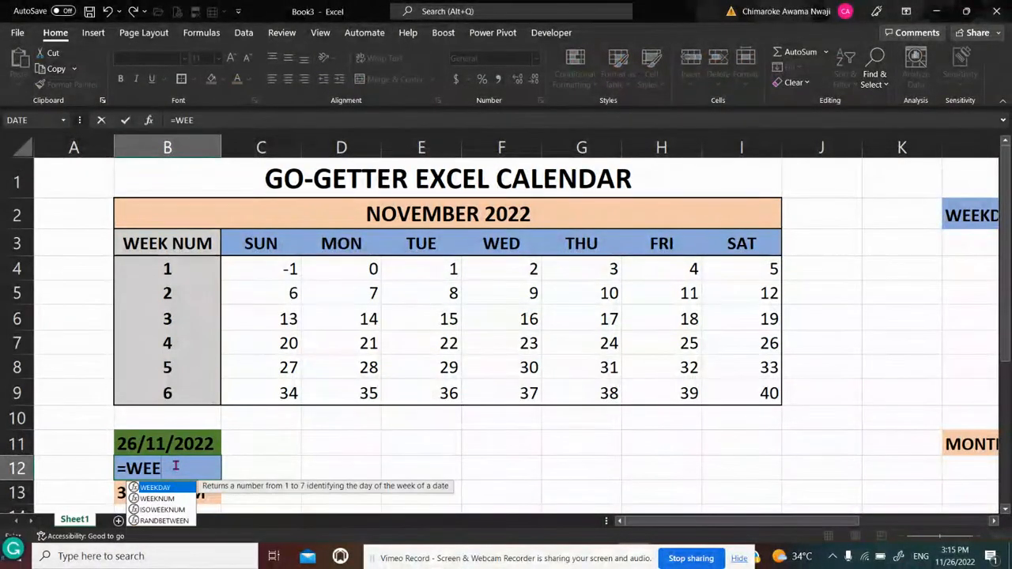
key(BackSpace)
key(BackSpace)
key(BackSpace)
key(BackSpace)
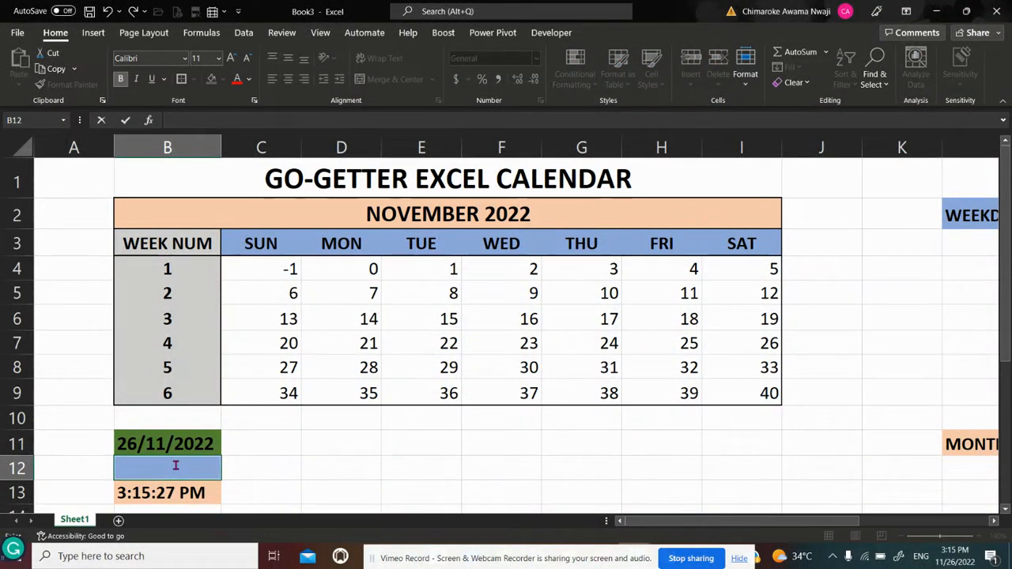
key(Return)
Enter the test formula =WEEKDAY(DAY(B11),1) in cell D12, using the return type that numbers Sunday 1 through Saturday 7
click(322, 469)
text(=)
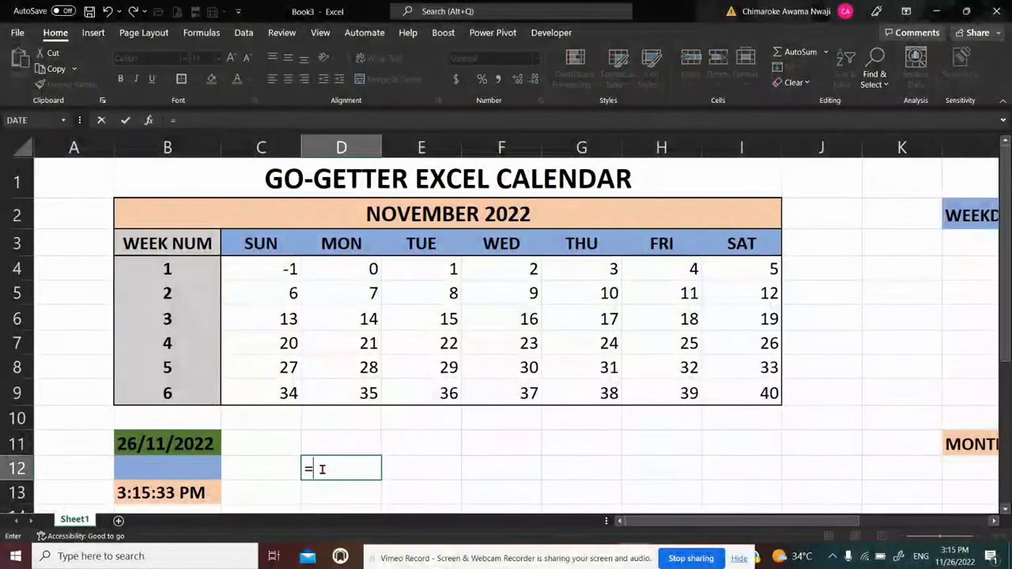
text(WEEK)
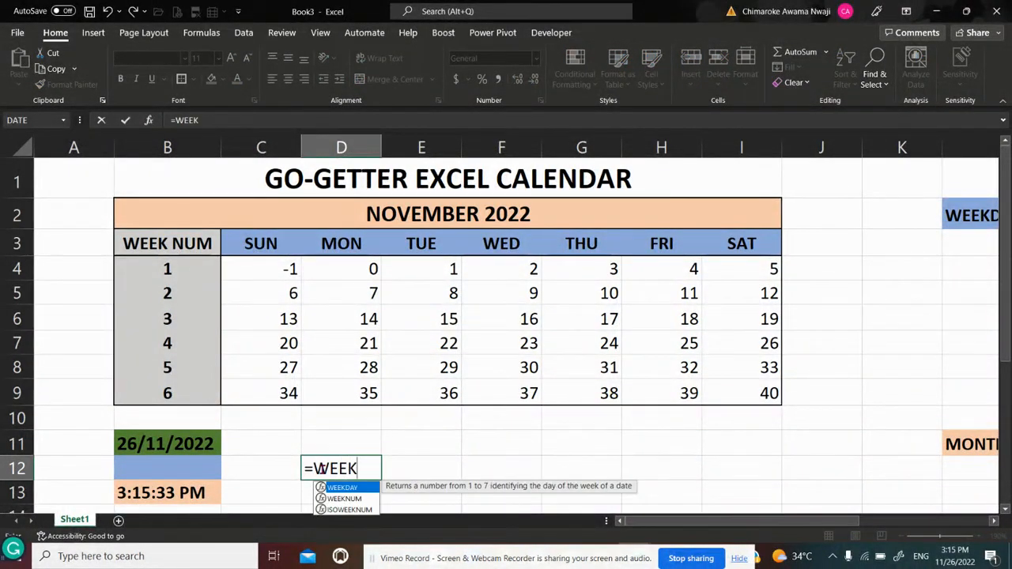
text(DAY()
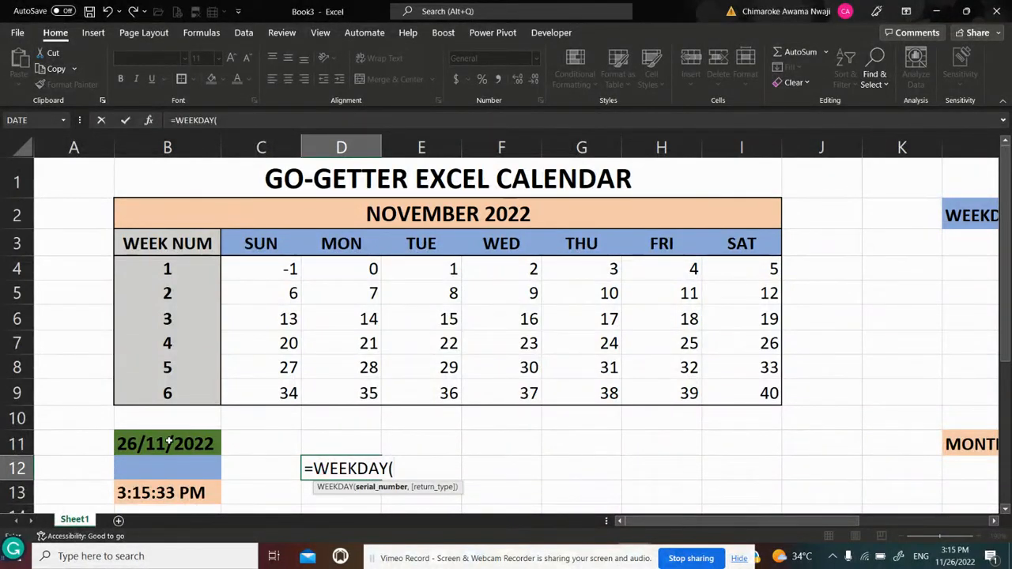
text(DAY()
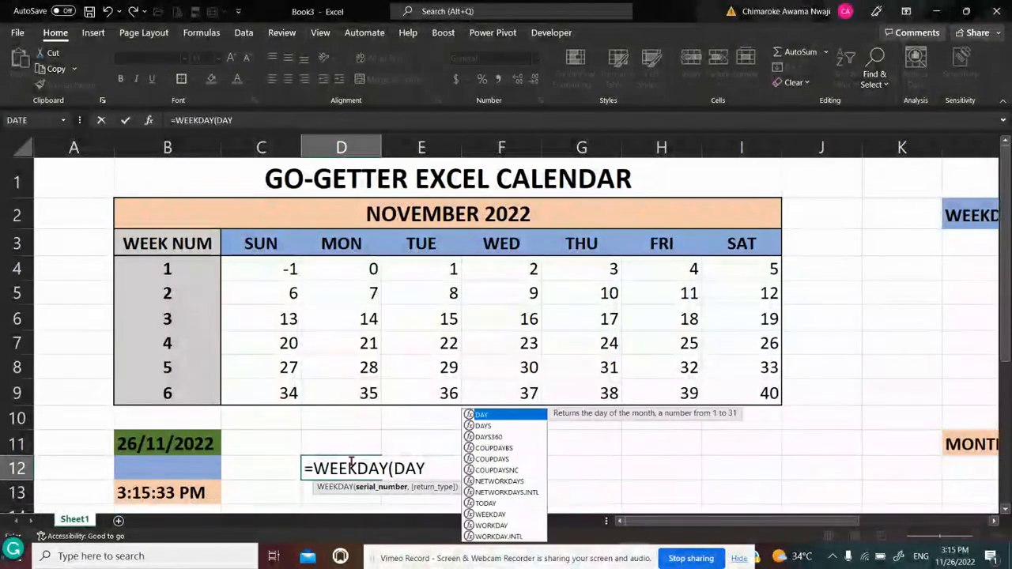
click(166, 445)
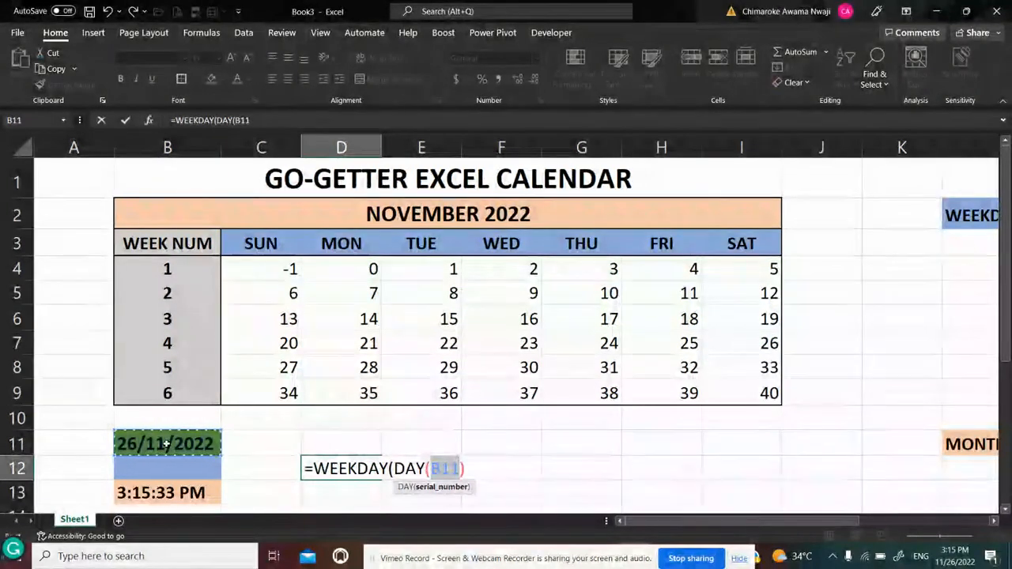
text())
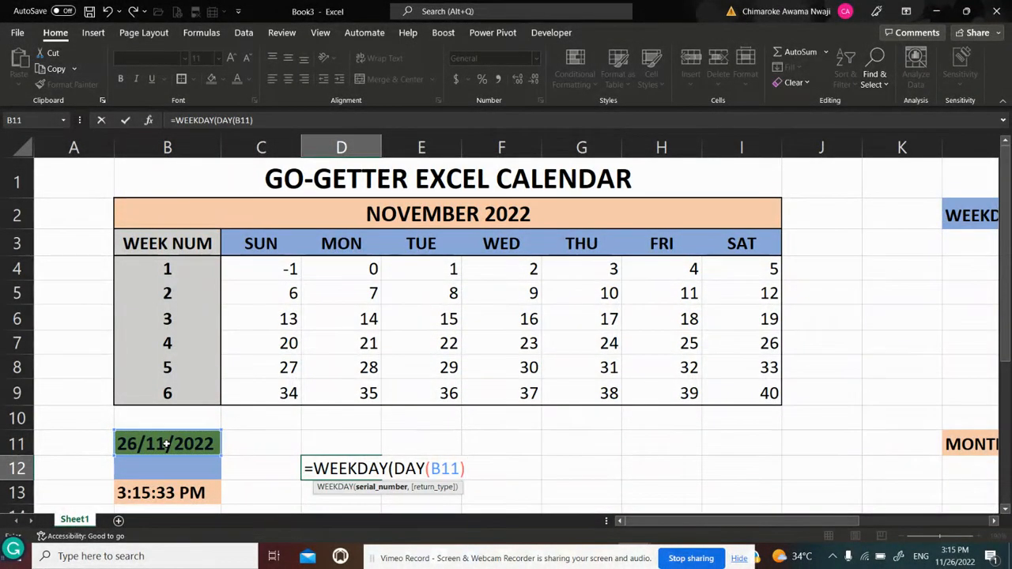
text(,)
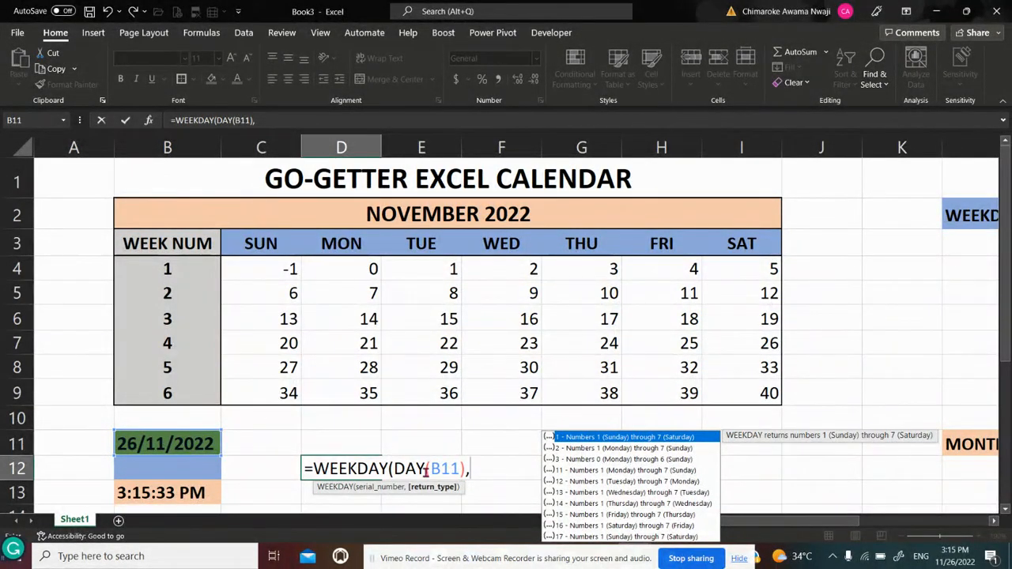
double_click(585, 435)
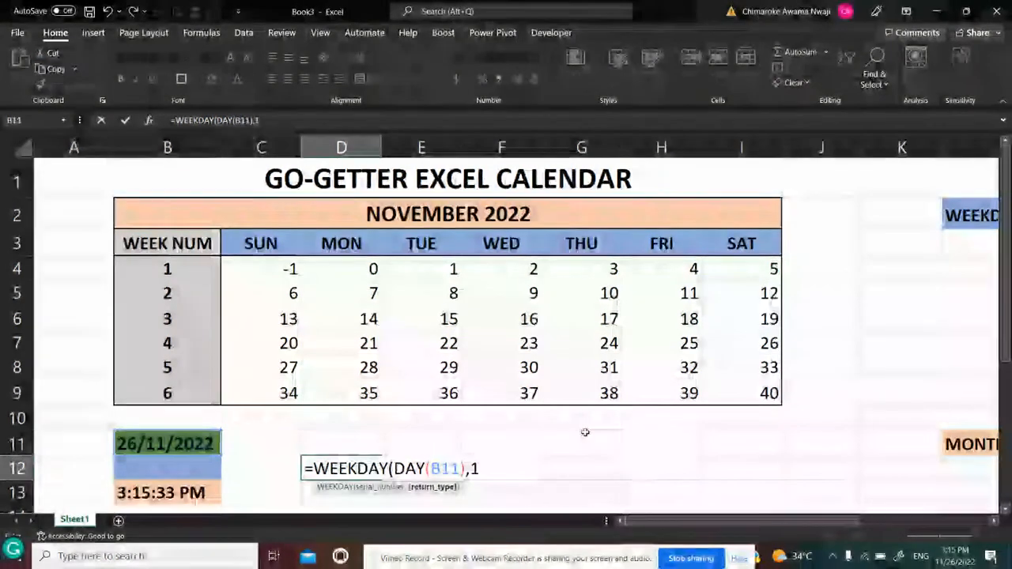
text())
key(Return)
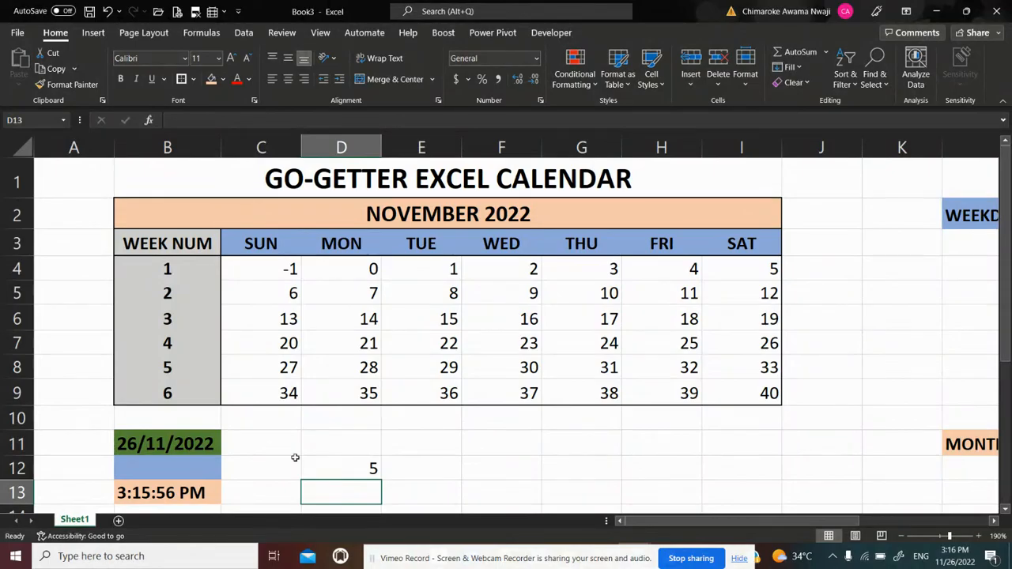
Delete the test WEEKDAY formula from D12 and undo back to the VLOOKUP weekday formula in B12
click(366, 468)
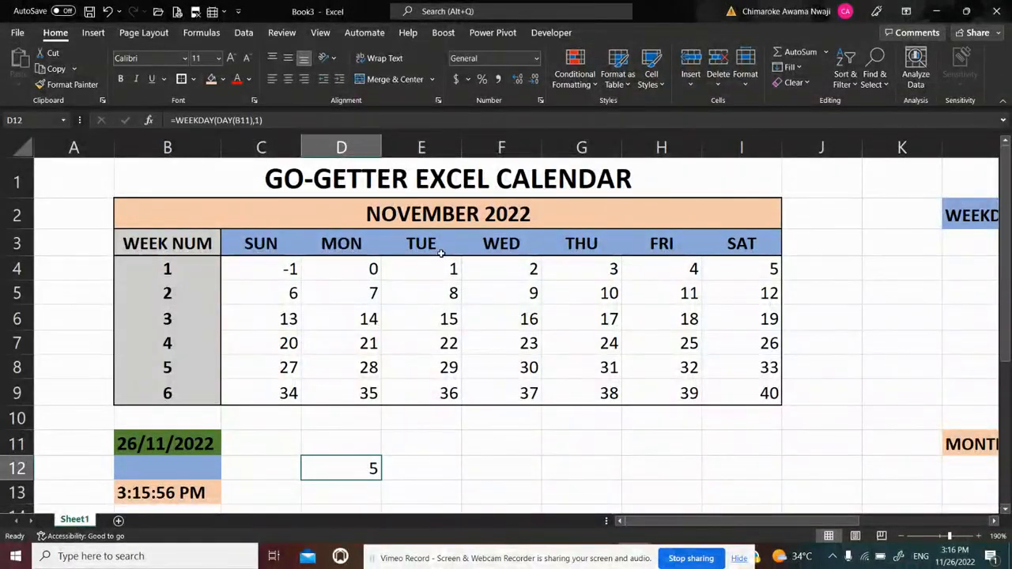
key(Delete)
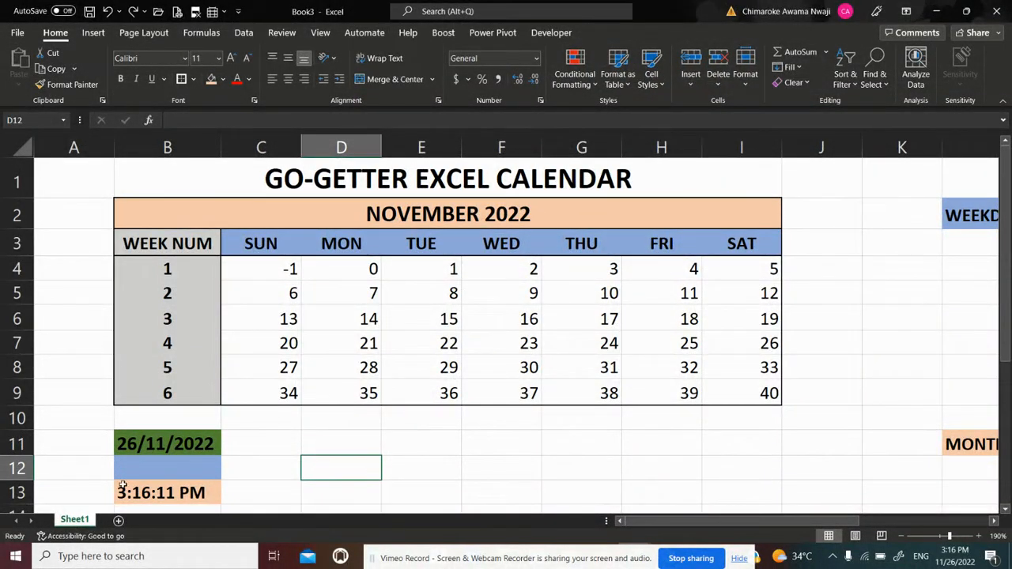
key(ctrl+z)
key(ctrl+z)
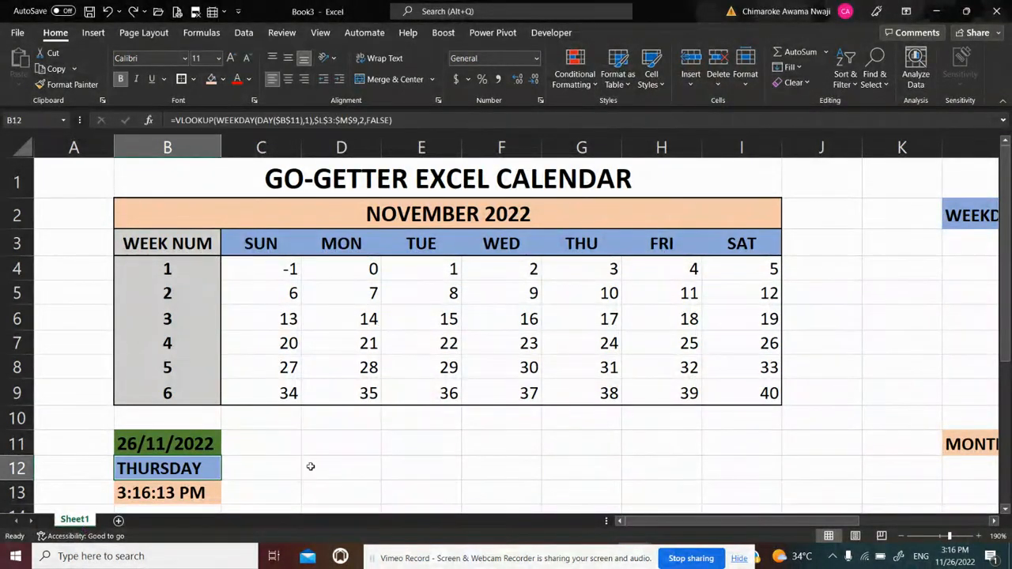
Compare the weekday lookup in B12 with the calendar grid and inspect the SEQUENCE values in C4 and D4
click(297, 463)
click(276, 441)
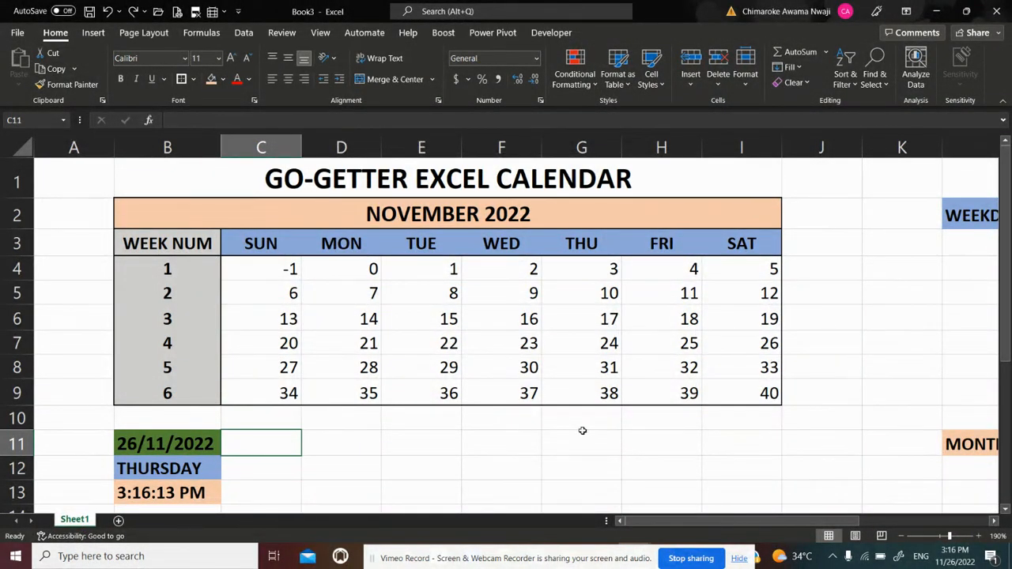
key(Right)
key(Right)
key(Right)
key(Right)
key(Right)
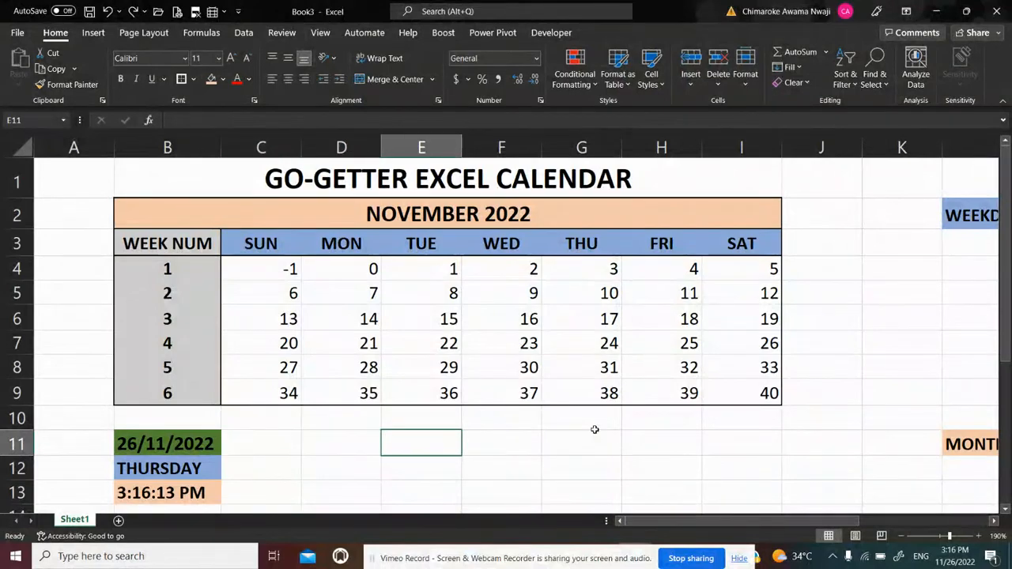
key(Up)
key(Up)
key(Up)
key(Up)
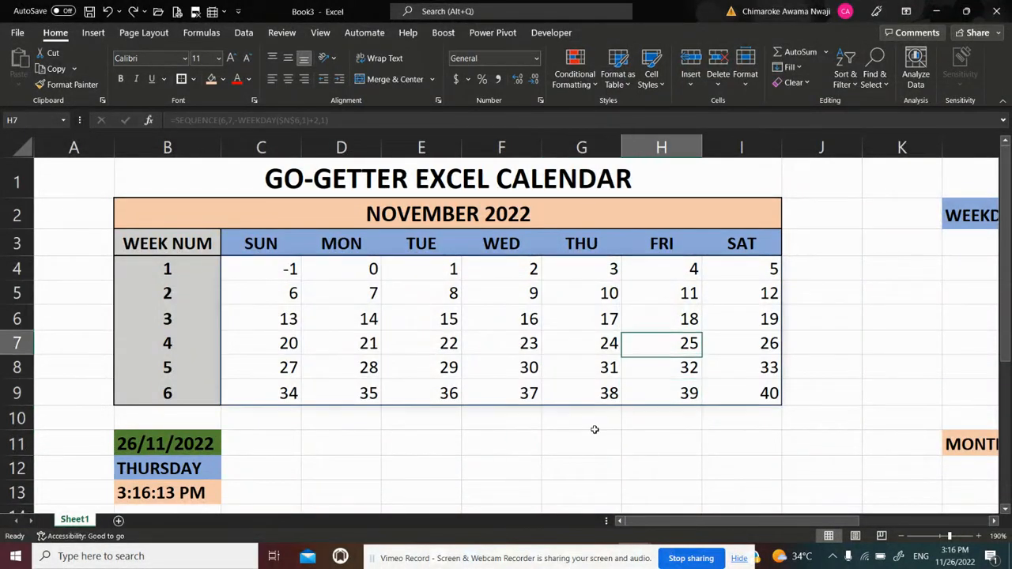
click(182, 468)
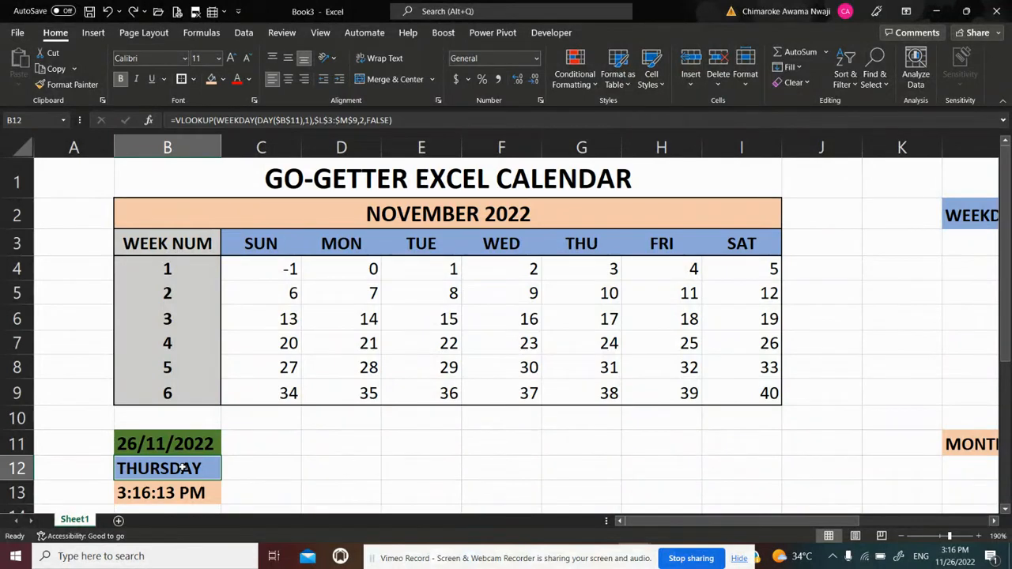
click(273, 266)
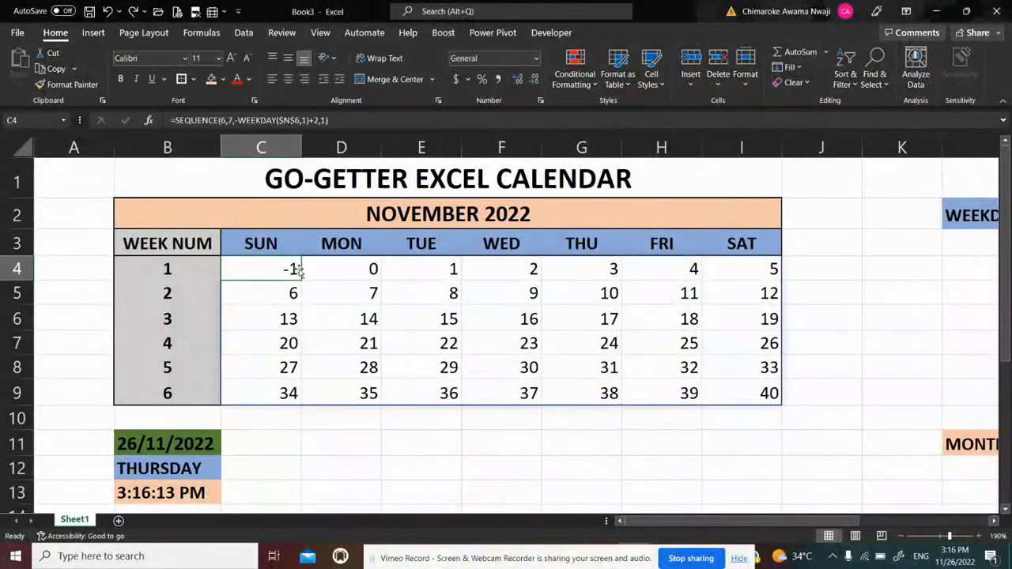
click(368, 269)
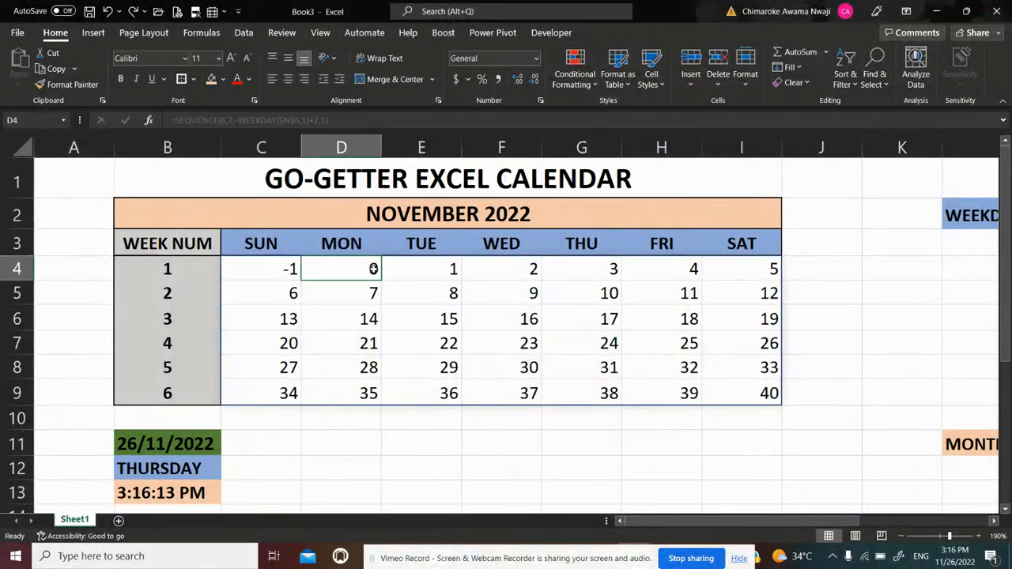
click(261, 267)
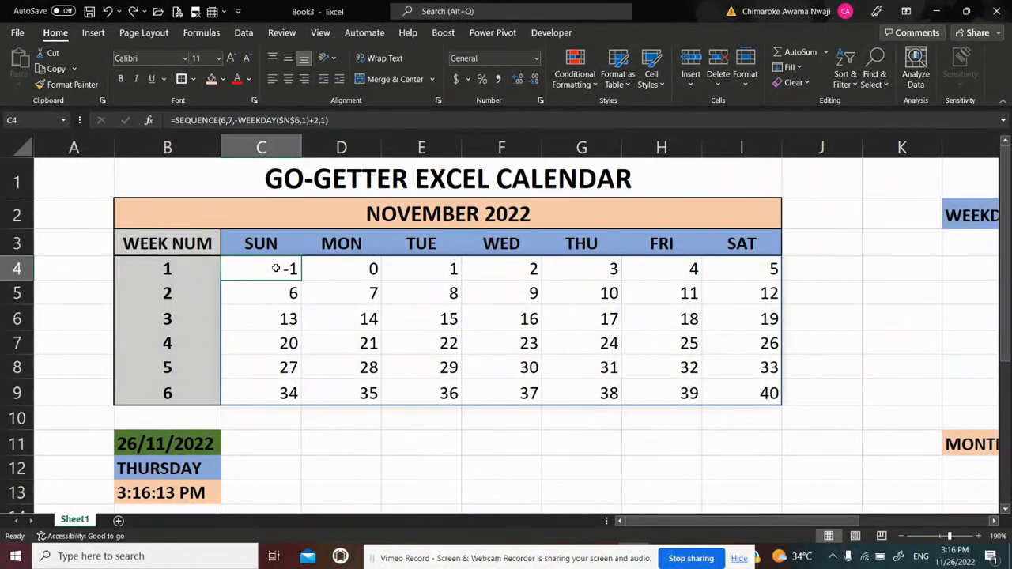
click(365, 434)
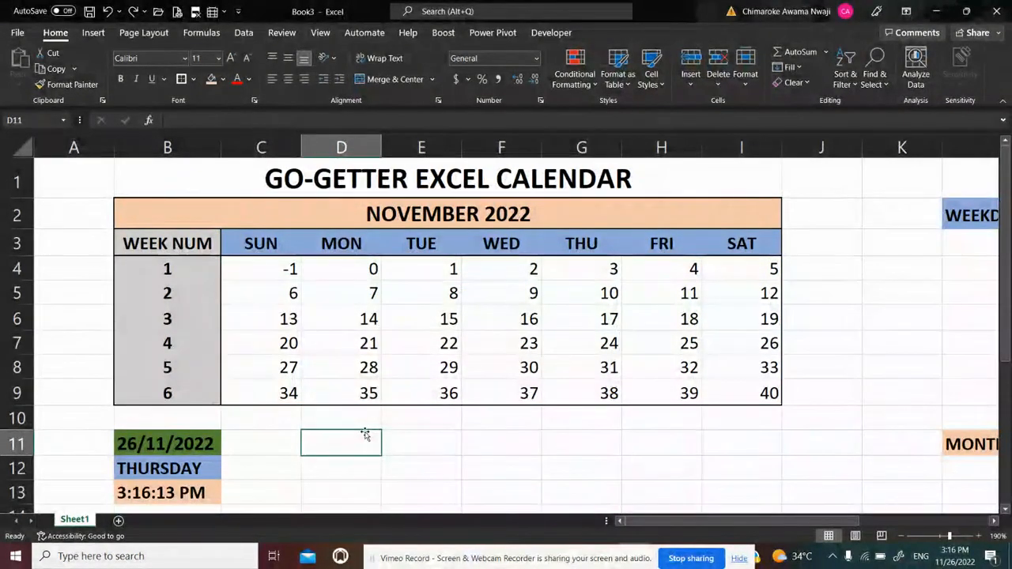
key(Down)
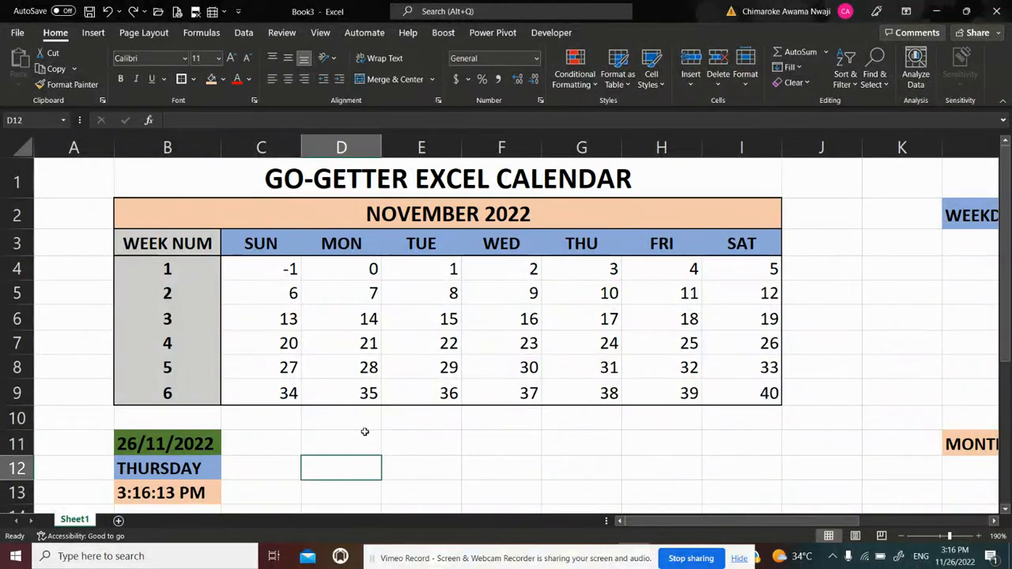
key(Up)
key(Up)
key(Left)
key(Down)
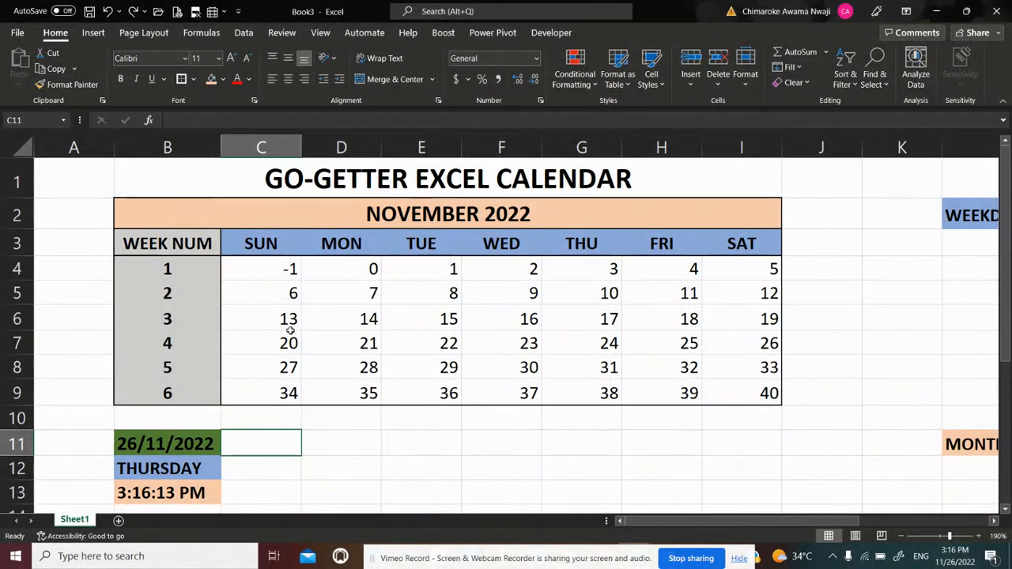
click(282, 269)
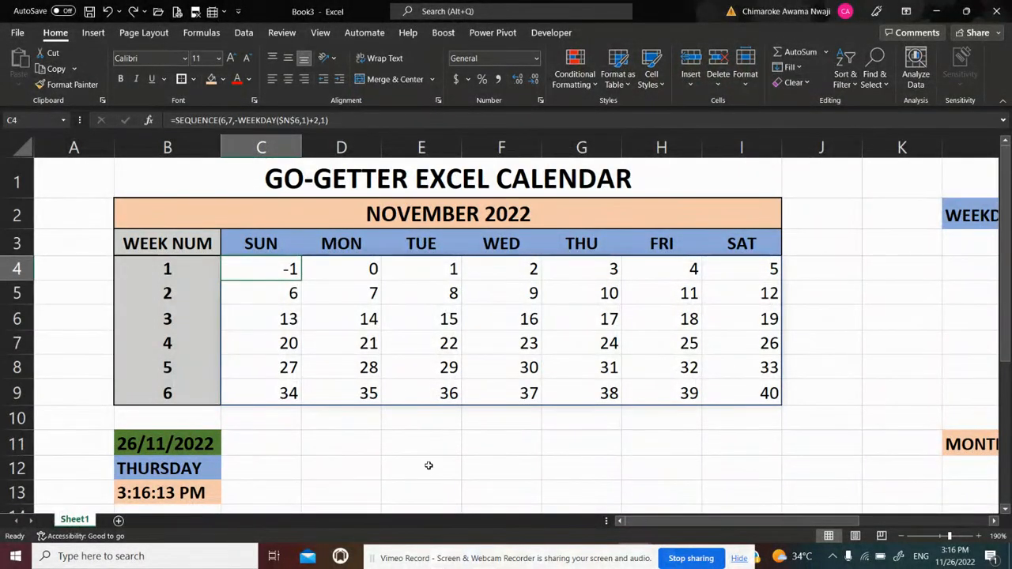
Enter the test formula =C4<DAY($N$6) in cell C11, comparing the first calendar cell with the start-of-month day
click(287, 445)
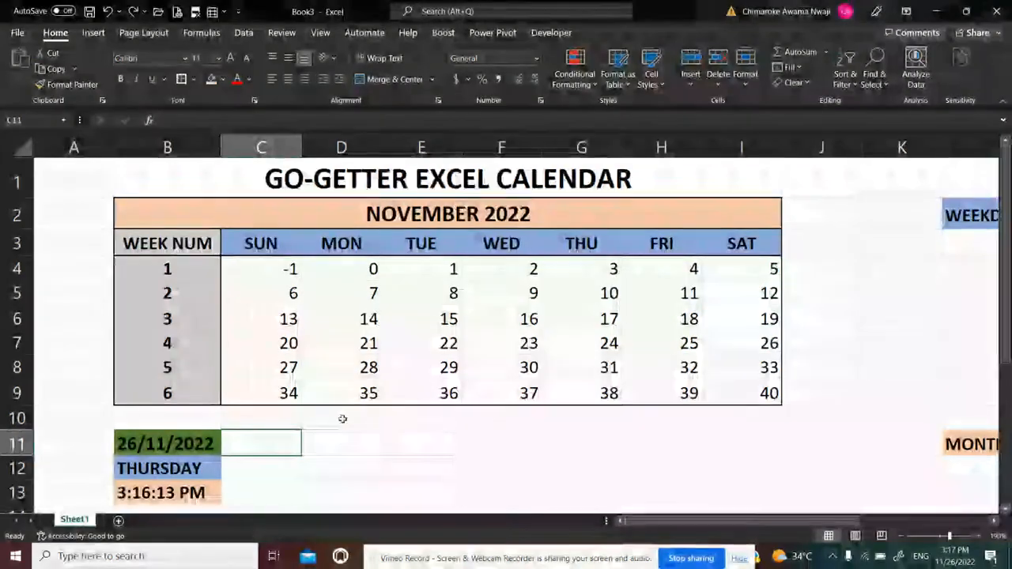
text(=)
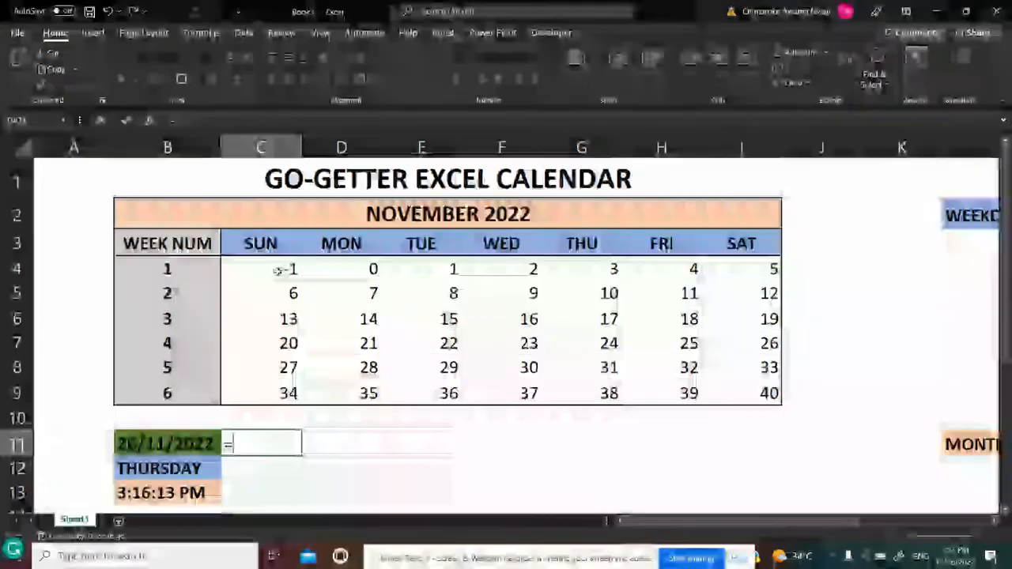
click(277, 271)
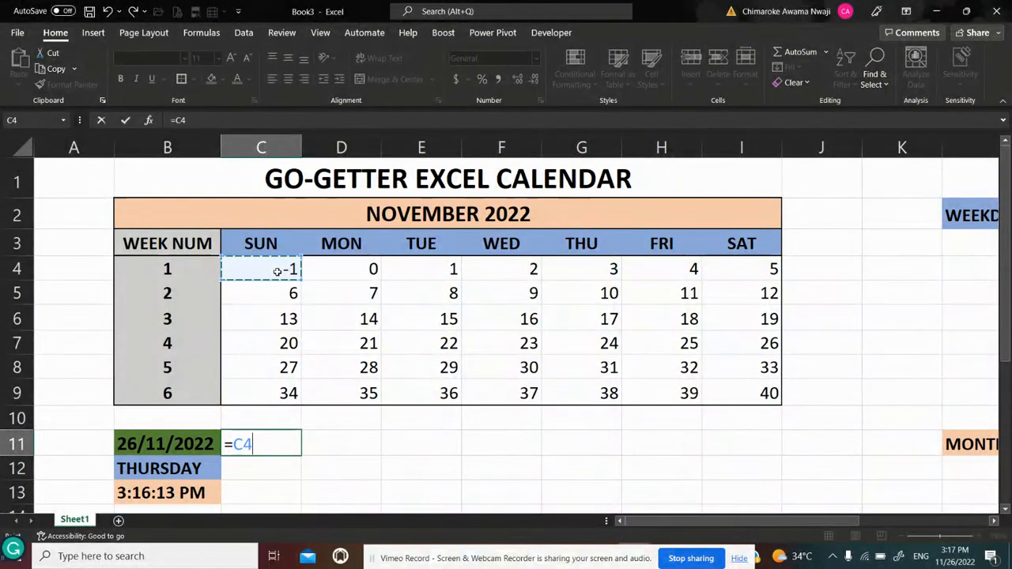
text(<)
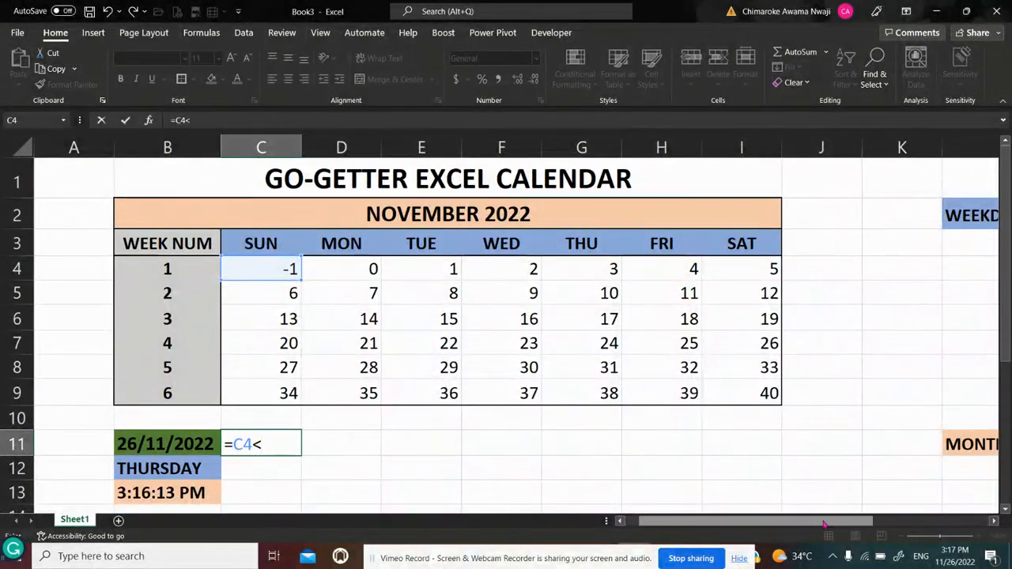
drag(823, 524, 905, 524)
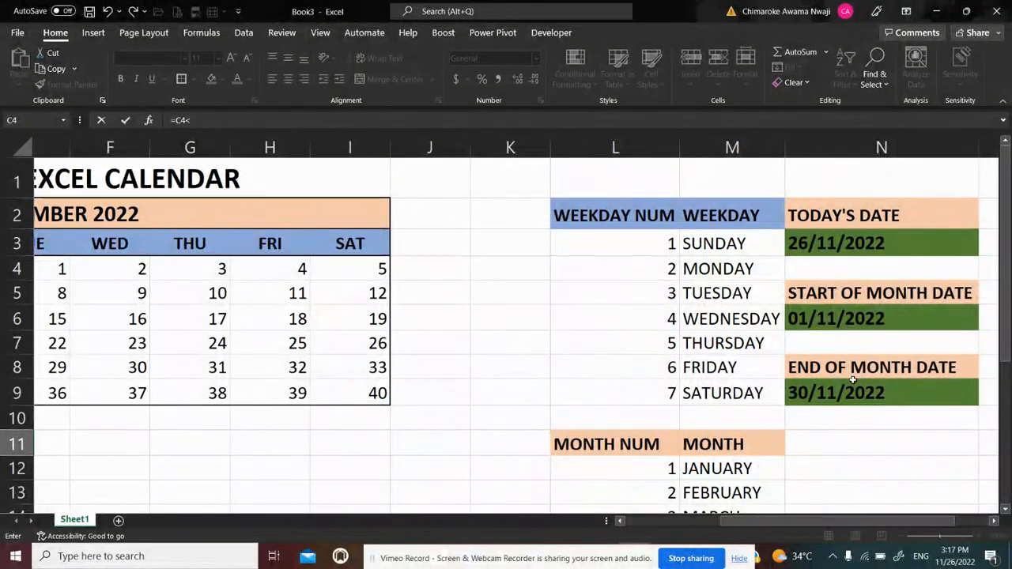
text(DAY)
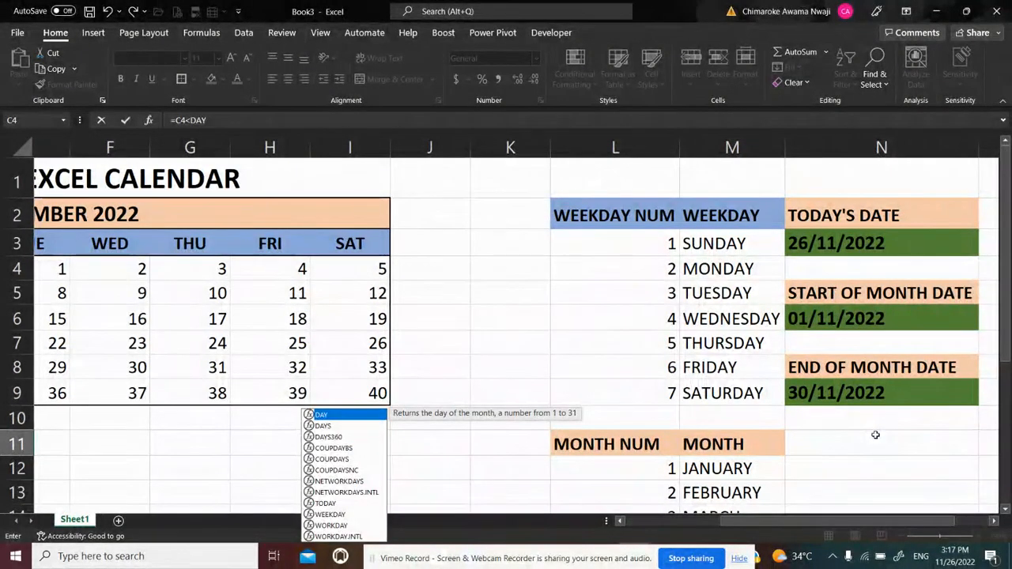
text(()
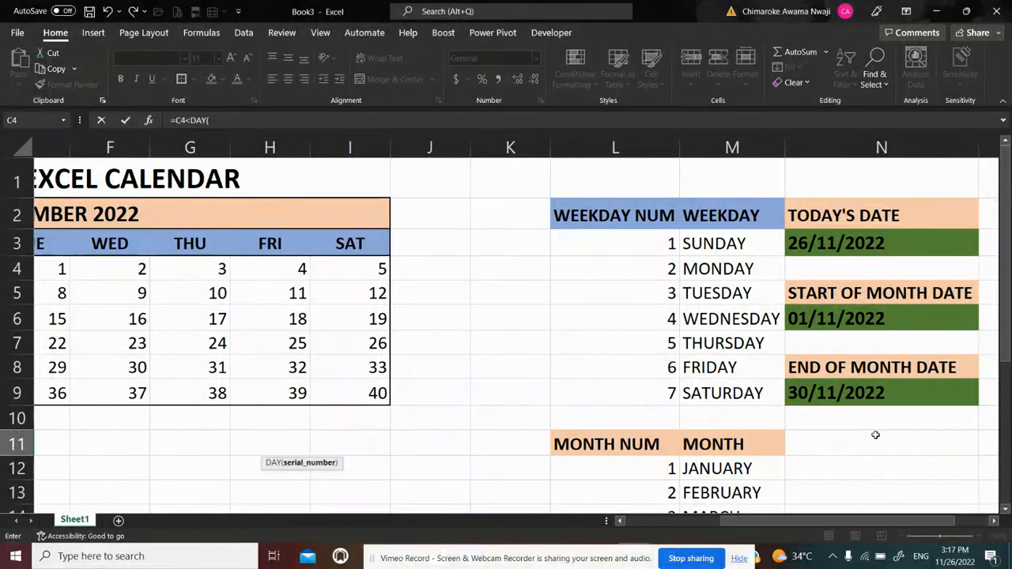
click(875, 319)
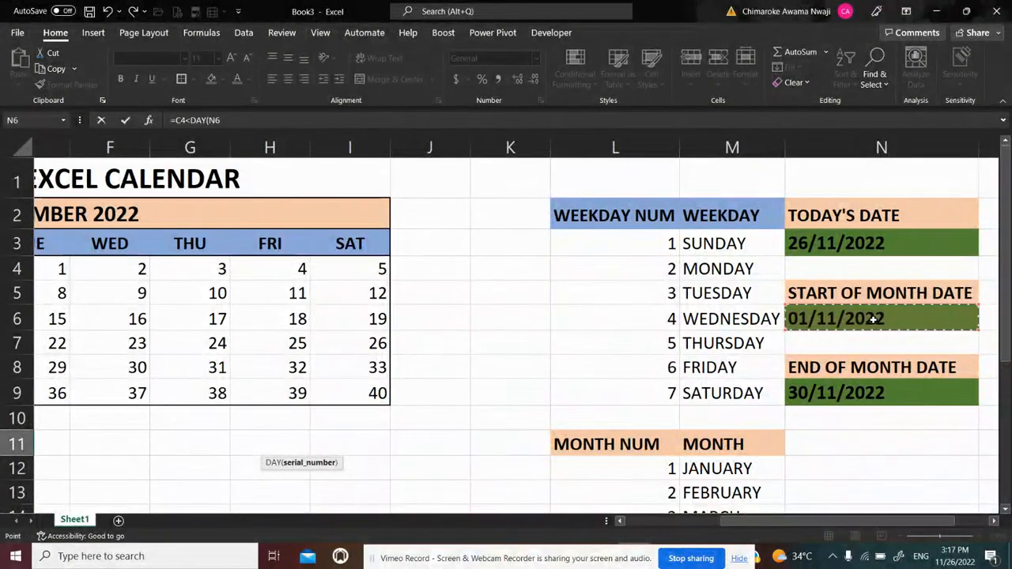
key(F4)
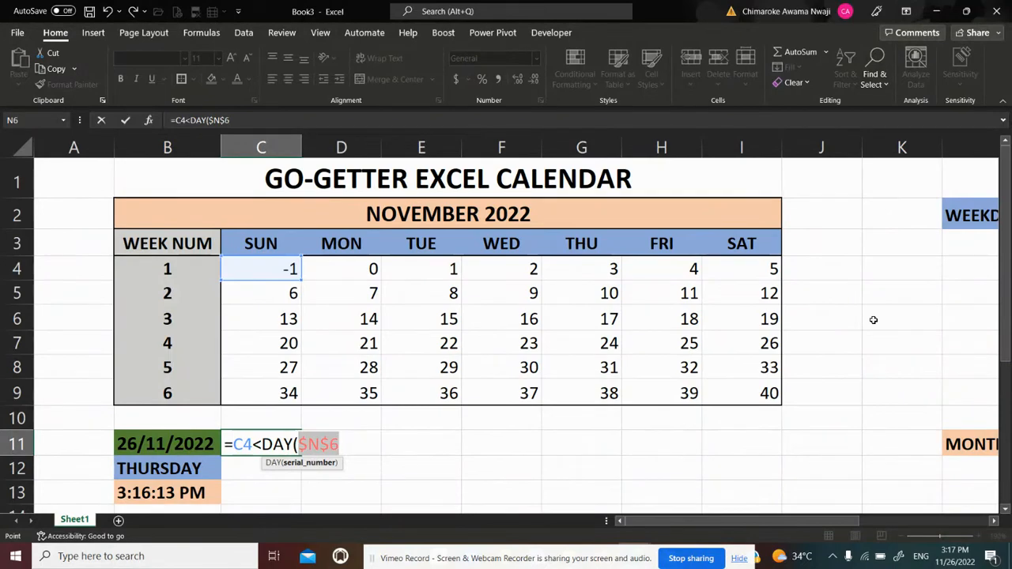
text())
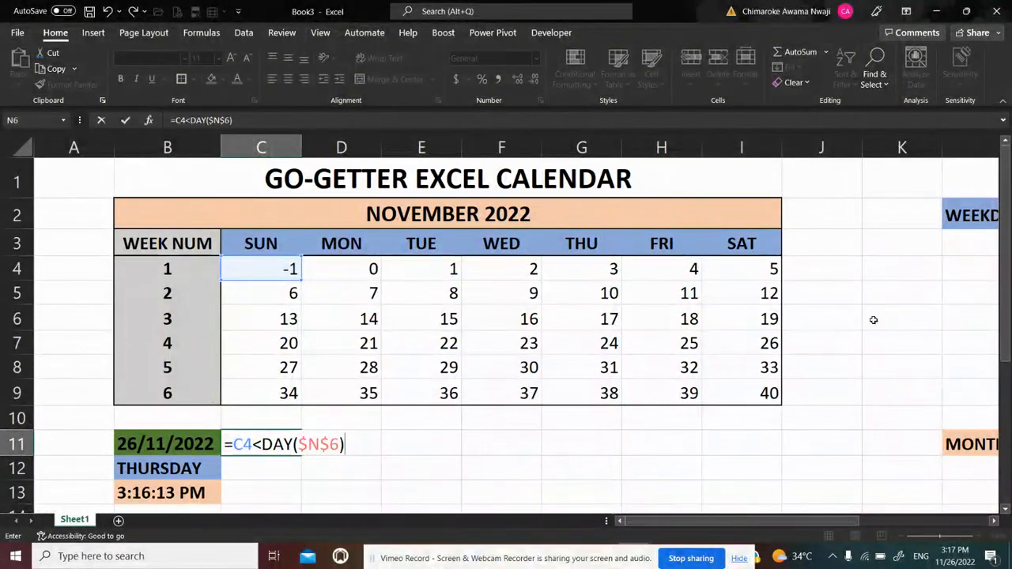
key(Return)
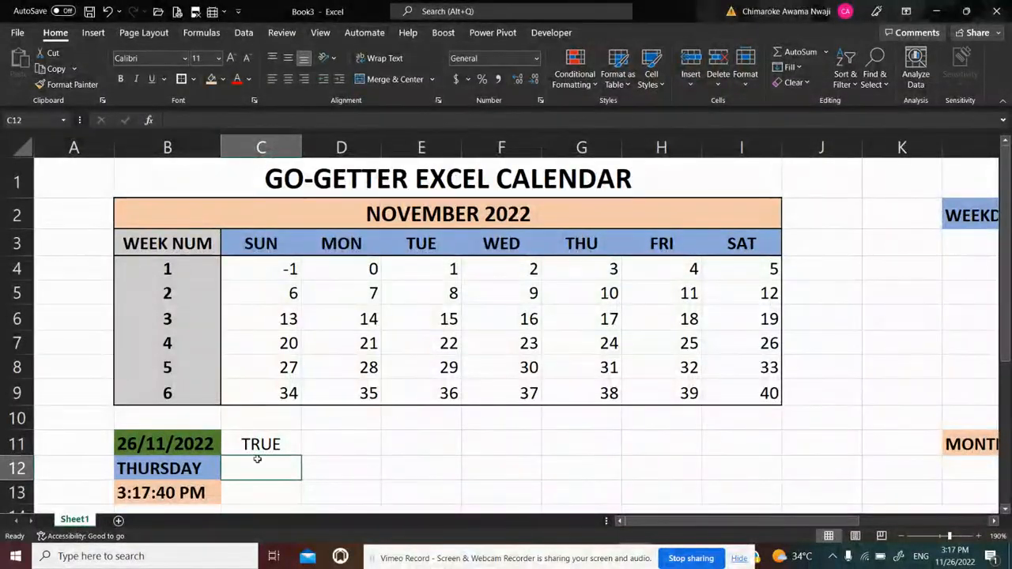
Fill the C11 test formula across to E11 to try it on the first calendar days, and undo the fill
click(257, 445)
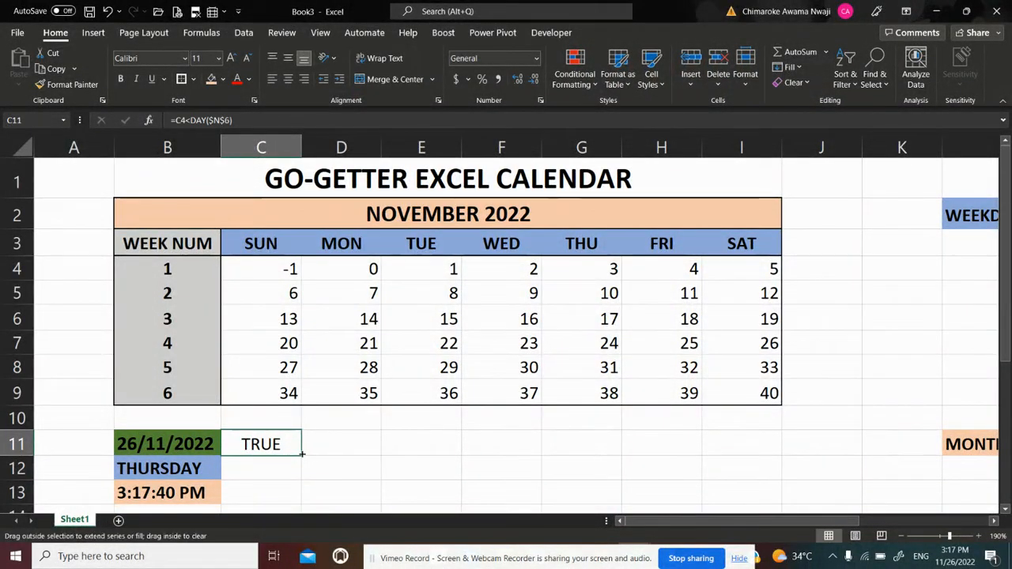
drag(299, 453, 444, 459)
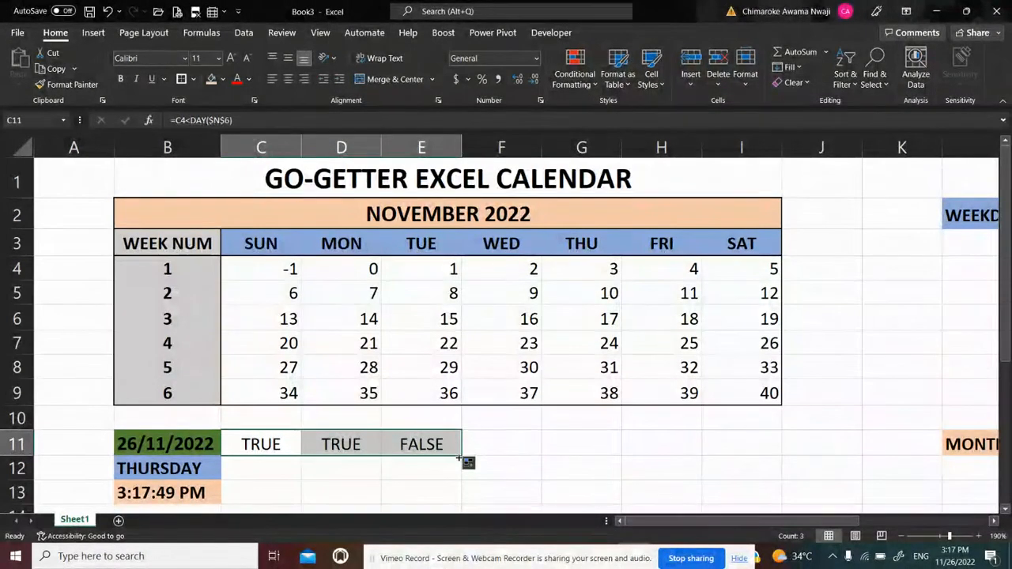
key(ctrl+z)
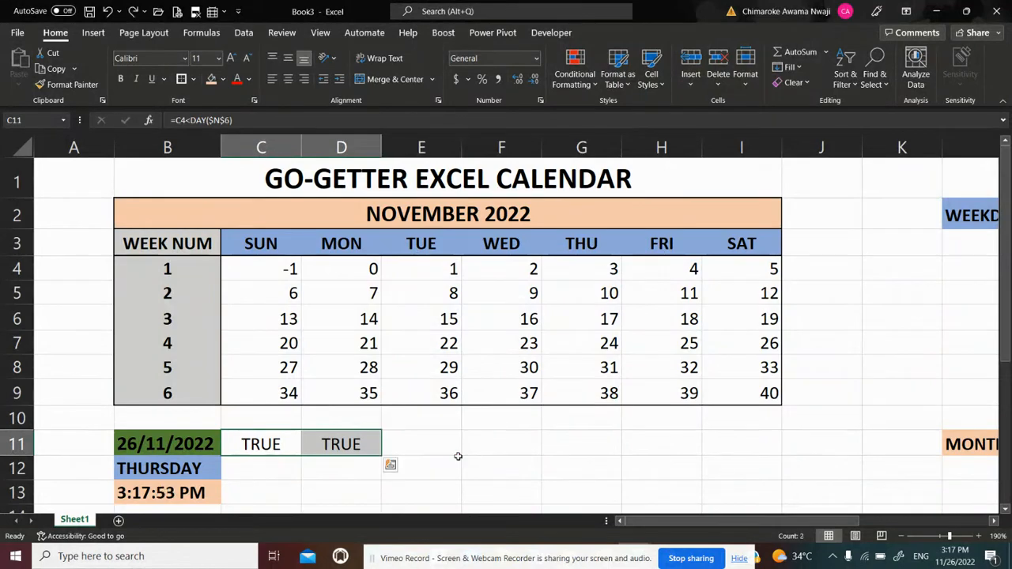
key(ctrl+z)
click(341, 445)
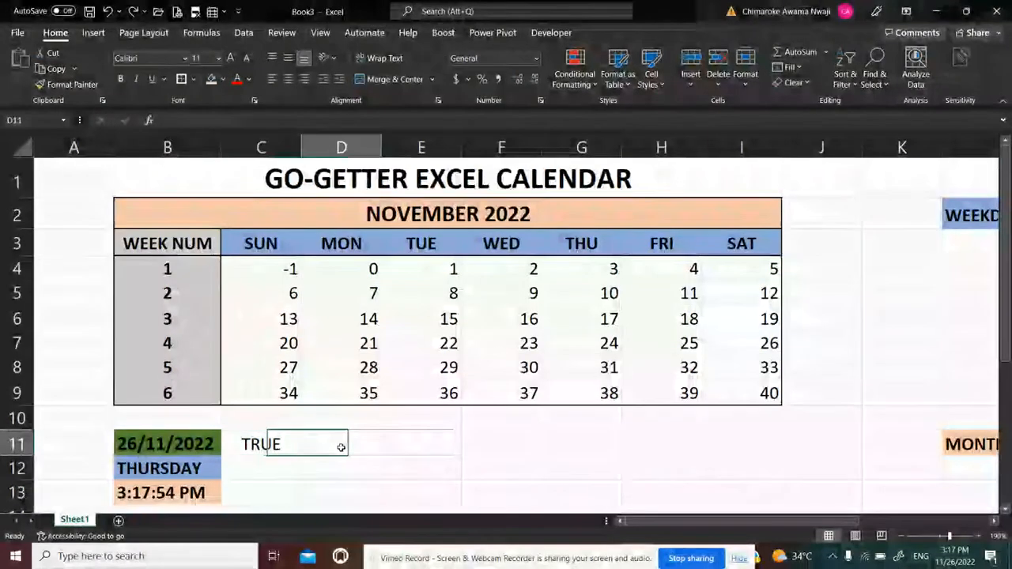
Copy the text of the formula =C4<DAY($N$6) from cell C11, leaving the cell as it is
click(261, 445)
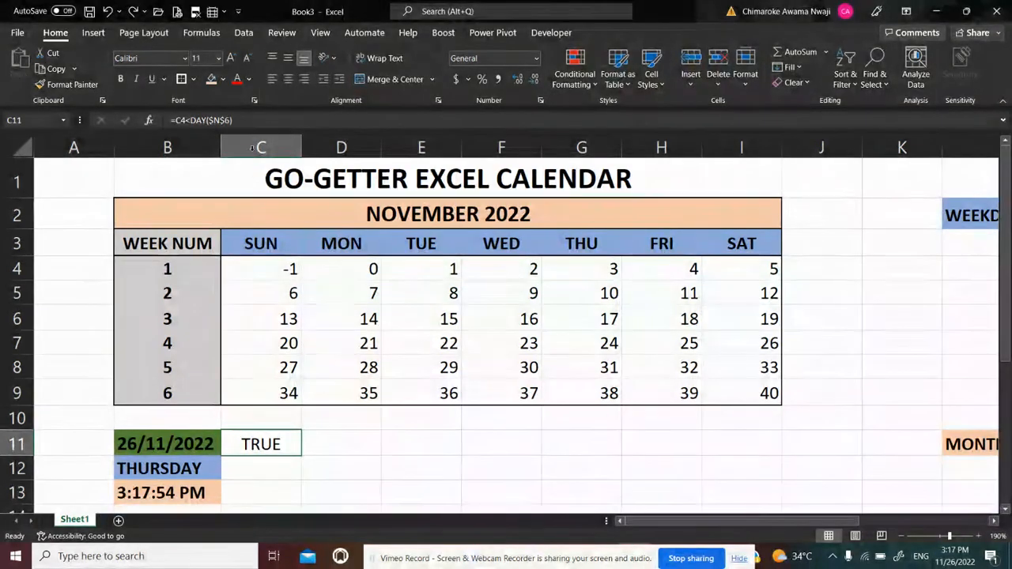
key(F2)
drag(246, 121, 175, 118)
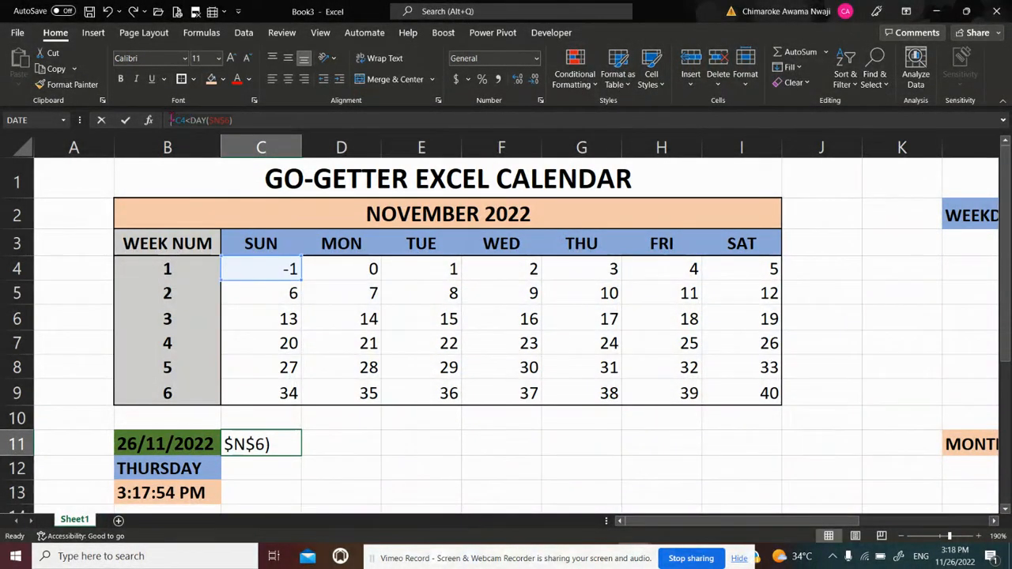
key(ctrl+c)
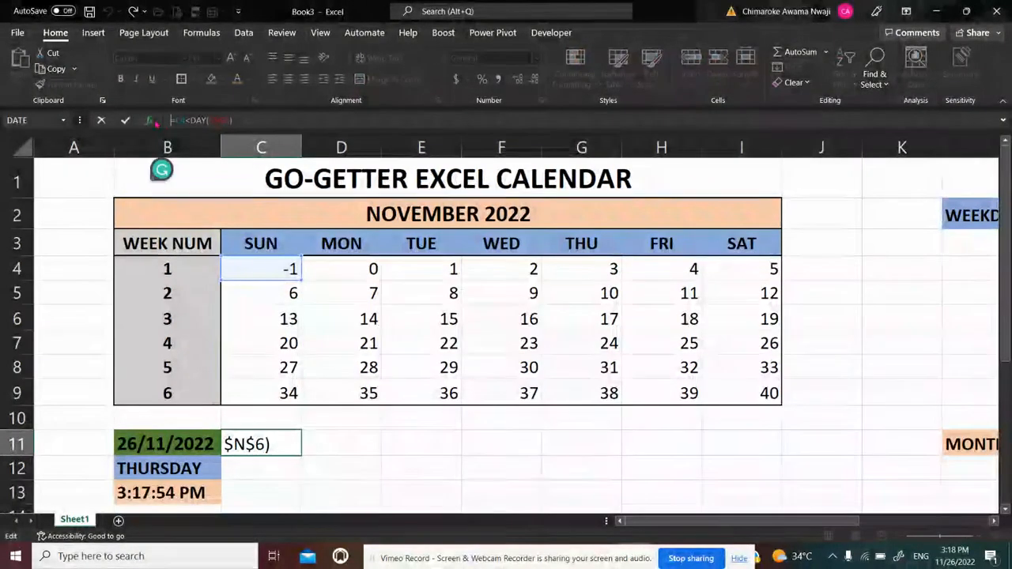
key(Return)
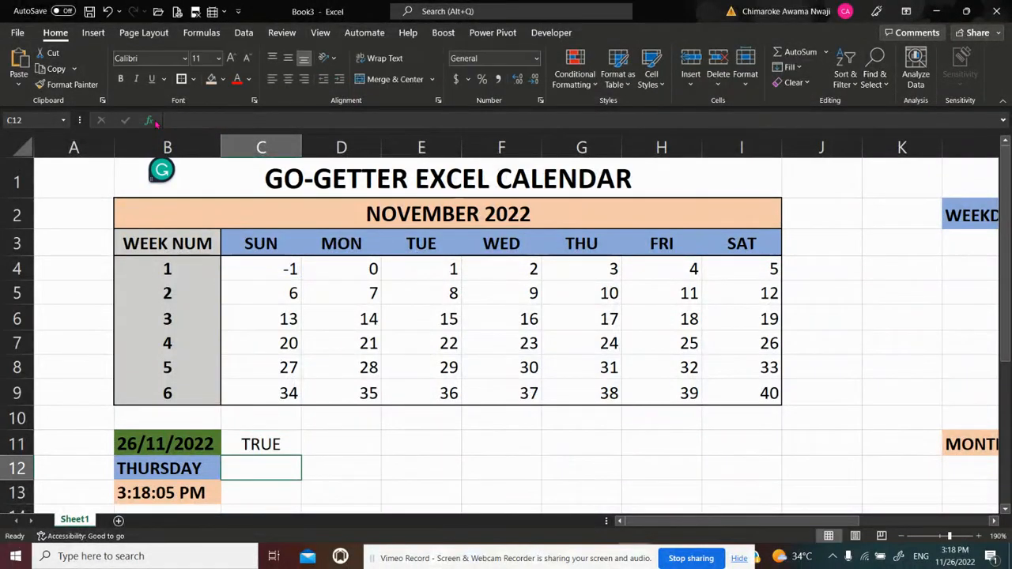
Create a formula-based conditional formatting rule for the calendar grid C4:I9 using the copied formula =C4<DAY($N$6)
click(261, 269)
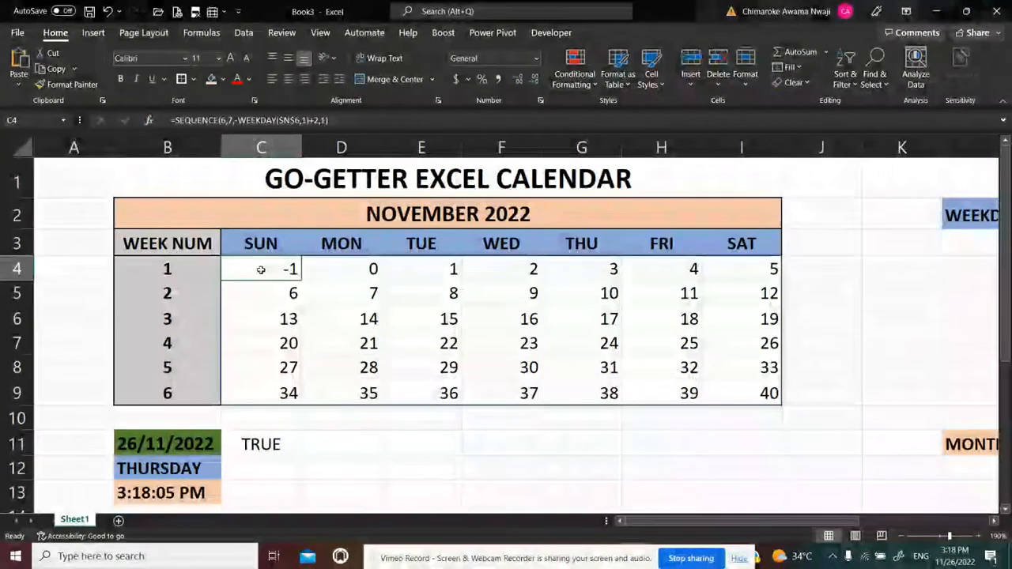
key(shift+Down)
key(shift+Down)
key(shift+Down)
key(shift+Down)
key(shift+Down)
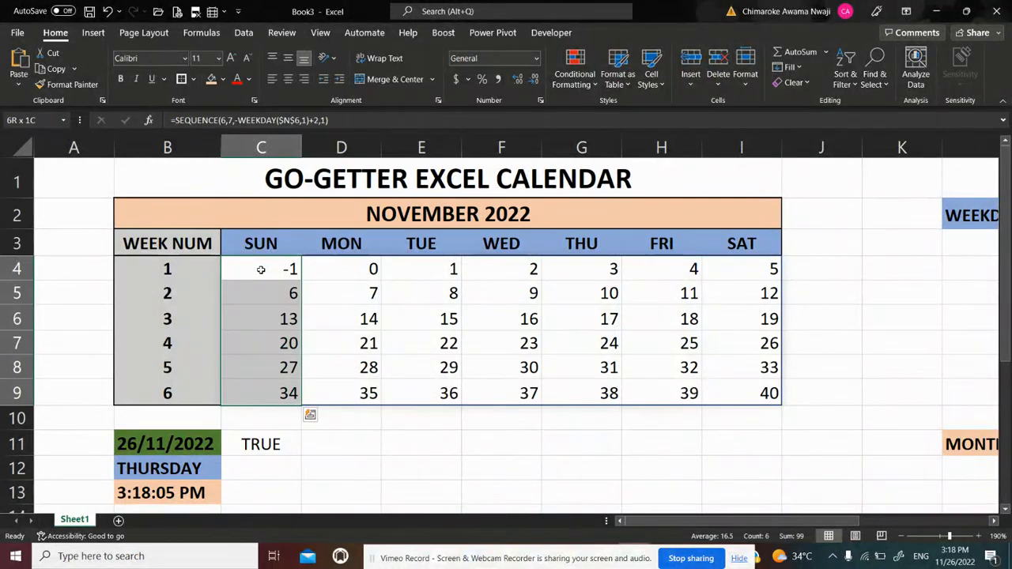
key(shift+Right)
key(shift+Right)
key(shift+Right)
key(shift+Right)
key(shift+Right)
key(shift+Right)
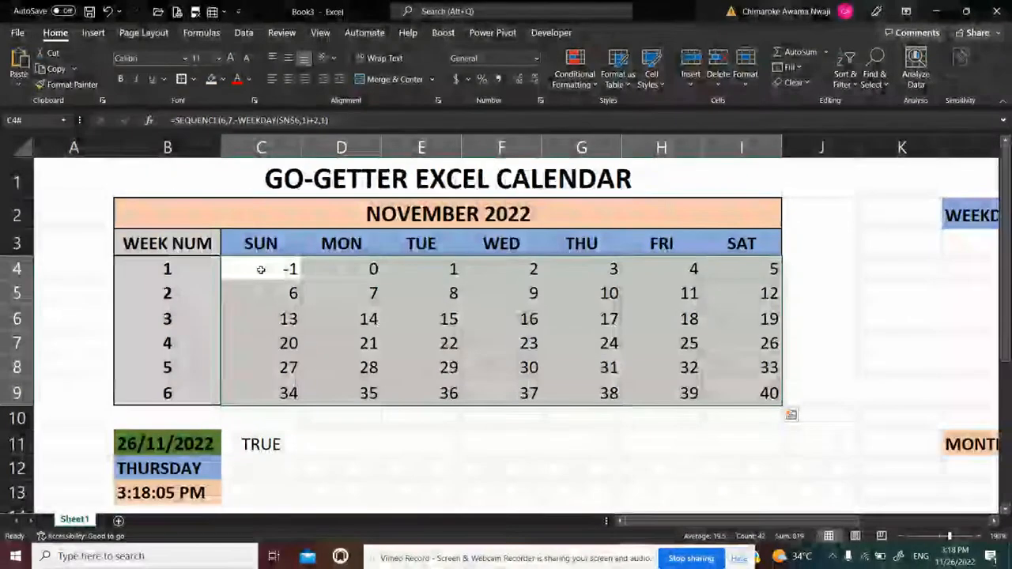
click(595, 85)
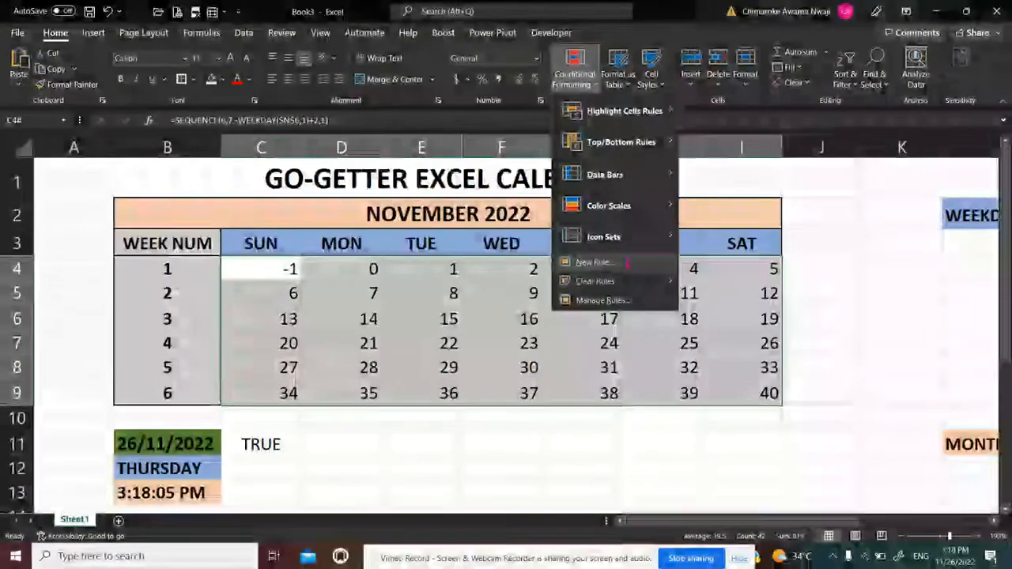
click(613, 265)
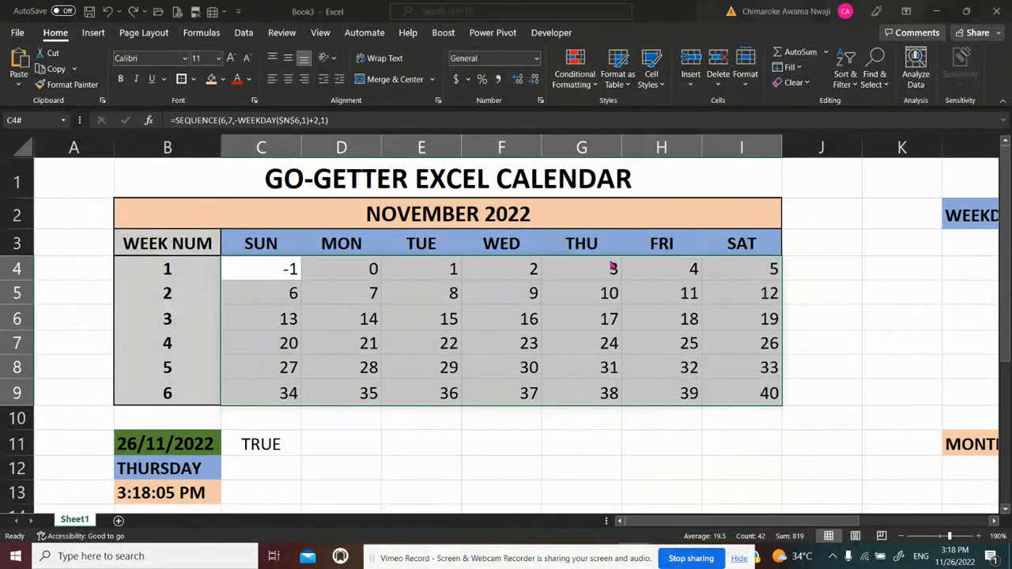
click(620, 282)
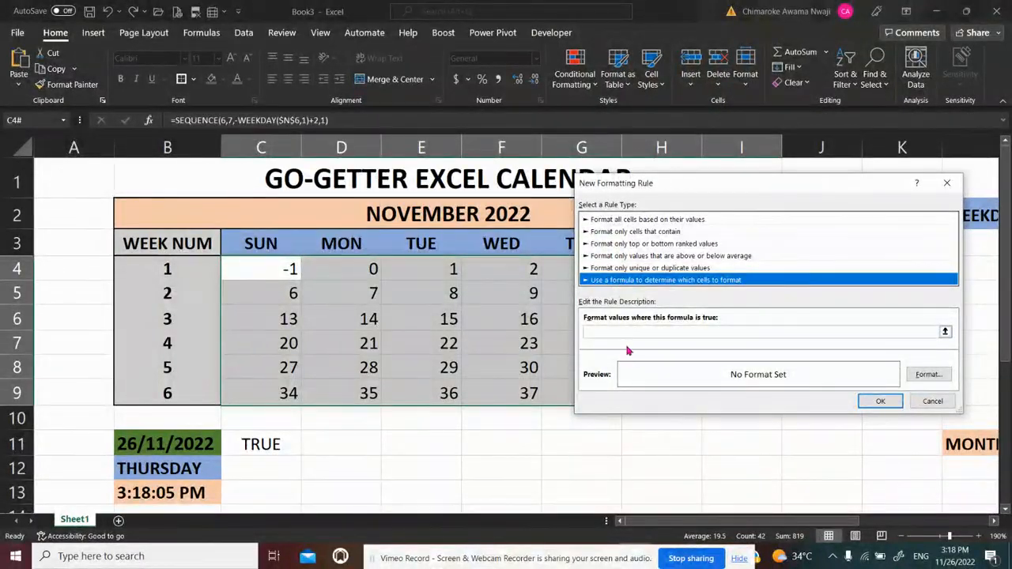
click(605, 331)
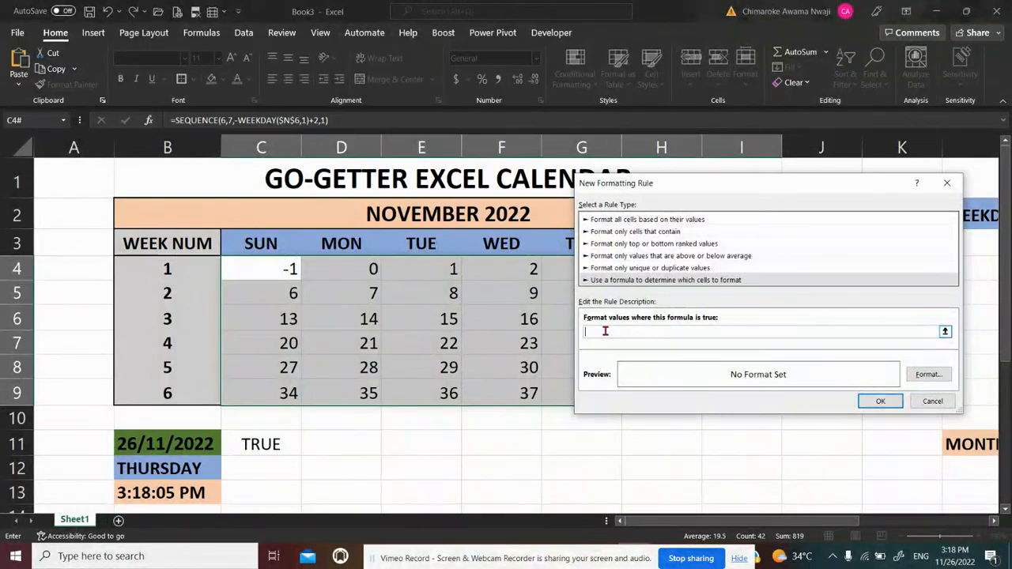
key(ctrl+v)
Give the new conditional formatting rule the custom number format ;; to hide matching values, and apply the rule to the calendar grid
click(930, 373)
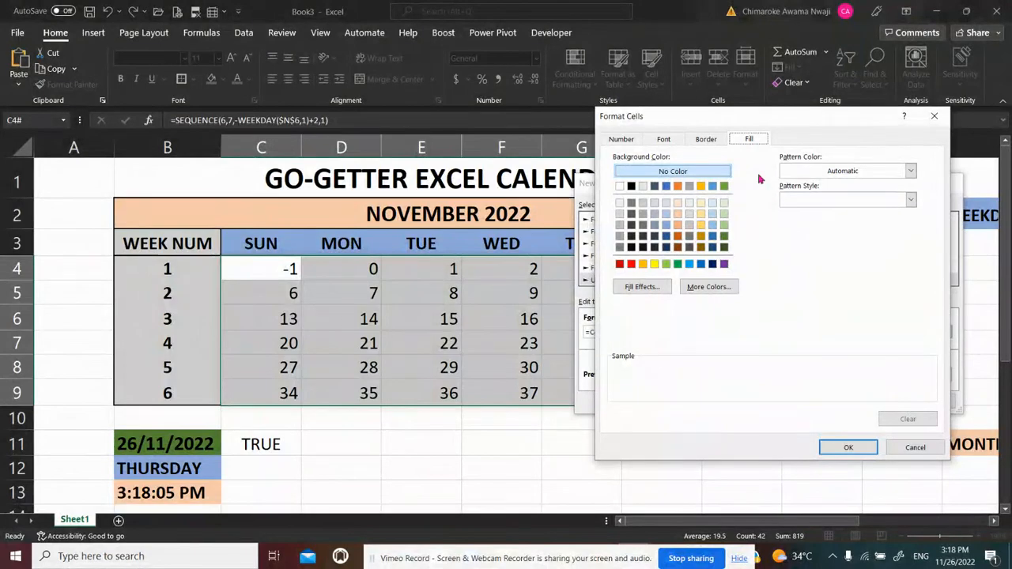
click(615, 139)
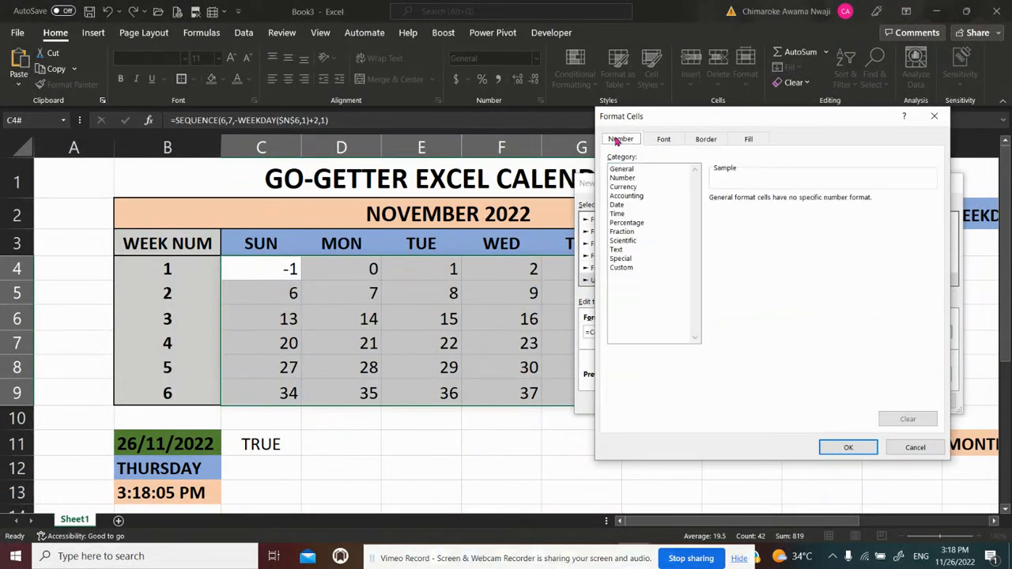
click(622, 178)
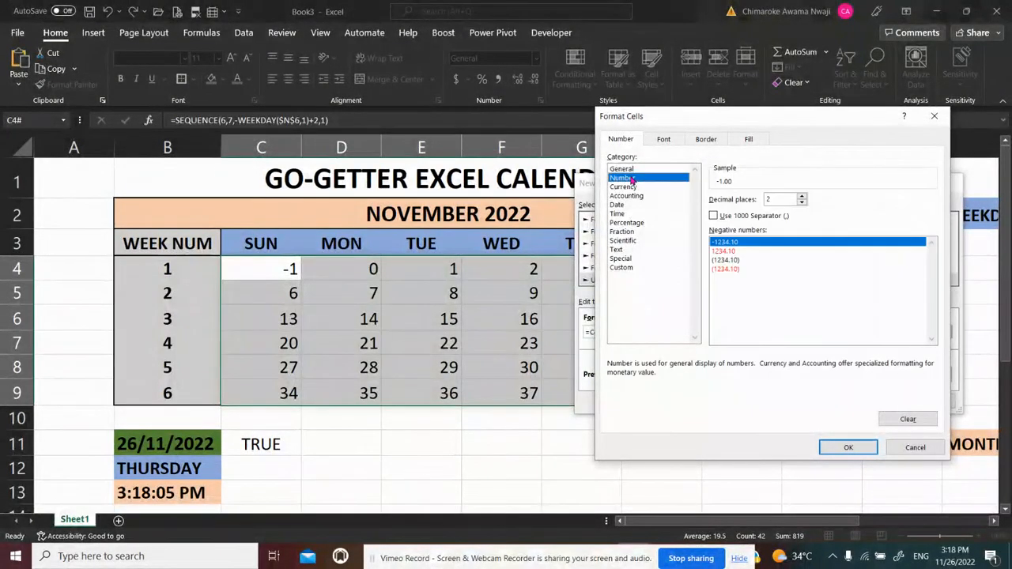
click(630, 170)
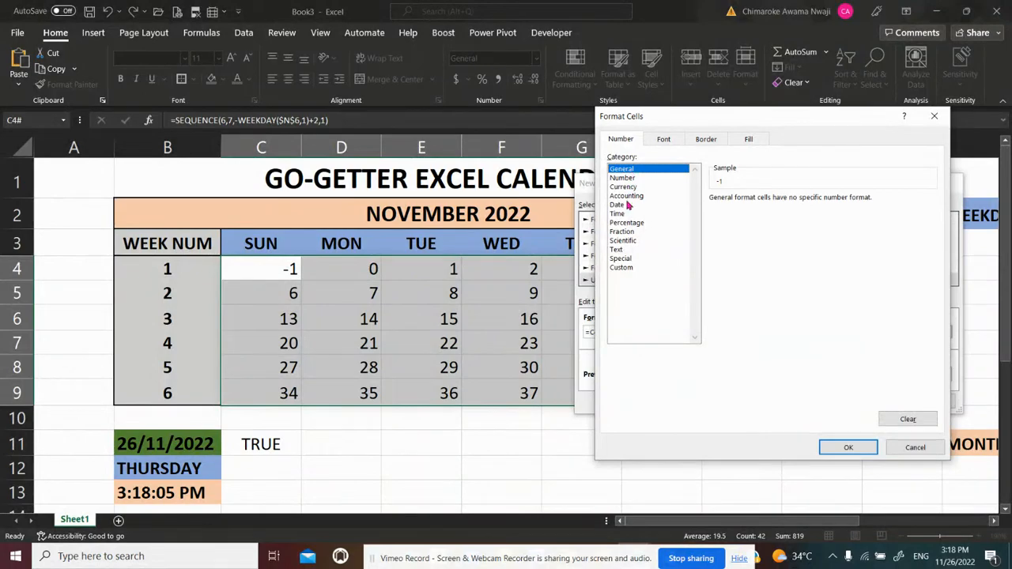
click(623, 268)
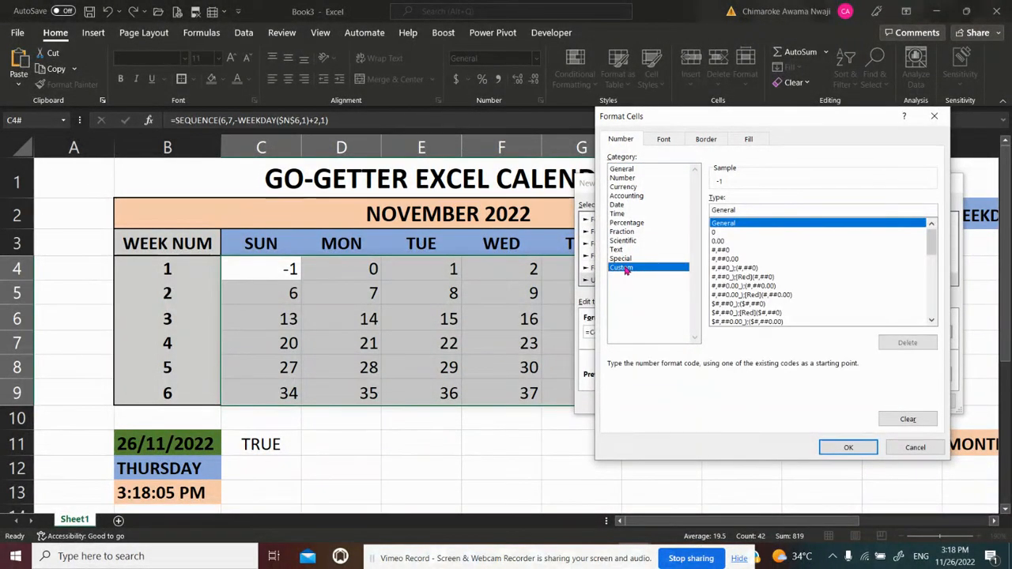
click(623, 259)
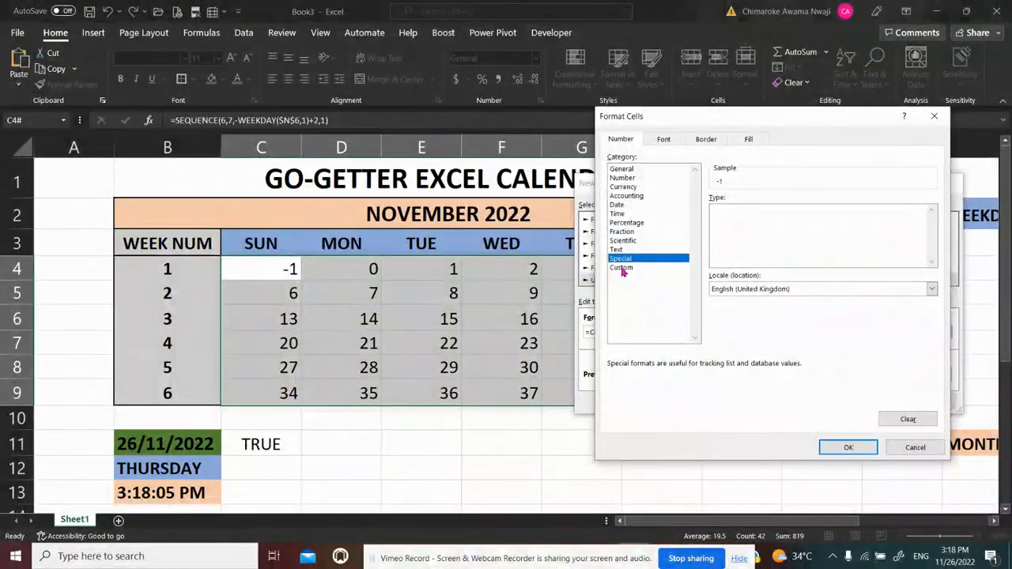
click(623, 268)
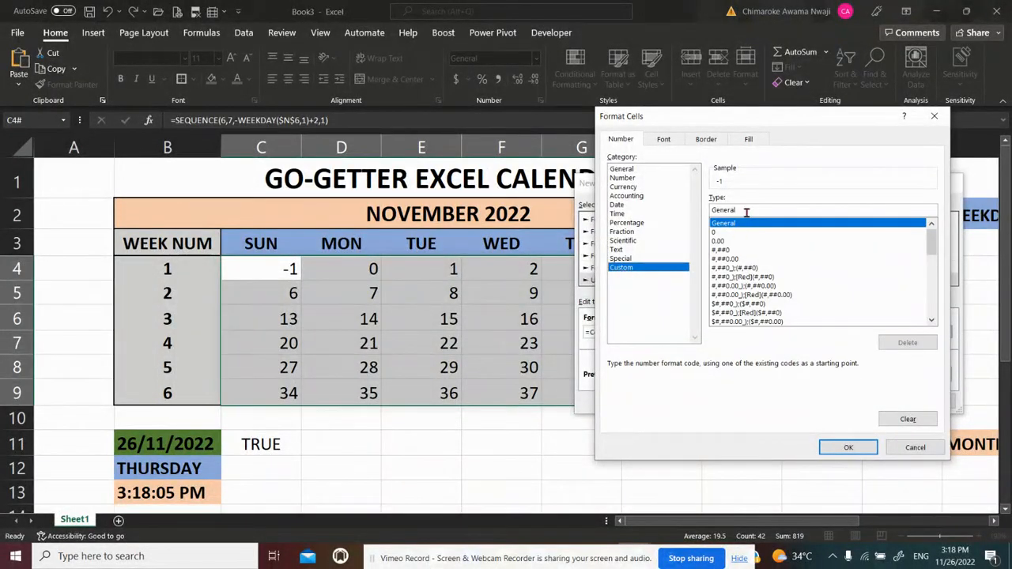
drag(739, 210, 694, 210)
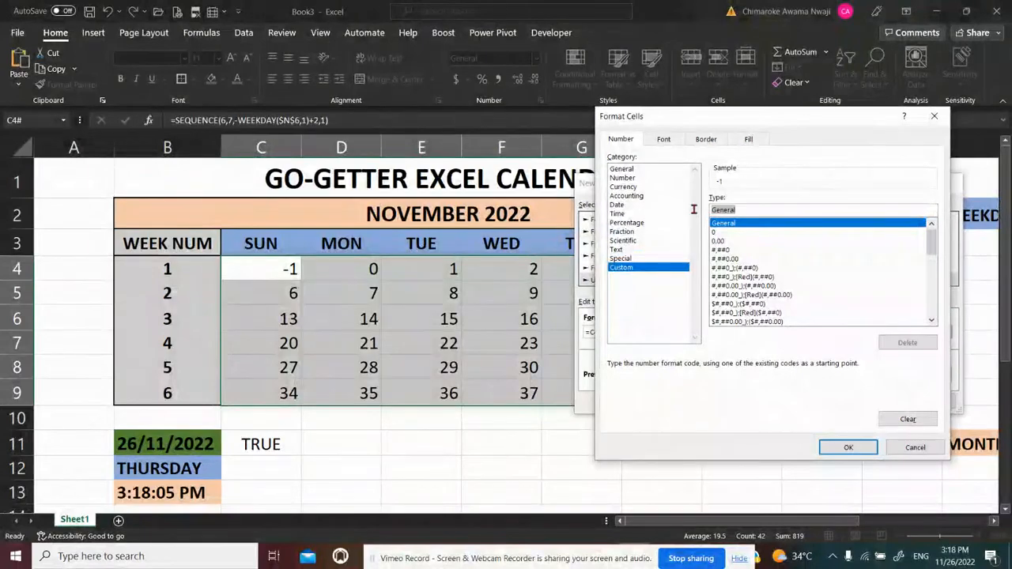
key(BackSpace)
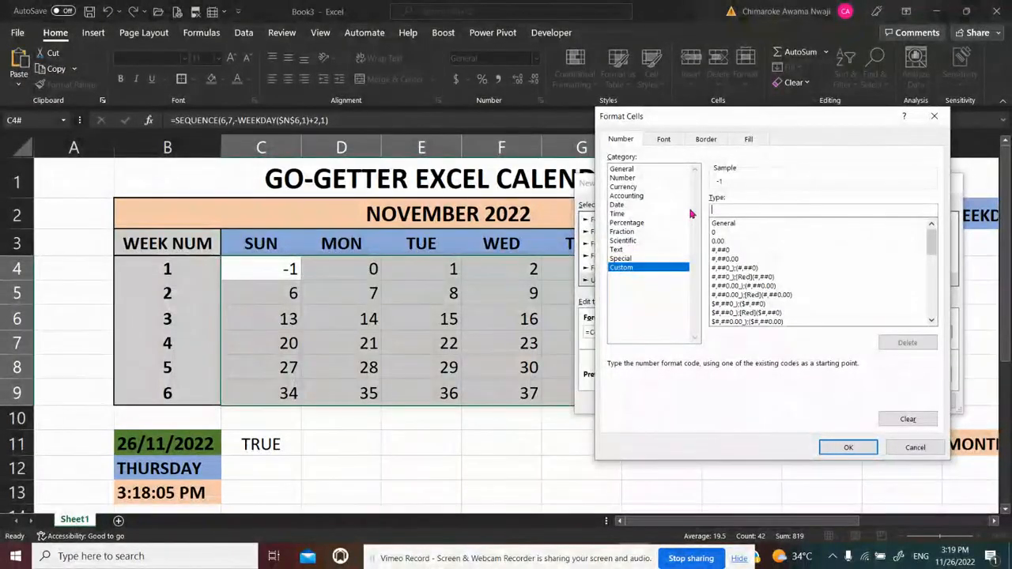
text(;;;)
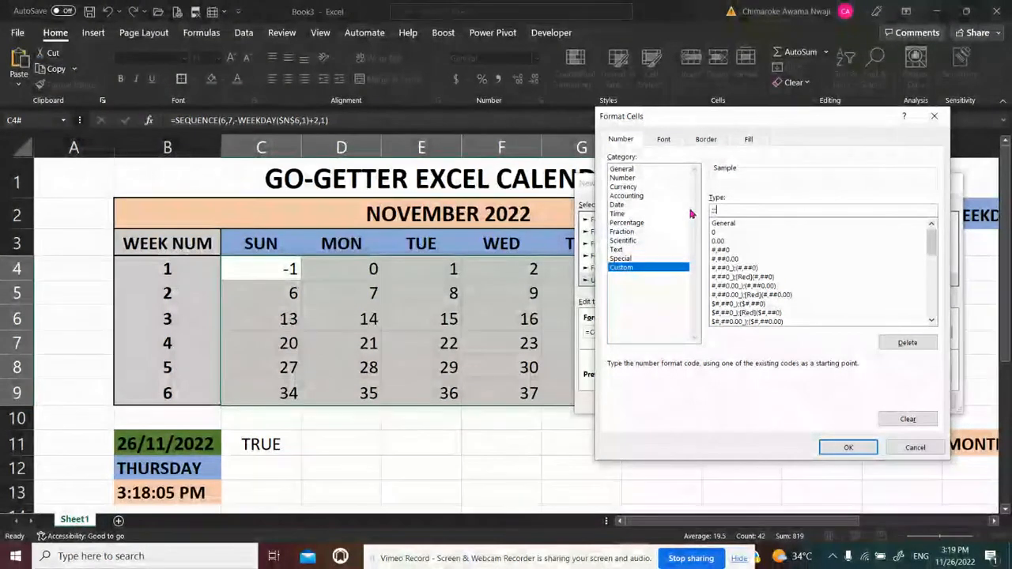
click(844, 447)
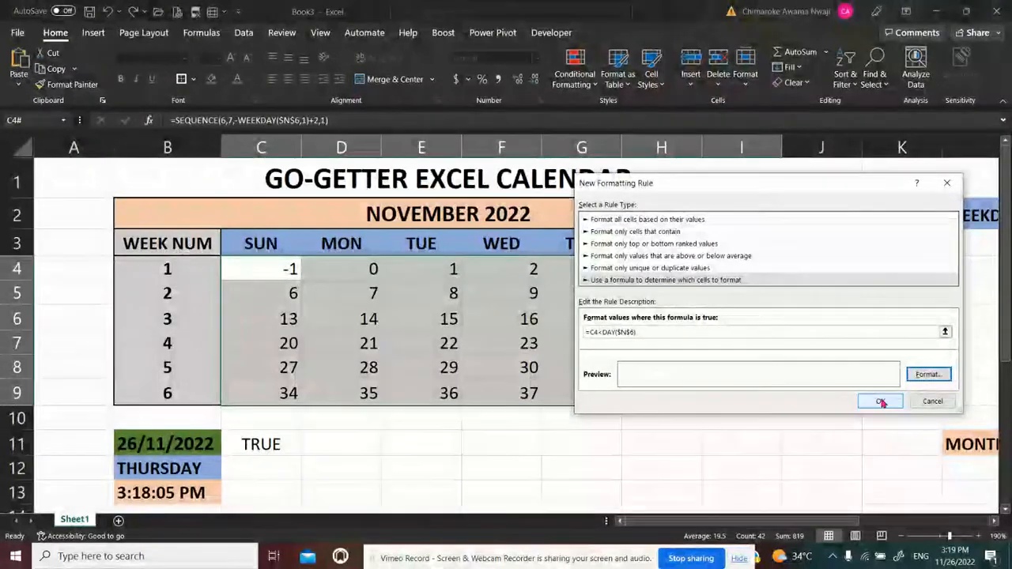
click(880, 402)
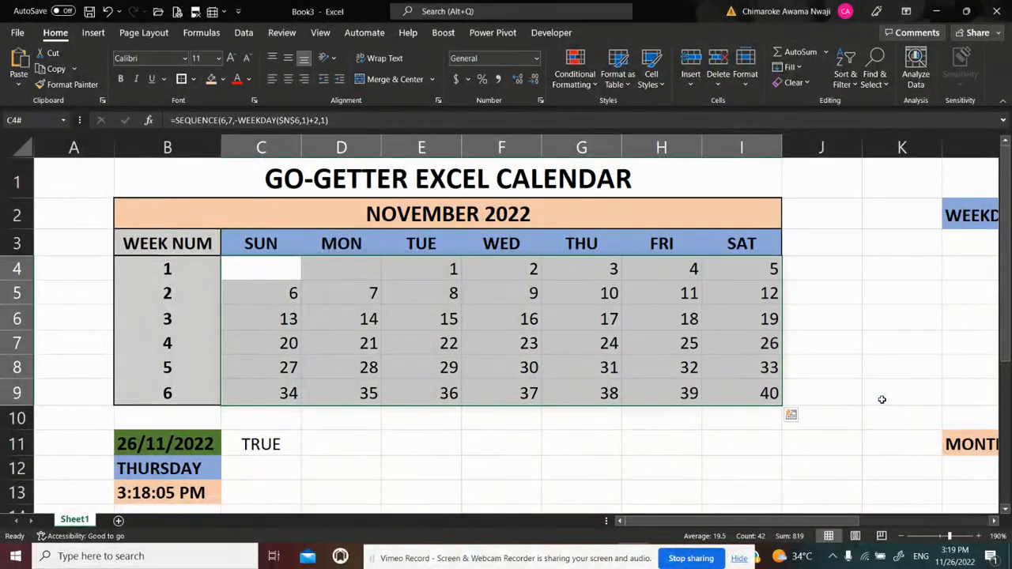
Examine cells C4 and D4 and the last weeks of the calendar grid to check how the rule treats days outside the month
click(277, 266)
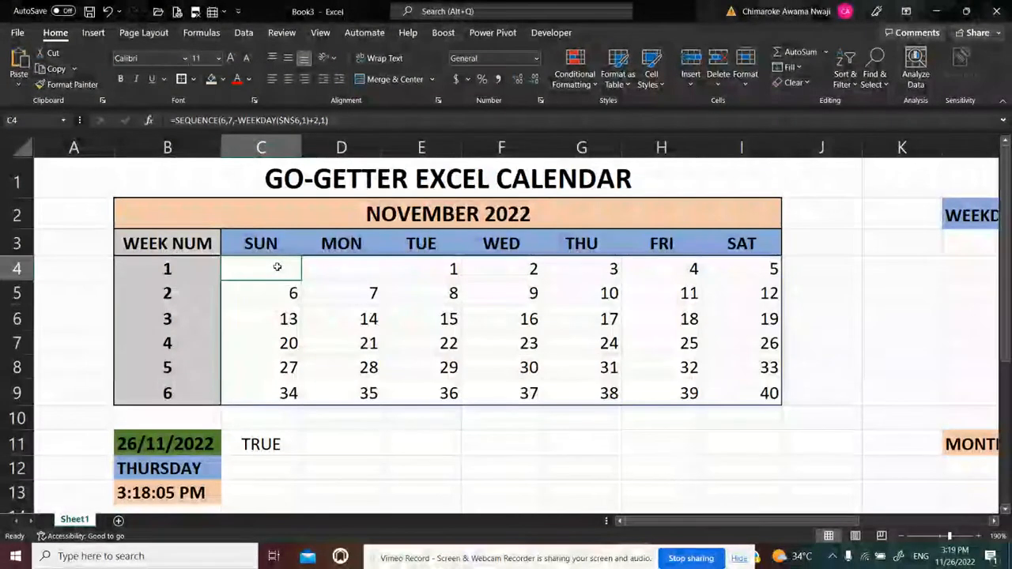
click(358, 266)
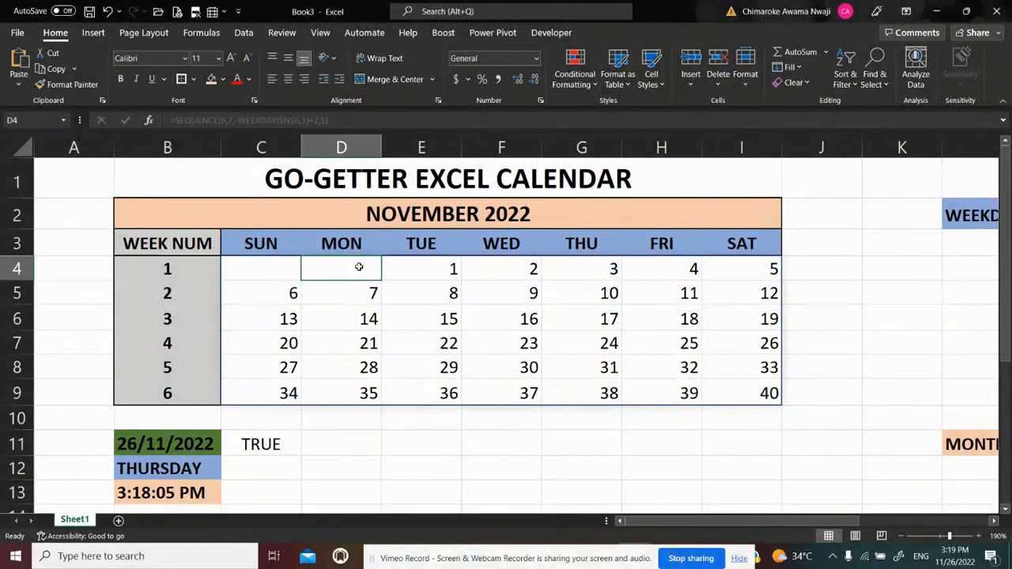
click(277, 269)
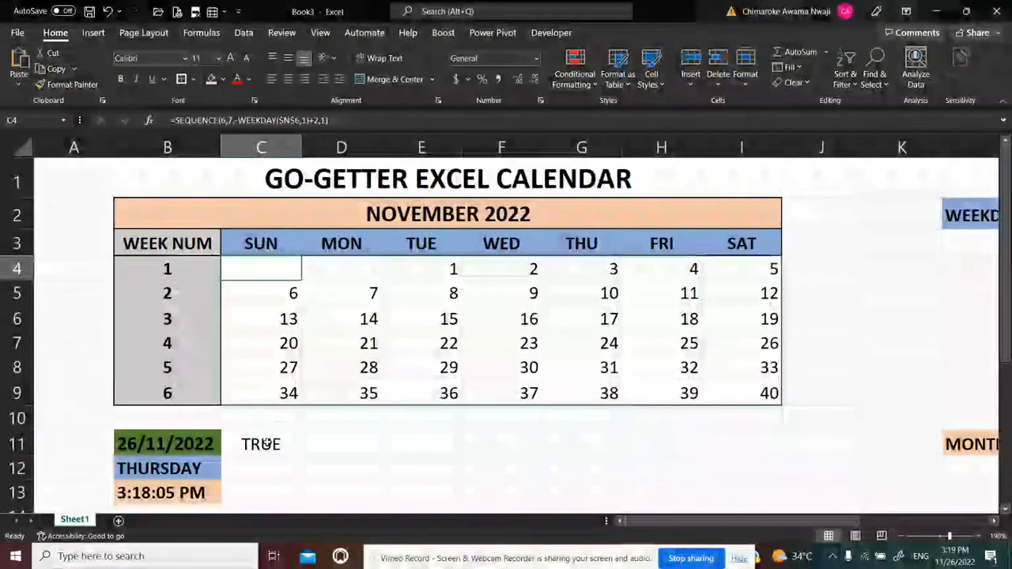
click(277, 368)
click(265, 445)
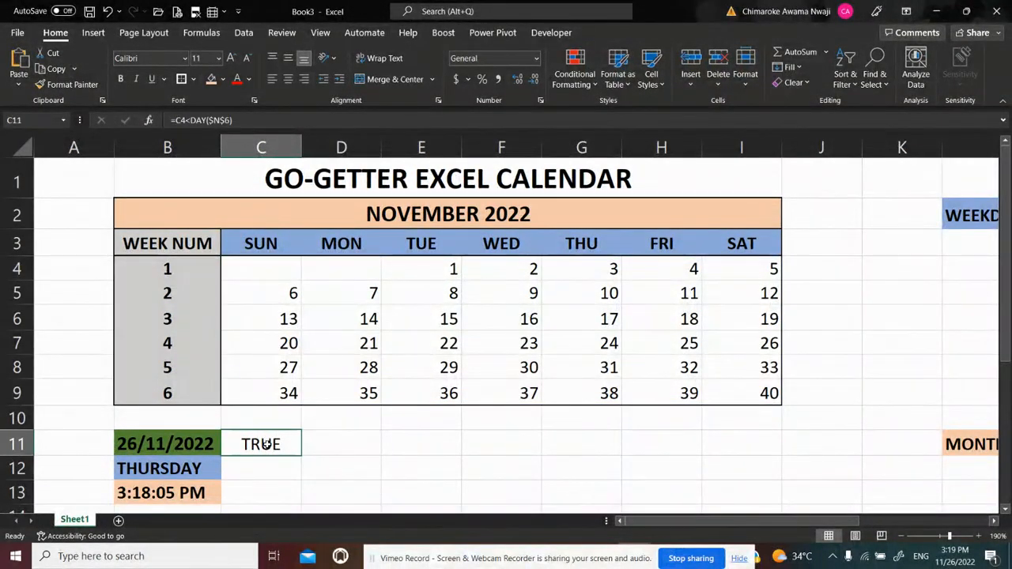
click(593, 363)
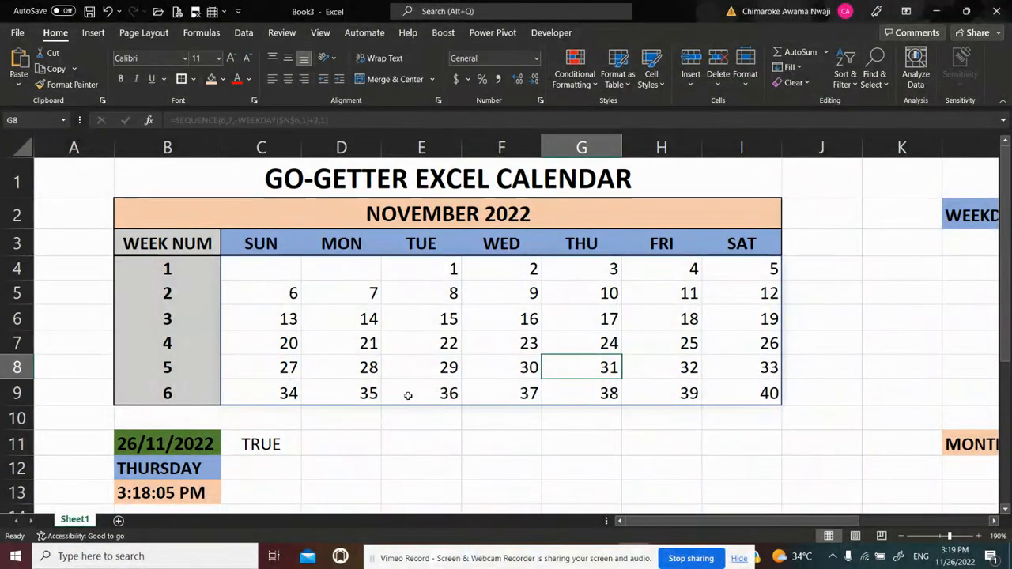
Replace the test formula in cell C11 with =C4>DAY($N$9), comparing the first calendar cell with the end-of-month day
click(265, 445)
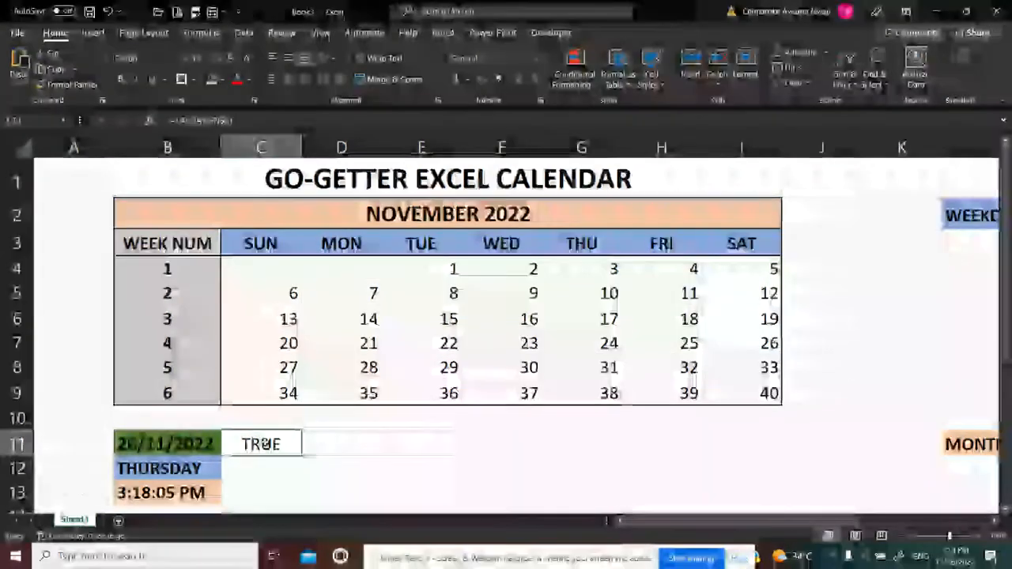
text(=)
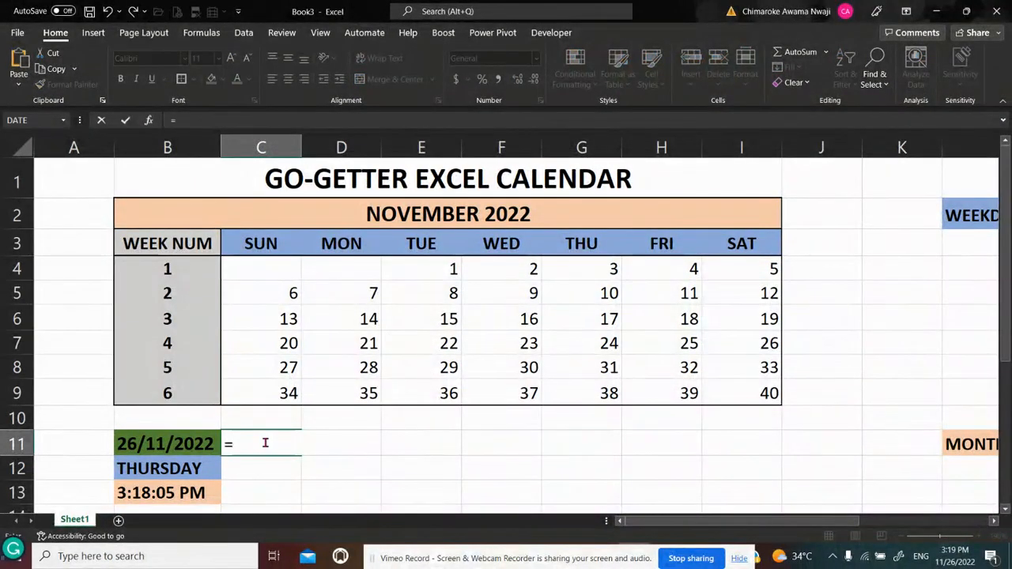
key(BackSpace)
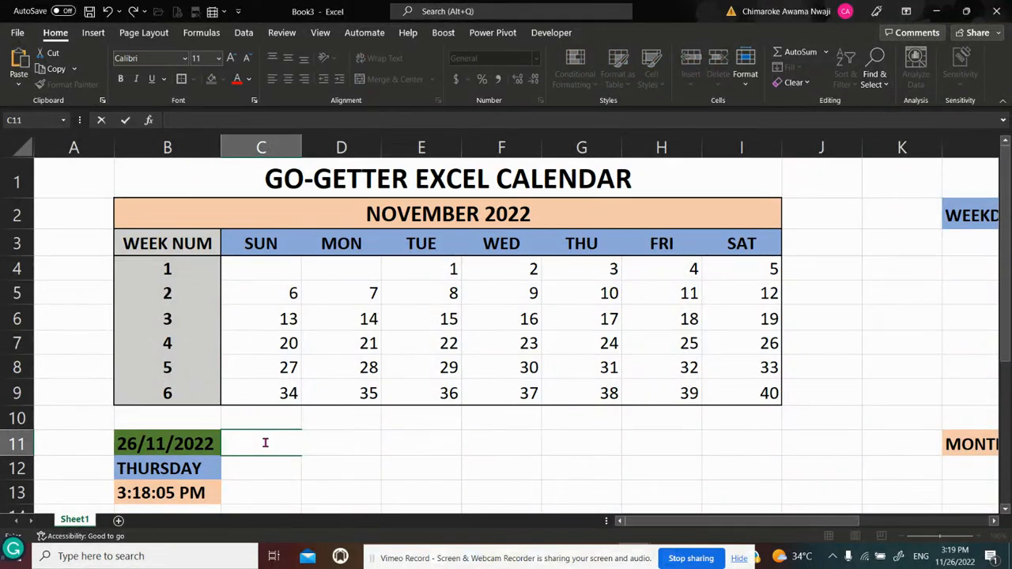
text(=)
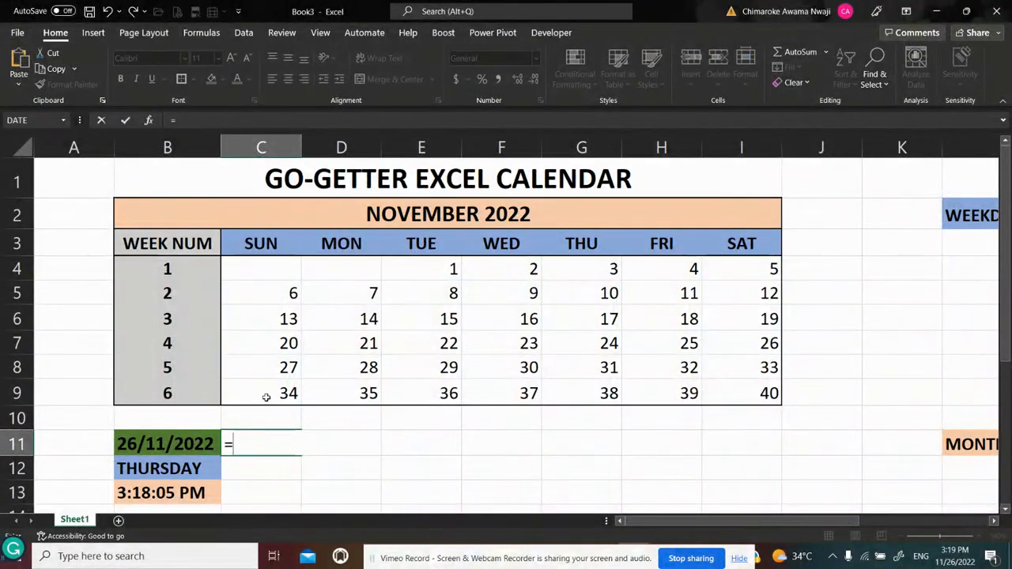
click(263, 264)
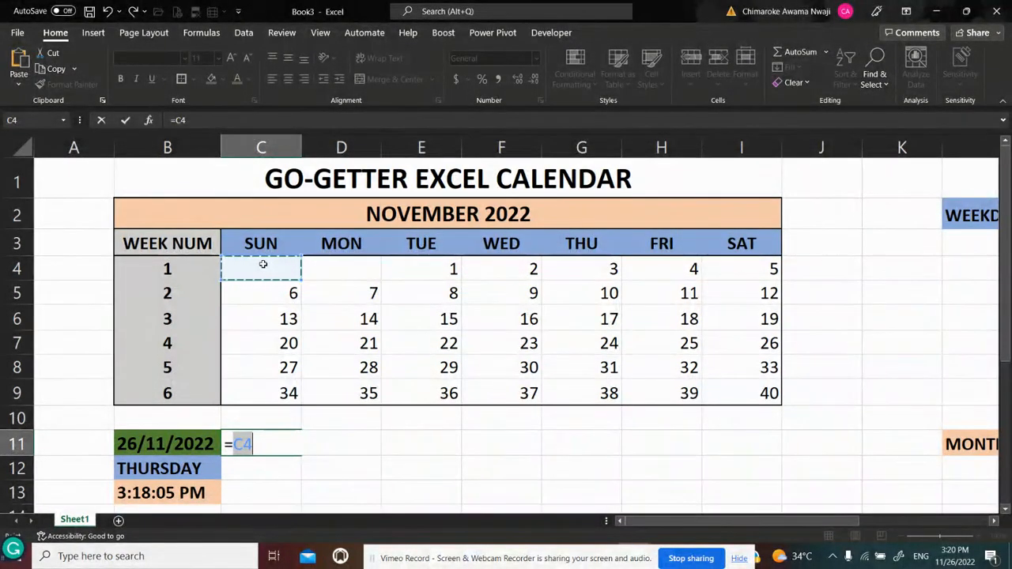
text(>)
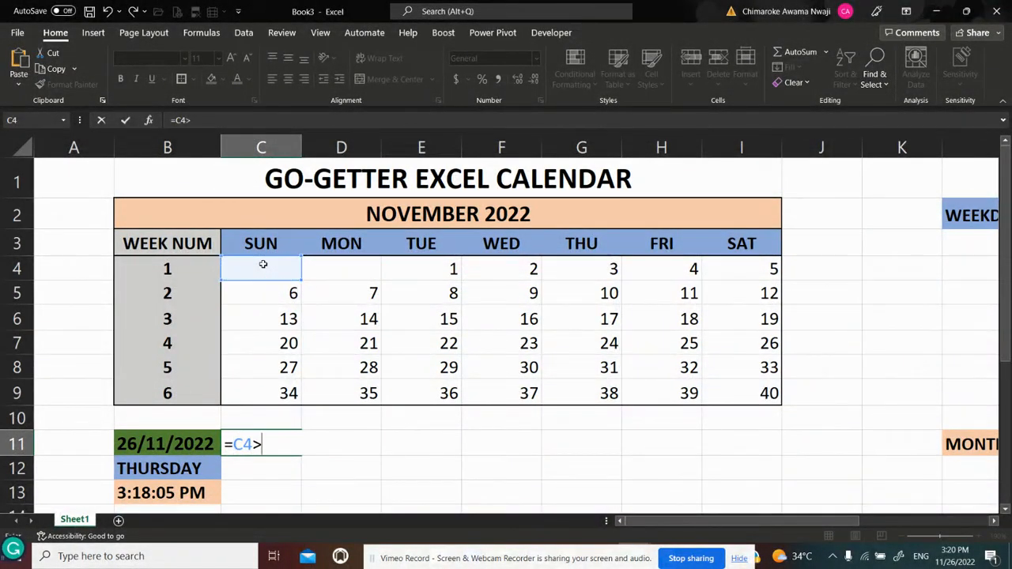
click(993, 521)
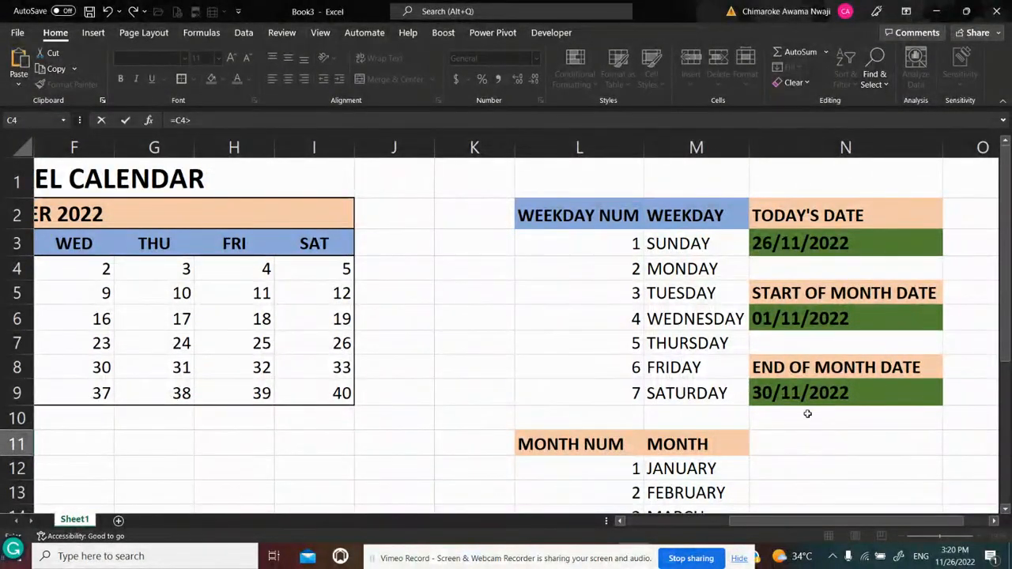
text(DAY()
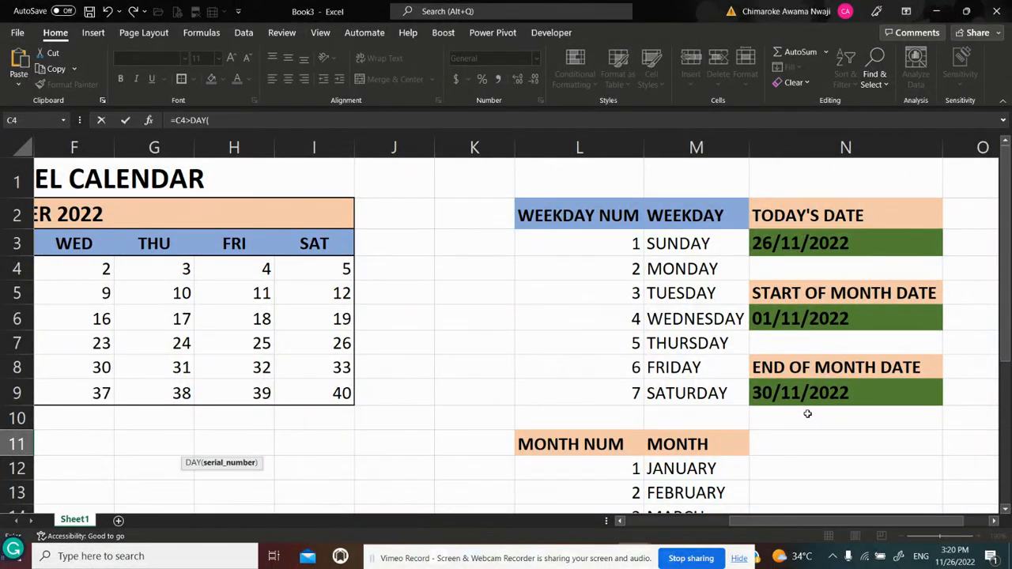
click(812, 394)
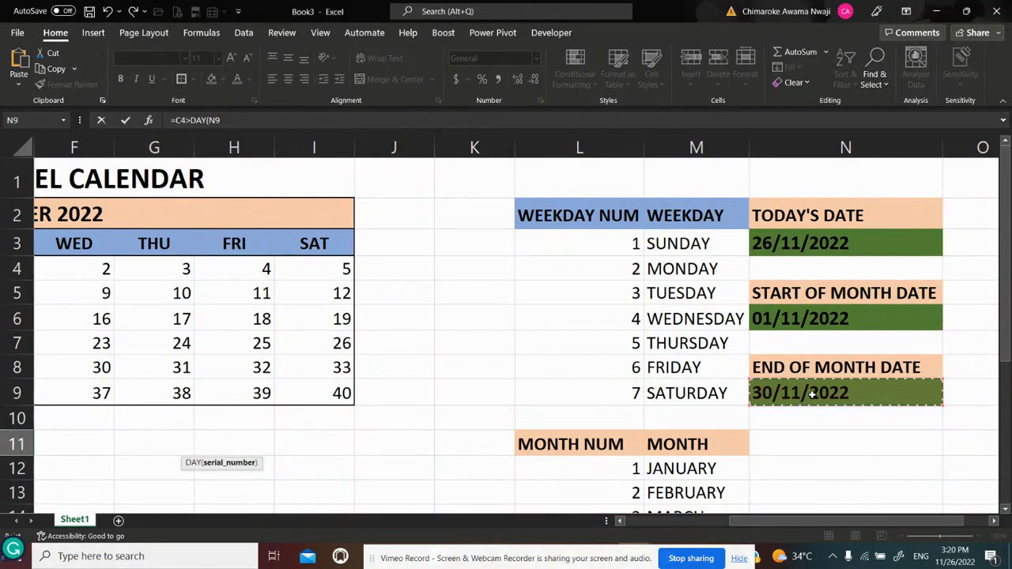
key(F4)
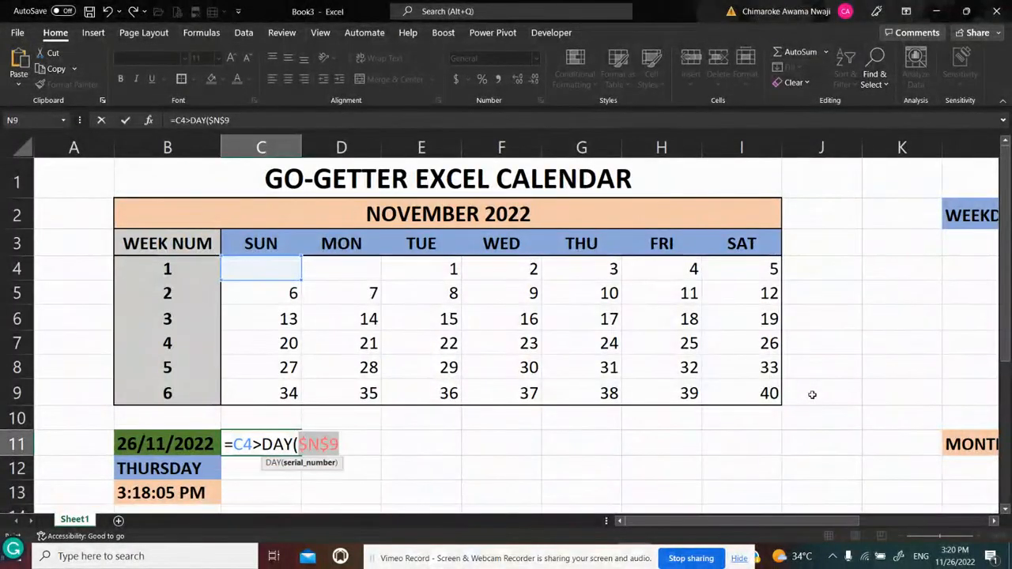
text())
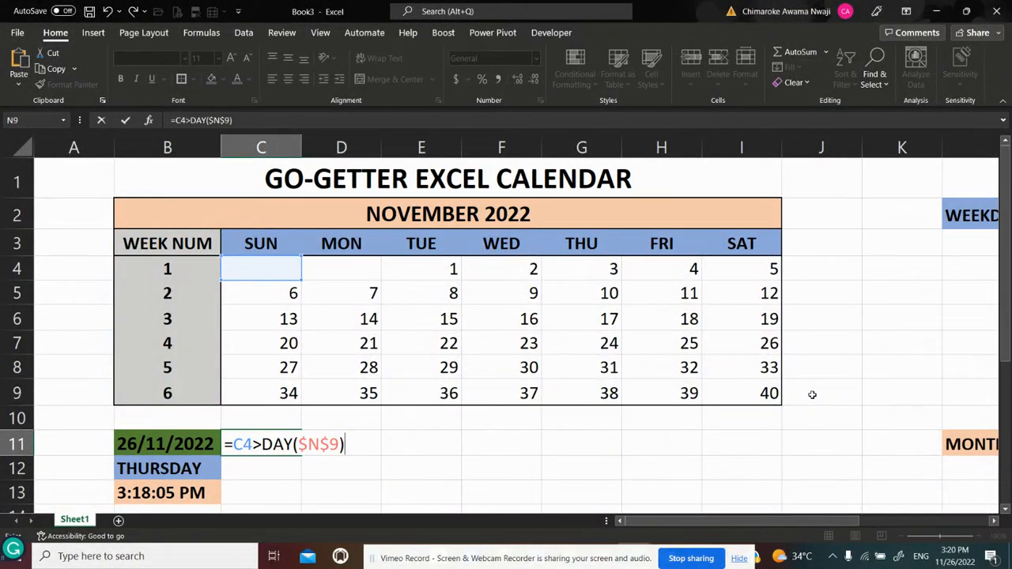
key(Return)
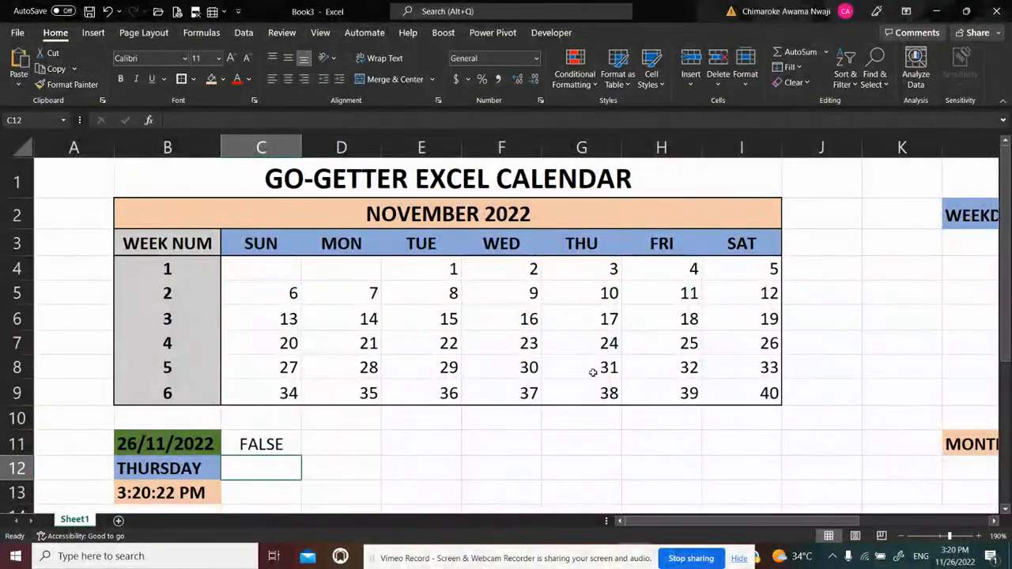
Fill the C11 test formula across to I11 to cover all seven weekdays
click(268, 444)
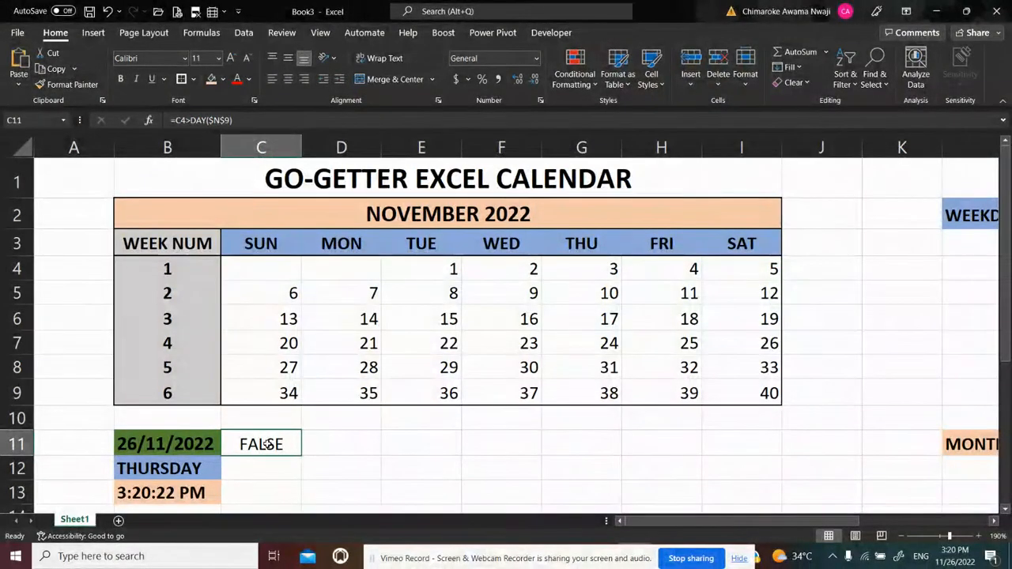
key(shift+Right)
key(shift+Right)
key(shift+Right)
key(shift+Right)
key(shift+Right)
key(shift+Right)
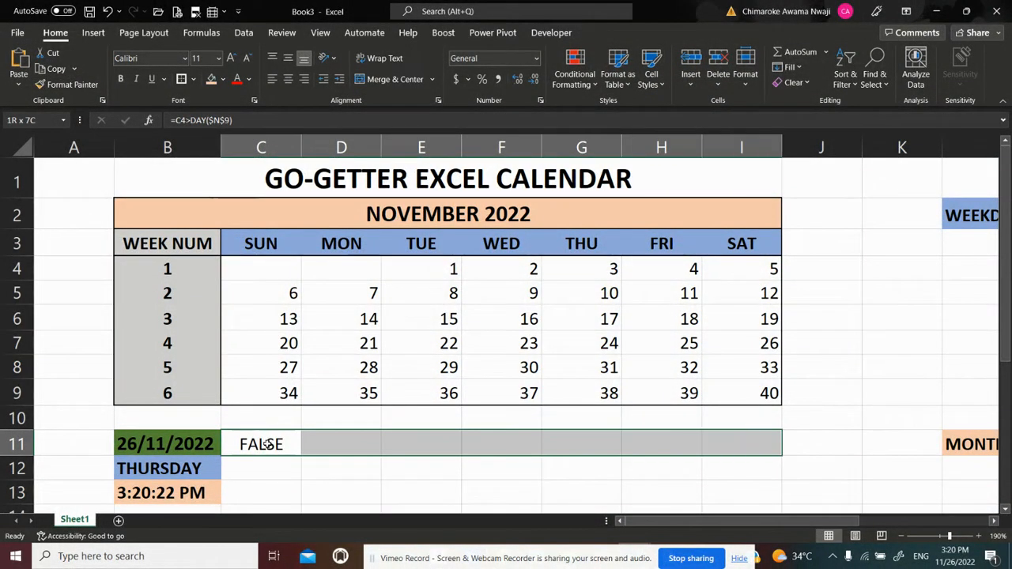
key(ctrl+r)
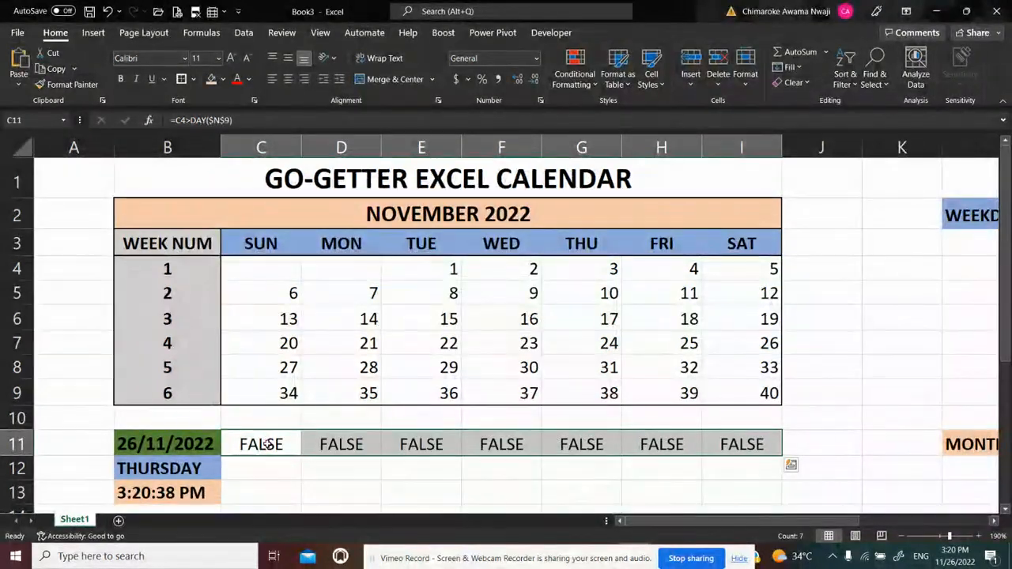
Fill the test formulas in C11:I11 down through row 16 to cover all six calendar weeks
key(shift+Down)
key(shift+Down)
key(shift+Down)
key(shift+Down)
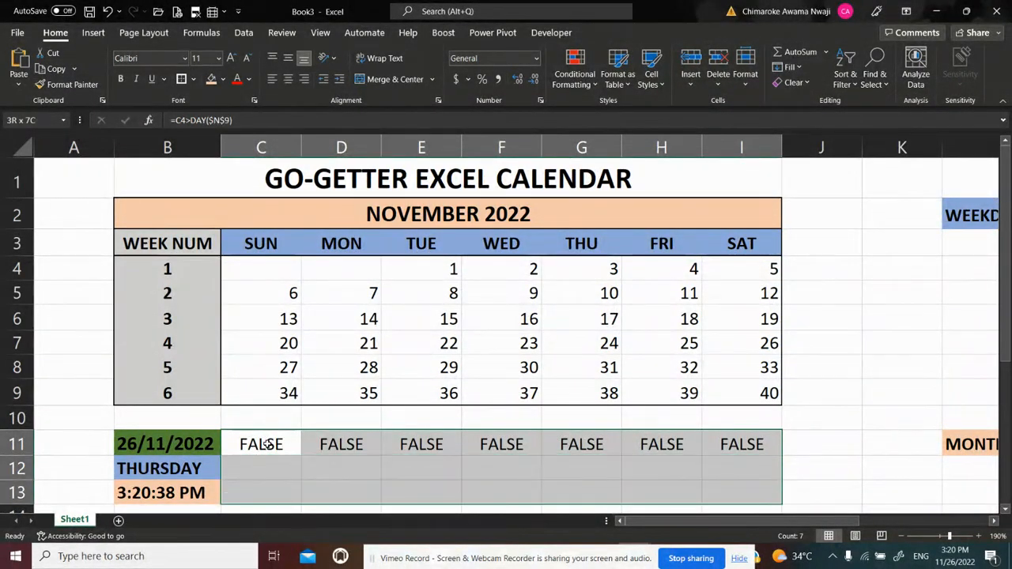
key(shift+Up)
key(shift+Up)
key(shift+Up)
key(shift+Up)
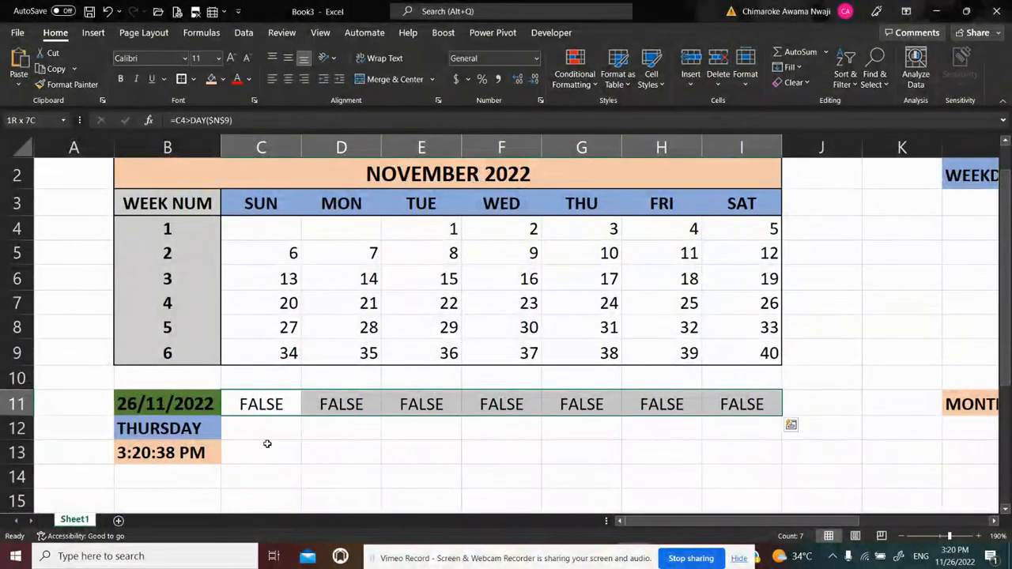
key(shift+Down)
key(shift+Down)
key(shift+Down)
key(shift+Down)
key(shift+Down)
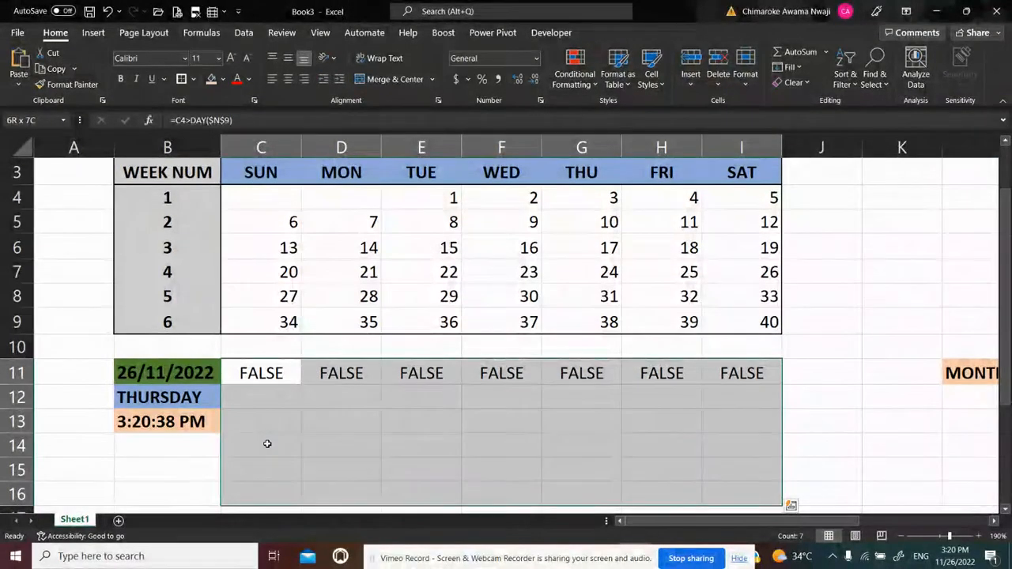
key(ctrl+d)
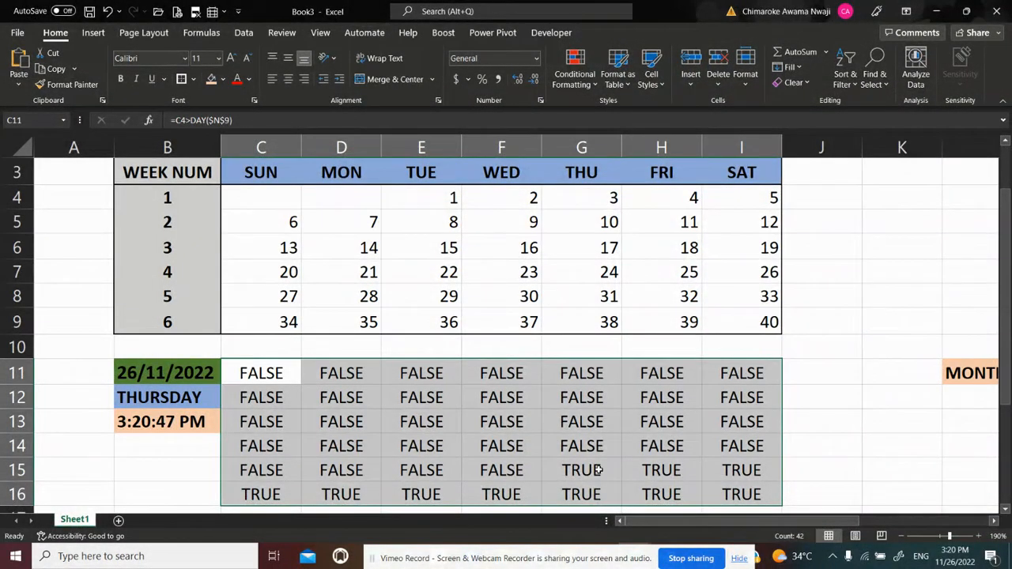
Undo both the downward and the across fill of the C11 test formula
key(ctrl+z)
key(ctrl+z)
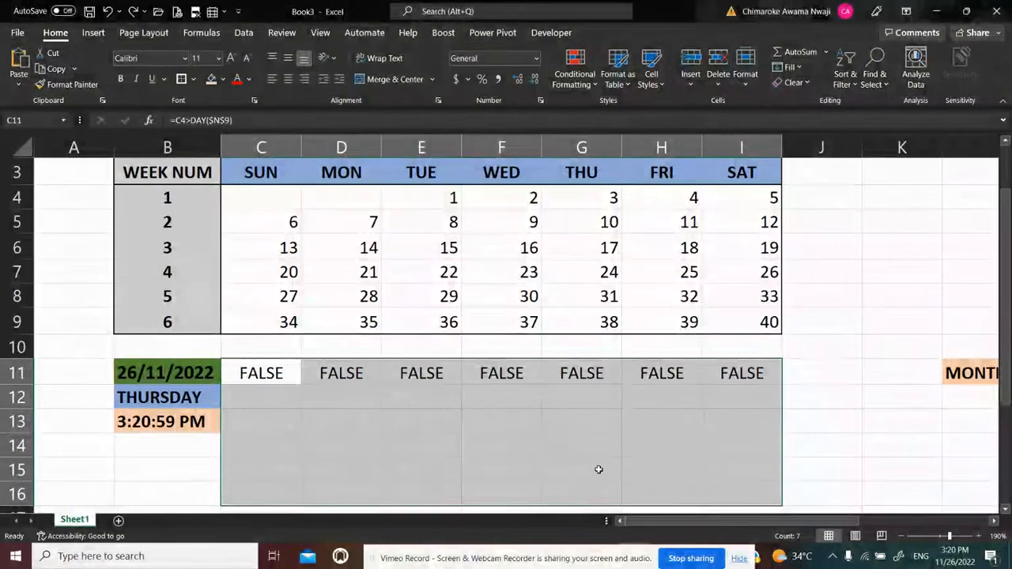
click(292, 413)
Copy the formula text =C4>DAY($N$9) from cell C11
click(275, 379)
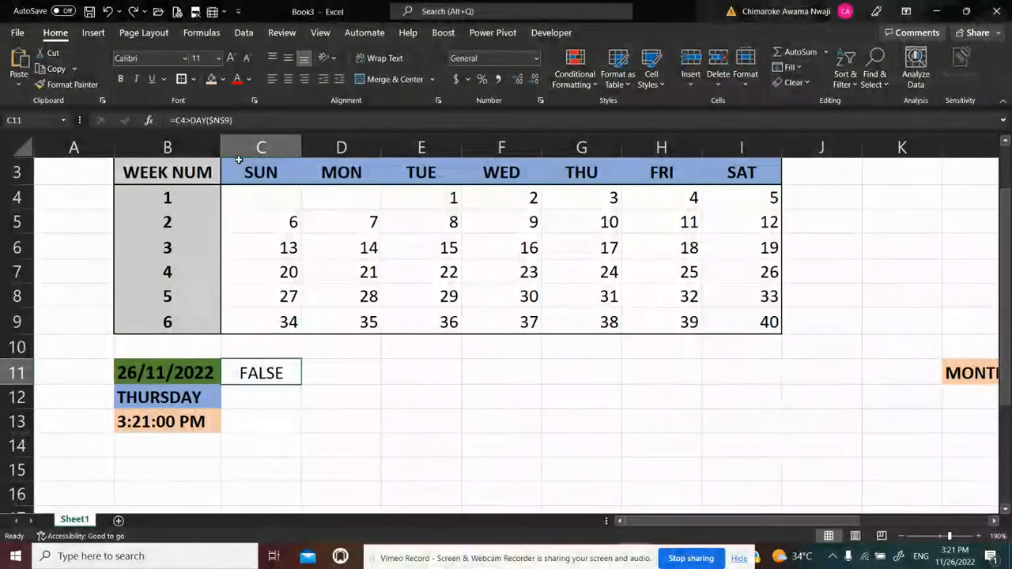
key(F2)
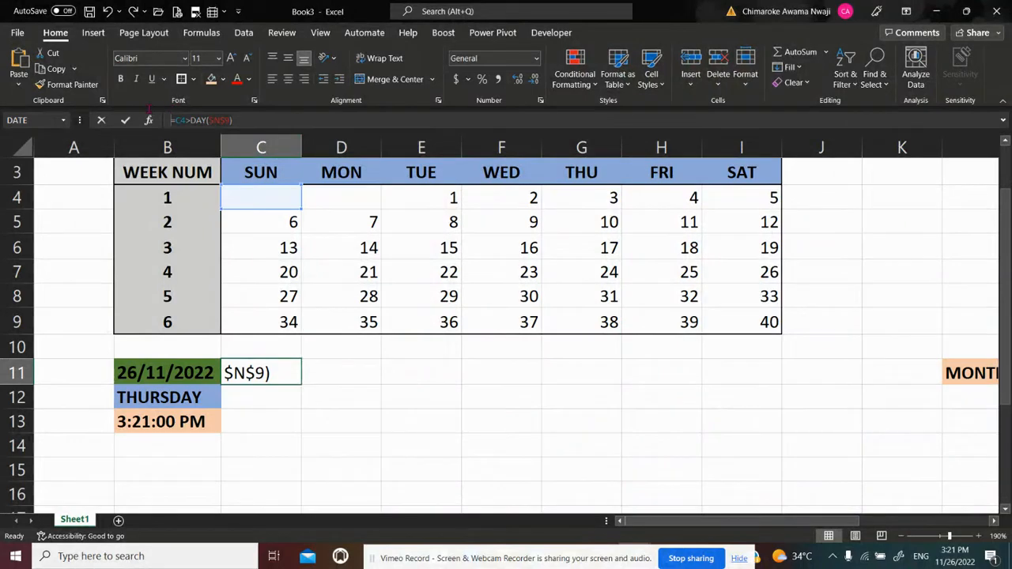
key(Return)
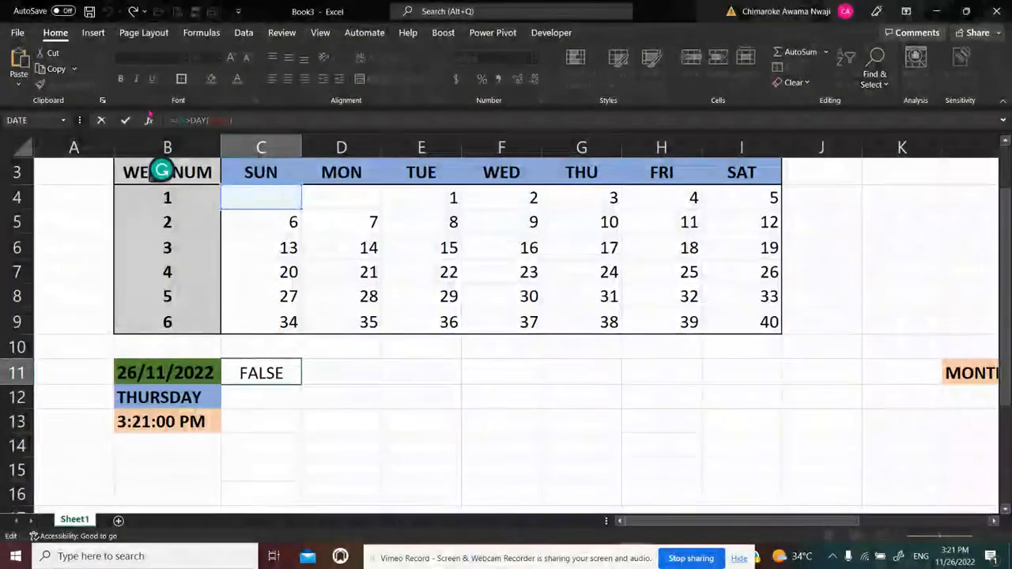
Start a new formula-based conditional formatting rule for the calendar grid C4:I9, using the copied formula =C4>DAY($N$9)
click(260, 197)
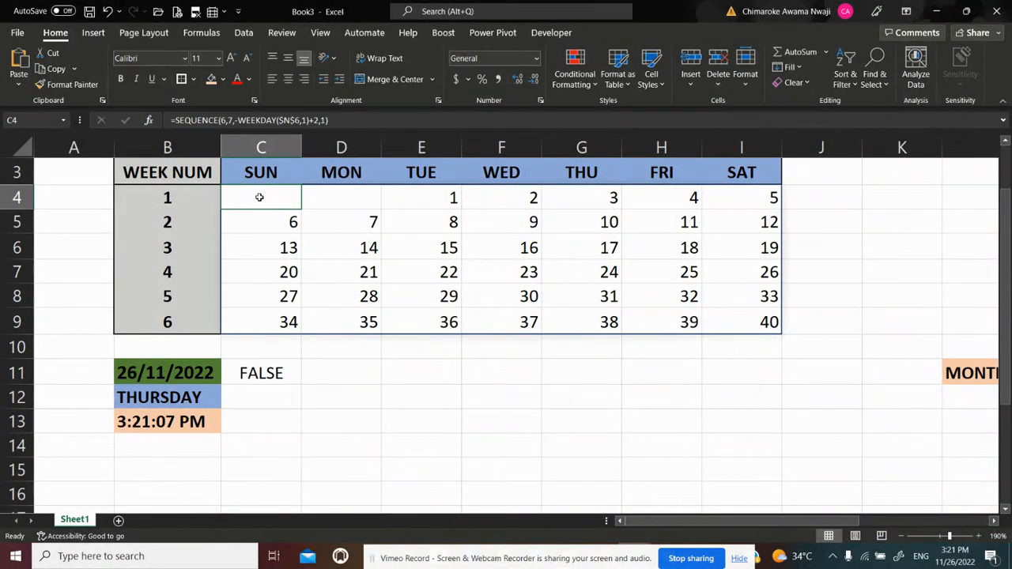
key(shift+Down)
key(shift+Down)
key(shift+Down)
key(shift+Down)
key(shift+Down)
key(shift+Right)
key(shift+Right)
key(shift+Right)
key(shift+Right)
key(shift+Right)
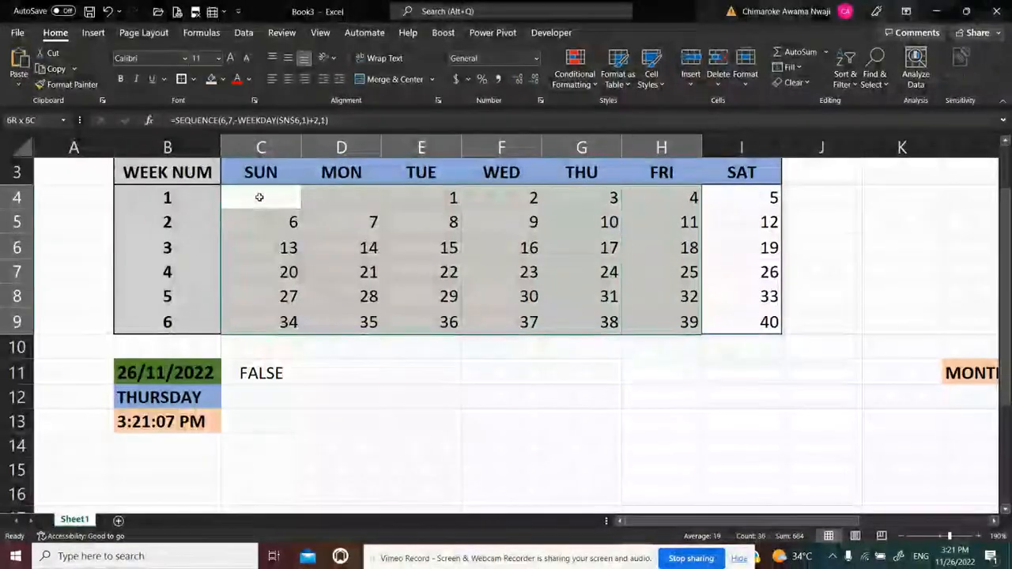
key(shift+Right)
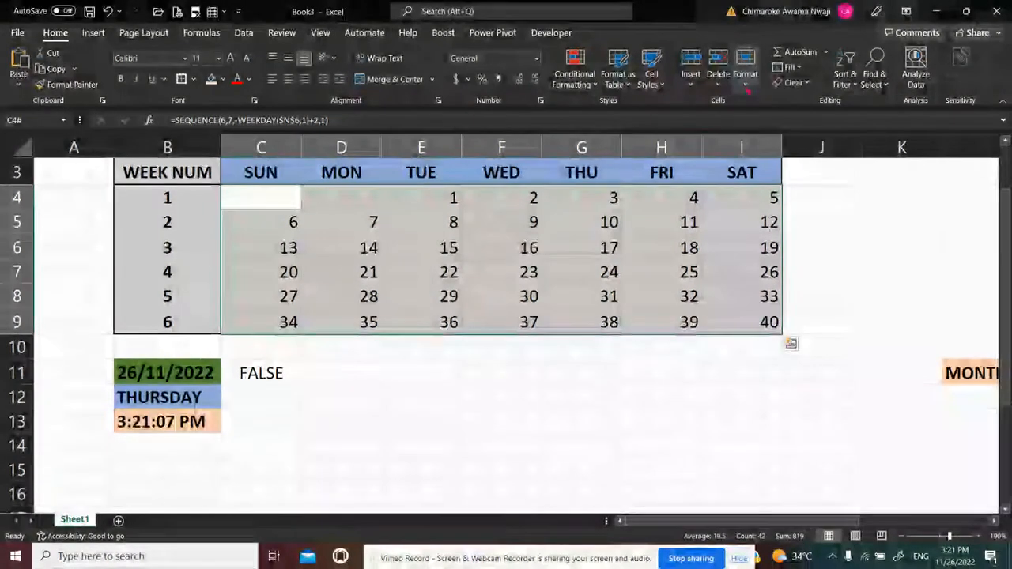
click(589, 83)
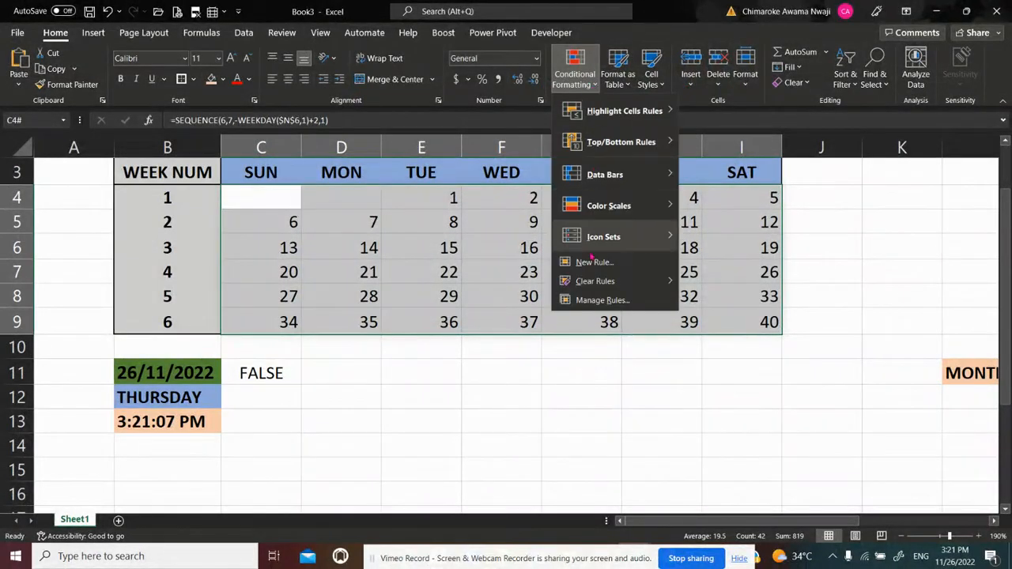
click(601, 300)
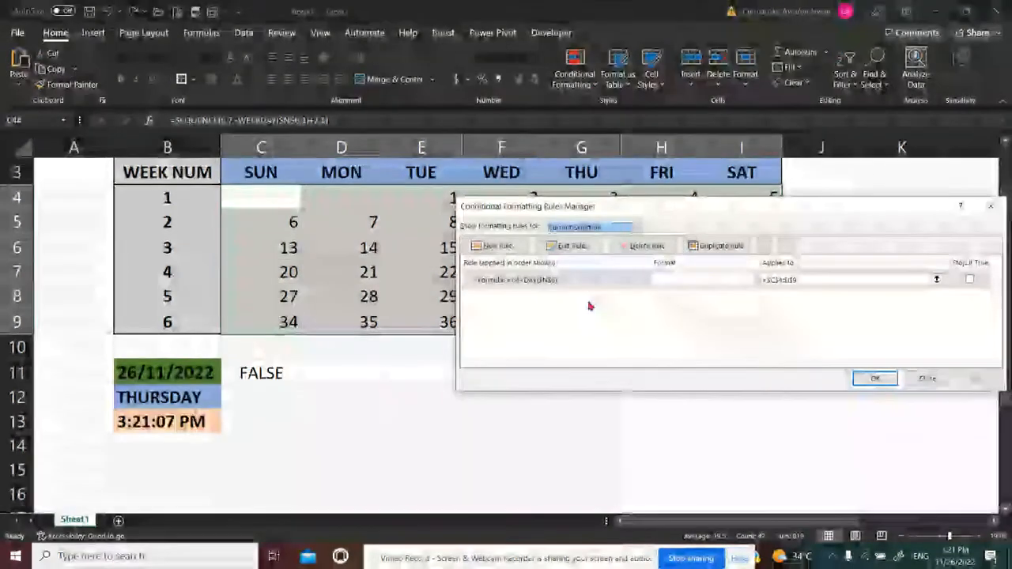
click(513, 249)
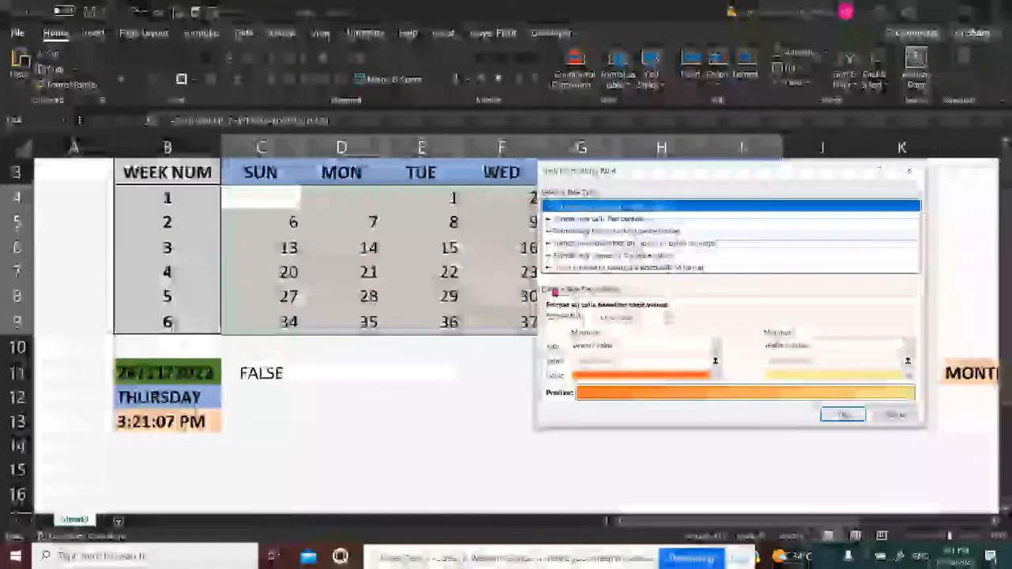
click(576, 268)
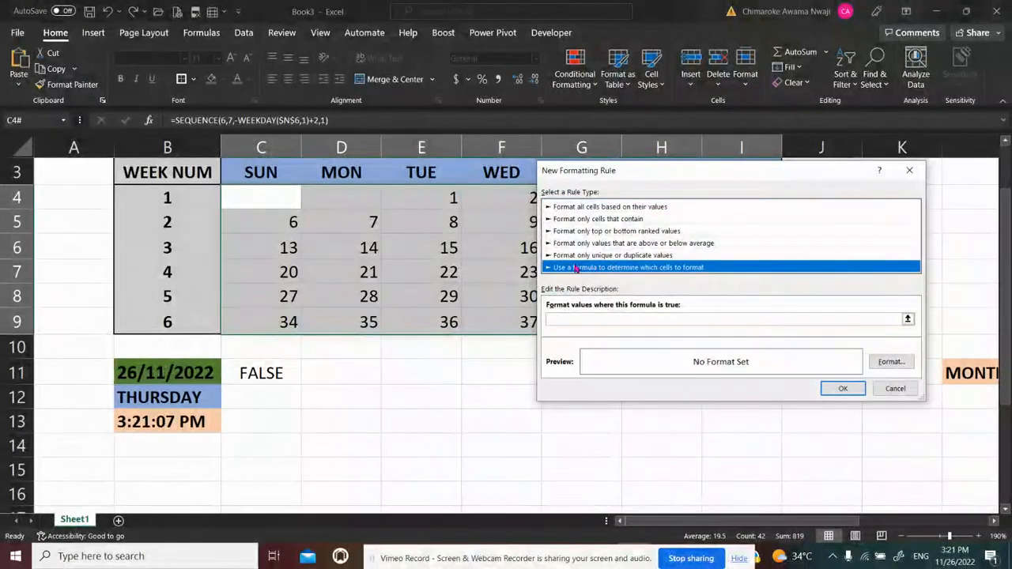
click(577, 319)
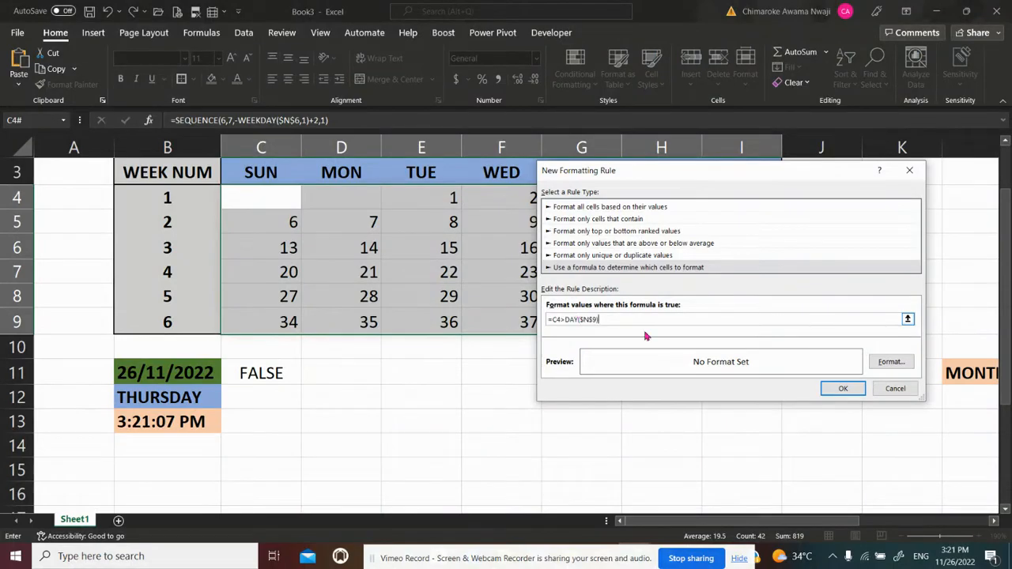
Give the month-end rule the custom number format ;; to hide matching values, and apply it to the calendar grid
click(892, 362)
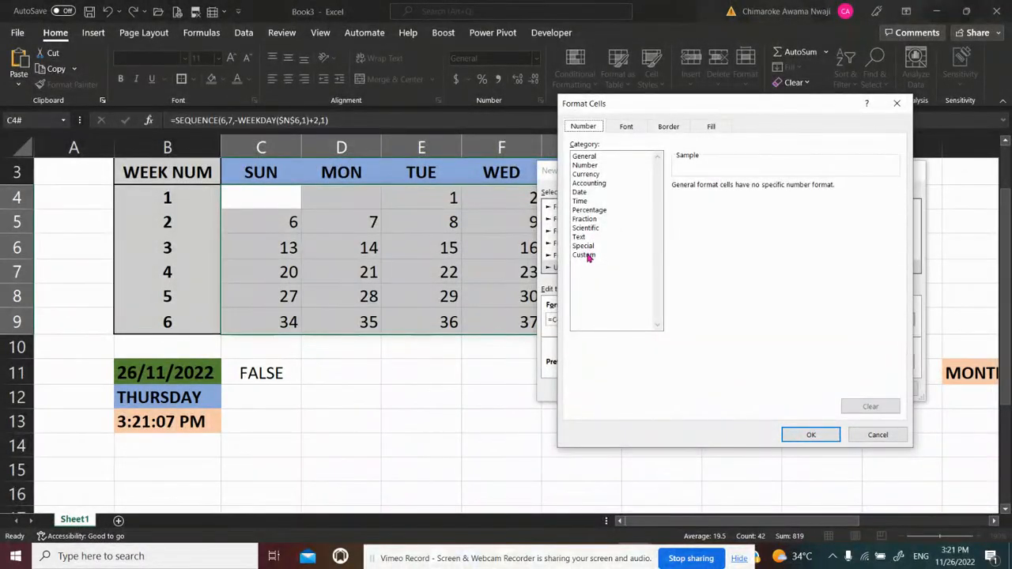
click(586, 255)
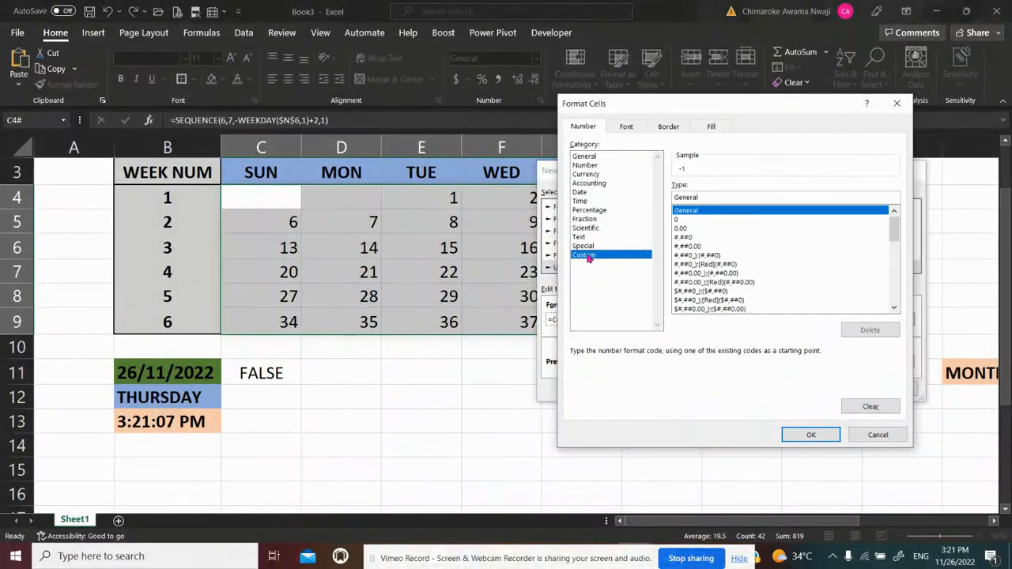
double_click(710, 196)
key(BackSpace)
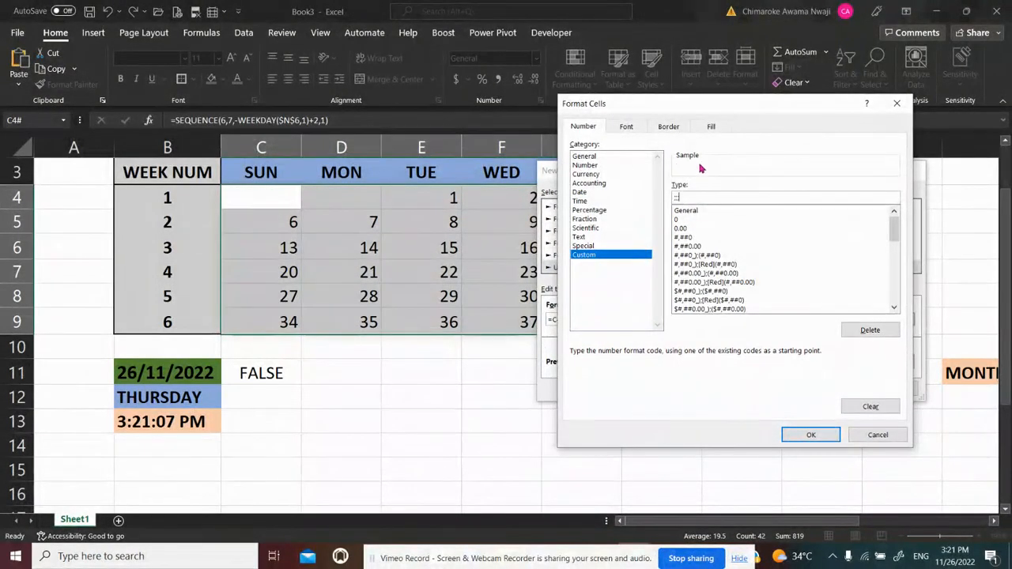
click(800, 435)
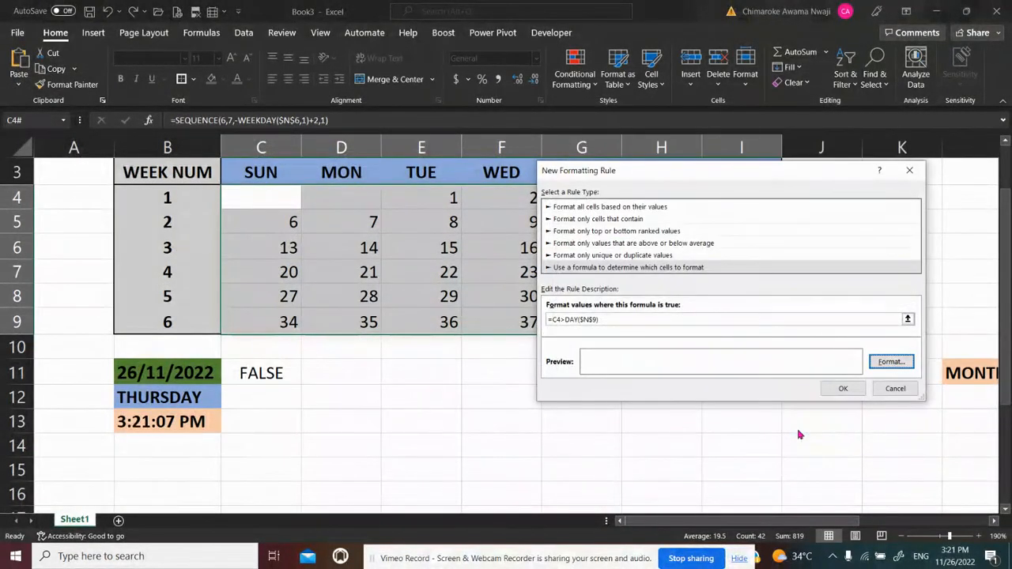
click(850, 389)
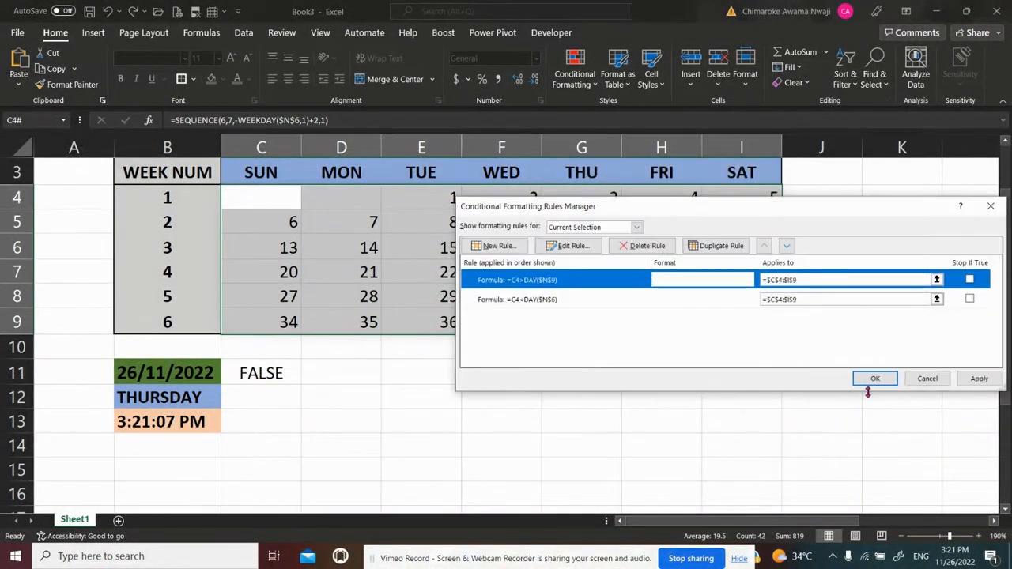
click(979, 379)
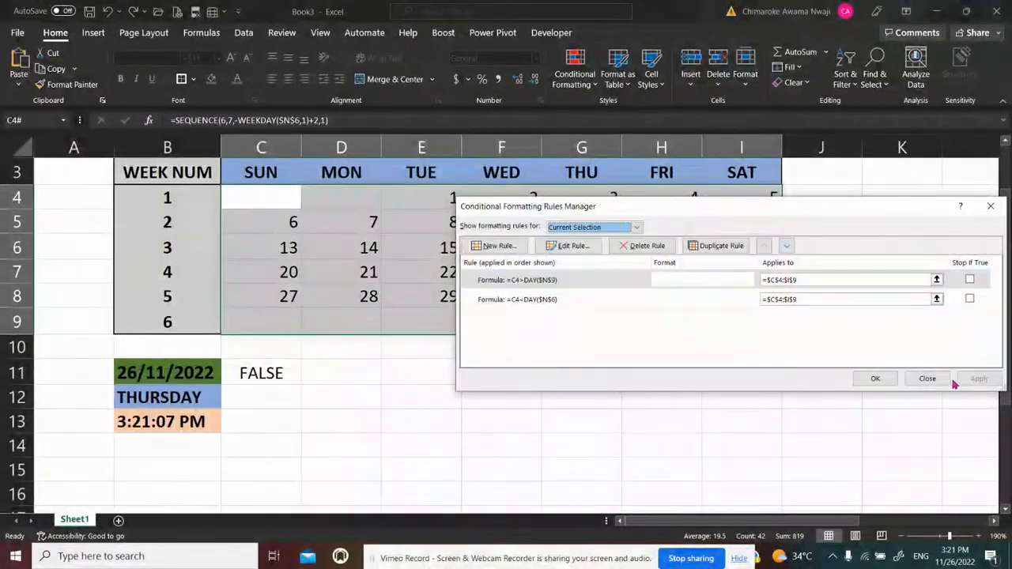
click(875, 378)
click(690, 399)
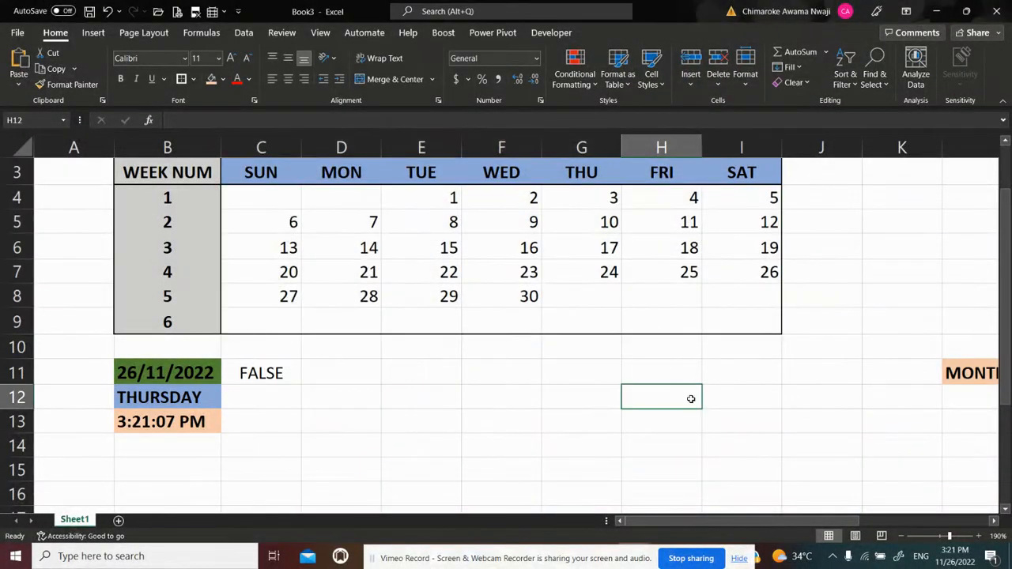
click(585, 296)
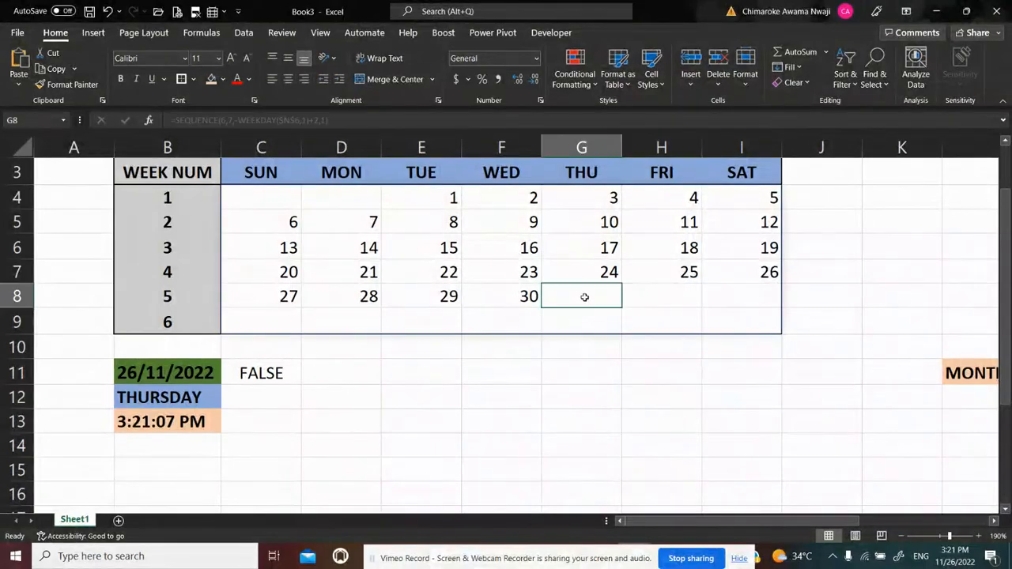
Test the calendar with a future date by changing the date formula in B11 to =TODAY()+20
scroll(998, 291, up, 1)
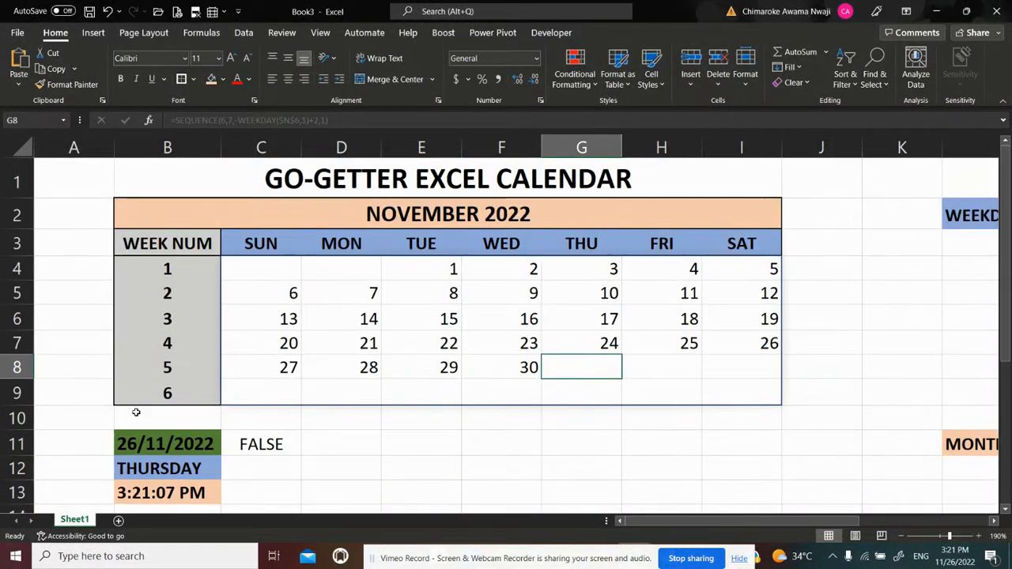
click(171, 439)
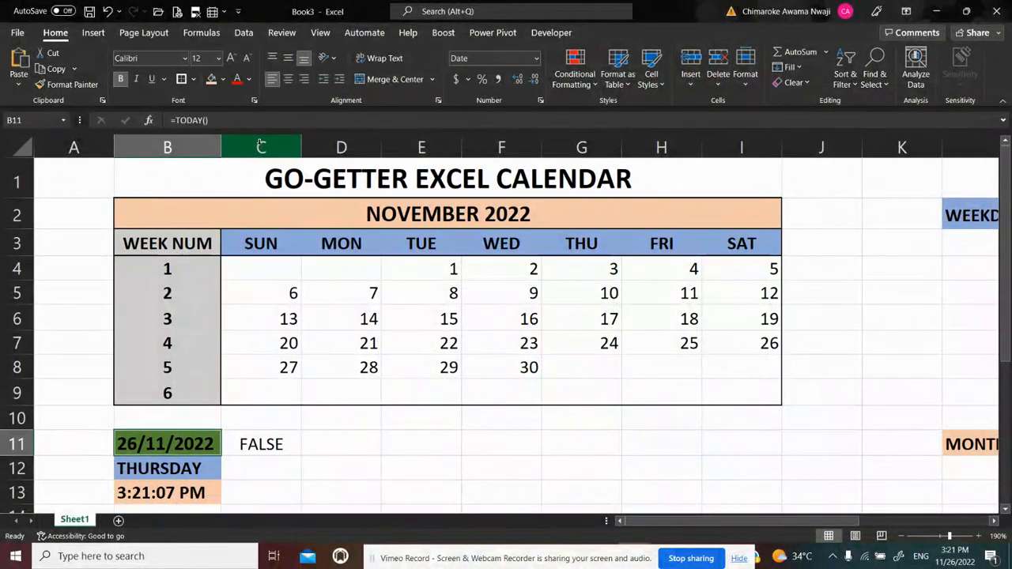
click(240, 120)
text(+)
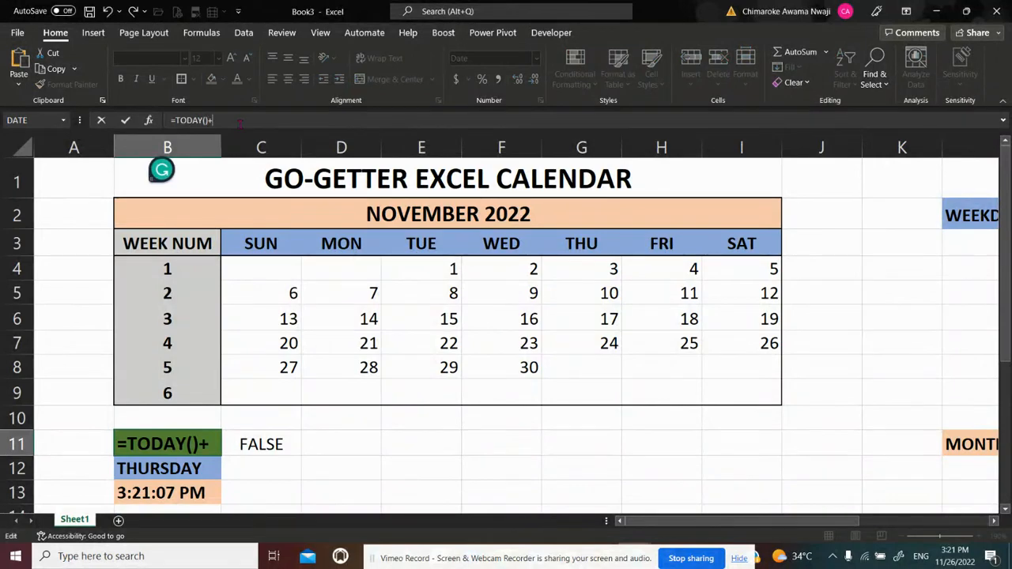
text(20)
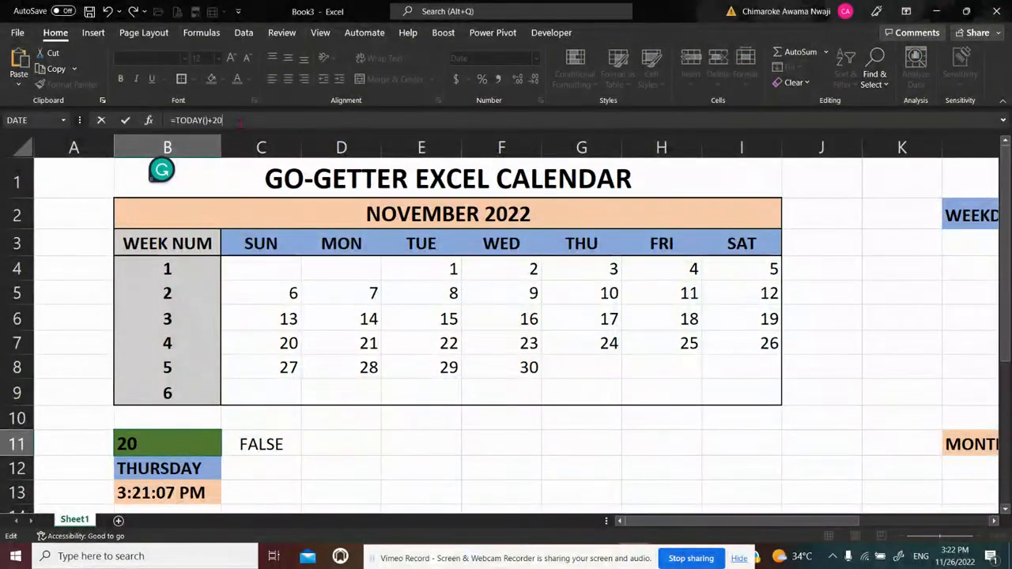
key(Return)
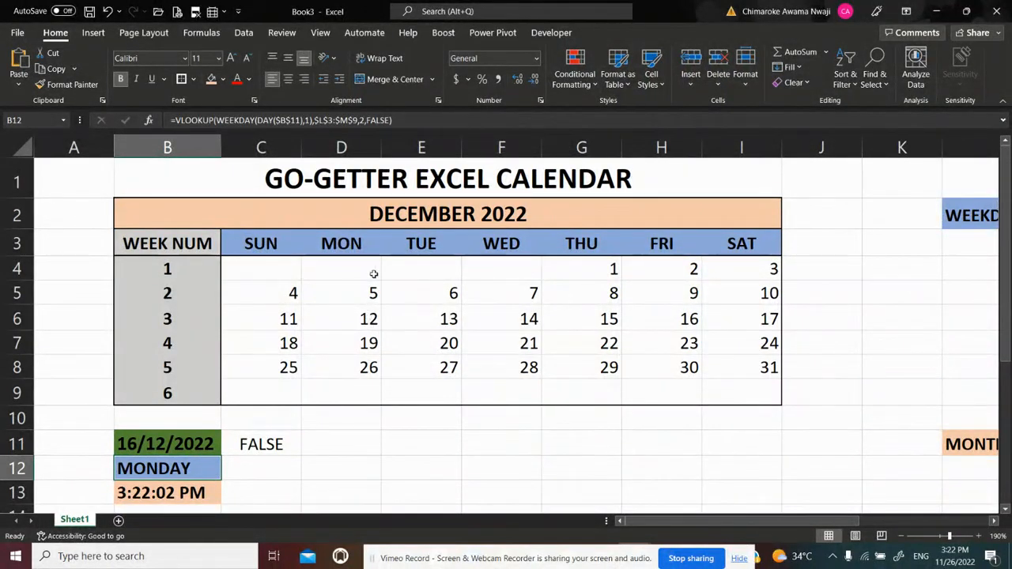
click(687, 319)
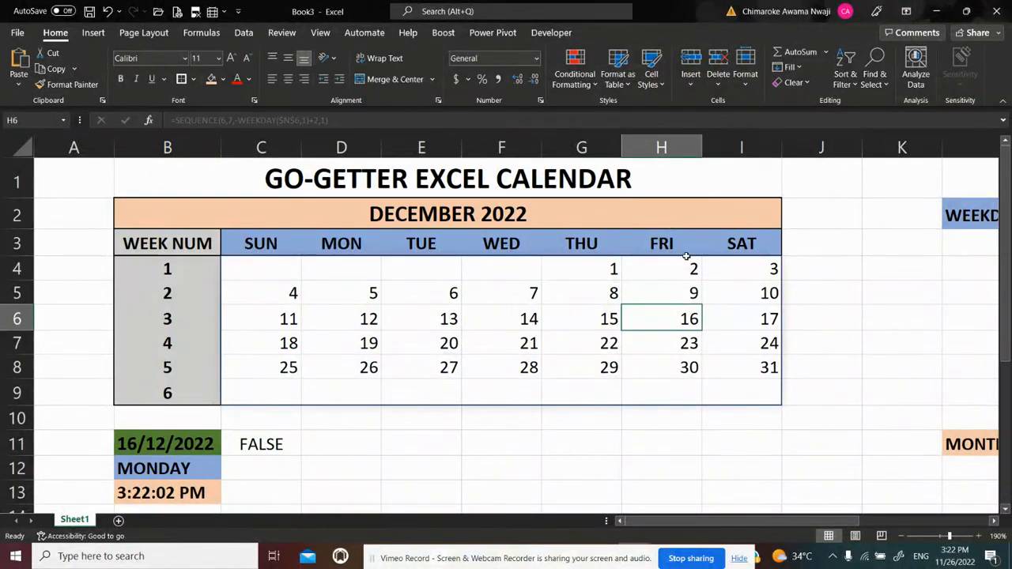
Move the test date further ahead by extending the B11 formula to =TODAY()+20+20
click(179, 444)
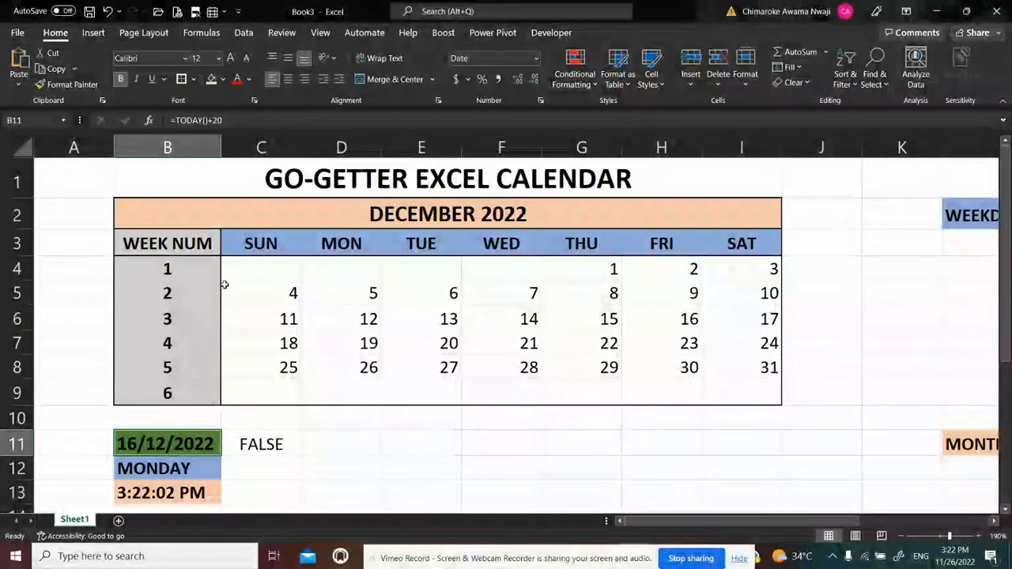
click(245, 120)
text(+20)
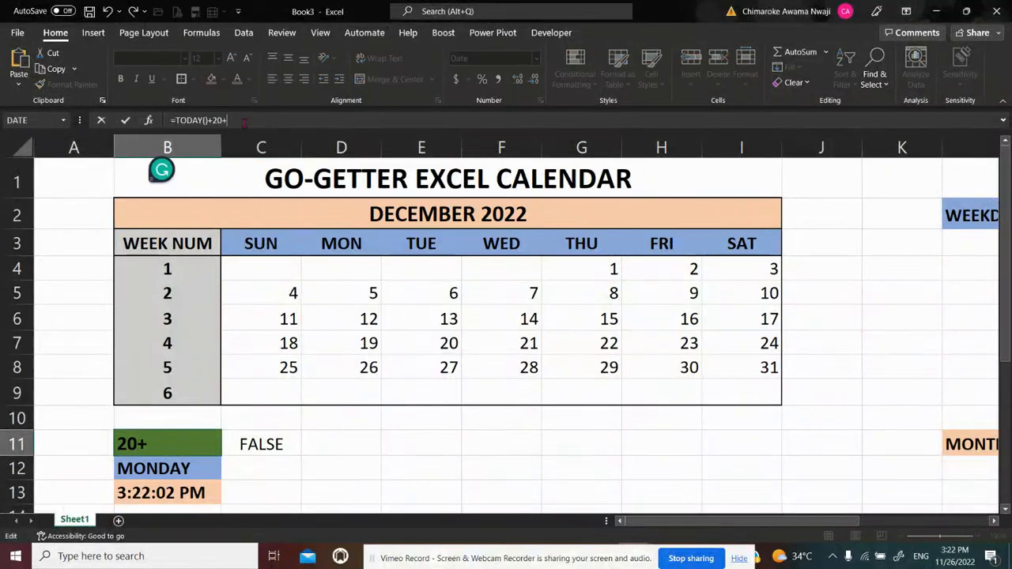
key(Return)
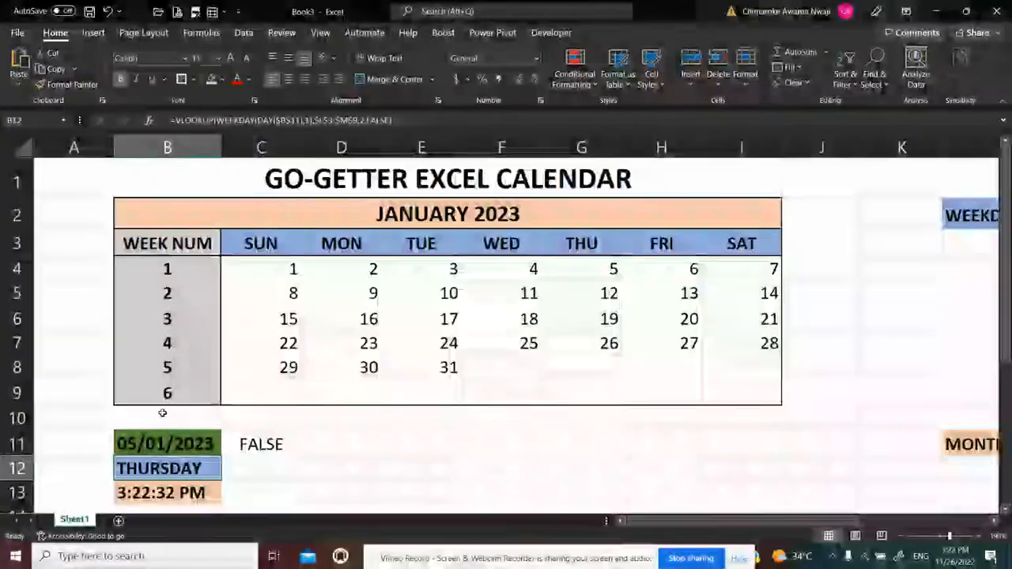
Restore the date formula in B11 to =TODAY()
click(162, 442)
key(F2)
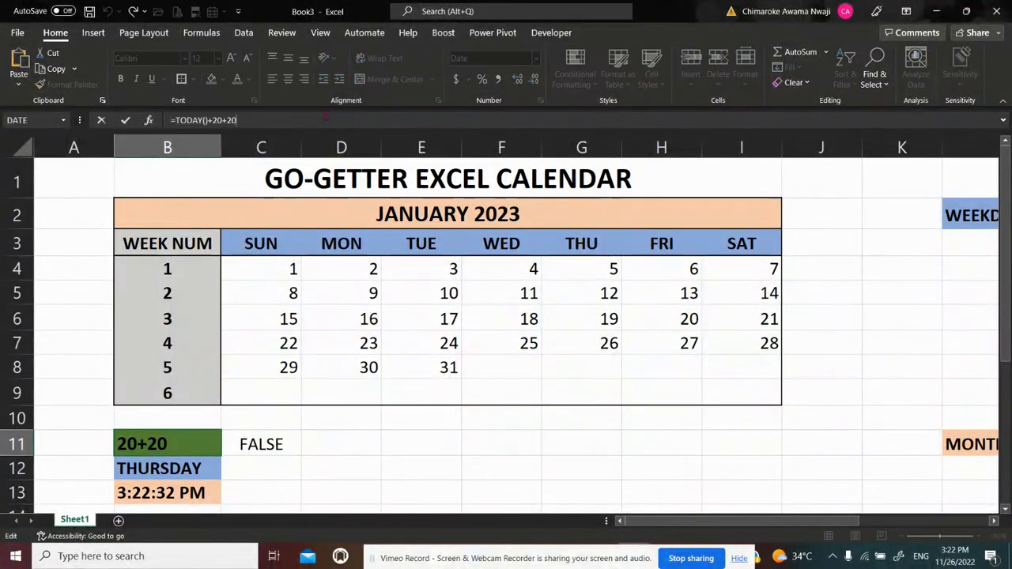
key(BackSpace)
key(BackSpace)
key(BackSpace)
key(BackSpace)
key(BackSpace)
key(BackSpace)
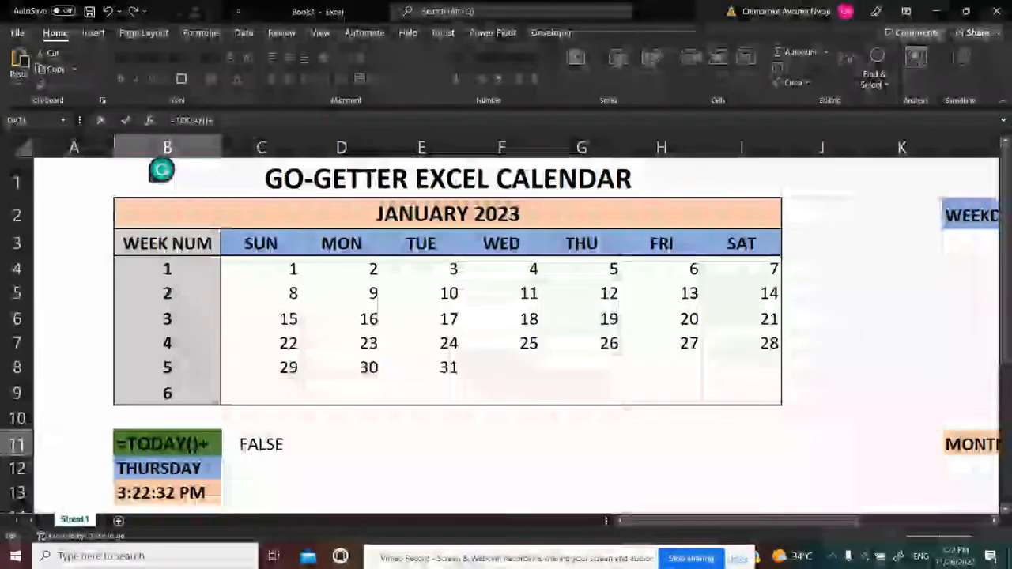
key(Return)
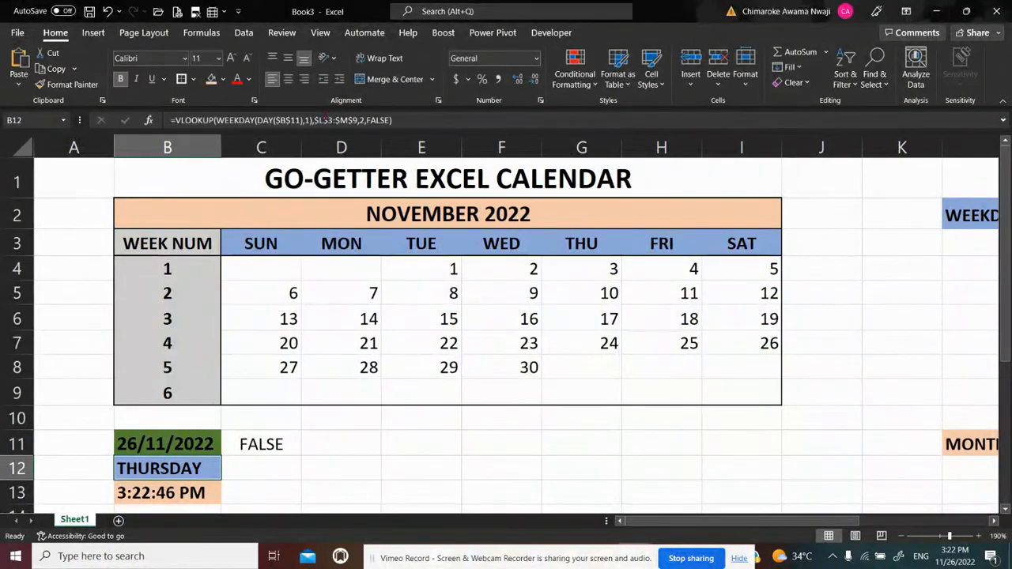
key(Up)
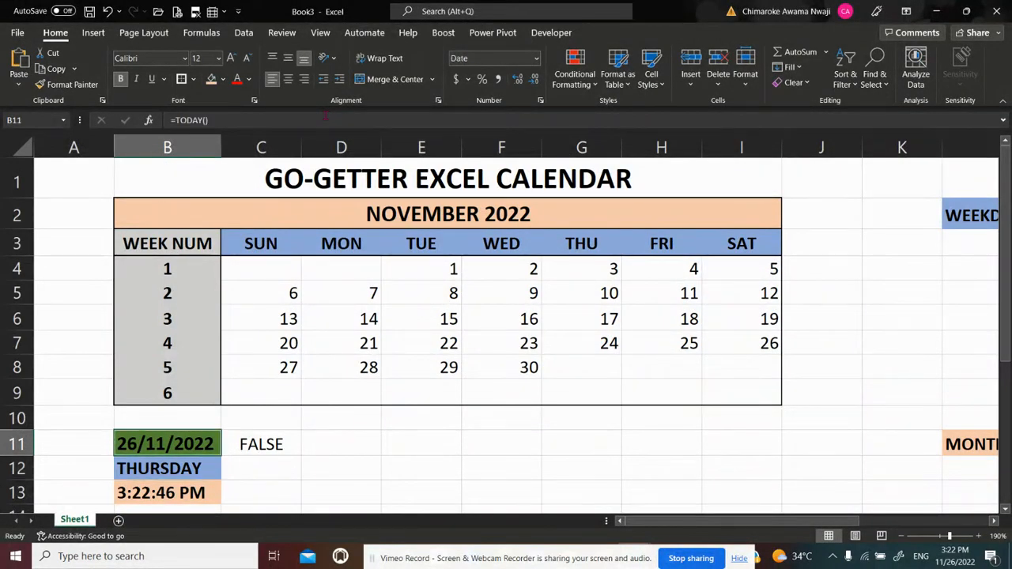
key(Right)
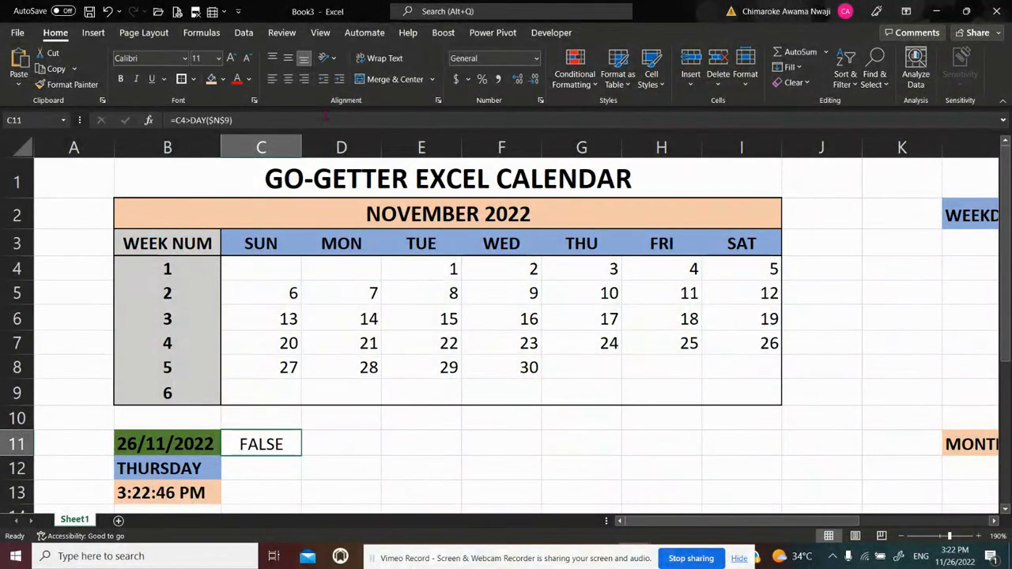
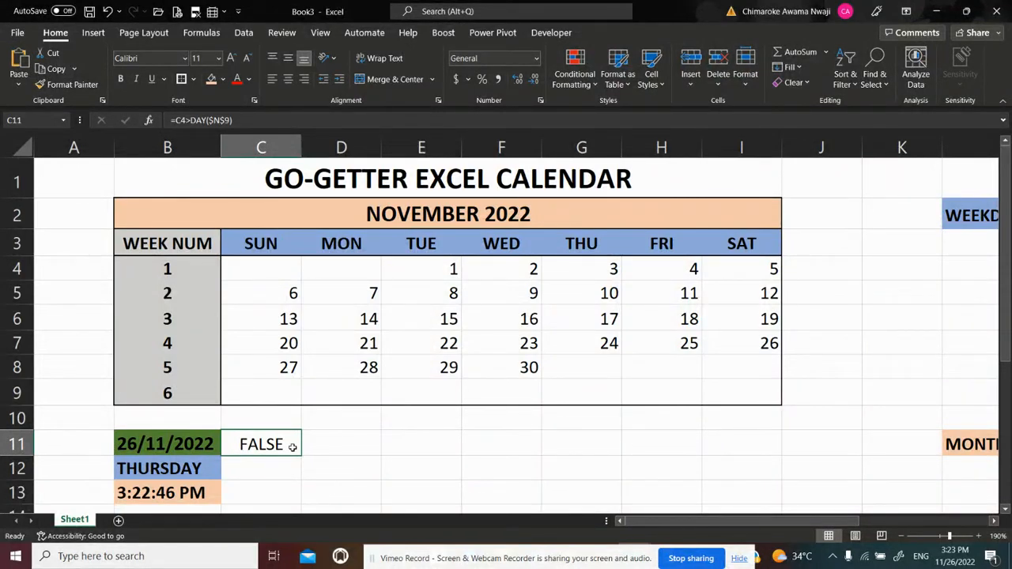
Clear the old month-end test formula from cell C11
key(BackSpace)
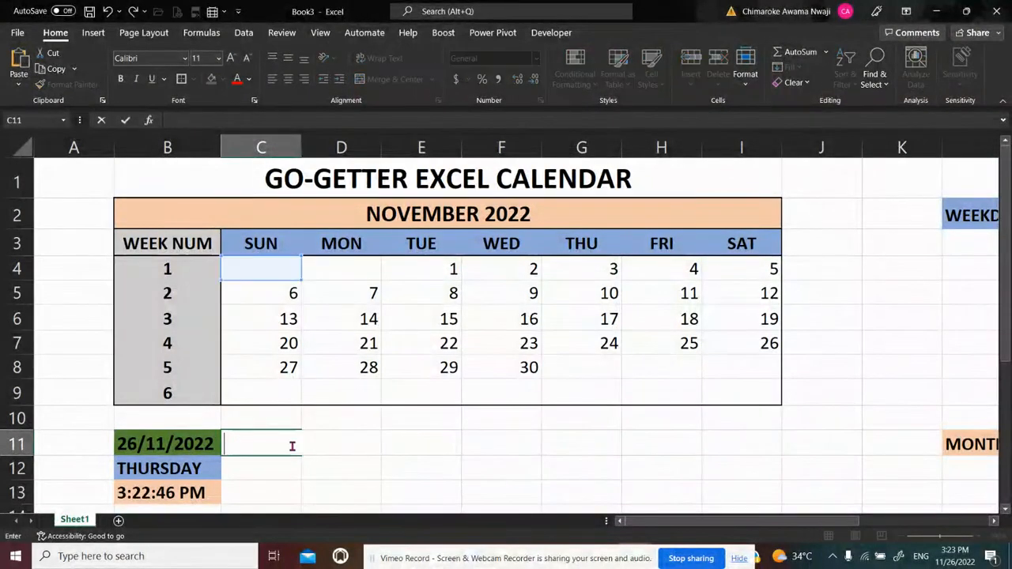
key(Return)
key(Up)
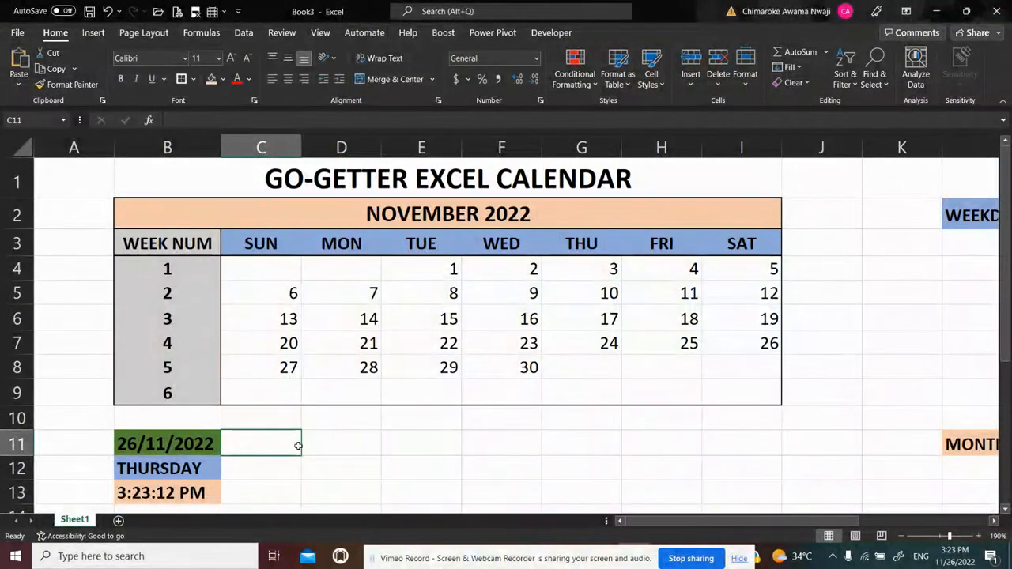
Enter the test formula =C4=DAY($N$3) in C11 to compare the first calendar cell with today's day number
text(=)
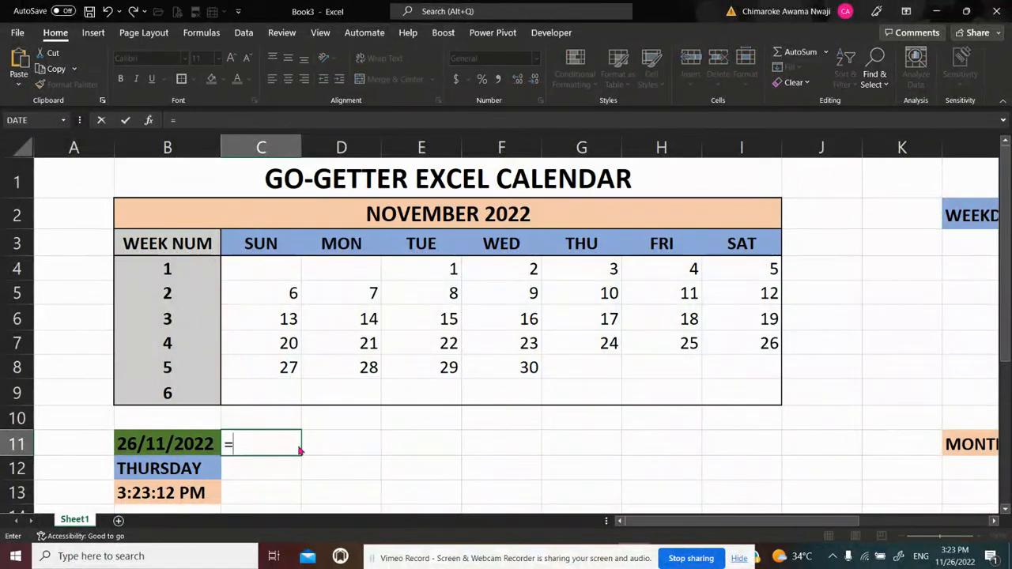
click(269, 267)
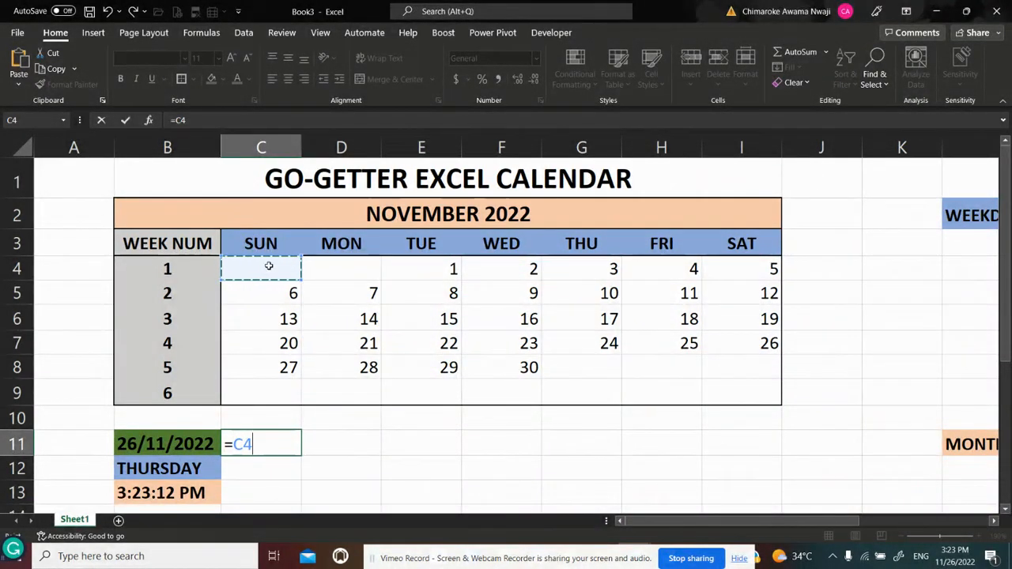
text(=)
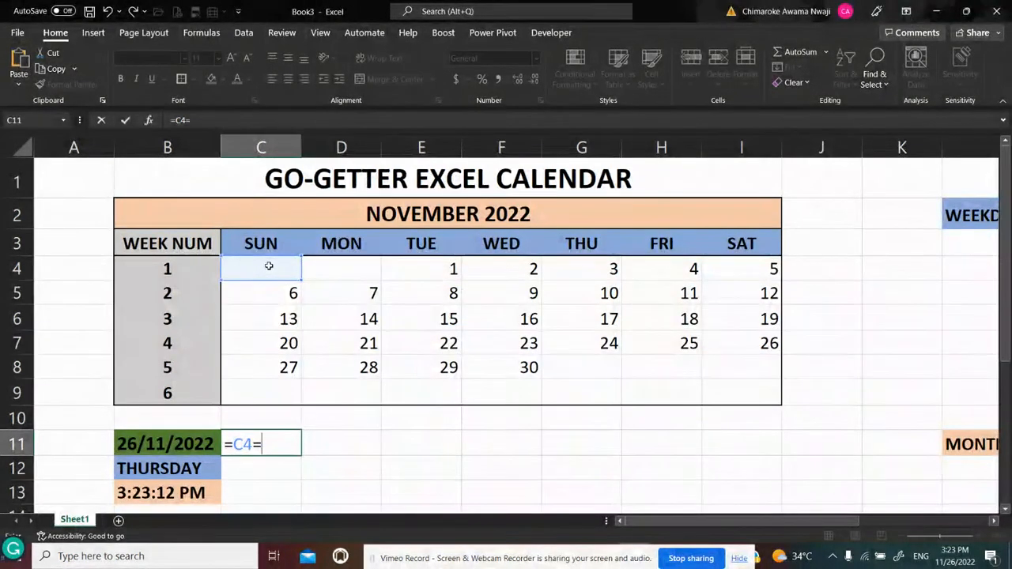
text(DAY)
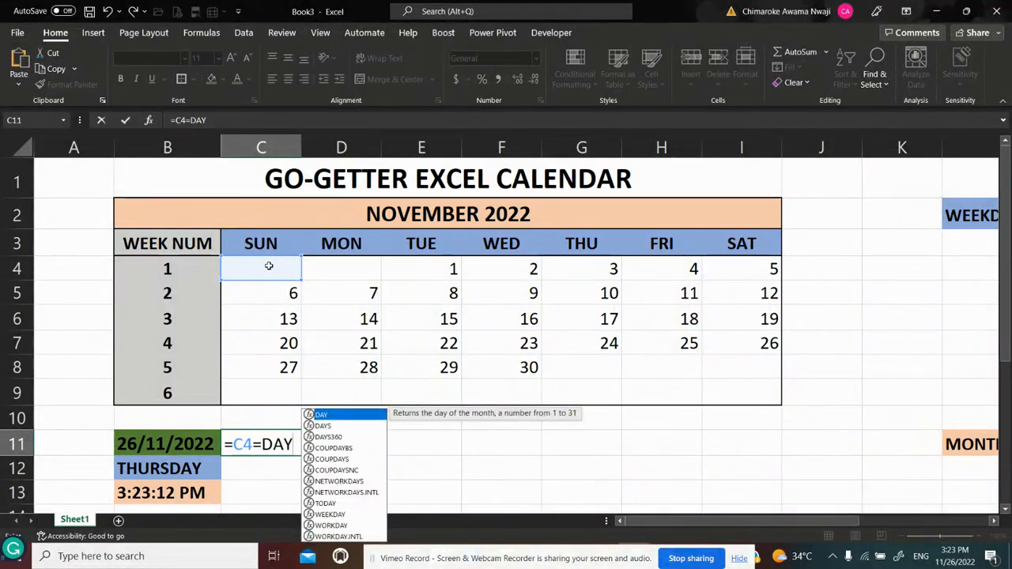
text(()
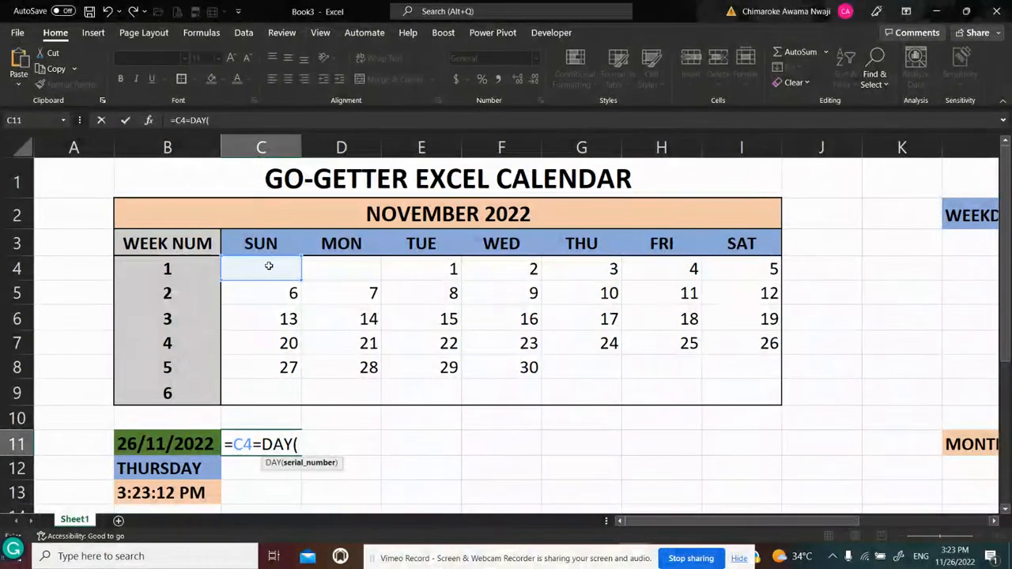
click(150, 444)
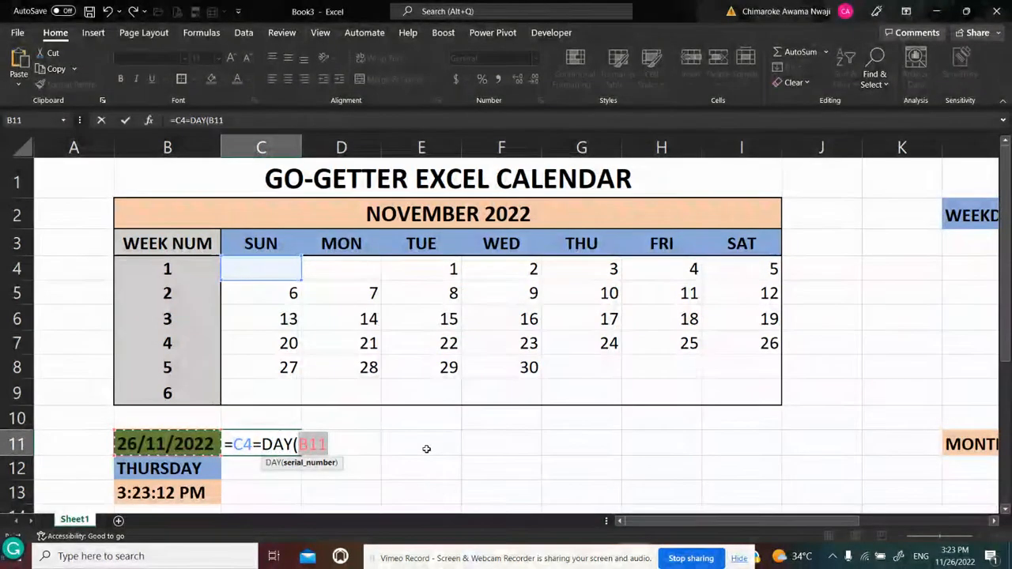
key(BackSpace)
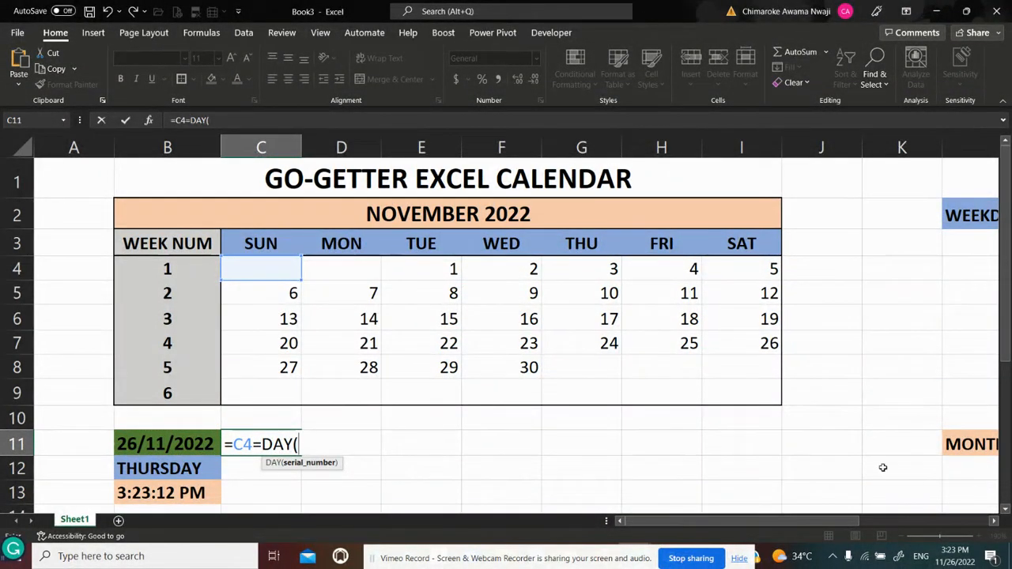
click(994, 525)
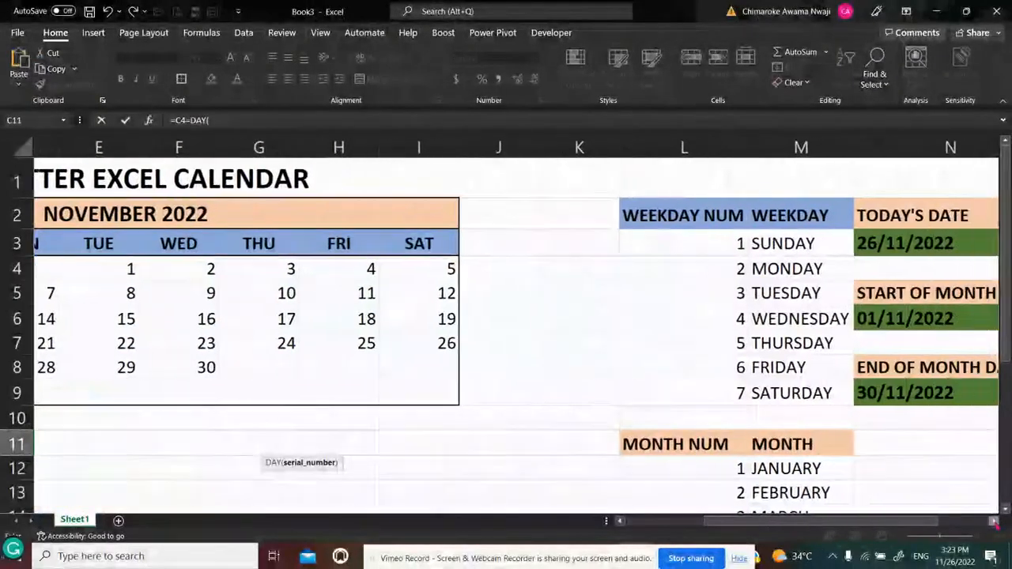
click(800, 244)
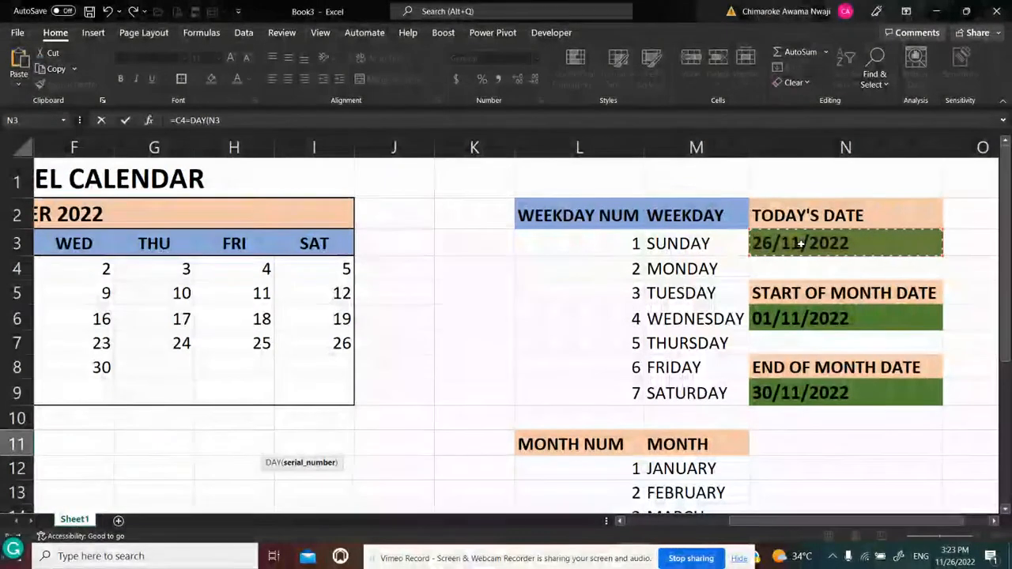
key(F4)
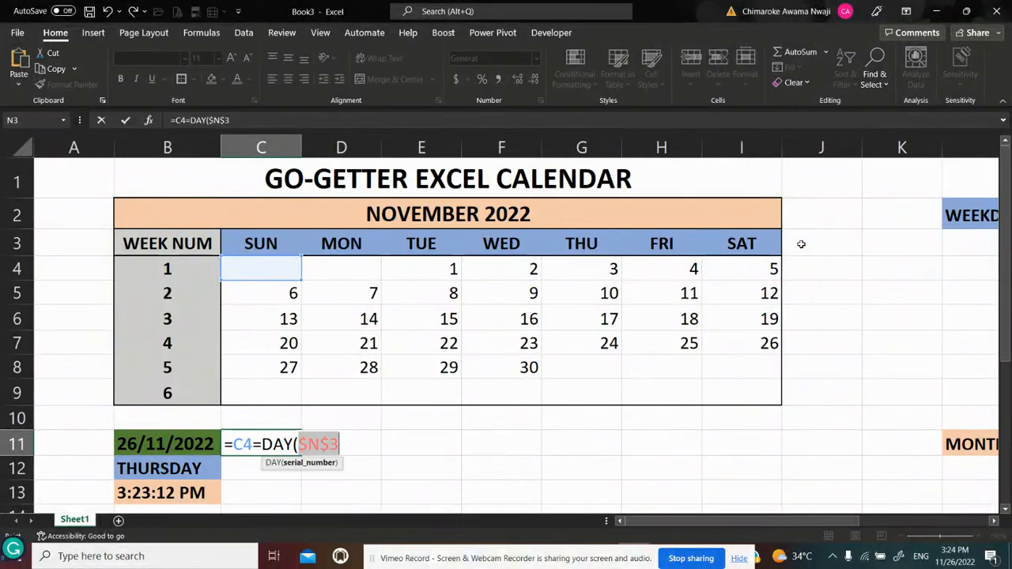
text())
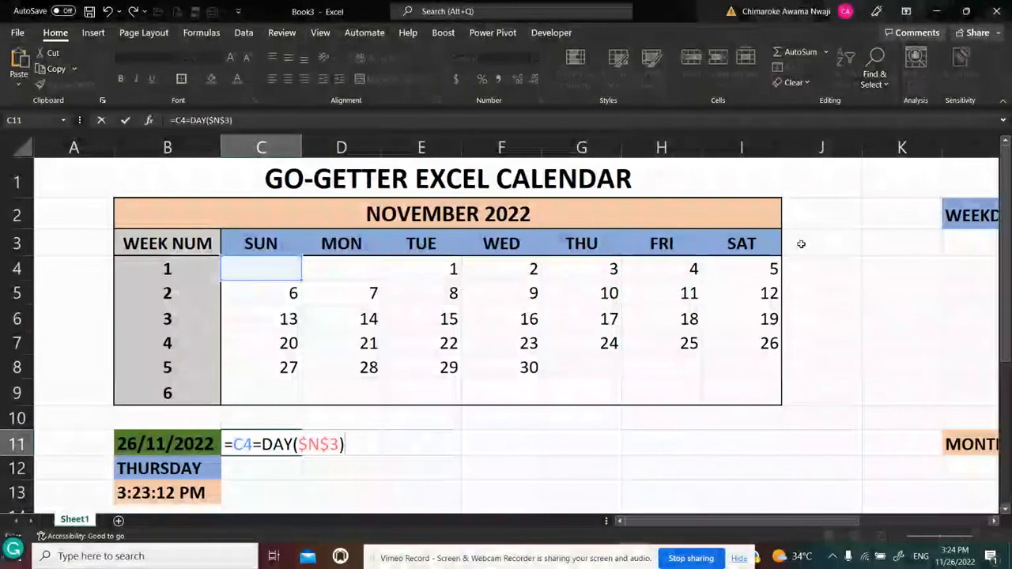
key(Return)
key(Up)
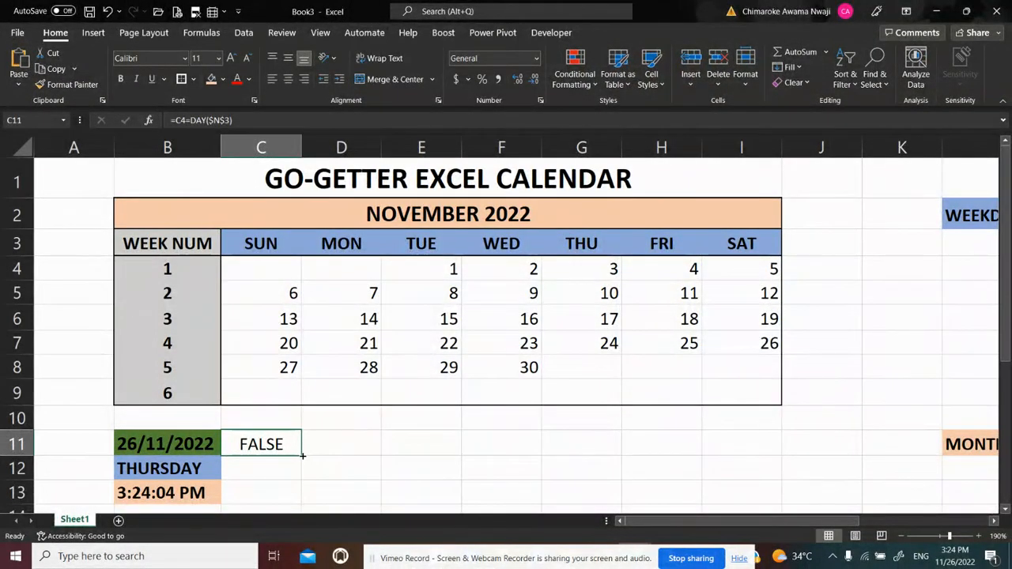
Fill the C11 test formula across the row through I11
key(shift+Right)
key(shift+Right)
key(shift+Right)
key(shift+Right)
key(shift+Right)
key(shift+Right)
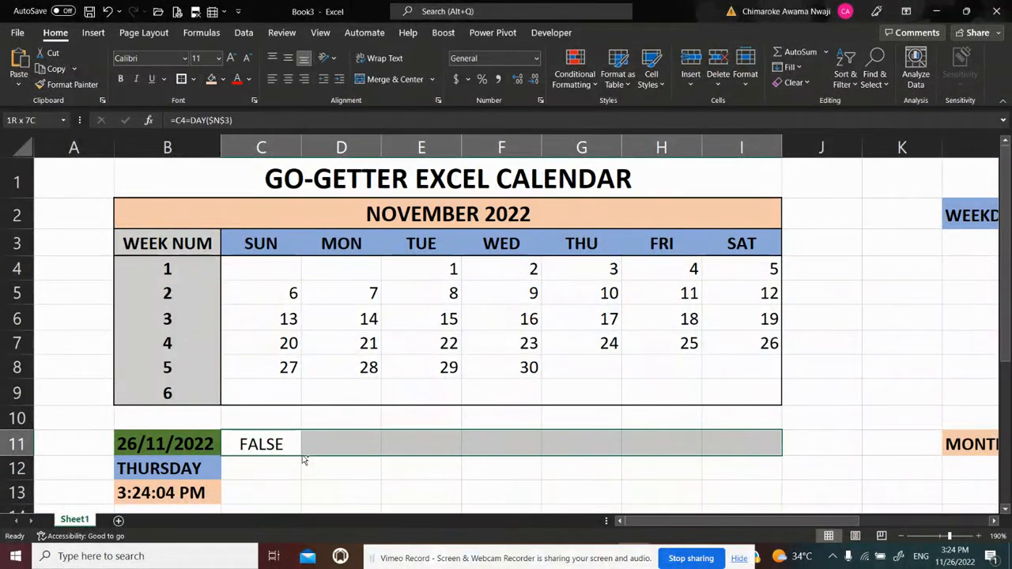
key(ctrl+r)
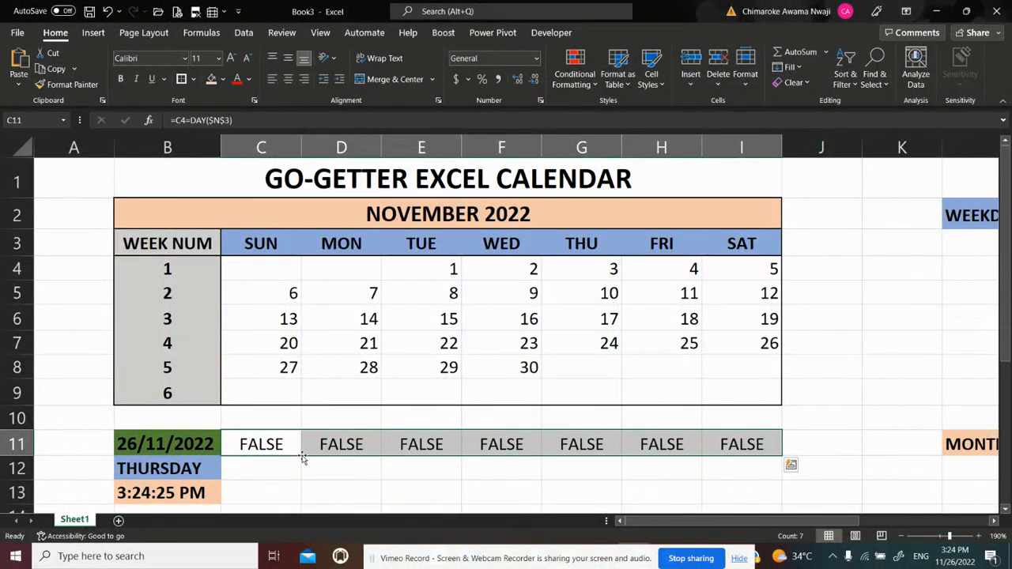
Fill the row 11 test formulas down through row 16 and check the formula in I14
key(shift+Down)
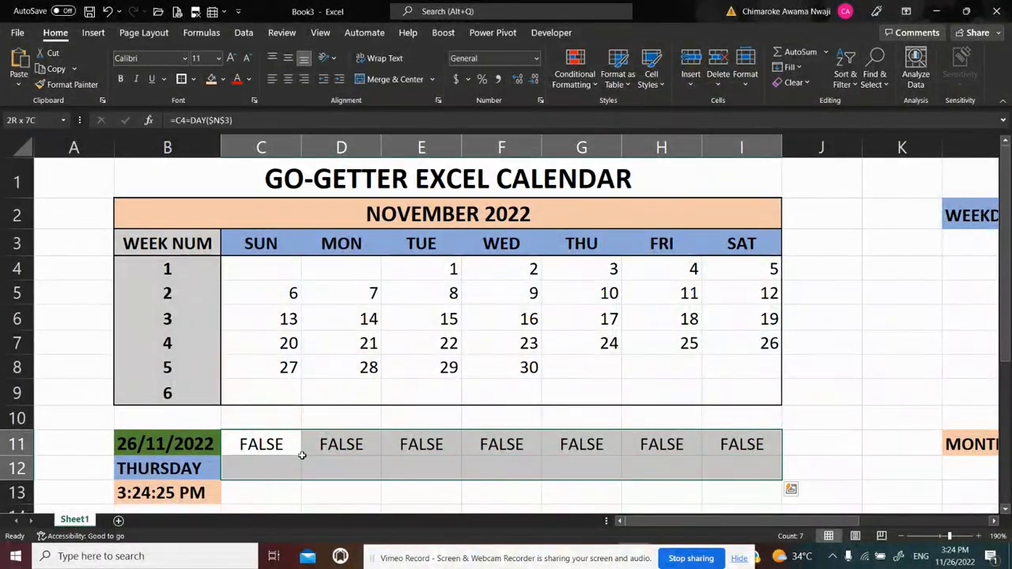
key(shift+Down)
key(shift+Down)
key(shift+Down)
key(shift+Down)
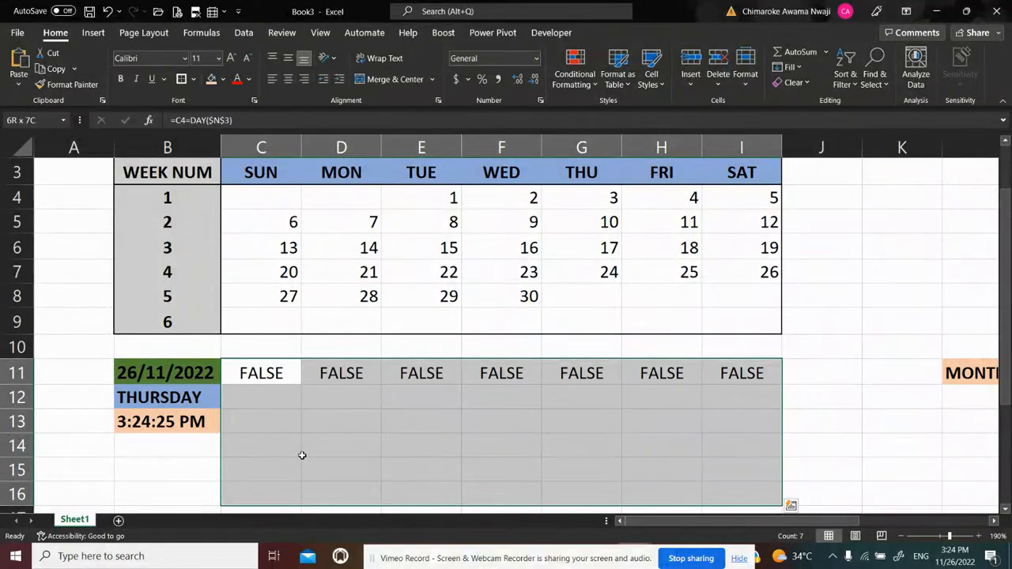
key(ctrl+d)
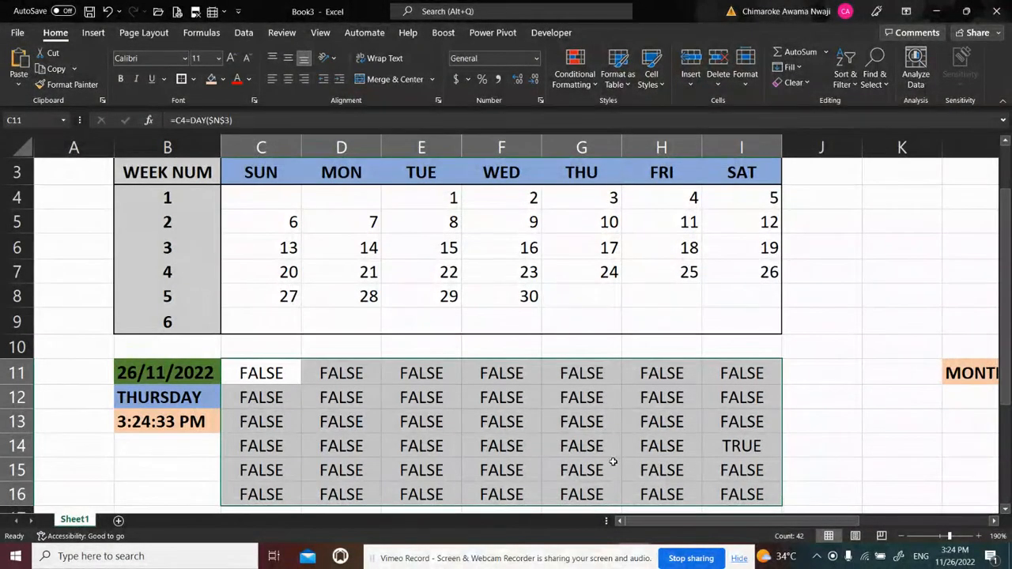
click(740, 443)
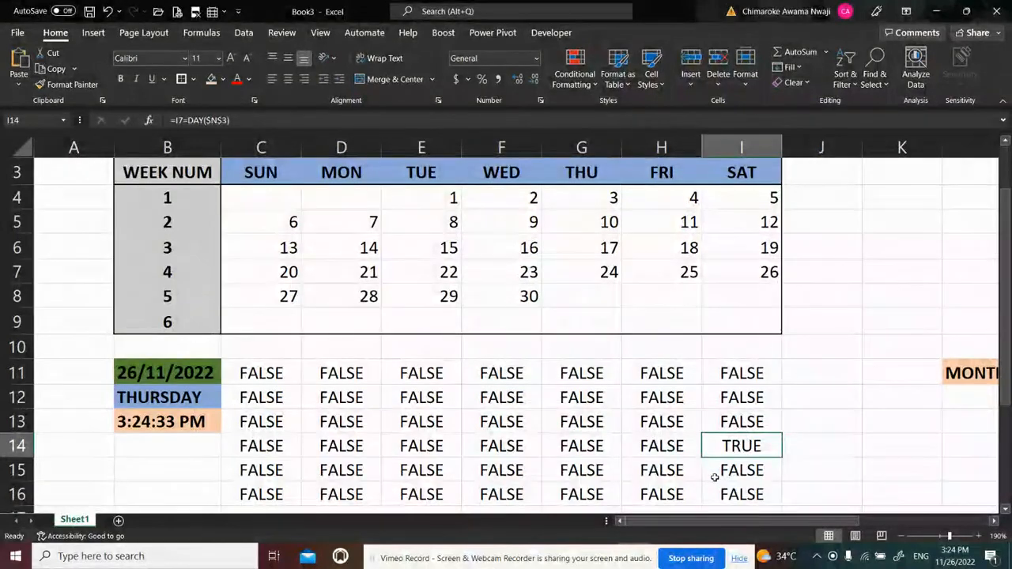
Undo both fills of the test formula, keeping only the original in C11
key(ctrl+z)
key(ctrl+q)
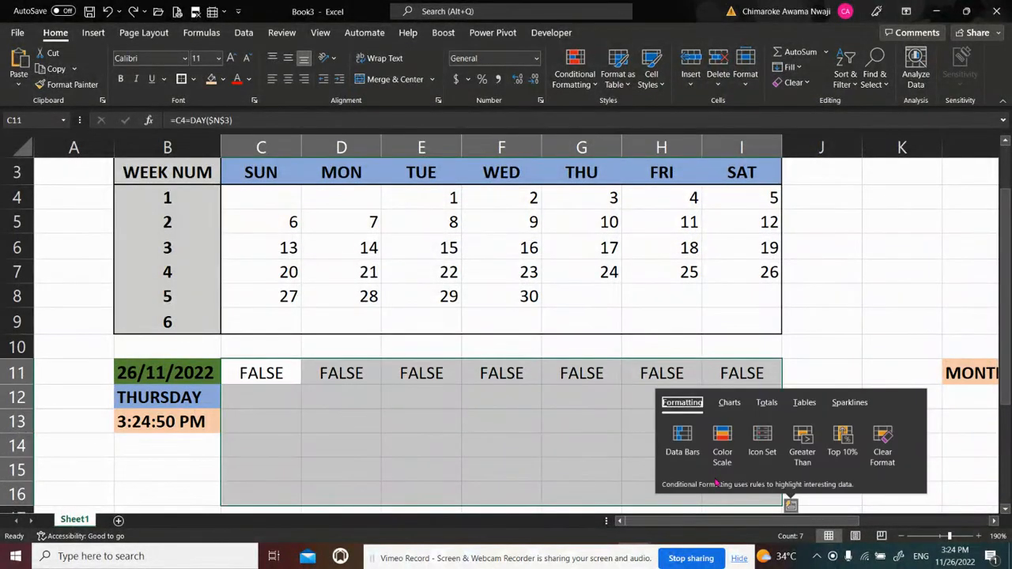
key(Escape)
key(ctrl+z)
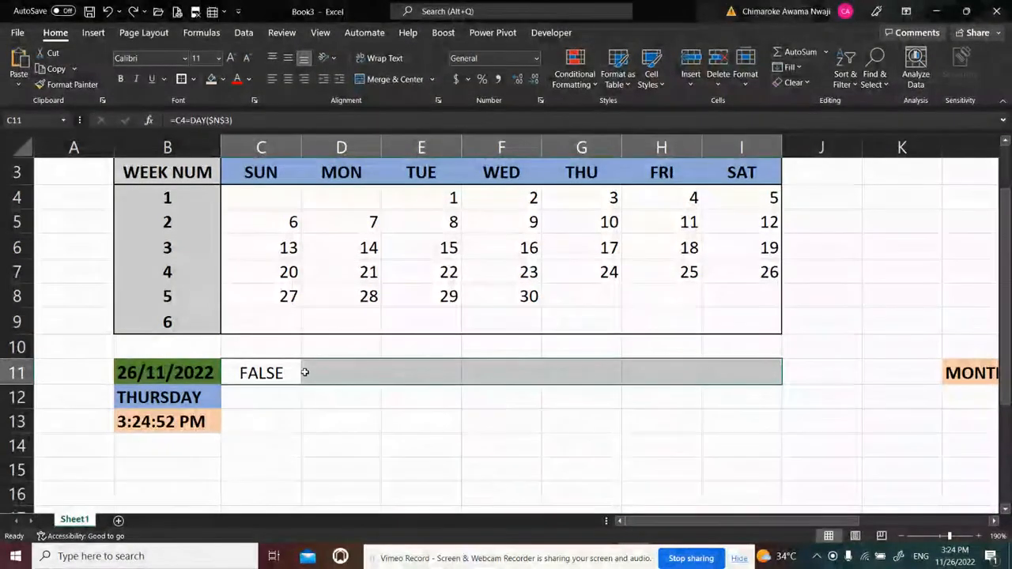
Copy the formula text =C4=DAY($N$3) from C11 and leave the cell's formula intact
click(281, 373)
click(243, 120)
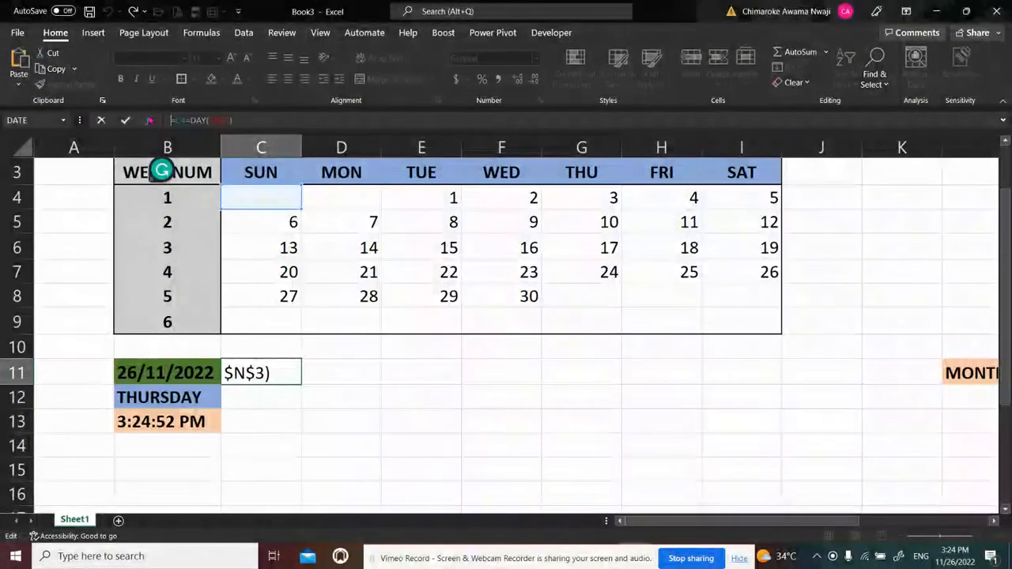
key(Return)
Open the Conditional Formatting Rules Manager for the calendar grid C4:I9
click(259, 196)
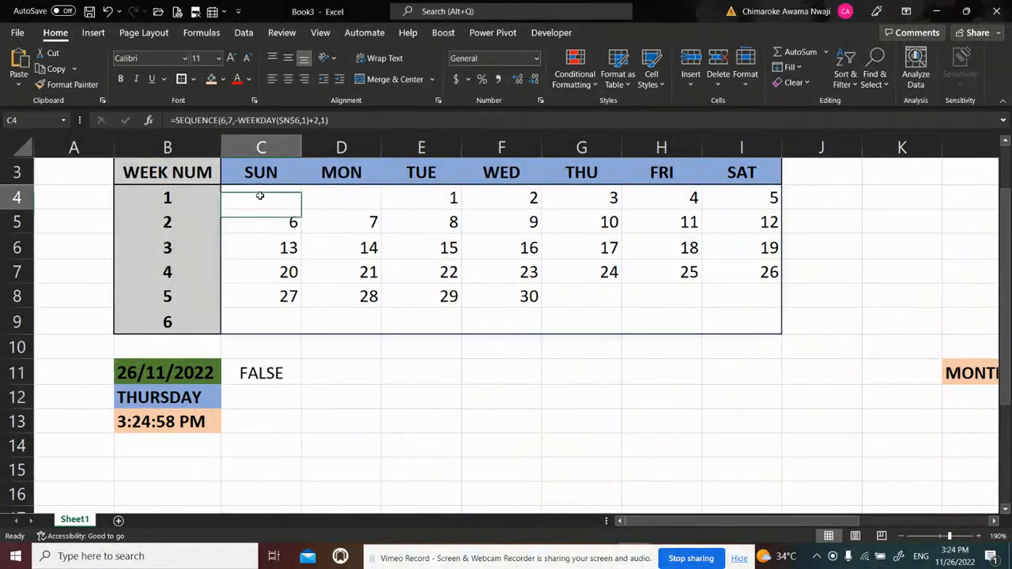
key(shift+Down)
key(shift+Down)
key(shift+Down)
key(shift+Down)
key(shift+Right)
key(shift+Right)
key(shift+Right)
key(shift+Right)
key(shift+Right)
key(shift+Right)
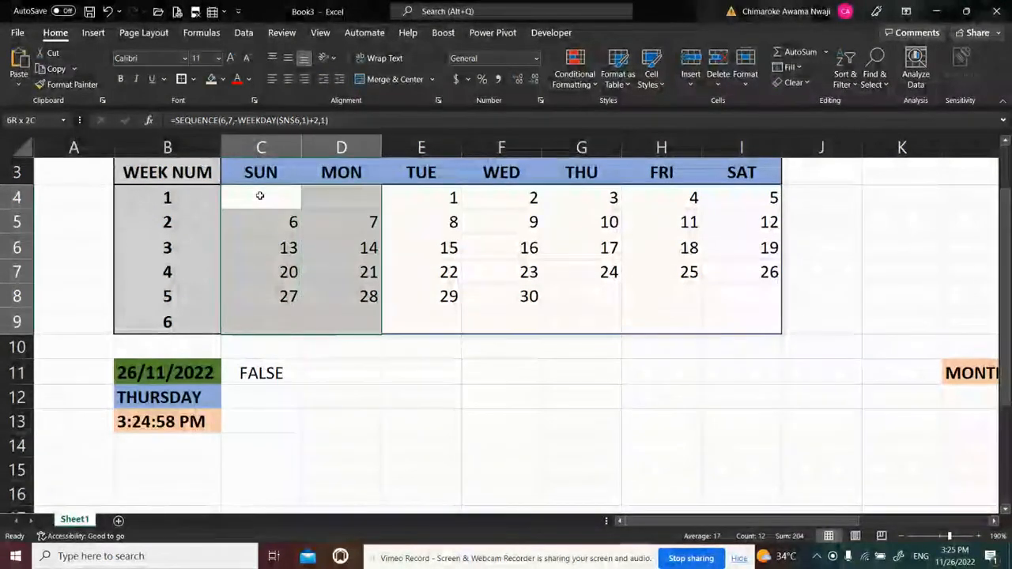
key(shift+Down)
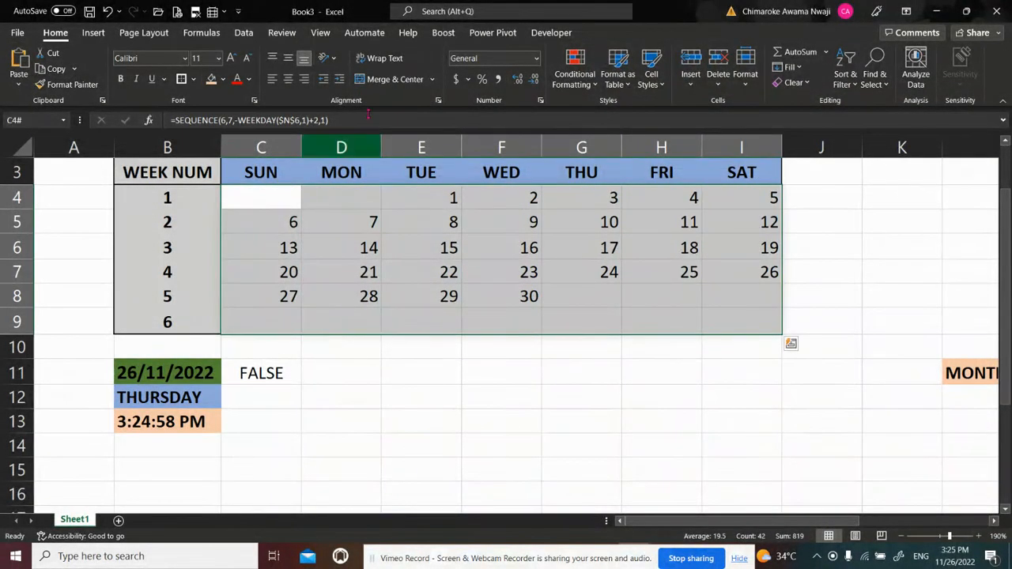
click(587, 87)
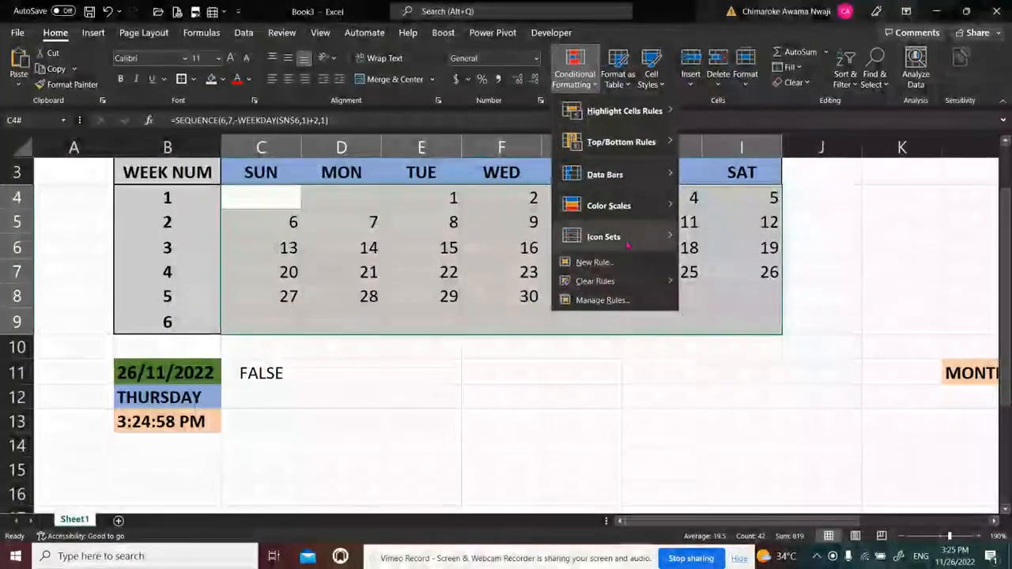
click(601, 300)
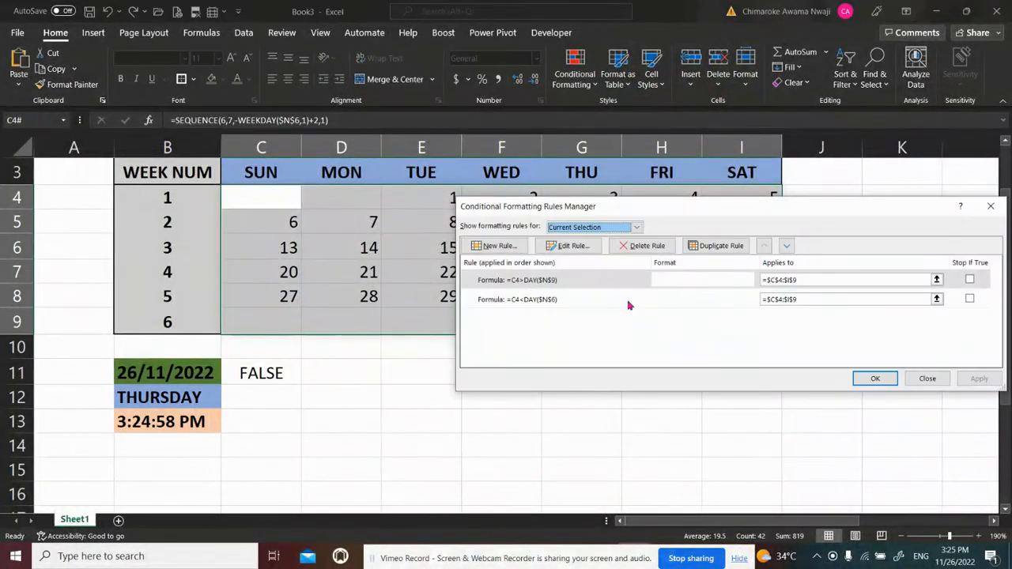
Start a new formula-based formatting rule for the calendar grid using =C4=DAY($N$3)
click(508, 245)
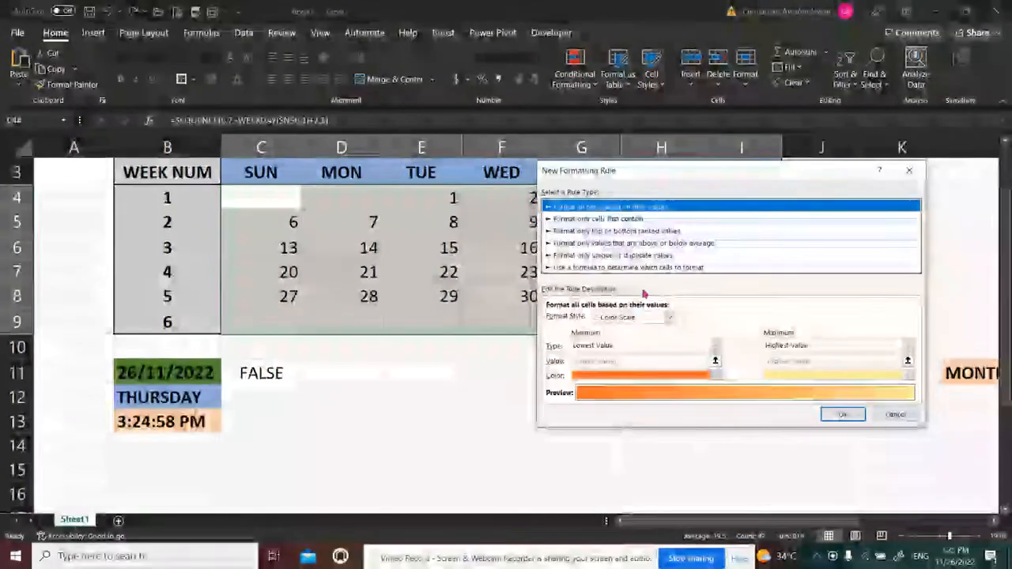
click(637, 267)
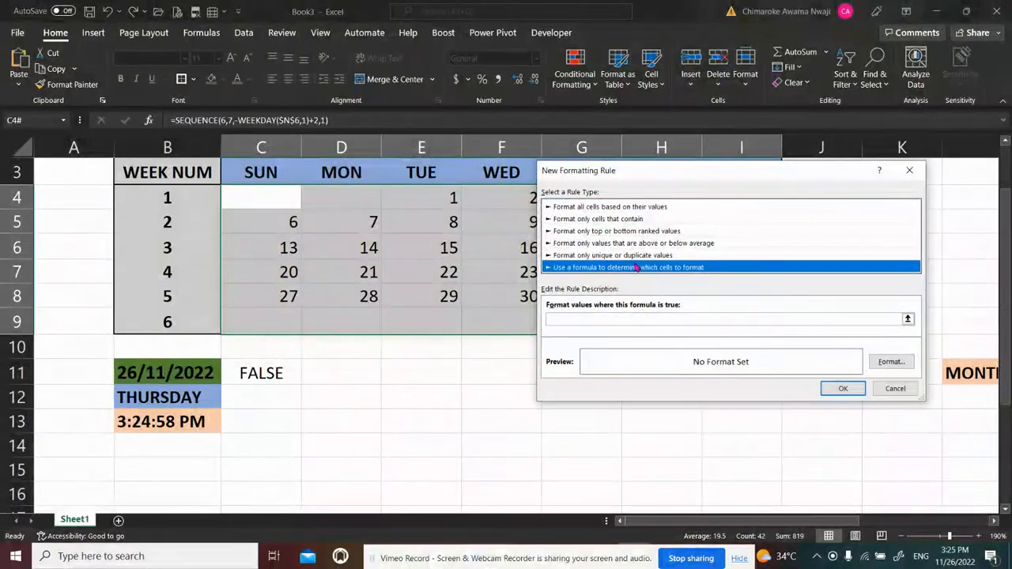
click(582, 319)
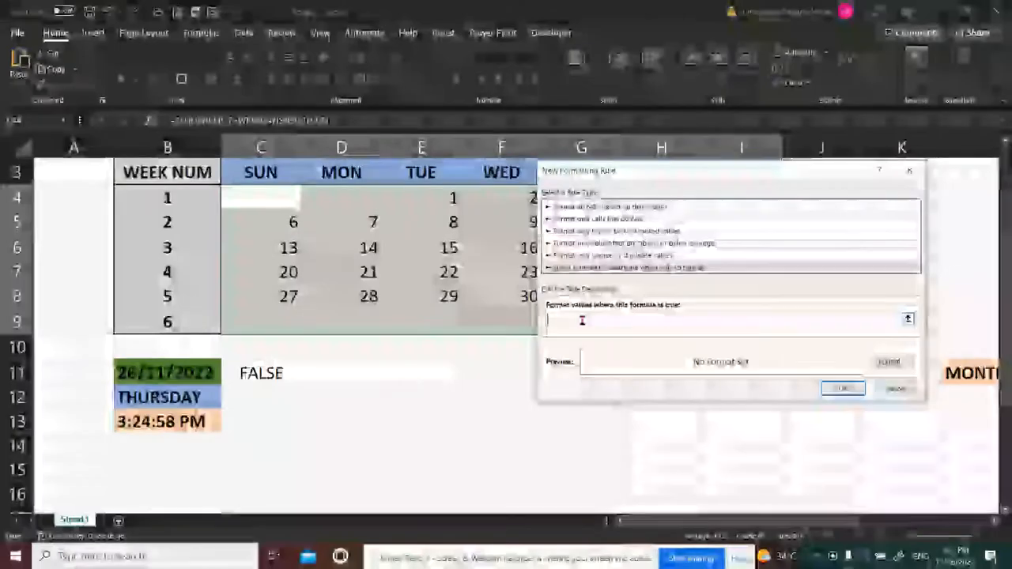
text(=C4=DAY($N$3))
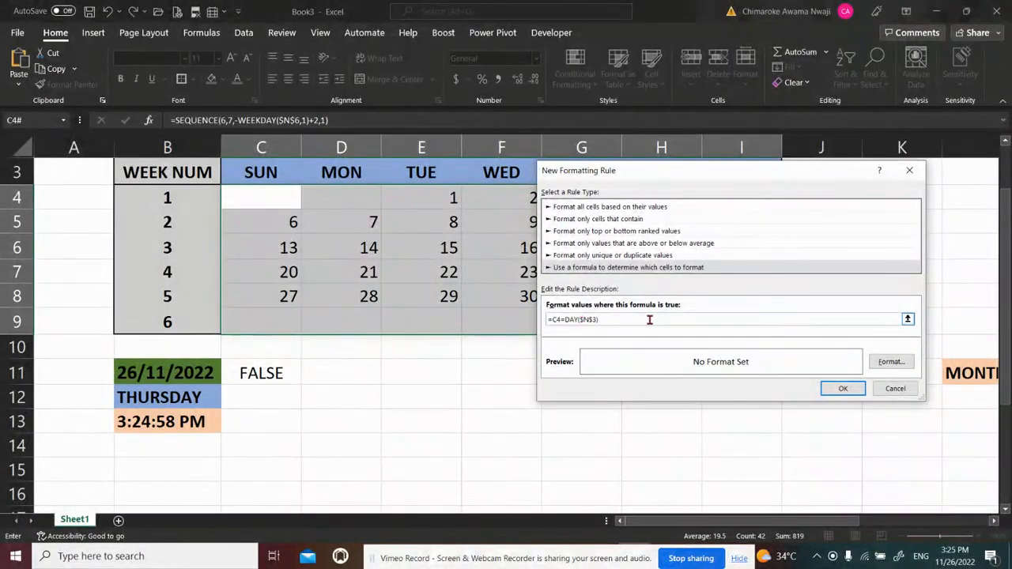
Set the new rule's font format to black text in Bold Italic
click(891, 362)
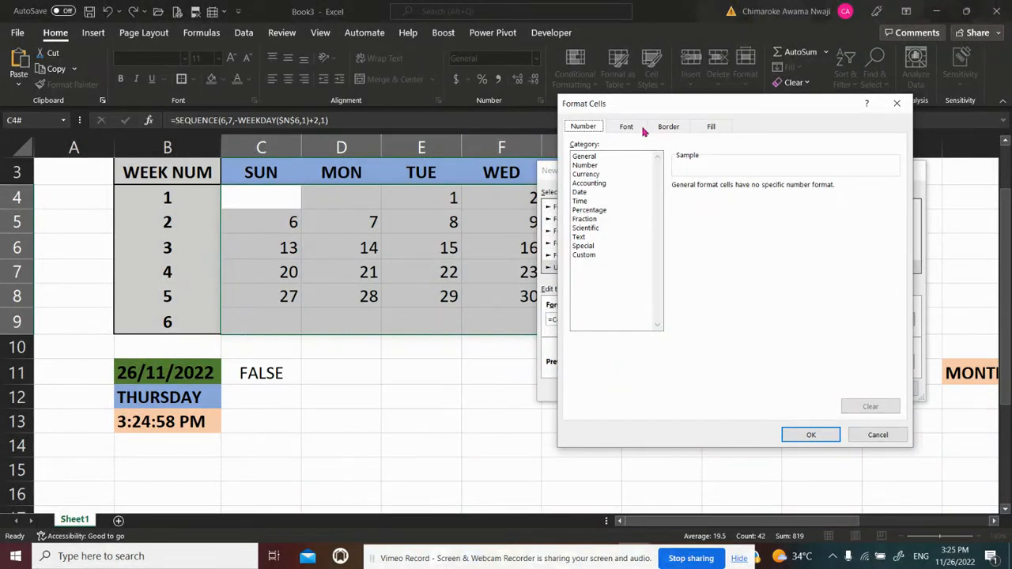
click(669, 127)
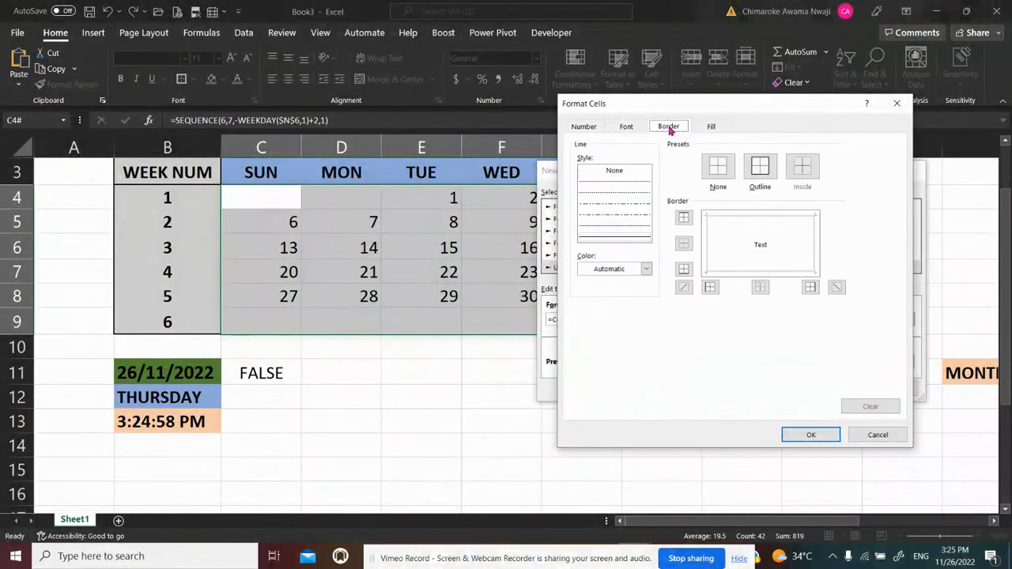
click(638, 129)
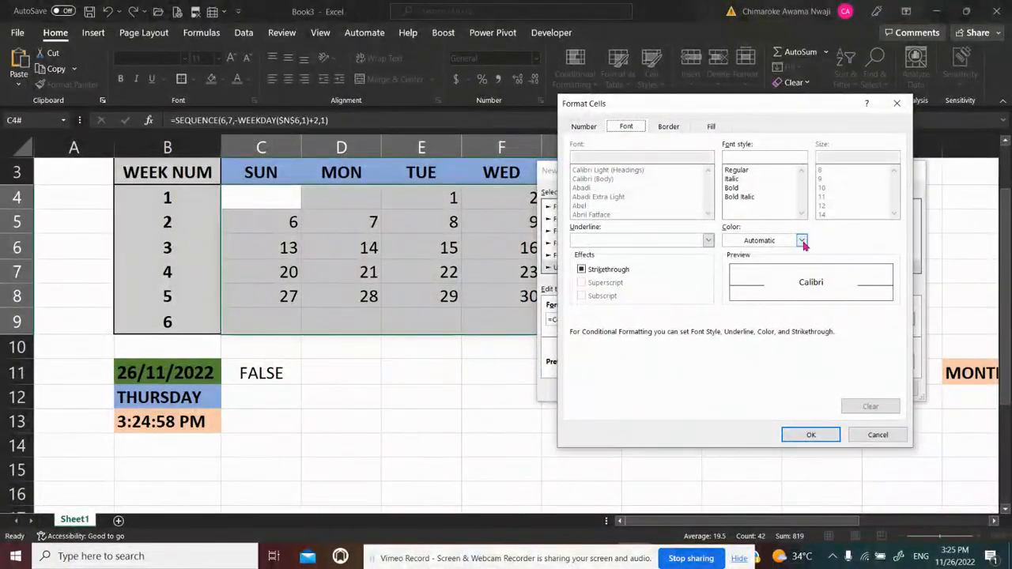
click(801, 241)
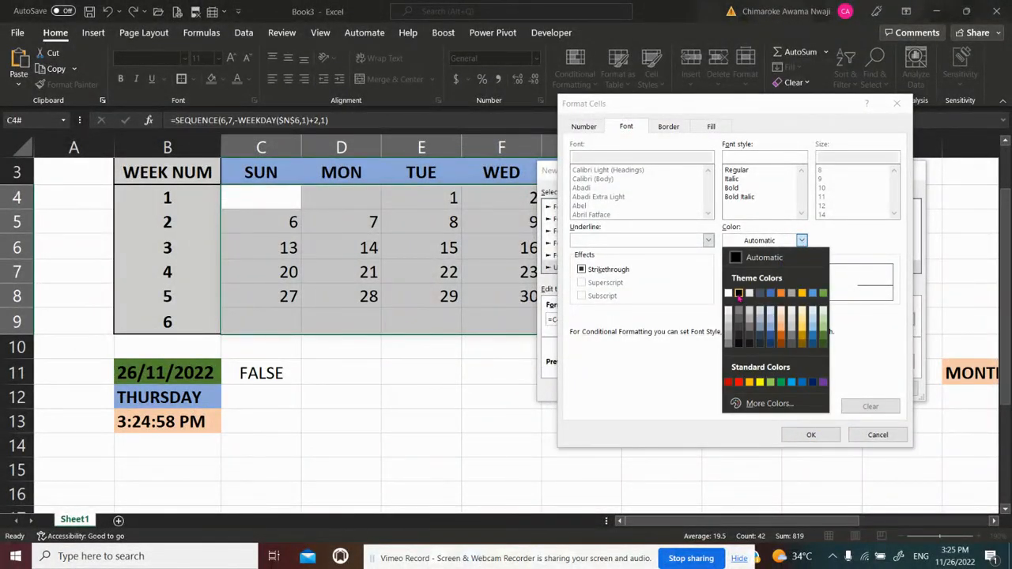
click(739, 294)
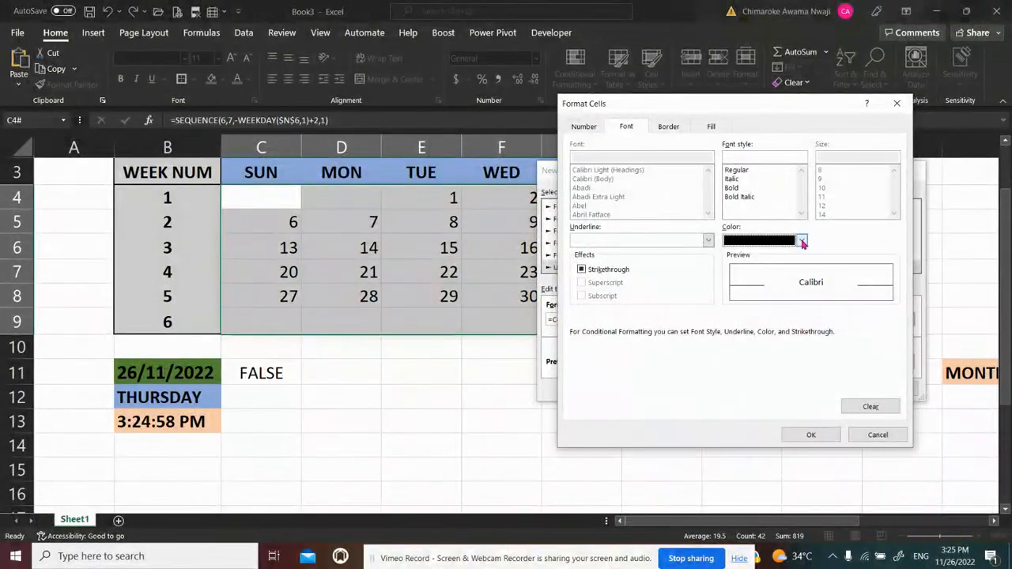
click(743, 197)
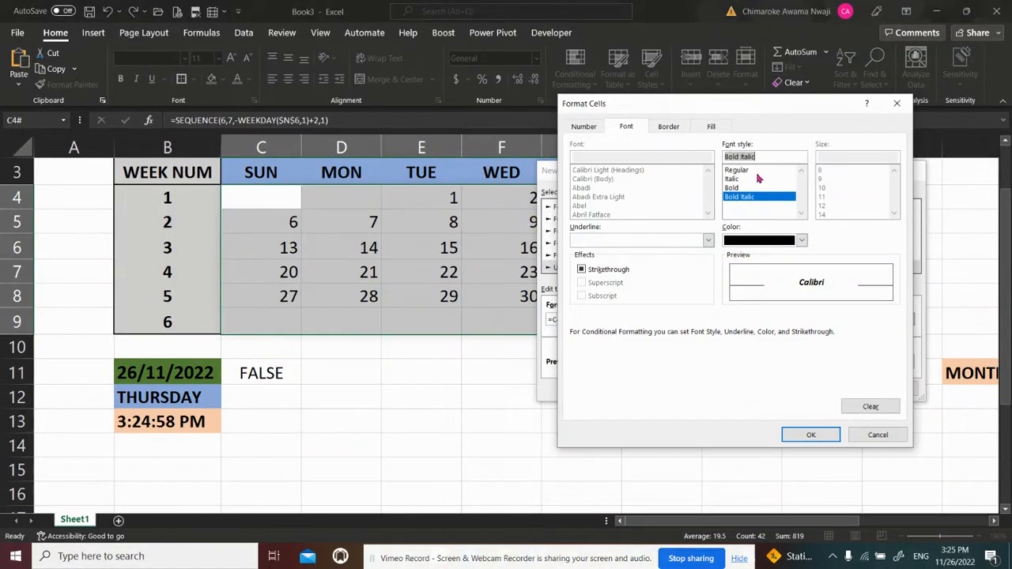
Give the new rule's format a dark green background fill and accept the format
click(668, 127)
click(709, 127)
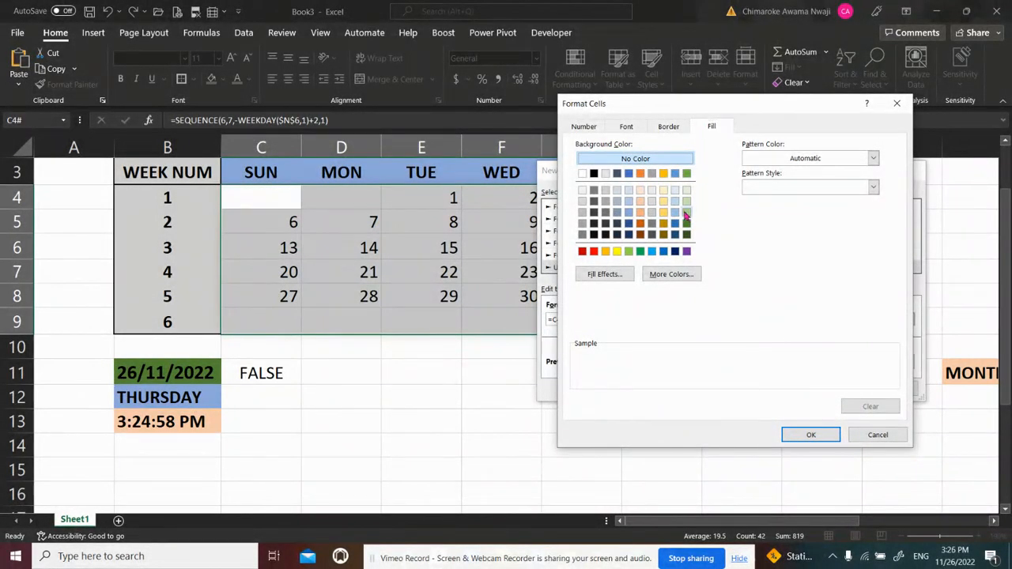
click(686, 213)
click(686, 224)
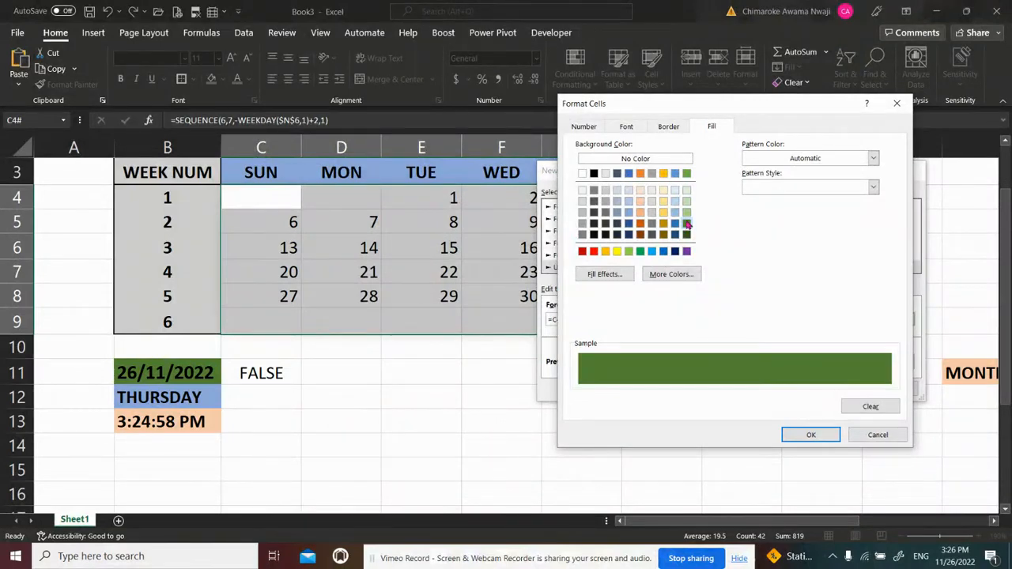
click(686, 214)
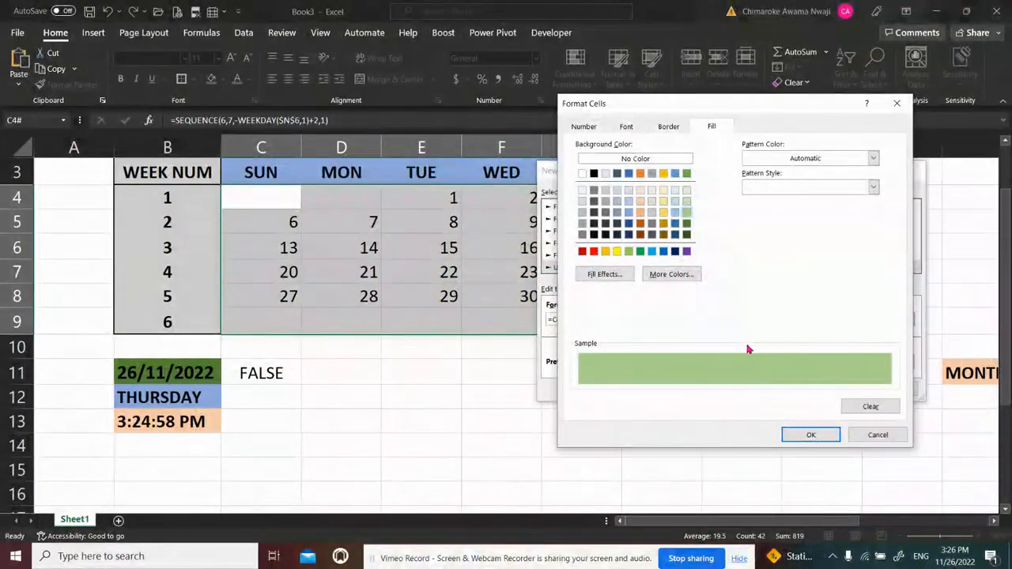
click(687, 225)
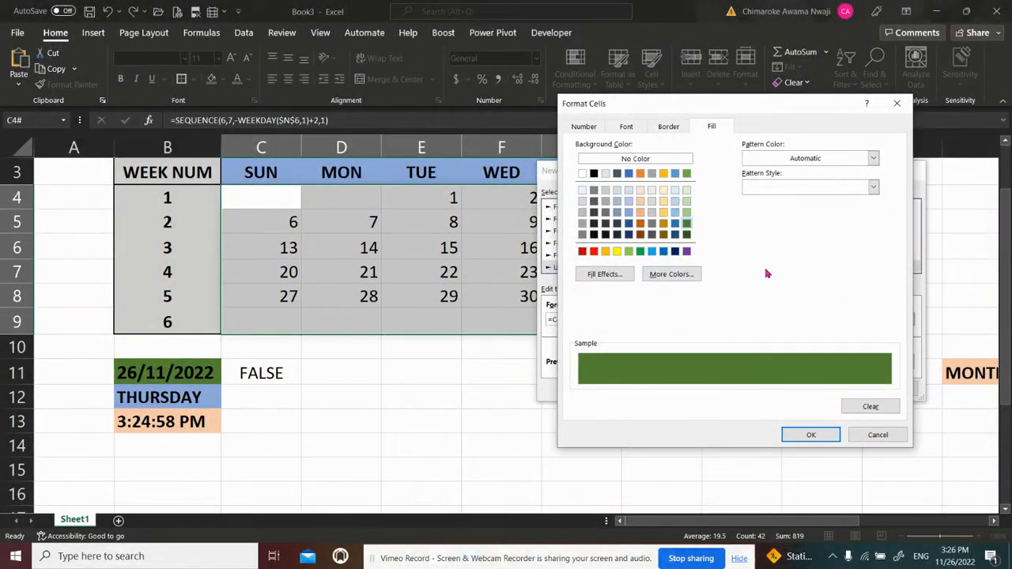
click(819, 437)
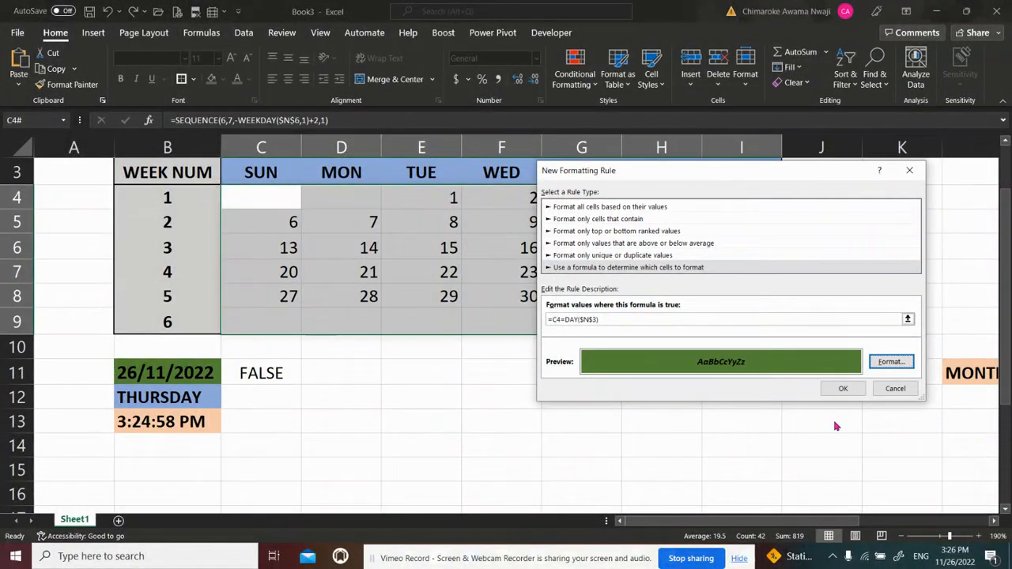
Save the =C4=DAY($N$3) rule, apply it to the calendar grid C4:I9, and check the cell for the 26th
click(848, 389)
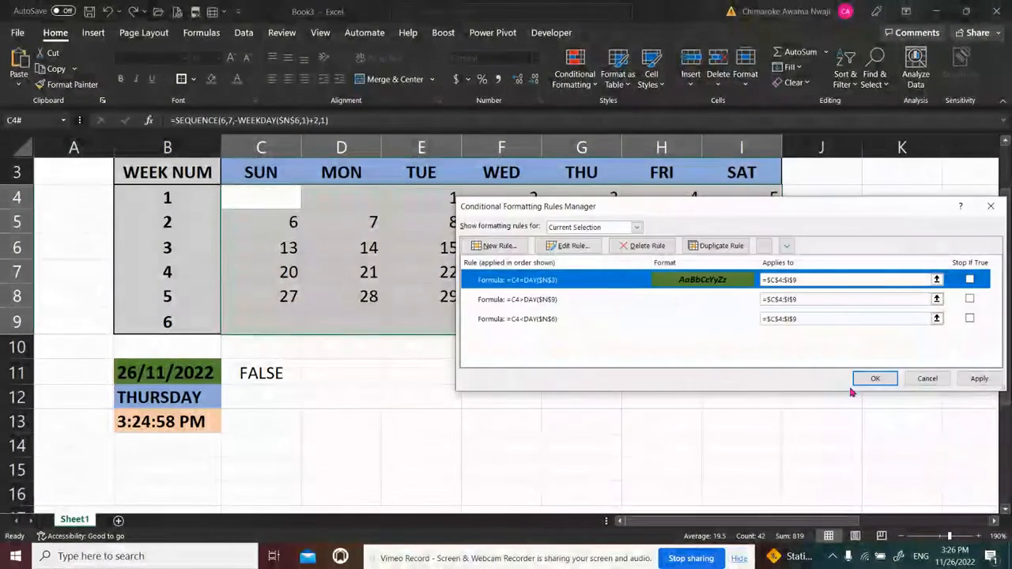
click(979, 379)
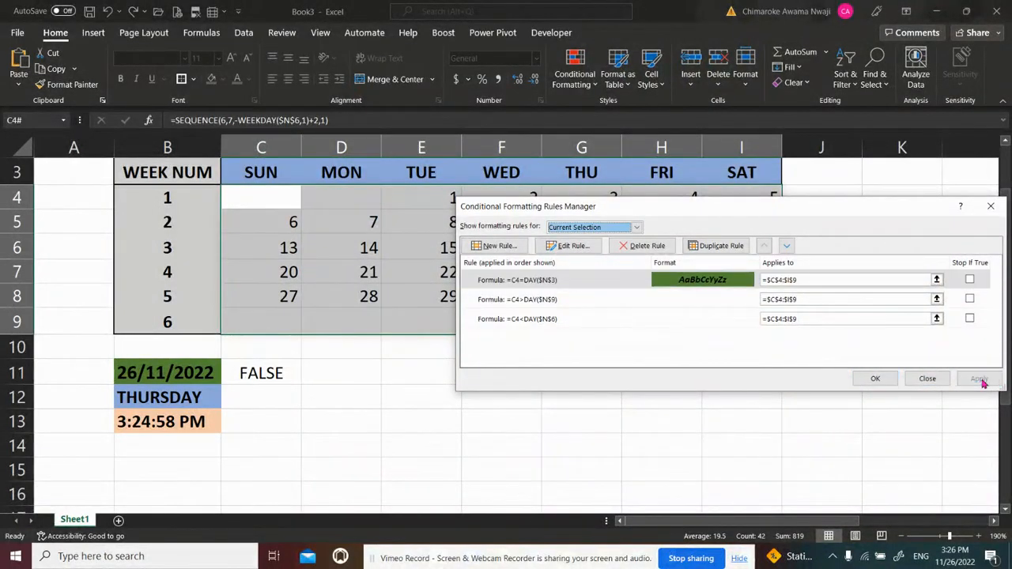
click(875, 378)
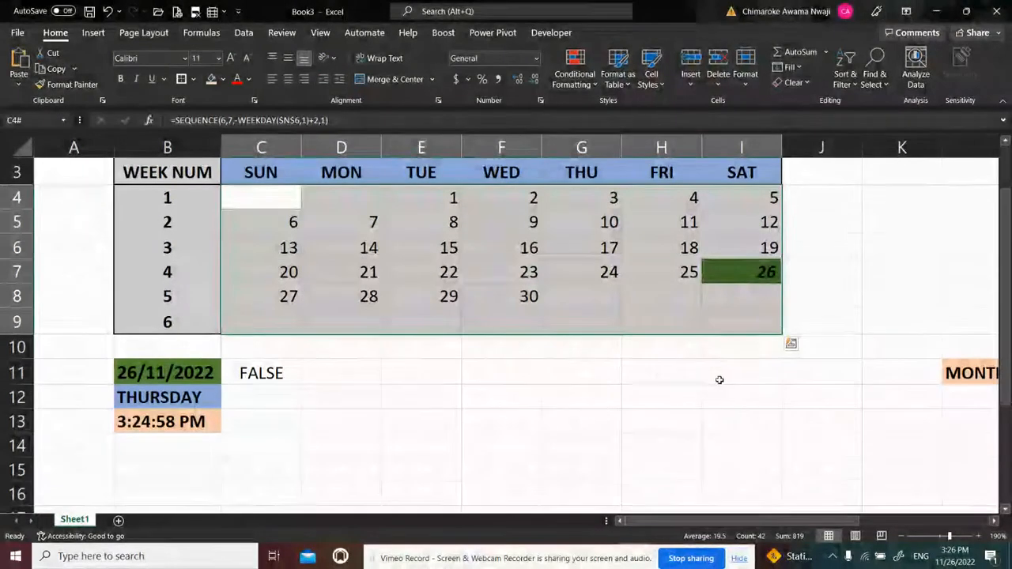
click(715, 380)
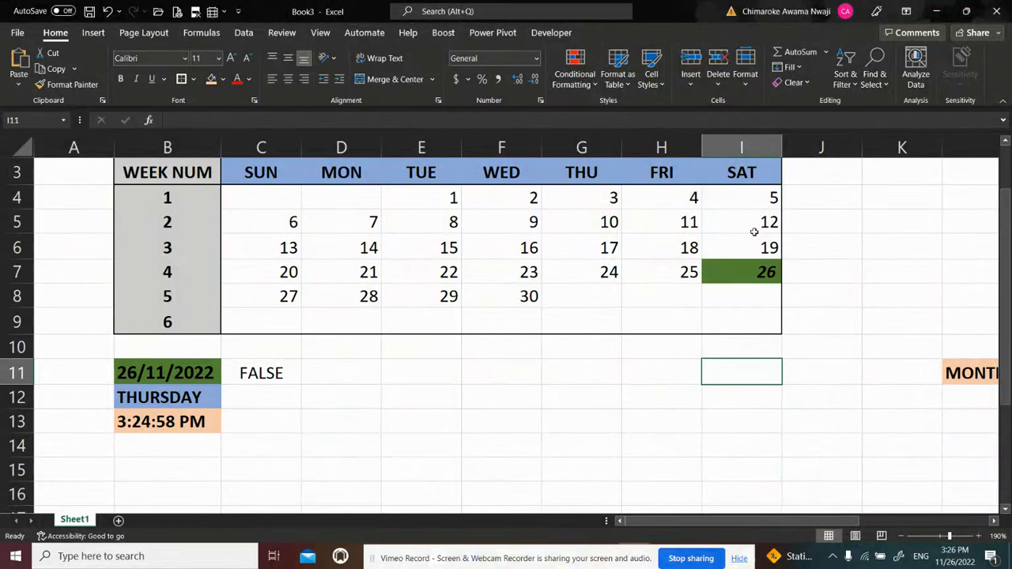
click(749, 272)
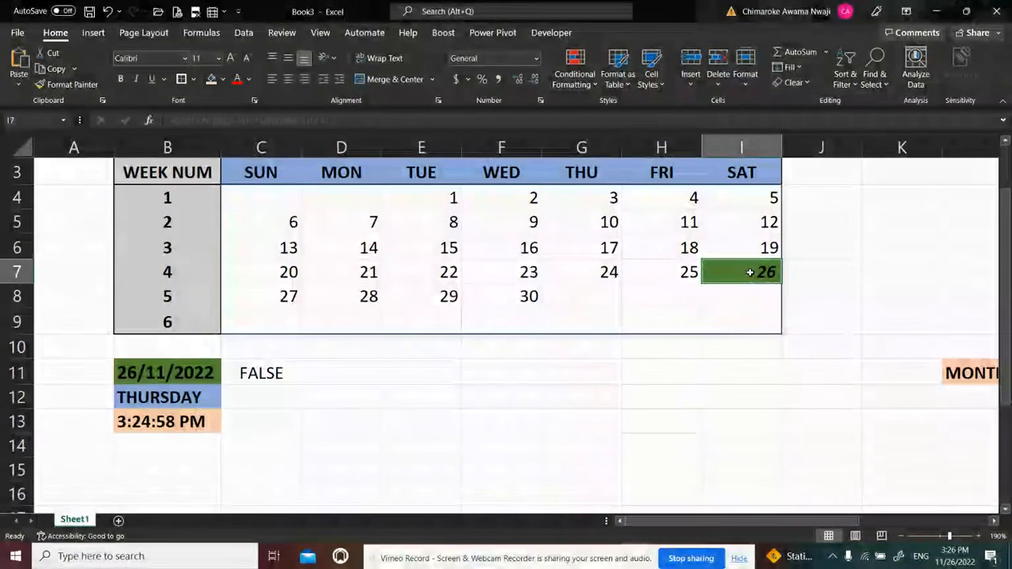
Delete the test formula from cell C11
click(273, 368)
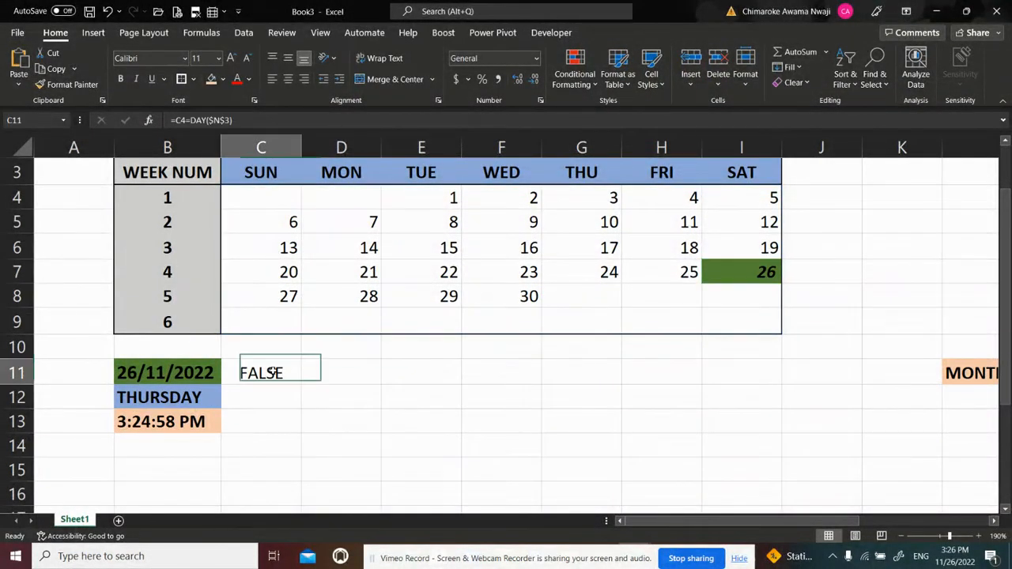
key(BackSpace)
key(Return)
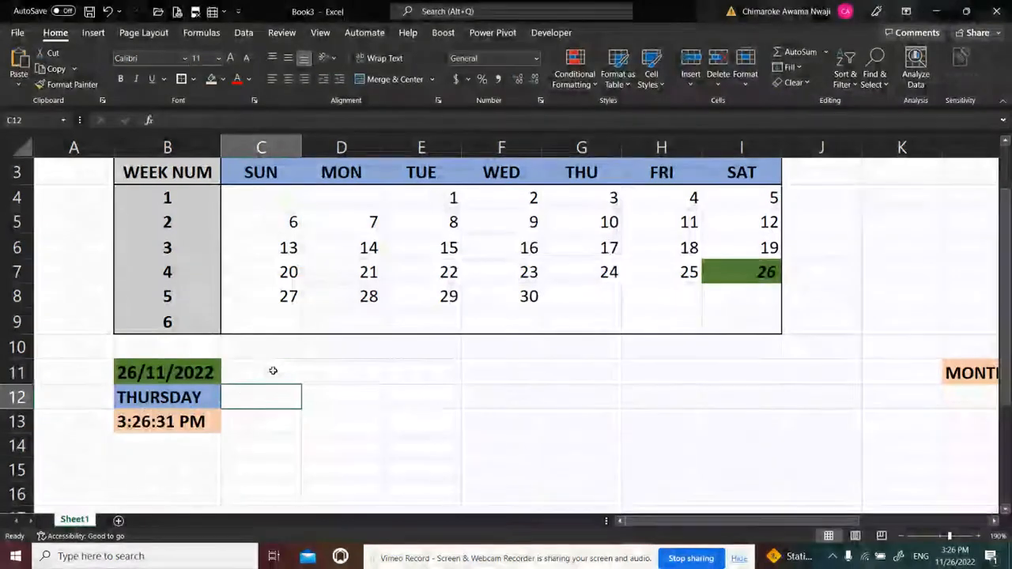
Test the date highlight by changing the formula in B11 to =TODAY()+1
click(176, 372)
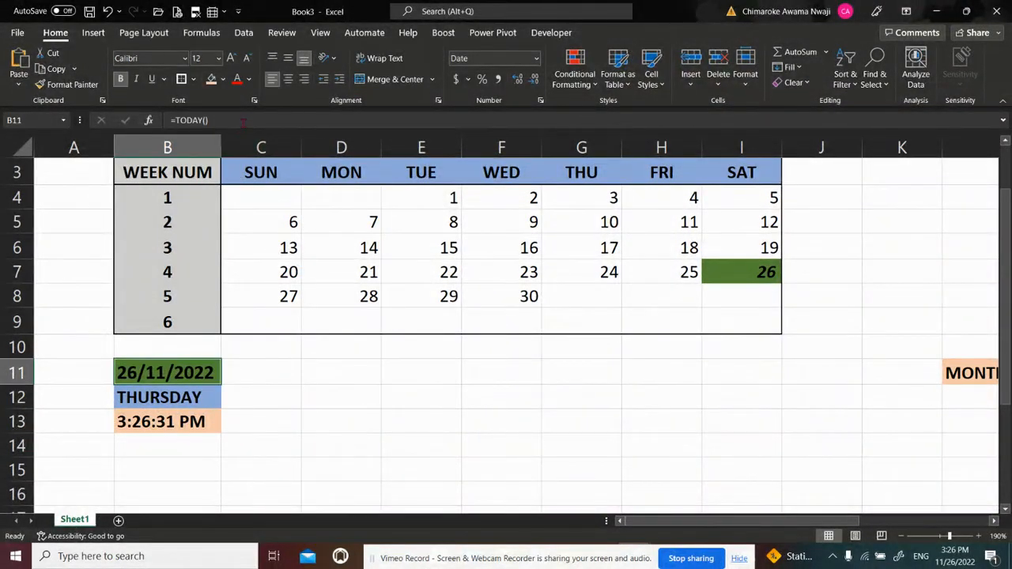
key(F2)
text(+1)
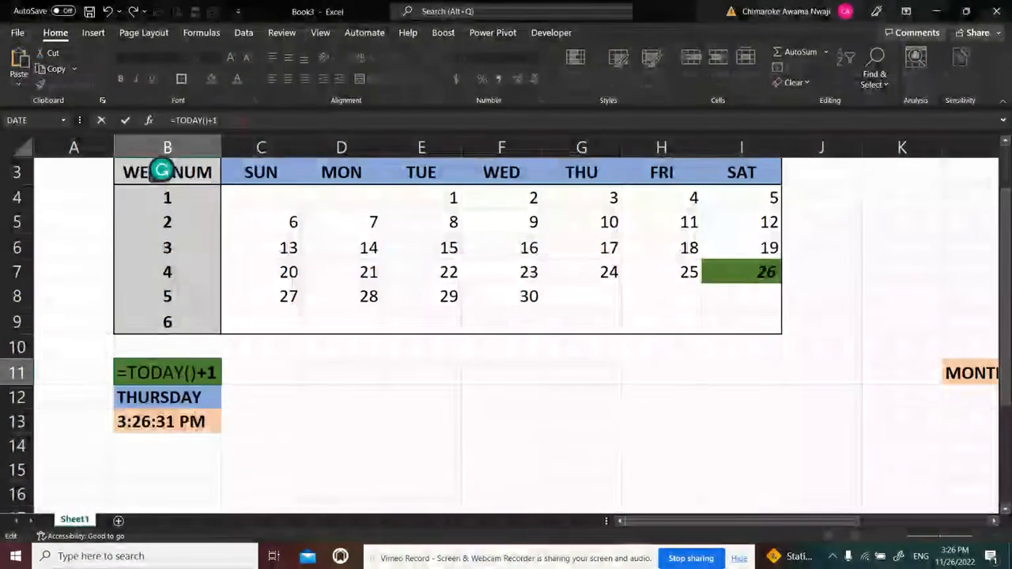
key(Return)
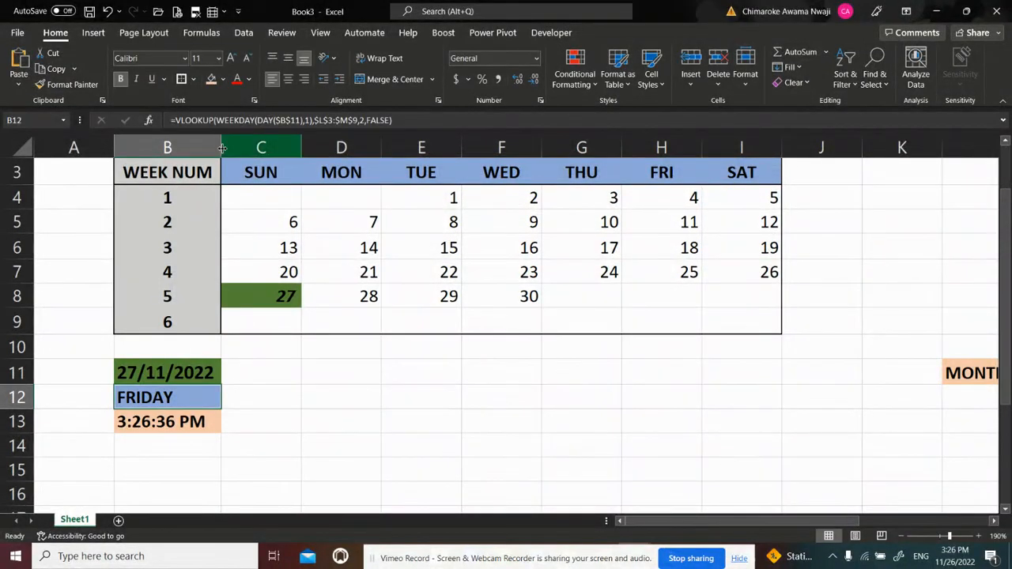
Test the highlight with a further date by extending the formula in B11 to =TODAY()+1+2
click(180, 362)
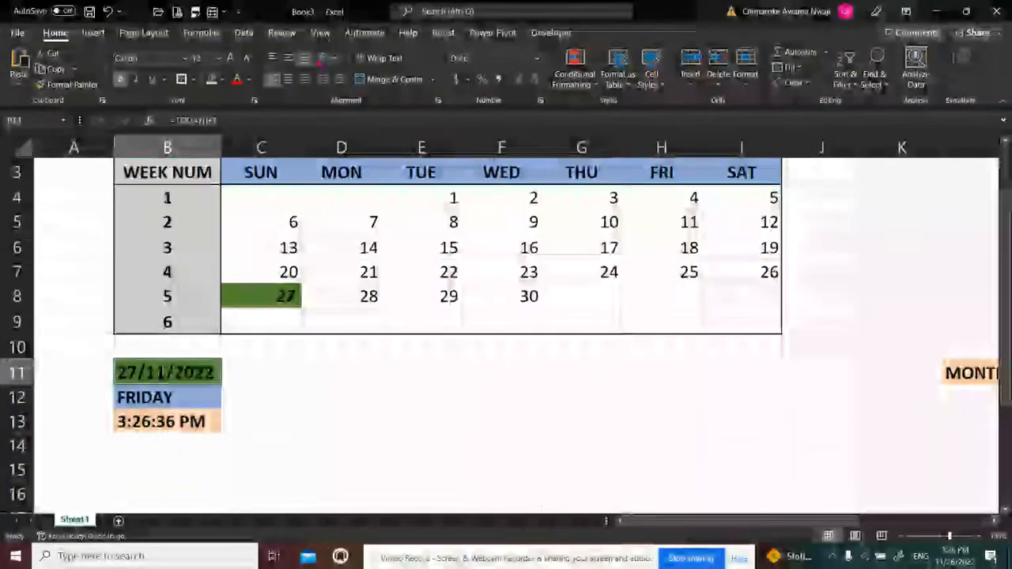
key(F2)
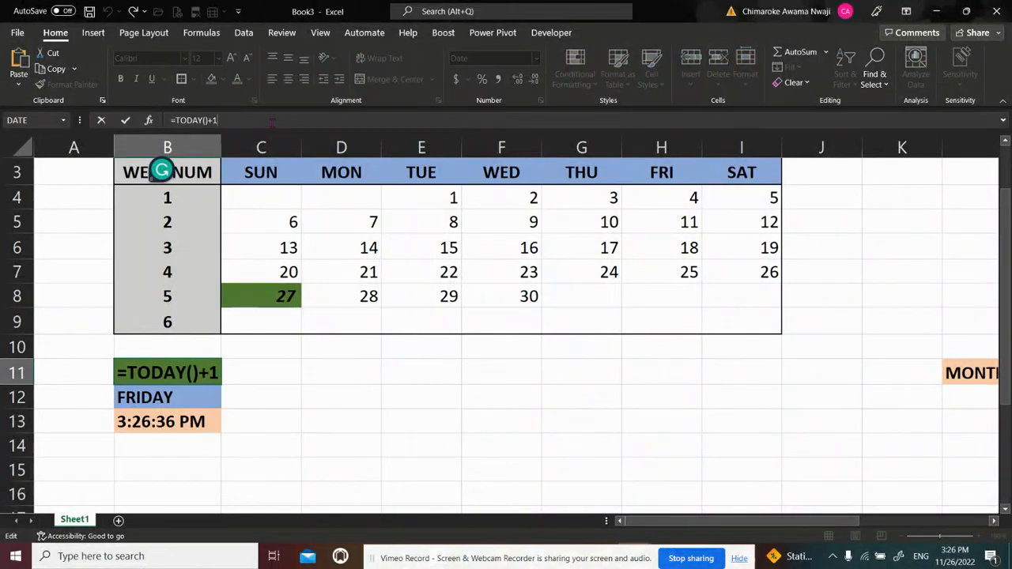
text(+2)
key(Return)
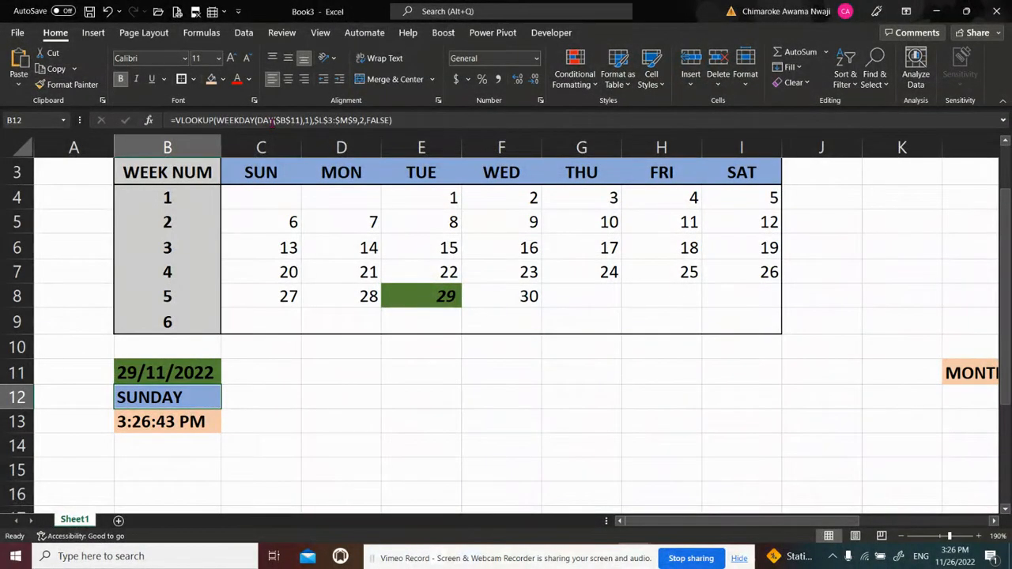
Restore the formula in B11 to =TODAY() by removing the added day offsets
click(199, 372)
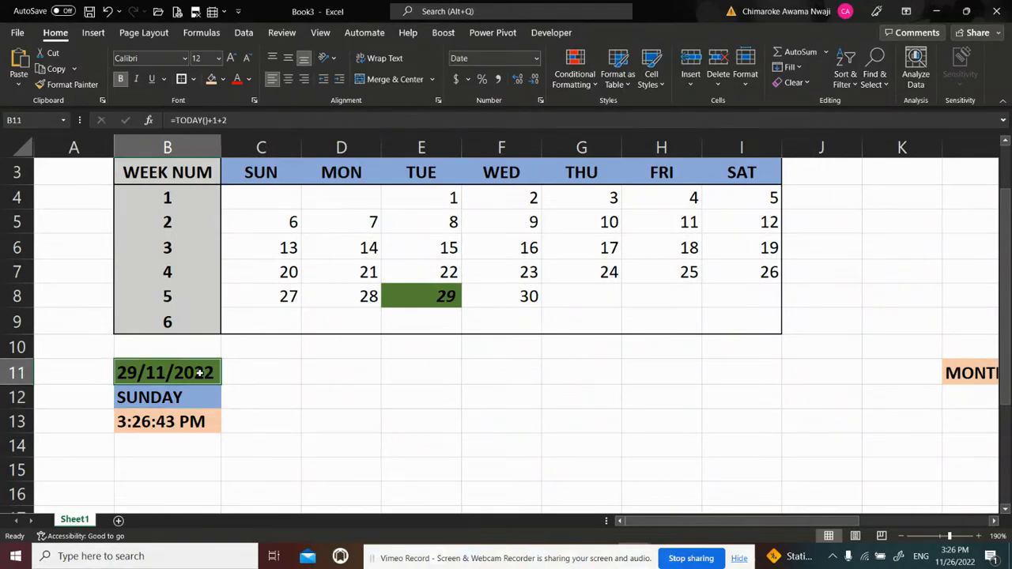
key(F2)
key(BackSpace)
key(BackSpace)
key(BackSpace)
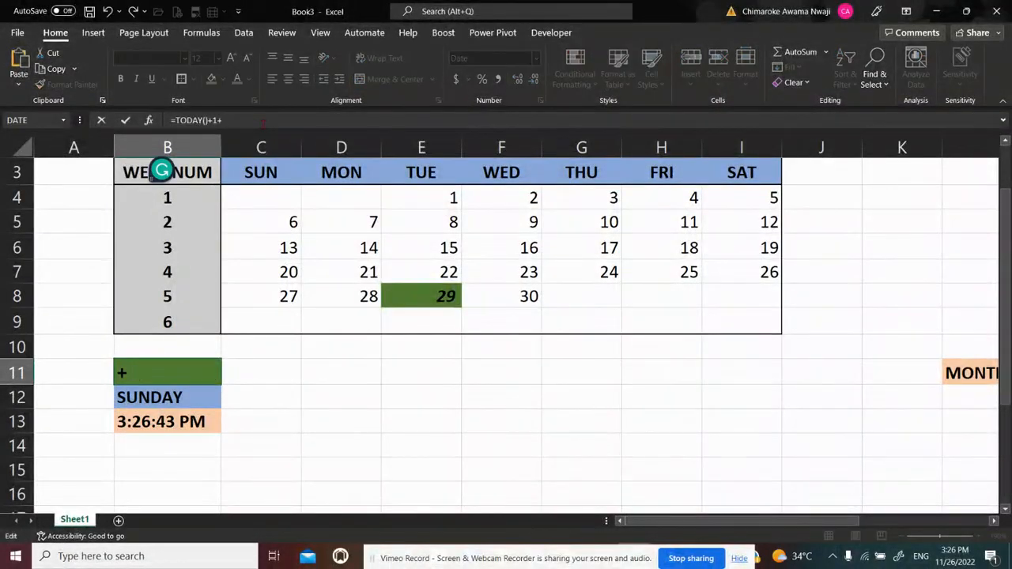
key(Return)
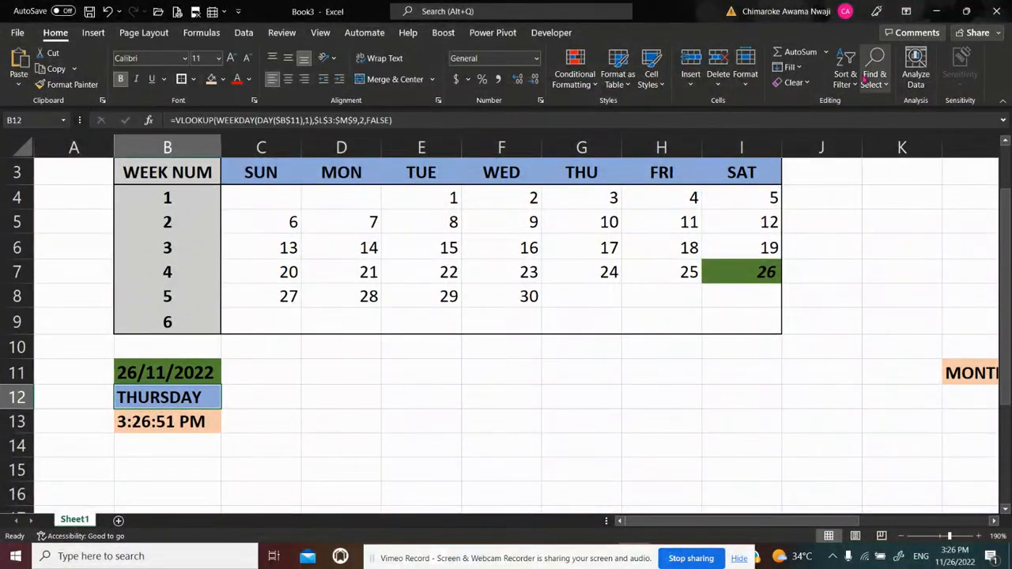
Start a WEEKDAY formula in the empty cell E12 below the calendar
click(989, 211)
scroll(1008, 214, up, 1)
drag(1008, 215, 1009, 182)
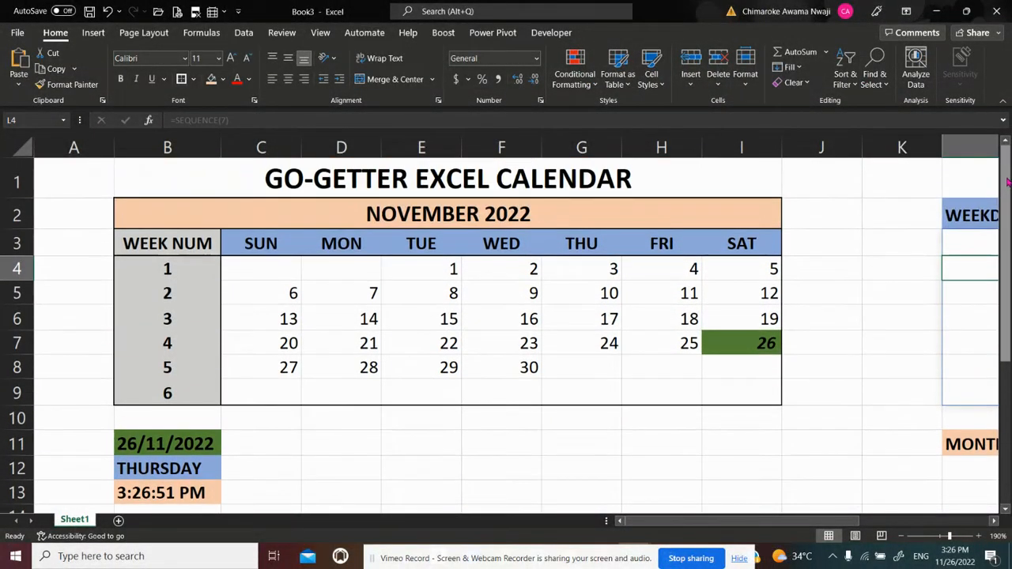
click(322, 468)
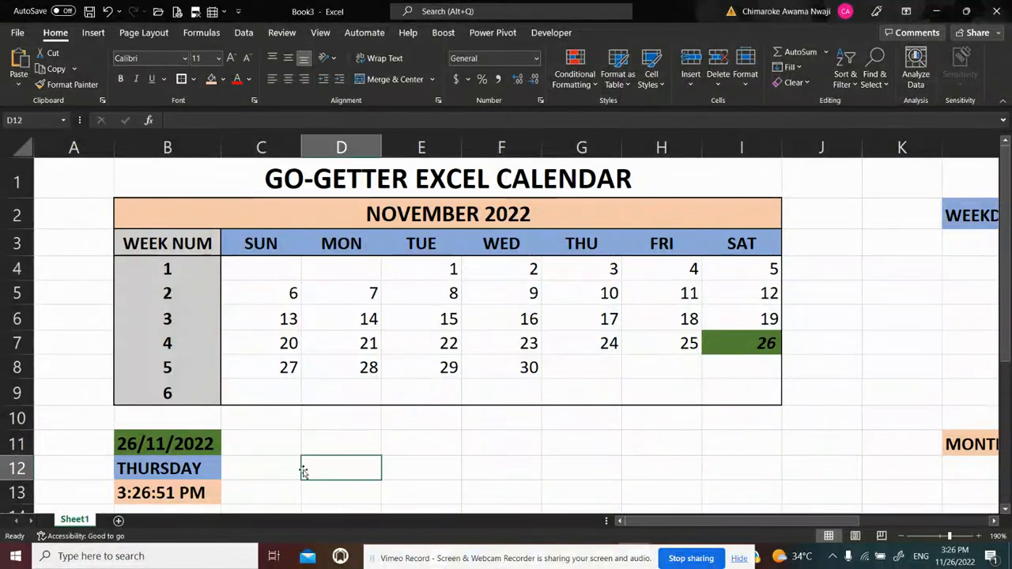
click(408, 468)
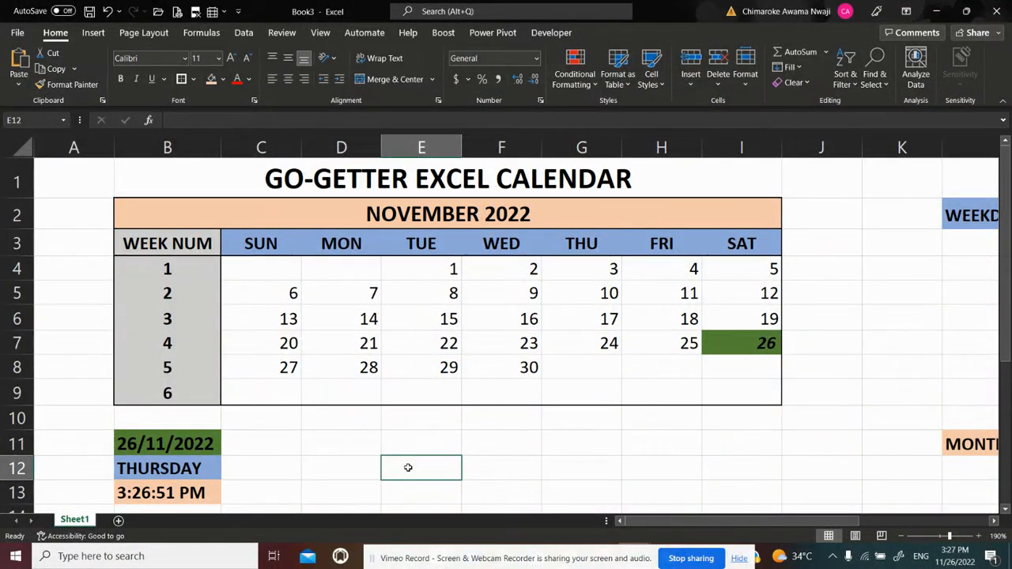
text(=)
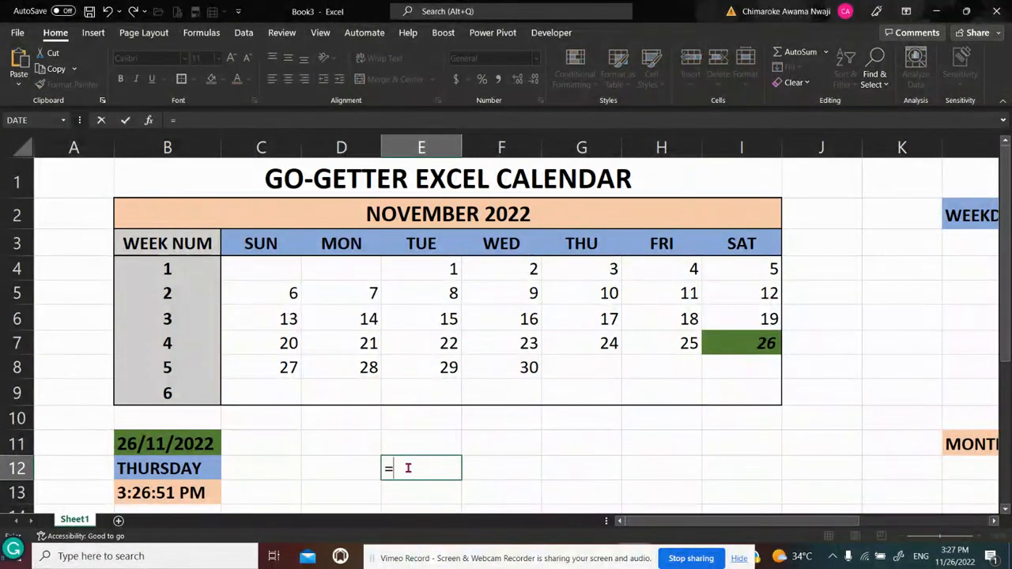
text(WEE)
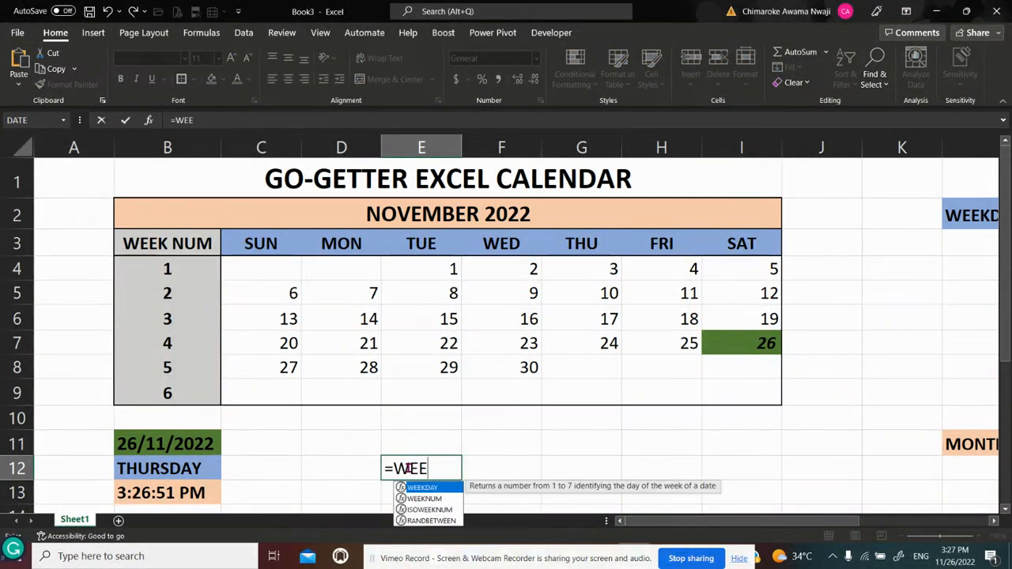
text(DAY)
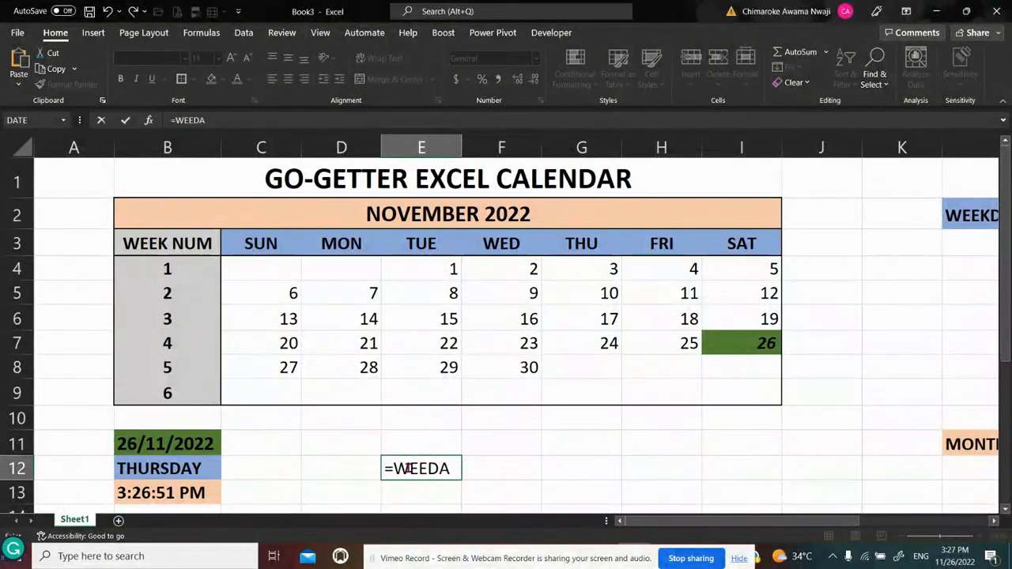
key(BackSpace)
key(BackSpace)
text(K)
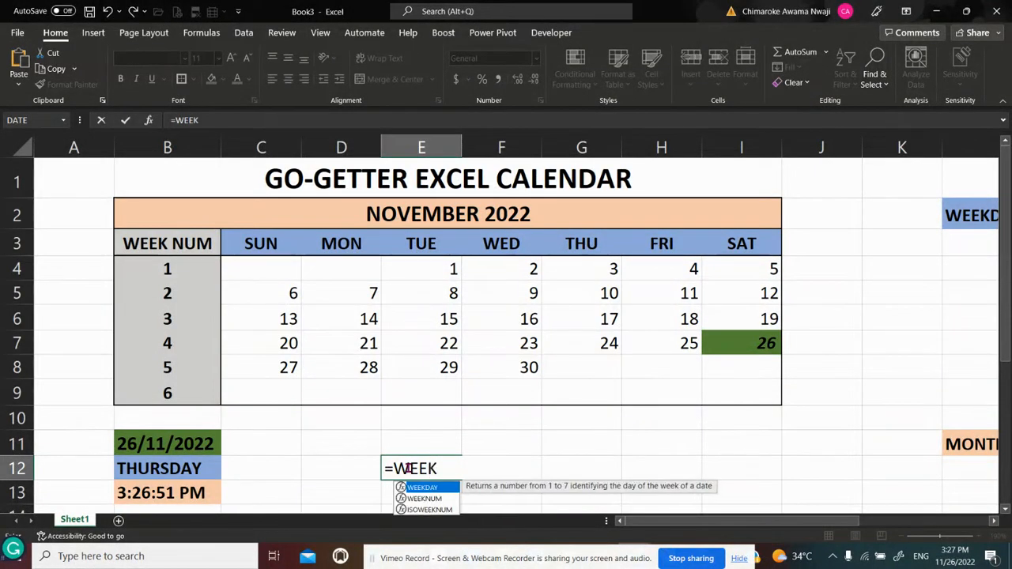
text(DAY)
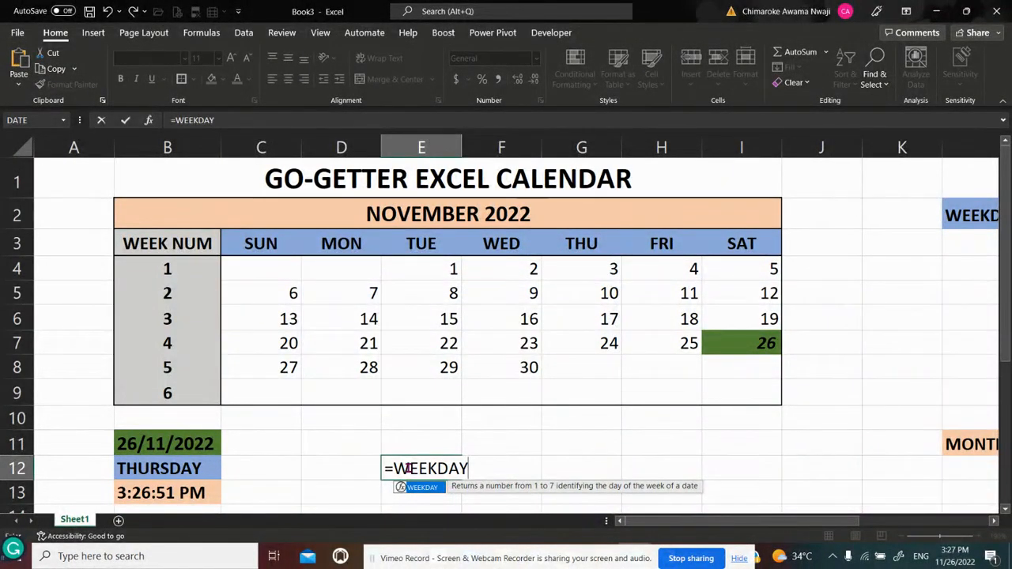
text(()
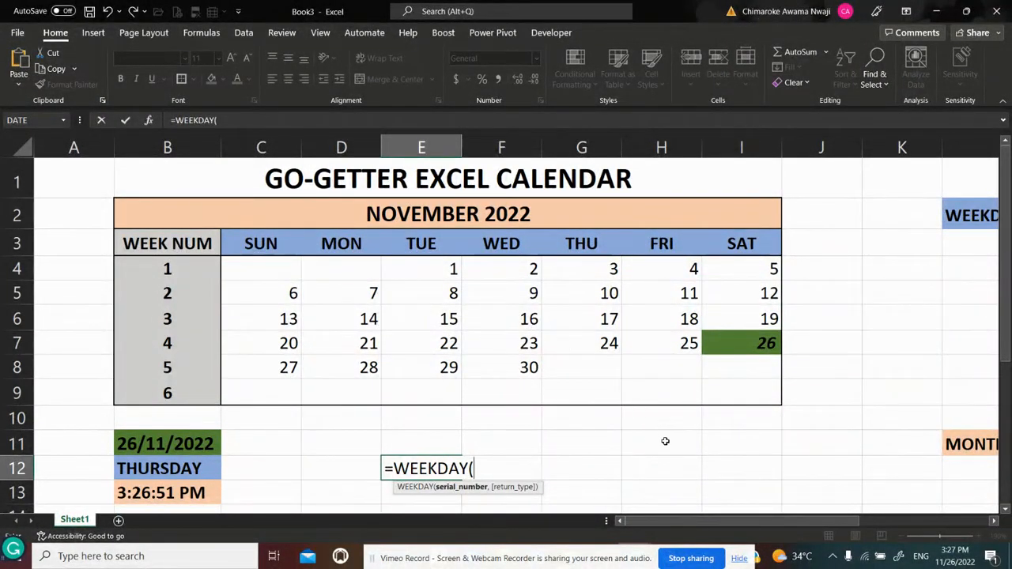
Complete the formula in E12 as =WEEKDAY(N6), using the start-of-month date as its argument
click(995, 522)
click(995, 522)
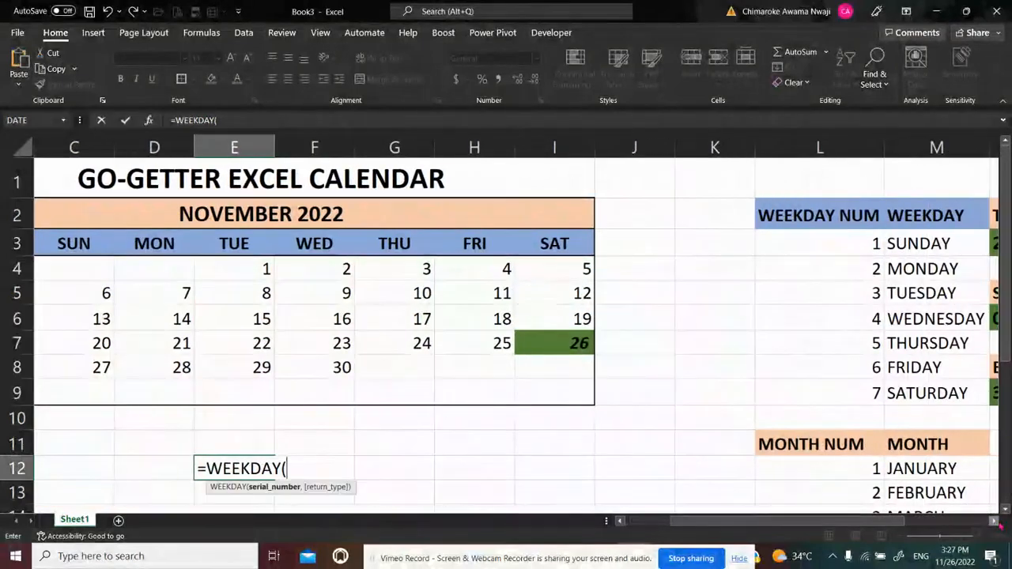
click(995, 521)
click(994, 521)
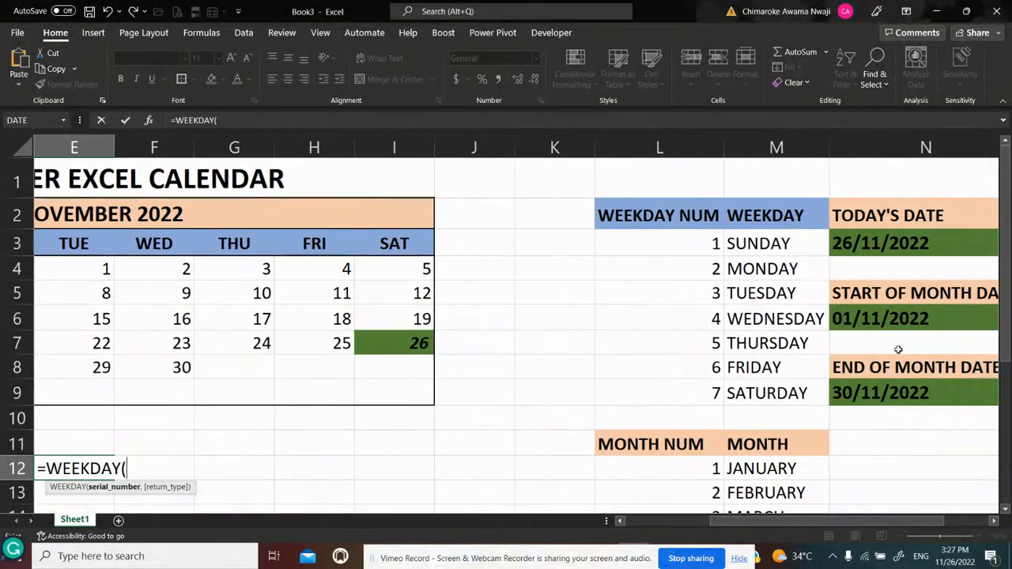
click(878, 319)
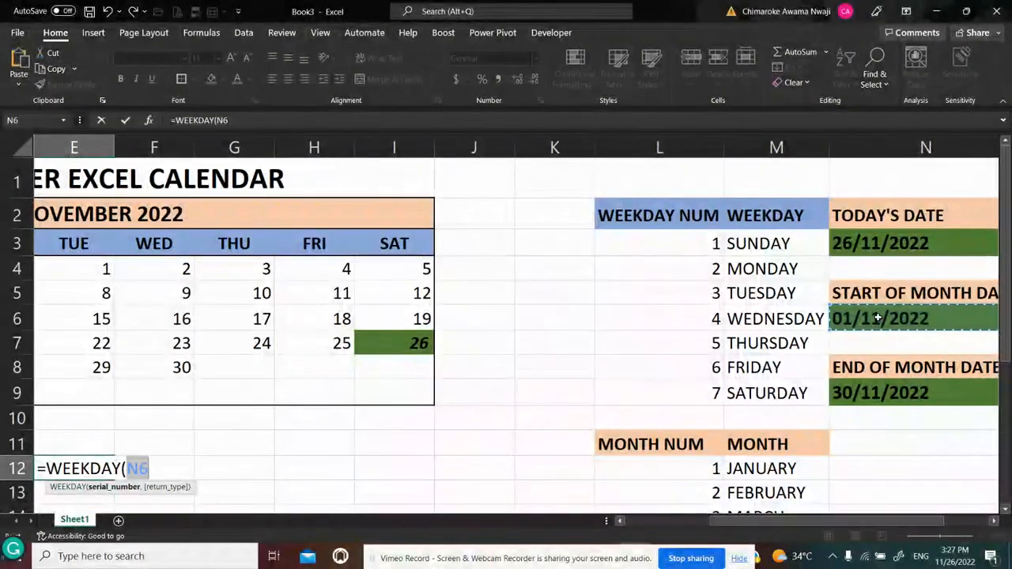
text())
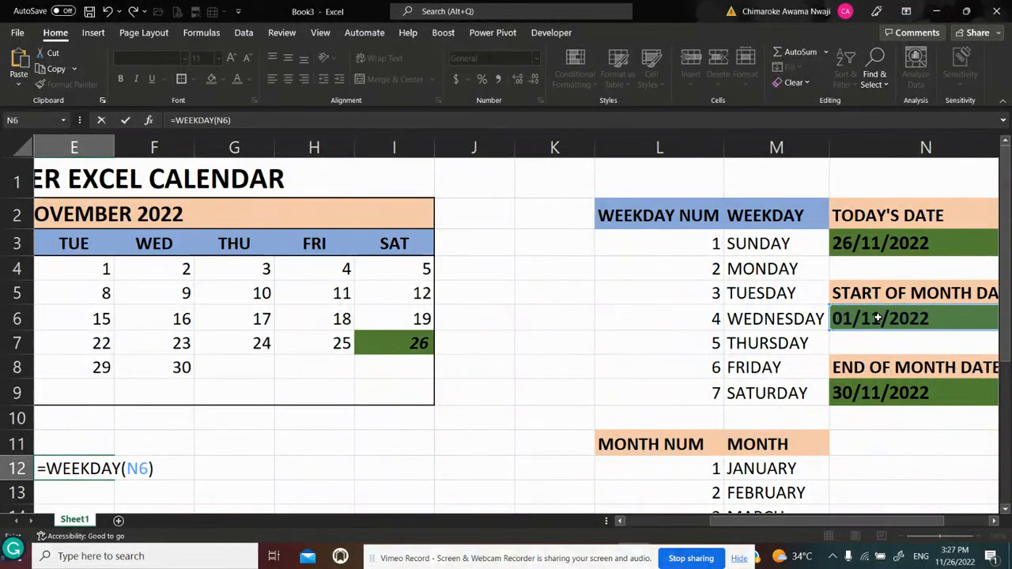
key(Return)
key(Up)
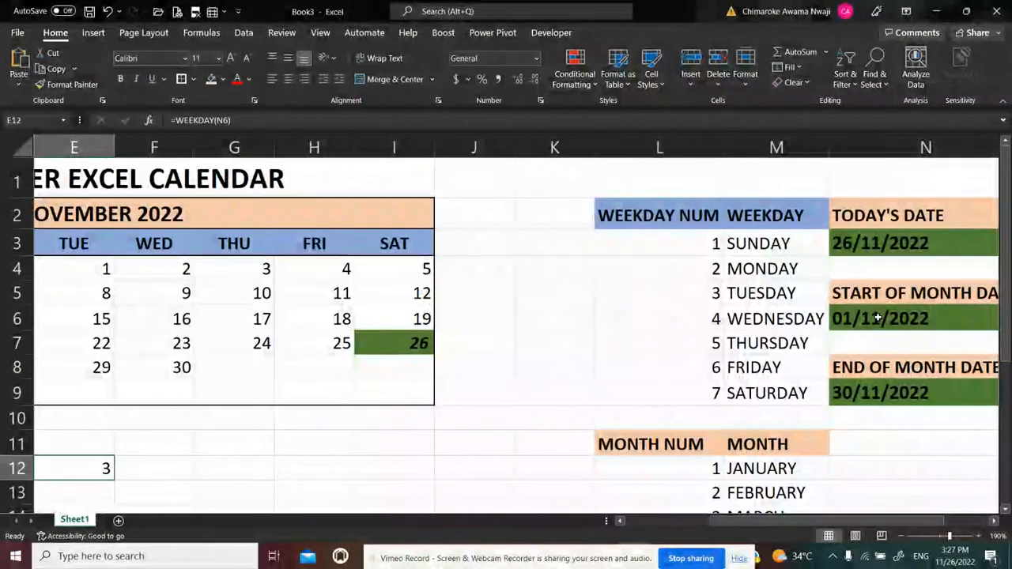
Wrap the formula in E12 in a VLOOKUP that uses WEEKDAY(N6) as the lookup value
click(175, 121)
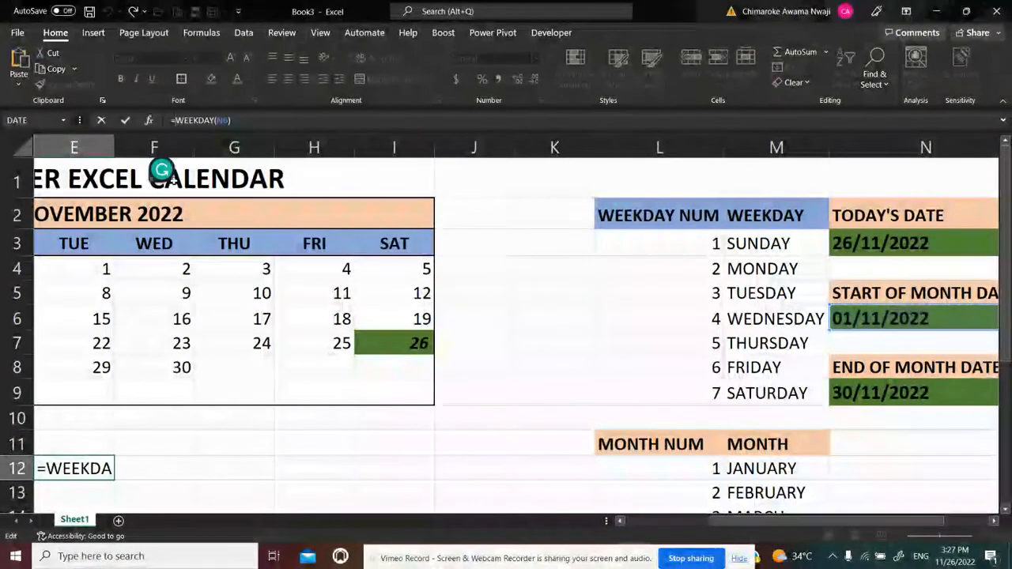
text(VL)
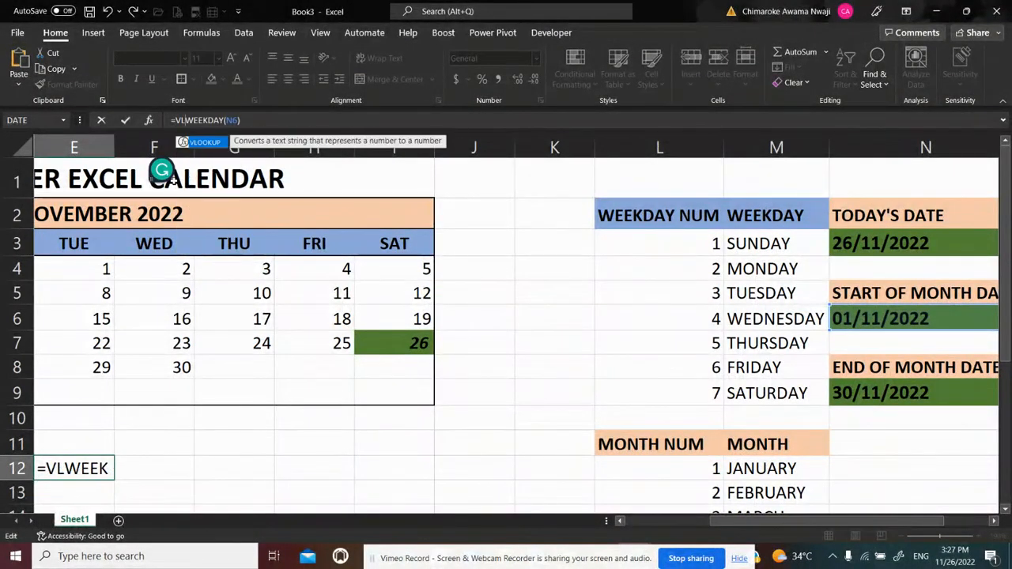
text(OKUP)
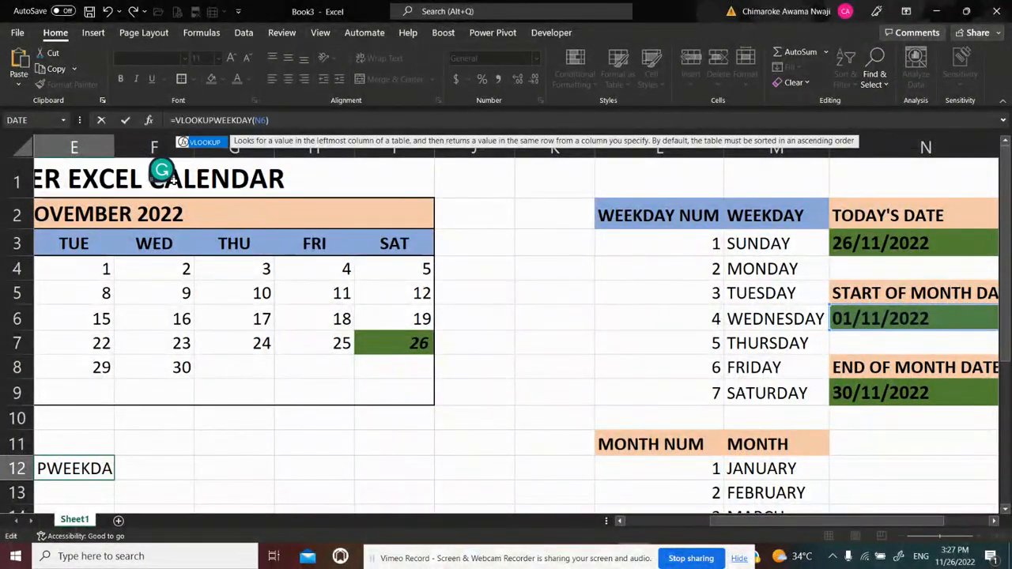
text(()
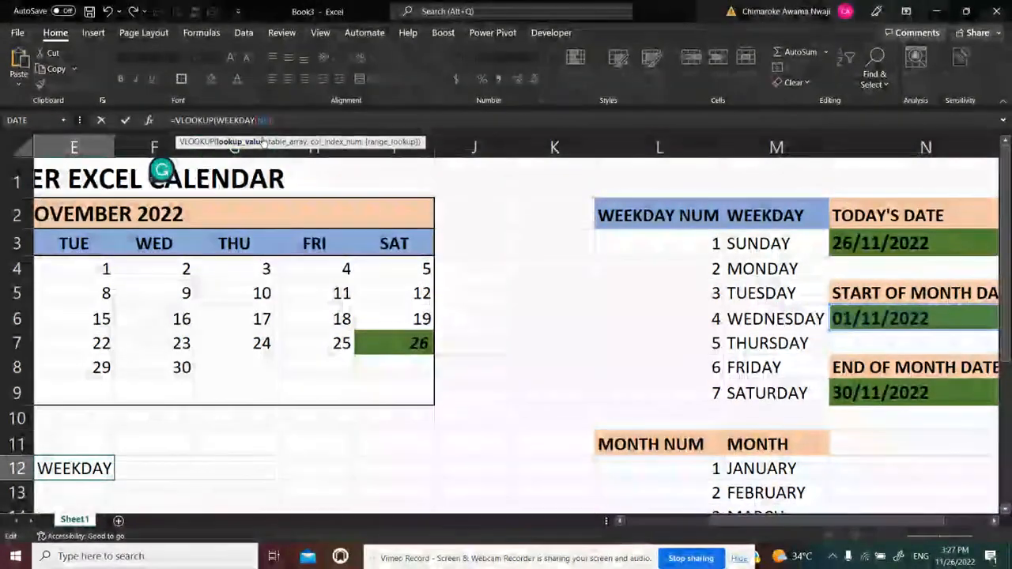
key(End)
text(,)
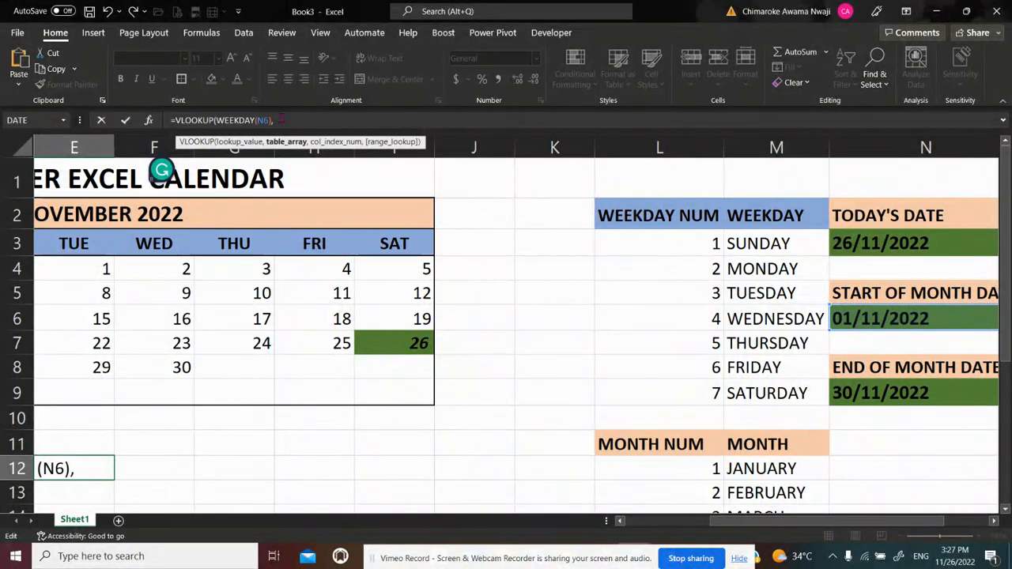
Set the VLOOKUP's table array to the weekday table as the absolute range $L$3:$M$9
click(661, 239)
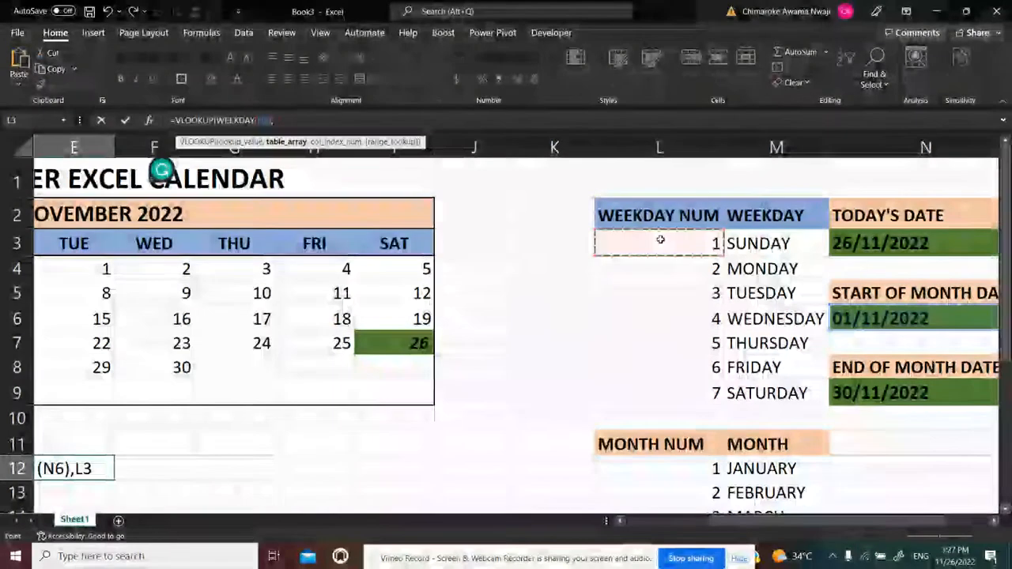
key(shift+Right)
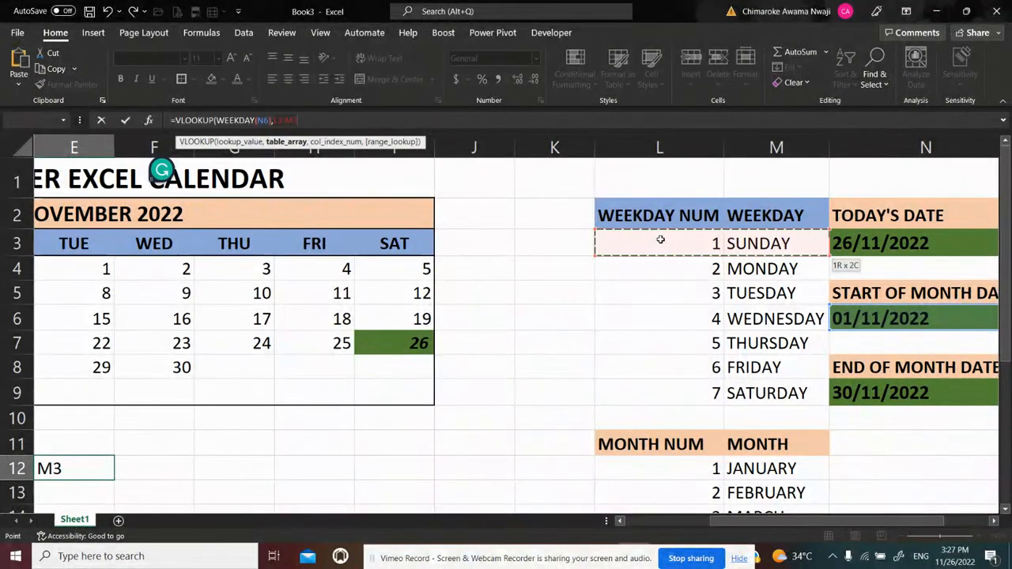
key(shift+Down)
key(shift+Down)
key(shift+Down)
key(shift+Down)
key(shift+Down)
key(shift+Down)
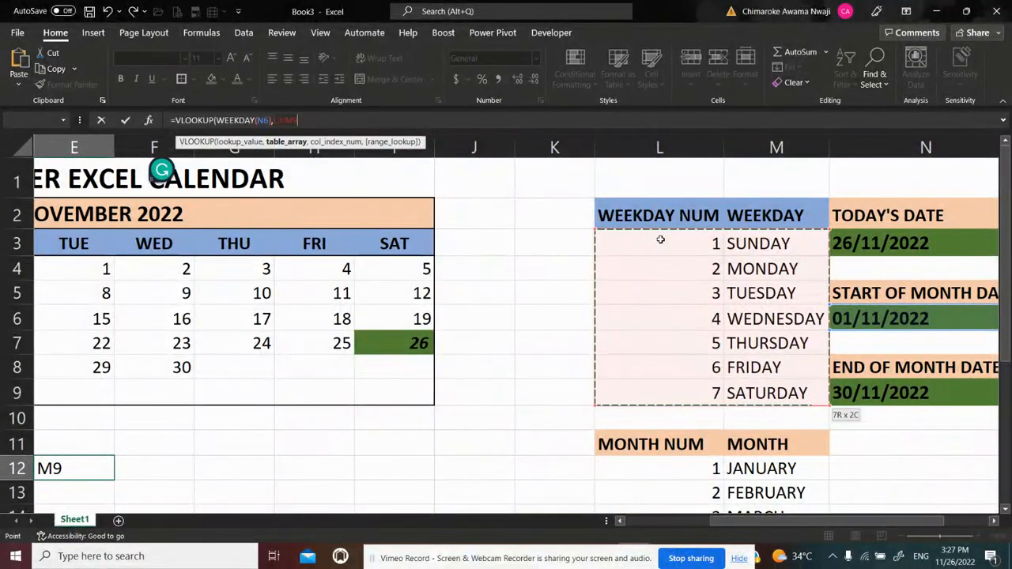
key(F4)
text(,)
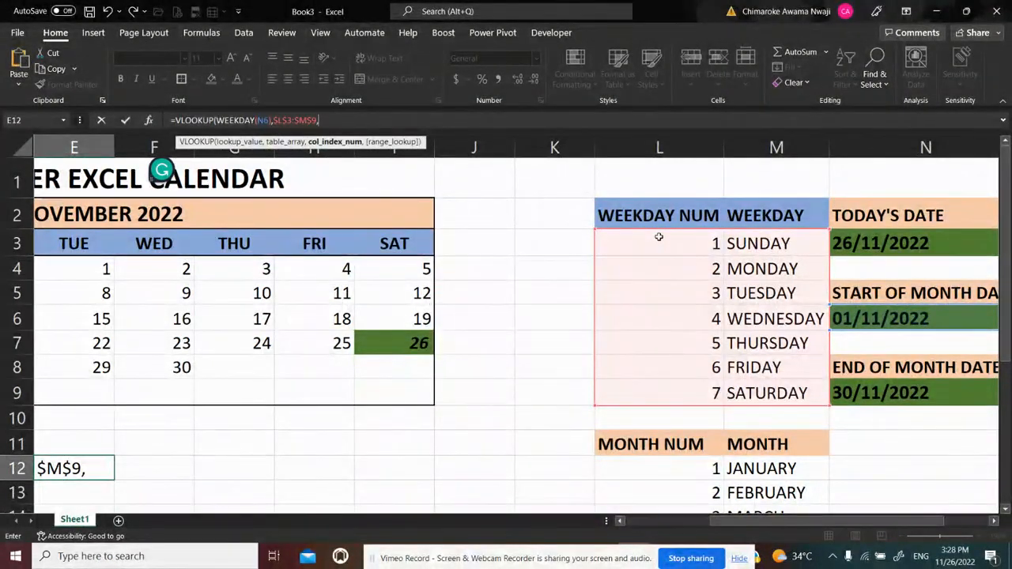
text(2,FAC)
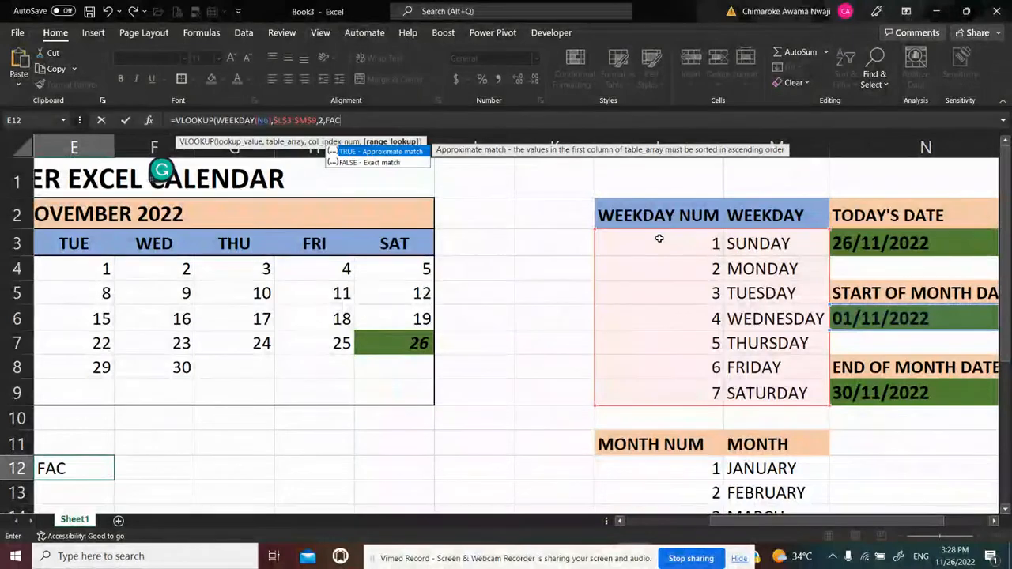
Finish the VLOOKUP in E12 with column index 2 and FALSE for an exact match
key(BackSpace)
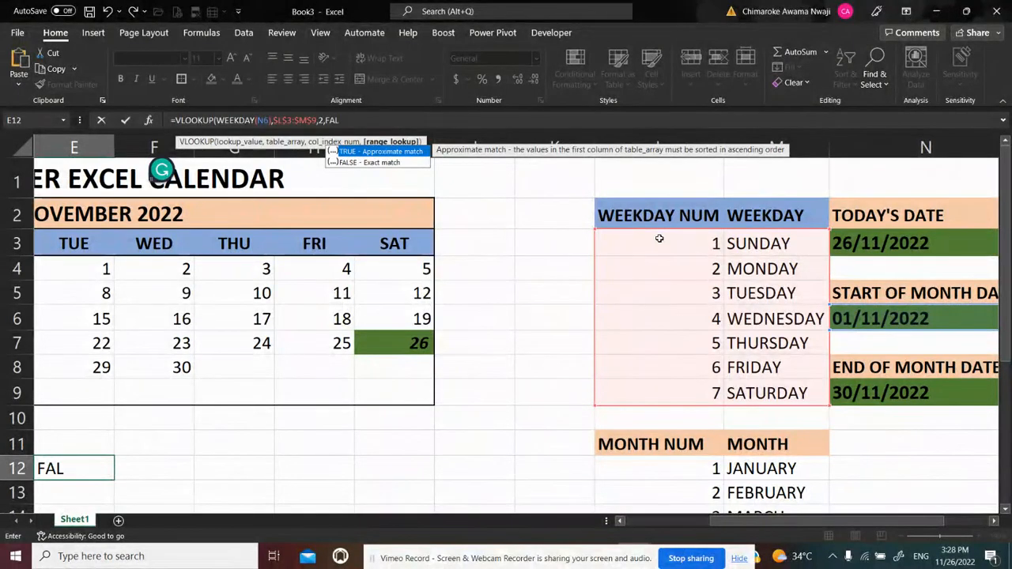
text(LSE))
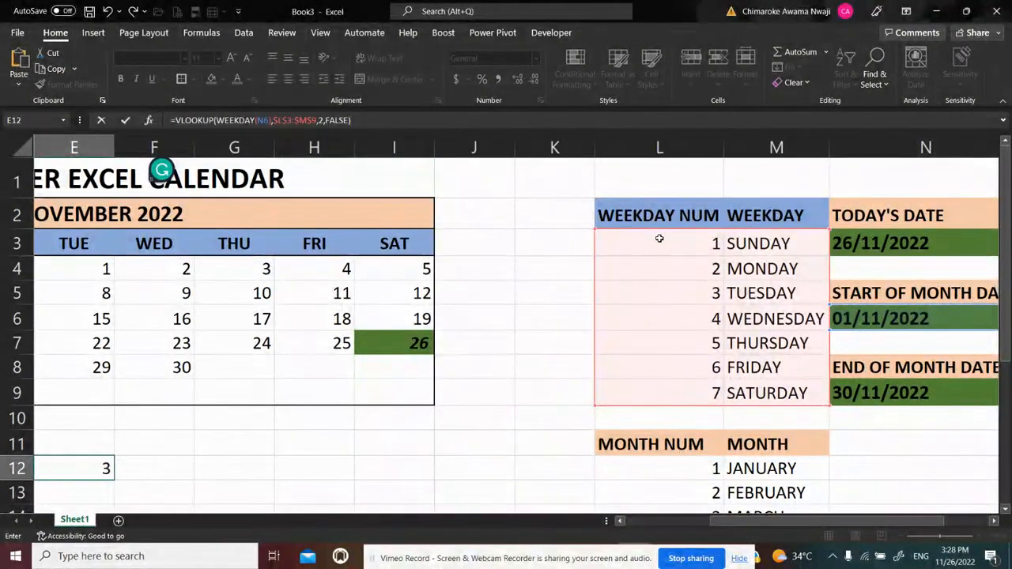
key(Return)
Compare the weekday lookup in E12 with the existing weekday formula in B12
key(Up)
key(Left)
key(Left)
key(Left)
key(Left)
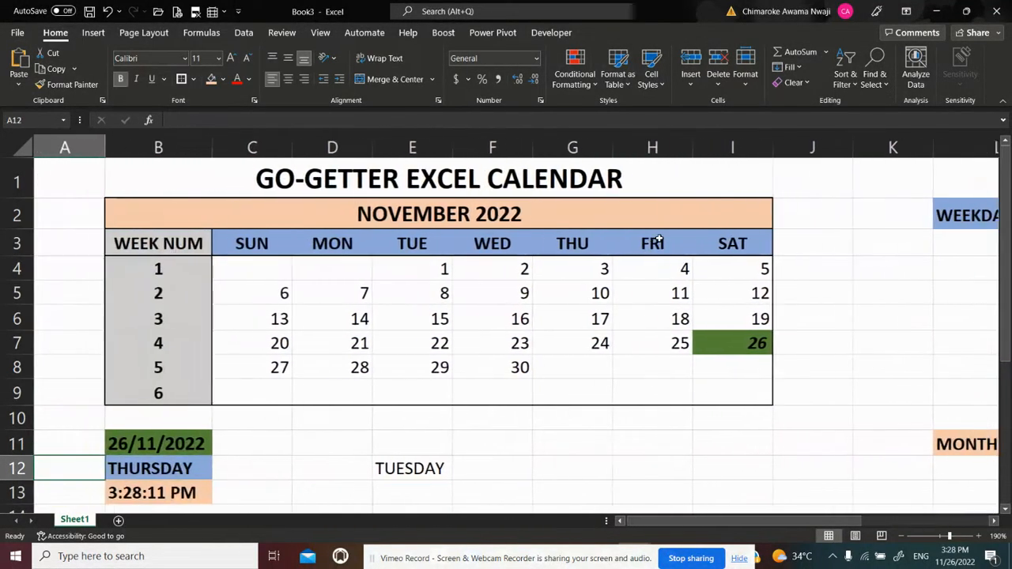
key(Right)
key(Right)
key(Right)
key(Right)
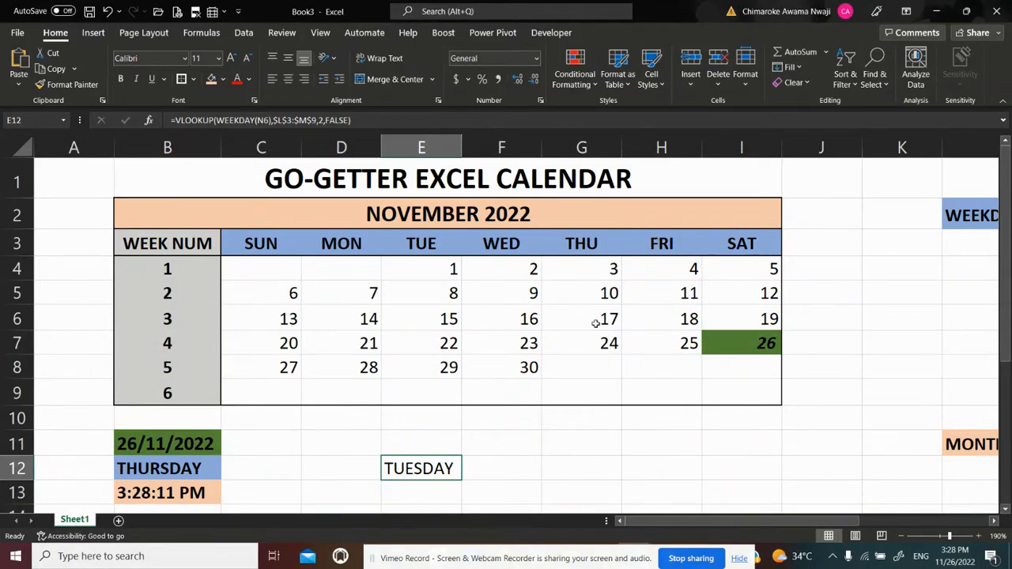
click(200, 466)
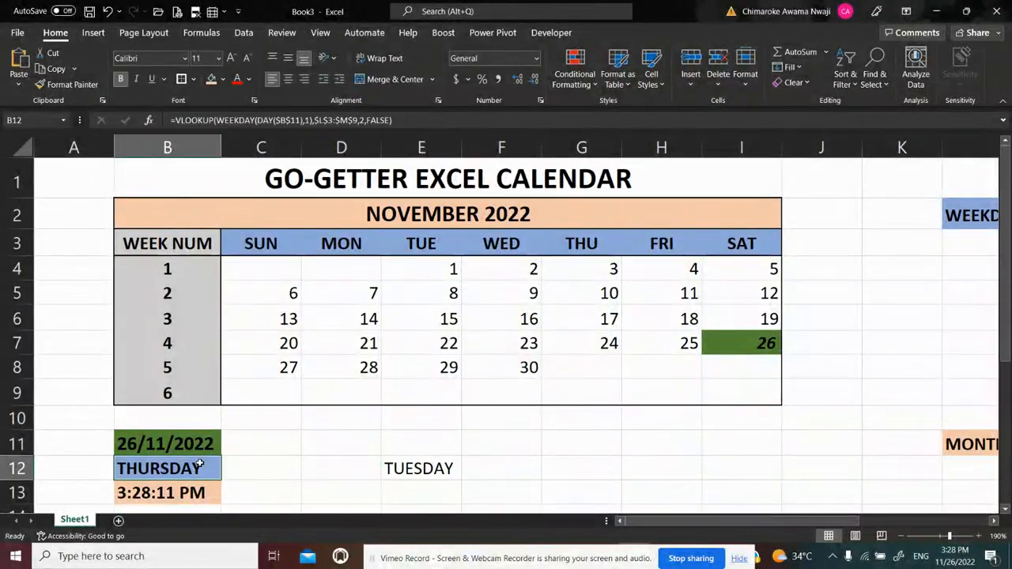
click(422, 469)
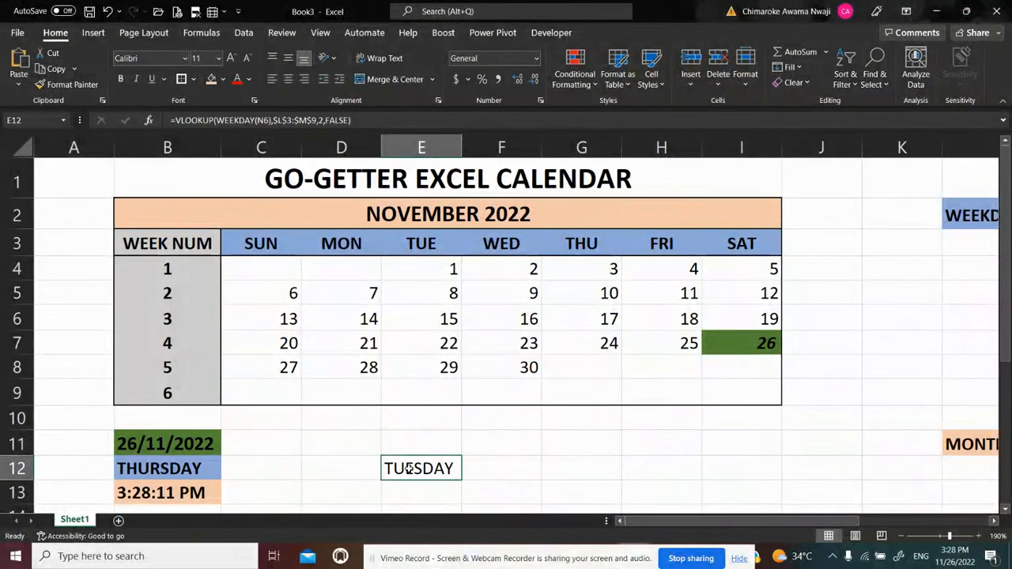
click(495, 469)
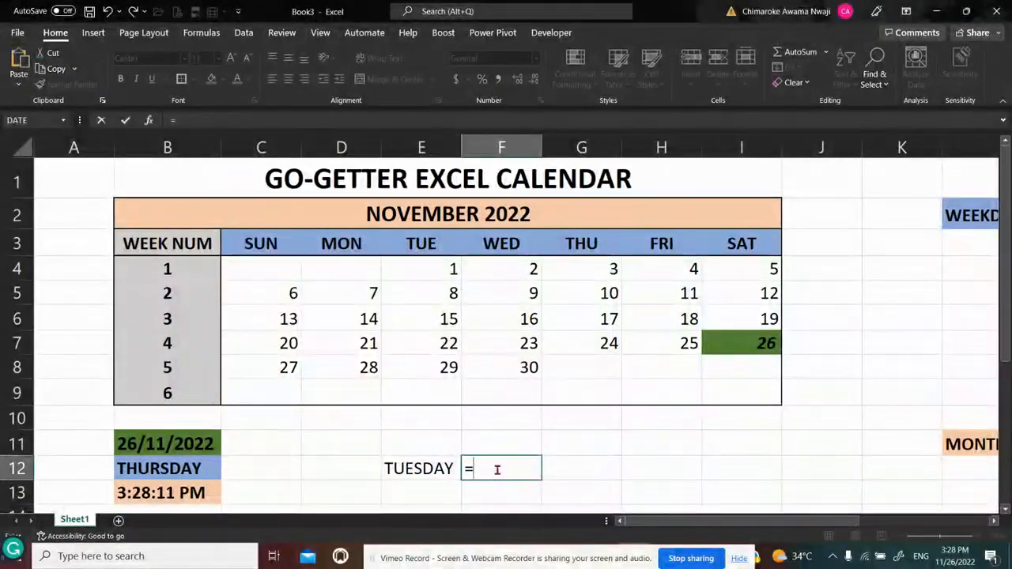
text(WEEKD)
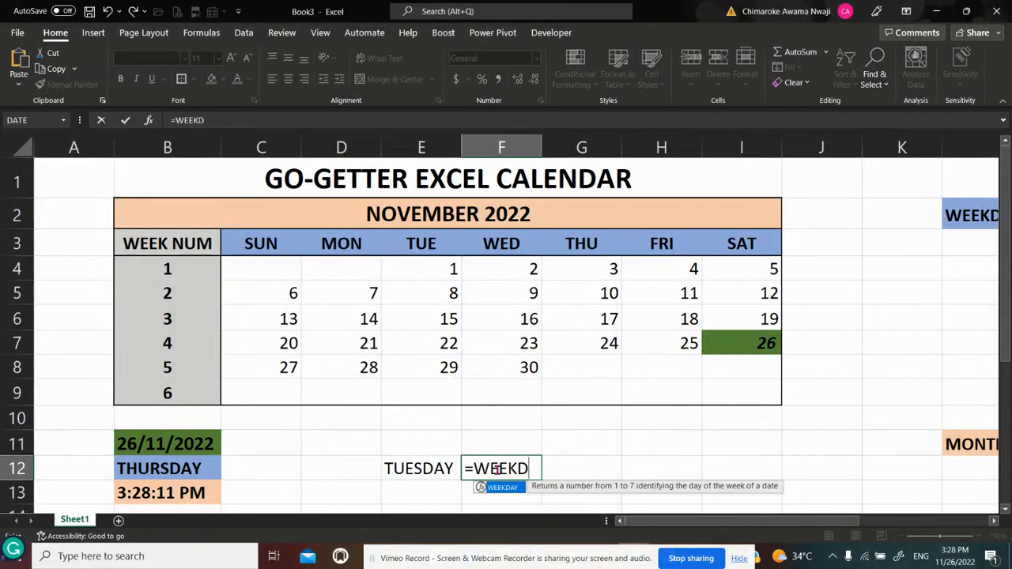
text(AY()
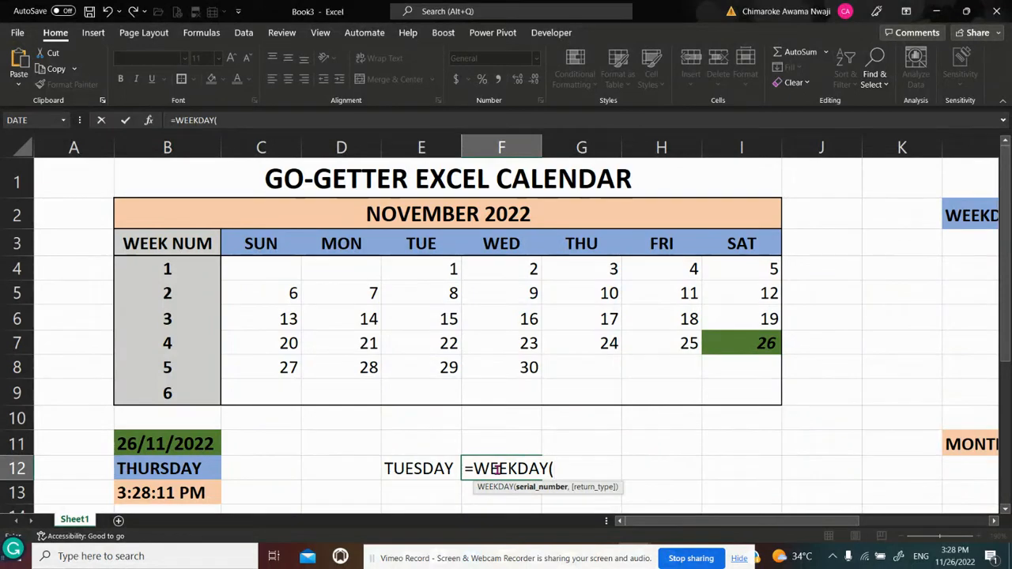
click(173, 443)
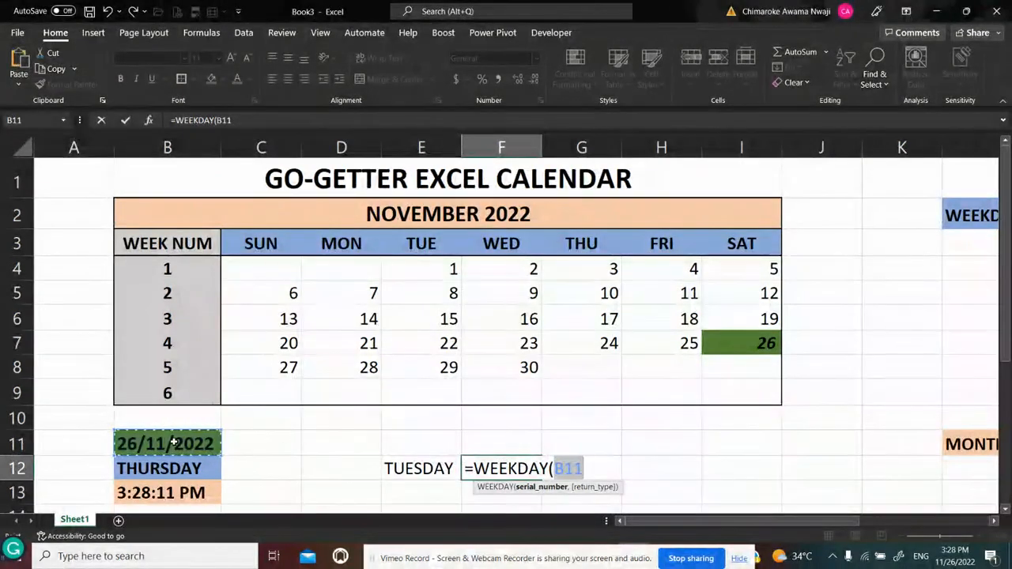
text(,)
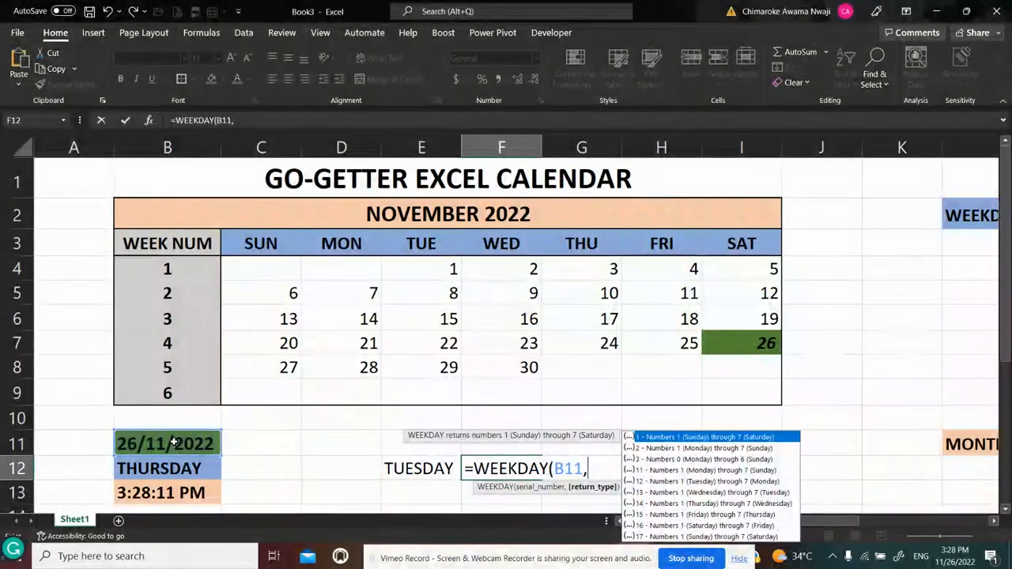
key(BackSpace)
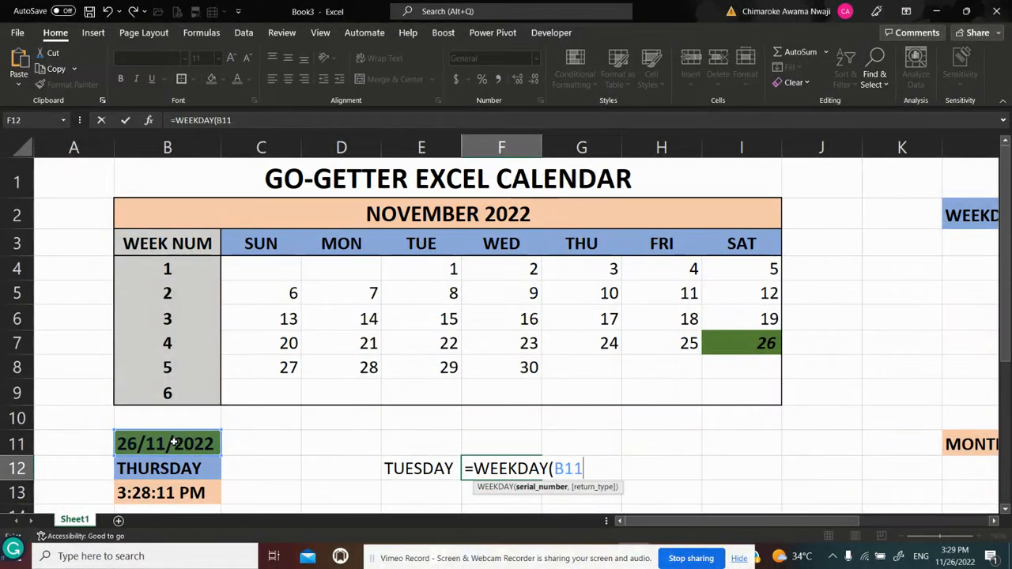
key(BackSpace)
key(BackSpace)
key(BackSpace)
key(BackSpace)
key(BackSpace)
key(BackSpace)
key(BackSpace)
key(BackSpace)
key(BackSpace)
key(BackSpace)
key(BackSpace)
key(BackSpace)
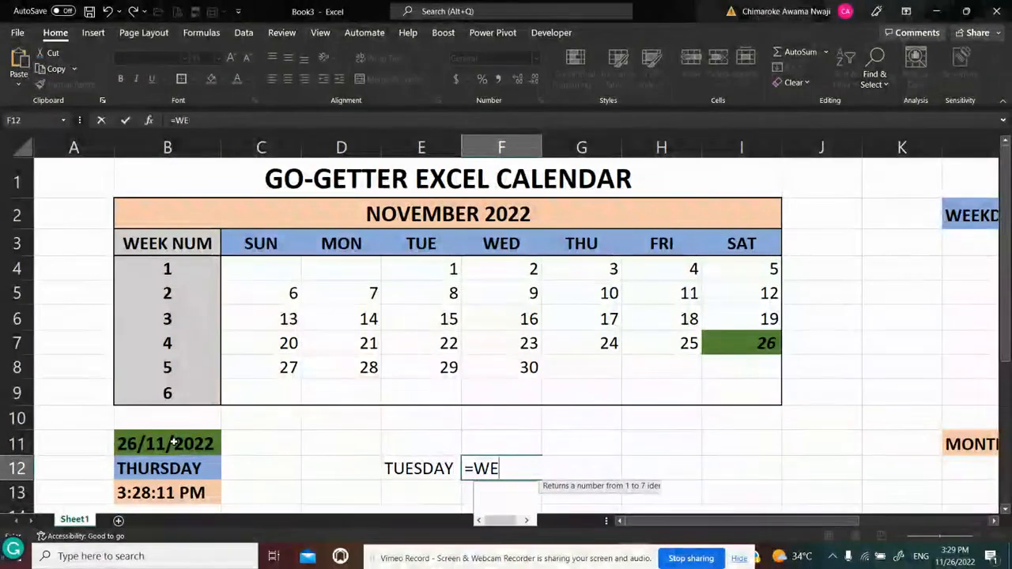
key(Escape)
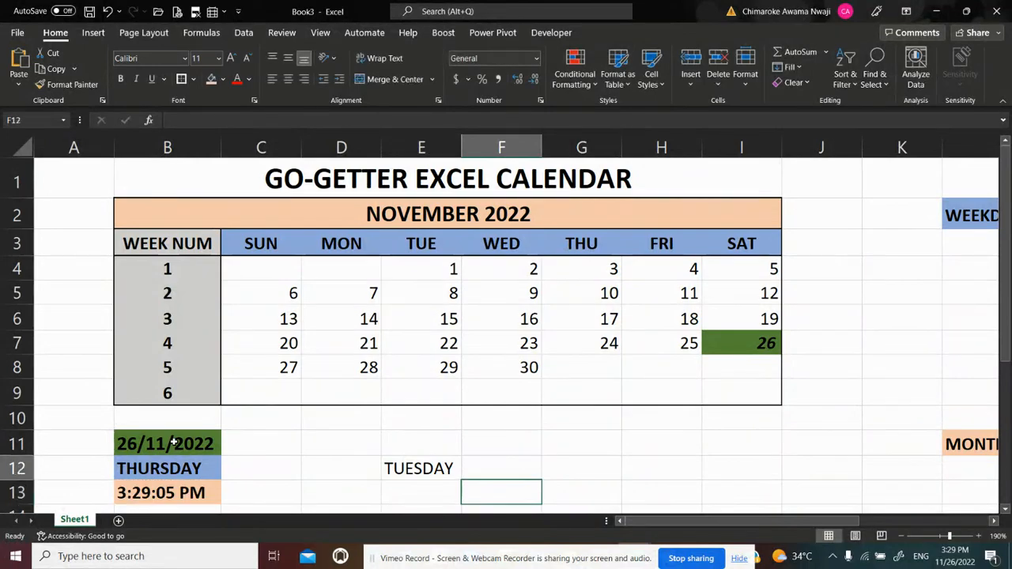
key(Left)
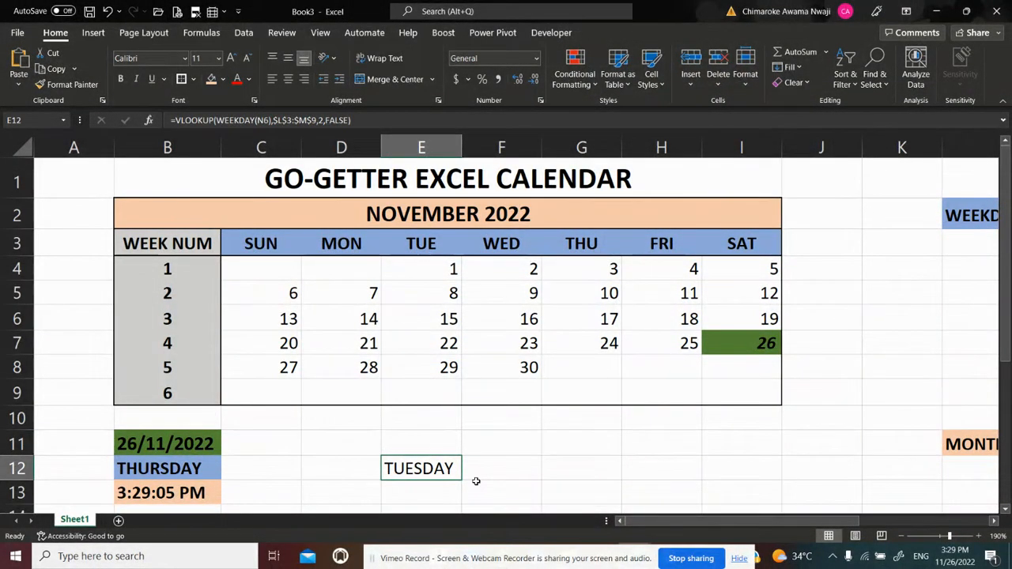
key(BackSpace)
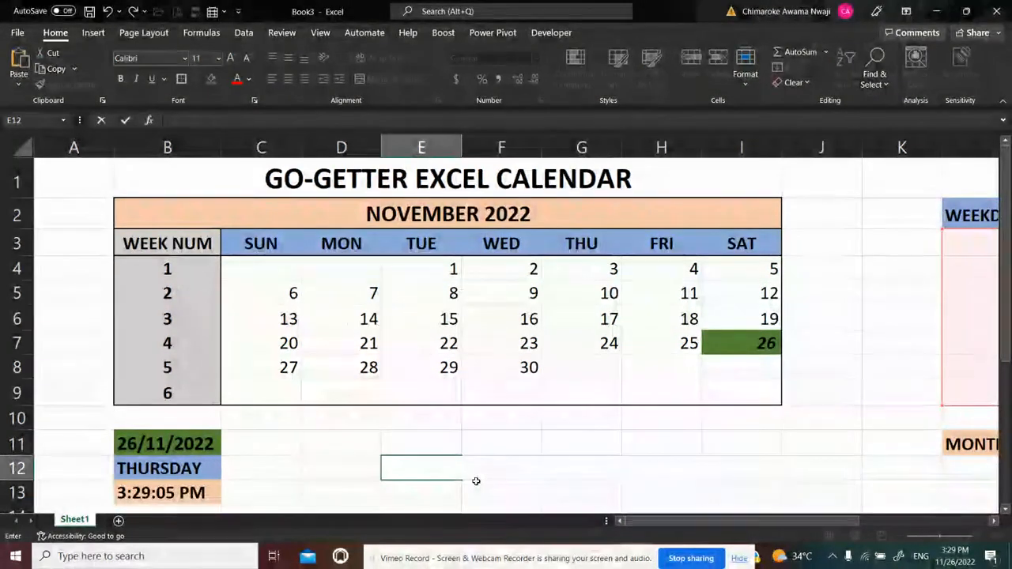
key(Return)
key(Up)
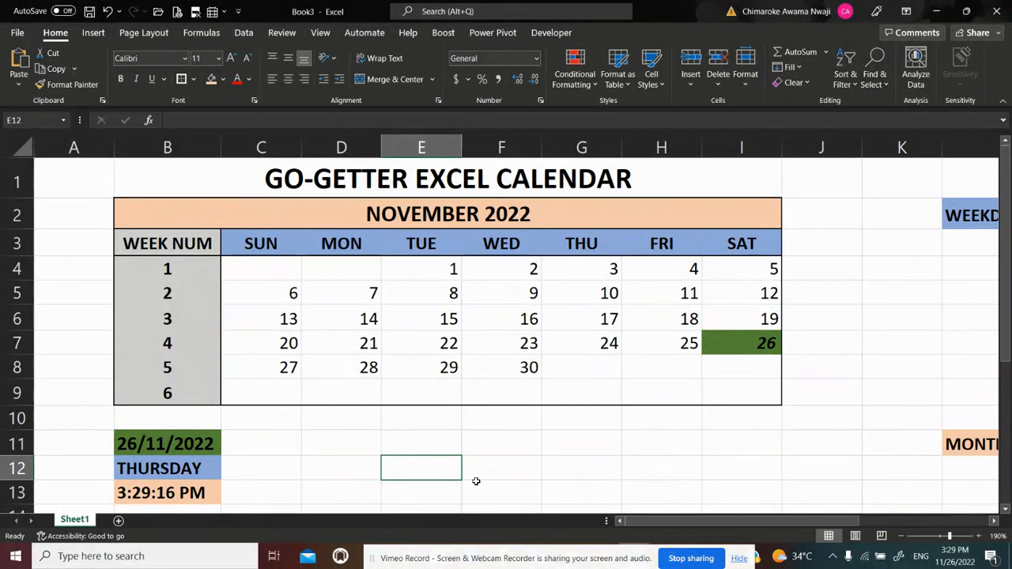
key(ctrl+z)
Delete the existing weekday lookup formula from B12
key(Left)
key(Left)
key(Left)
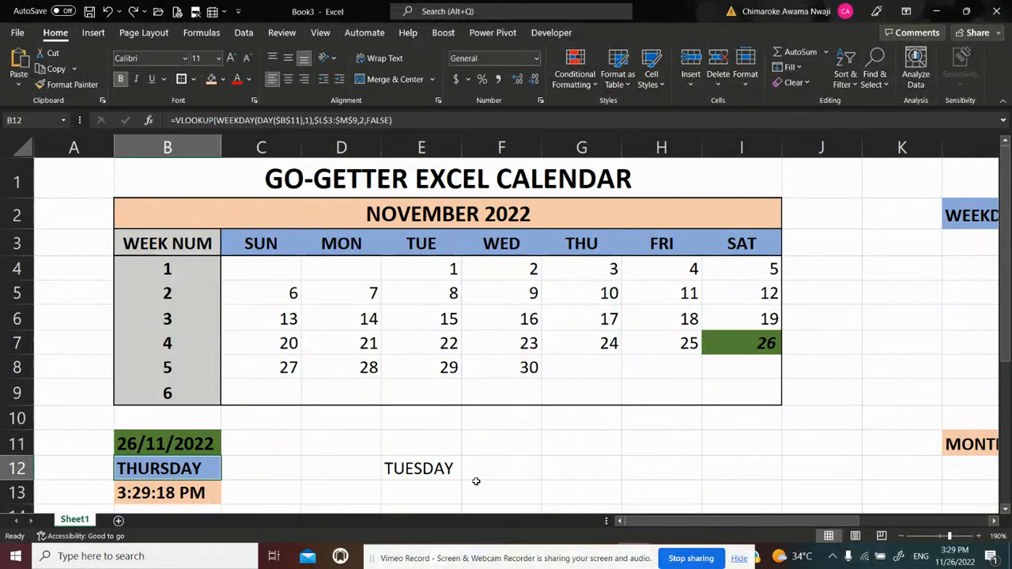
key(BackSpace)
key(ctrl+Return)
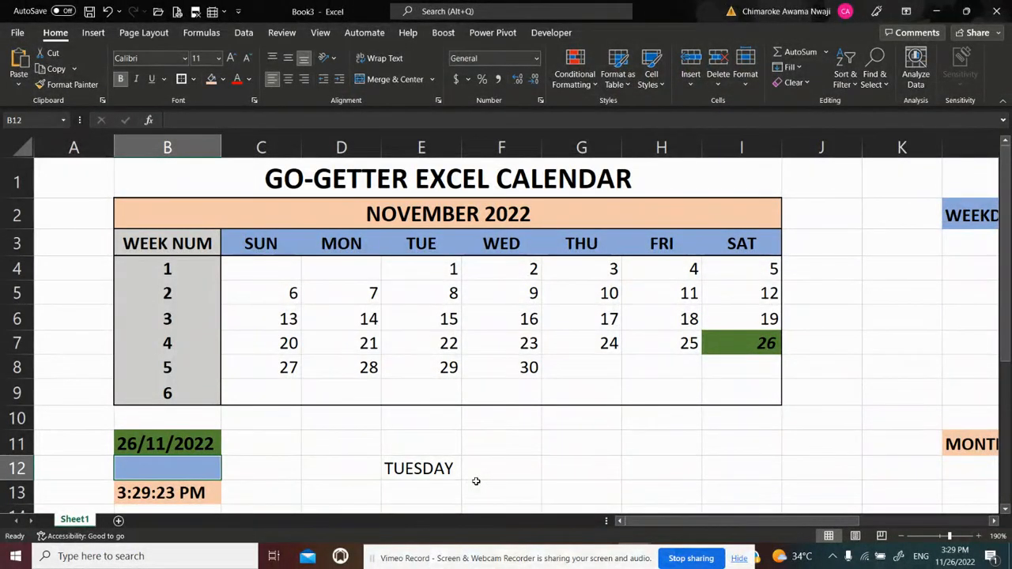
Clear the formatting and any remaining contents of B12
click(807, 83)
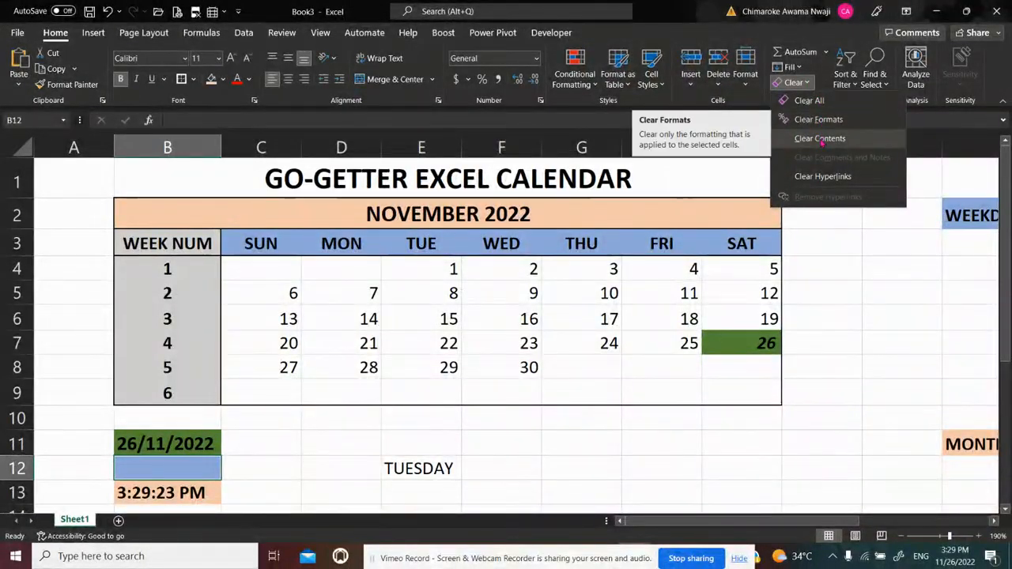
click(818, 120)
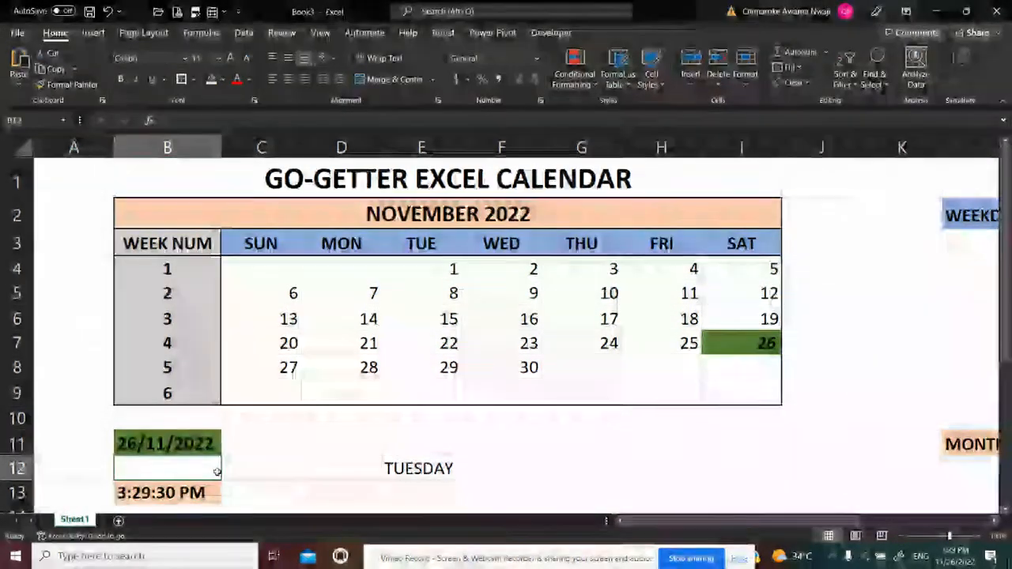
click(256, 465)
click(165, 469)
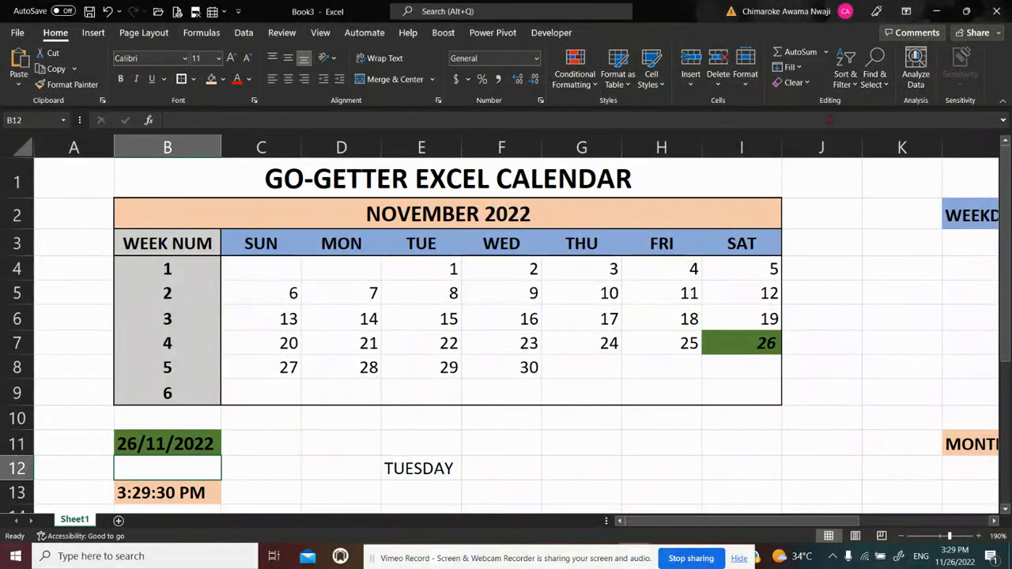
click(807, 83)
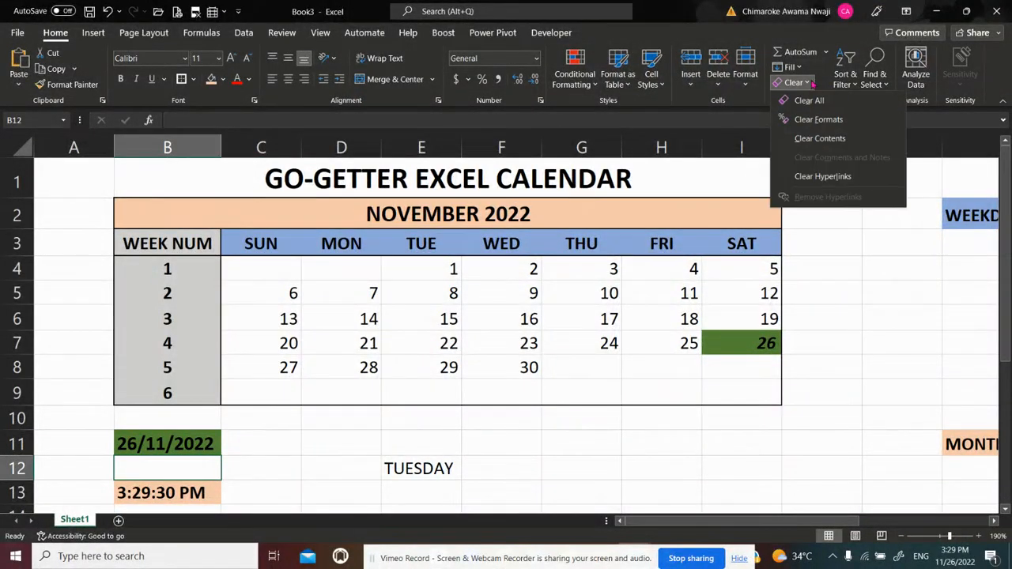
click(820, 138)
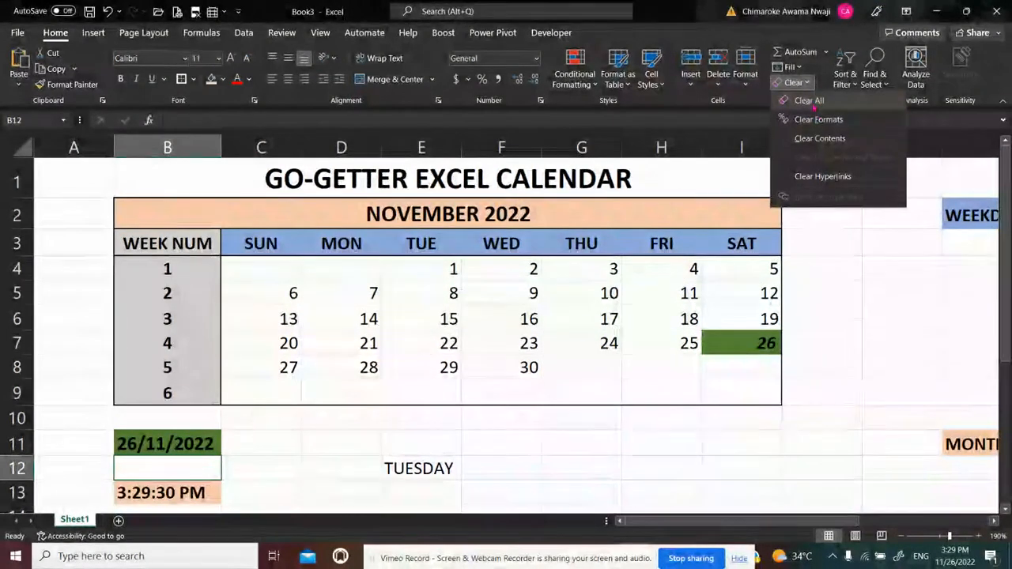
click(241, 496)
Enter =WEEKDAY(B11) in B12 to get the weekday number of today's date
click(152, 467)
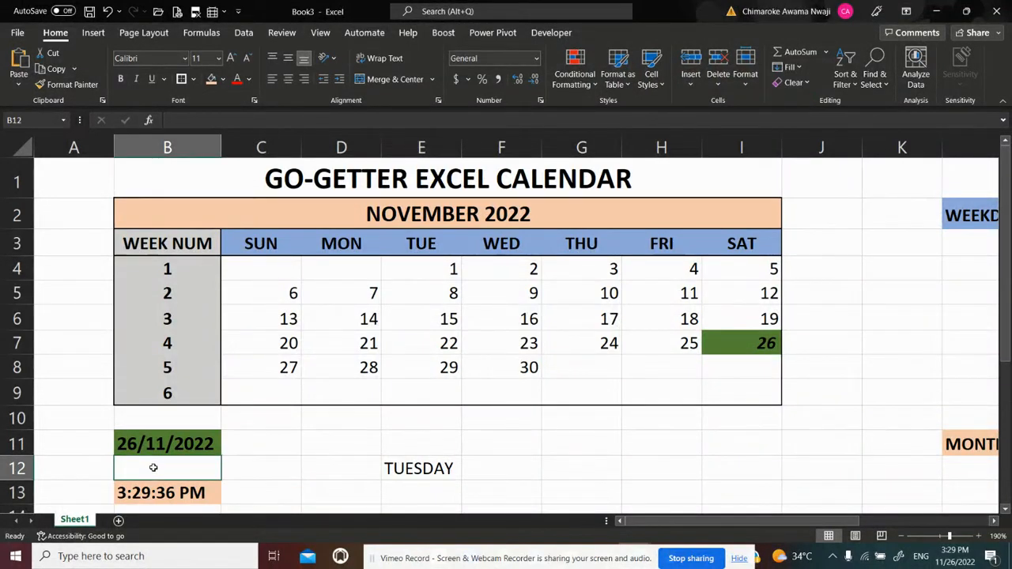
text(=)
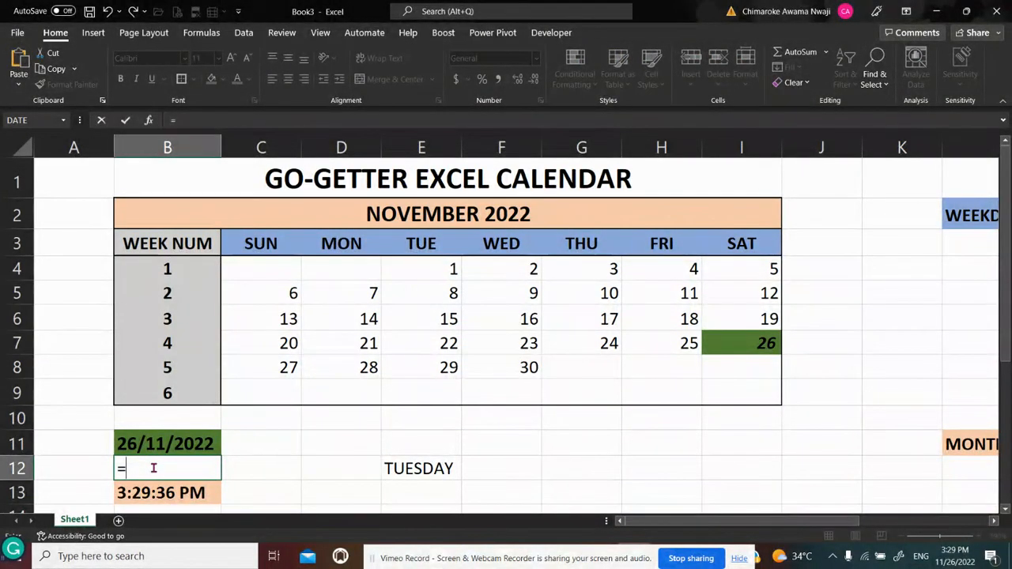
text(WEEK)
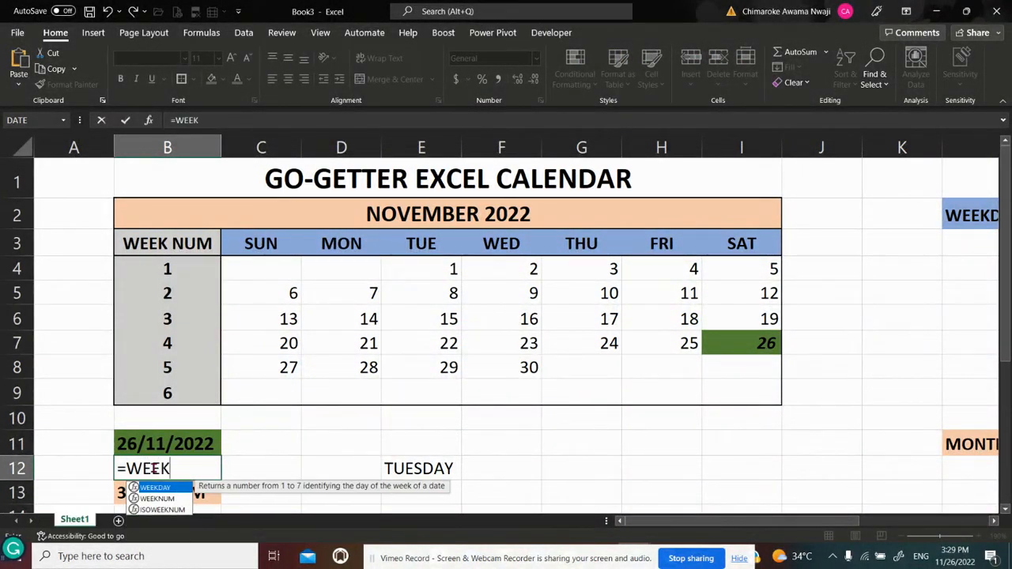
text(DAY()
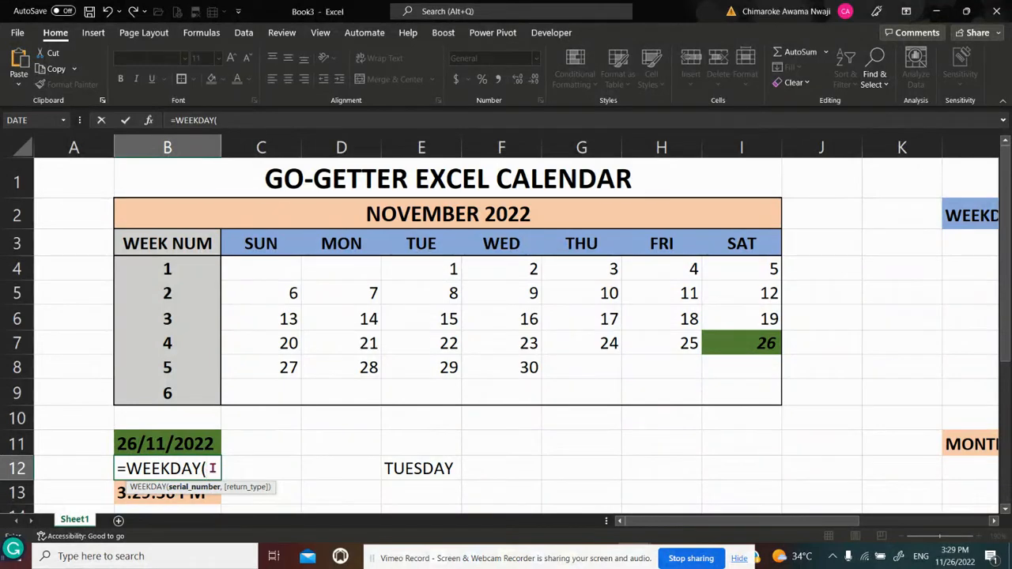
click(179, 441)
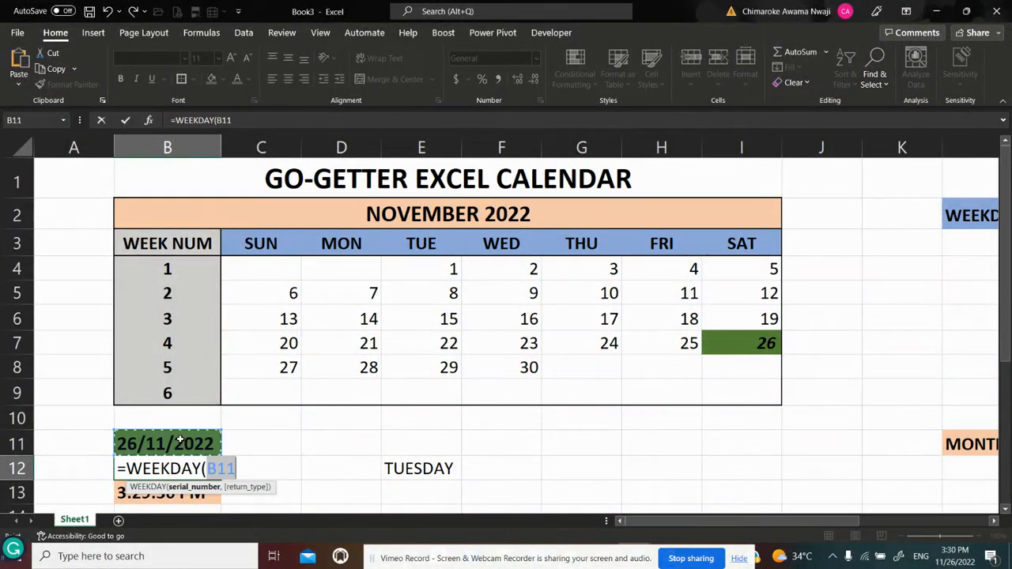
key(Return)
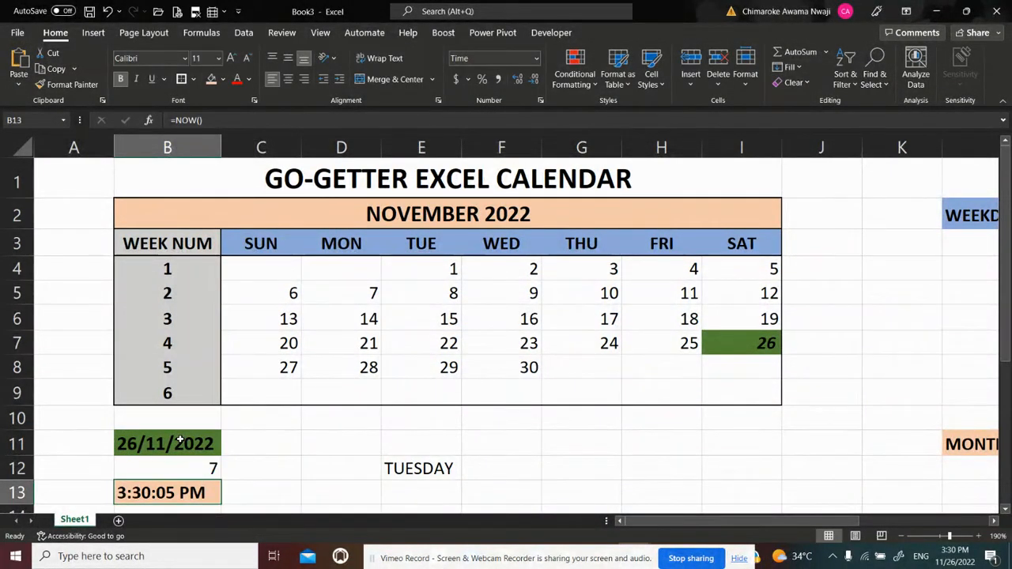
Wrap the formula in B12 in a VLOOKUP with WEEKDAY(B11) as the lookup value
key(Up)
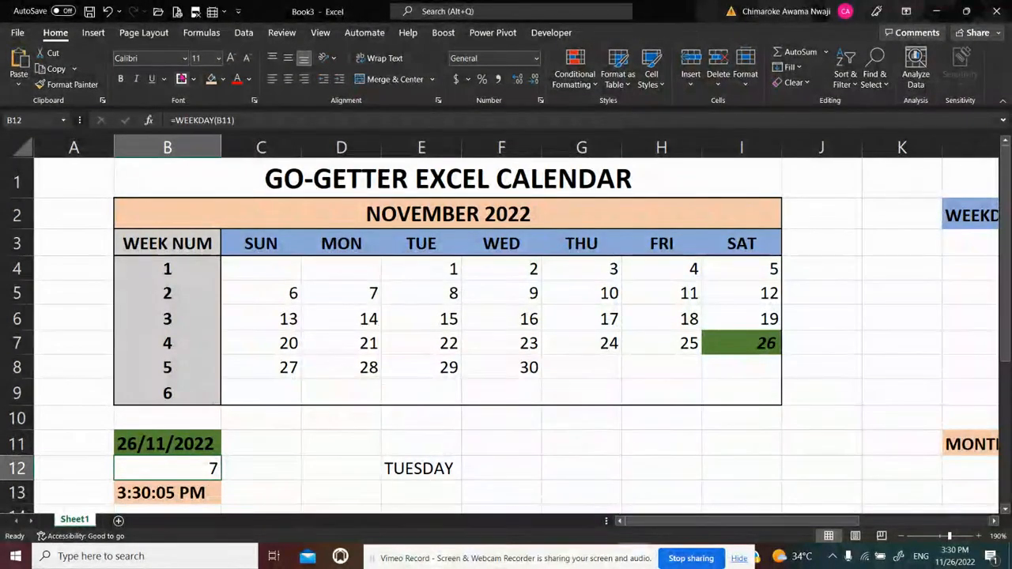
click(174, 119)
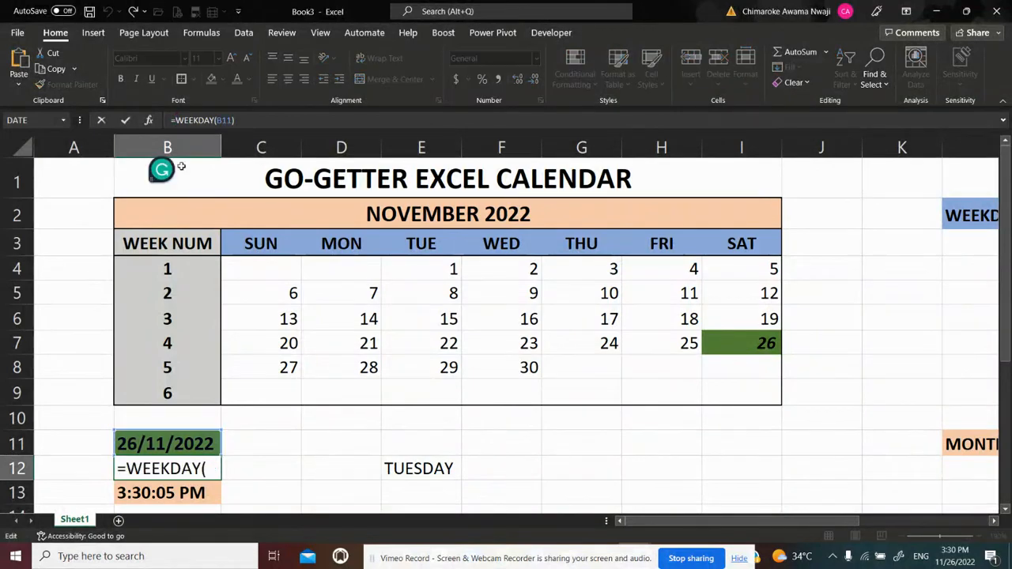
text(VLOO)
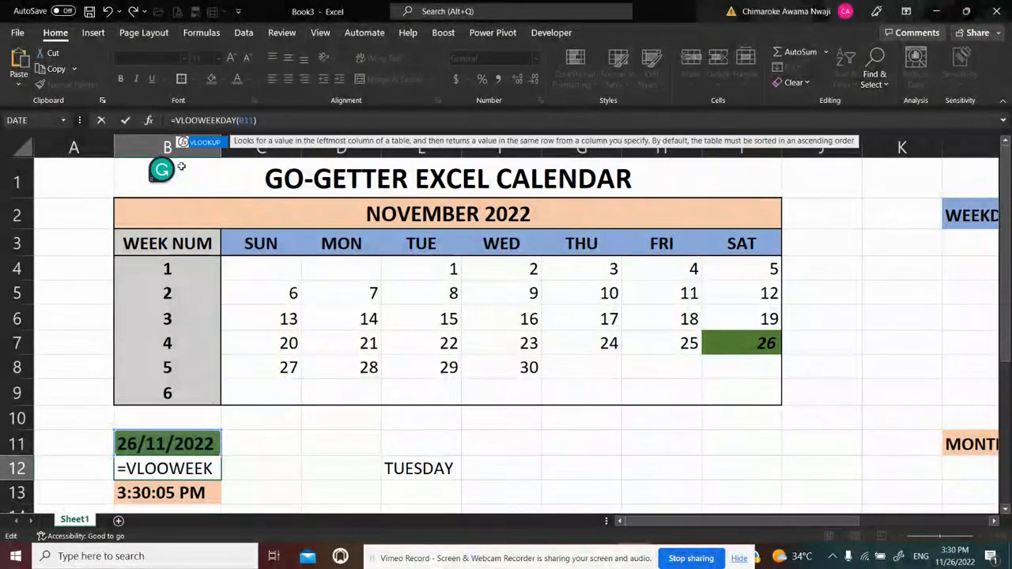
text(KUP)
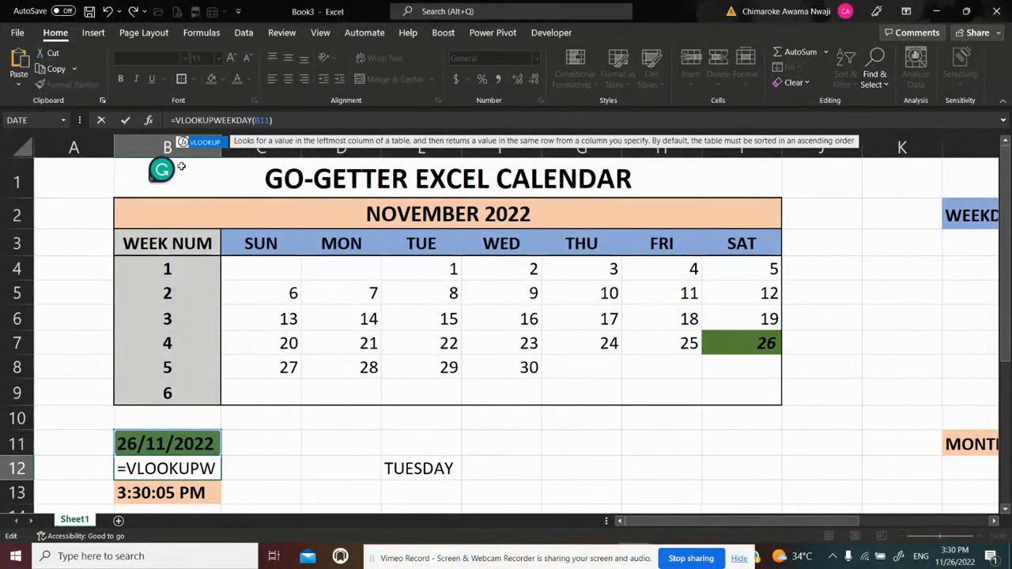
text(()
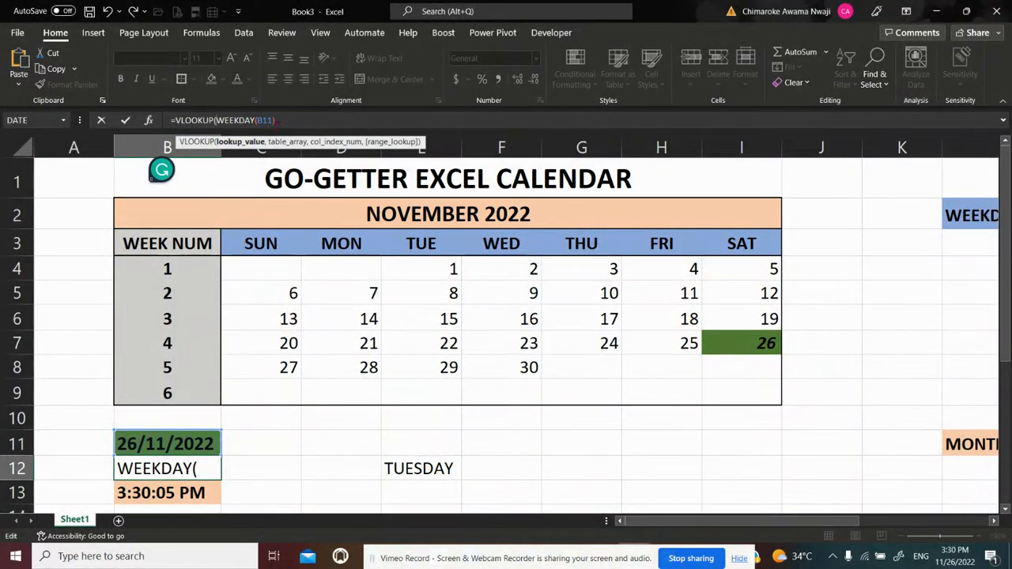
click(279, 121)
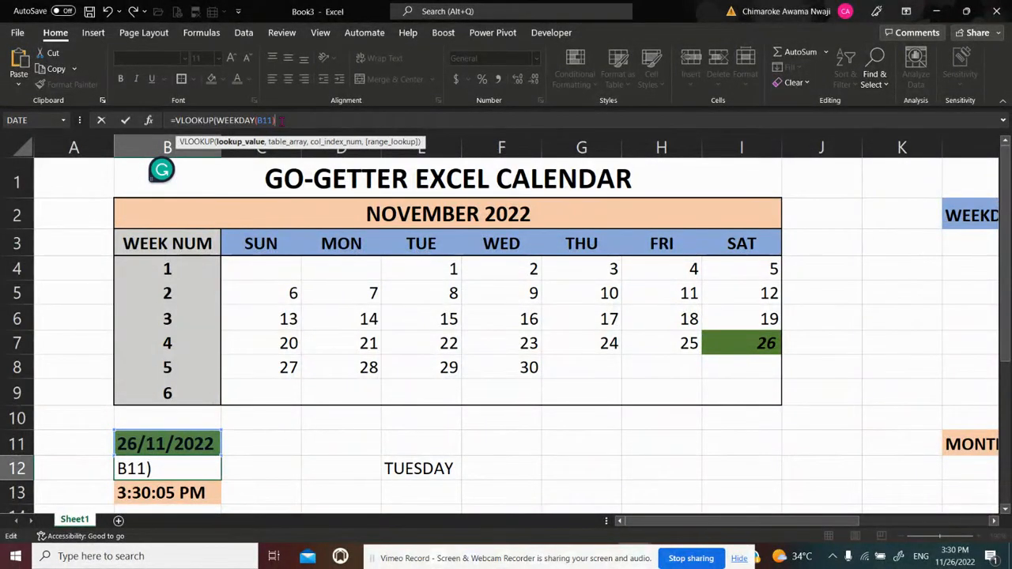
Set the absolute weekday table range $L$3:$M$9 as the table array of the VLOOKUP in B12
text(,)
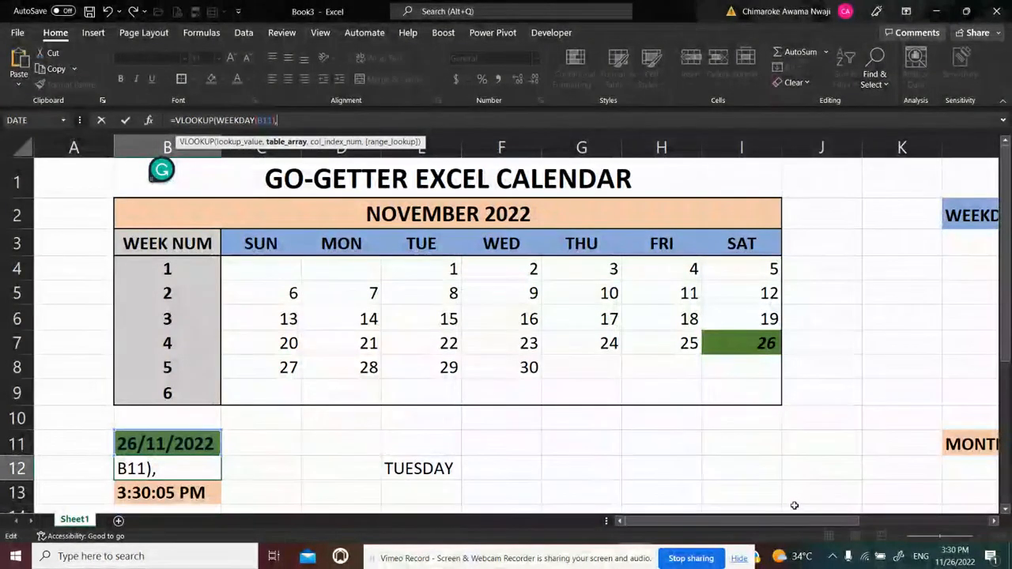
drag(791, 521, 902, 523)
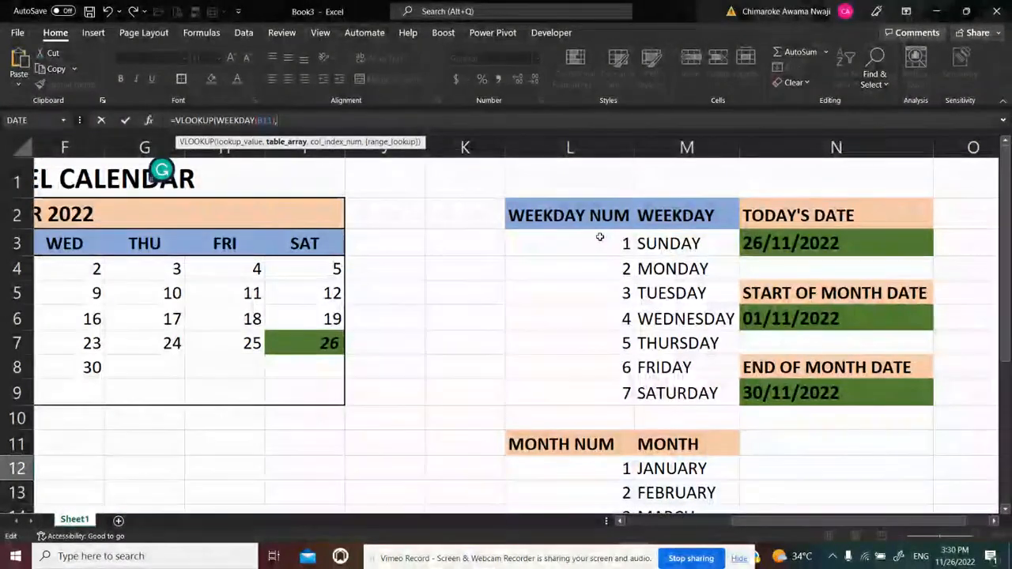
drag(597, 239, 600, 237)
key(shift+Down)
key(shift+Down)
key(shift+Down)
key(shift+Down)
key(shift+Down)
key(shift+Down)
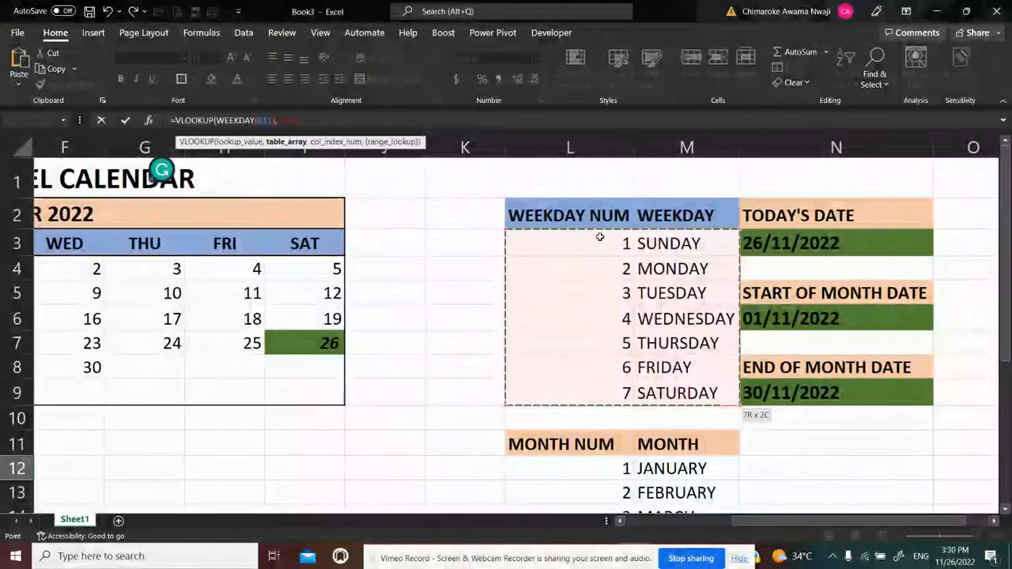
key(F4)
text(,)
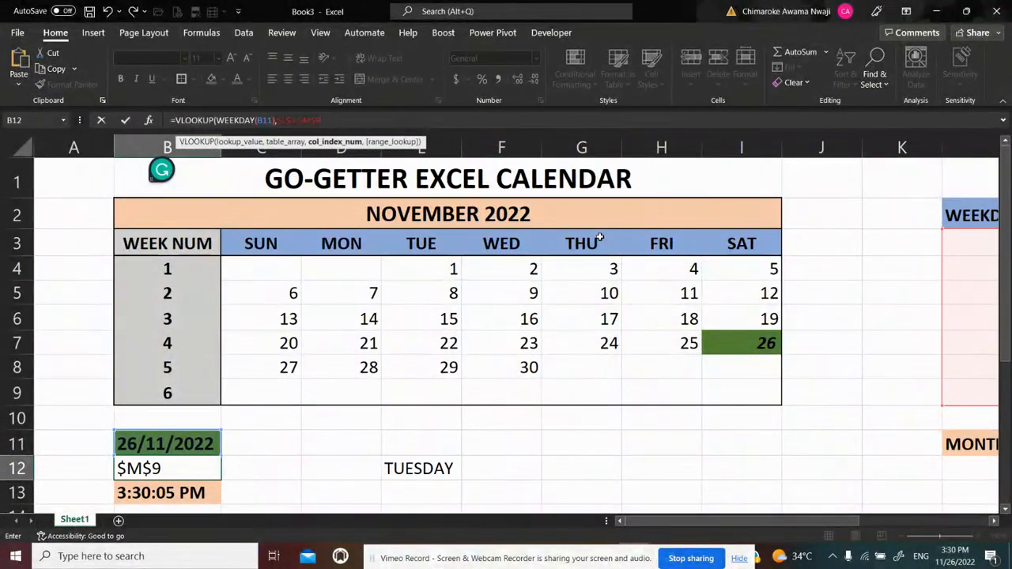
text(2)
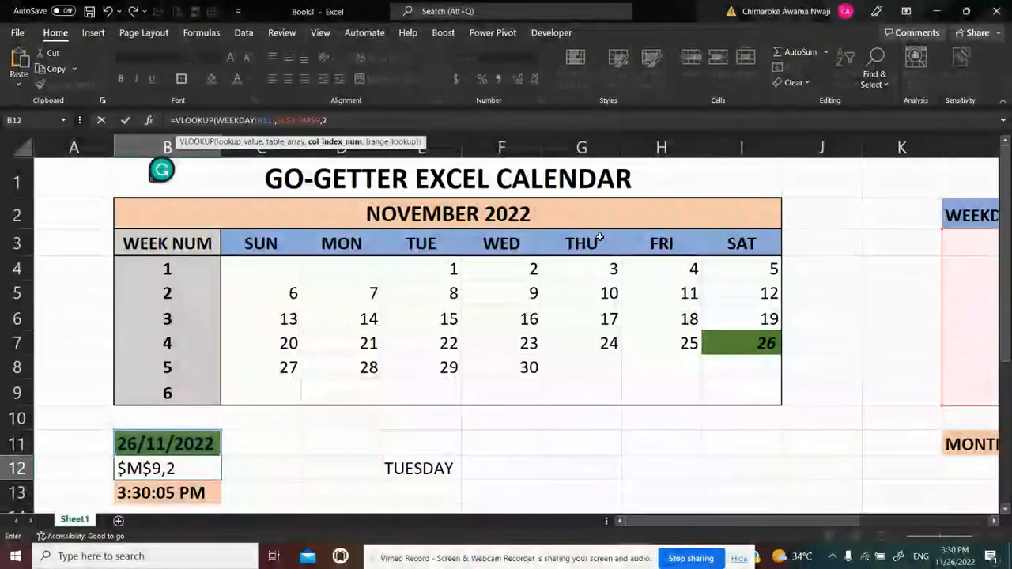
text(,)
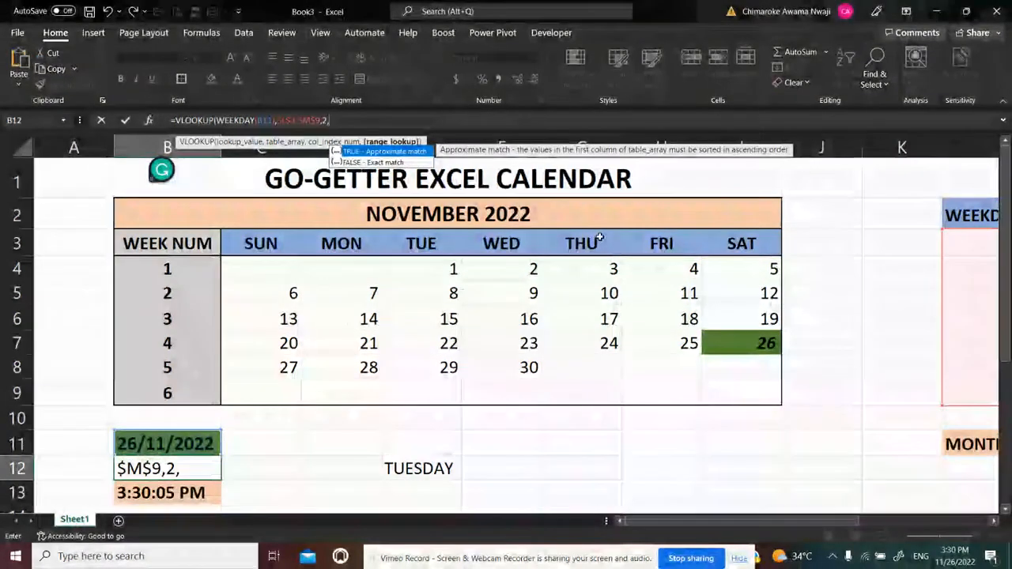
text(FALSE)
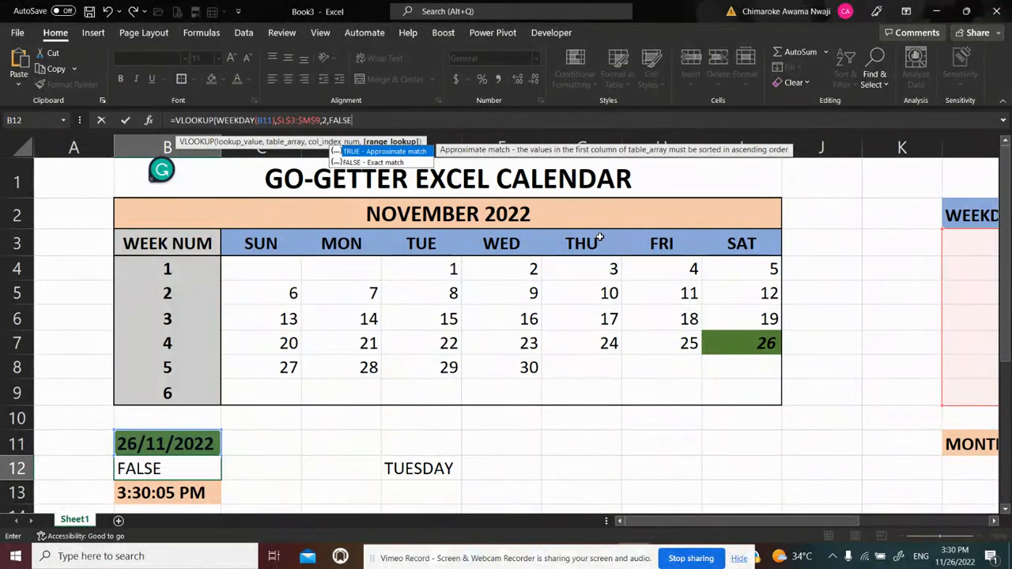
text())
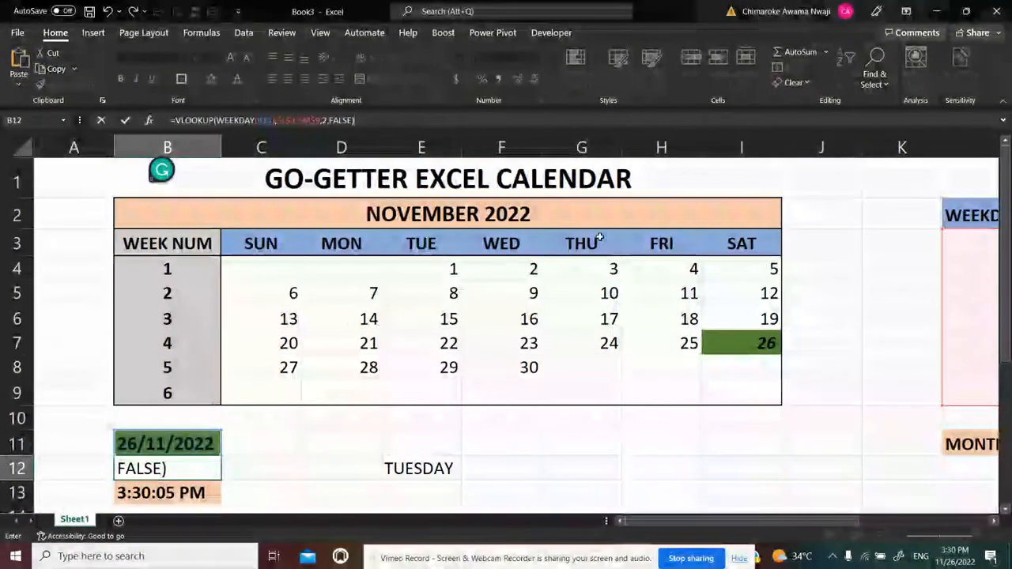
Complete the VLOOKUP in B12 with column index 2 and FALSE for an exact match
key(Return)
key(Up)
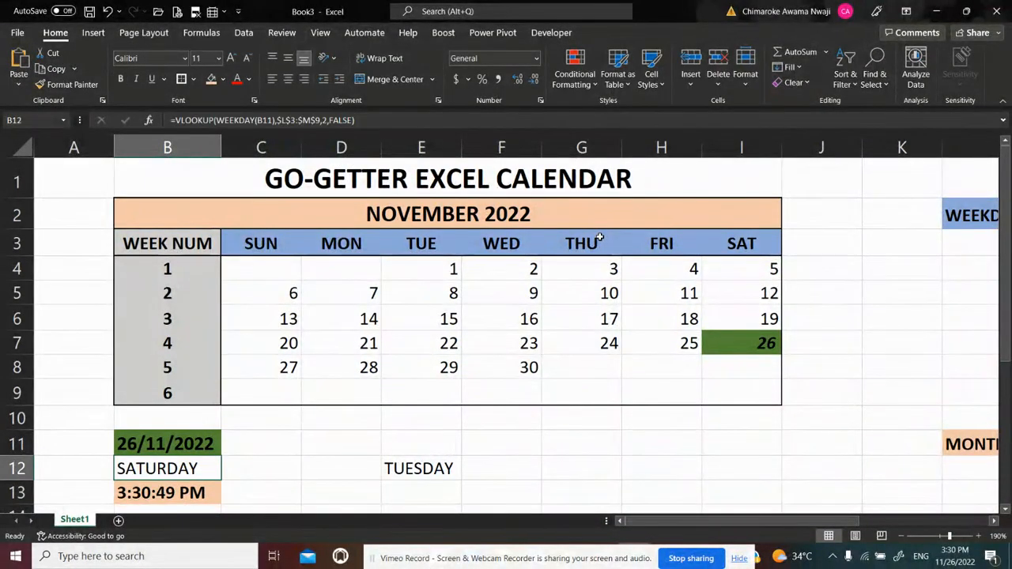
Make the weekday in B12 bold and give the cell the same blue fill as the weekday header row
key(ctrl+b)
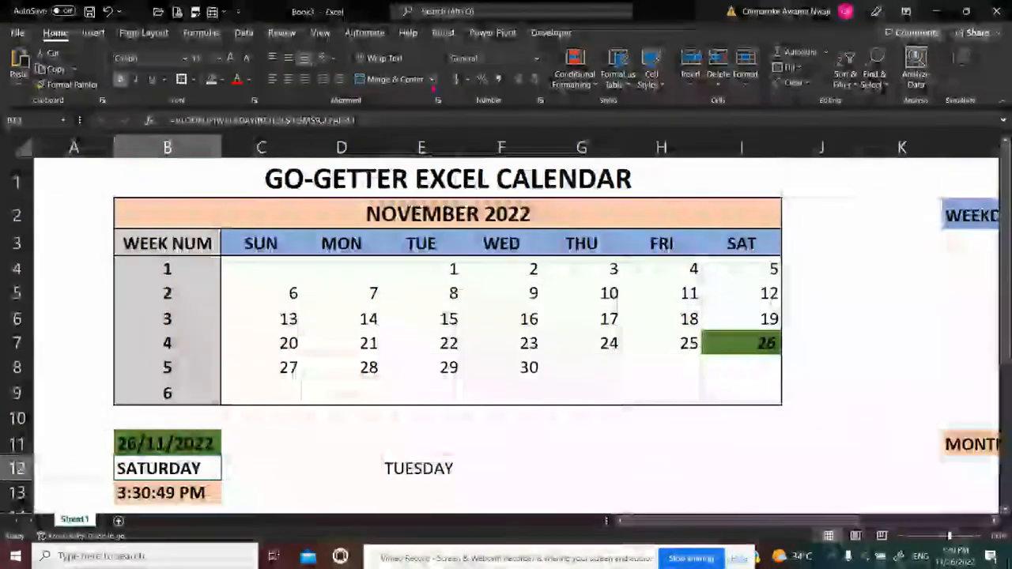
click(224, 79)
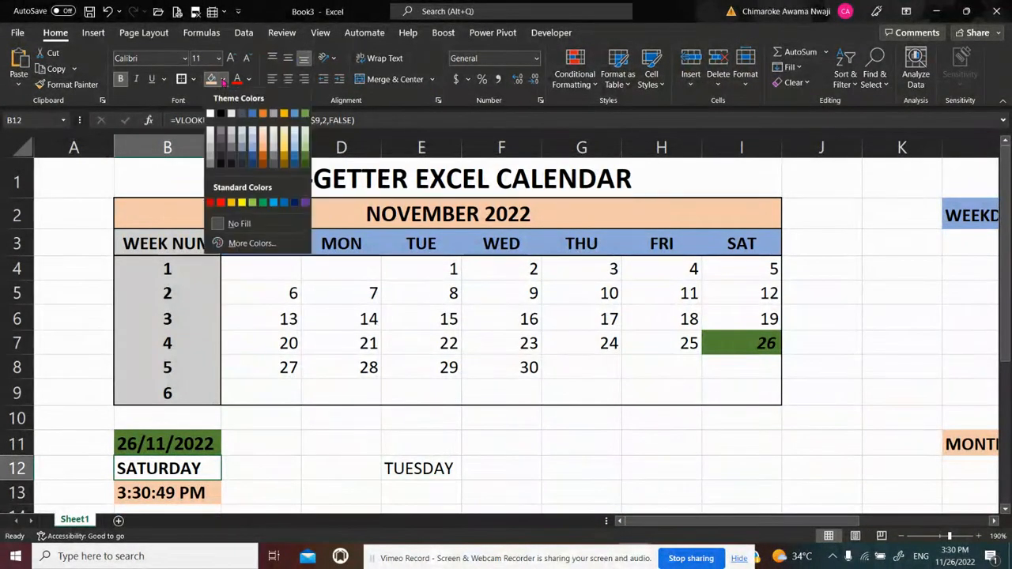
click(252, 150)
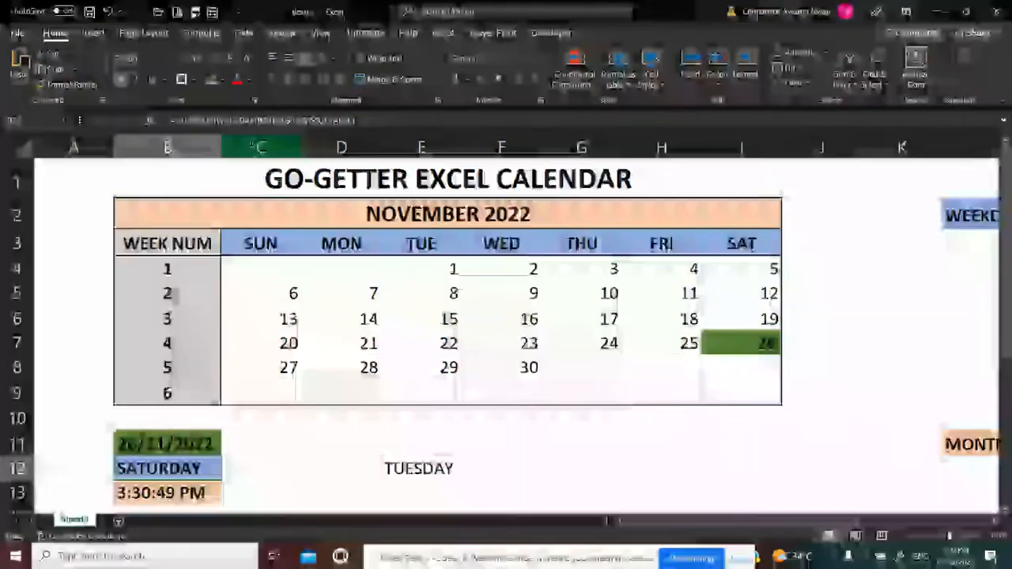
Clear the leftover TUESDAY entry from E12
click(440, 469)
key(BackSpace)
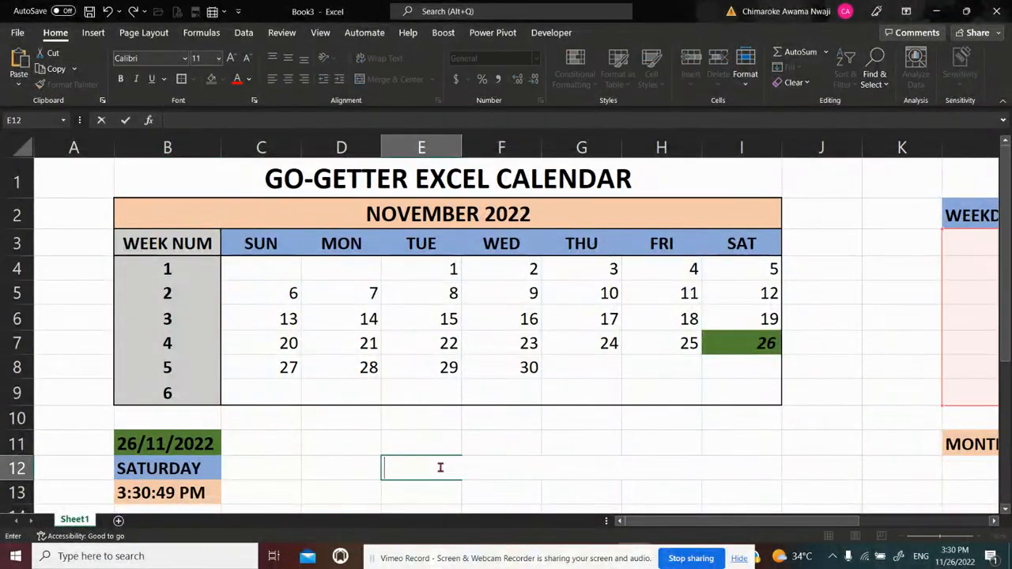
key(Return)
Change the date formula in B11 to =TODAY()+5 to test the calendar with a later date
click(210, 454)
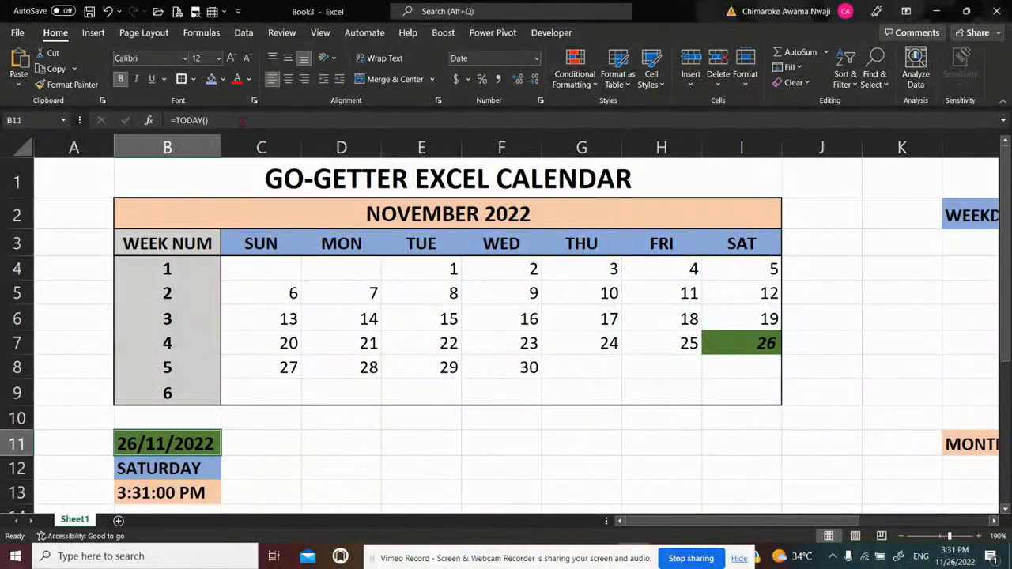
click(241, 120)
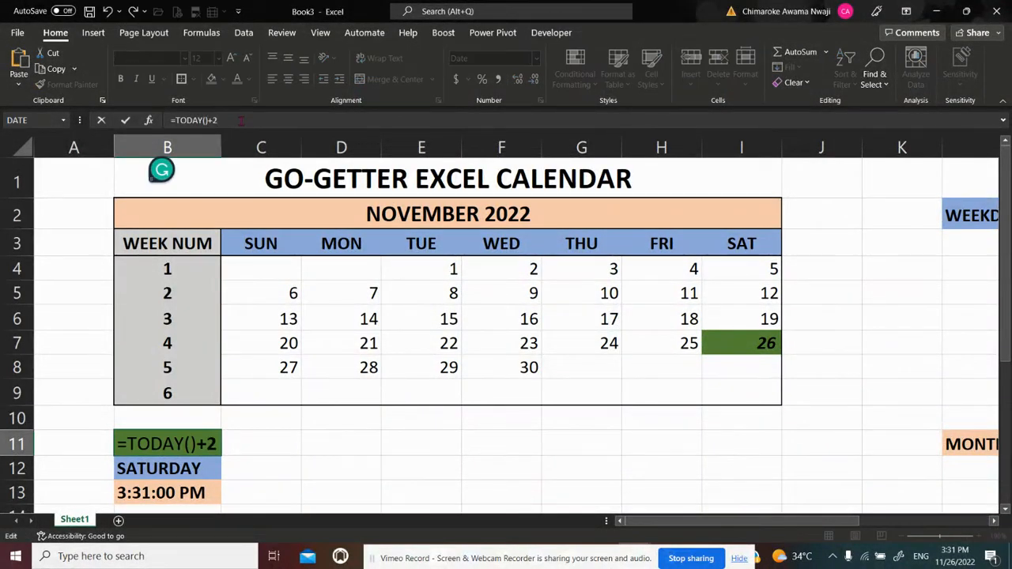
key(BackSpace)
text(5)
key(ctrl+Return)
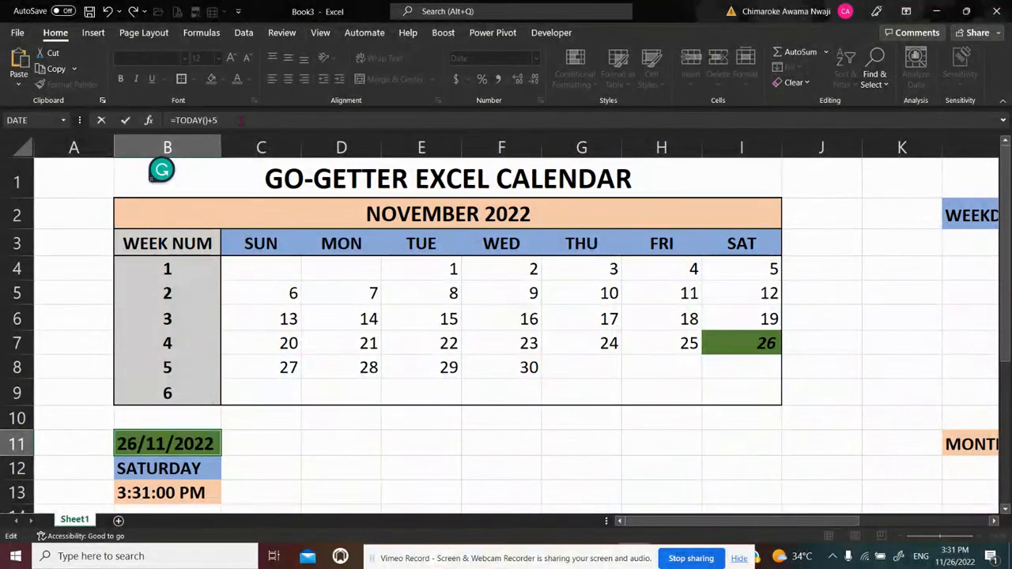
key(Return)
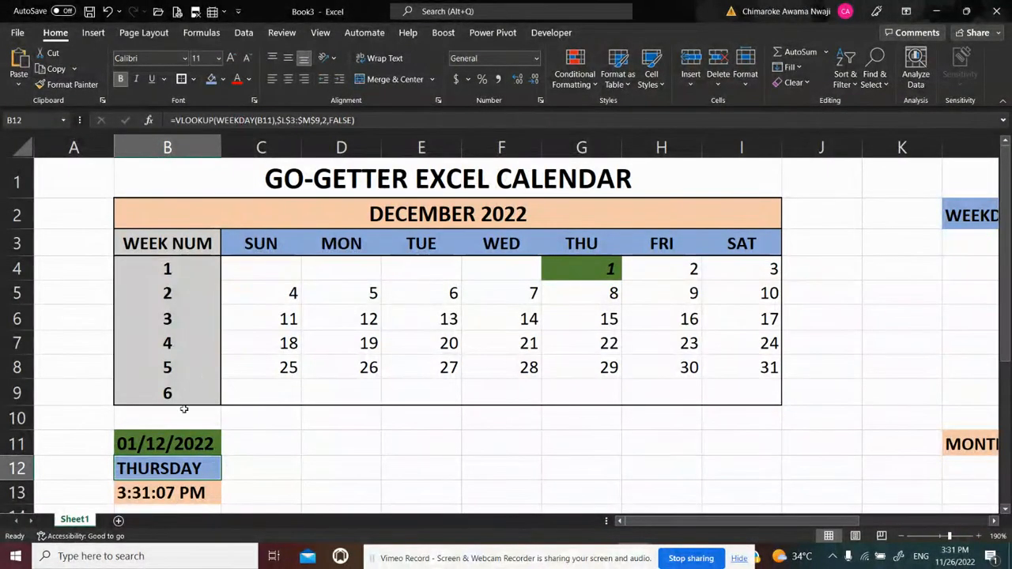
Extend the date formula in B11 to =TODAY()+5+31 to test the calendar another month ahead
click(177, 441)
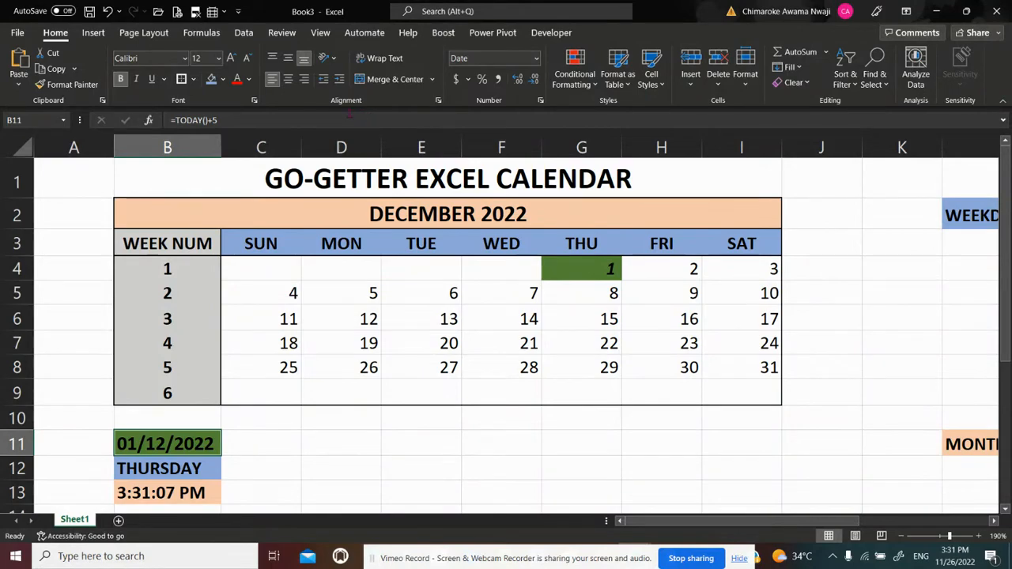
key(F2)
text(+)
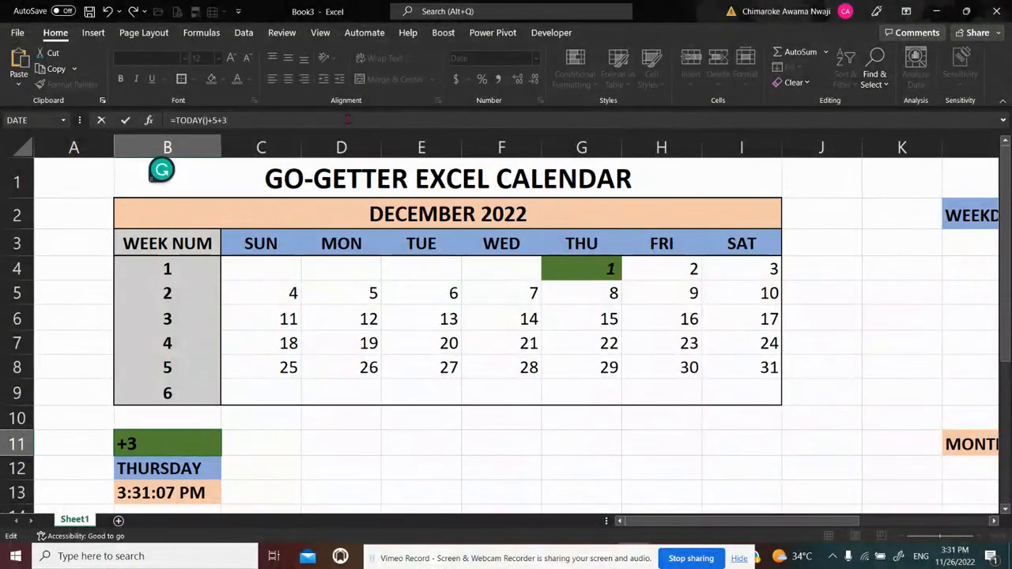
text(31)
key(Return)
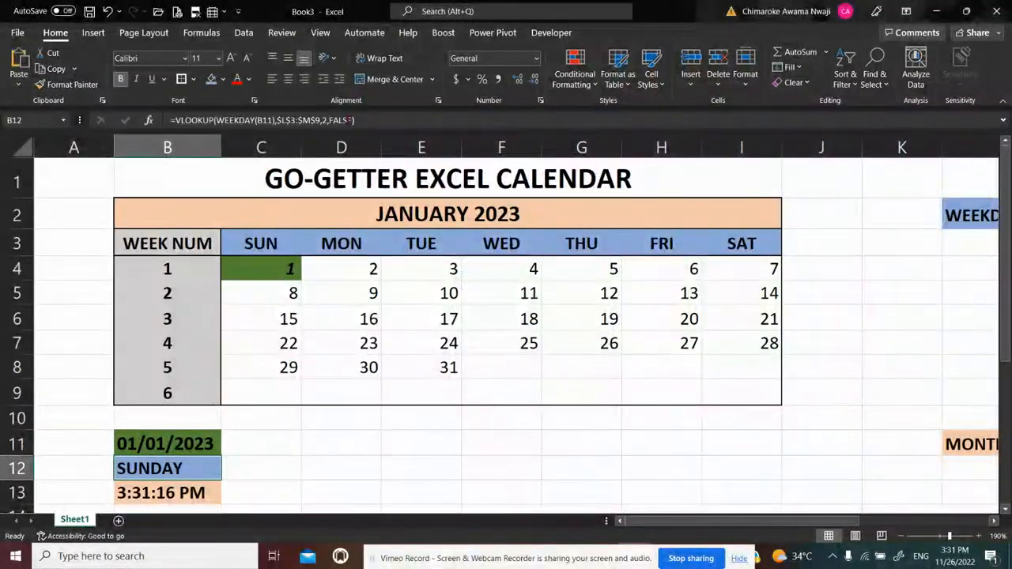
Restore the date formula in B11 to =TODAY() by removing the added day offsets
click(194, 437)
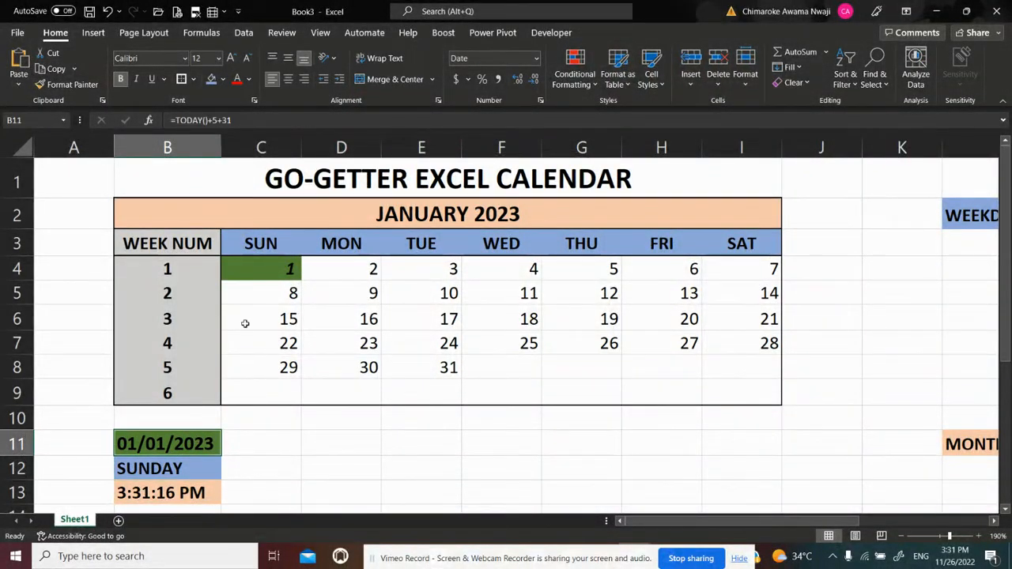
key(F2)
key(BackSpace)
key(BackSpace)
key(BackSpace)
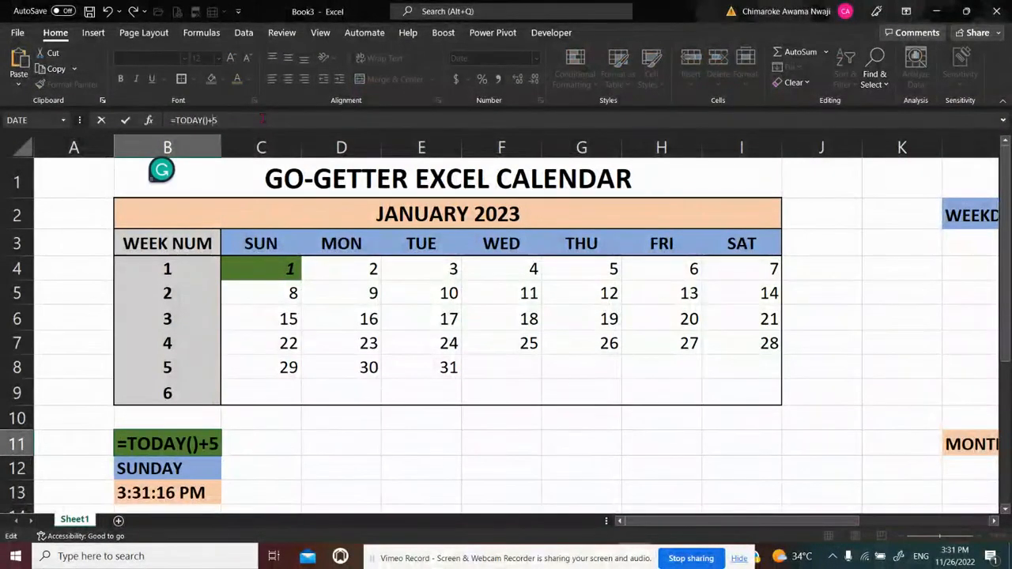
key(Return)
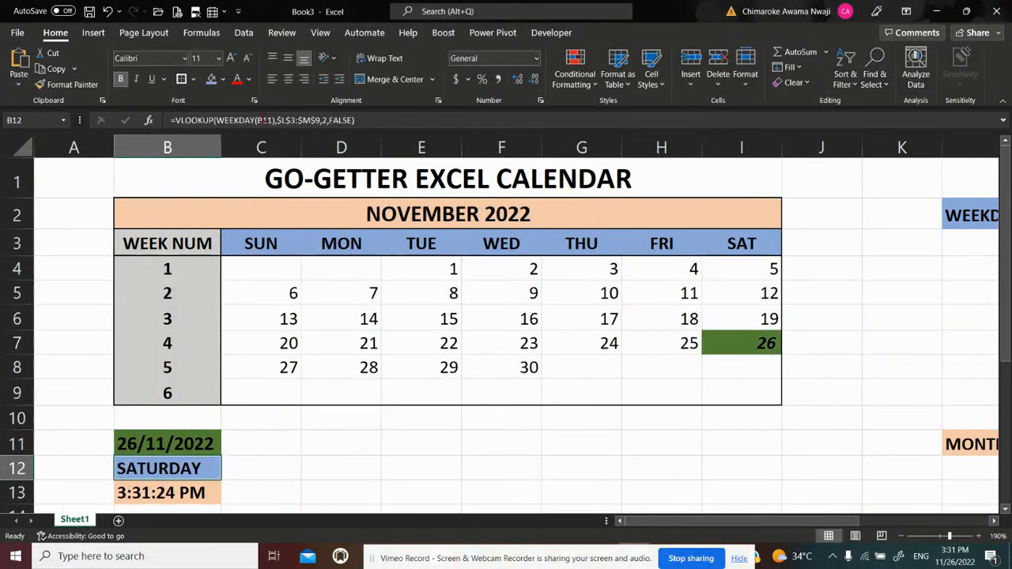
click(397, 441)
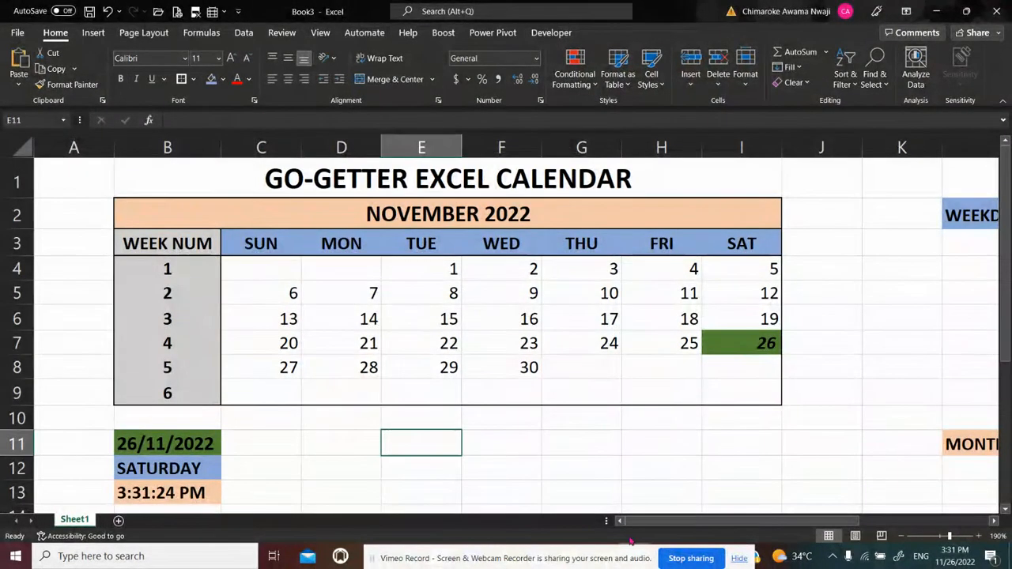
Review the list of Excel features used for the calendar in P3:P7, from SEQUENCE to LOOKUP
drag(652, 521, 817, 520)
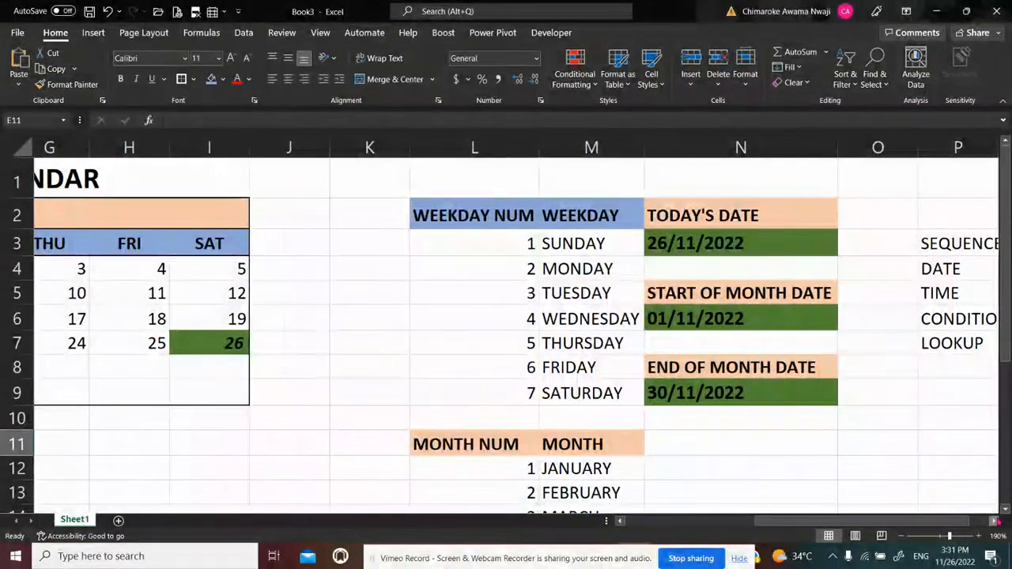
click(995, 521)
click(995, 521)
click(995, 521)
click(995, 521)
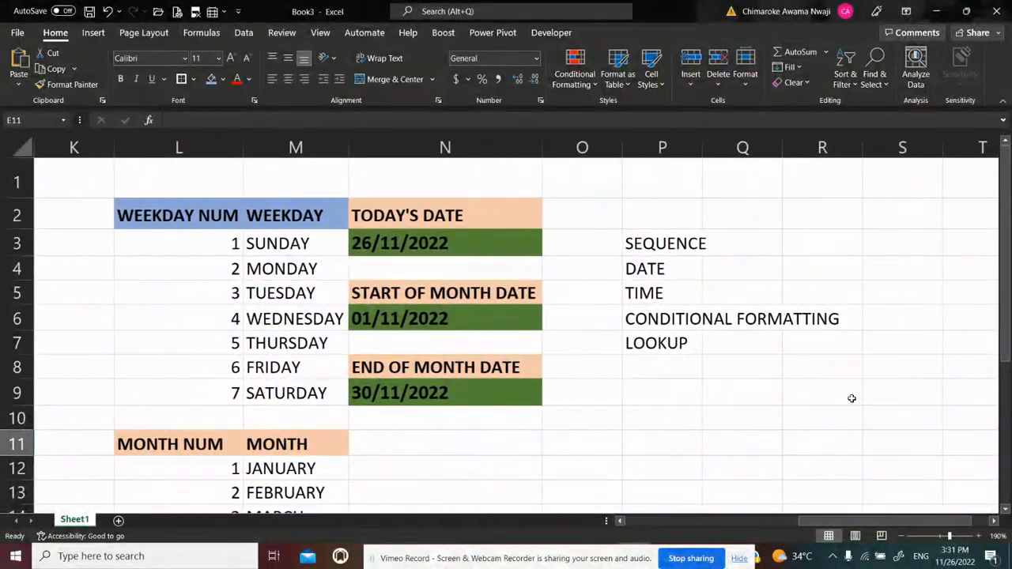
click(661, 244)
click(636, 268)
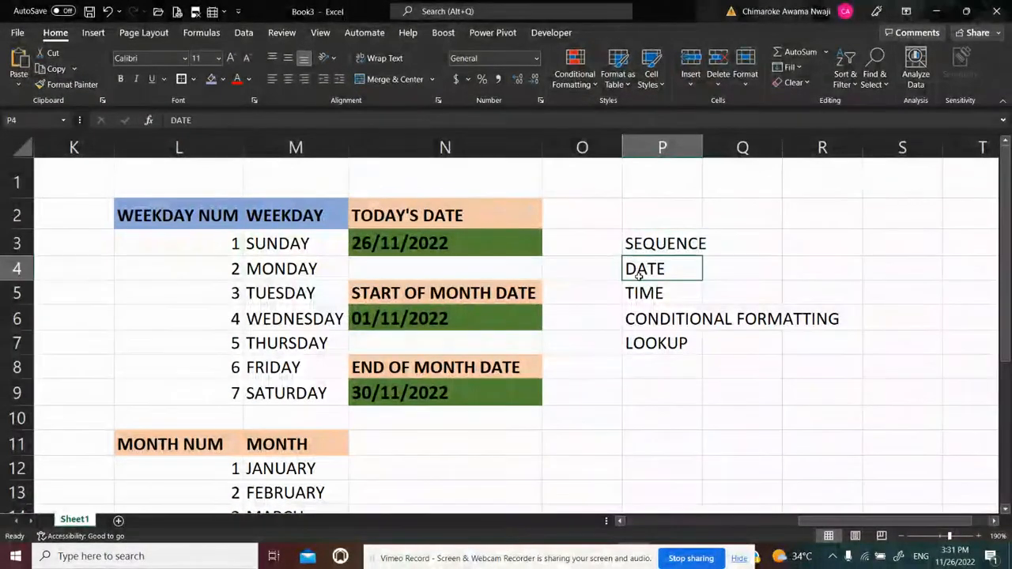
click(639, 293)
click(640, 319)
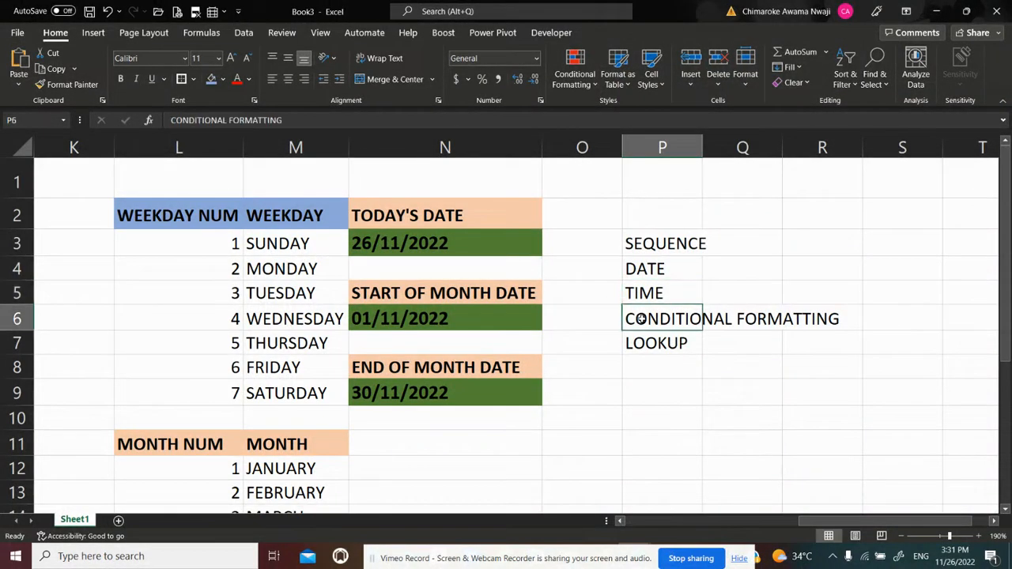
click(642, 345)
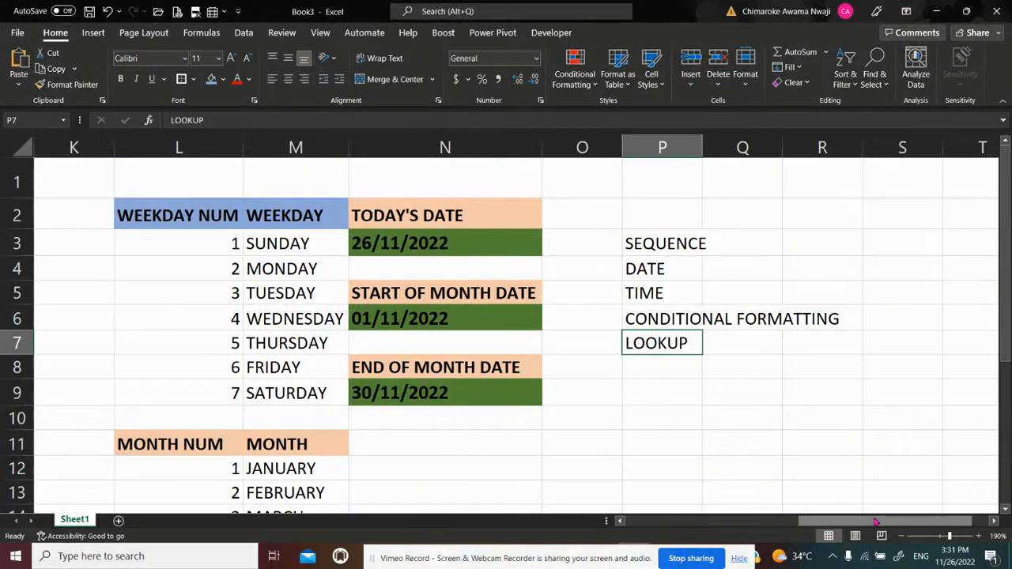
drag(876, 522, 680, 536)
drag(800, 144, 800, 145)
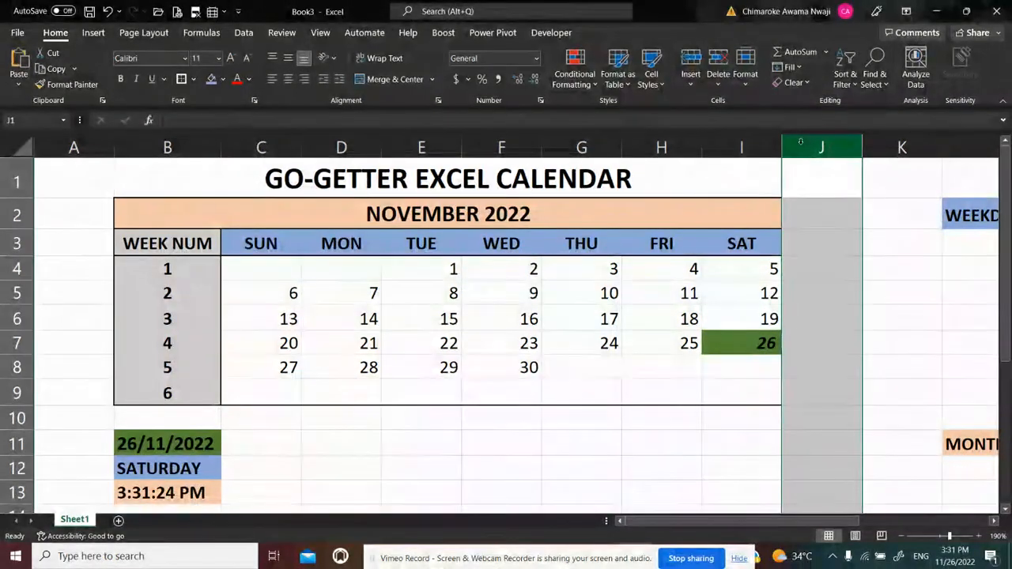
key(ctrl+shift+Right)
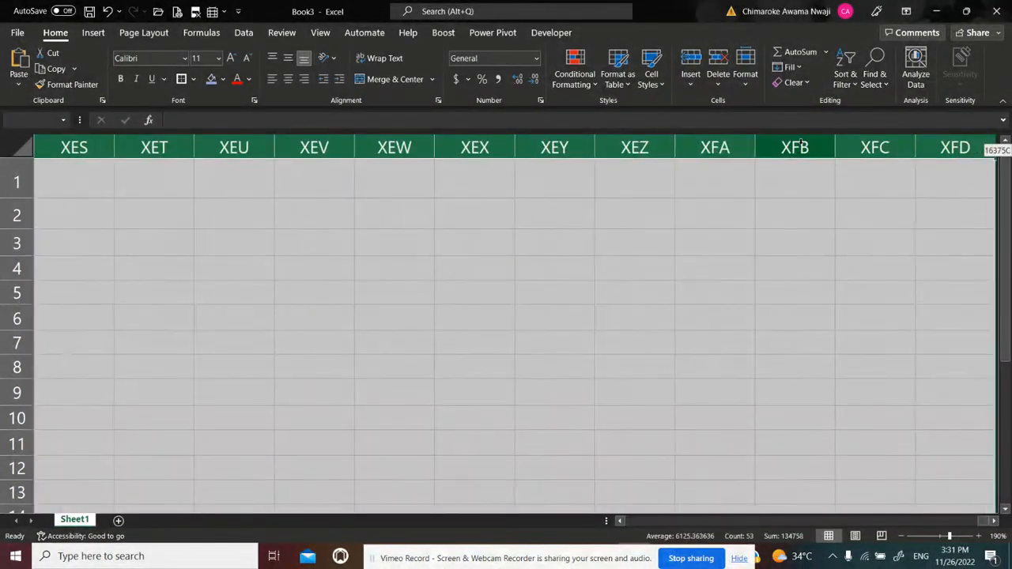
key(ctrl+Home)
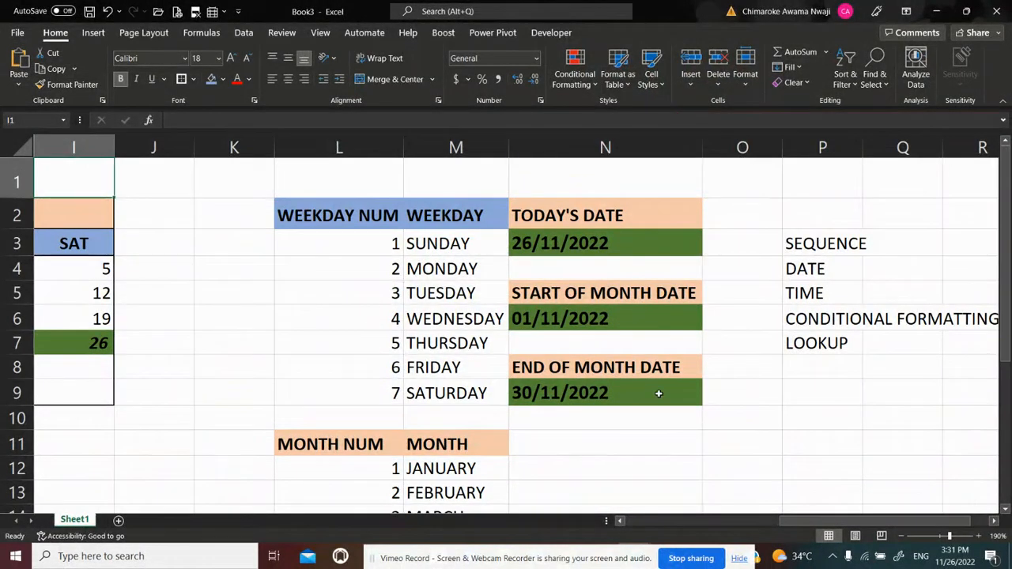
Hide every column beyond the calendar, from column J through the last column of the sheet
drag(872, 512, 759, 512)
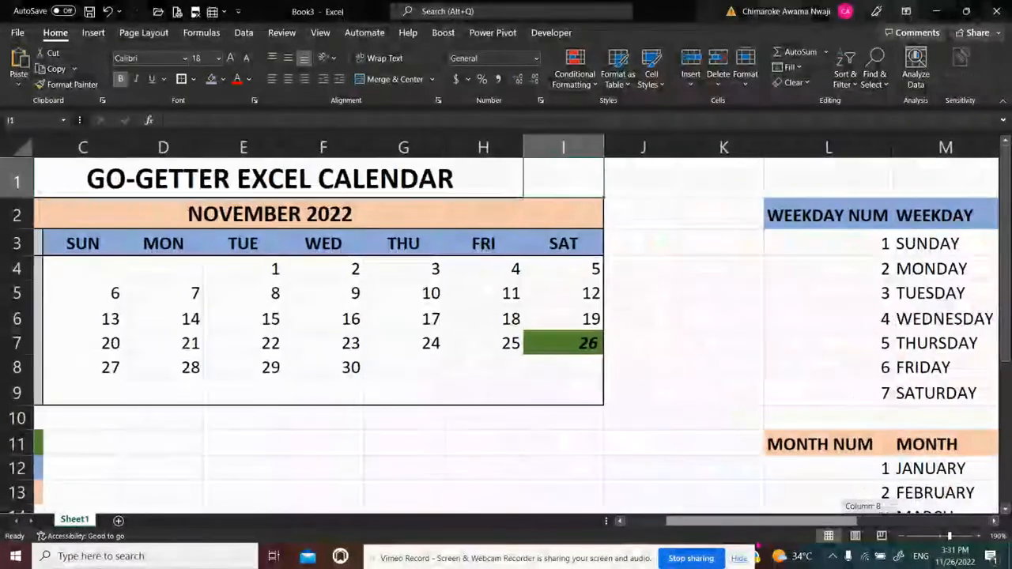
click(630, 141)
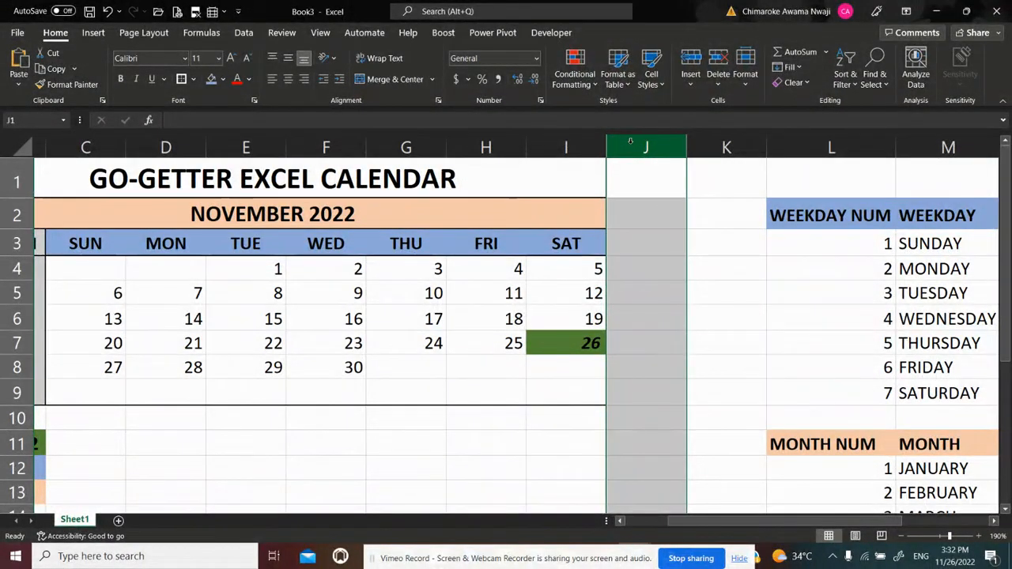
key(ctrl+shift+Right)
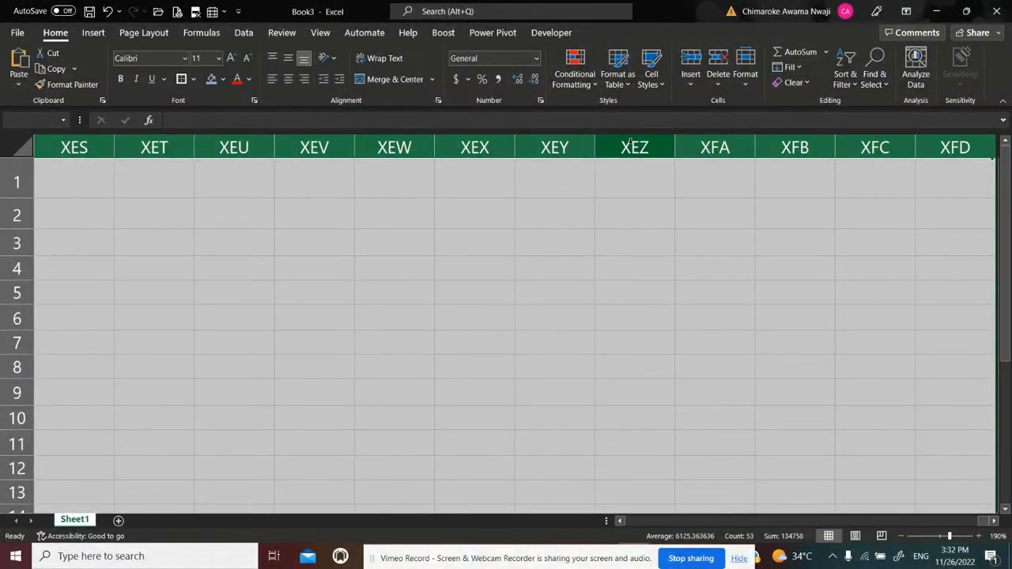
right_click(363, 211)
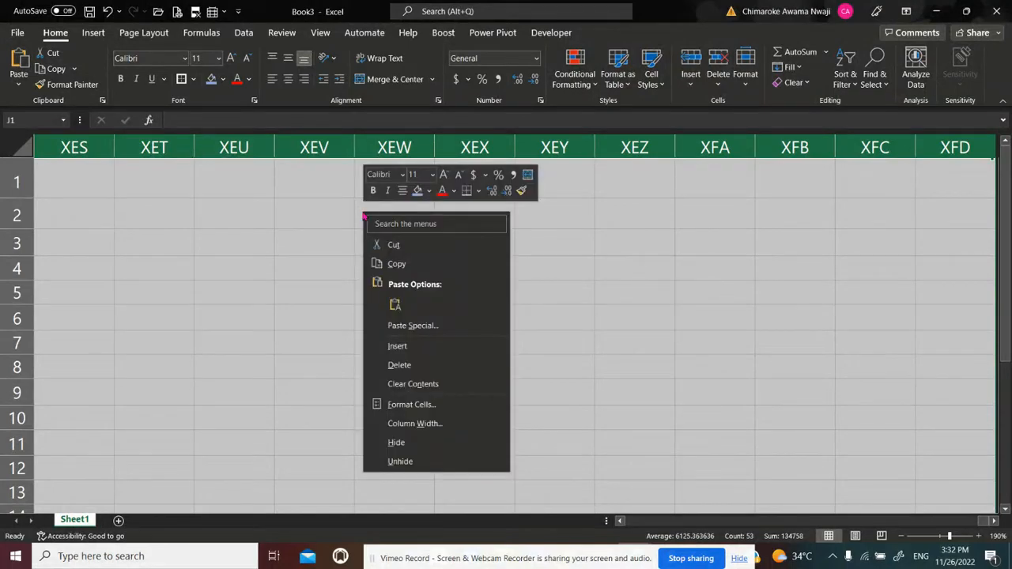
click(398, 442)
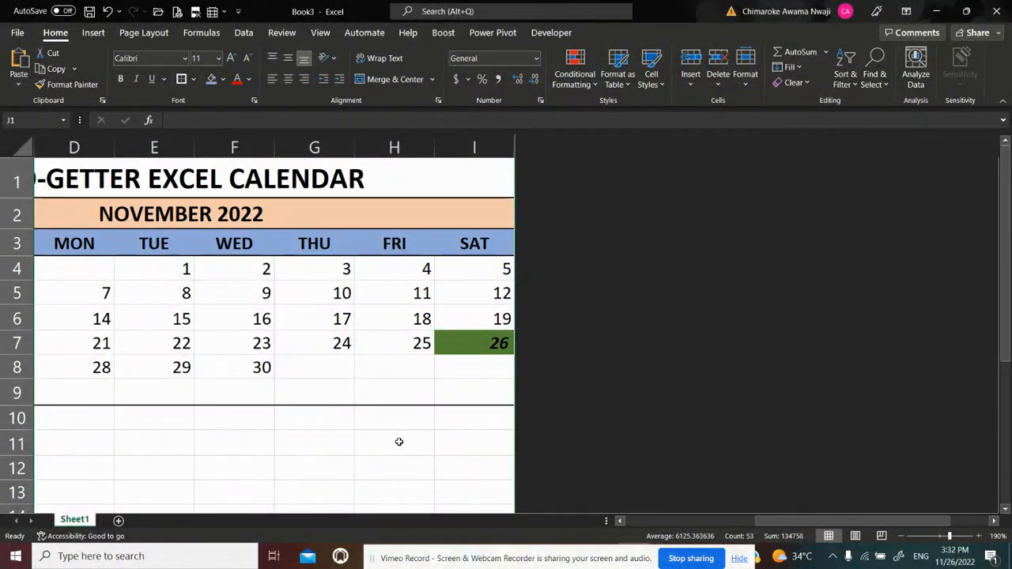
click(444, 444)
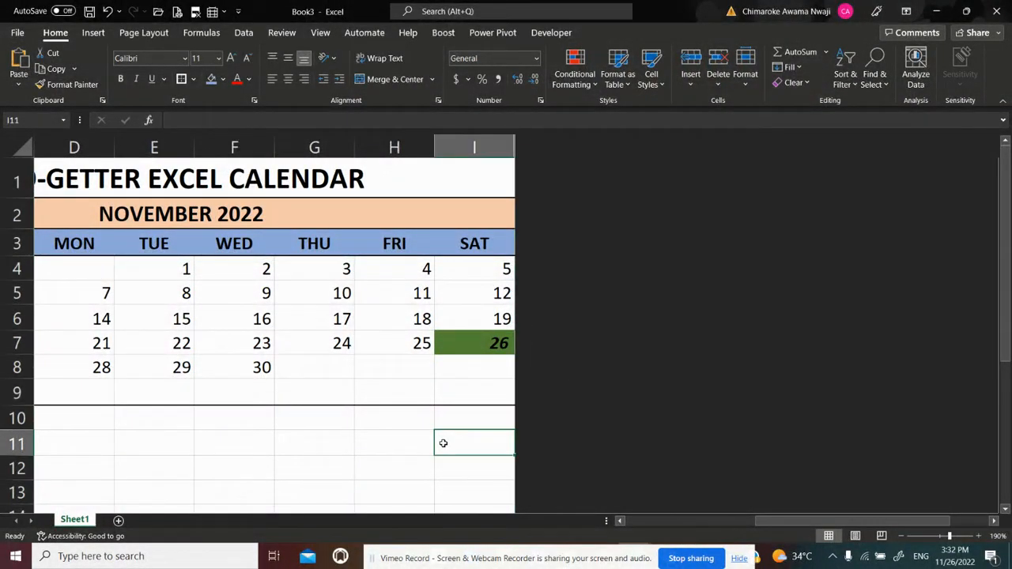
Hide the empty column A beside the calendar
key(Home)
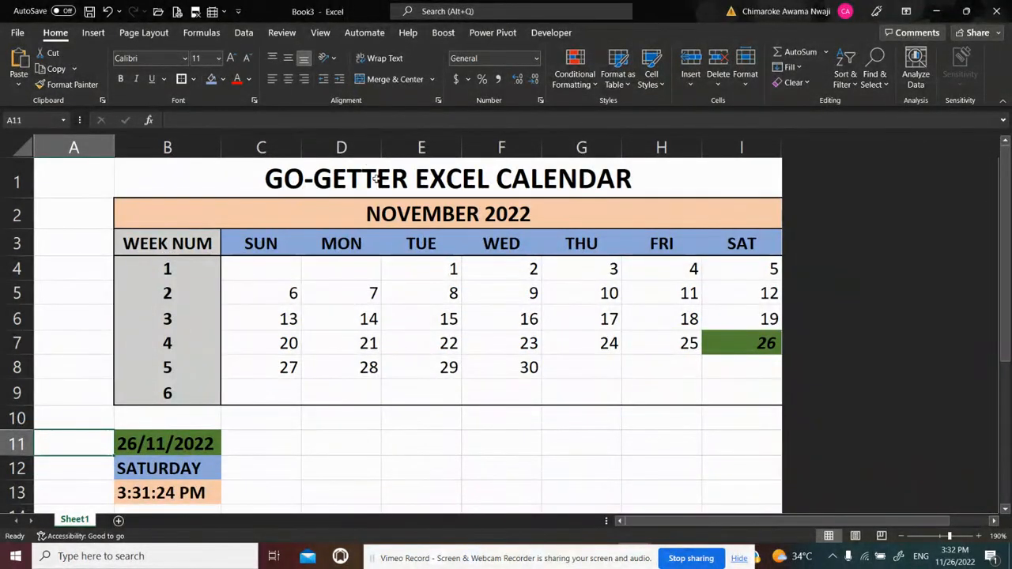
click(88, 139)
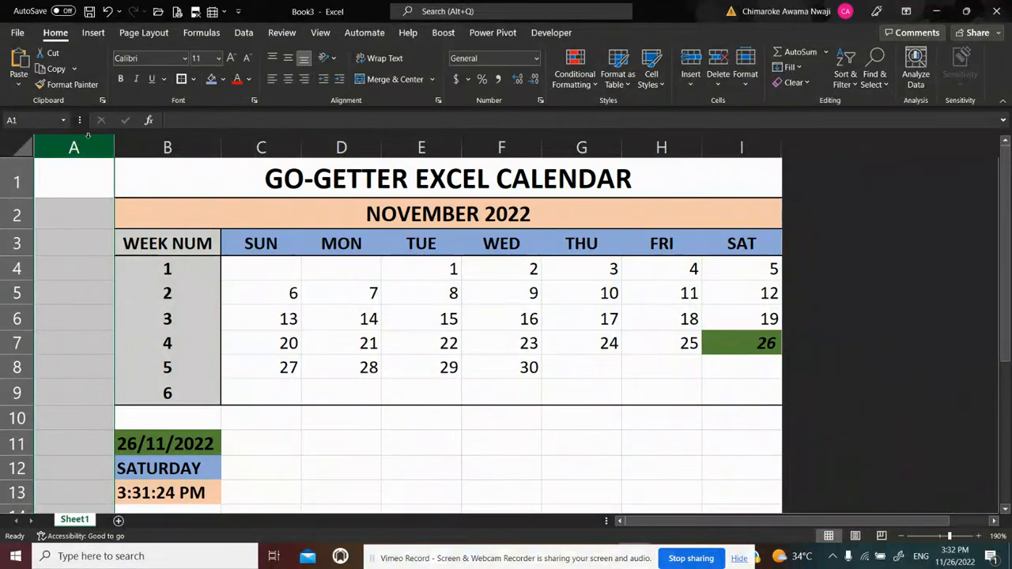
right_click(88, 137)
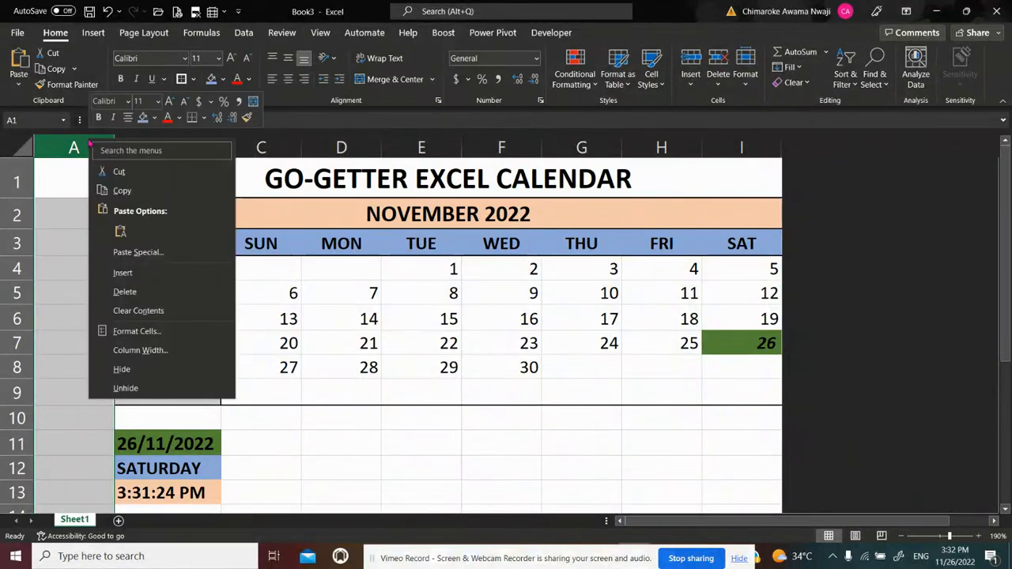
click(120, 368)
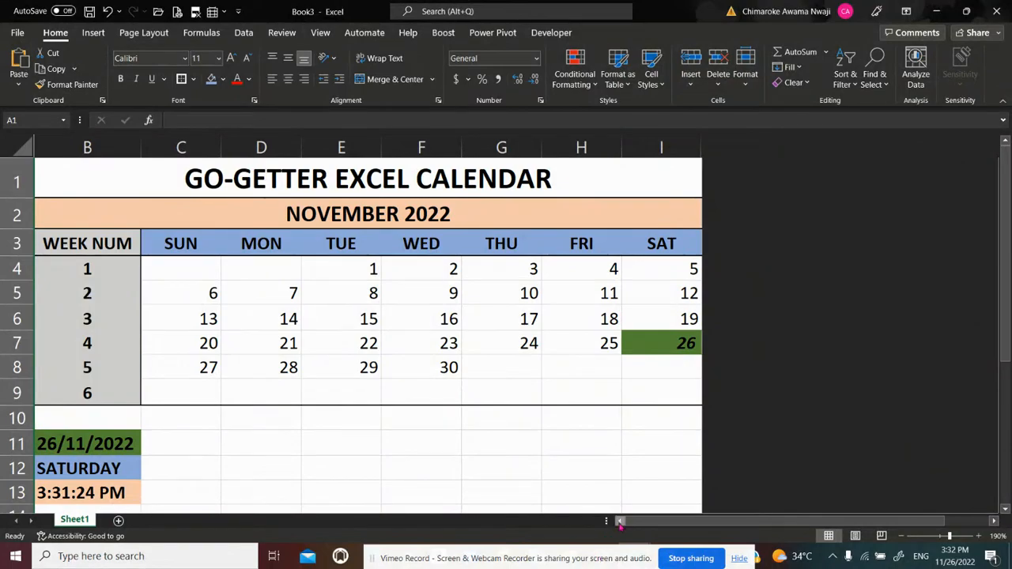
Hide all rows below the time cell, from row 14 to the sheet's last row, and reduce the zoom to 180%
click(17, 440)
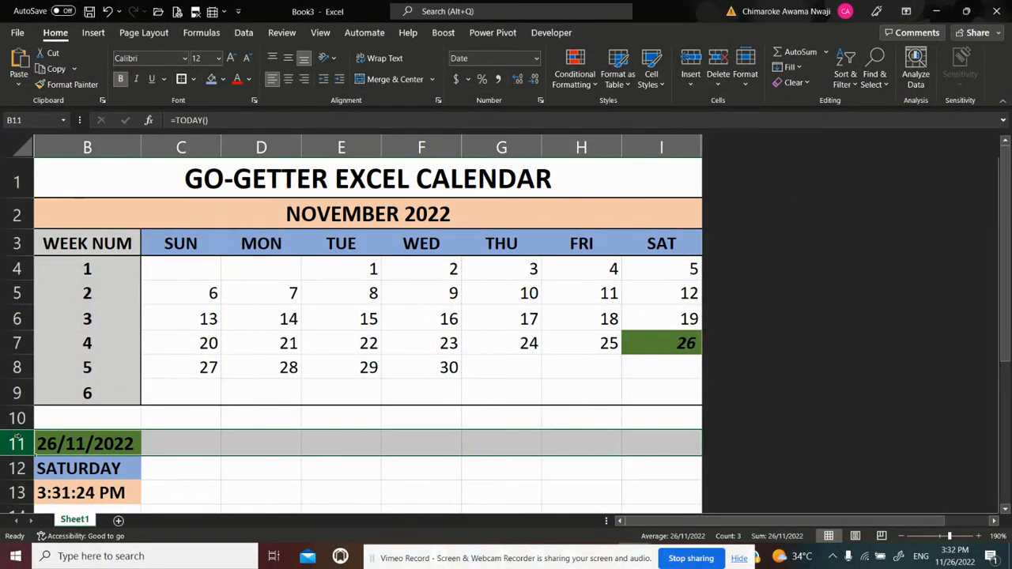
key(Down)
key(Down)
key(Down)
key(Down)
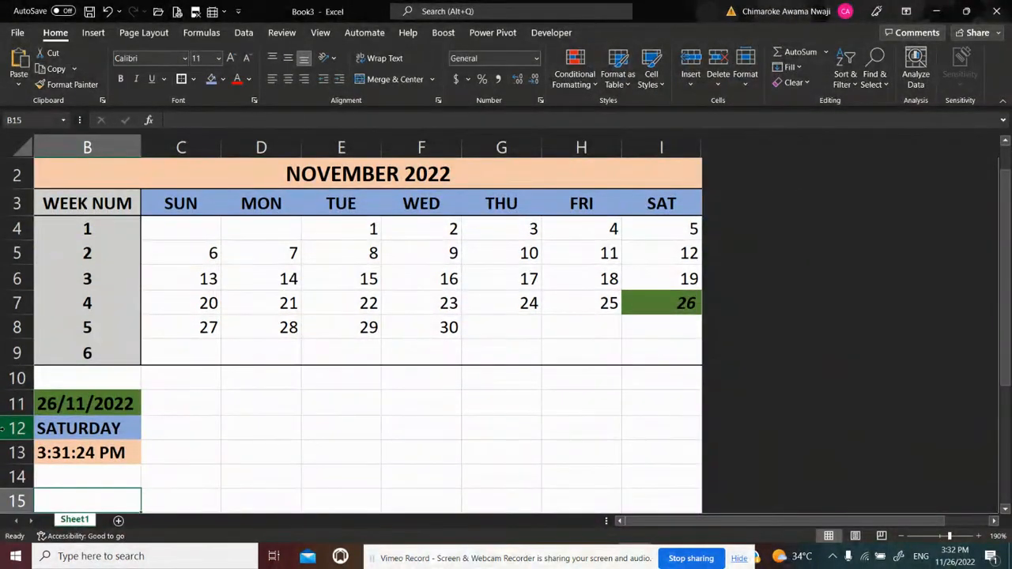
click(11, 476)
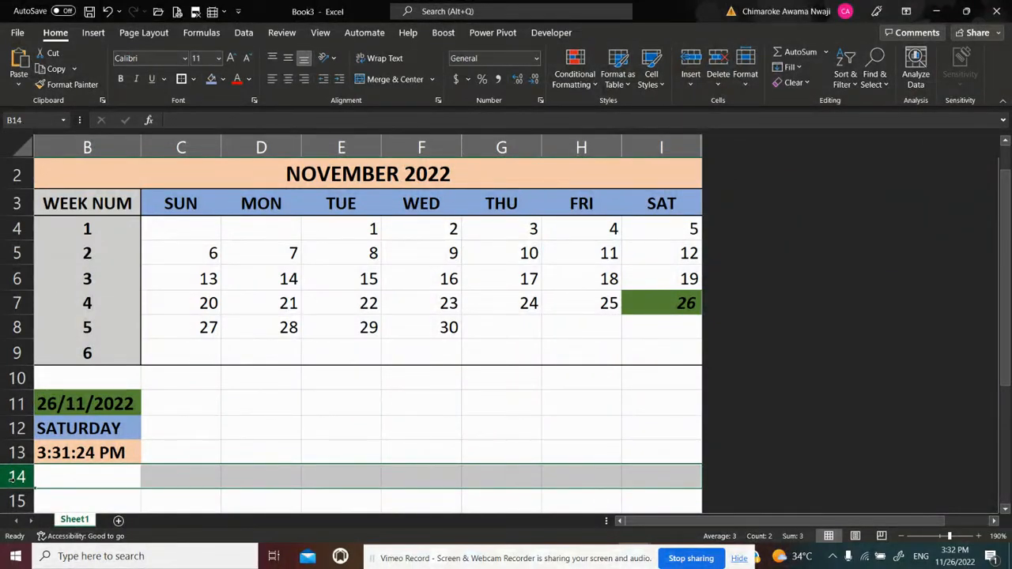
key(ctrl+shift+Down)
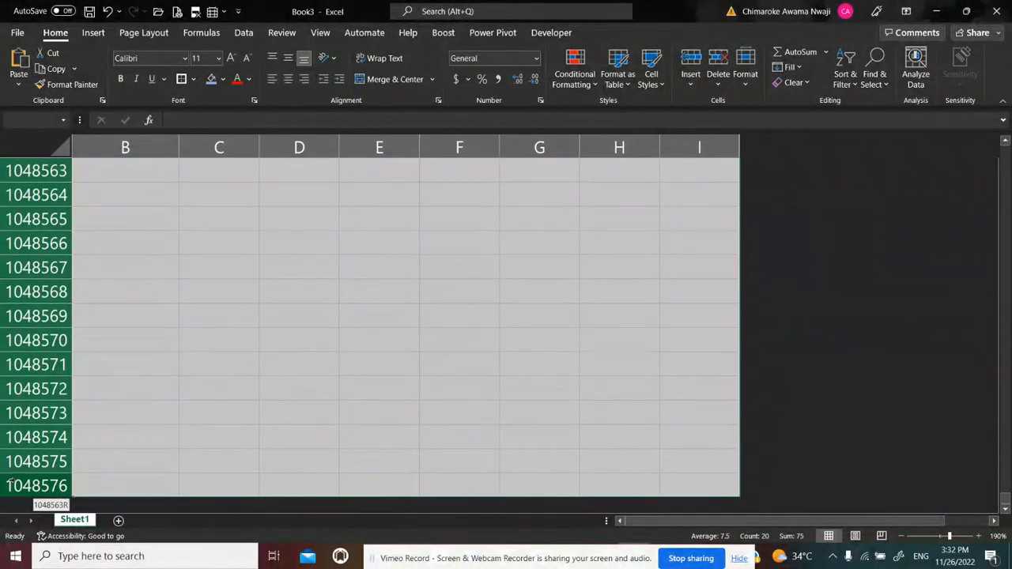
right_click(139, 279)
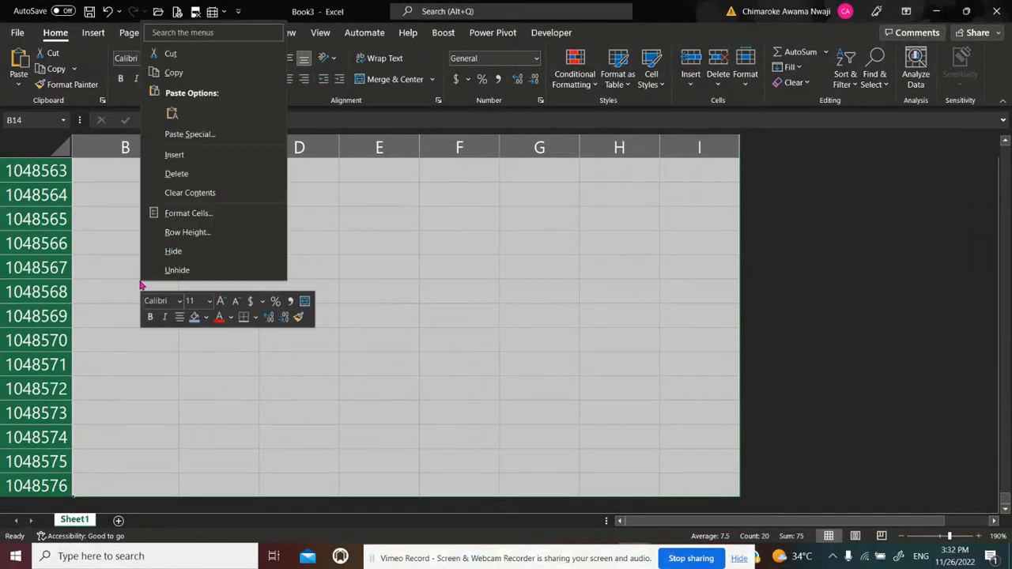
click(167, 248)
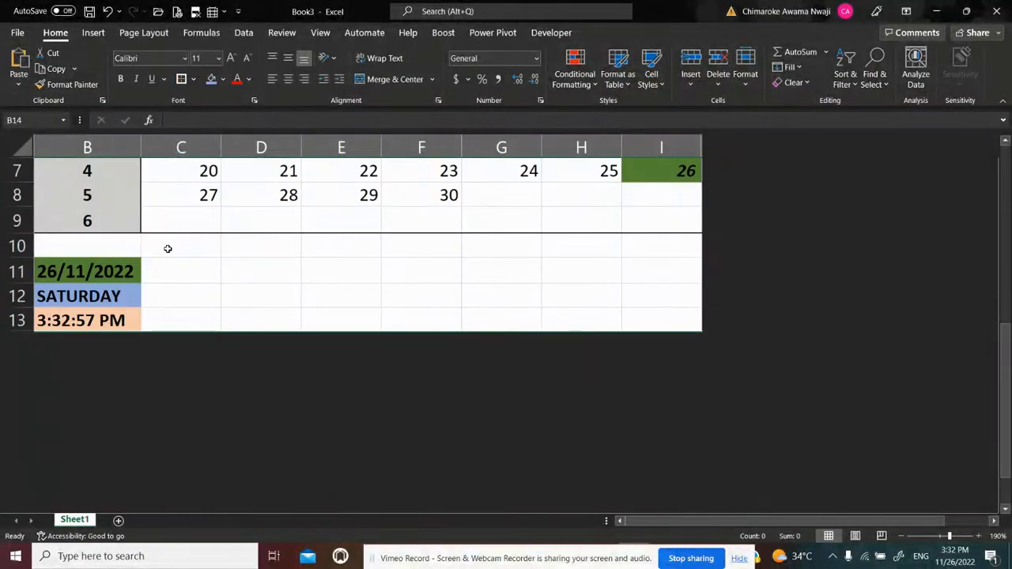
scroll(368, 316, up, 3)
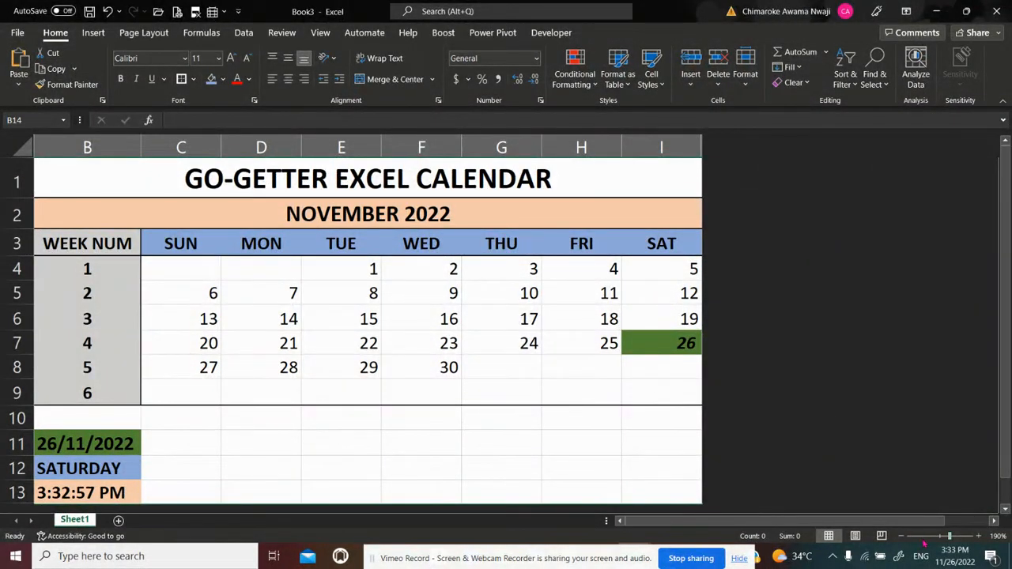
click(901, 536)
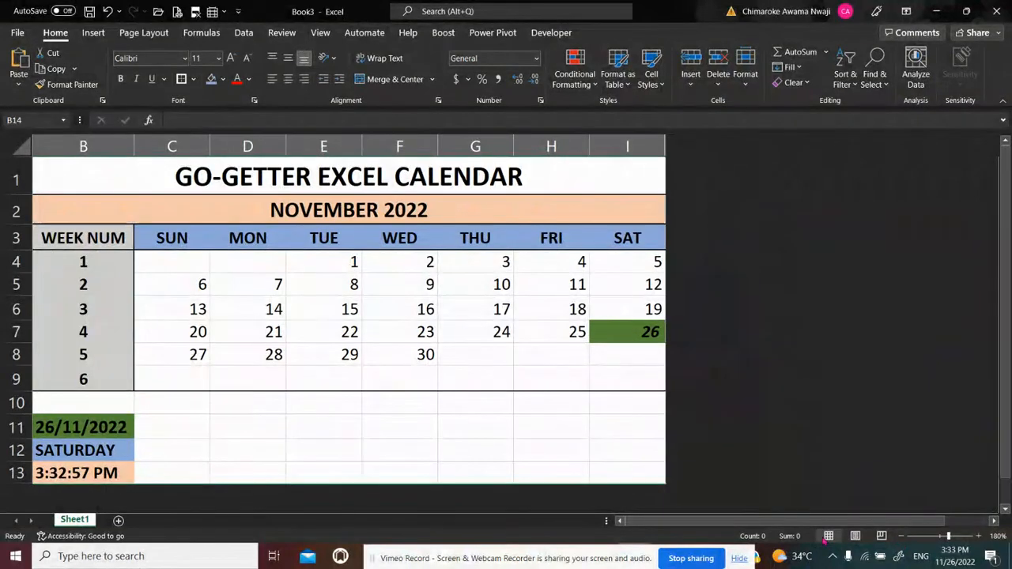
scroll(999, 395, down, 1)
scroll(995, 350, up, 1)
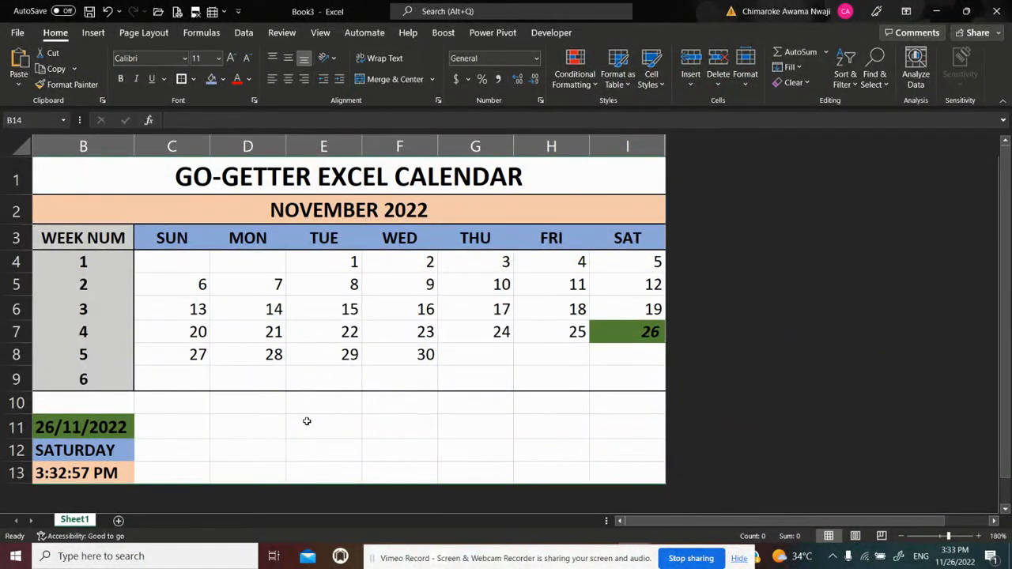
Set the font colour of the SUN header and its dates in C3:C9 to red
click(175, 240)
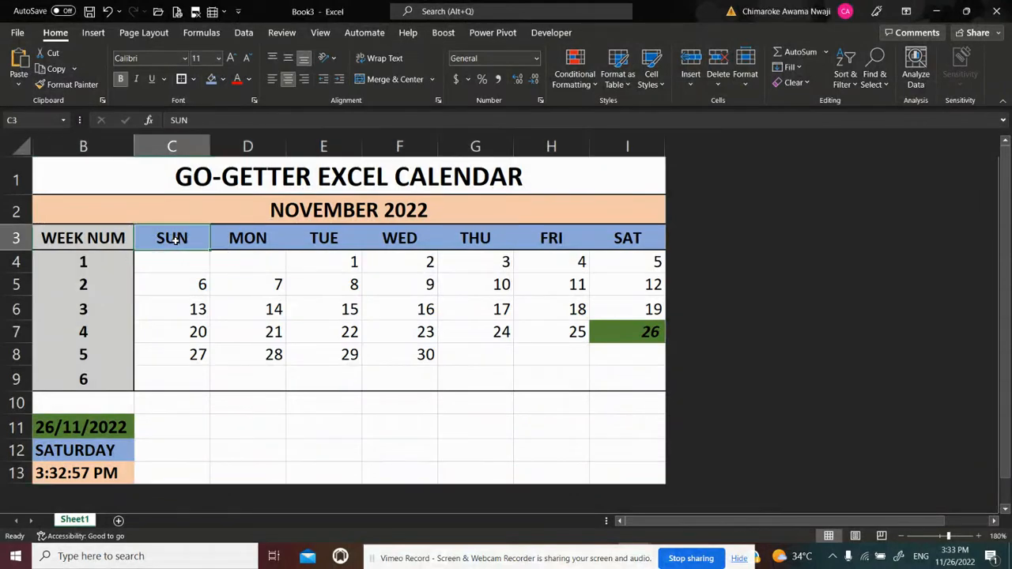
key(shift+Down)
key(shift+Down)
key(shift+Down)
key(shift+Down)
key(shift+Down)
key(shift+Down)
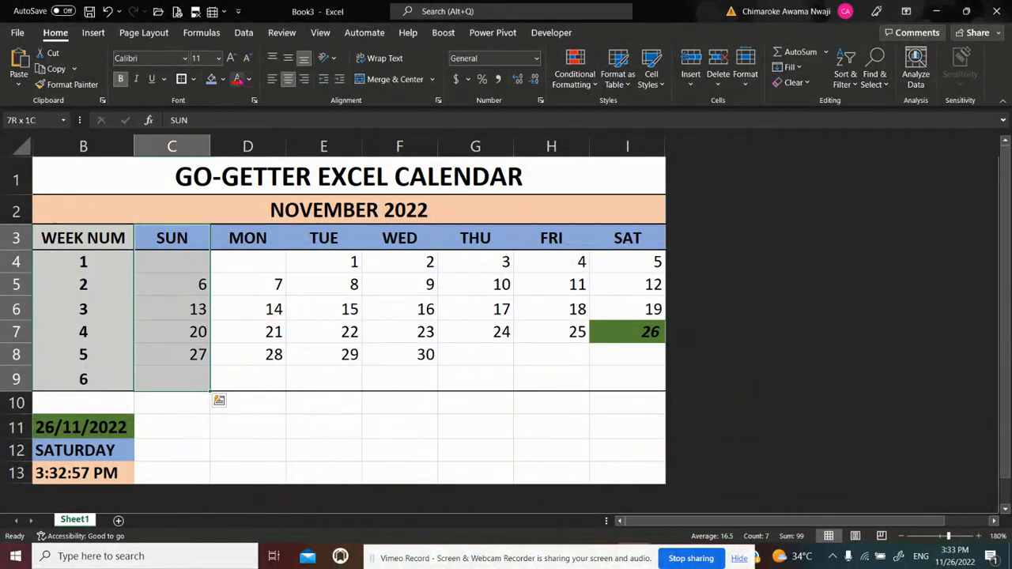
click(236, 80)
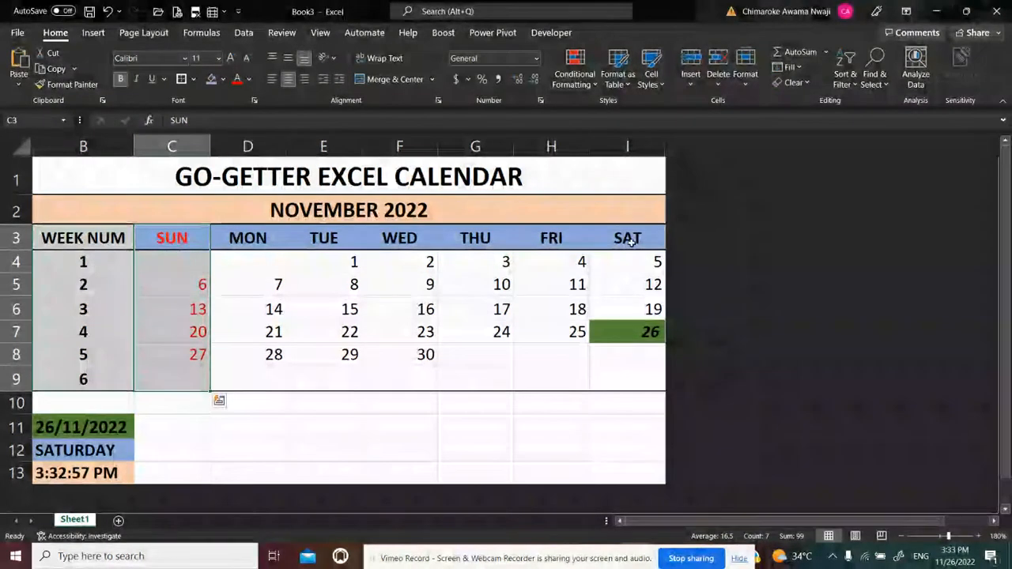
Set the font colour of the SAT header and its dates in I3:I9 to red
click(630, 238)
key(shift+Down)
key(shift+Down)
key(shift+Down)
key(shift+Down)
key(shift+Down)
key(shift+Down)
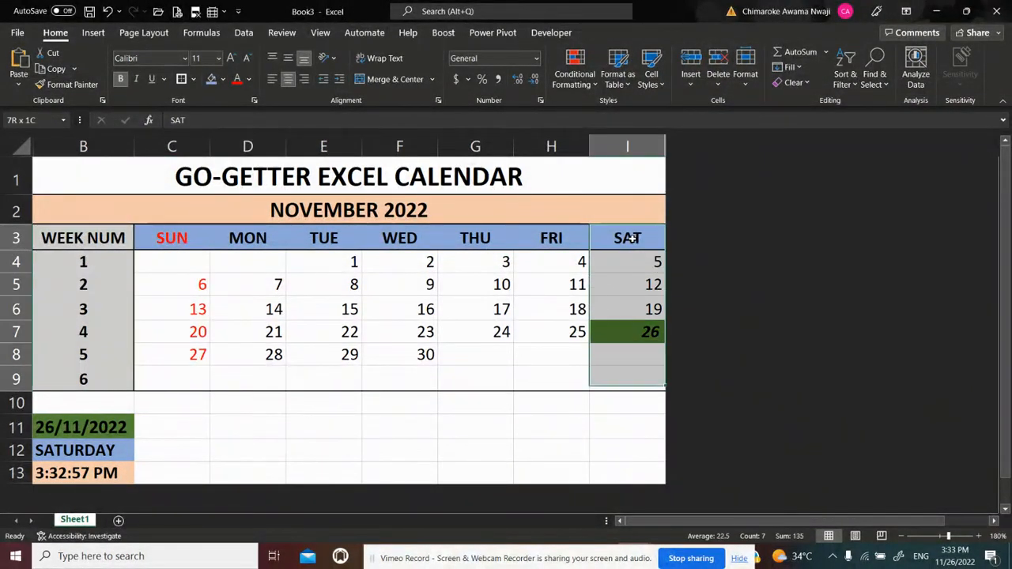
key(ctrl+q)
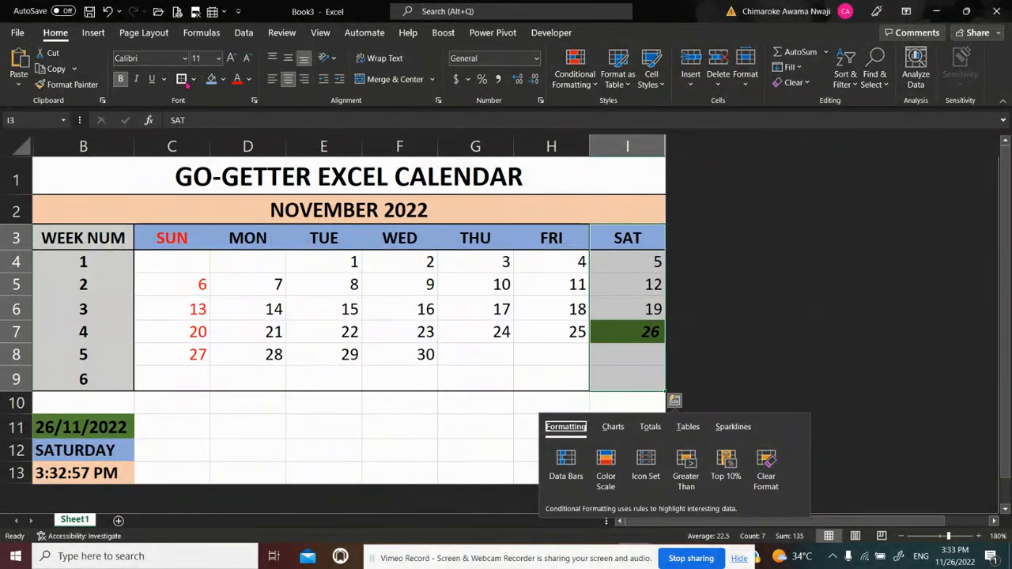
click(236, 78)
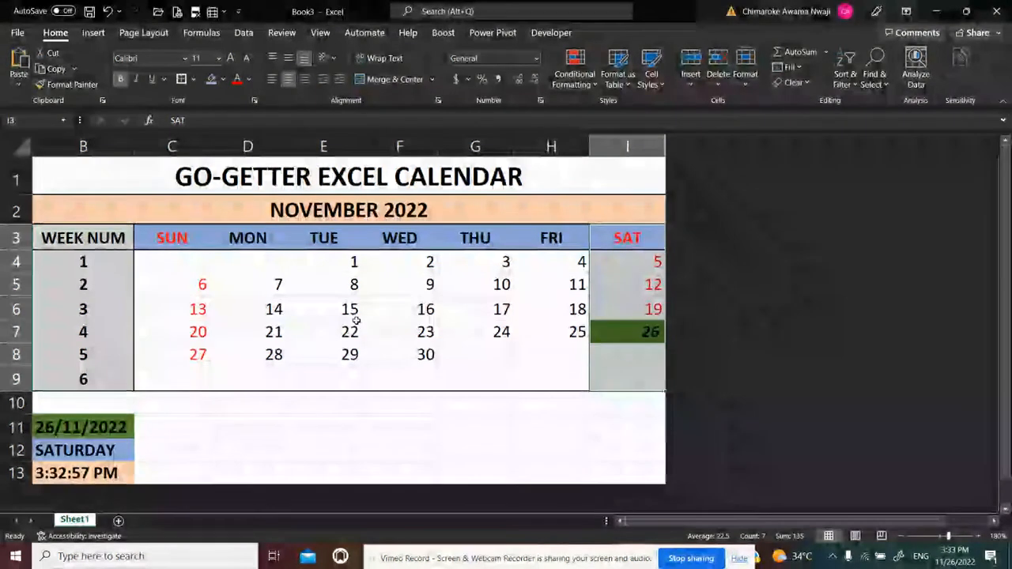
click(444, 422)
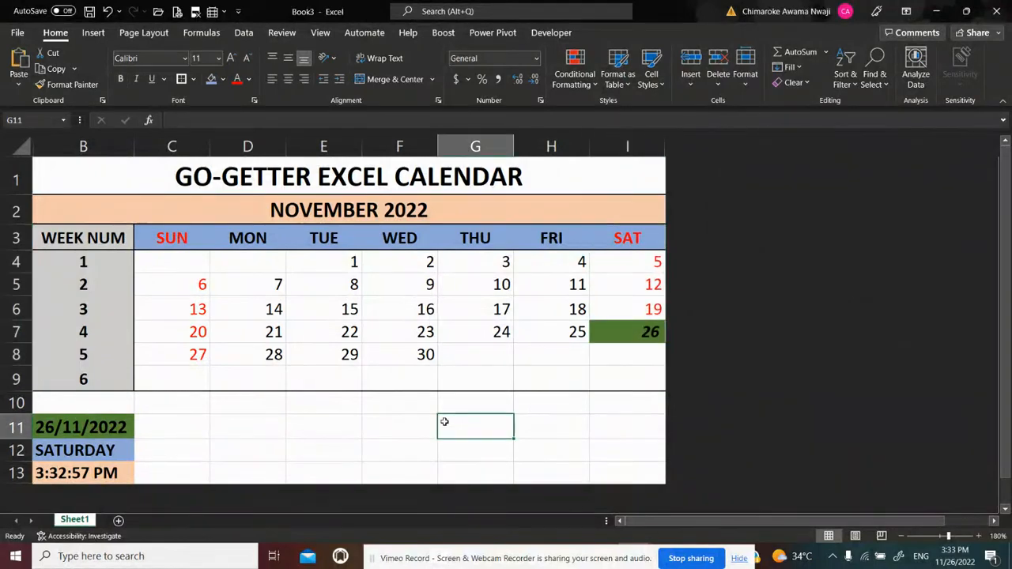
Edit the conditional formatting rule =C4=DAY($N$3) that highlights today's date so its font colour is Automatic
click(648, 333)
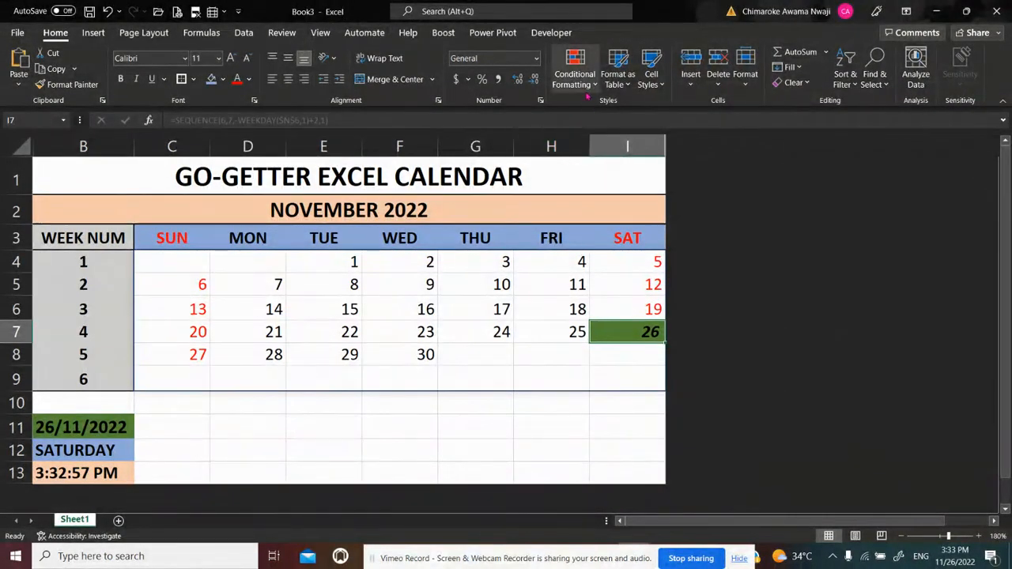
click(575, 71)
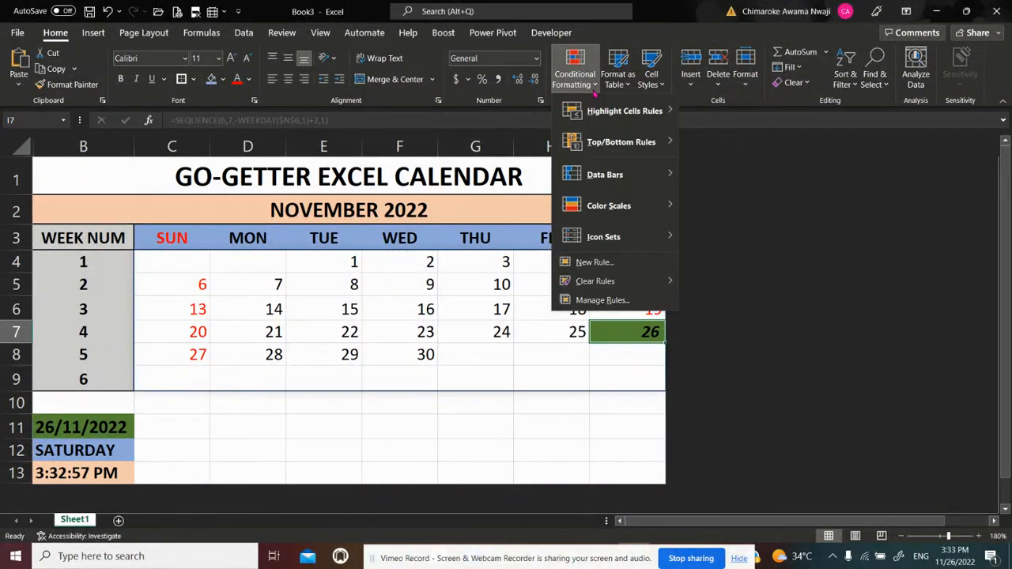
click(624, 299)
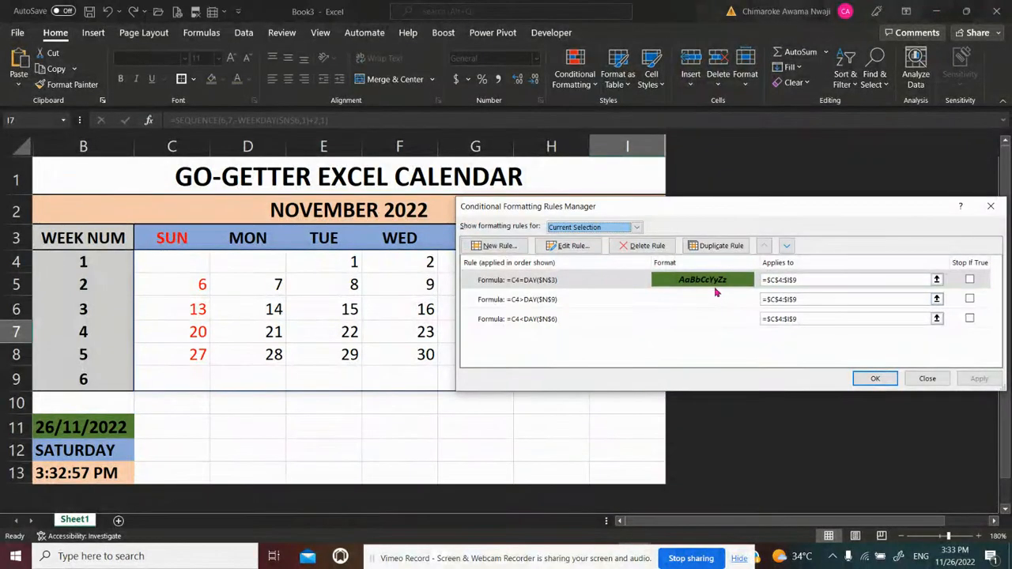
click(707, 279)
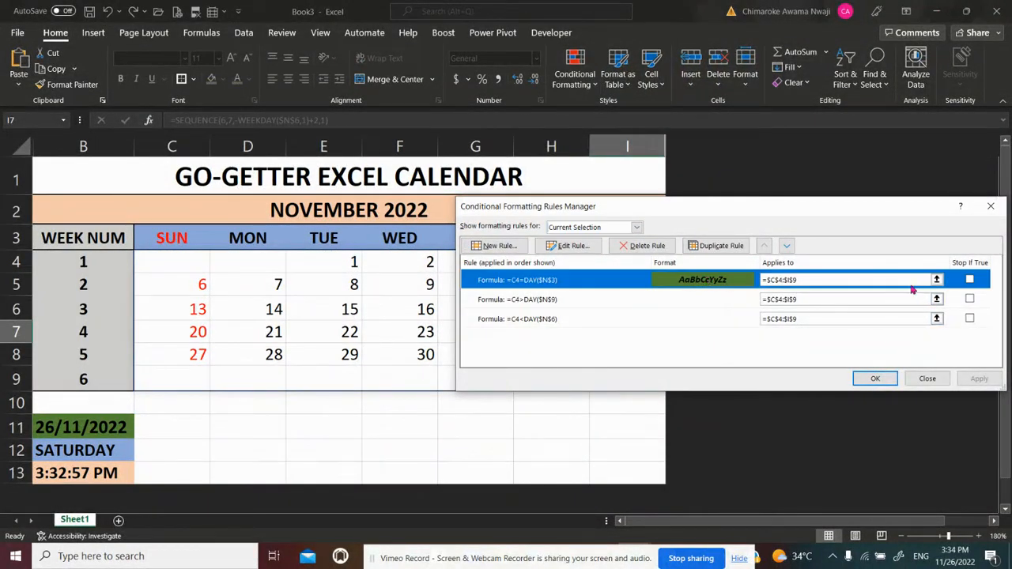
click(577, 246)
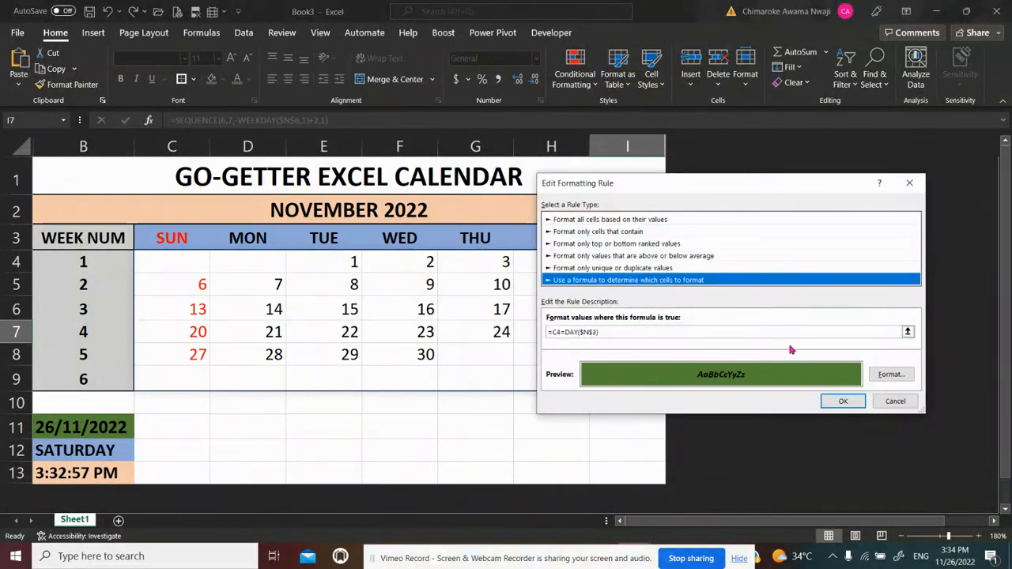
click(889, 373)
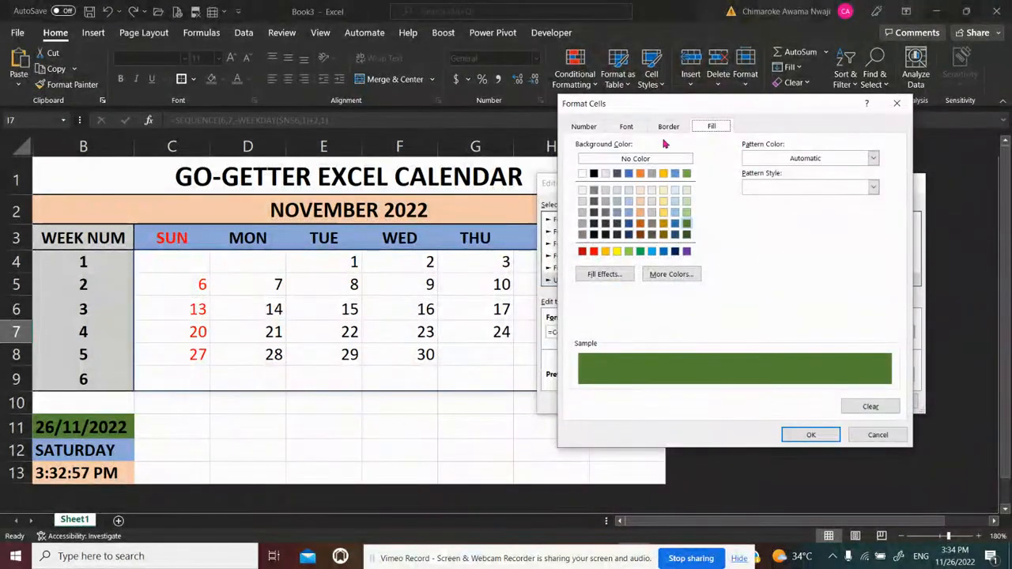
click(625, 126)
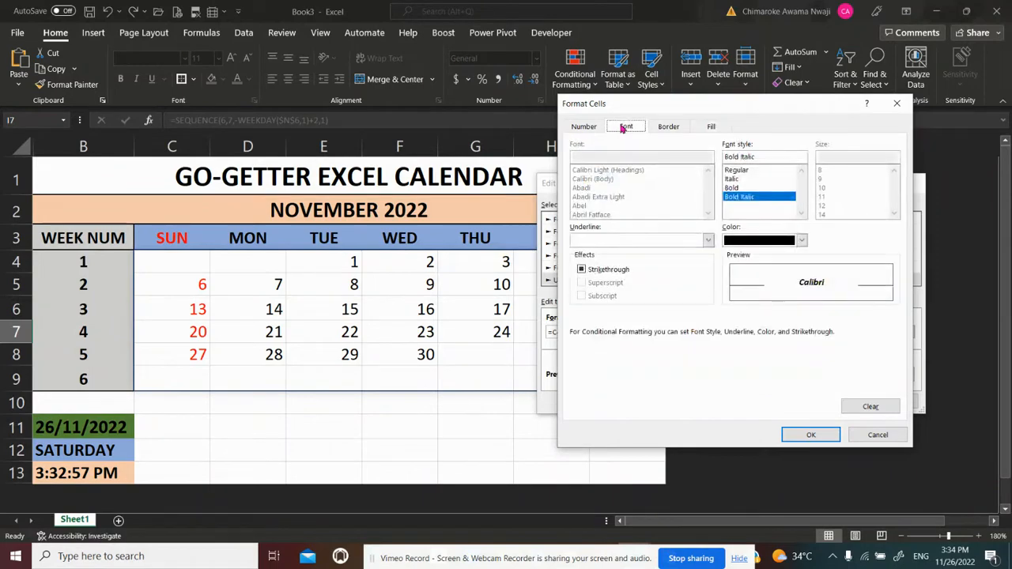
click(802, 240)
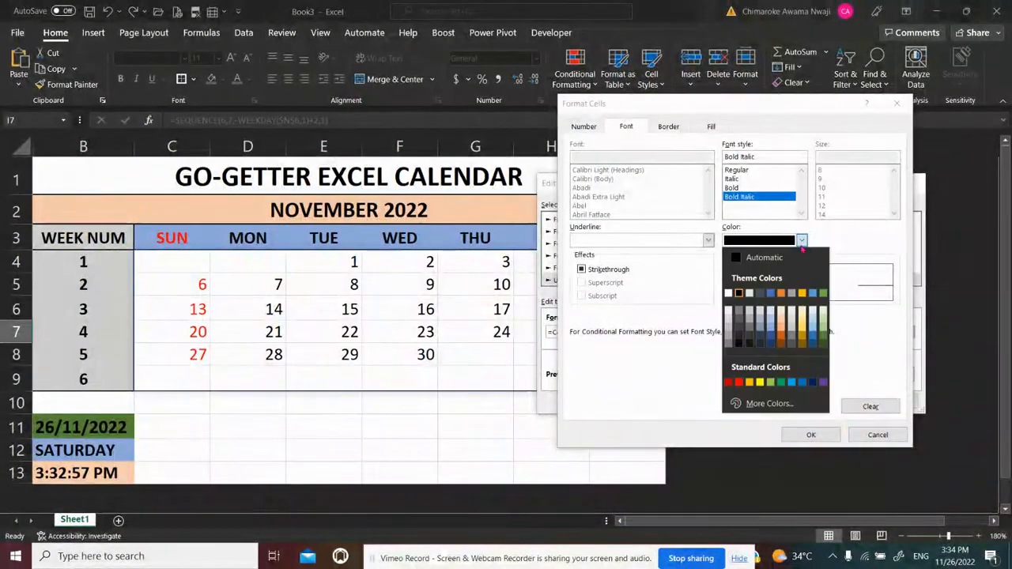
click(741, 260)
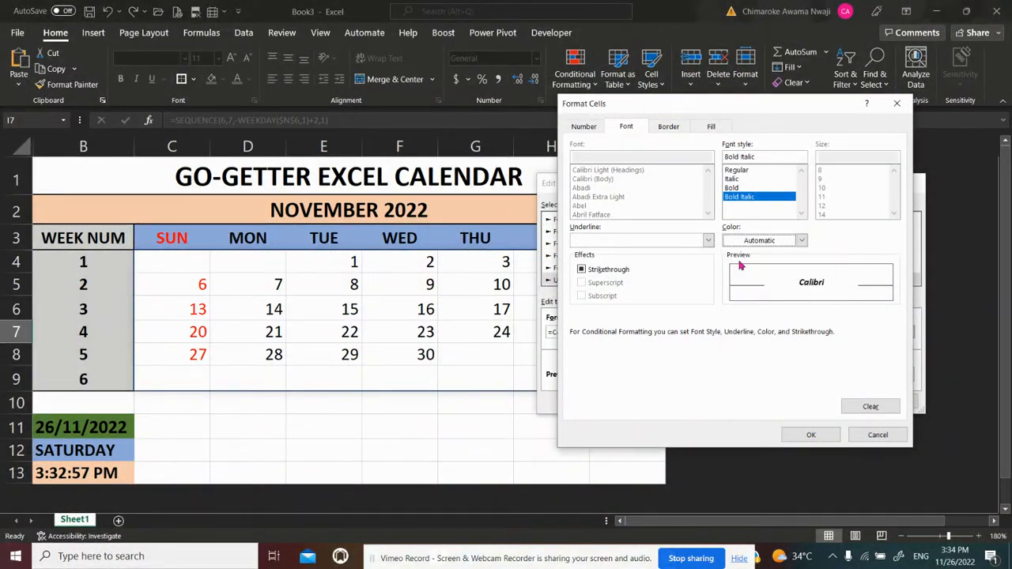
click(820, 435)
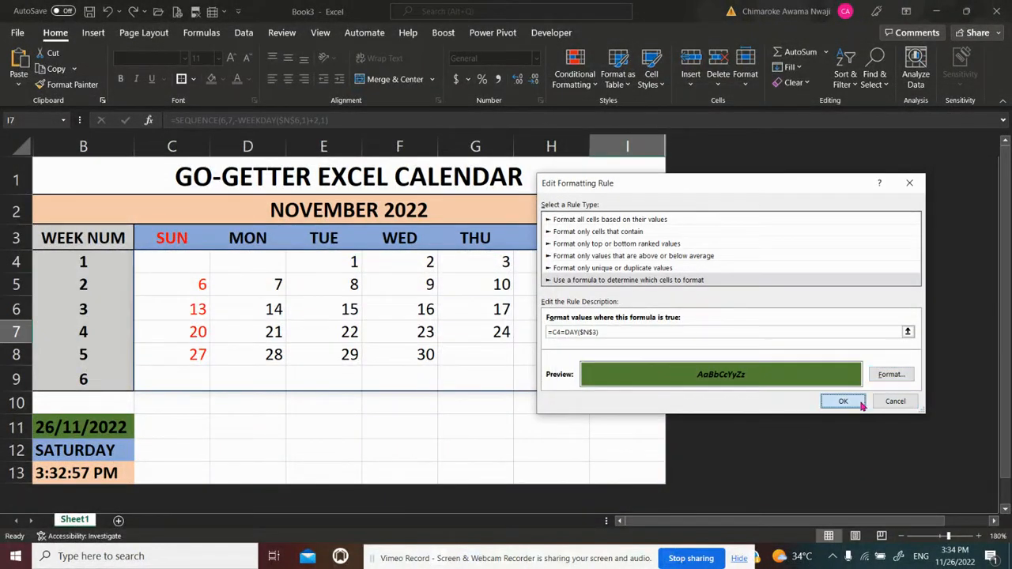
click(861, 404)
click(977, 379)
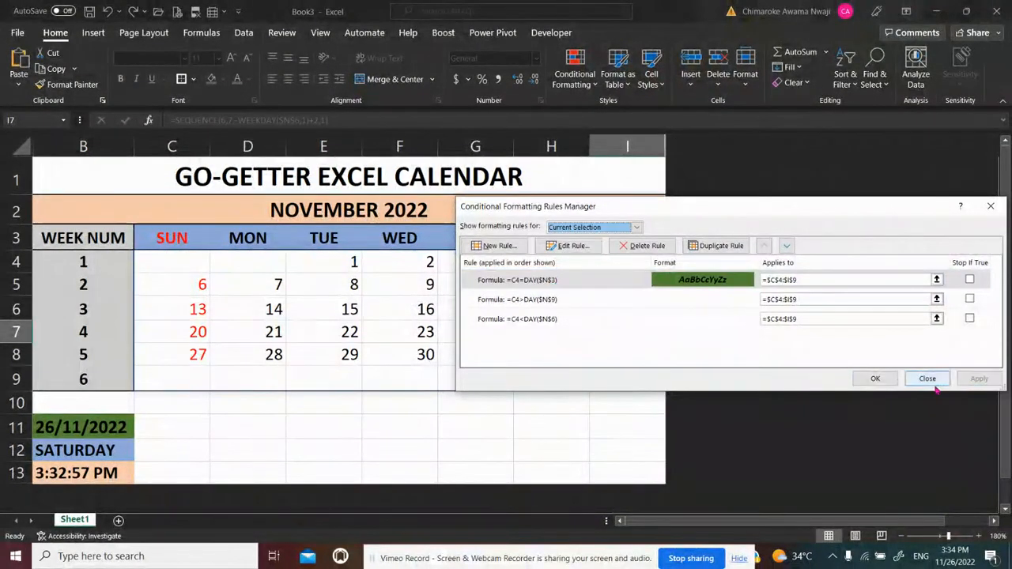
click(875, 378)
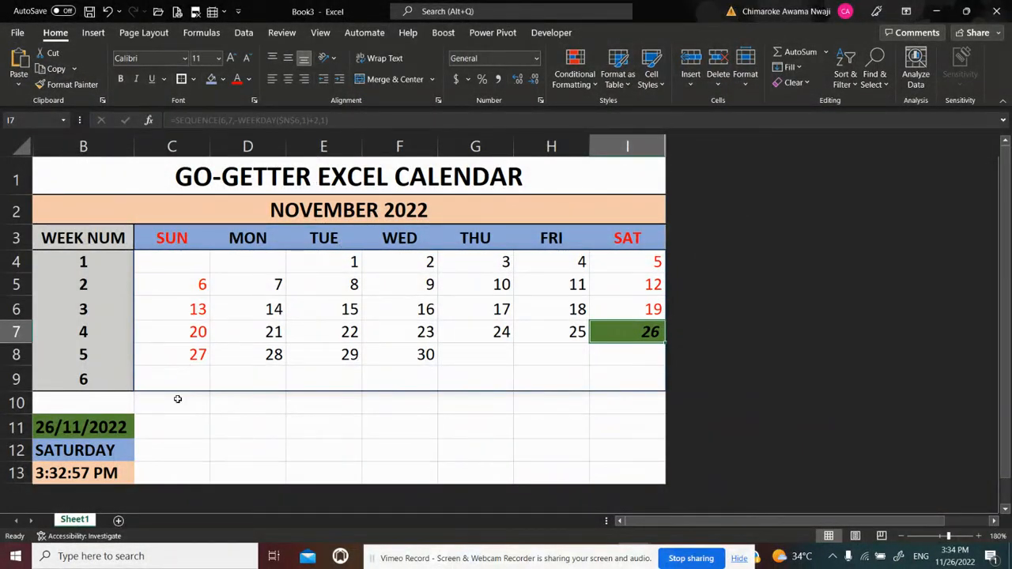
Change the date formula in B11 to =TODAY()+1 to test the highlight on the following day
click(124, 430)
double_click(124, 430)
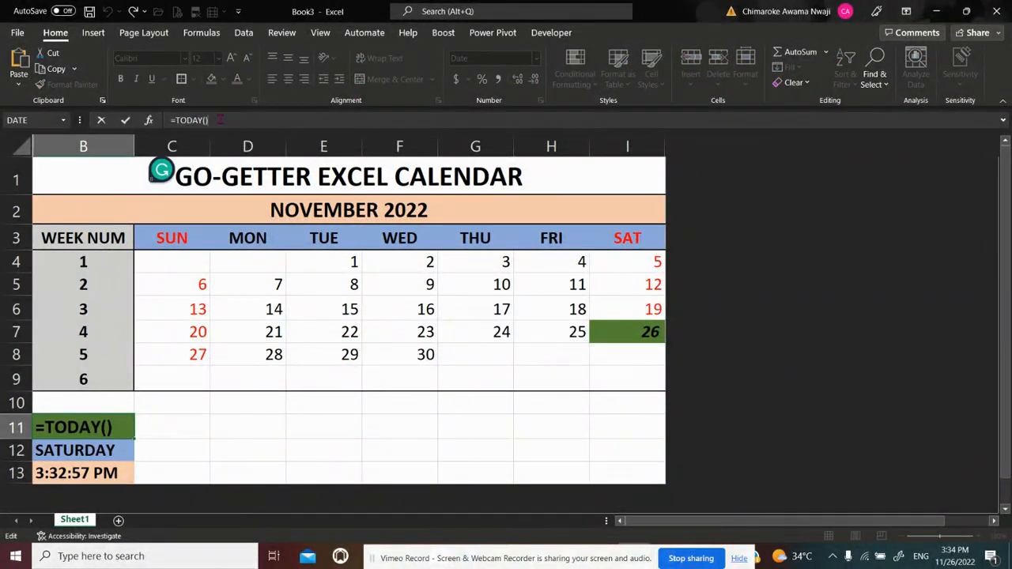
text(+1)
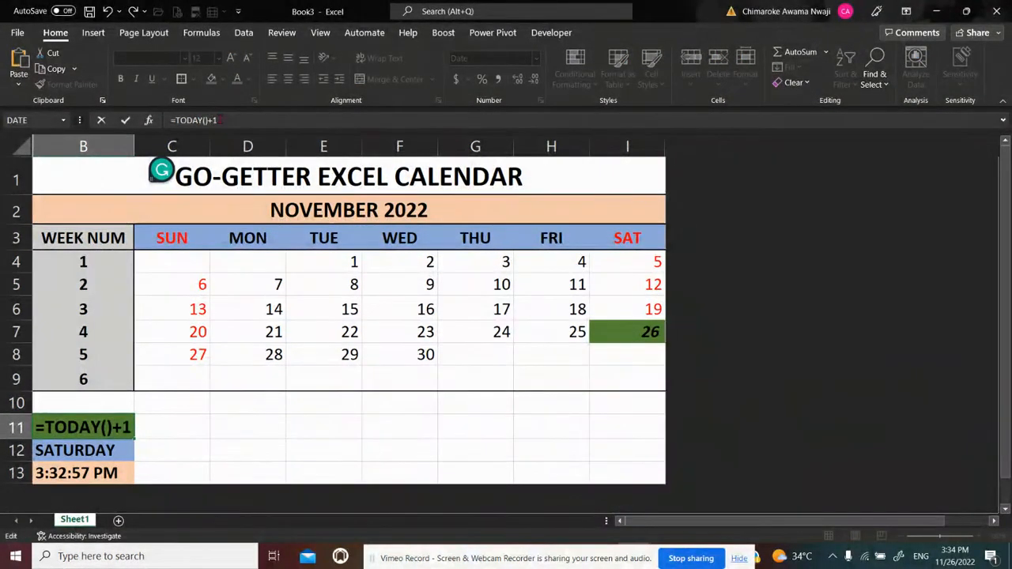
key(Return)
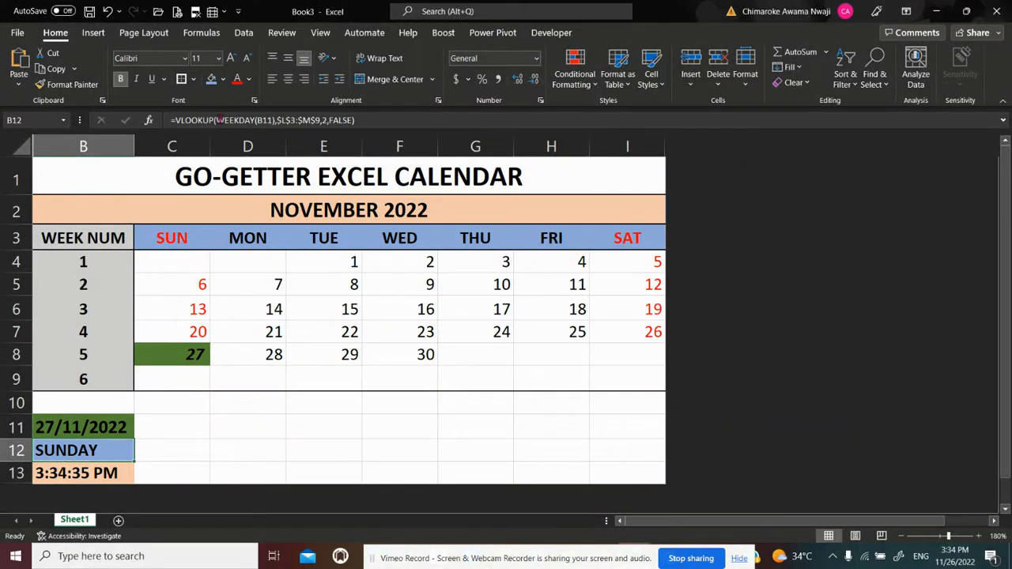
Extend the date formula in B11 to =TODAY()+1+1 to advance the calendar one more day
click(101, 424)
click(260, 119)
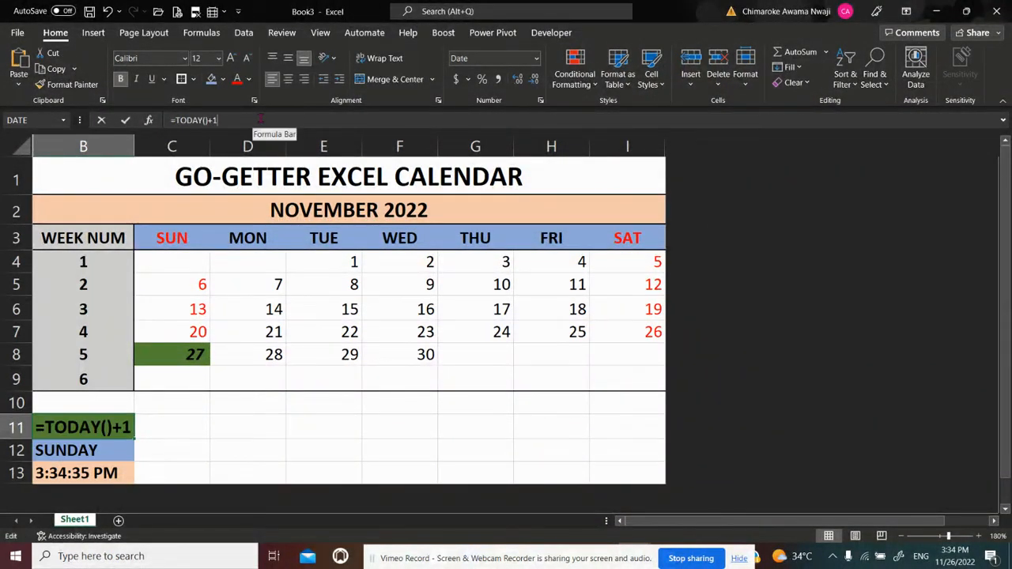
text(+1)
key(Return)
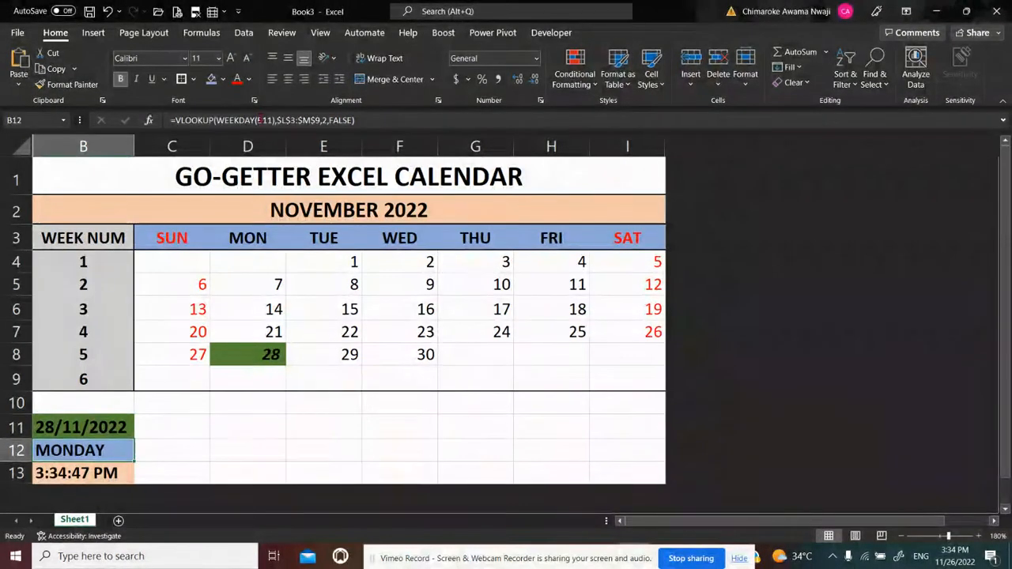
click(58, 428)
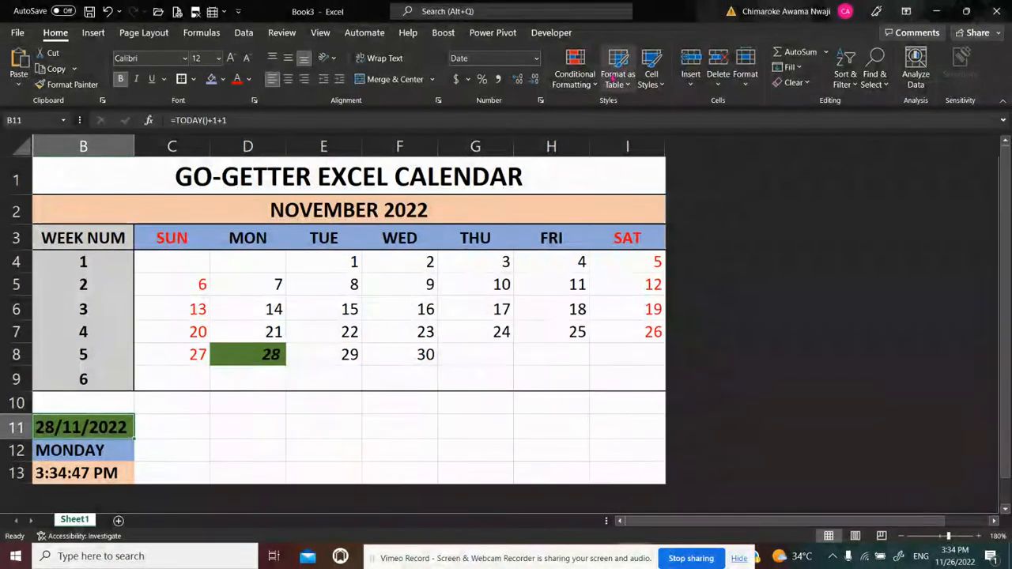
click(595, 87)
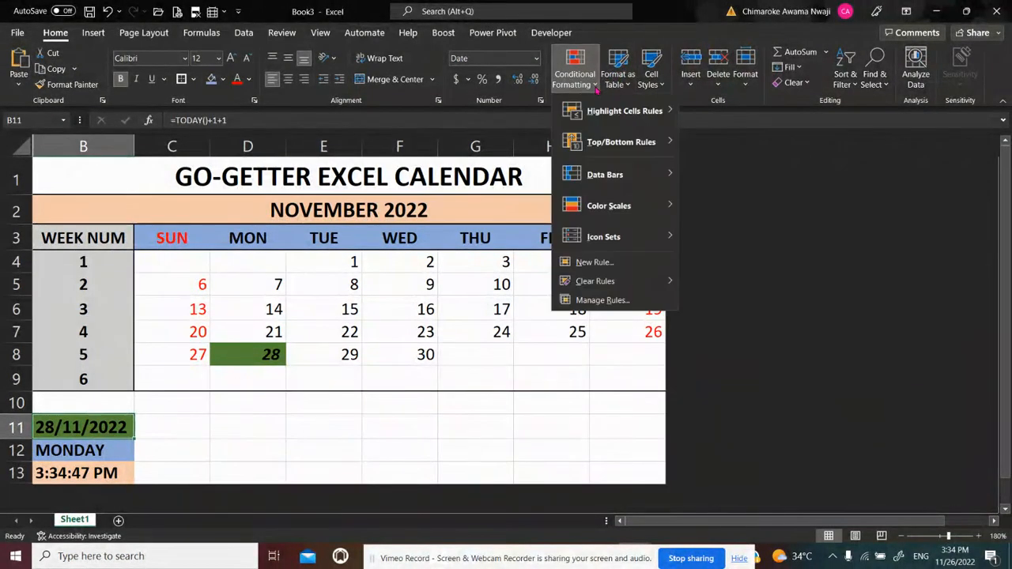
click(605, 300)
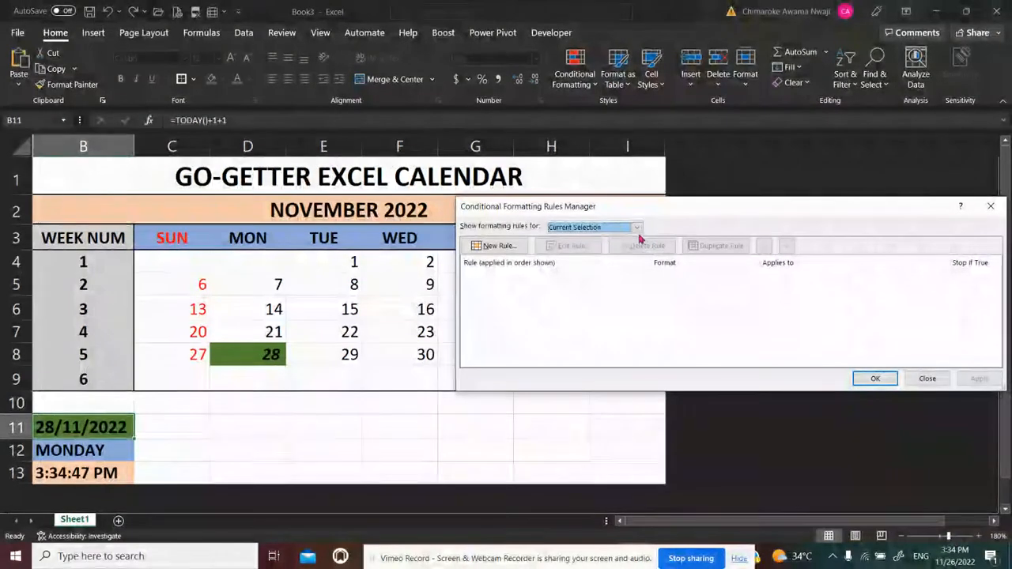
click(928, 378)
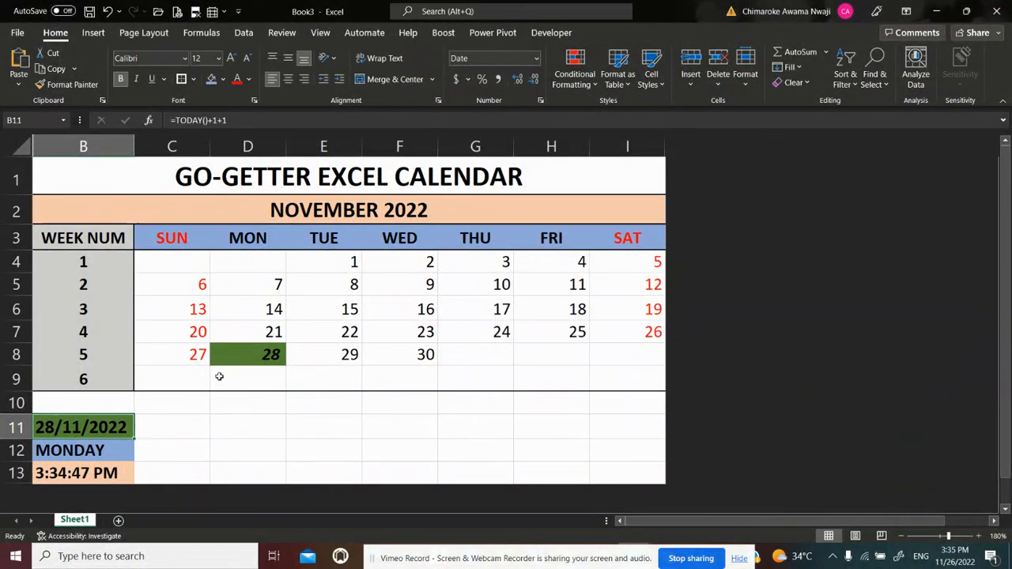
Set the font colour of the today-highlight rule =C4=DAY($N$3) to standard dark blue and apply it to the calendar dates
click(265, 332)
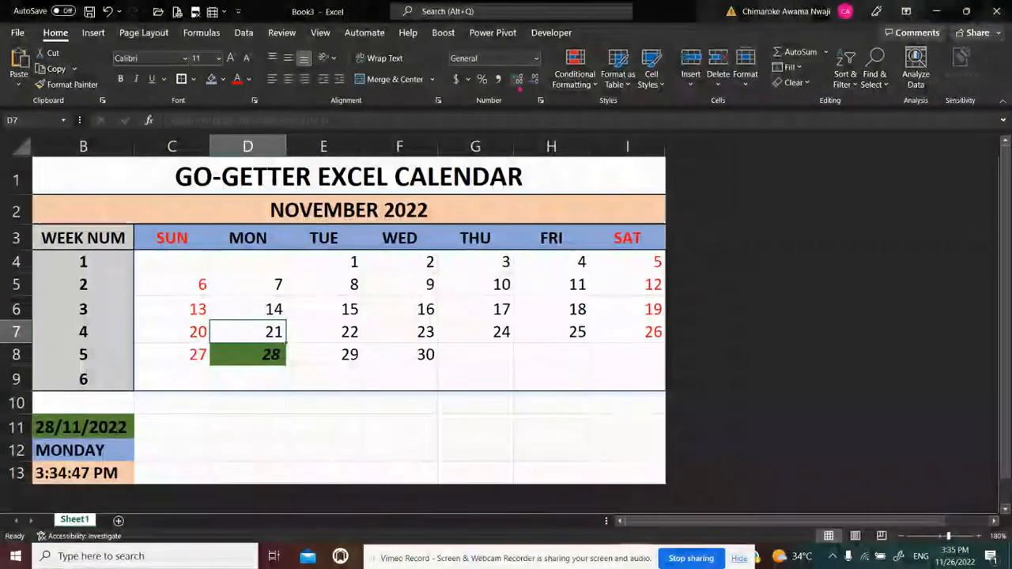
click(595, 86)
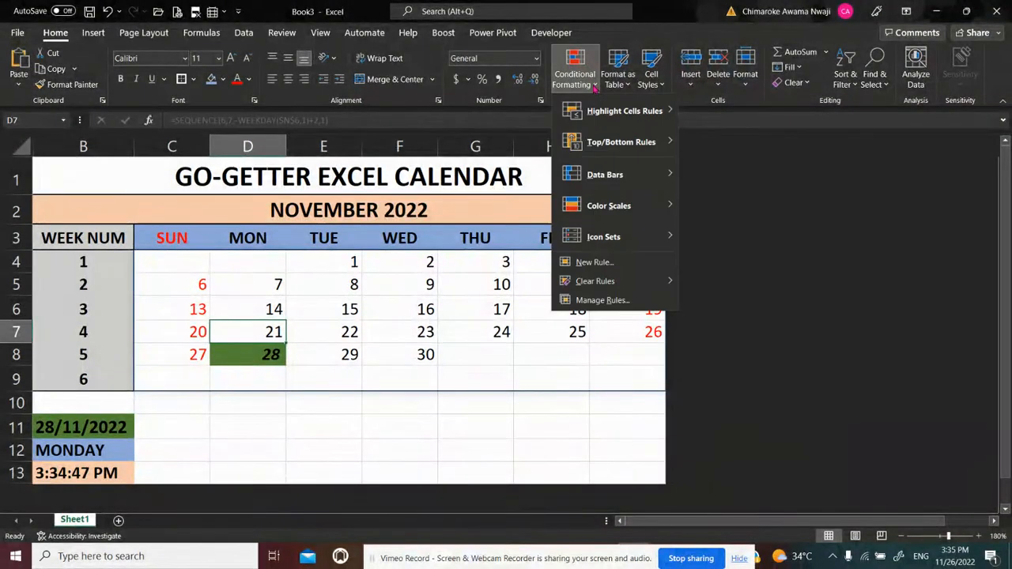
click(602, 300)
click(732, 280)
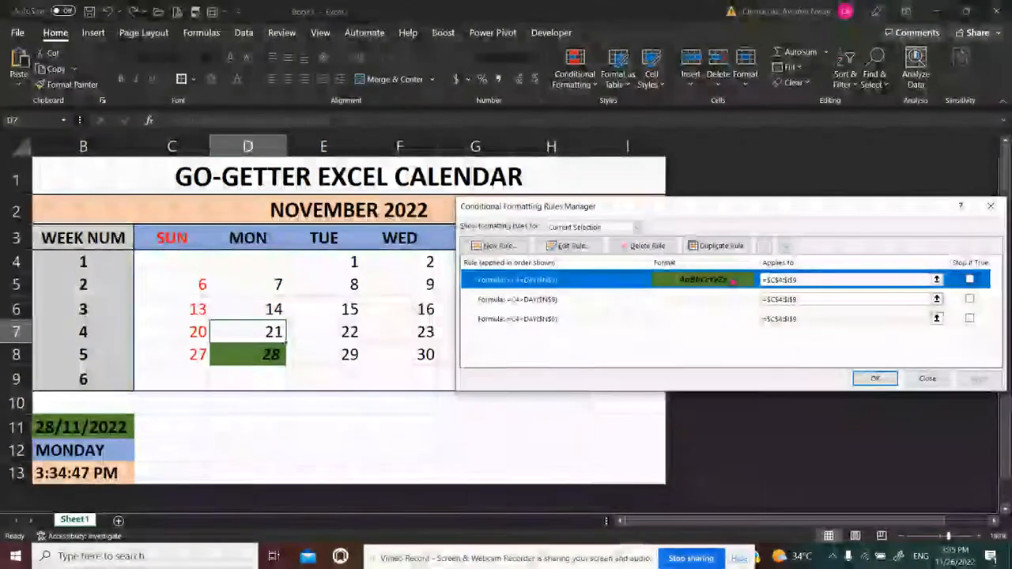
click(569, 246)
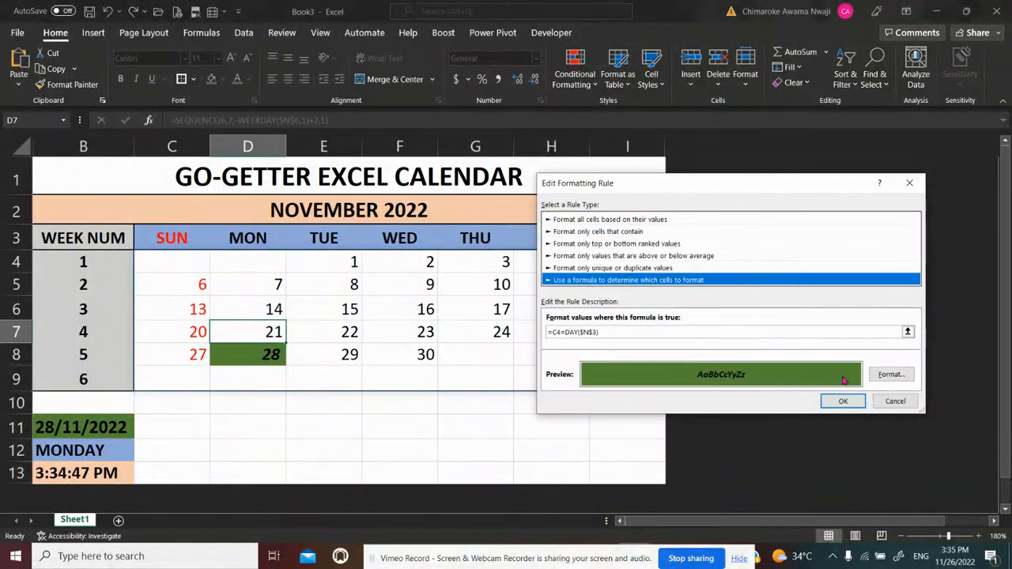
click(887, 375)
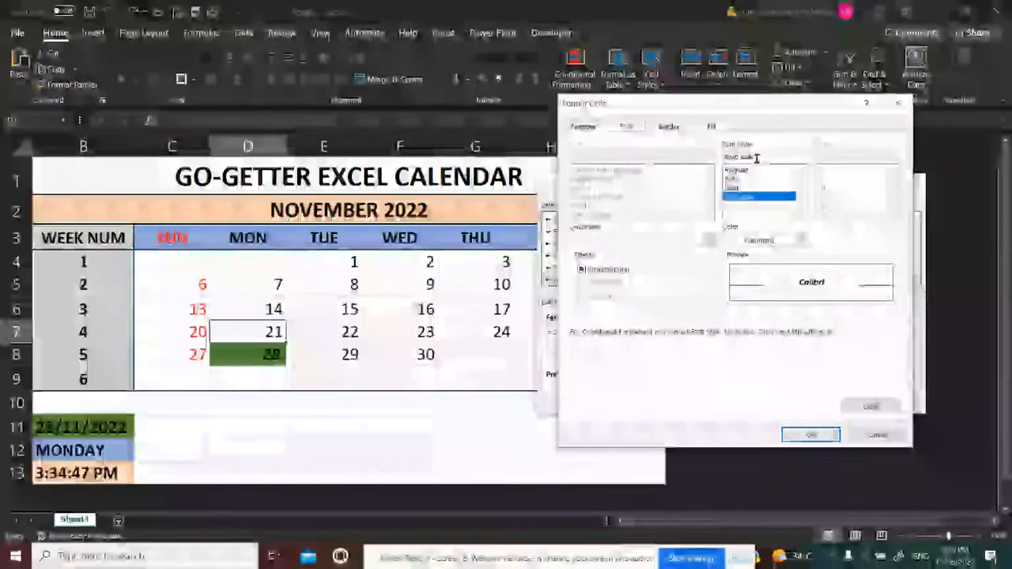
click(712, 127)
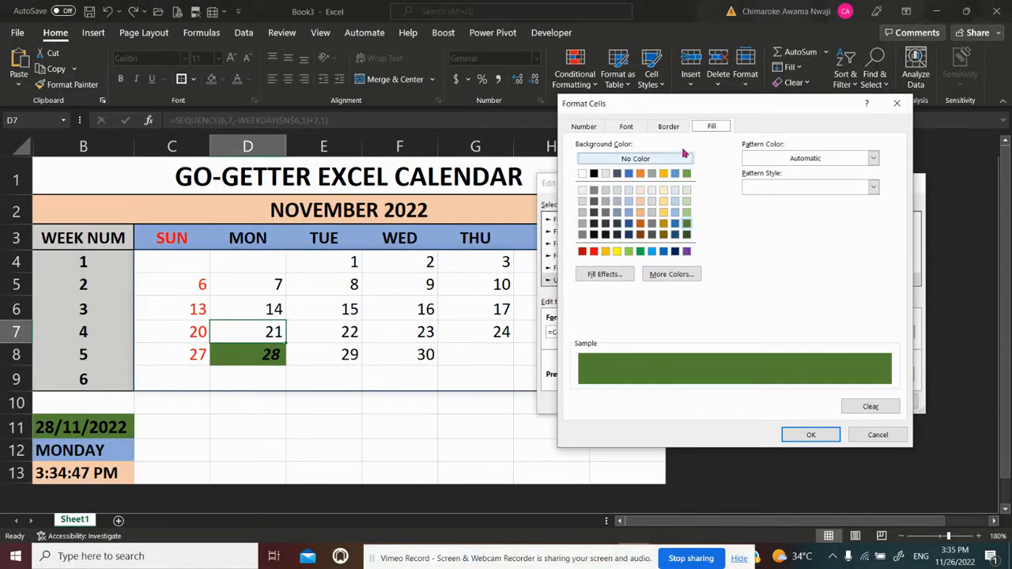
click(630, 128)
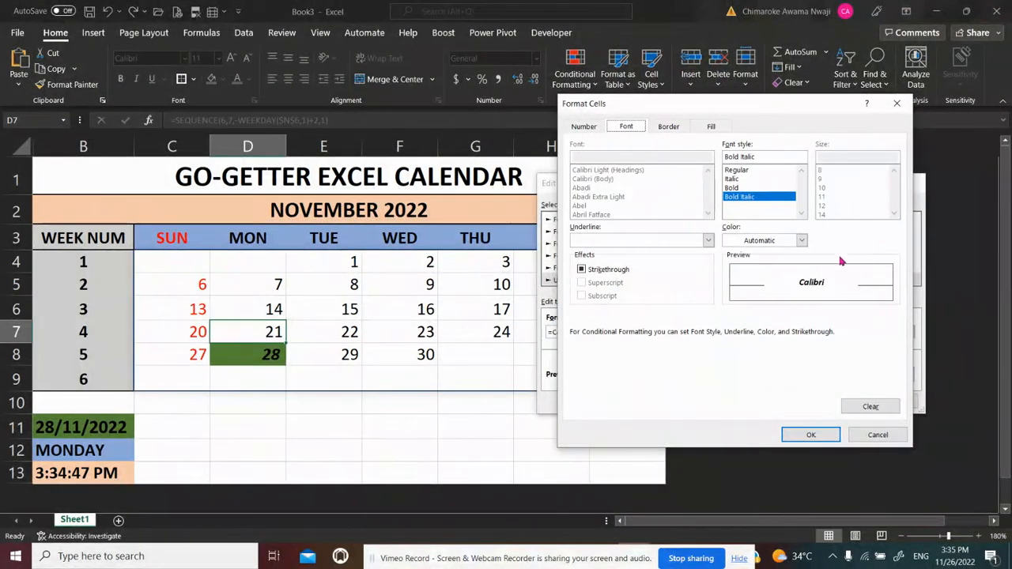
click(802, 241)
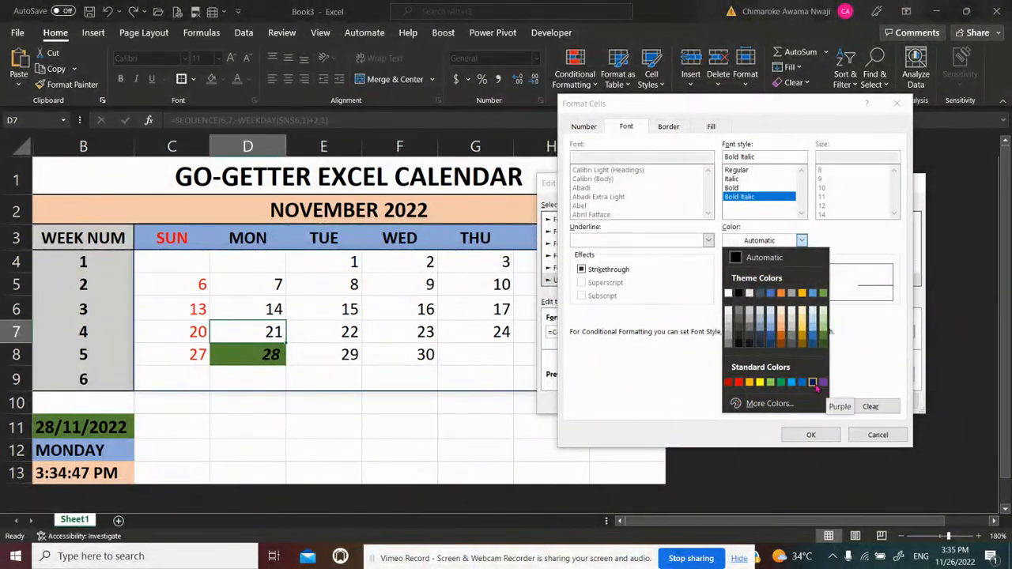
click(814, 384)
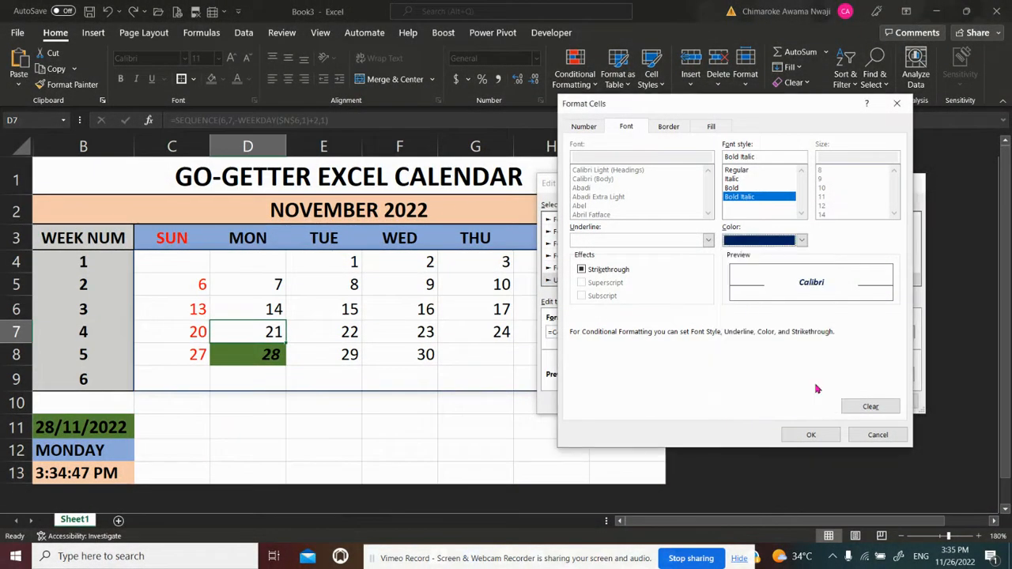
click(819, 436)
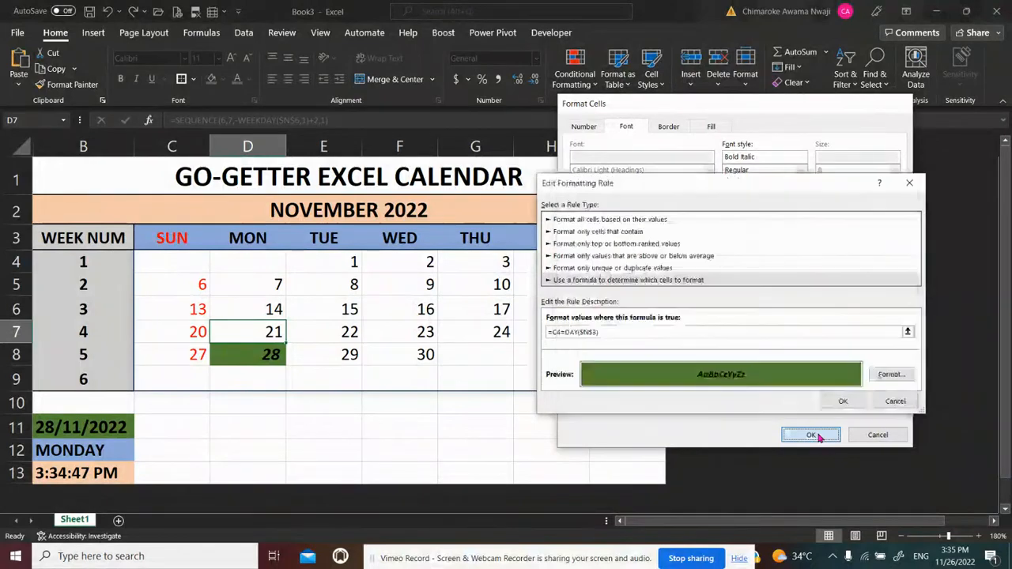
click(842, 401)
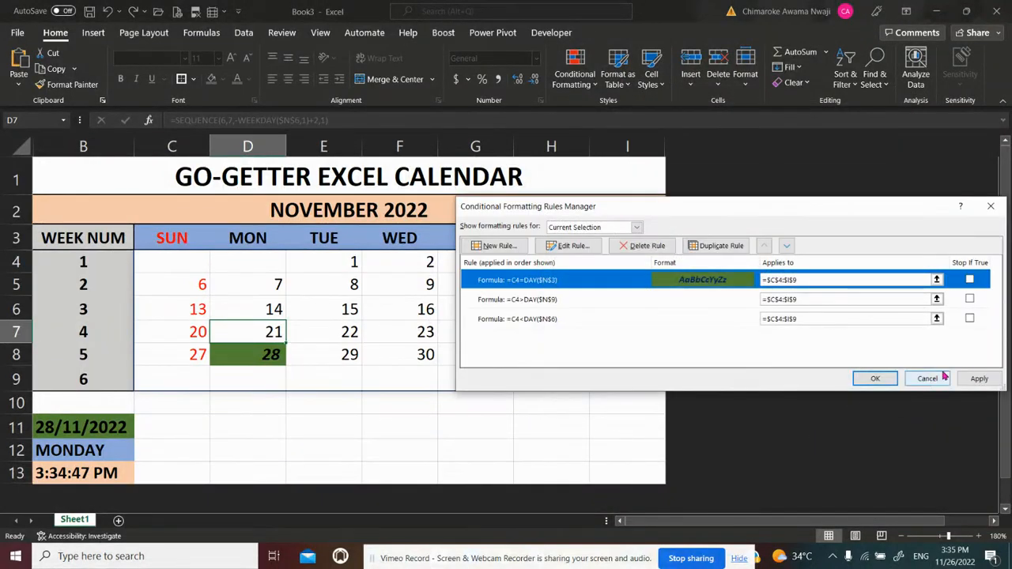
click(977, 379)
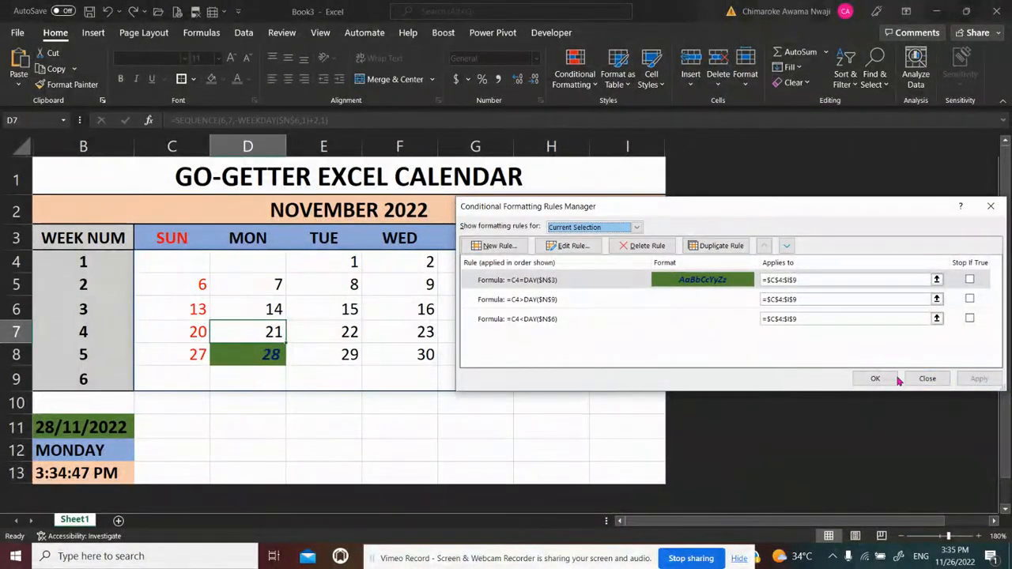
click(896, 379)
click(412, 419)
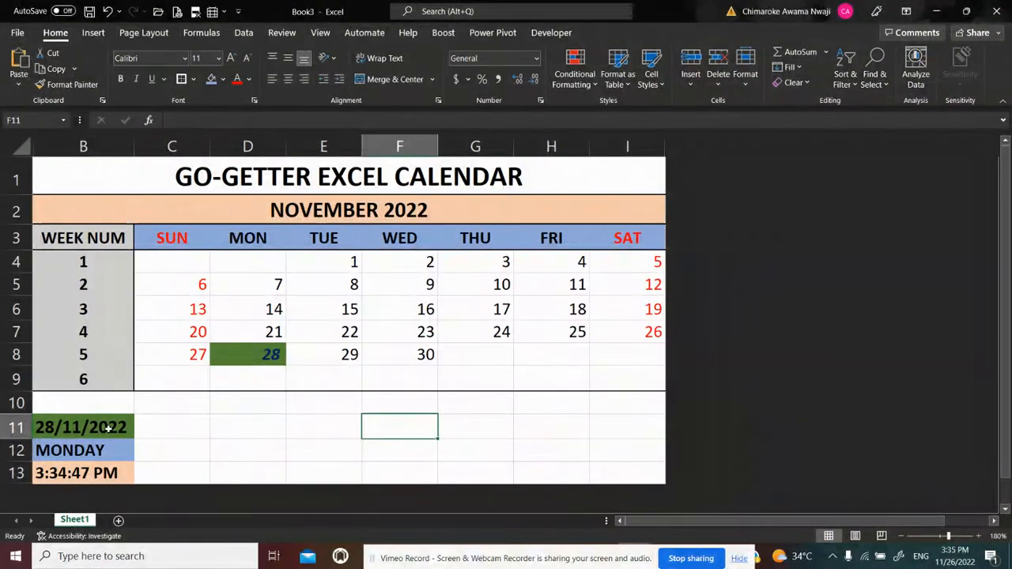
Shorten the date formula in B11 to =TODAY()+1 to move the calendar back one day
click(109, 428)
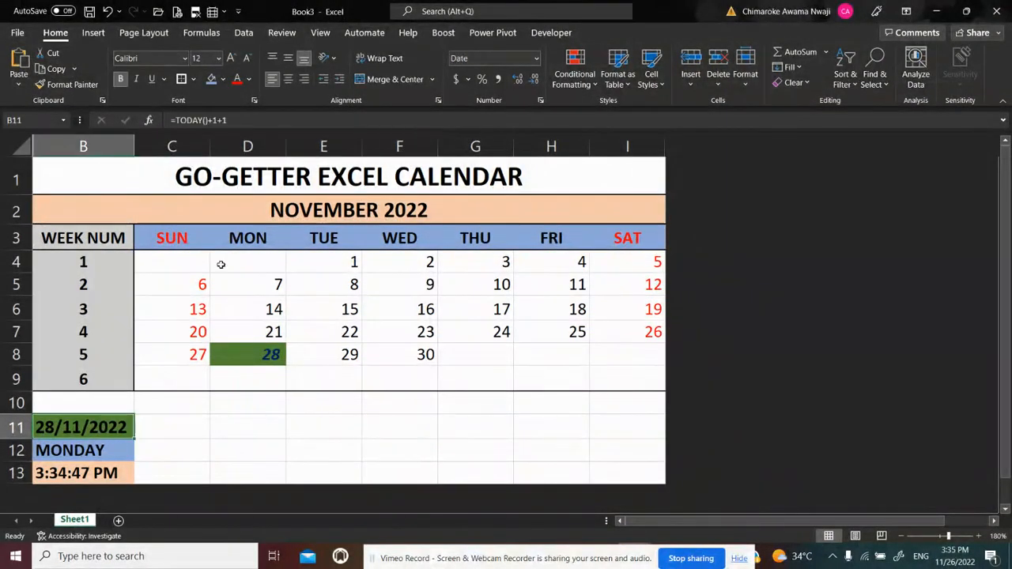
click(253, 120)
key(BackSpace)
key(BackSpace)
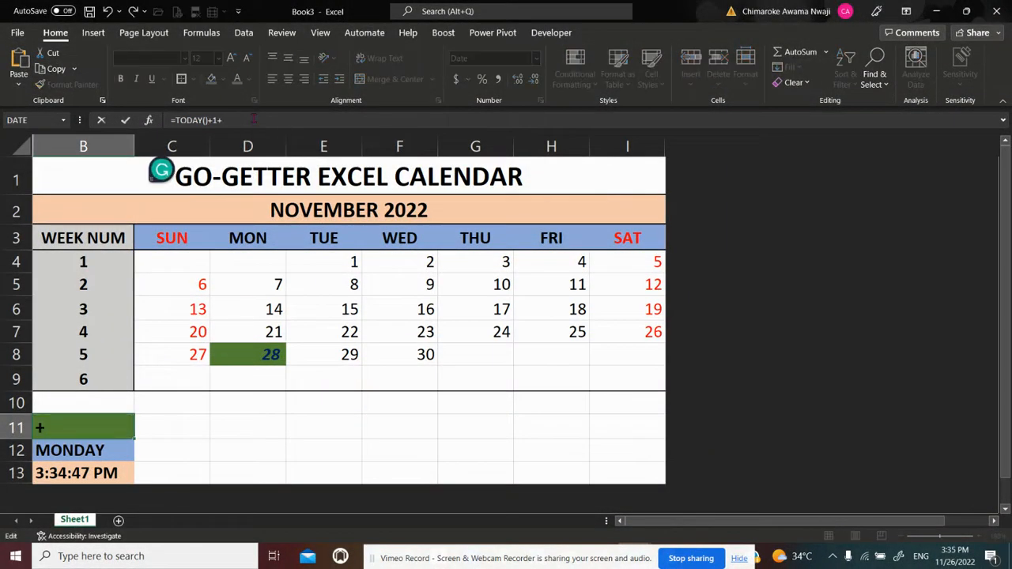
key(Return)
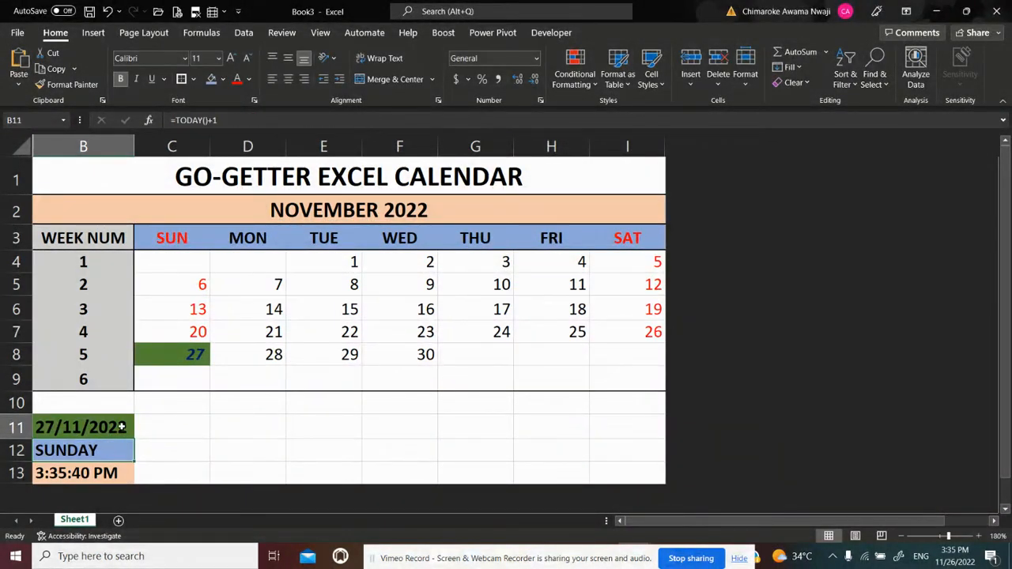
Restore the date formula in B11 to =TODAY() so the calendar highlights the actual current date
click(122, 427)
click(290, 120)
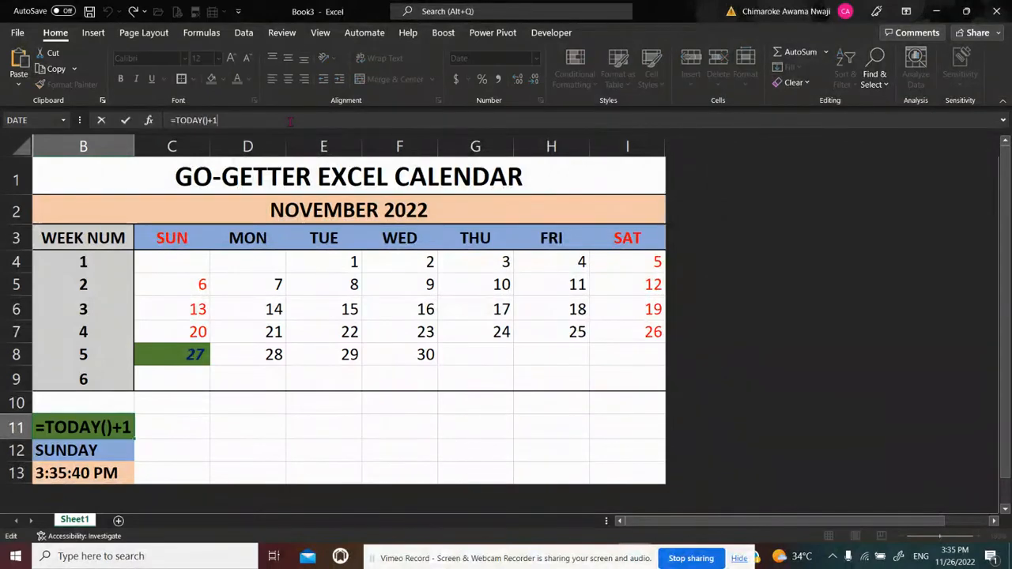
key(BackSpace)
key(BackSpace)
key(Return)
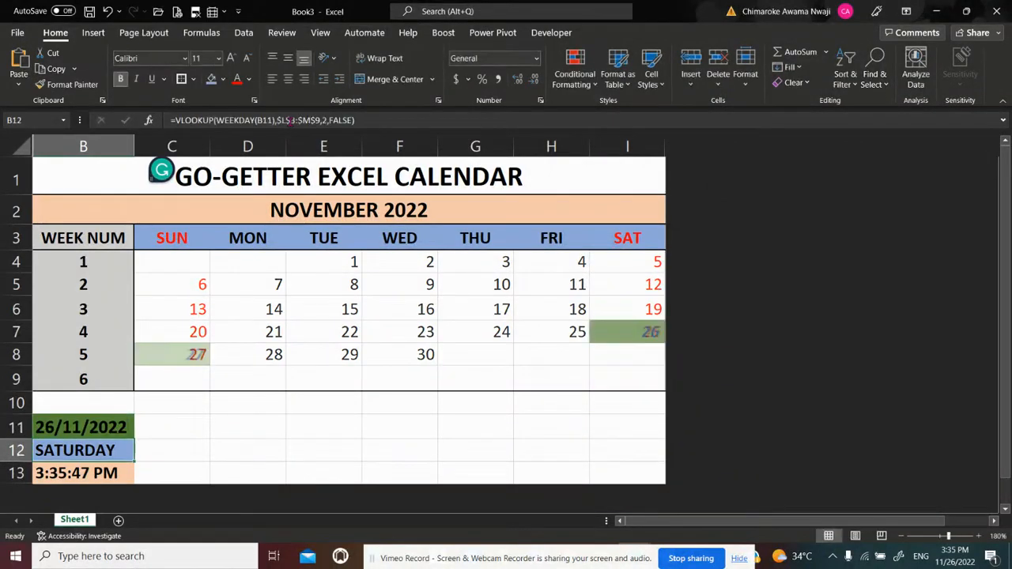
click(281, 423)
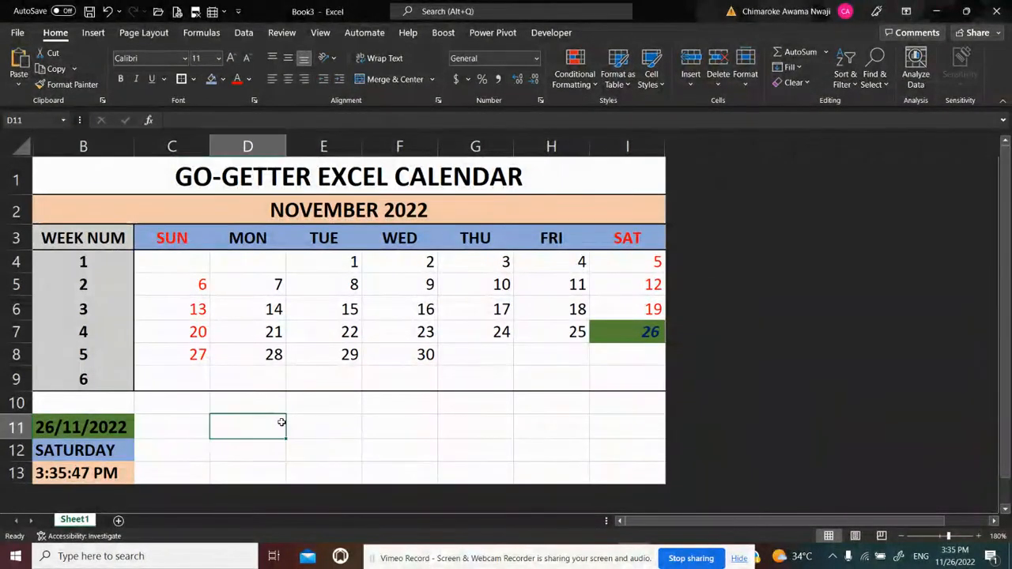
Set the font colour of the date in B11 to standard dark blue to match the today highlight
click(105, 427)
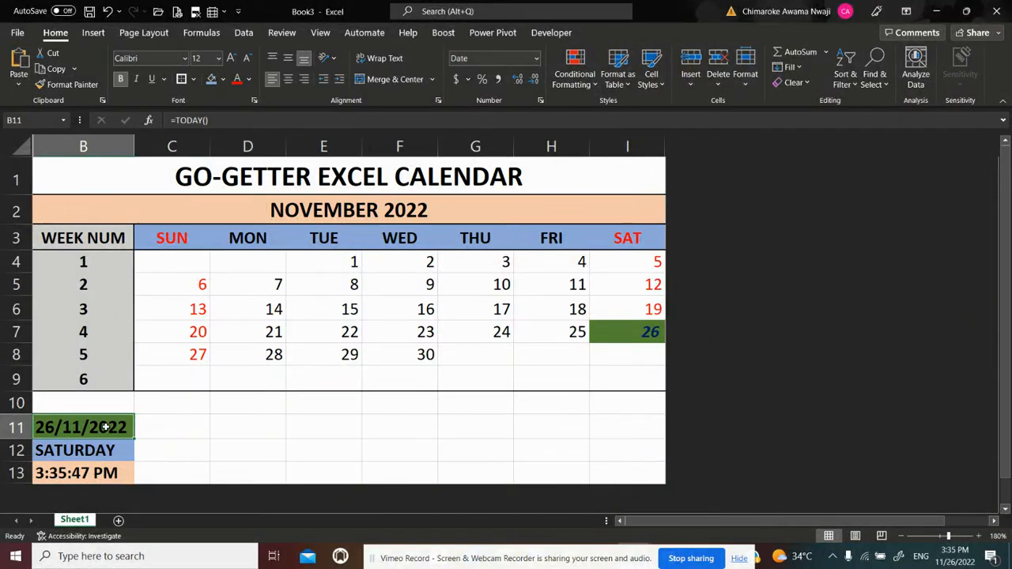
click(223, 85)
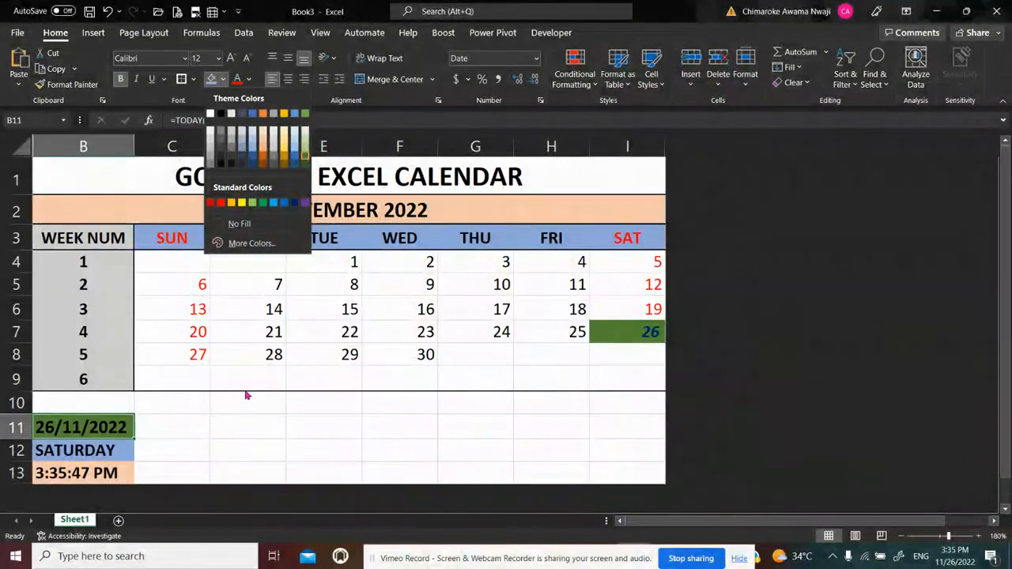
click(249, 79)
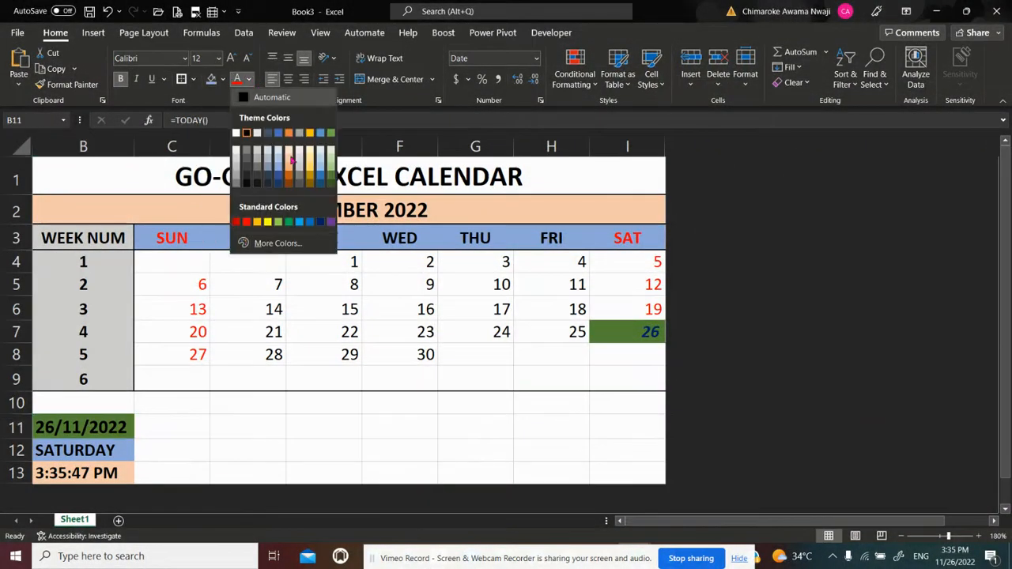
click(320, 222)
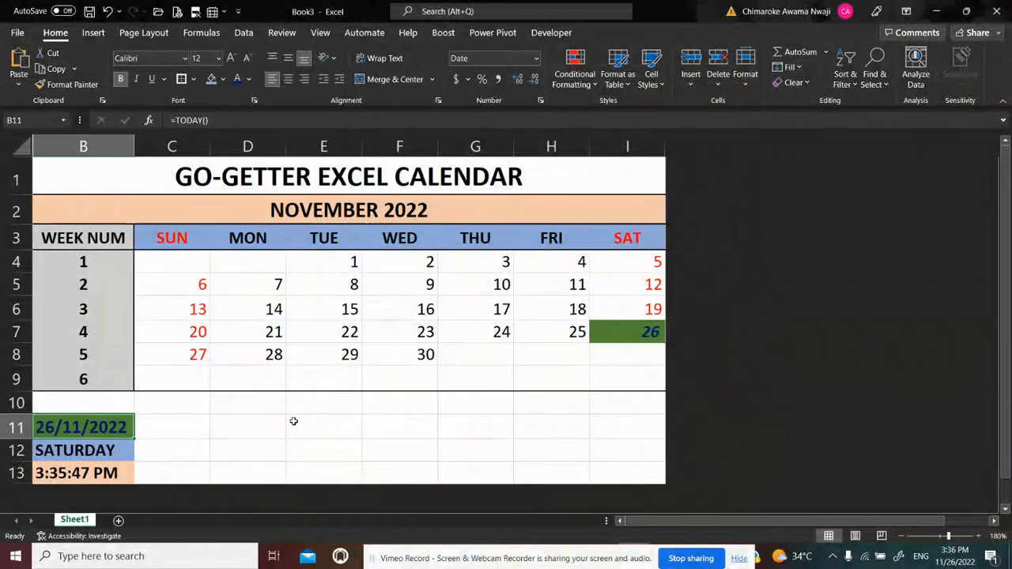
click(281, 474)
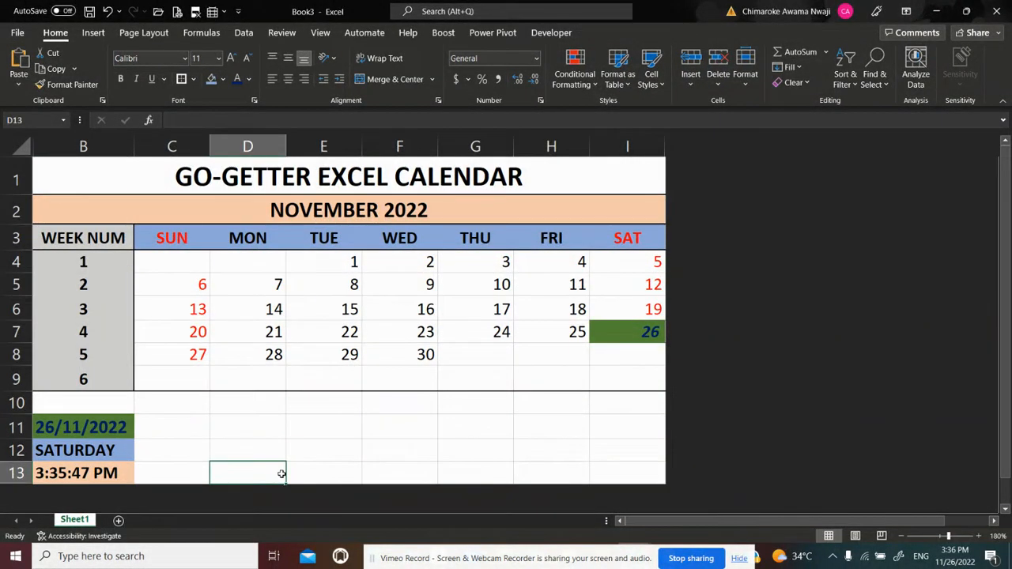